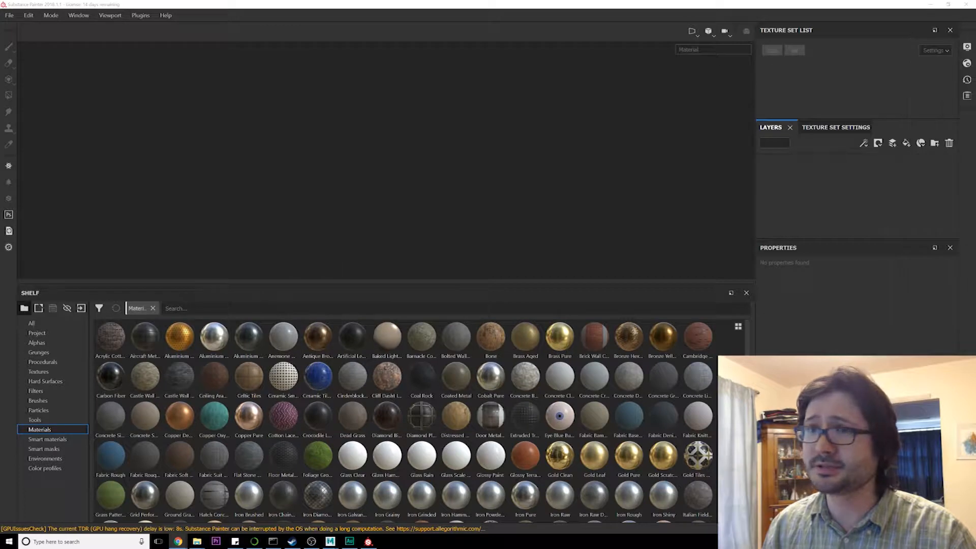
# Step: Create a PBR - Metallic Roughness project from the PopcornPopper.fbx mesh with a document resolution of 2048
pyautogui.click(10, 16)
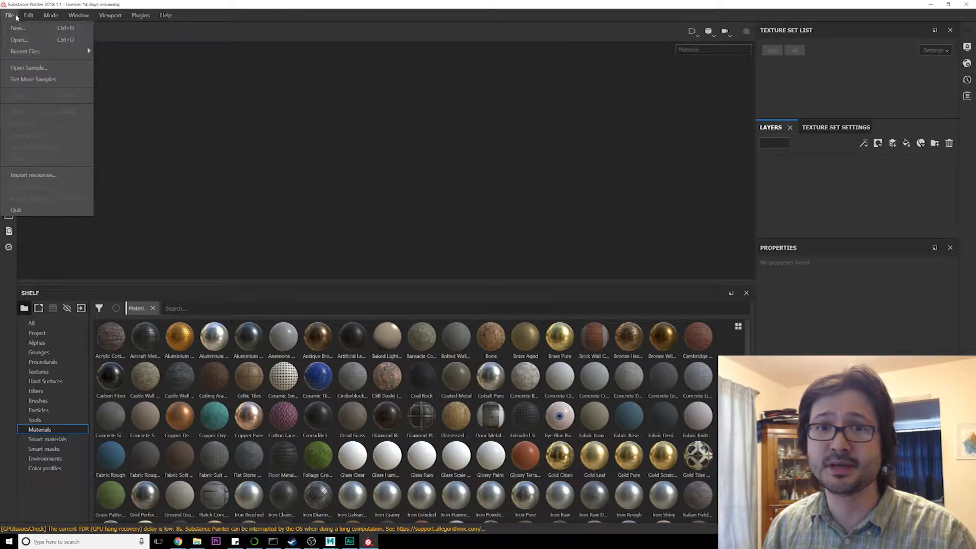
pyautogui.click(17, 28)
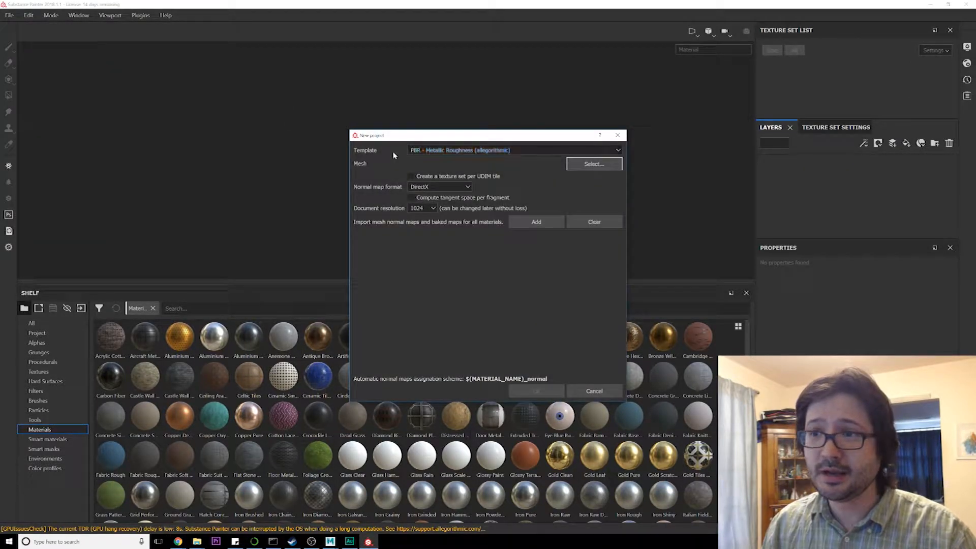
pyautogui.click(583, 163)
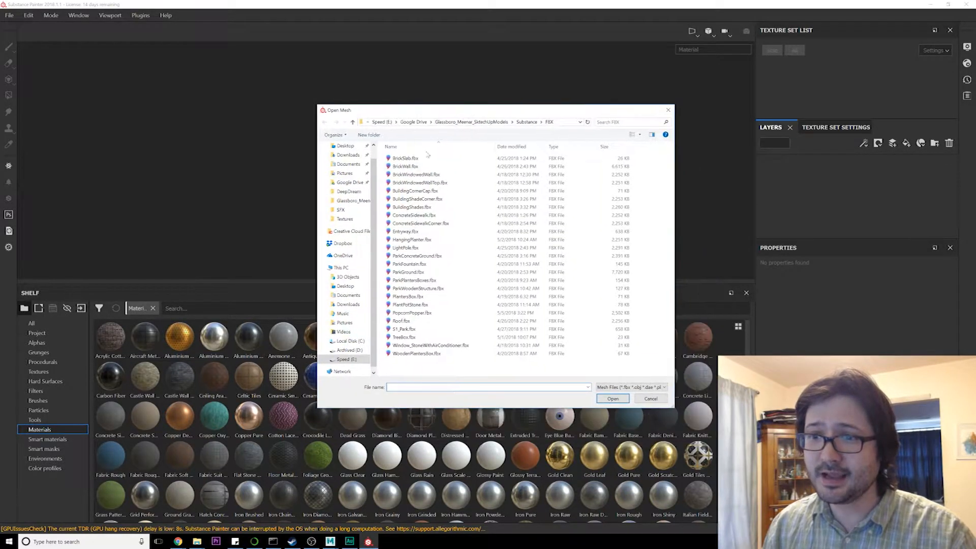
pyautogui.doubleClick(412, 313)
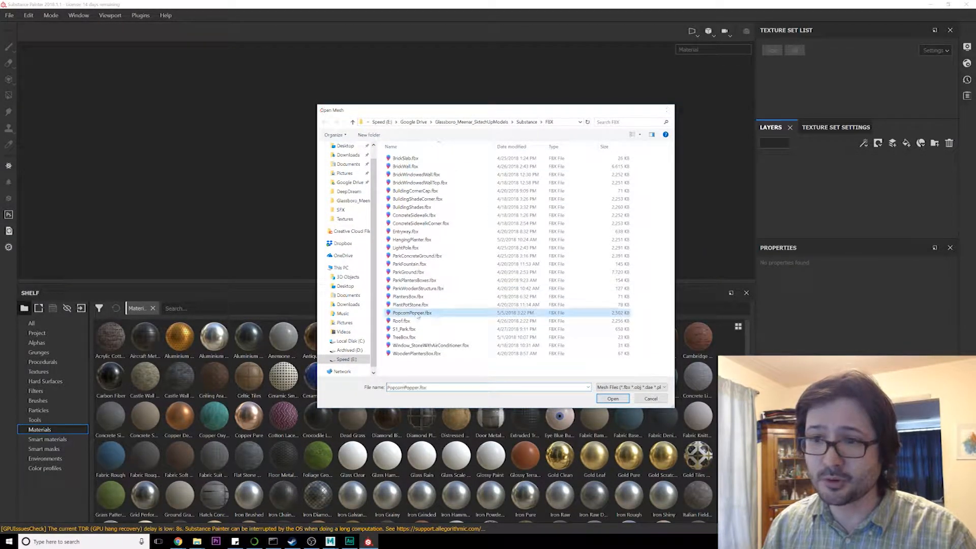
pyautogui.click(422, 208)
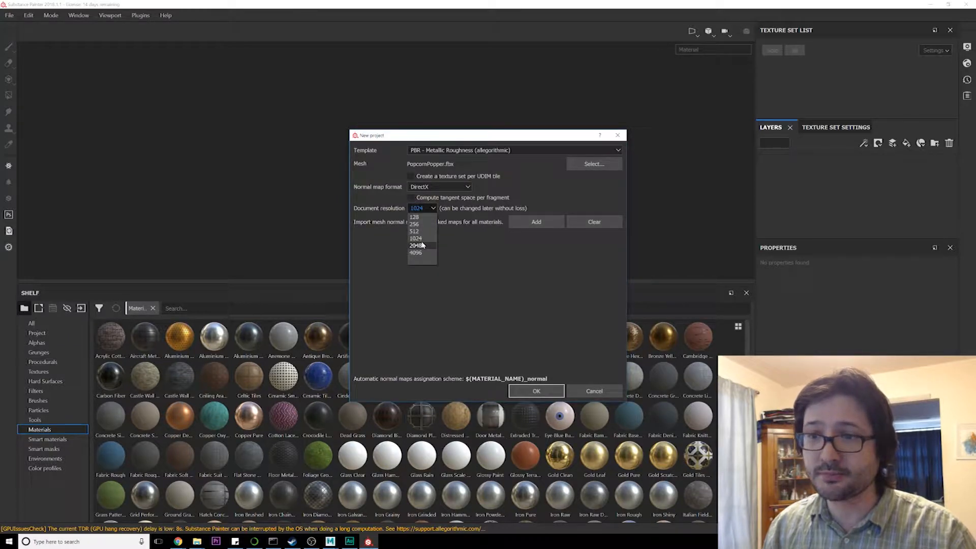
pyautogui.click(420, 250)
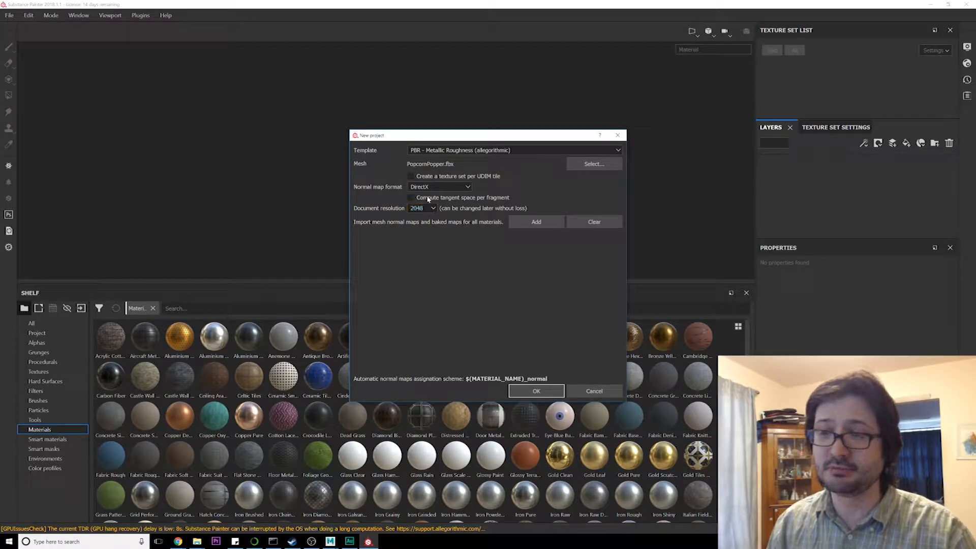
pyautogui.click(537, 391)
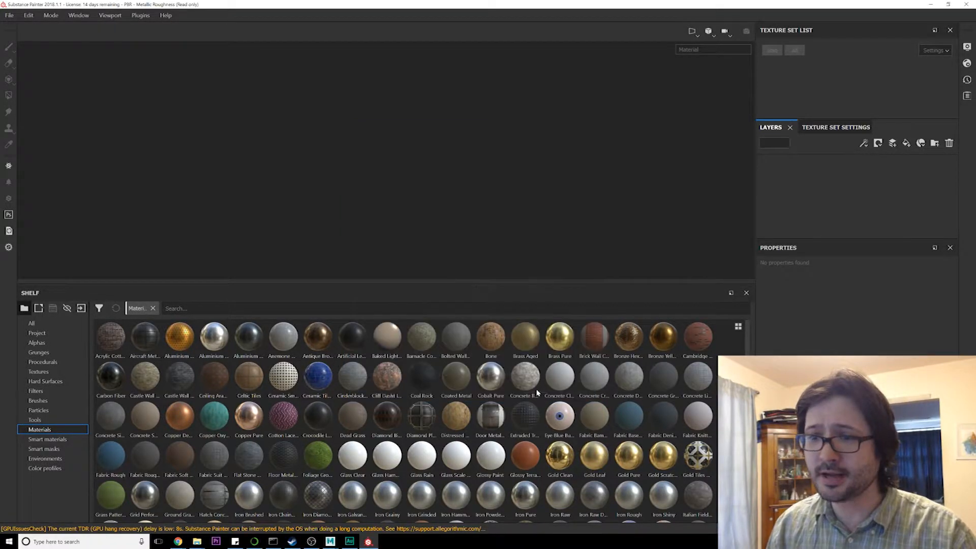
# Step: Bake the mesh maps for all texture sets with every map type enabled and an output size of 1024
pyautogui.keyDown('alt'); pyautogui.moveTo(584, 209); pyautogui.dragTo(449, 227); pyautogui.keyUp('alt')
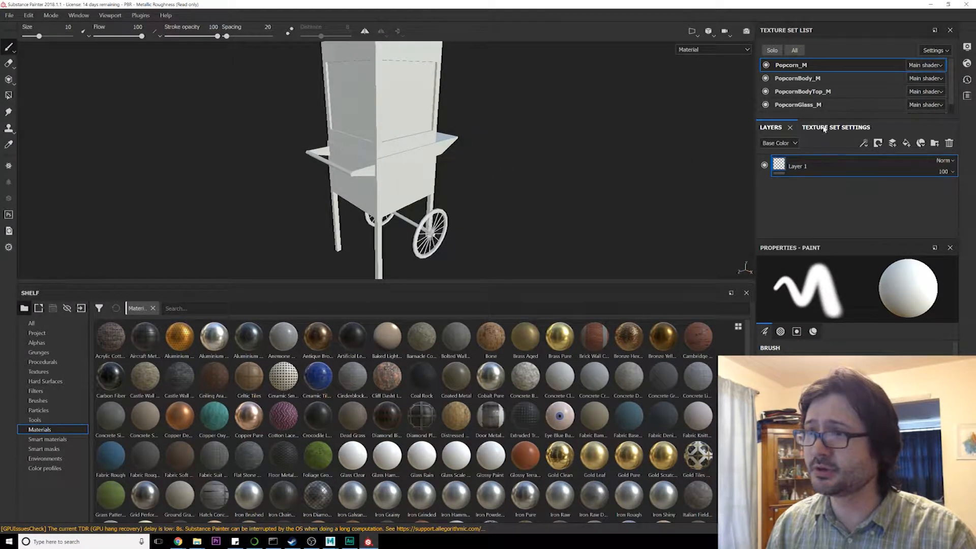
pyautogui.moveTo(795, 118); pyautogui.dragTo(799, 142)
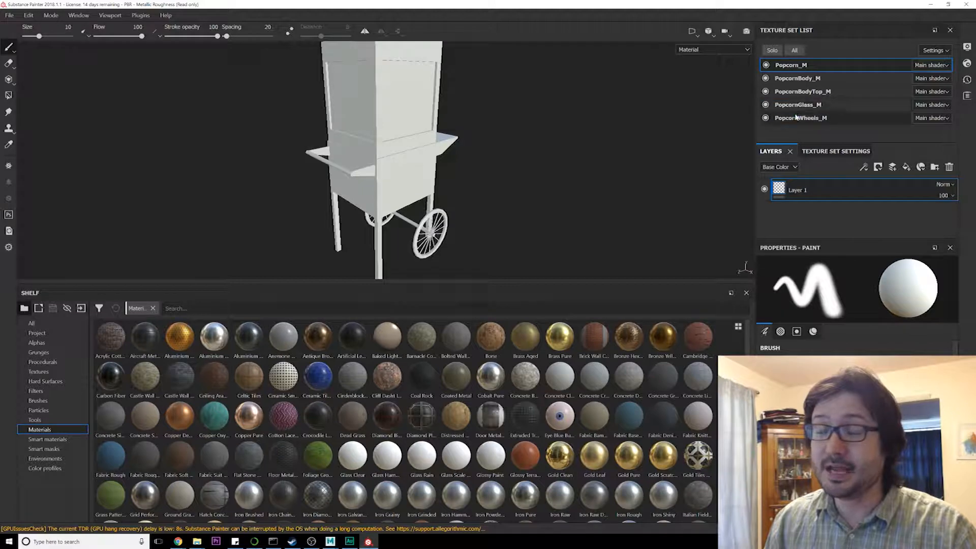
pyautogui.click(825, 152)
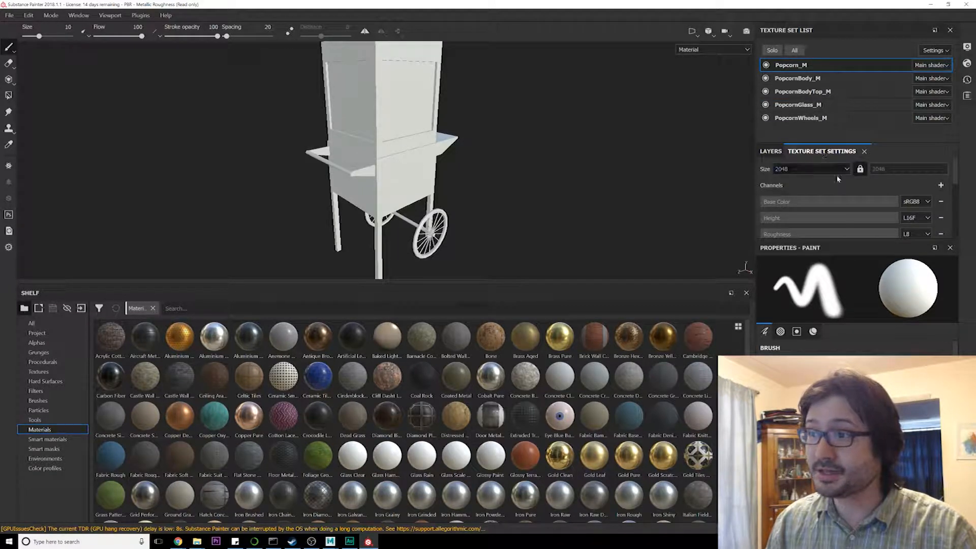
pyautogui.scroll(-5, 827, 166)
pyautogui.click(920, 223)
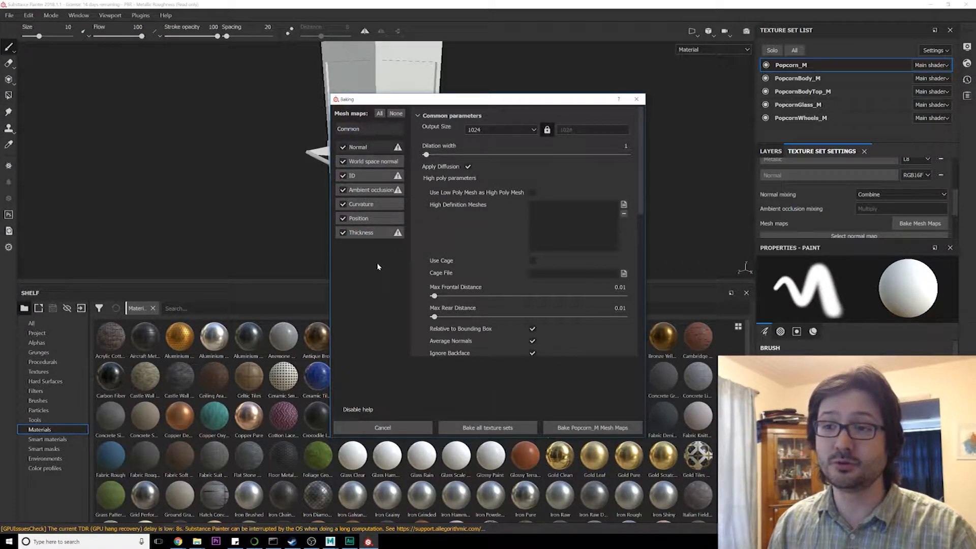
pyautogui.click(490, 428)
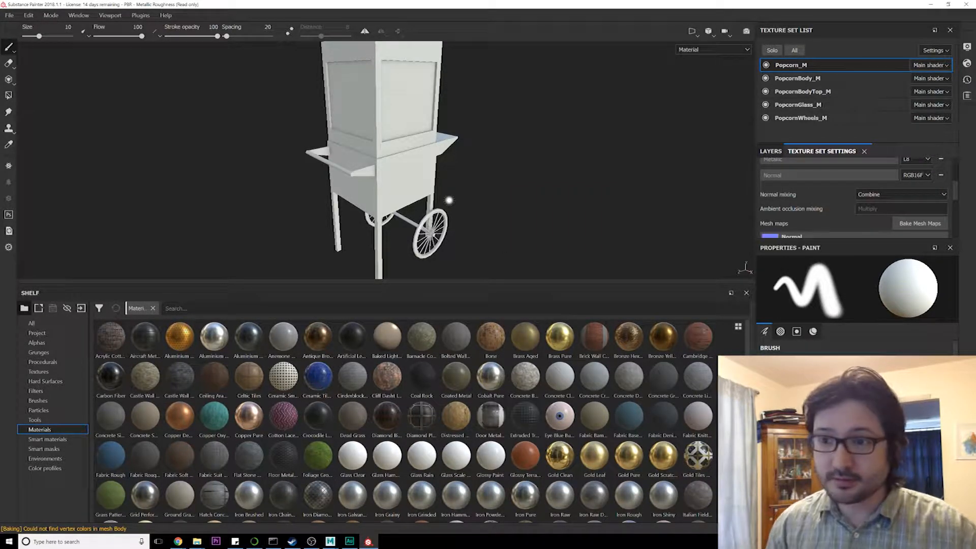
# Step: Examine the colours and materials of the popcorn cart in the reference photo TP-4oz-Cart.jpg in the browser
pyautogui.moveTo(975, 152)
pyautogui.mouseDown()
pyautogui.moveTo(440, 66)
pyautogui.moveTo(499, 48)
pyautogui.mouseUp()
pyautogui.scroll(-2, 566, 325)
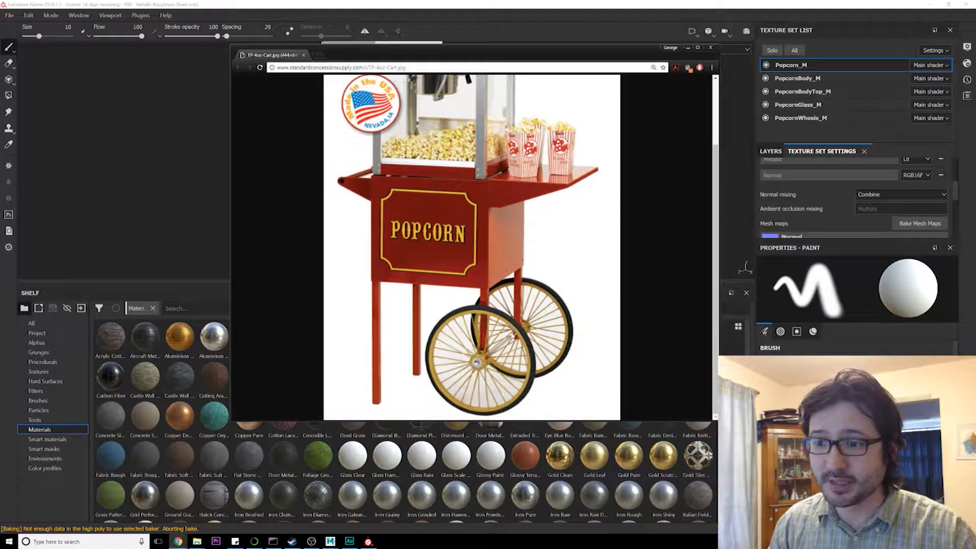
pyautogui.click(687, 48)
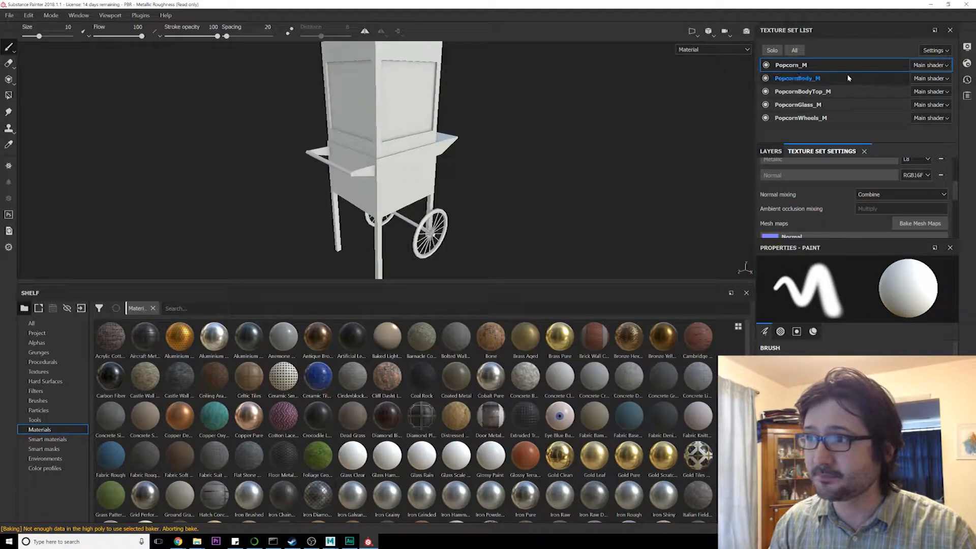
# Step: Add the Gold Scratches material beneath Layer 1 in the PopcornWheels_M texture set
pyautogui.click(807, 118)
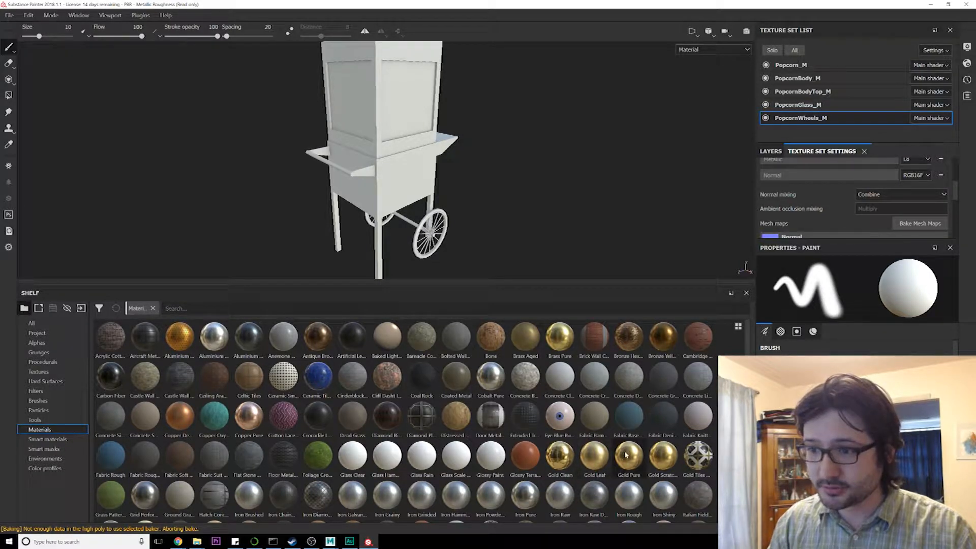
pyautogui.keyDown('alt'); pyautogui.moveTo(560, 183); pyautogui.dragTo(536, 170); pyautogui.keyUp('alt')
pyautogui.scroll(3, 537, 169)
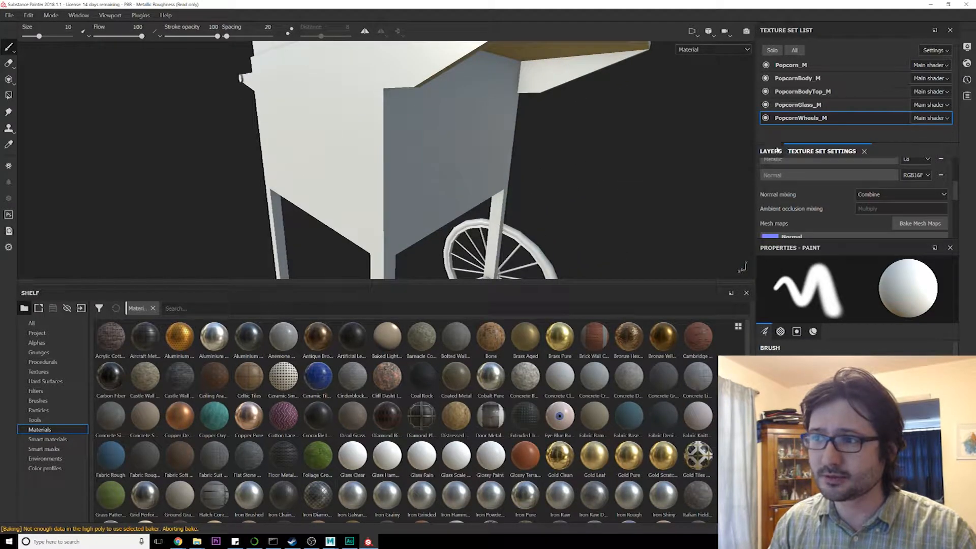
pyautogui.click(771, 151)
pyautogui.moveTo(799, 238); pyautogui.dragTo(800, 366)
pyautogui.moveTo(563, 214)
pyautogui.keyDown('alt'); pyautogui.mouseDown()
pyautogui.moveTo(573, 124)
pyautogui.moveTo(564, 174)
pyautogui.moveTo(552, 180)
pyautogui.mouseUp(); pyautogui.keyUp('alt')
pyautogui.moveTo(663, 455); pyautogui.dragTo(834, 249)
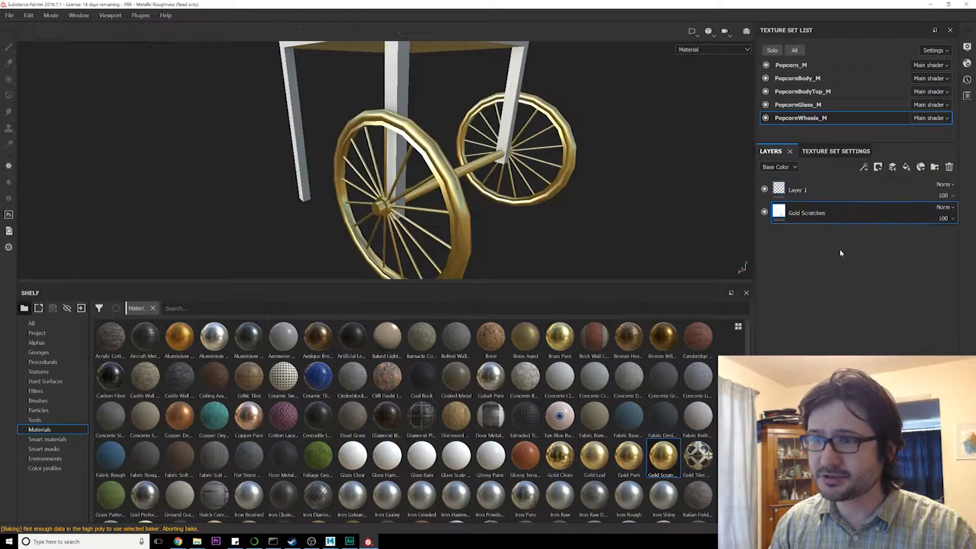
# Step: Inspect the gold wheels and search the shelf's materials for "rubber"
pyautogui.keyDown('alt'); pyautogui.moveTo(605, 212); pyautogui.dragTo(569, 168); pyautogui.keyUp('alt')
pyautogui.click(370, 308)
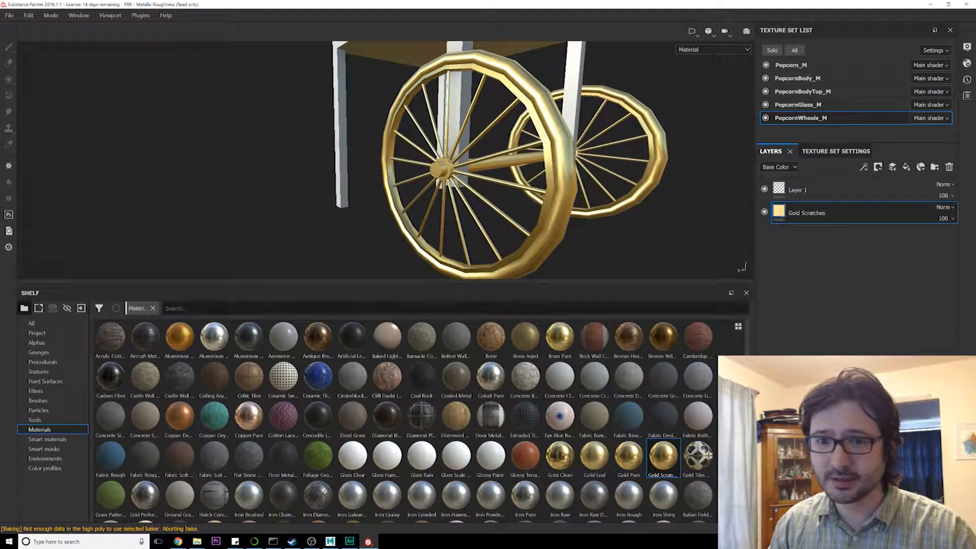
pyautogui.write('i')
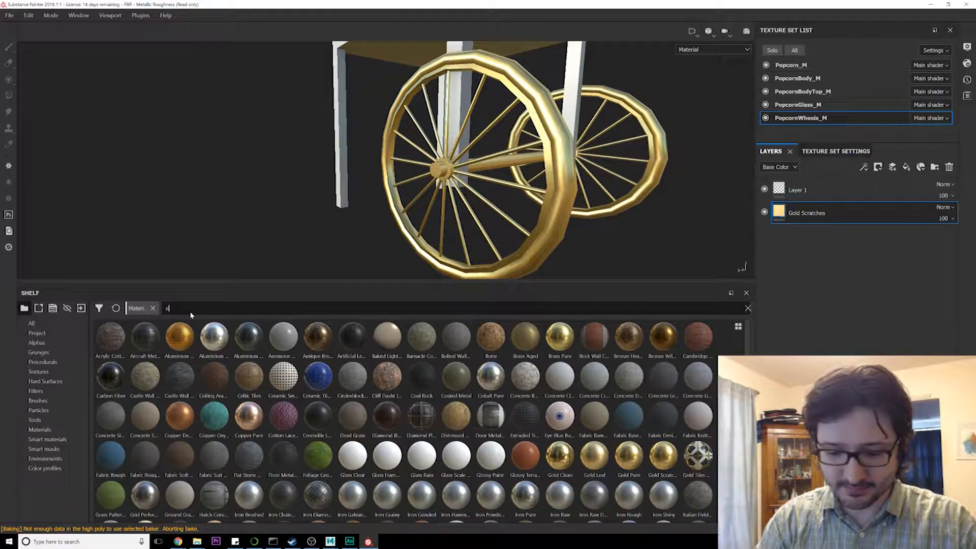
pyautogui.write('ubber')
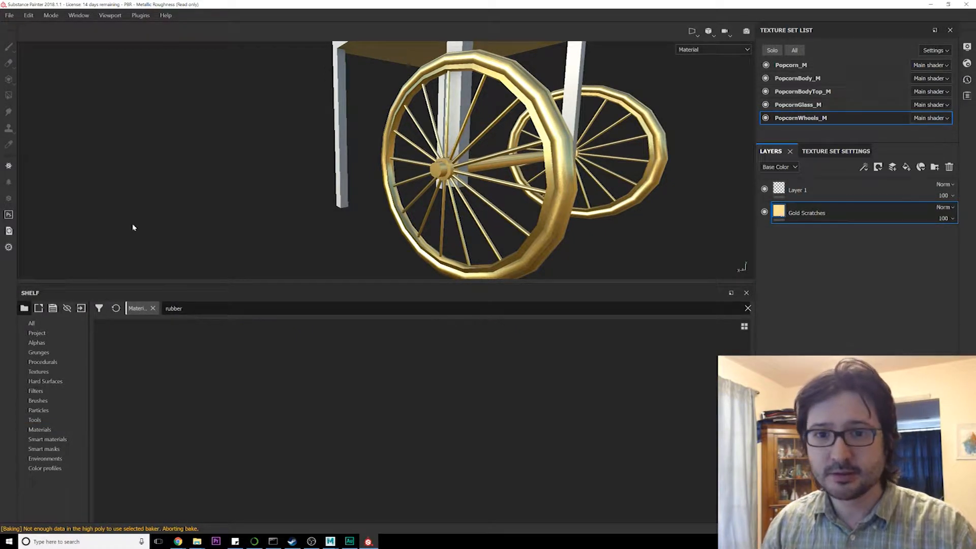
# Step: Open Substance Source and search its library for "rubber"
pyautogui.click(8, 247)
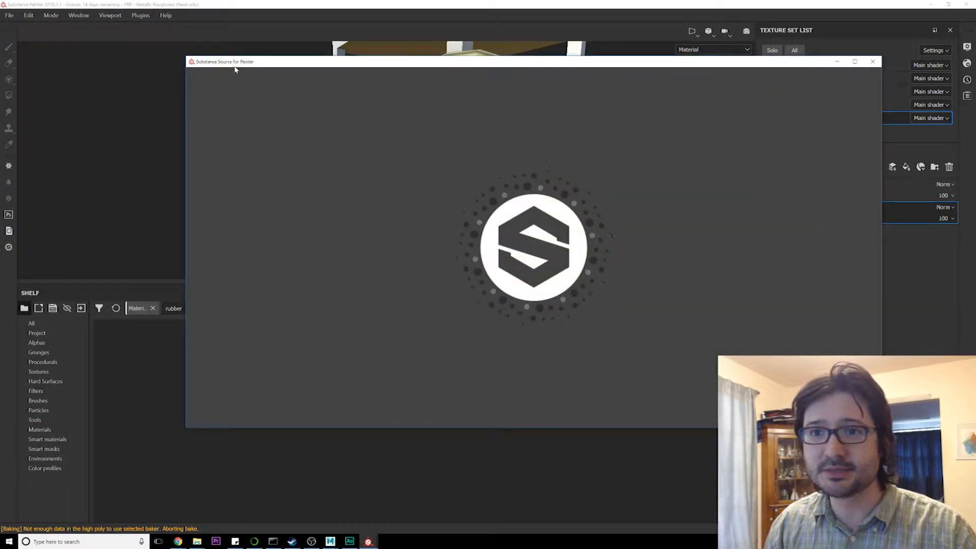
pyautogui.moveTo(328, 104); pyautogui.dragTo(975, 107)
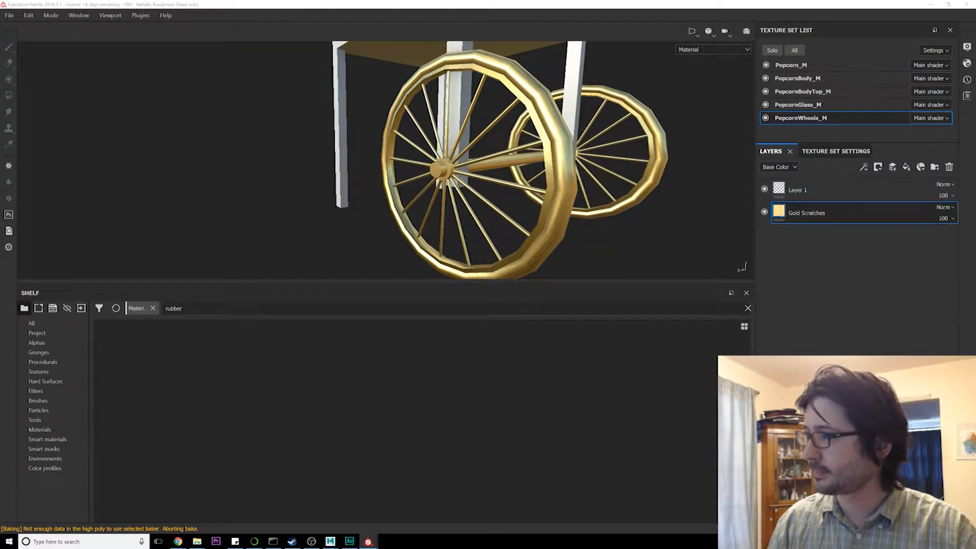
pyautogui.moveTo(975, 74); pyautogui.dragTo(517, 53)
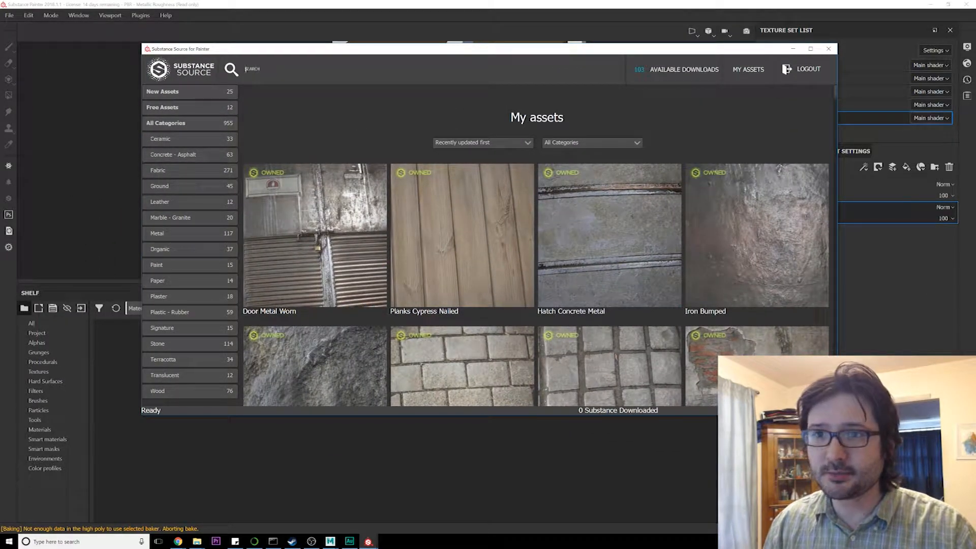
pyautogui.write('rubber')
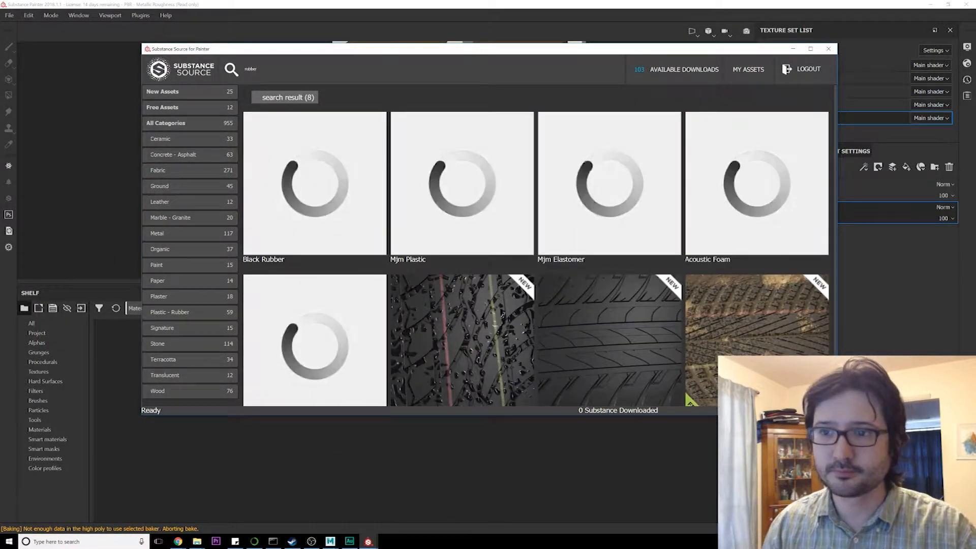
# Step: Download the All Season Tire L Sculpts Thread and Black Rubber materials, then close Substance Source
pyautogui.scroll(-2, 564, 315)
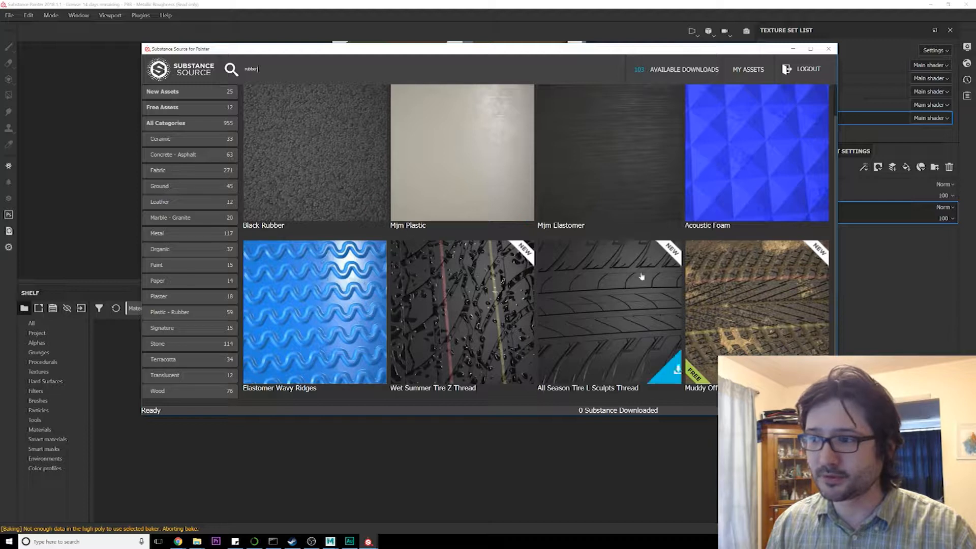
pyautogui.click(663, 367)
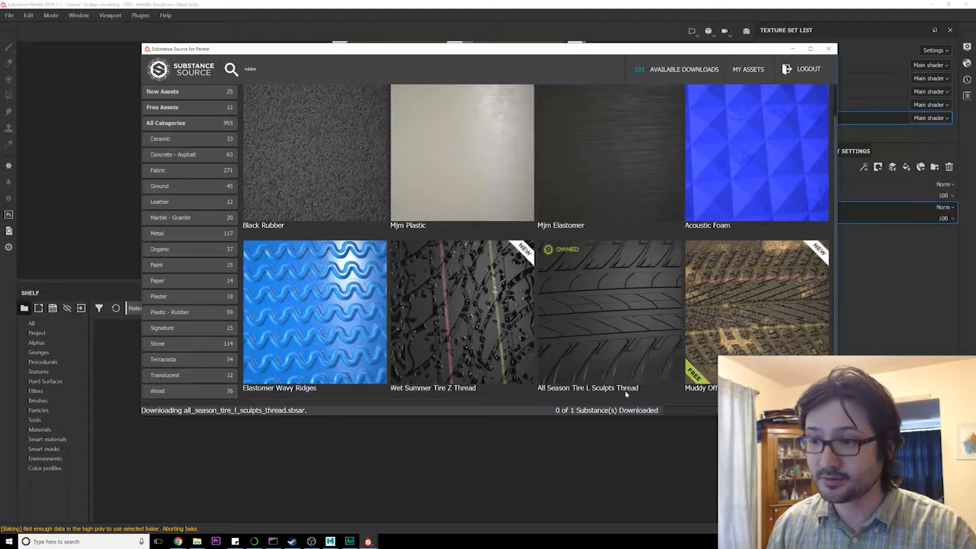
pyautogui.moveTo(316, 163)
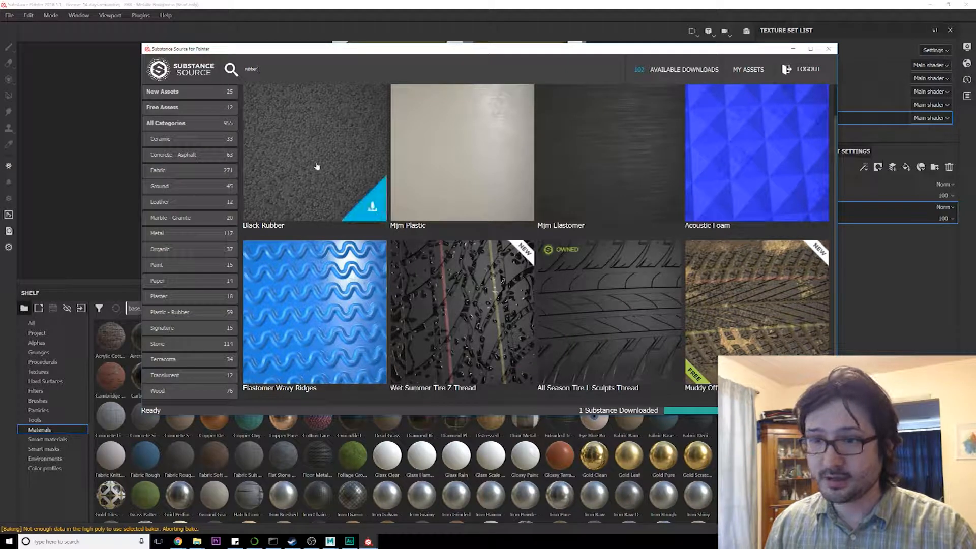
pyautogui.click(375, 216)
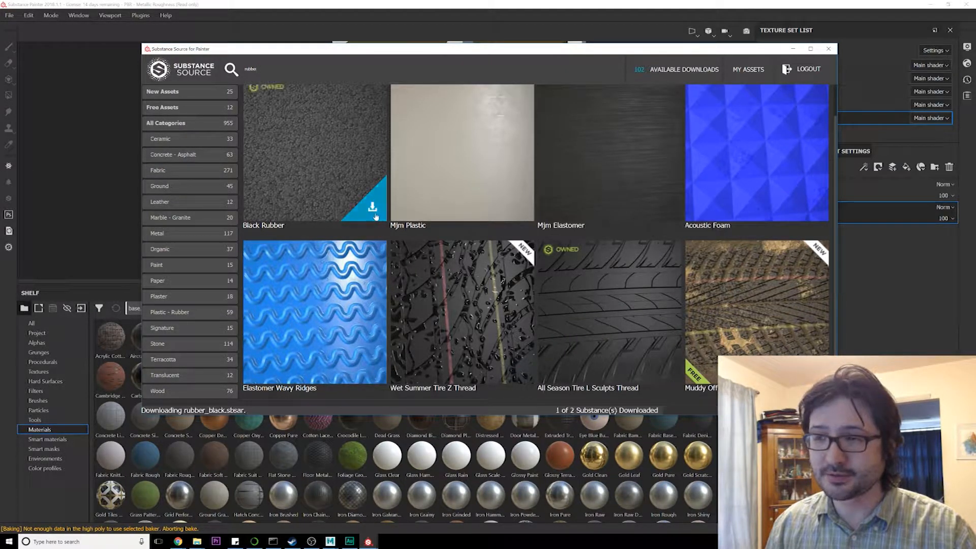
pyautogui.moveTo(612, 203)
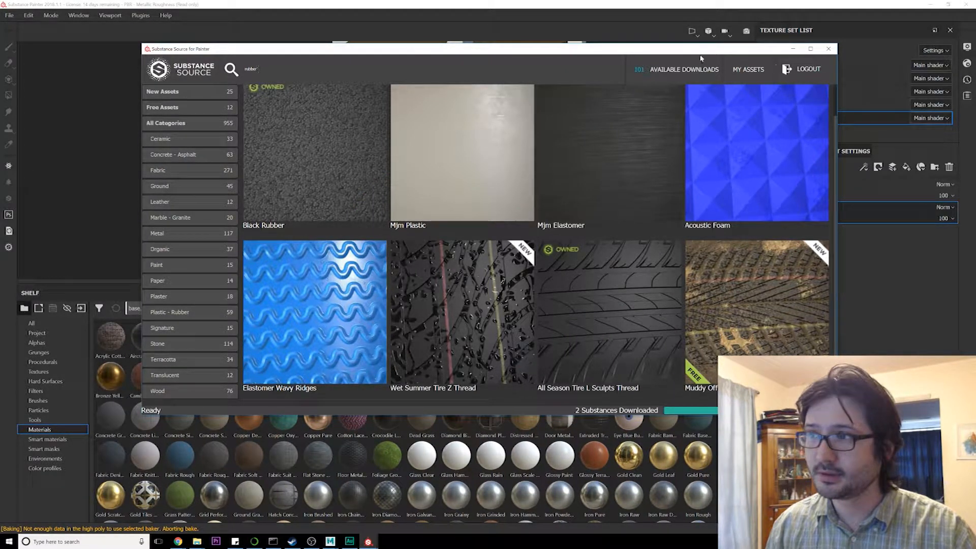
pyautogui.click(829, 48)
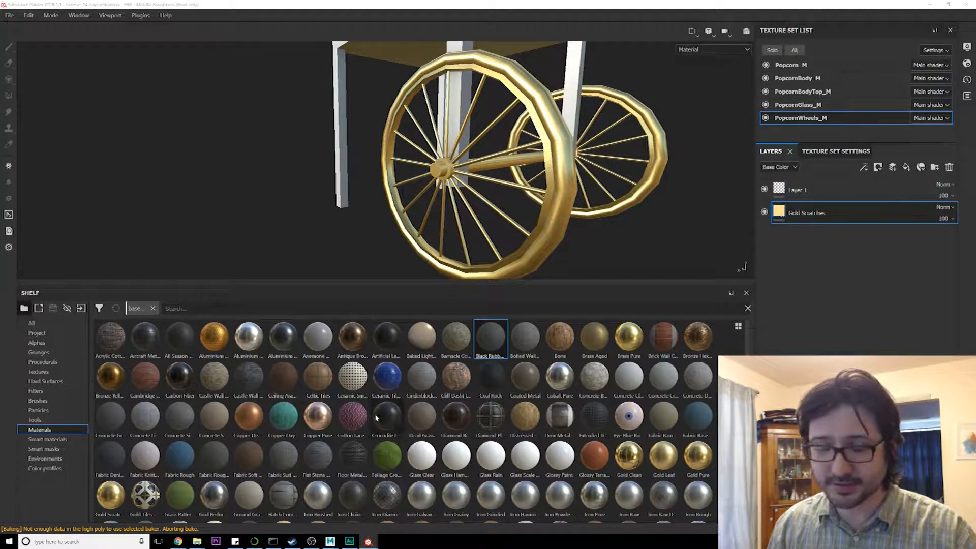
# Step: Add the All Season Tire L Sculpts Thread material above Gold Scratches in the PopcornWheels_M layer stack
pyautogui.scroll(-5, 376, 407)
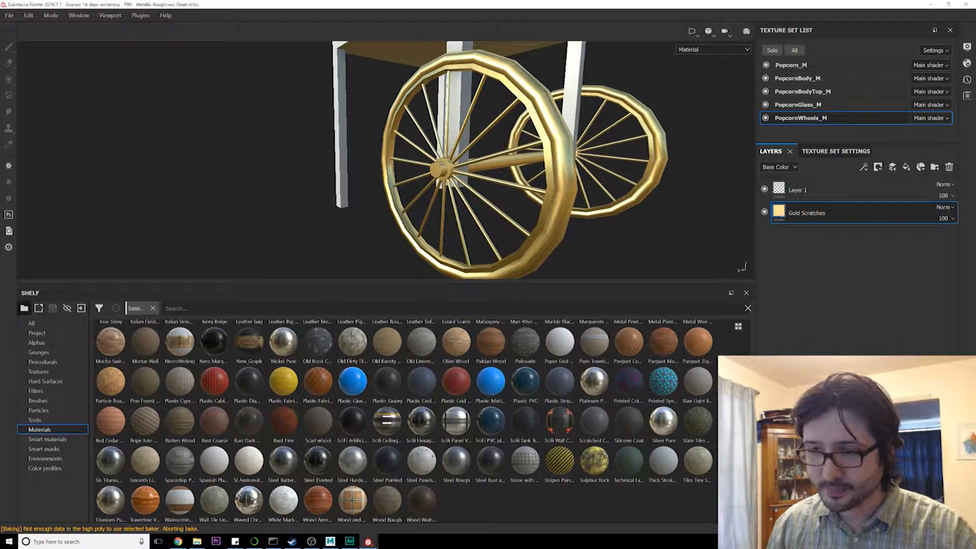
pyautogui.scroll(2, 404, 422)
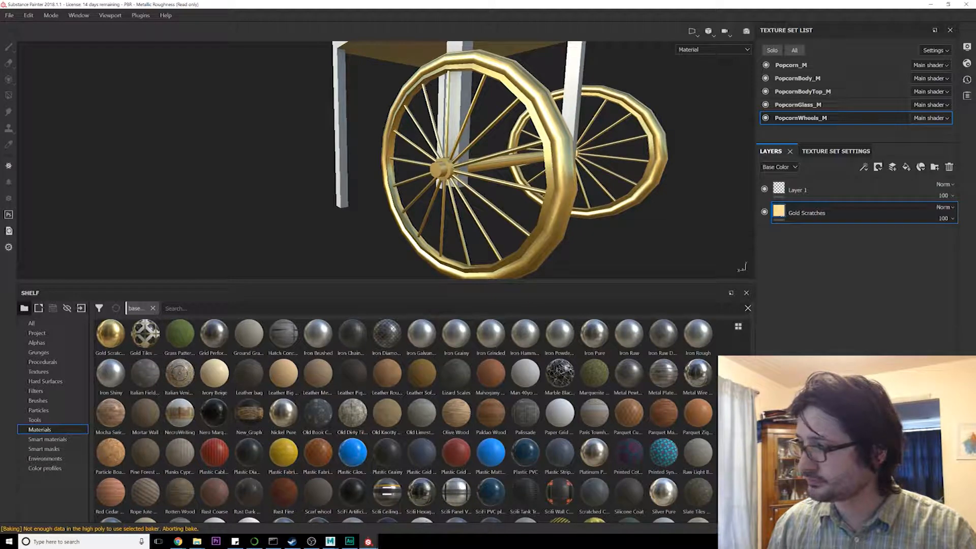
pyautogui.scroll(4, 181, 362)
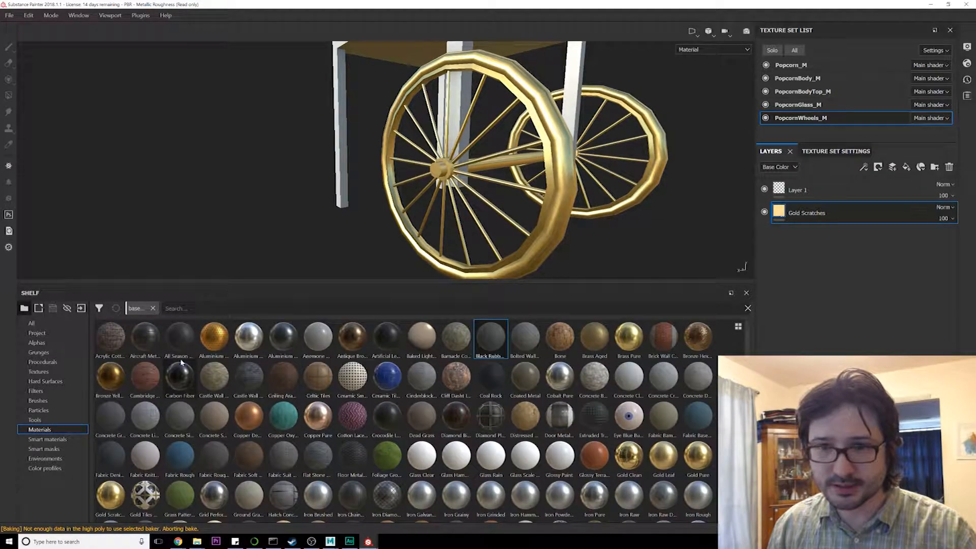
pyautogui.moveTo(181, 339); pyautogui.dragTo(812, 208)
pyautogui.keyDown('alt'); pyautogui.moveTo(632, 193); pyautogui.dragTo(582, 210); pyautogui.keyUp('alt')
pyautogui.scroll(6, 582, 210)
pyautogui.keyDown('alt'); pyautogui.moveTo(567, 191); pyautogui.dragTo(529, 215); pyautogui.keyUp('alt')
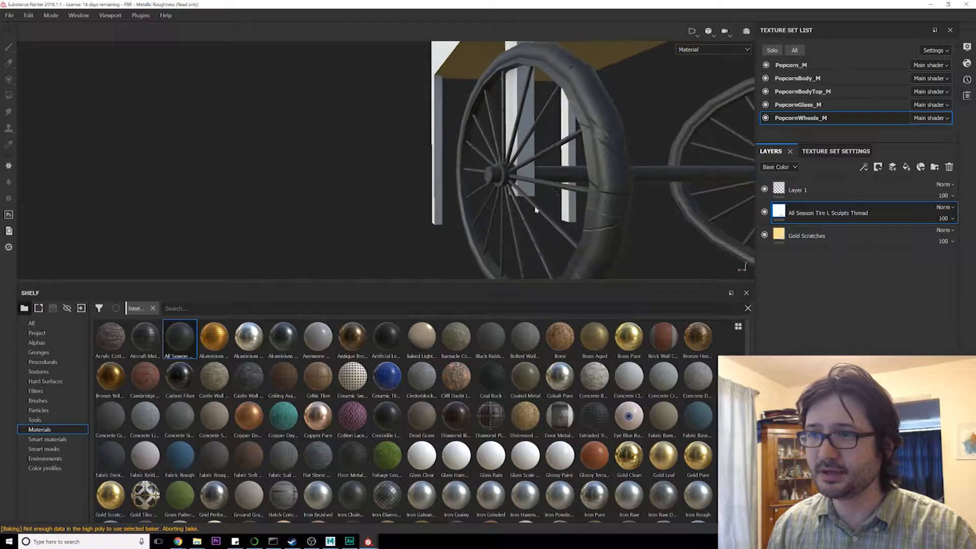
# Step: Try tri-planar projection on the All Season Tire L Sculpts Thread layer, then restore UV projection
pyautogui.keyDown('alt'); pyautogui.moveTo(589, 181); pyautogui.dragTo(342, 201); pyautogui.keyUp('alt')
pyautogui.doubleClick(801, 214)
pyautogui.press('Return')
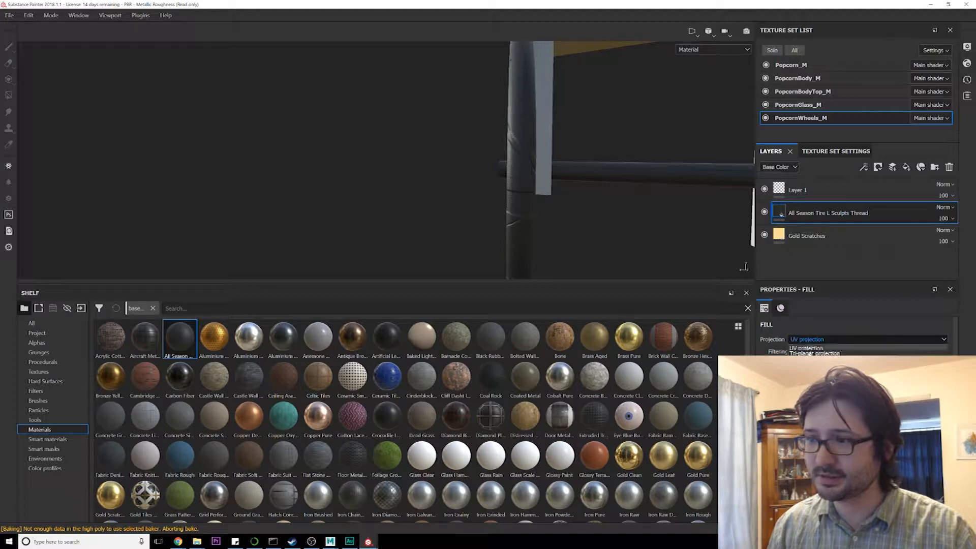
pyautogui.click(815, 353)
pyautogui.keyDown('alt'); pyautogui.moveTo(610, 233); pyautogui.dragTo(554, 224); pyautogui.keyUp('alt')
pyautogui.click(797, 339)
pyautogui.click(806, 349)
pyautogui.keyDown('alt'); pyautogui.moveTo(687, 239); pyautogui.dragTo(505, 108); pyautogui.keyUp('alt')
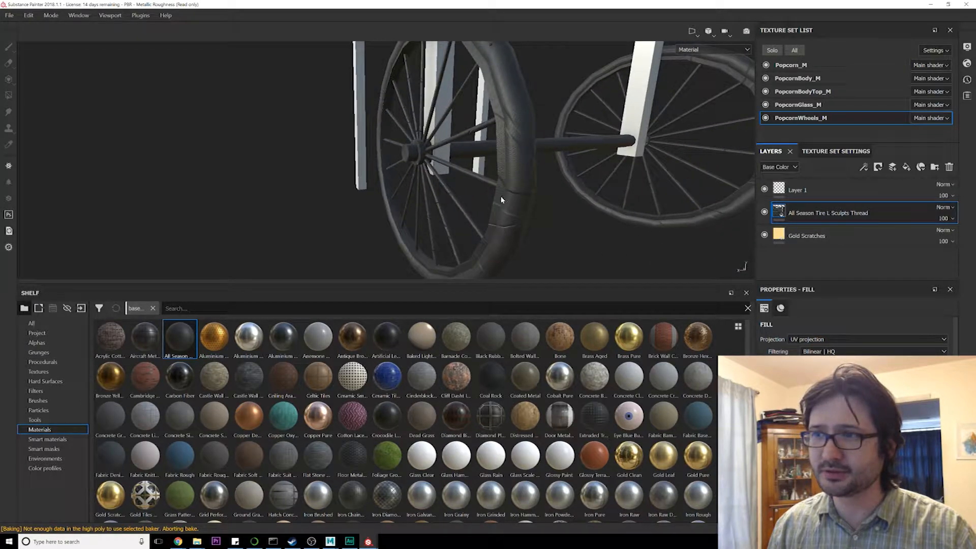
# Step: Examine the thread pattern on the wheels' tyres and spokes from several angles and distances
pyautogui.keyDown('alt'); pyautogui.moveTo(494, 198); pyautogui.dragTo(539, 199); pyautogui.keyUp('alt')
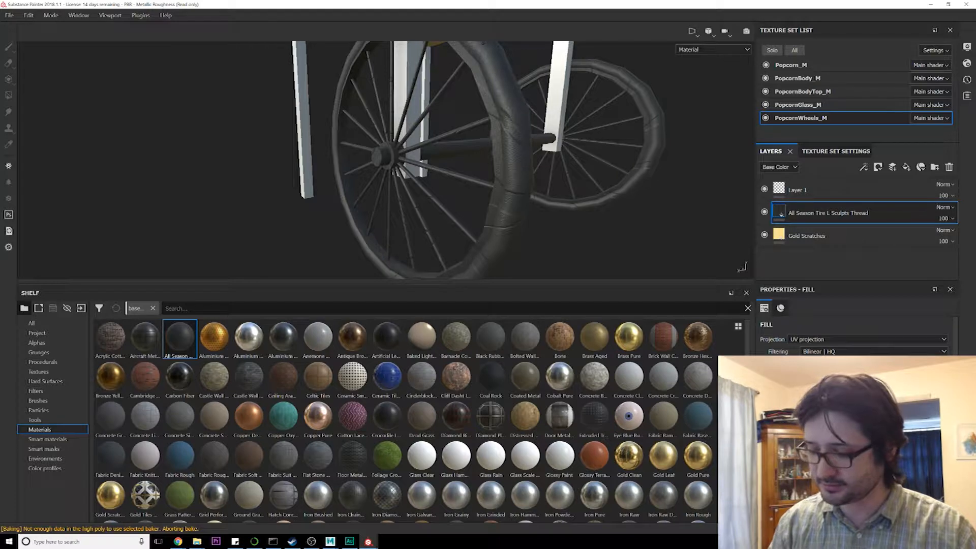
pyautogui.keyDown('alt'); pyautogui.moveTo(652, 222); pyautogui.dragTo(497, 183); pyautogui.keyUp('alt')
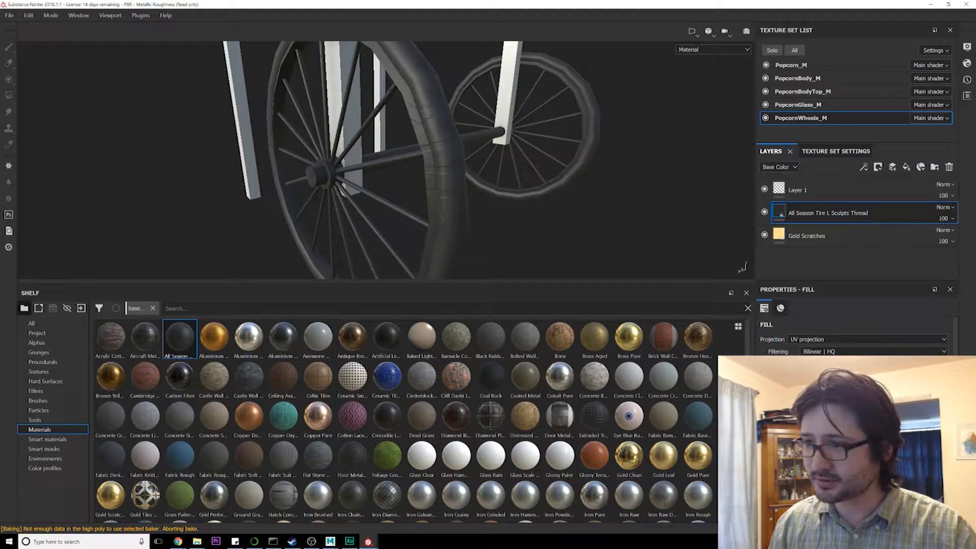
pyautogui.keyDown('alt'); pyautogui.moveTo(559, 228); pyautogui.dragTo(590, 191); pyautogui.keyUp('alt')
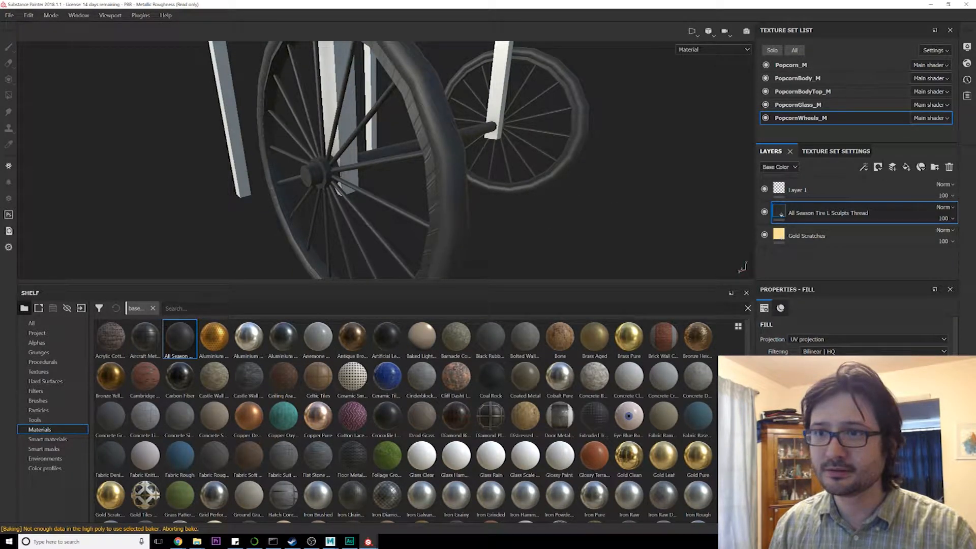
pyautogui.keyDown('alt'); pyautogui.moveTo(338, 188); pyautogui.dragTo(780, 294); pyautogui.keyUp('alt')
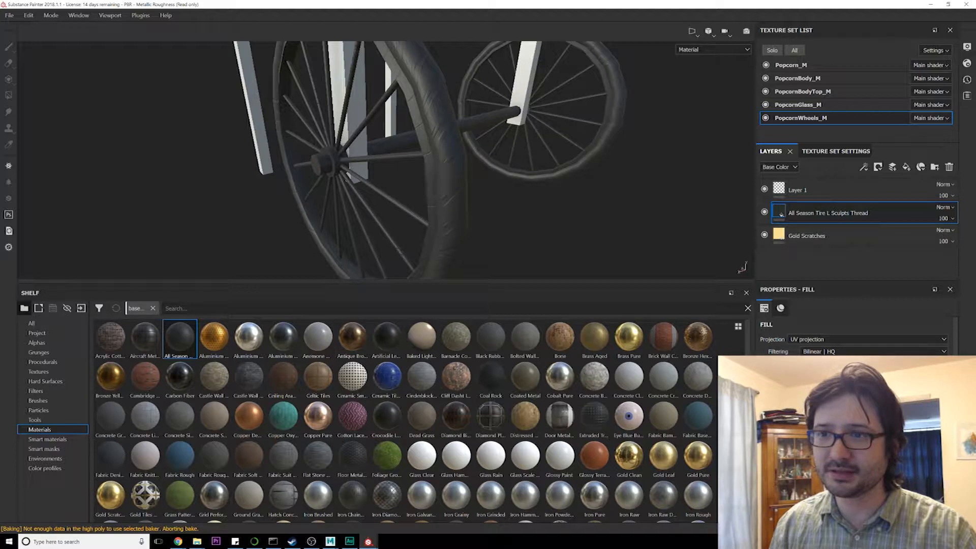
pyautogui.keyDown('alt'); pyautogui.moveTo(642, 215); pyautogui.dragTo(438, 191, button='right'); pyautogui.keyUp('alt')
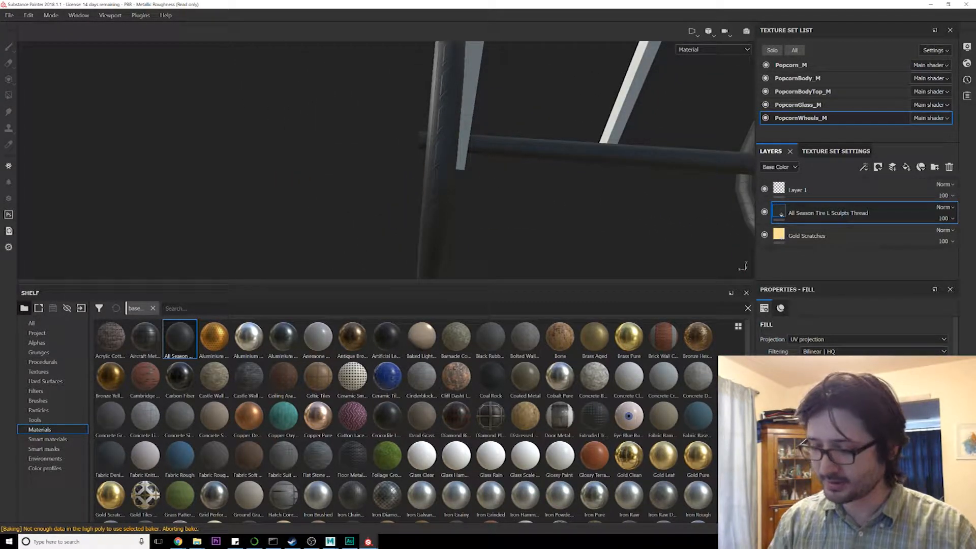
pyautogui.keyDown('alt'); pyautogui.moveTo(523, 155); pyautogui.dragTo(509, 168, button='right'); pyautogui.keyUp('alt')
pyautogui.keyDown('alt'); pyautogui.moveTo(509, 168); pyautogui.dragTo(432, 211); pyautogui.keyUp('alt')
pyautogui.keyDown('alt'); pyautogui.moveTo(432, 211); pyautogui.dragTo(483, 179, button='right'); pyautogui.keyUp('alt')
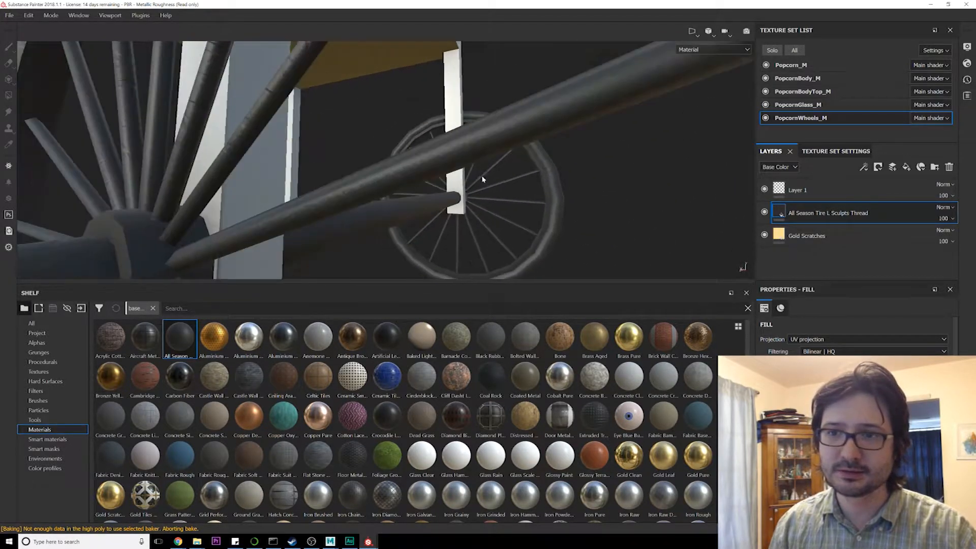
pyautogui.keyDown('alt'); pyautogui.moveTo(483, 179); pyautogui.dragTo(454, 177); pyautogui.keyUp('alt')
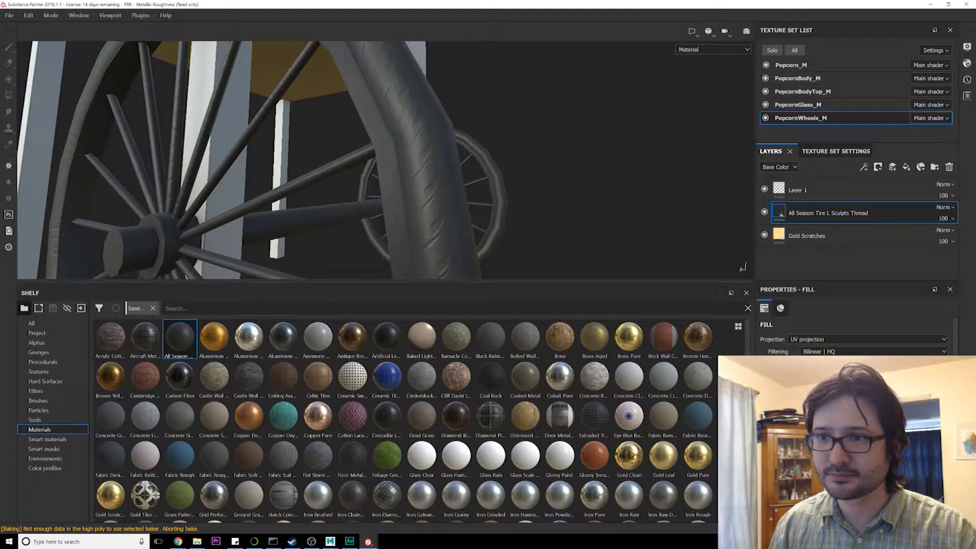
pyautogui.keyDown('alt'); pyautogui.moveTo(612, 213); pyautogui.dragTo(549, 145); pyautogui.keyUp('alt')
pyautogui.scroll(-5, 549, 145)
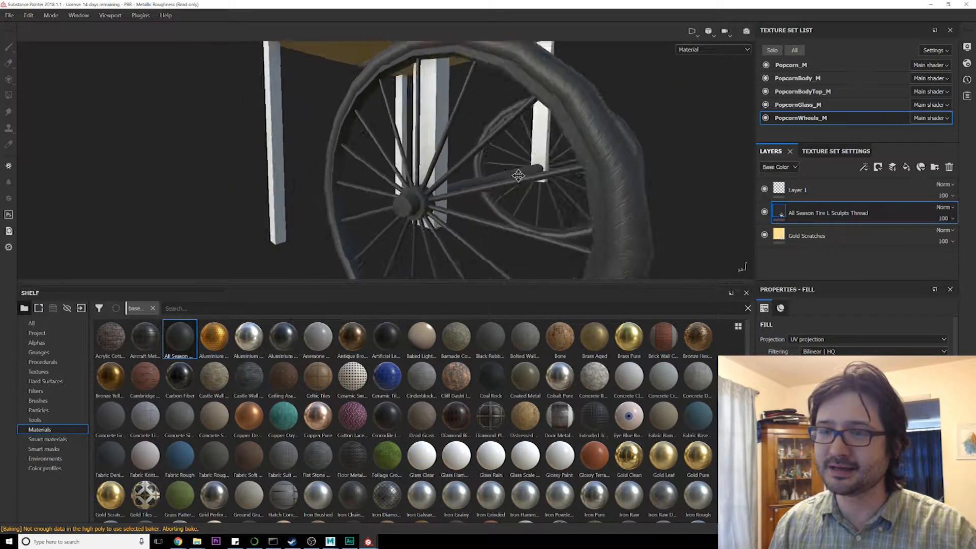
# Step: Add a black mask to the All Season Tire L Sculpts Thread layer and try Polygon Fill on the near wheel's rim
pyautogui.rightClick(780, 214)
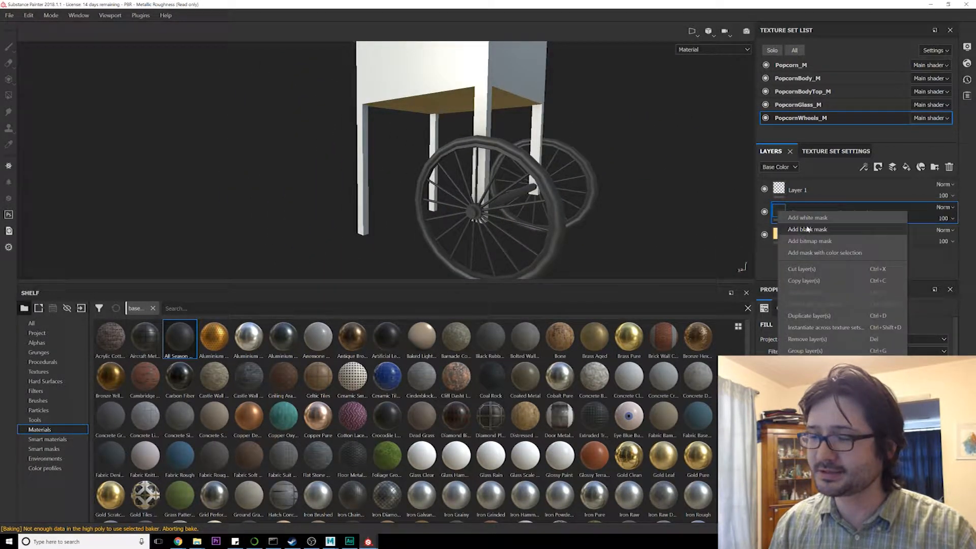
pyautogui.click(814, 230)
pyautogui.moveTo(539, 204)
pyautogui.keyDown('alt'); pyautogui.mouseDown()
pyautogui.moveTo(496, 197)
pyautogui.moveTo(494, 207)
pyautogui.mouseUp(); pyautogui.keyUp('alt')
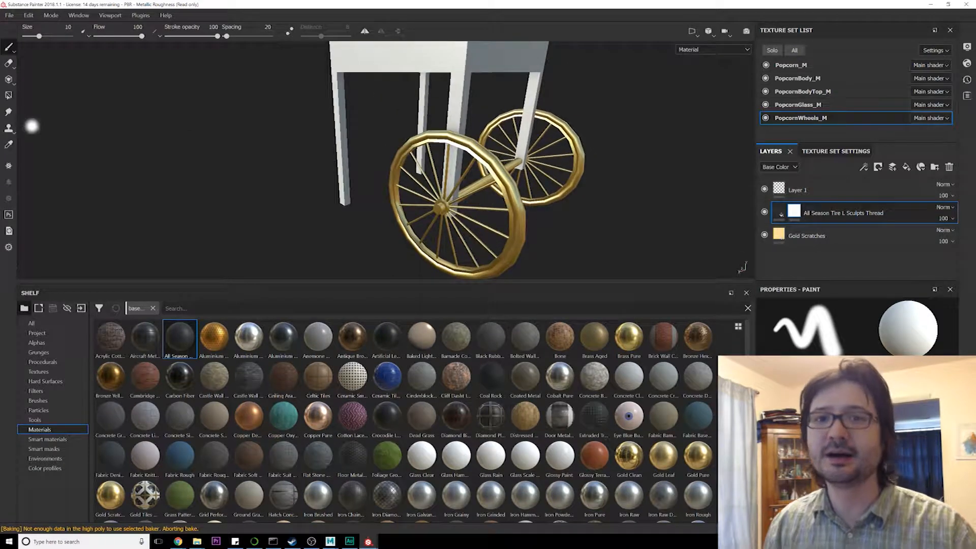
pyautogui.click(9, 95)
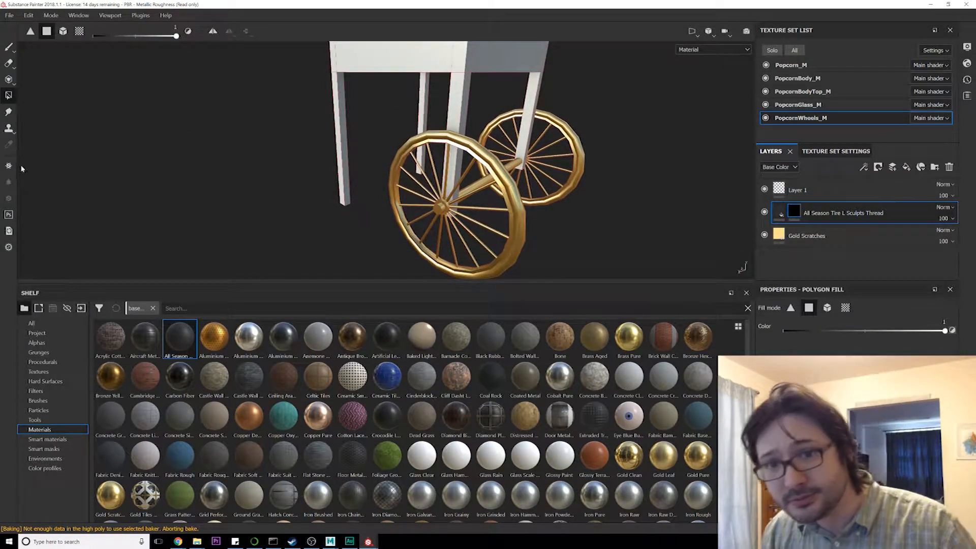
pyautogui.keyDown('alt'); pyautogui.moveTo(488, 203); pyautogui.dragTo(533, 209); pyautogui.keyUp('alt')
pyautogui.keyDown('alt'); pyautogui.moveTo(416, 190); pyautogui.dragTo(414, 153); pyautogui.keyUp('alt')
pyautogui.keyDown('alt'); pyautogui.moveTo(405, 119); pyautogui.dragTo(423, 142); pyautogui.keyUp('alt')
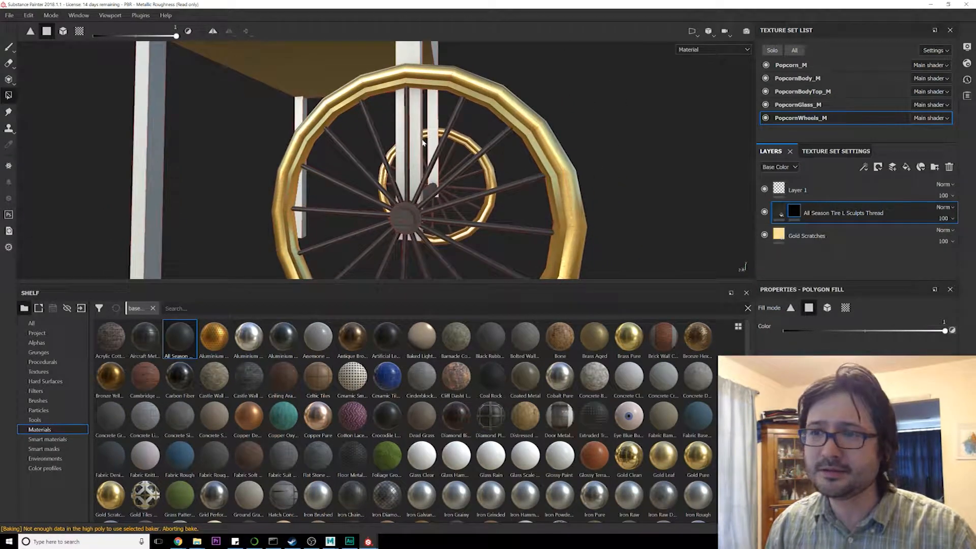
pyautogui.keyDown('alt'); pyautogui.moveTo(371, 62); pyautogui.dragTo(424, 107); pyautogui.keyUp('alt')
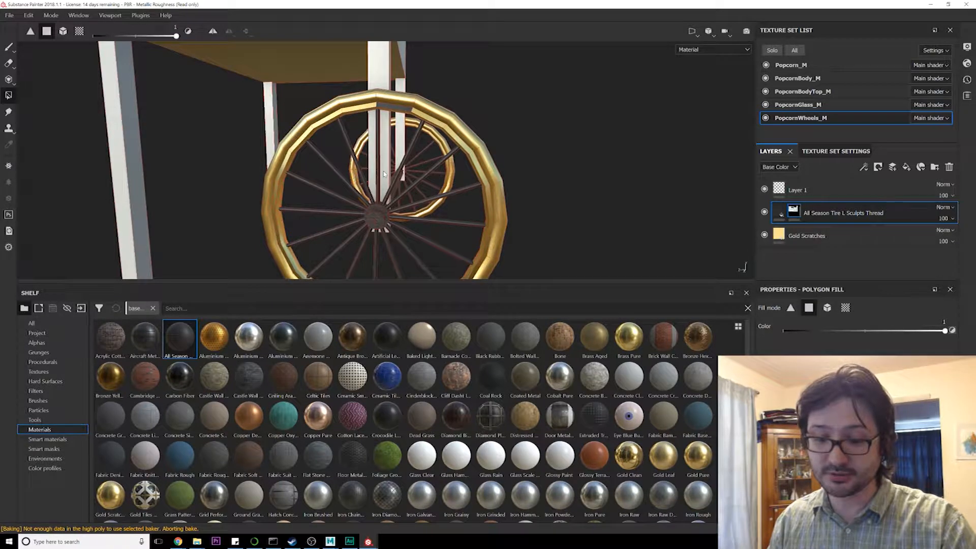
# Step: Show the 3D model and its 2D UV layout side by side, with the wheels in view
pyautogui.press('F2')
pyautogui.press('F2')
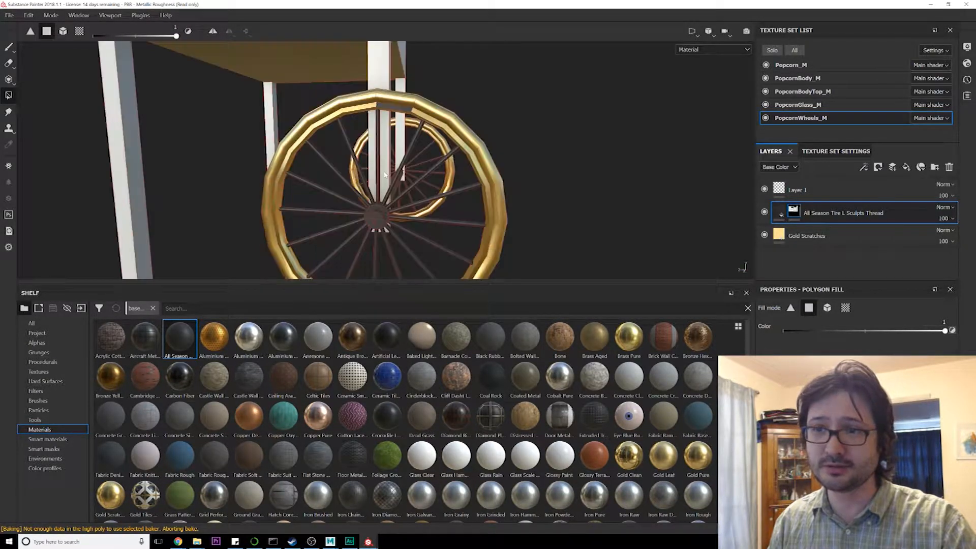
pyautogui.press('F3')
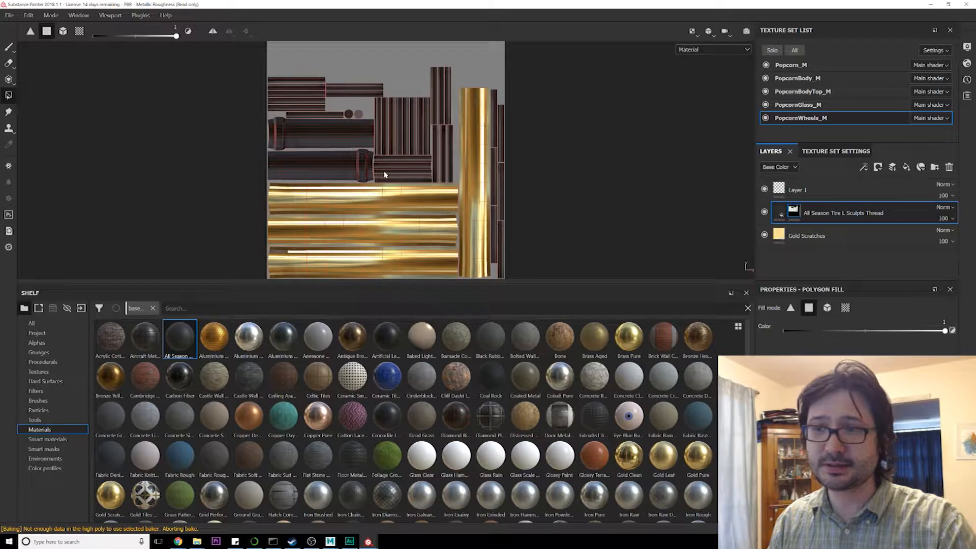
pyautogui.press('F1')
pyautogui.keyDown('alt'); pyautogui.moveTo(325, 107); pyautogui.dragTo(286, 89); pyautogui.keyUp('alt')
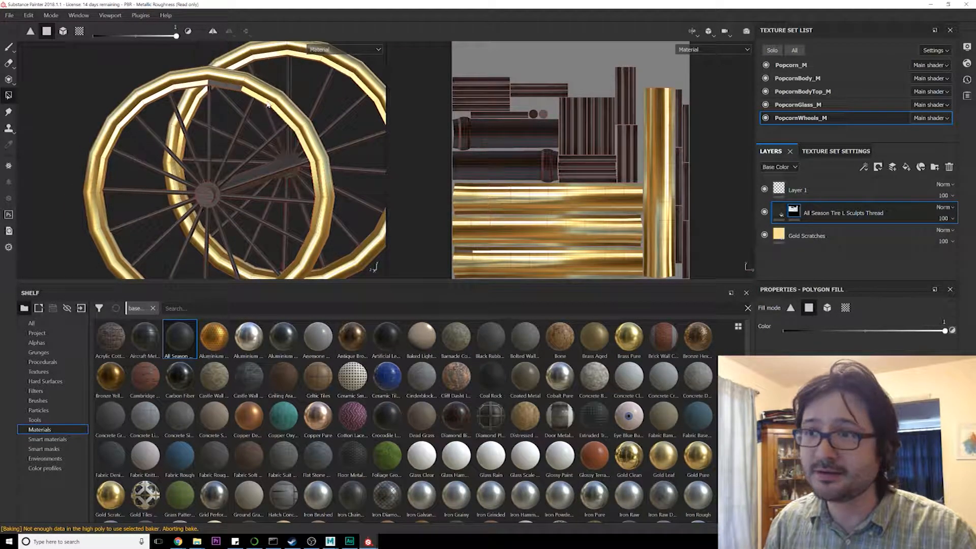
# Step: Try Polygon Fill along the edge strip of the vertical tyre UV shell and check it on the wheel
pyautogui.scroll(5, 579, 197)
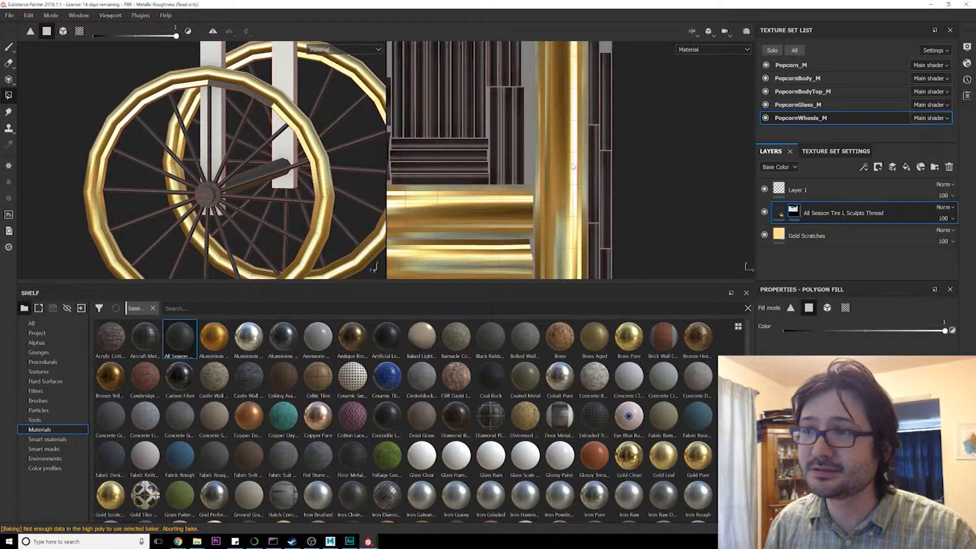
pyautogui.moveTo(579, 197); pyautogui.dragTo(557, 235, button='middle')
pyautogui.moveTo(563, 60); pyautogui.dragTo(561, 254)
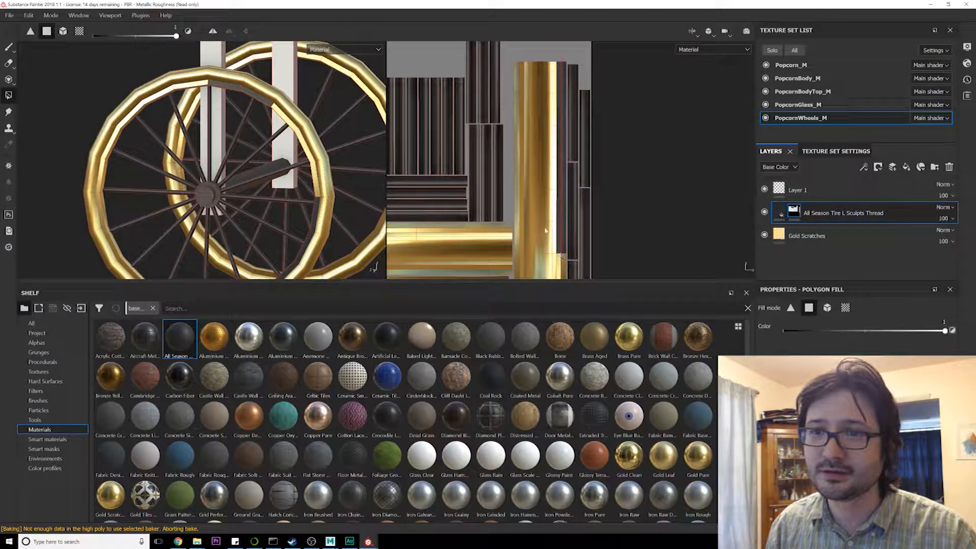
pyautogui.keyDown('alt'); pyautogui.moveTo(327, 182); pyautogui.dragTo(313, 174); pyautogui.keyUp('alt')
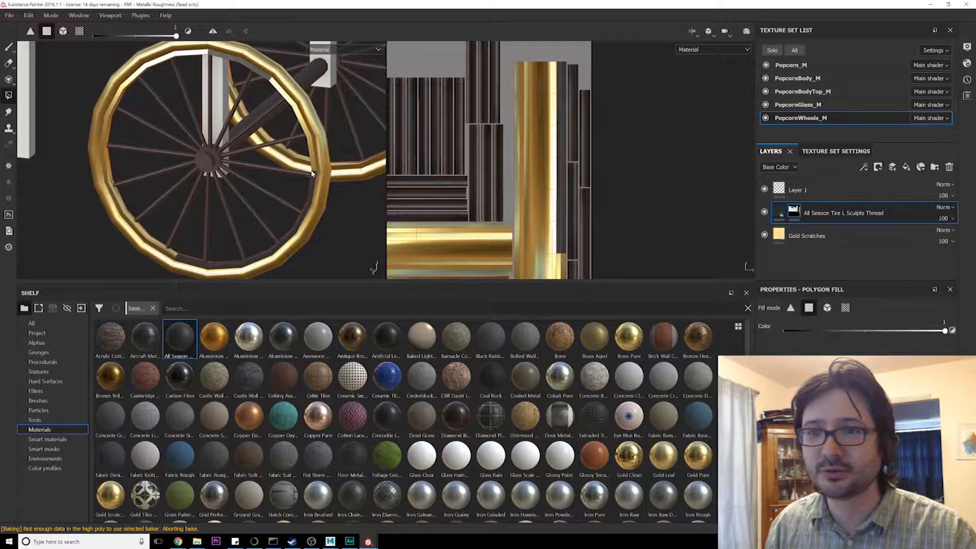
# Step: Replace the All Season Tire L Sculpts Thread layer's mask with a white mask and bring the whole UV layout into view
pyautogui.rightClick(790, 215)
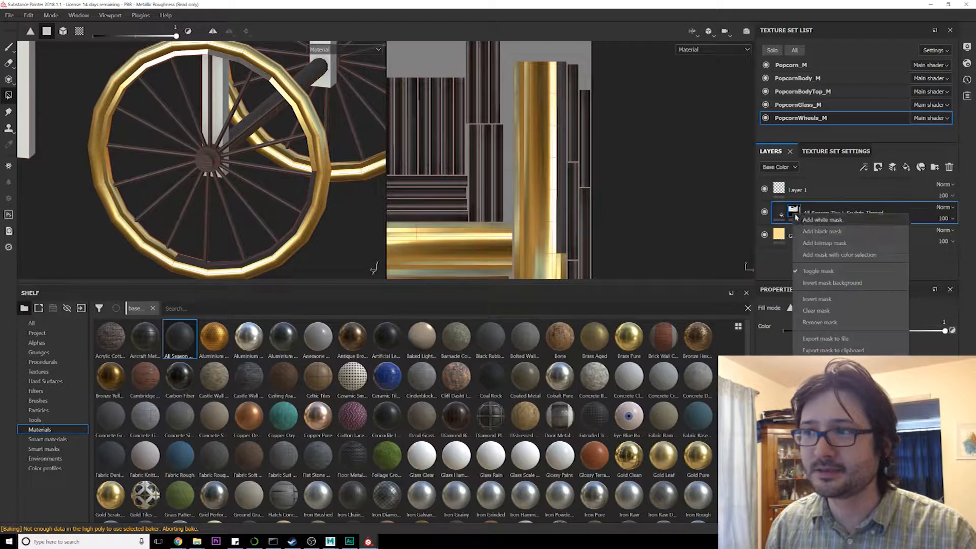
pyautogui.click(815, 219)
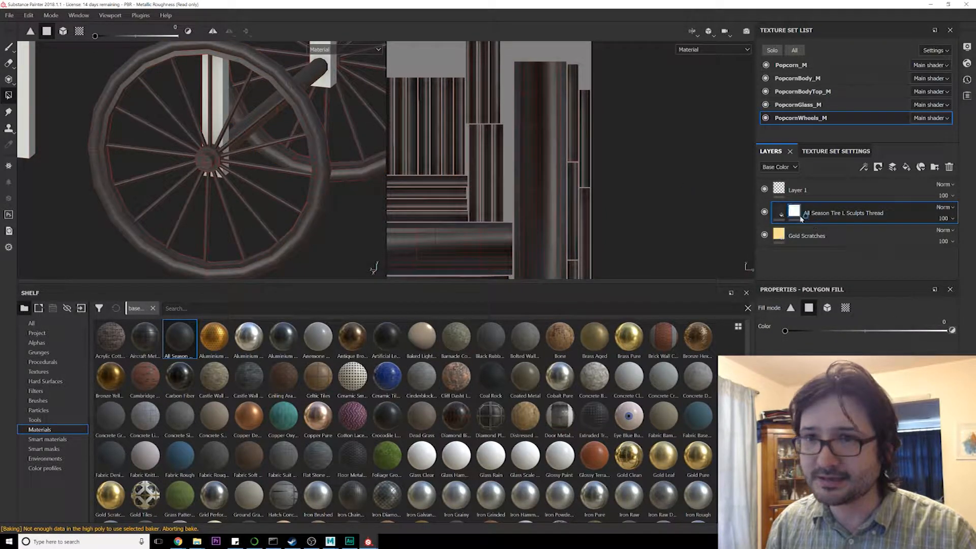
pyautogui.scroll(-5, 557, 104)
pyautogui.keyDown('alt'); pyautogui.moveTo(557, 104); pyautogui.dragTo(556, 83, button='middle'); pyautogui.keyUp('alt')
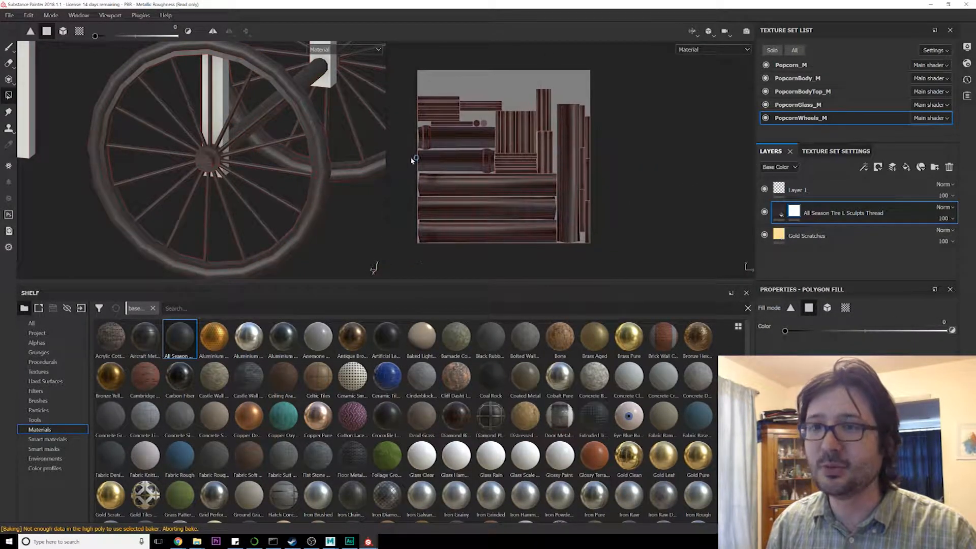
# Step: Using Polygon Fill with color 0, mask the tyre material off the spokes, hubs and axles of both wheels
pyautogui.moveTo(790, 331); pyautogui.dragTo(944, 330)
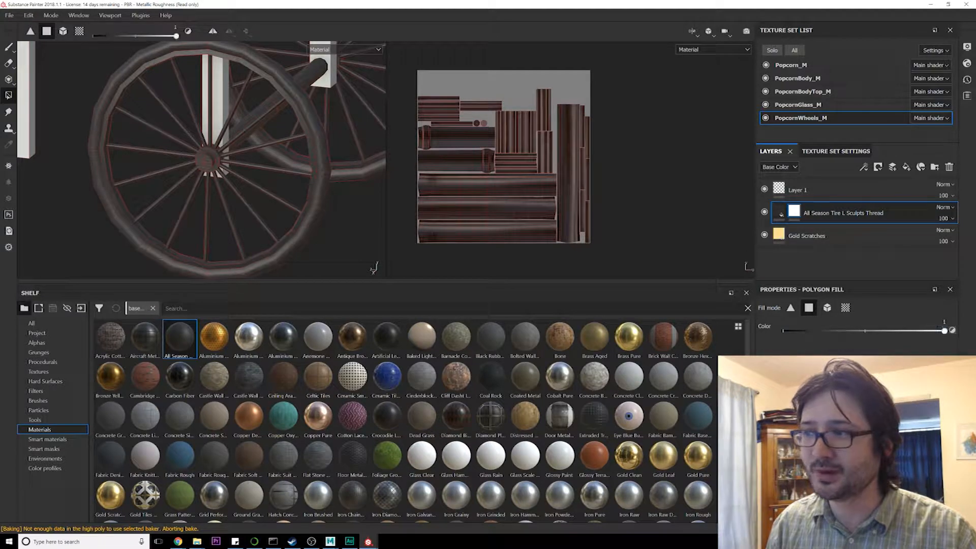
pyautogui.keyDown('alt'); pyautogui.moveTo(255, 186); pyautogui.dragTo(277, 200); pyautogui.keyUp('alt')
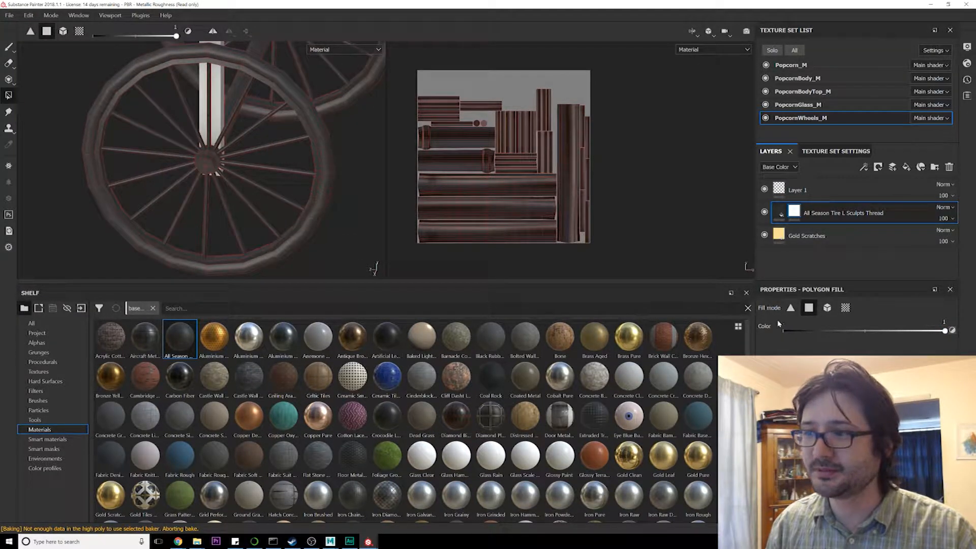
pyautogui.moveTo(170, 143); pyautogui.dragTo(243, 184)
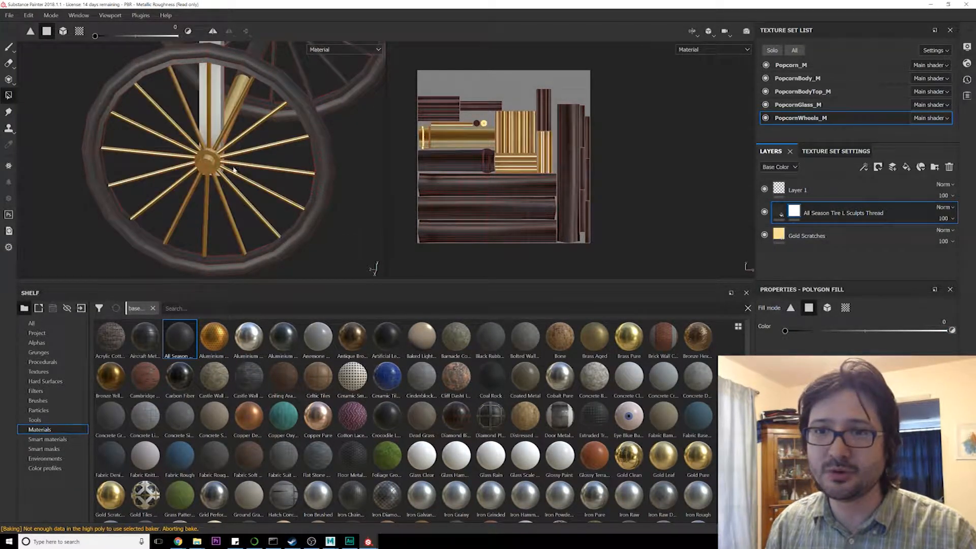
pyautogui.keyDown('alt'); pyautogui.moveTo(246, 100); pyautogui.dragTo(227, 179, button='middle'); pyautogui.keyUp('alt')
pyautogui.keyDown('alt'); pyautogui.moveTo(227, 179); pyautogui.dragTo(215, 164); pyautogui.keyUp('alt')
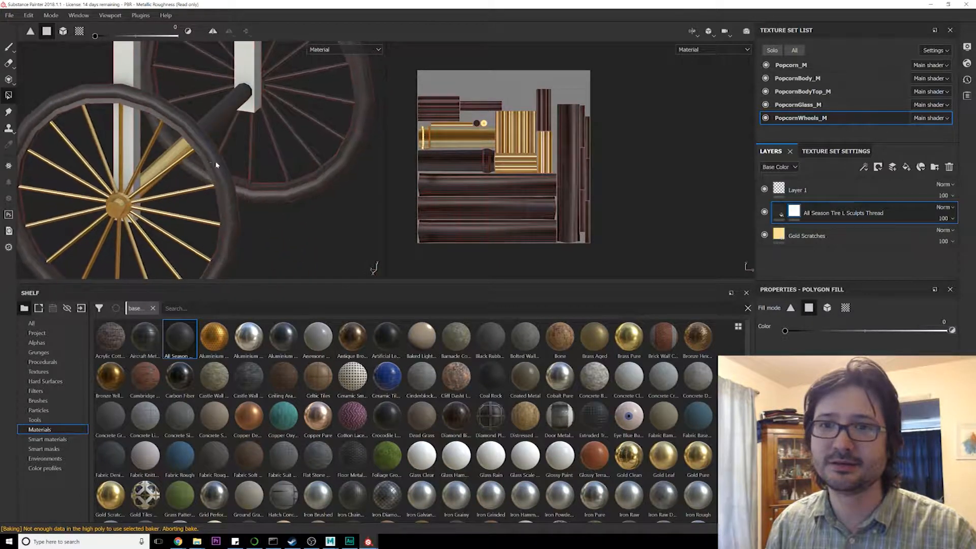
pyautogui.click(228, 64)
pyautogui.keyDown('alt'); pyautogui.moveTo(229, 63); pyautogui.dragTo(278, 124); pyautogui.keyUp('alt')
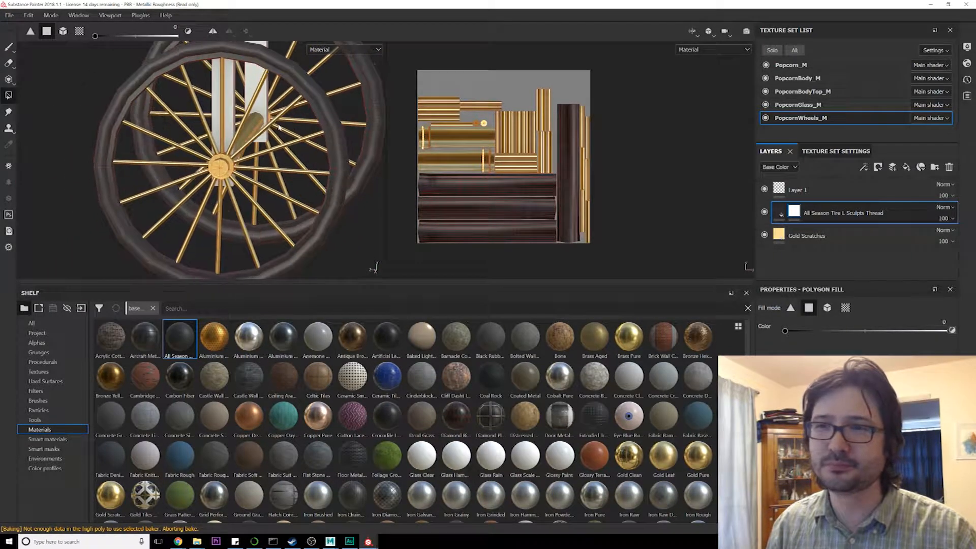
pyautogui.moveTo(547, 114); pyautogui.dragTo(507, 108, button='middle')
pyautogui.scroll(3, 484, 135)
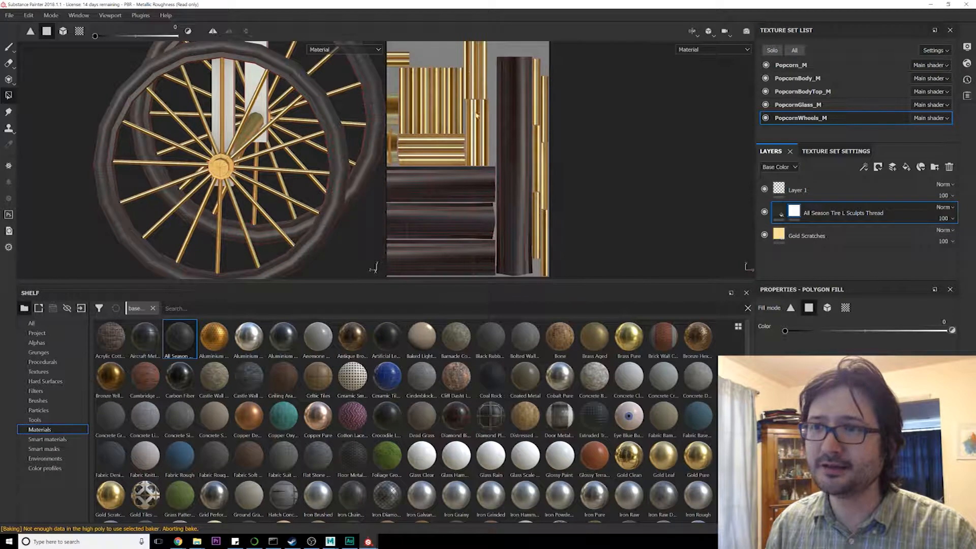
pyautogui.scroll(-3, 486, 88)
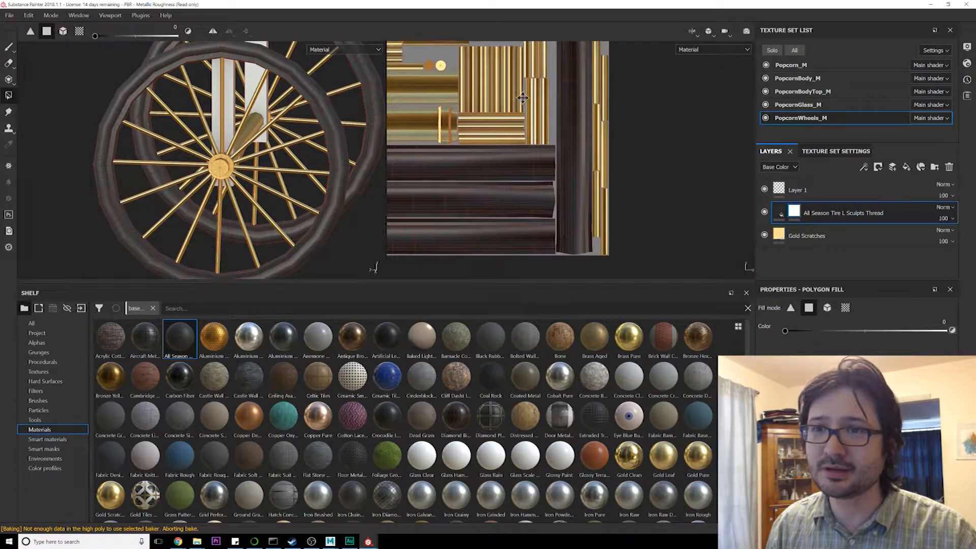
pyautogui.moveTo(488, 102); pyautogui.dragTo(508, 136, button='middle')
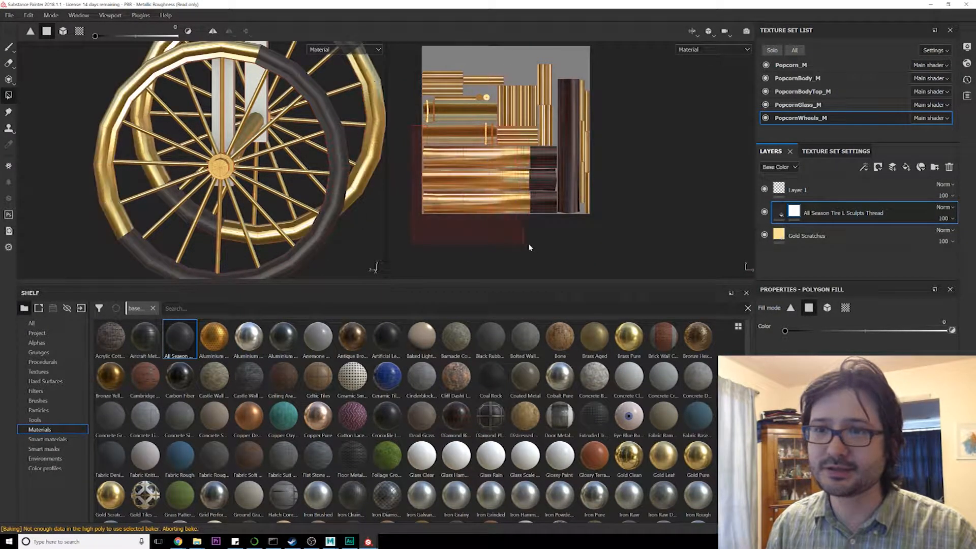
pyautogui.scroll(-2, 448, 210)
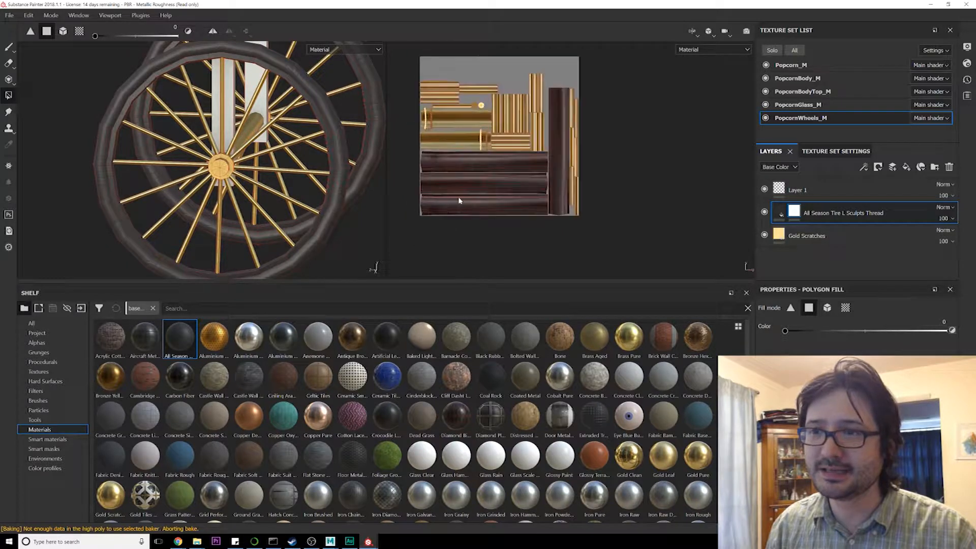
# Step: Using Polygon Fill with color 0, mask the tyre material off the long edge strips of the three horizontal tyre UV shells
pyautogui.scroll(5, 458, 203)
pyautogui.keyDown('alt'); pyautogui.moveTo(614, 111); pyautogui.dragTo(607, 106, button='middle'); pyautogui.keyUp('alt')
pyautogui.keyDown('alt'); pyautogui.moveTo(607, 107); pyautogui.dragTo(601, 90, button='right'); pyautogui.keyUp('alt')
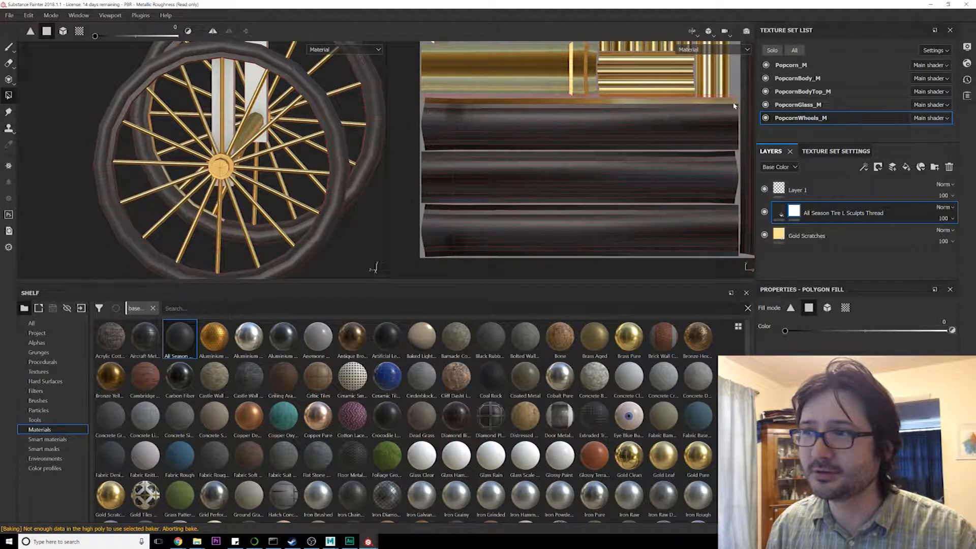
pyautogui.moveTo(421, 151); pyautogui.dragTo(724, 148)
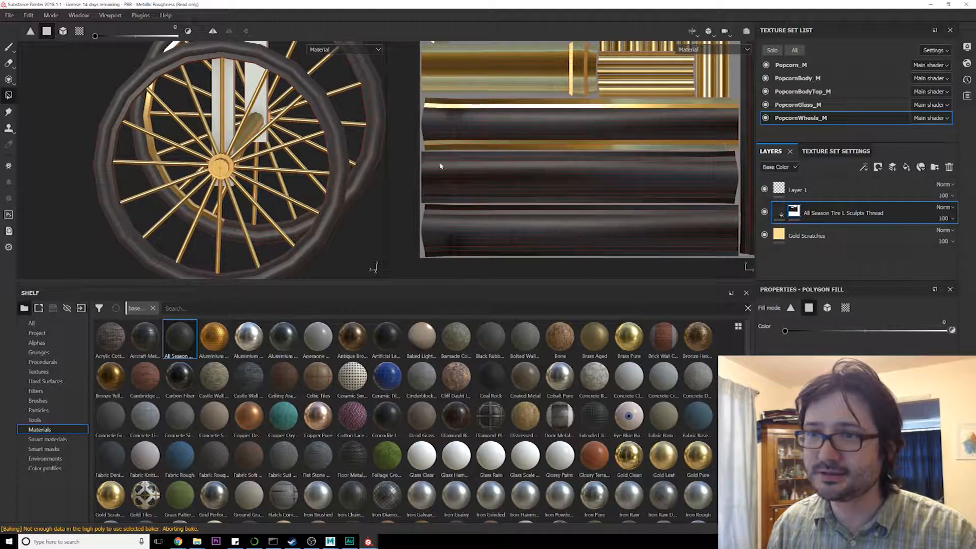
pyautogui.moveTo(423, 151); pyautogui.dragTo(719, 159)
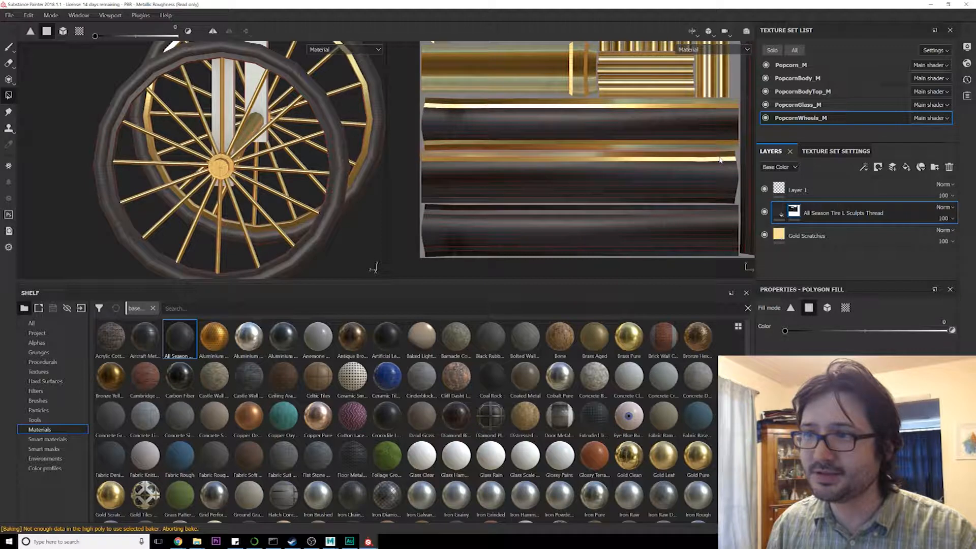
pyautogui.moveTo(416, 208); pyautogui.dragTo(730, 198)
pyautogui.moveTo(425, 208); pyautogui.dragTo(727, 211)
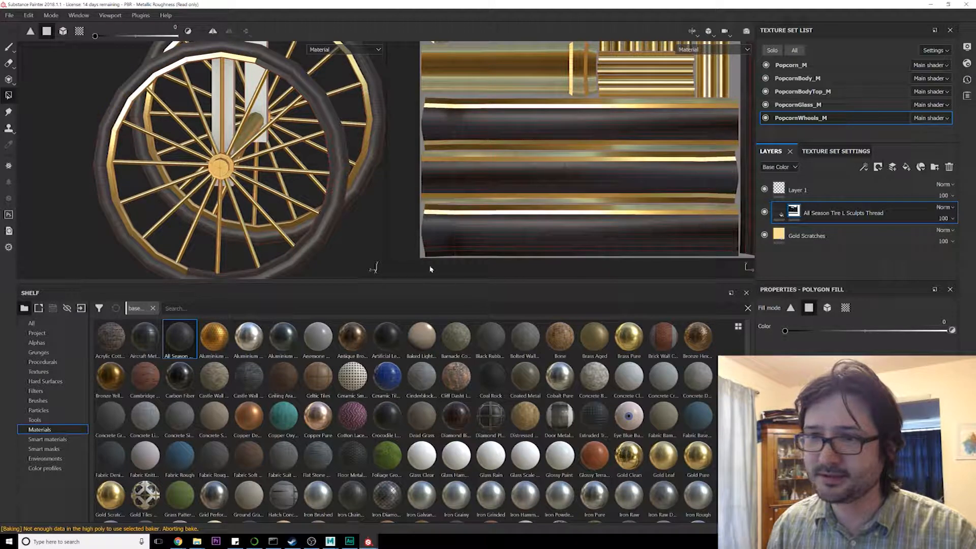
# Step: Use Polygon Fill with color 0 along both edge strips of the vertical tyre UV shell, undoing any misplaced fill
pyautogui.moveTo(694, 208); pyautogui.dragTo(640, 210, button='middle')
pyautogui.scroll(-5, 596, 188)
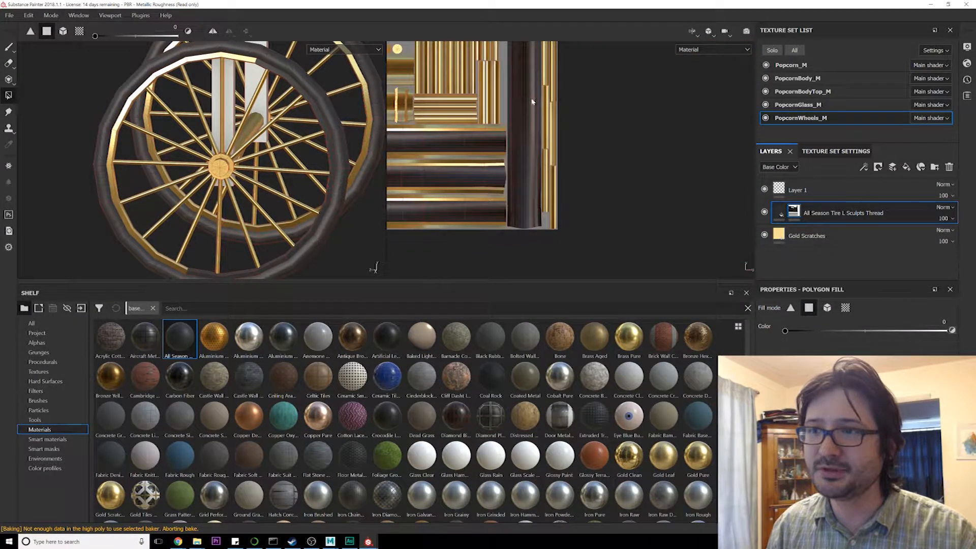
pyautogui.keyDown('alt'); pyautogui.moveTo(528, 118); pyautogui.dragTo(523, 148, button='middle'); pyautogui.keyUp('alt')
pyautogui.moveTo(563, 61); pyautogui.dragTo(532, 294)
pyautogui.hotkey('ctrl', 'z')
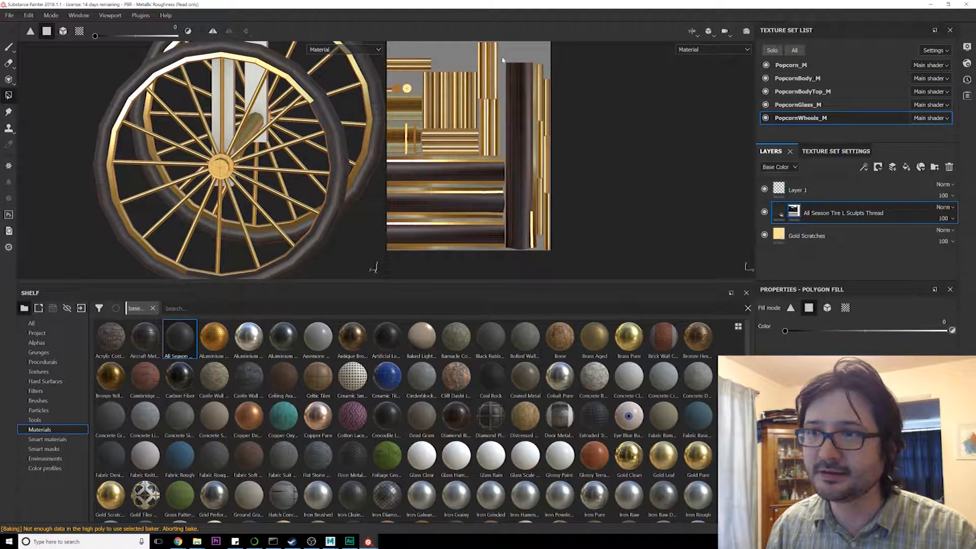
pyautogui.scroll(3, 516, 185)
pyautogui.scroll(2, 516, 186)
pyautogui.keyDown('alt'); pyautogui.moveTo(510, 146); pyautogui.dragTo(518, 78, button='middle'); pyautogui.keyUp('alt')
pyautogui.moveTo(510, 64); pyautogui.dragTo(514, 223)
pyautogui.scroll(-2, 514, 222)
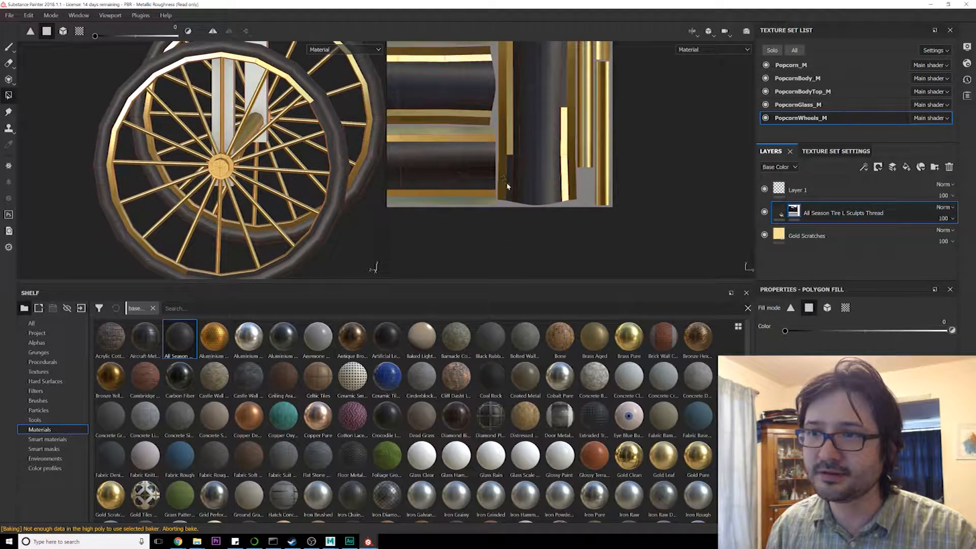
# Step: Mask the tyre material off the remaining upper part of the vertical shell's right edge strip and check the rims on the wheels
pyautogui.keyDown('alt'); pyautogui.moveTo(360, 175); pyautogui.dragTo(330, 174); pyautogui.keyUp('alt')
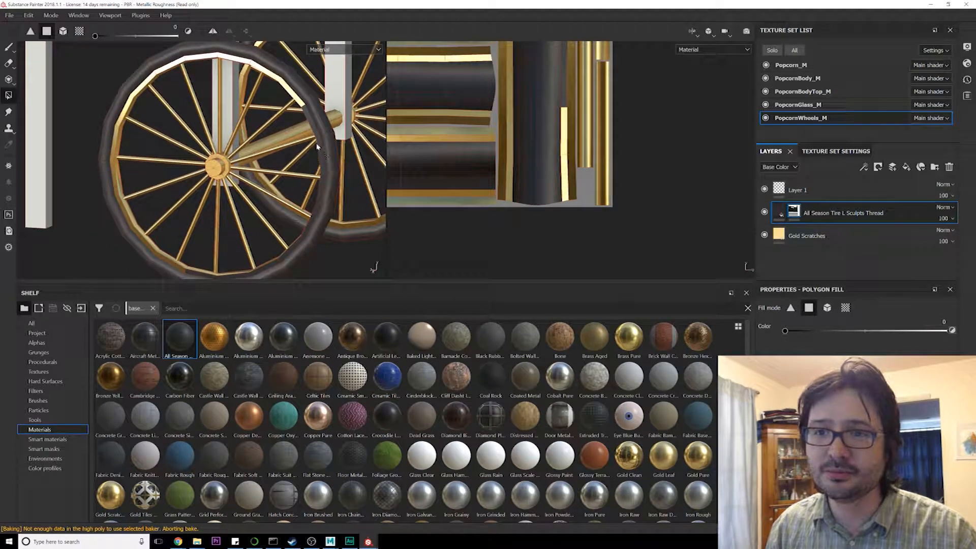
pyautogui.keyDown('alt'); pyautogui.moveTo(485, 119); pyautogui.dragTo(551, 172, button='middle'); pyautogui.keyUp('alt')
pyautogui.keyDown('alt'); pyautogui.moveTo(552, 173); pyautogui.dragTo(532, 102, button='right'); pyautogui.keyUp('alt')
pyautogui.keyDown('alt'); pyautogui.moveTo(531, 102); pyautogui.dragTo(530, 133, button='middle'); pyautogui.keyUp('alt')
pyautogui.moveTo(530, 133)
pyautogui.keyDown('alt'); pyautogui.mouseDown(button='right')
pyautogui.moveTo(522, 154)
pyautogui.moveTo(524, 138)
pyautogui.mouseUp(button='right'); pyautogui.keyUp('alt')
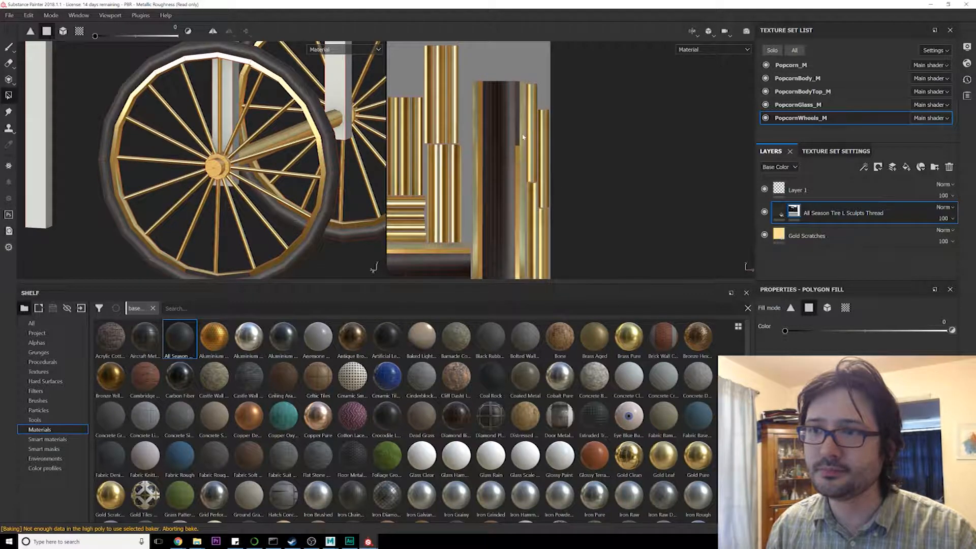
pyautogui.keyDown('alt'); pyautogui.moveTo(264, 162); pyautogui.dragTo(204, 115); pyautogui.keyUp('alt')
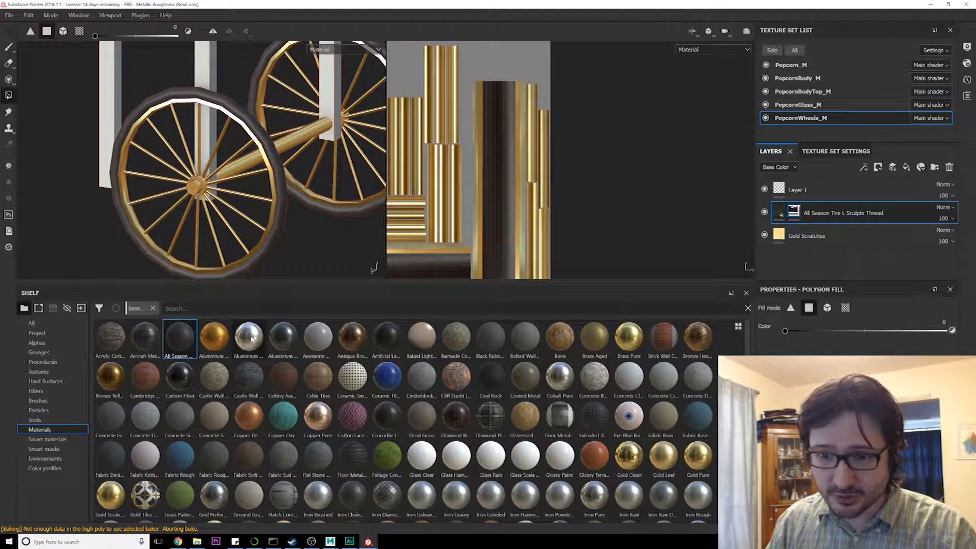
# Step: Add the Aluminium Scratched material as a layer above the All Season Tire L Sculpts Thread layer and view it on the wheels and axle
pyautogui.moveTo(252, 340)
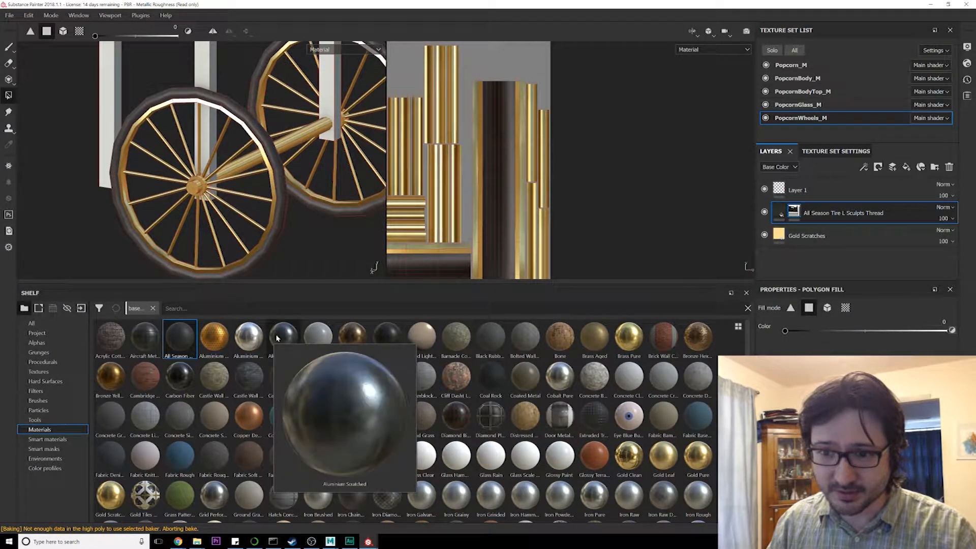
pyautogui.moveTo(278, 333); pyautogui.dragTo(848, 201)
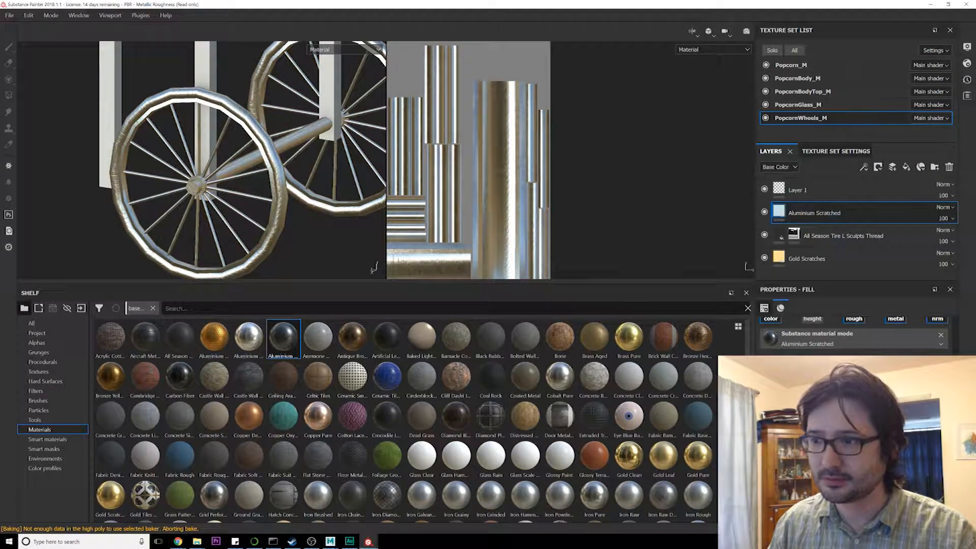
pyautogui.scroll(5, 854, 335)
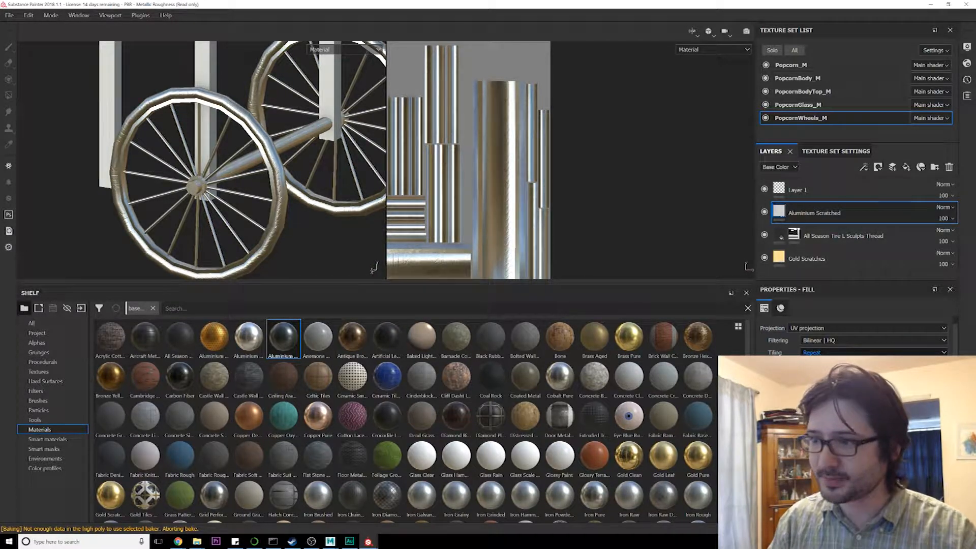
pyautogui.scroll(8, 354, 210)
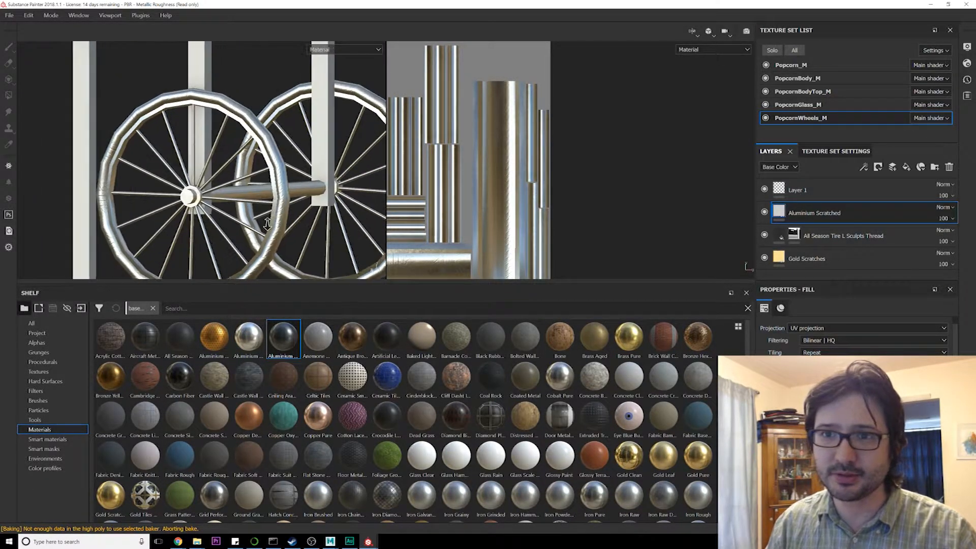
pyautogui.keyDown('alt'); pyautogui.moveTo(185, 241); pyautogui.dragTo(278, 188); pyautogui.keyUp('alt')
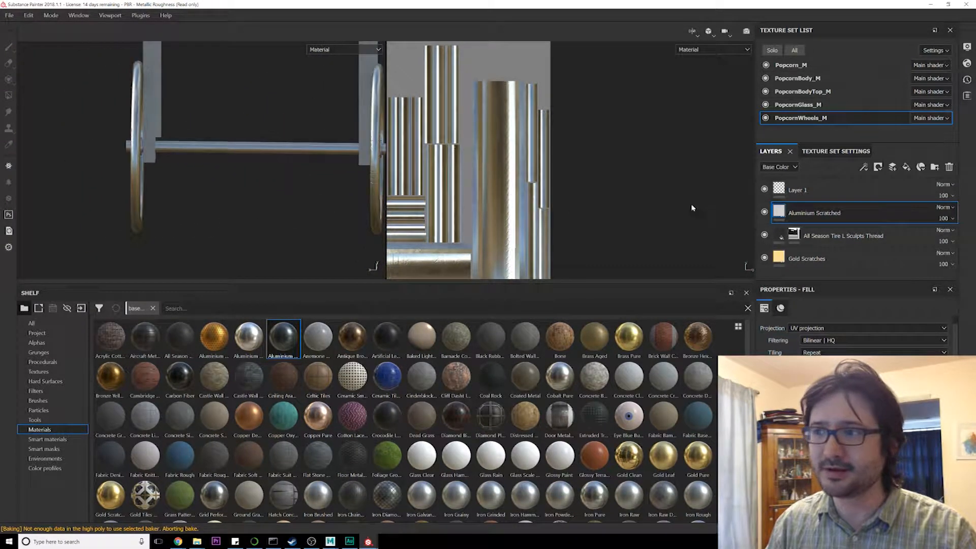
# Step: Give the Aluminium Scratched layer a black mask and reveal it on the axle using Polygon Fill with color 1
pyautogui.rightClick(856, 214)
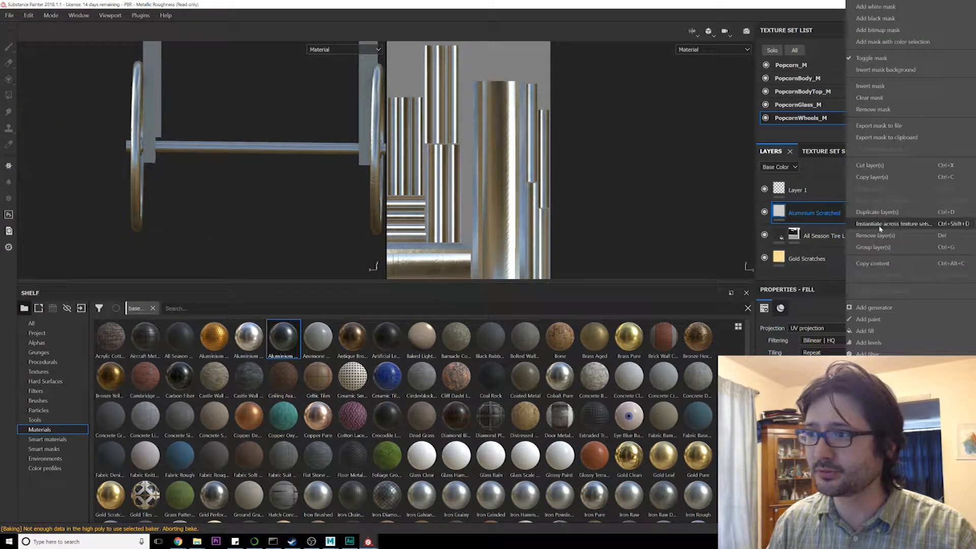
pyautogui.click(883, 19)
pyautogui.keyDown('alt'); pyautogui.moveTo(288, 207); pyautogui.dragTo(265, 214); pyautogui.keyUp('alt')
pyautogui.keyDown('alt'); pyautogui.moveTo(264, 214); pyautogui.dragTo(264, 177, button='right'); pyautogui.keyUp('alt')
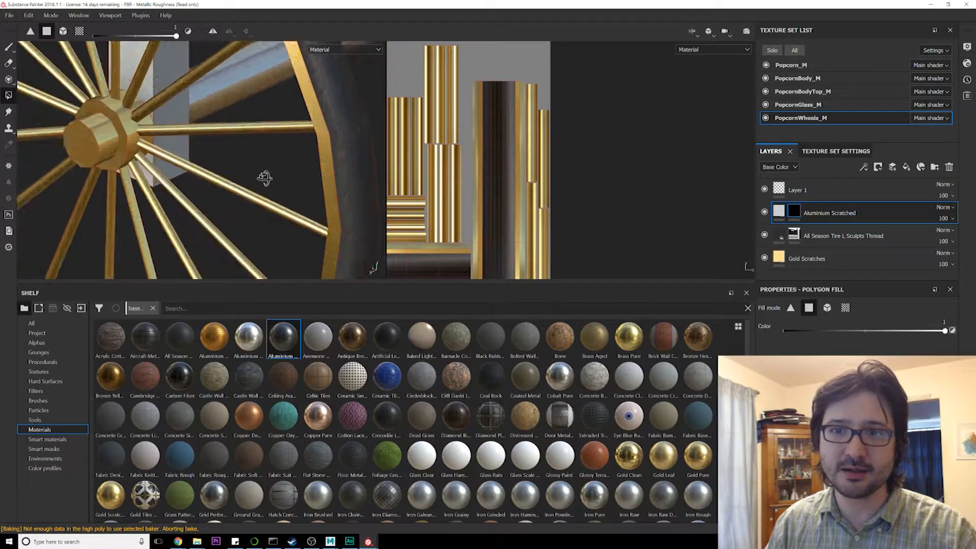
# Step: Examine the aluminium axle, the gold wheels and the whole cart from several angles
pyautogui.keyDown('alt'); pyautogui.moveTo(264, 178); pyautogui.dragTo(324, 176); pyautogui.keyUp('alt')
pyautogui.keyDown('alt'); pyautogui.moveTo(318, 134); pyautogui.dragTo(238, 206); pyautogui.keyUp('alt')
pyautogui.keyDown('alt'); pyautogui.moveTo(237, 207); pyautogui.dragTo(262, 207, button='right'); pyautogui.keyUp('alt')
pyautogui.keyDown('alt'); pyautogui.moveTo(261, 207); pyautogui.dragTo(335, 194); pyautogui.keyUp('alt')
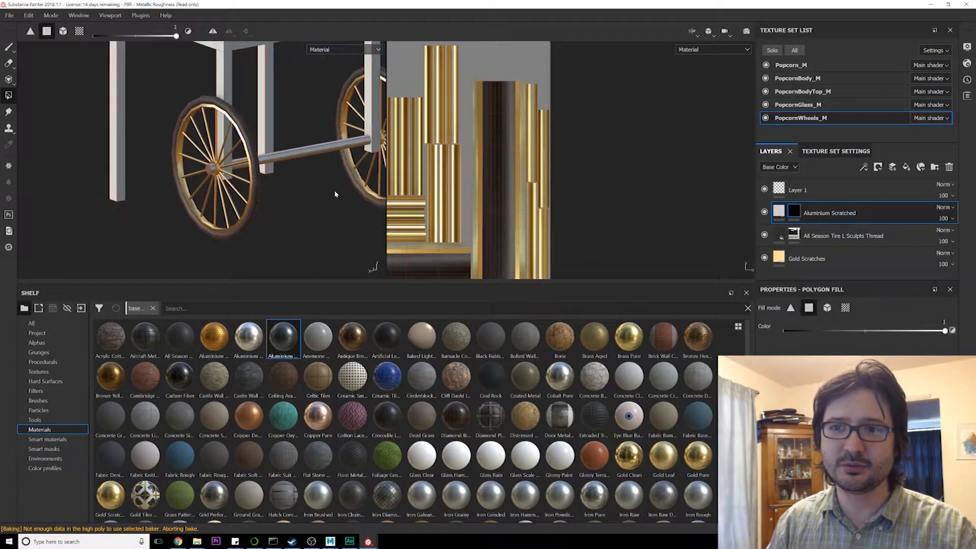
pyautogui.keyDown('alt'); pyautogui.moveTo(335, 193); pyautogui.dragTo(301, 220, button='right'); pyautogui.keyUp('alt')
pyautogui.keyDown('alt'); pyautogui.moveTo(300, 220); pyautogui.dragTo(282, 197); pyautogui.keyUp('alt')
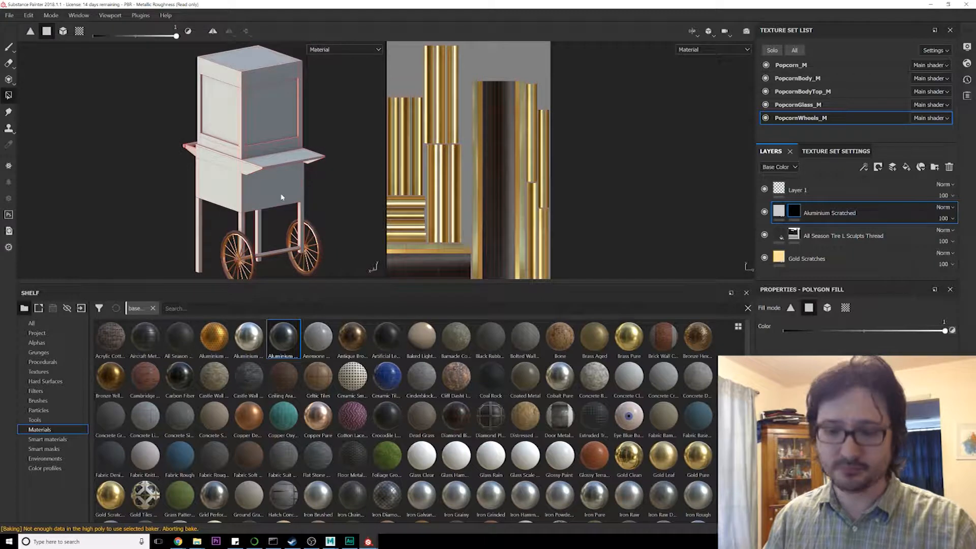
pyautogui.scroll(-5, 282, 197)
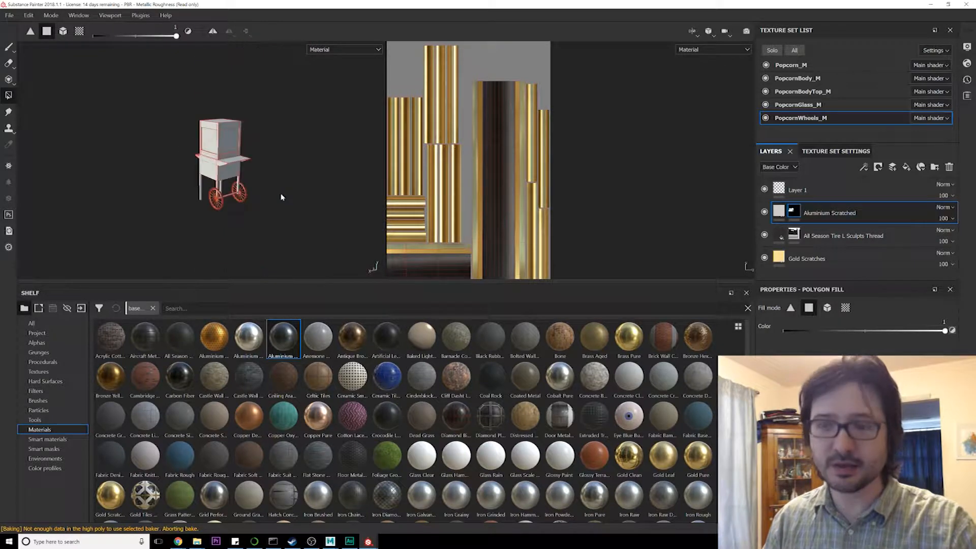
pyautogui.press('f')
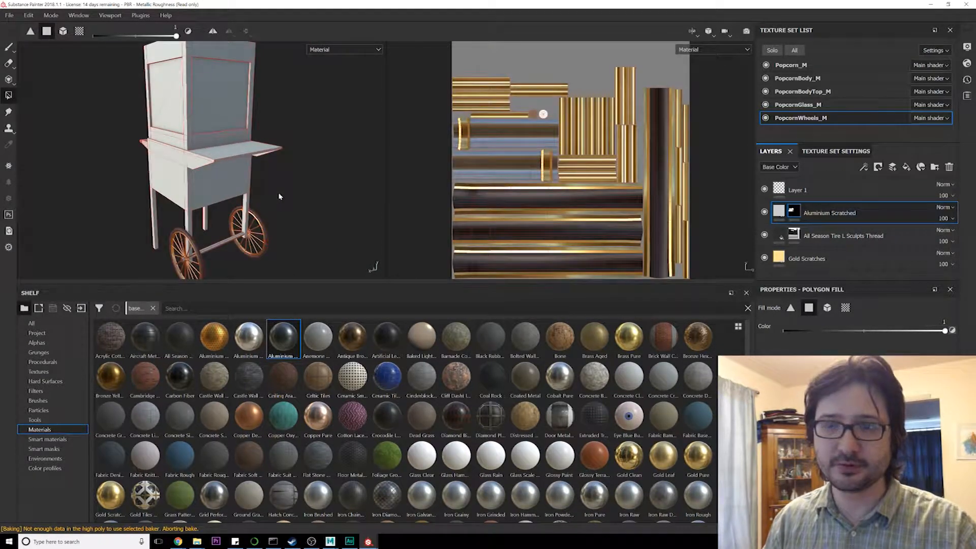
# Step: Show only the 3D view and enlarge the viewport so most of the cart is in view
pyautogui.press('F2')
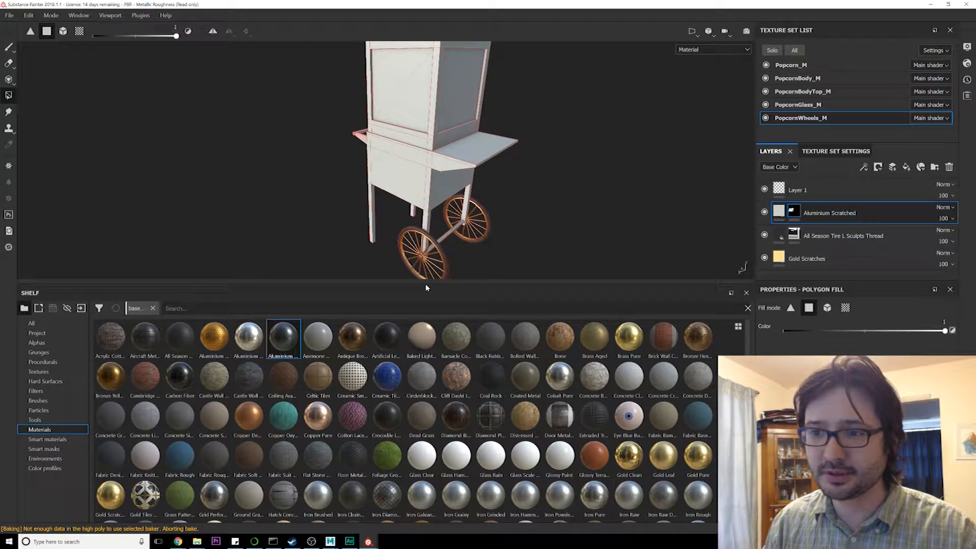
pyautogui.moveTo(426, 283); pyautogui.dragTo(427, 435)
pyautogui.keyDown('alt'); pyautogui.moveTo(417, 315); pyautogui.dragTo(440, 310); pyautogui.keyUp('alt')
# Step: Save the project as PopcornPopper in the Substance folder
pyautogui.hotkey('ctrl', 's')
pyautogui.moveTo(393, 51); pyautogui.dragTo(579, 76)
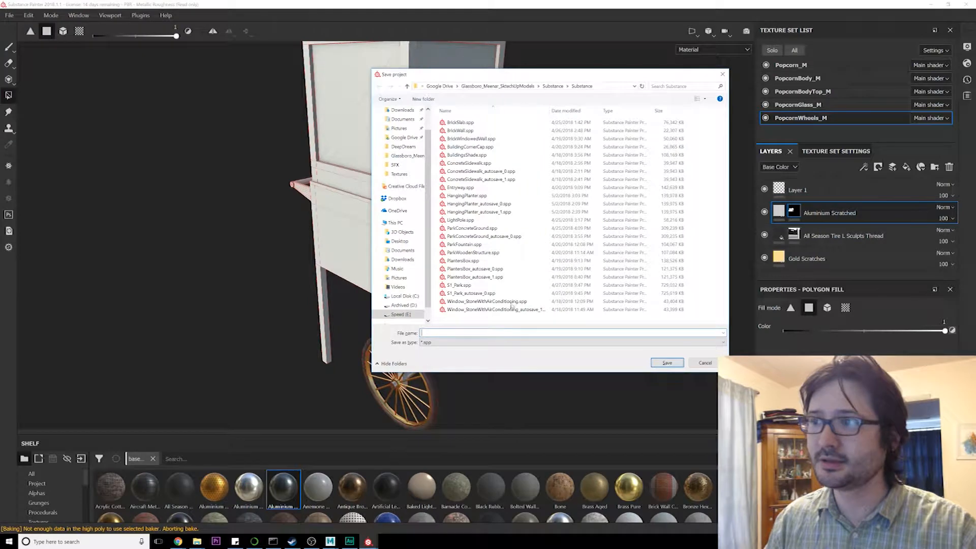
pyautogui.write('PopcornPopper')
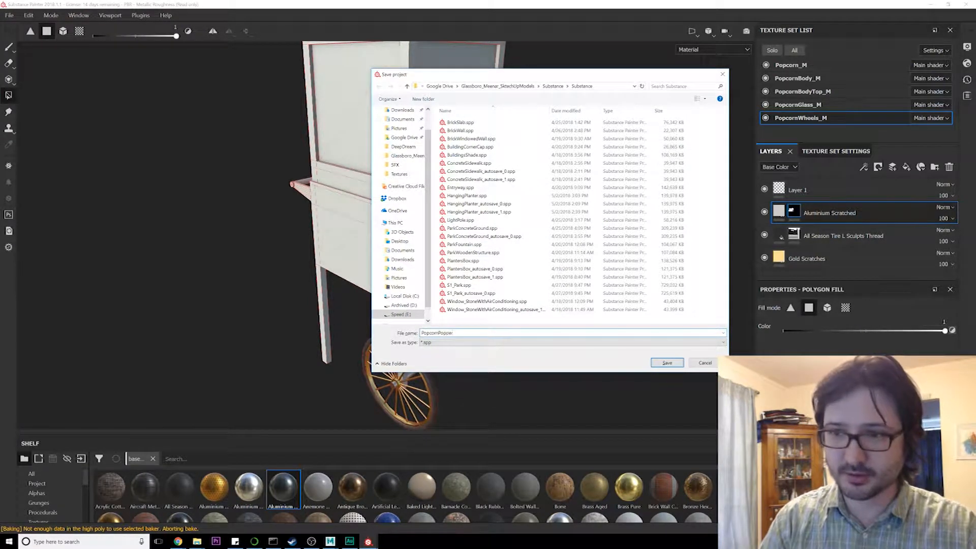
pyautogui.press('Return')
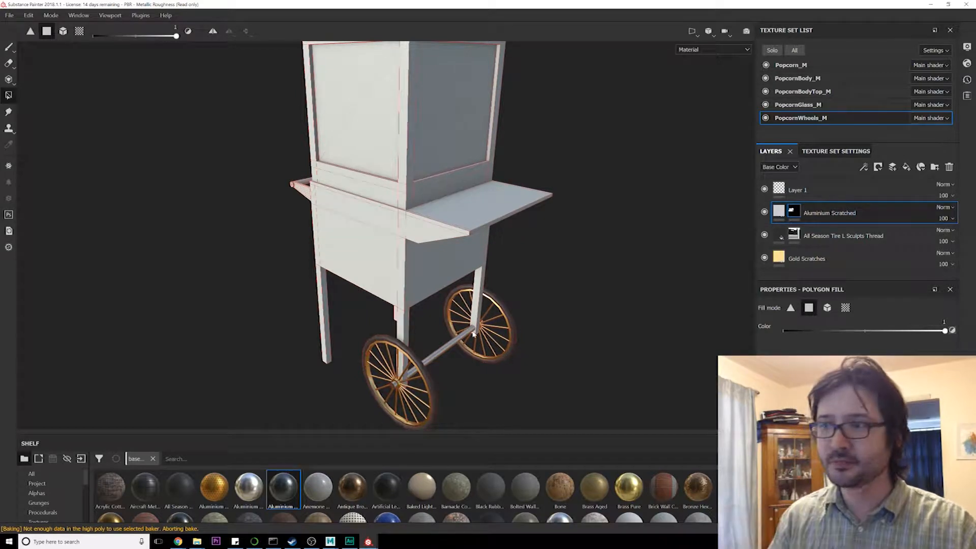
# Step: Switch to the browser to look at the popcorn cart reference photo, move its window aside and return to Substance Painter
pyautogui.hotkey('alt', 'Tab')
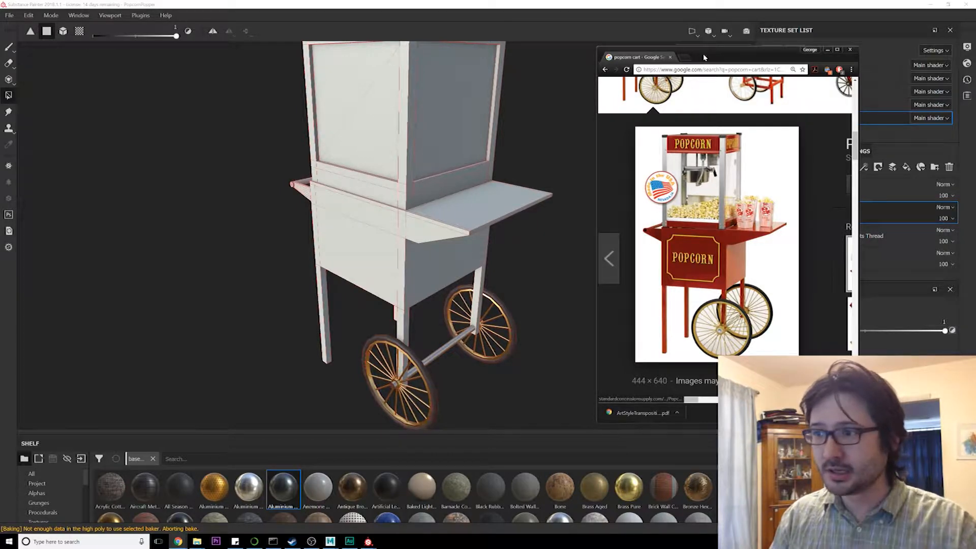
pyautogui.moveTo(704, 57); pyautogui.dragTo(973, 57)
pyautogui.hotkey('alt', 'Tab')
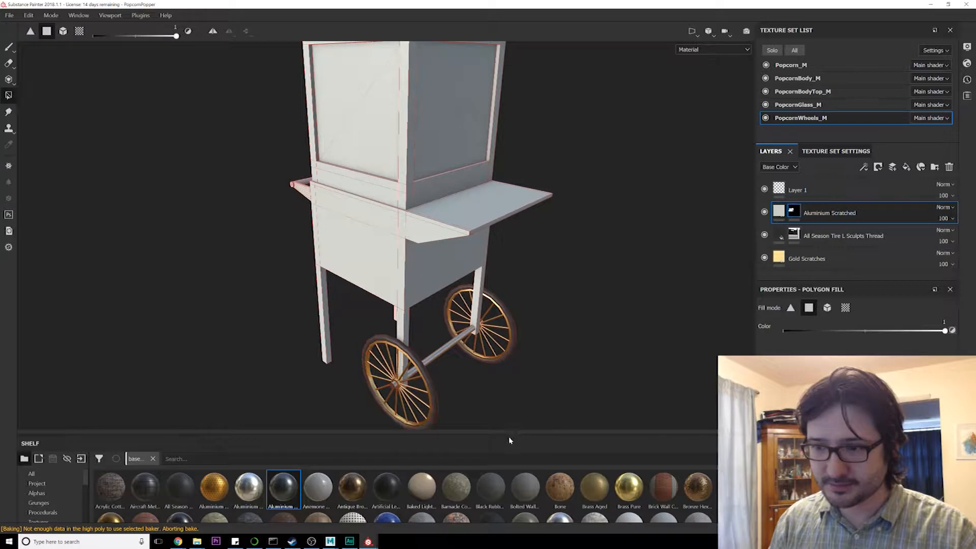
# Step: Enlarge the shelf, search for paint, and add the Steel Painted material below Layer 1 in the PopcornBody_M texture set, coloured bright red
pyautogui.moveTo(510, 434); pyautogui.dragTo(524, 254)
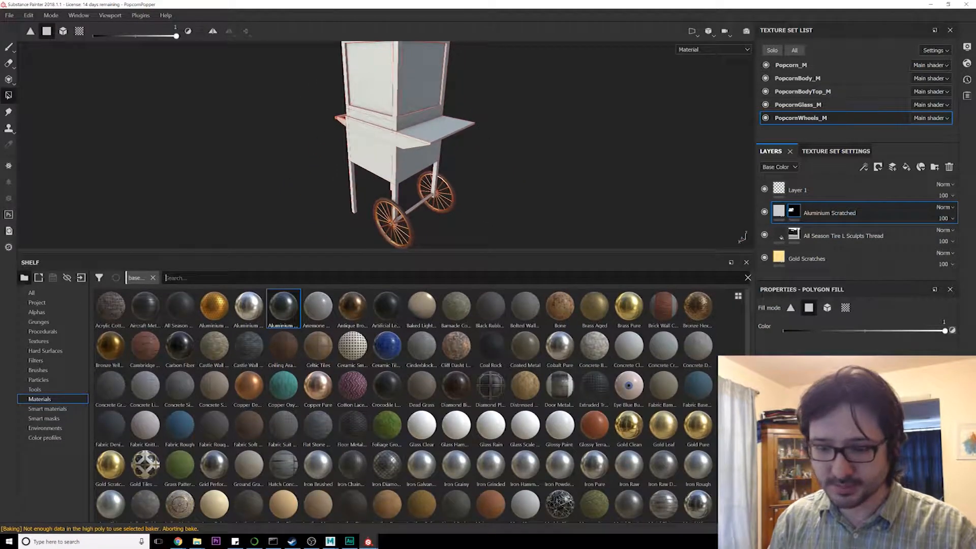
pyautogui.write('paint')
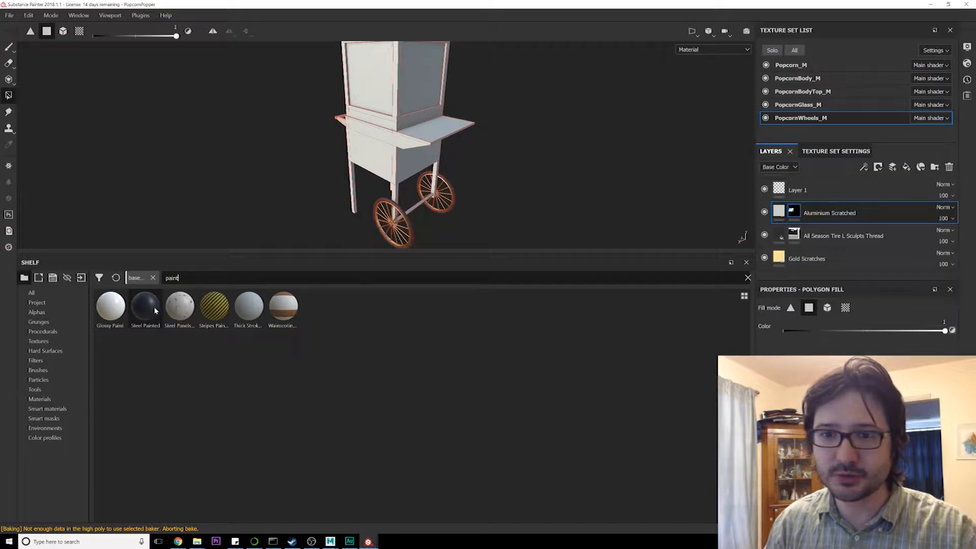
pyautogui.click(827, 79)
pyautogui.moveTo(145, 306); pyautogui.dragTo(820, 262)
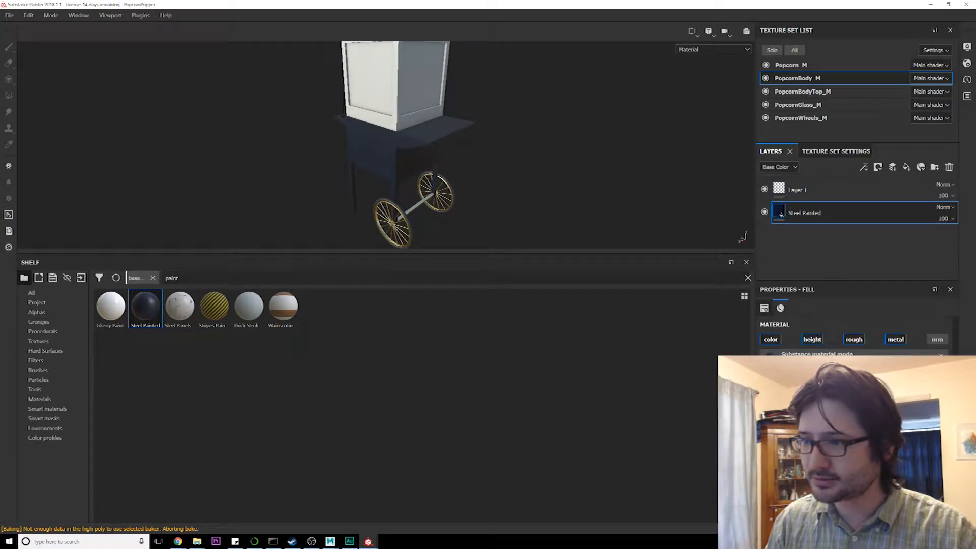
pyautogui.click(859, 437)
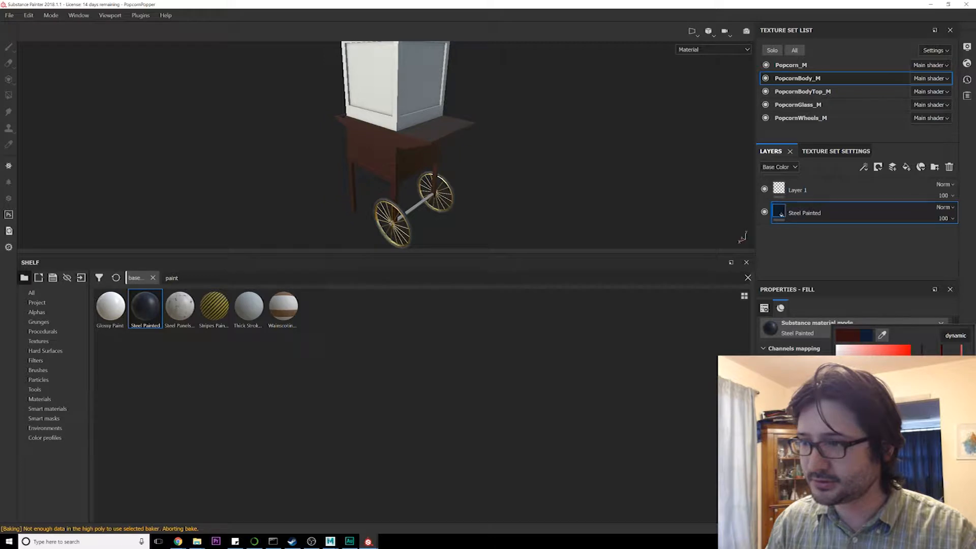
pyautogui.moveTo(894, 401); pyautogui.dragTo(899, 363)
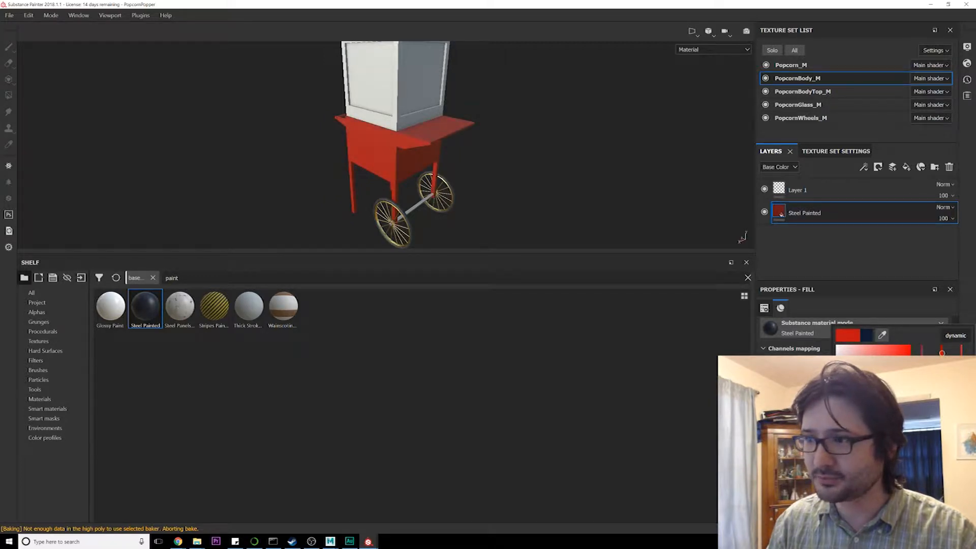
# Step: Examine the red painted steel surface on the cart's body, side tray and legs up close and from several angles
pyautogui.keyDown('alt'); pyautogui.moveTo(504, 211); pyautogui.dragTo(477, 202); pyautogui.keyUp('alt')
pyautogui.keyDown('alt'); pyautogui.moveTo(477, 202); pyautogui.dragTo(444, 142, button='right'); pyautogui.keyUp('alt')
pyautogui.keyDown('alt'); pyautogui.moveTo(444, 142); pyautogui.dragTo(472, 163); pyautogui.keyUp('alt')
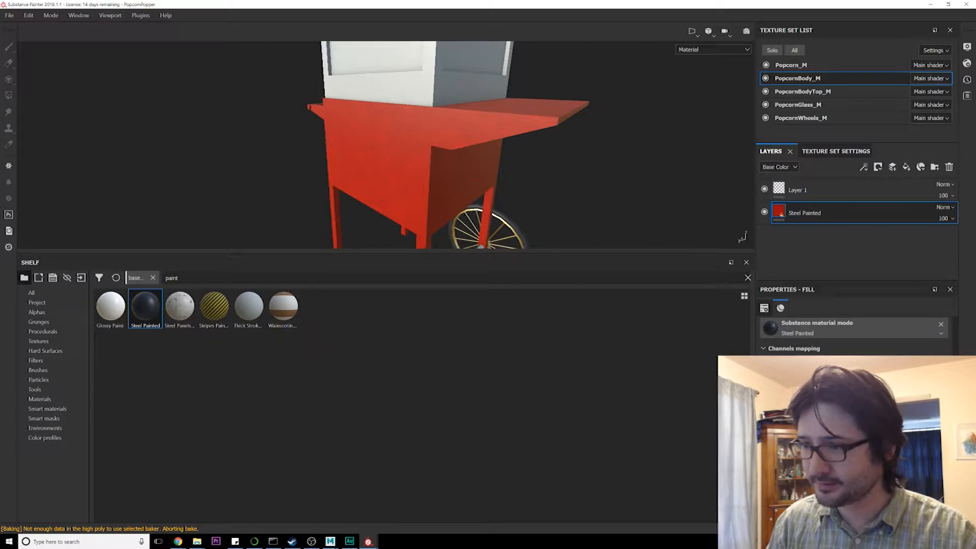
pyautogui.keyDown('alt'); pyautogui.moveTo(483, 209); pyautogui.dragTo(512, 216); pyautogui.keyUp('alt')
pyautogui.scroll(5, 854, 397)
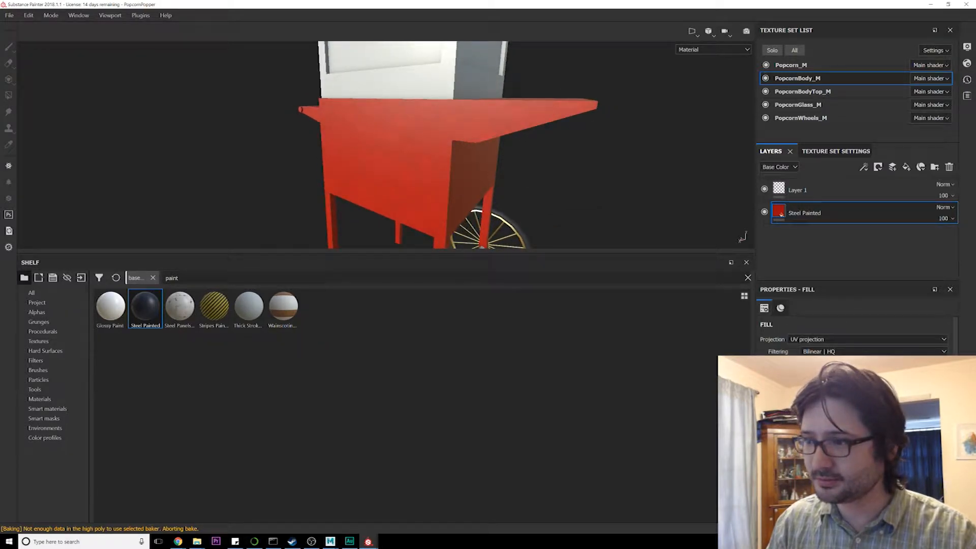
pyautogui.keyDown('alt'); pyautogui.moveTo(575, 79); pyautogui.dragTo(526, 131); pyautogui.keyUp('alt')
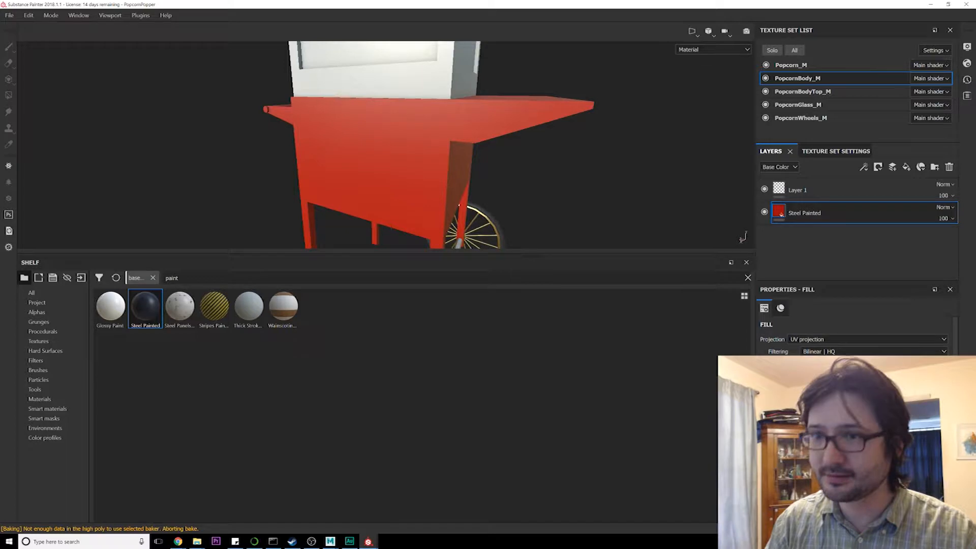
pyautogui.keyDown('alt'); pyautogui.moveTo(525, 131); pyautogui.dragTo(490, 181); pyautogui.keyUp('alt')
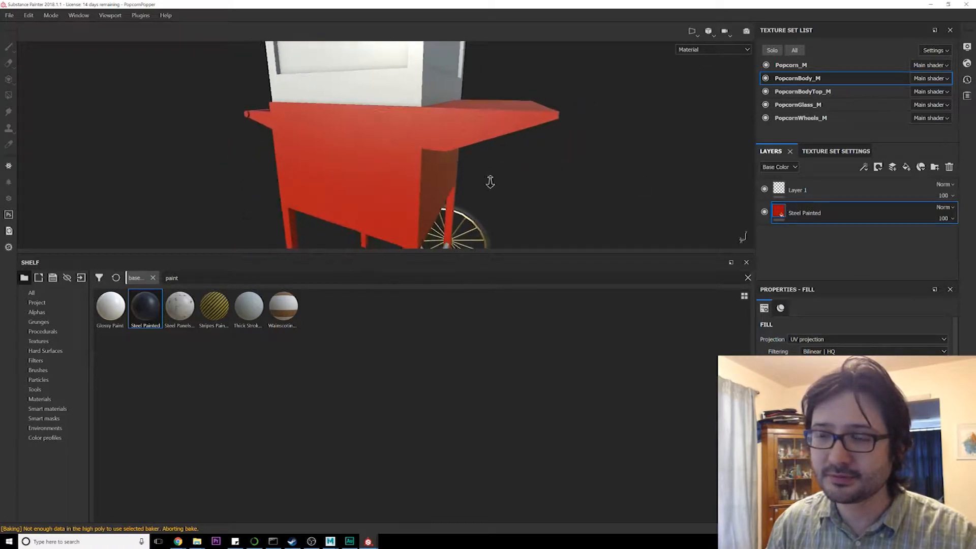
pyautogui.keyDown('alt'); pyautogui.moveTo(490, 181); pyautogui.dragTo(573, 303, button='right'); pyautogui.keyUp('alt')
pyautogui.keyDown('alt'); pyautogui.moveTo(511, 175); pyautogui.dragTo(456, 178); pyautogui.keyUp('alt')
pyautogui.keyDown('alt'); pyautogui.moveTo(456, 178); pyautogui.dragTo(417, 109, button='right'); pyautogui.keyUp('alt')
pyautogui.keyDown('alt'); pyautogui.moveTo(480, 148); pyautogui.dragTo(523, 136); pyautogui.keyUp('alt')
pyautogui.keyDown('alt'); pyautogui.moveTo(523, 136); pyautogui.dragTo(544, 242, button='right'); pyautogui.keyUp('alt')
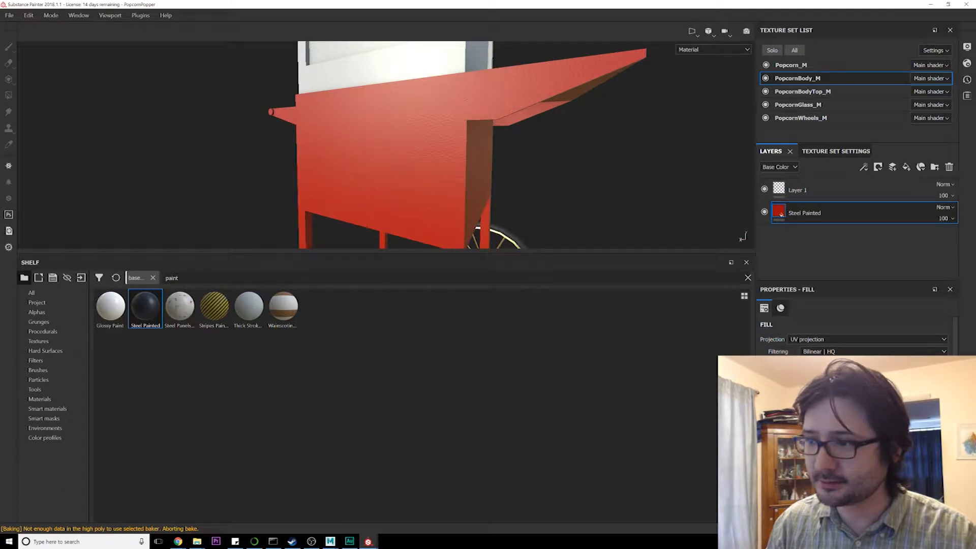
pyautogui.moveTo(618, 149)
pyautogui.keyDown('alt'); pyautogui.mouseDown()
pyautogui.moveTo(469, 211)
pyautogui.moveTo(348, 213)
pyautogui.moveTo(483, 129)
pyautogui.moveTo(450, 157)
pyautogui.moveTo(523, 155)
pyautogui.moveTo(453, 148)
pyautogui.moveTo(660, 151)
pyautogui.moveTo(433, 163)
pyautogui.moveTo(641, 178)
pyautogui.mouseUp(); pyautogui.keyUp('alt')
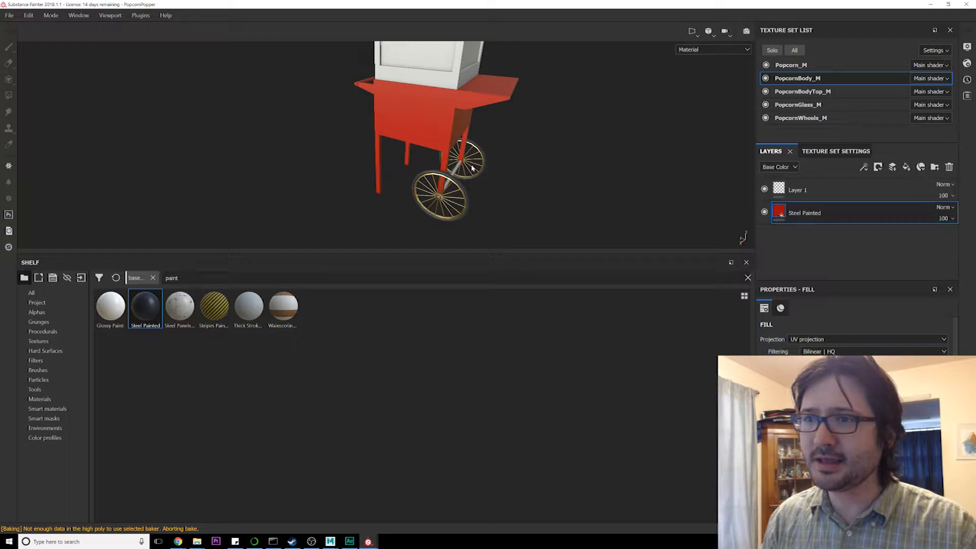
pyautogui.keyDown('alt'); pyautogui.moveTo(472, 169); pyautogui.dragTo(446, 175); pyautogui.keyUp('alt')
pyautogui.keyDown('alt'); pyautogui.moveTo(446, 174); pyautogui.dragTo(496, 173, button='right'); pyautogui.keyUp('alt')
pyautogui.moveTo(496, 173)
pyautogui.keyDown('alt'); pyautogui.mouseDown()
pyautogui.moveTo(505, 187)
pyautogui.moveTo(591, 160)
pyautogui.moveTo(682, 163)
pyautogui.moveTo(621, 185)
pyautogui.moveTo(488, 187)
pyautogui.mouseUp(); pyautogui.keyUp('alt')
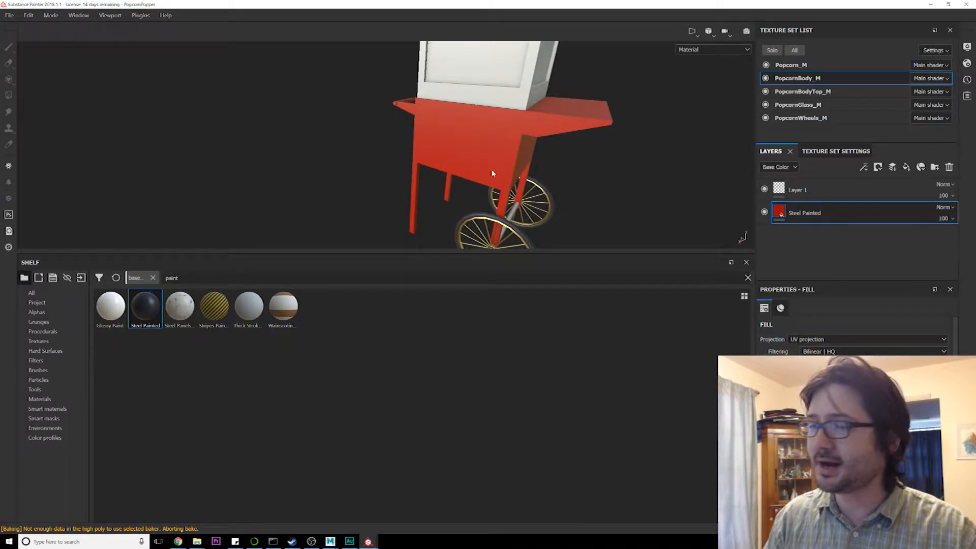
pyautogui.keyDown('alt'); pyautogui.moveTo(550, 174); pyautogui.dragTo(658, 186); pyautogui.keyUp('alt')
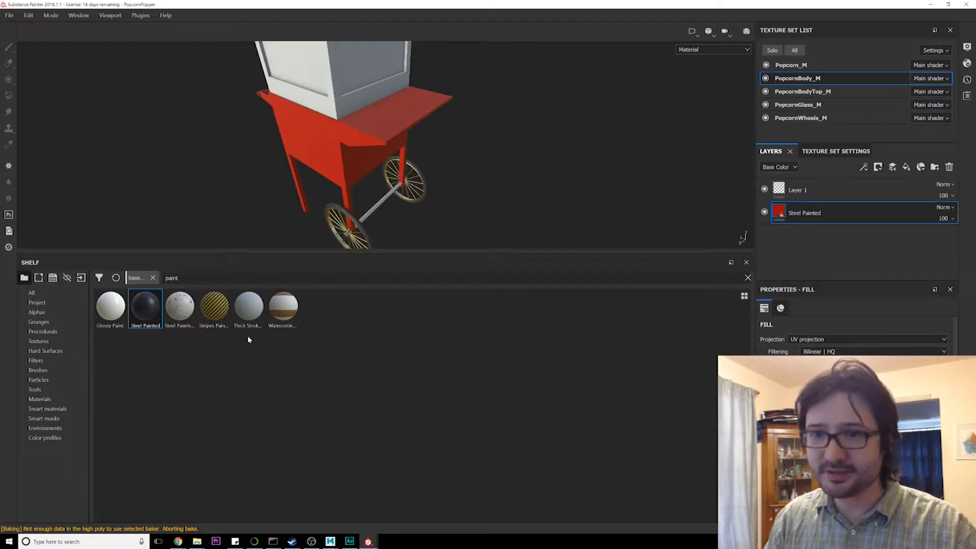
# Step: Search the base materials for steel, compare the previews, and add Steel Rough below the Steel Painted layer
pyautogui.click(178, 278)
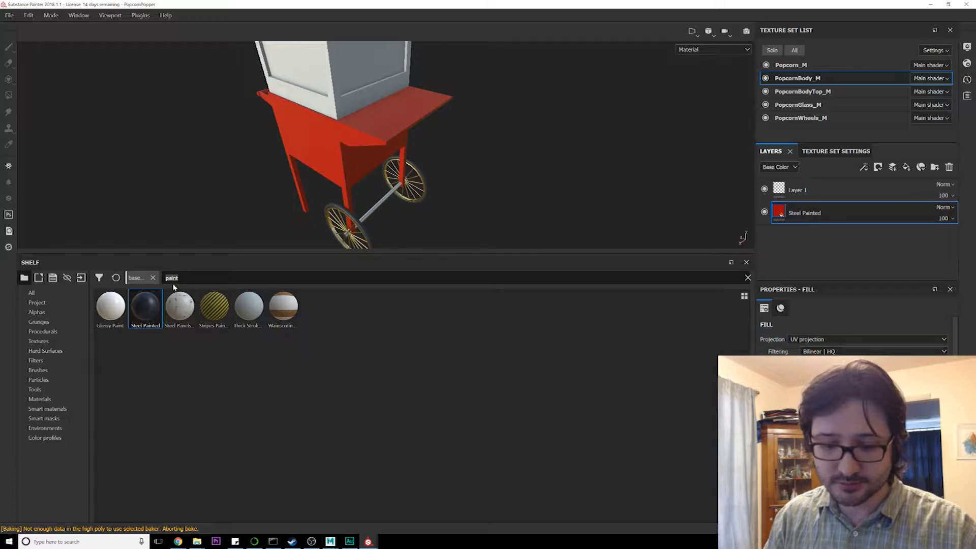
pyautogui.press('BackSpace')
pyautogui.press('BackSpace')
pyautogui.press('BackSpace')
pyautogui.press('BackSpace')
pyautogui.press('BackSpace')
pyautogui.write('steel')
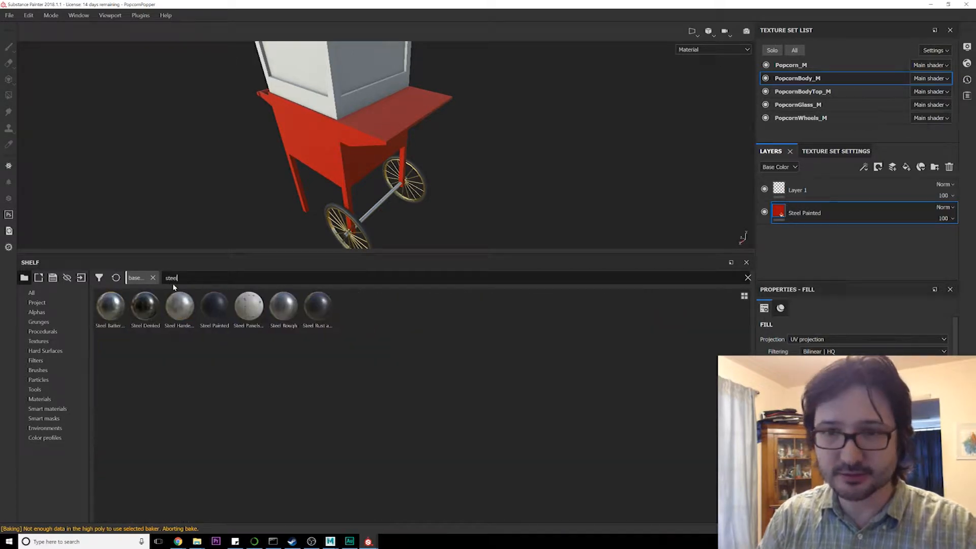
pyautogui.moveTo(117, 308)
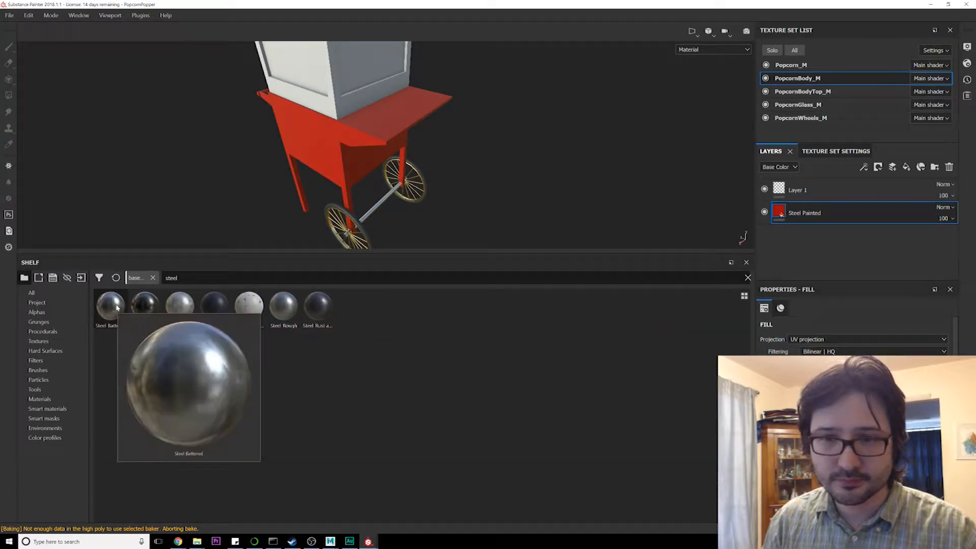
pyautogui.moveTo(179, 306)
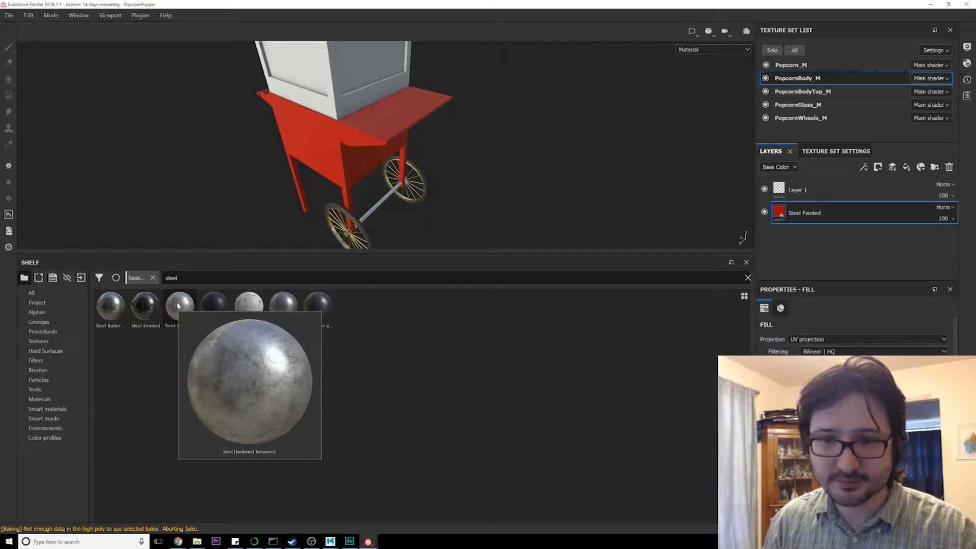
pyautogui.moveTo(267, 313)
pyautogui.moveTo(274, 311)
pyautogui.mouseDown()
pyautogui.moveTo(846, 265)
pyautogui.moveTo(806, 246)
pyautogui.mouseUp()
# Step: Try the Edges Blur smart mask on the Steel Painted layer
pyautogui.moveTo(423, 193)
pyautogui.keyDown('alt'); pyautogui.mouseDown()
pyautogui.moveTo(449, 168)
pyautogui.moveTo(393, 115)
pyautogui.moveTo(496, 192)
pyautogui.moveTo(514, 133)
pyautogui.mouseUp(); pyautogui.keyUp('alt')
pyautogui.click(834, 218)
pyautogui.rightClick(824, 215)
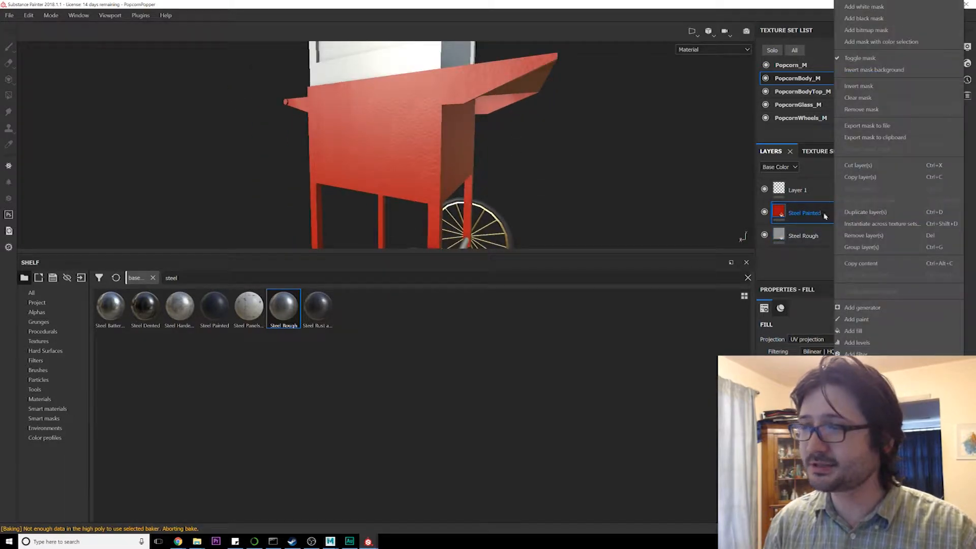
pyautogui.click(56, 419)
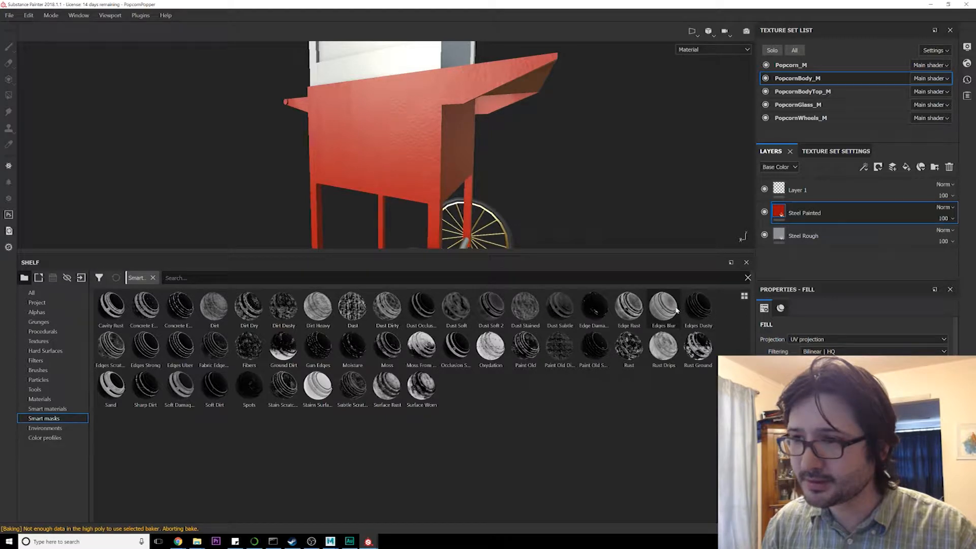
pyautogui.moveTo(656, 306); pyautogui.dragTo(829, 210)
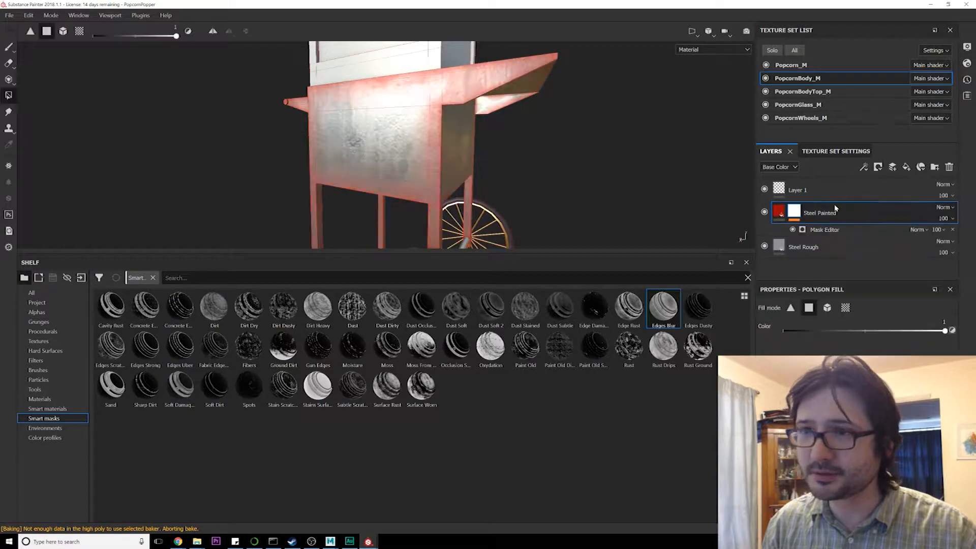
# Step: Try the Edges Dusty smart mask on the Steel Painted layer and undo the masking
pyautogui.keyDown('alt'); pyautogui.moveTo(551, 174); pyautogui.dragTo(514, 204); pyautogui.keyUp('alt')
pyautogui.moveTo(698, 308)
pyautogui.mouseDown()
pyautogui.moveTo(834, 205)
pyautogui.moveTo(841, 217)
pyautogui.mouseUp()
pyautogui.keyDown('alt'); pyautogui.moveTo(549, 222); pyautogui.dragTo(545, 203); pyautogui.keyUp('alt')
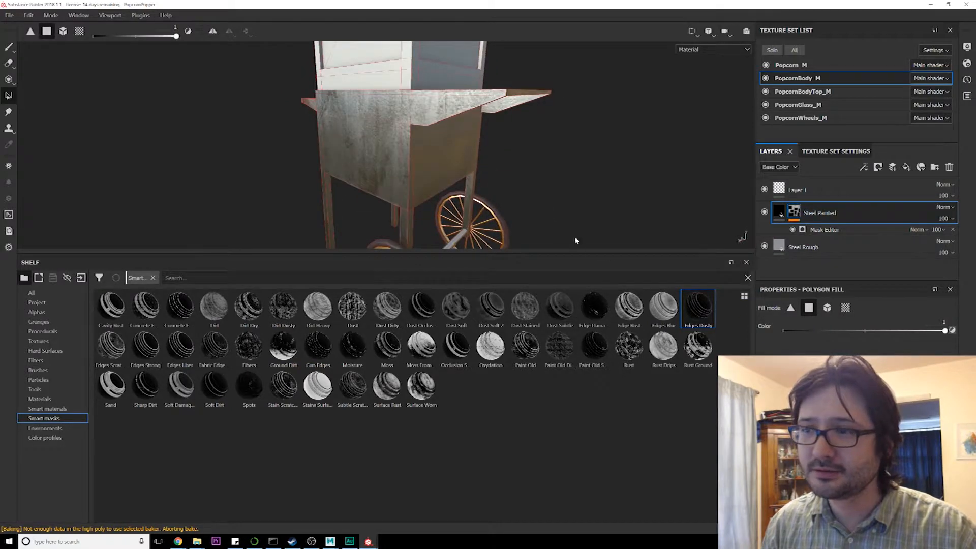
pyautogui.hotkey('ctrl', 'z')
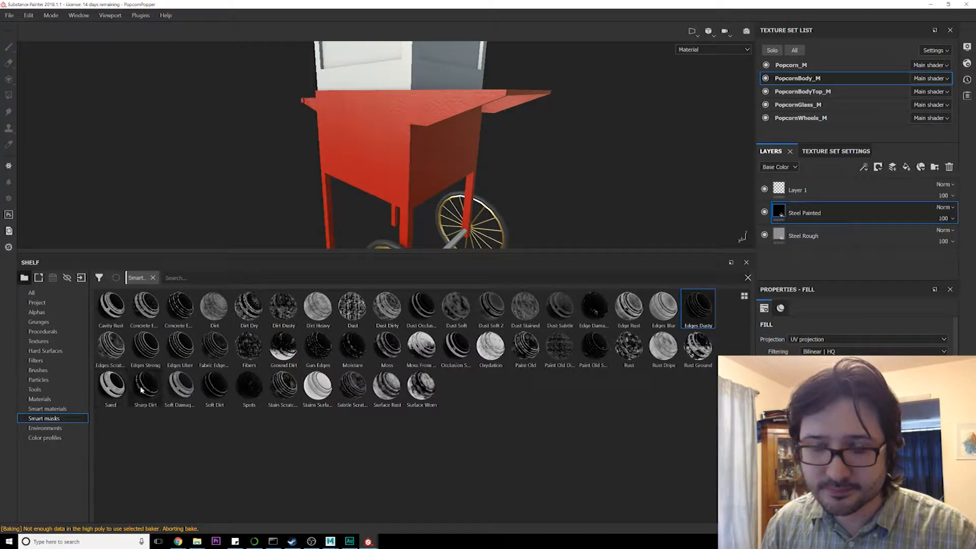
# Step: Try the Sharp Dirt smart mask on the Steel Painted layer and undo it
pyautogui.moveTo(149, 387)
pyautogui.mouseDown()
pyautogui.moveTo(828, 228)
pyautogui.moveTo(846, 212)
pyautogui.mouseUp()
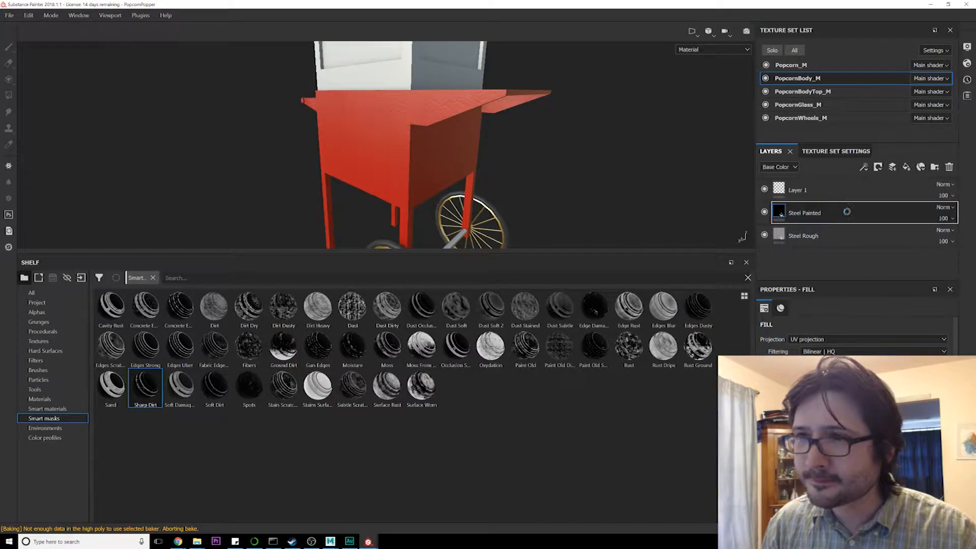
pyautogui.keyDown('alt'); pyautogui.moveTo(527, 192); pyautogui.dragTo(495, 210); pyautogui.keyUp('alt')
pyautogui.hotkey('ctrl', 'z')
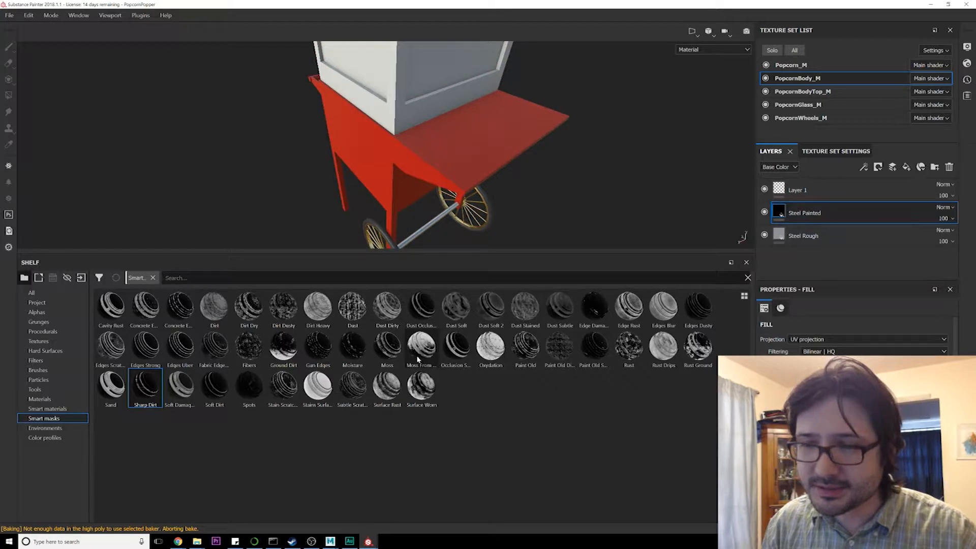
# Step: Apply the Sharp Dirt smart mask to the Steel Painted layer
pyautogui.moveTo(151, 386); pyautogui.dragTo(857, 216)
pyautogui.moveTo(600, 203)
pyautogui.keyDown('alt'); pyautogui.mouseDown()
pyautogui.moveTo(510, 216)
pyautogui.moveTo(610, 201)
pyautogui.moveTo(407, 188)
pyautogui.moveTo(417, 183)
pyautogui.mouseUp(); pyautogui.keyUp('alt')
pyautogui.keyDown('alt'); pyautogui.moveTo(791, 199); pyautogui.dragTo(510, 215); pyautogui.keyUp('alt')
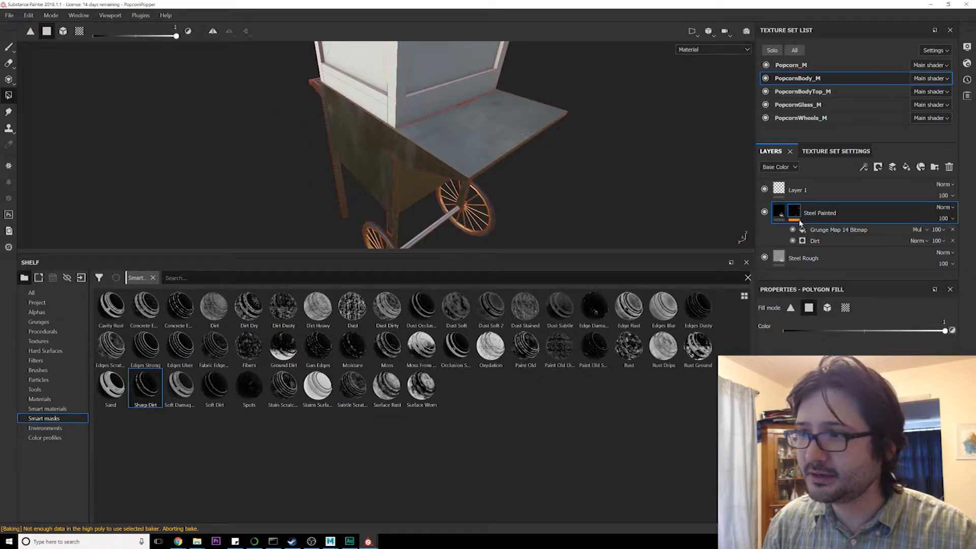
# Step: Add an Invert filter on top of the Steel Painted layer's mask effects and check the cart body from several angles
pyautogui.rightClick(793, 213)
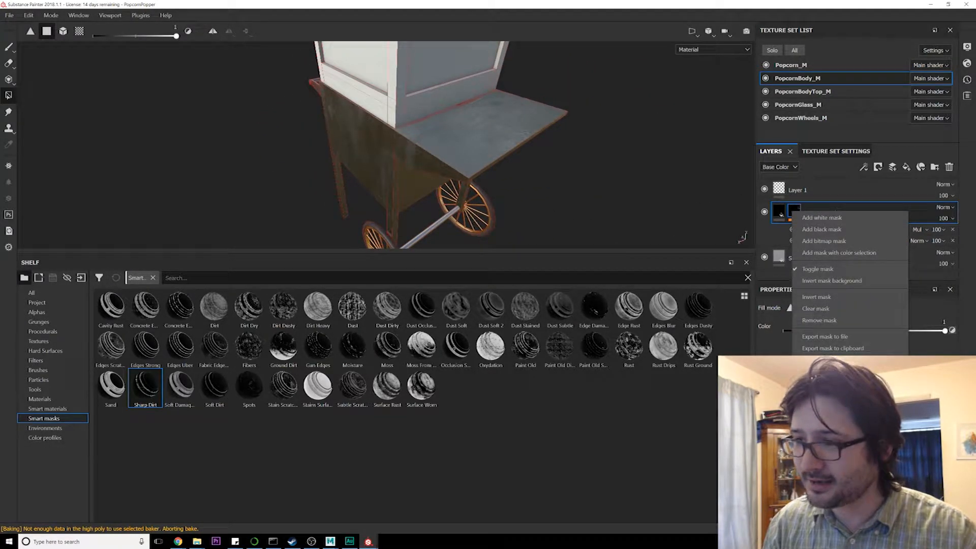
pyautogui.click(817, 423)
pyautogui.click(807, 328)
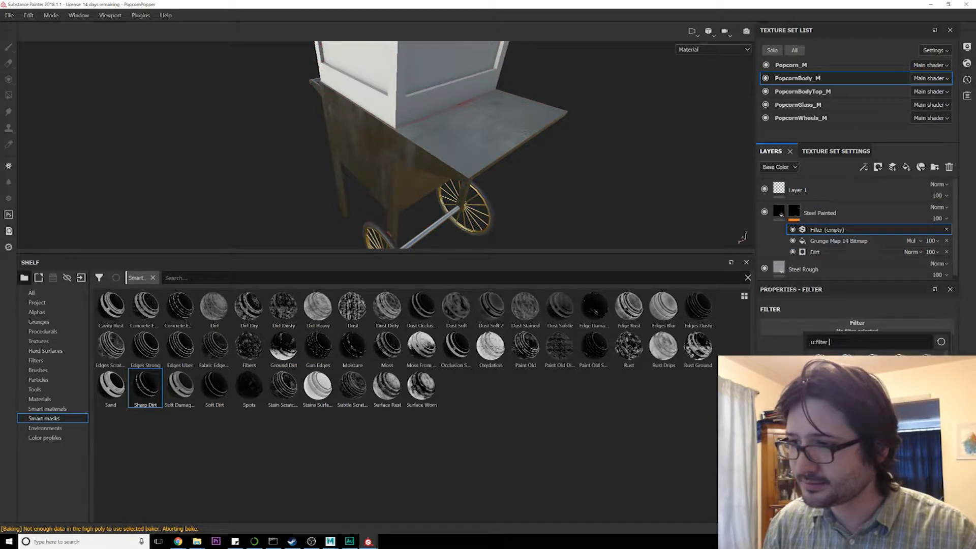
pyautogui.click(820, 358)
pyautogui.keyDown('alt'); pyautogui.moveTo(553, 207); pyautogui.dragTo(650, 145); pyautogui.keyUp('alt')
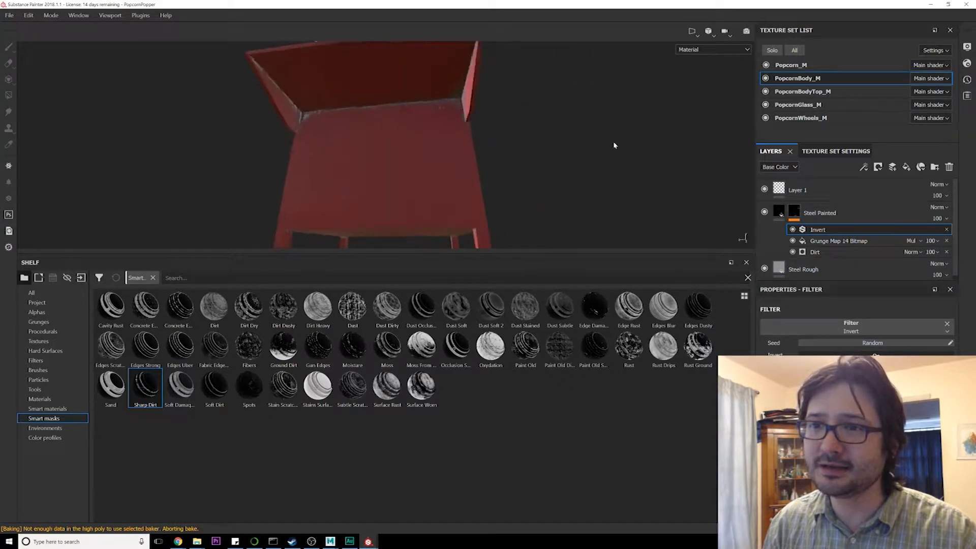
pyautogui.keyDown('alt'); pyautogui.moveTo(256, 119); pyautogui.dragTo(621, 208); pyautogui.keyUp('alt')
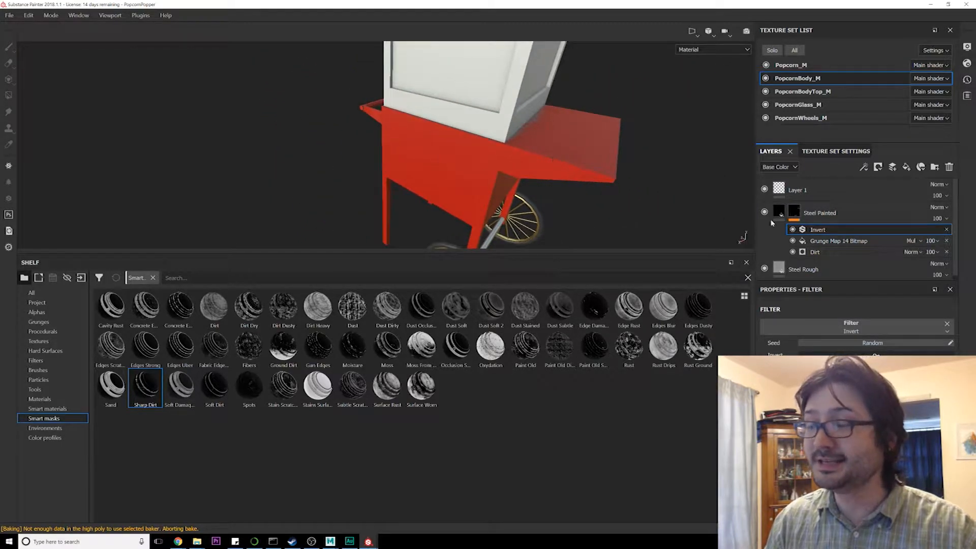
pyautogui.keyDown('alt'); pyautogui.moveTo(564, 157); pyautogui.dragTo(487, 153); pyautogui.keyUp('alt')
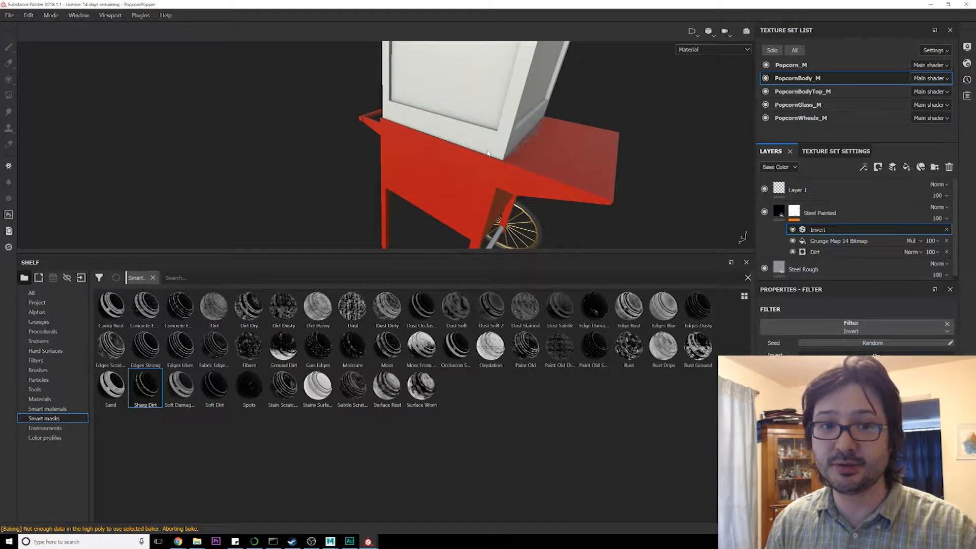
pyautogui.keyDown('alt'); pyautogui.moveTo(487, 196); pyautogui.dragTo(502, 110); pyautogui.keyUp('alt')
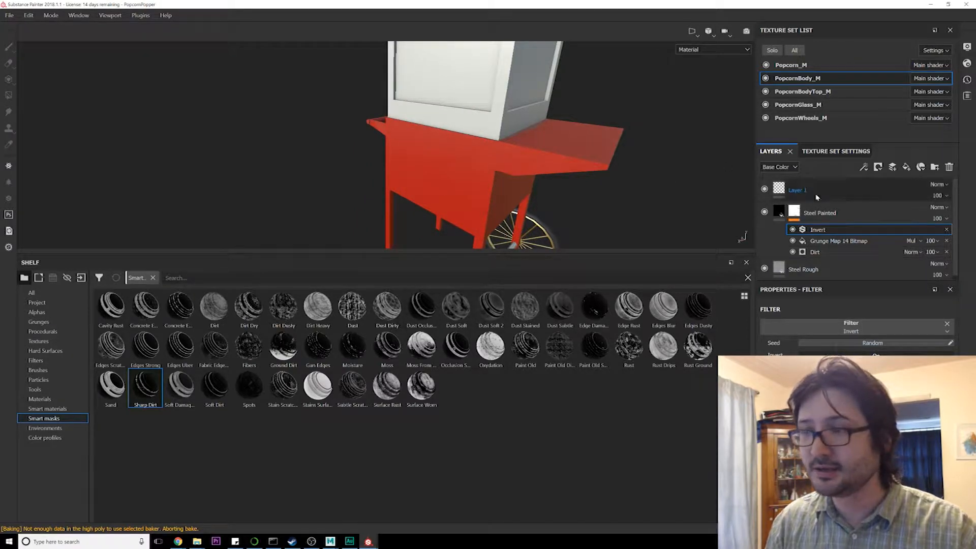
pyautogui.moveTo(576, 177)
pyautogui.keyDown('alt'); pyautogui.mouseDown()
pyautogui.moveTo(480, 177)
pyautogui.moveTo(513, 168)
pyautogui.mouseUp(); pyautogui.keyUp('alt')
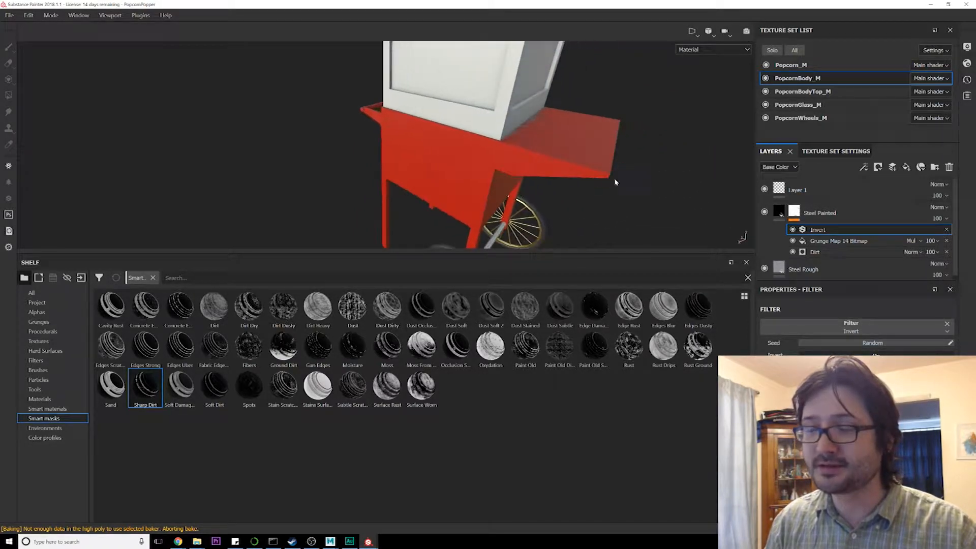
# Step: Add a fill layer above Layer 1 in PopcornBody_M and assign the ambient occlusion map as its base color
pyautogui.click(847, 196)
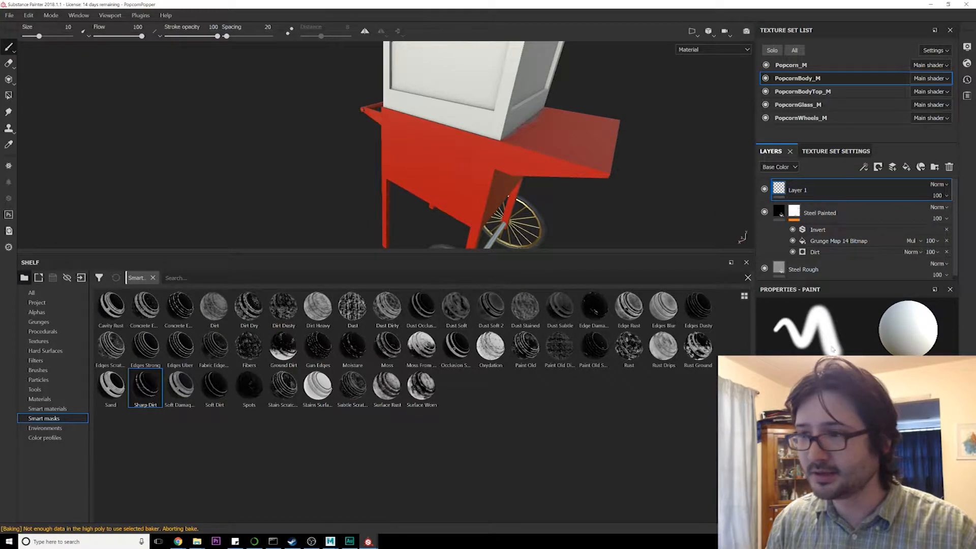
pyautogui.click(907, 168)
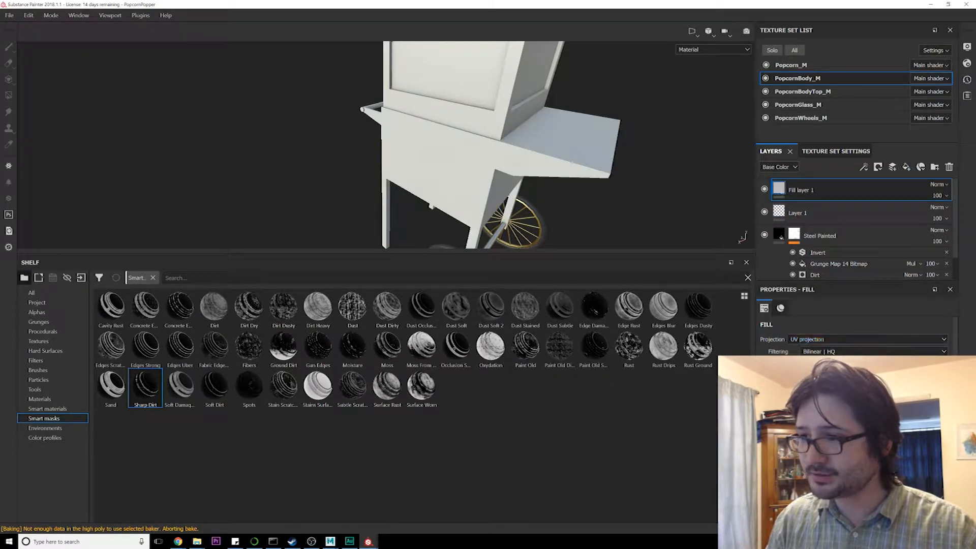
pyautogui.scroll(-5, 832, 352)
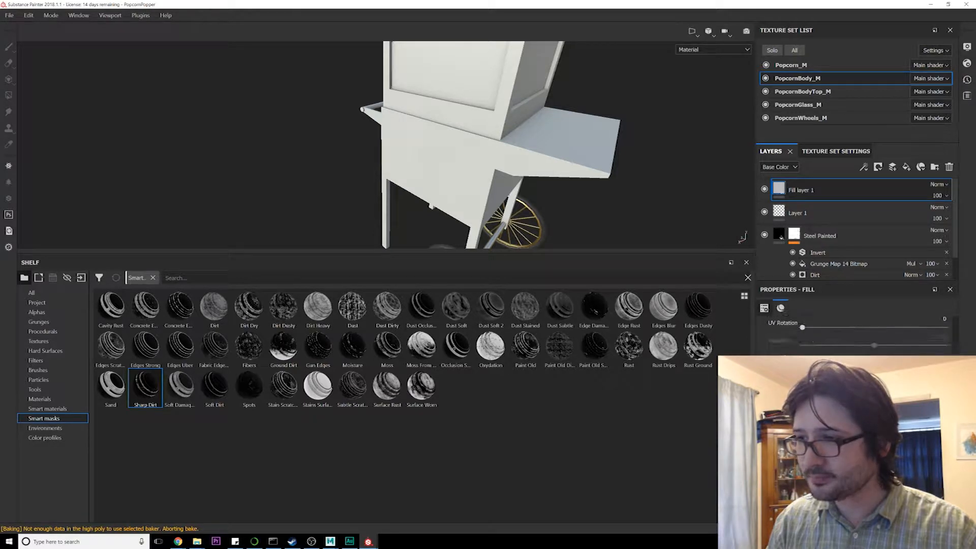
pyautogui.scroll(1, 854, 330)
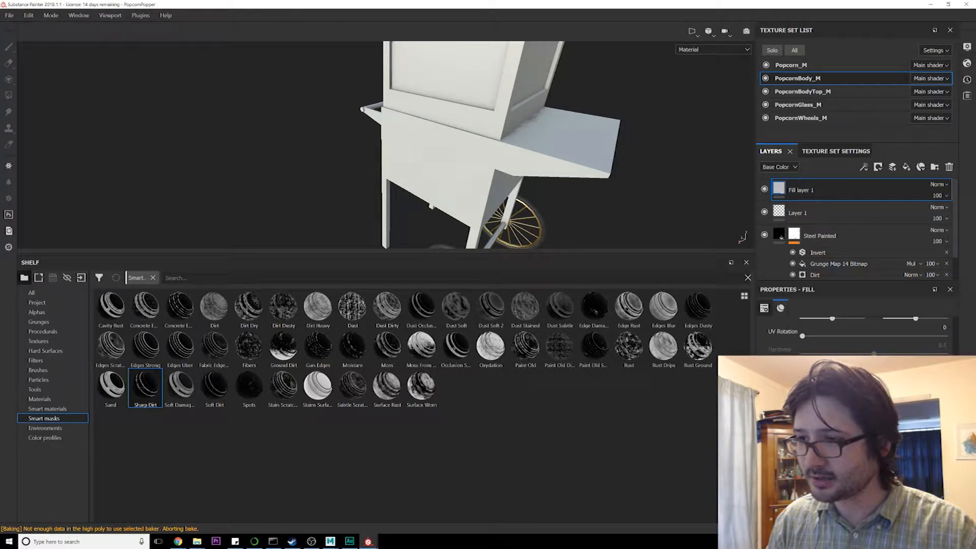
pyautogui.click(833, 371)
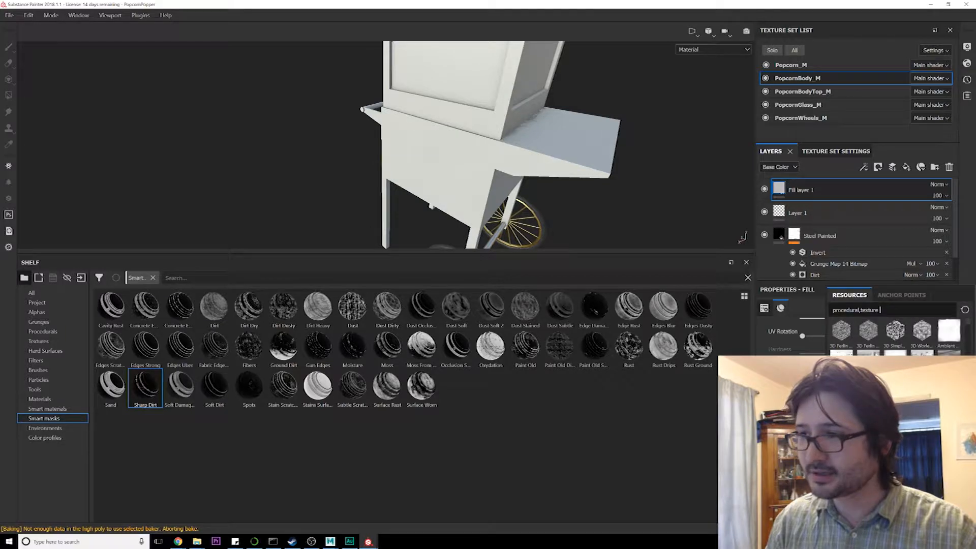
pyautogui.moveTo(949, 335)
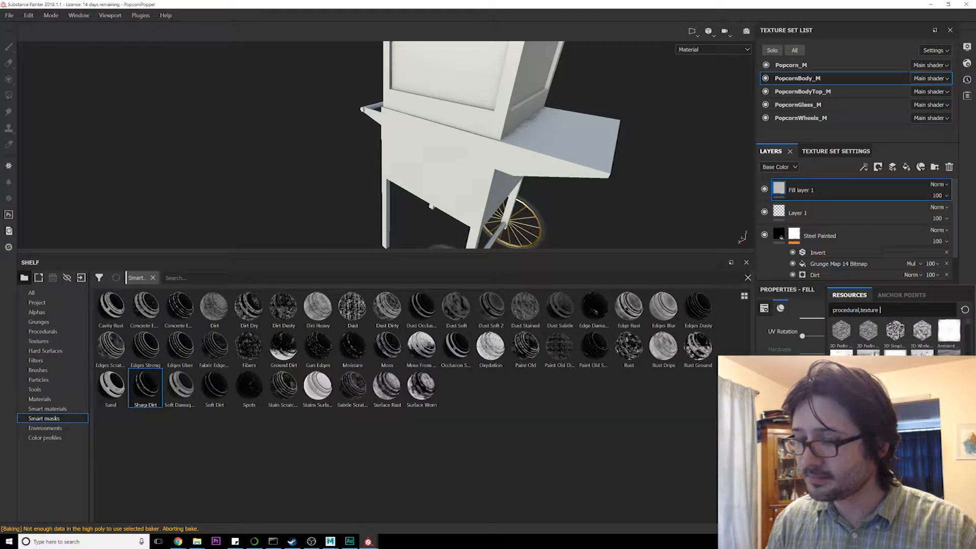
pyautogui.moveTo(842, 331)
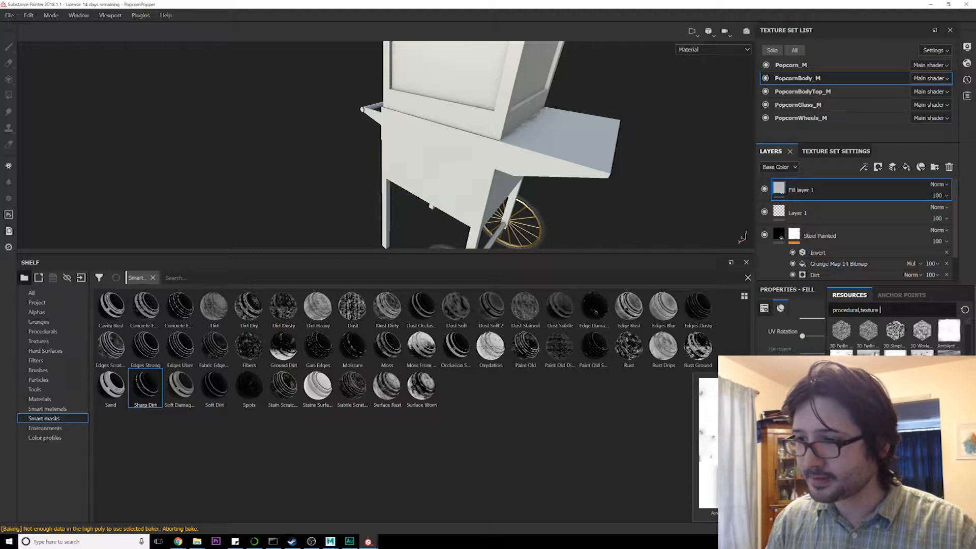
pyautogui.click(842, 331)
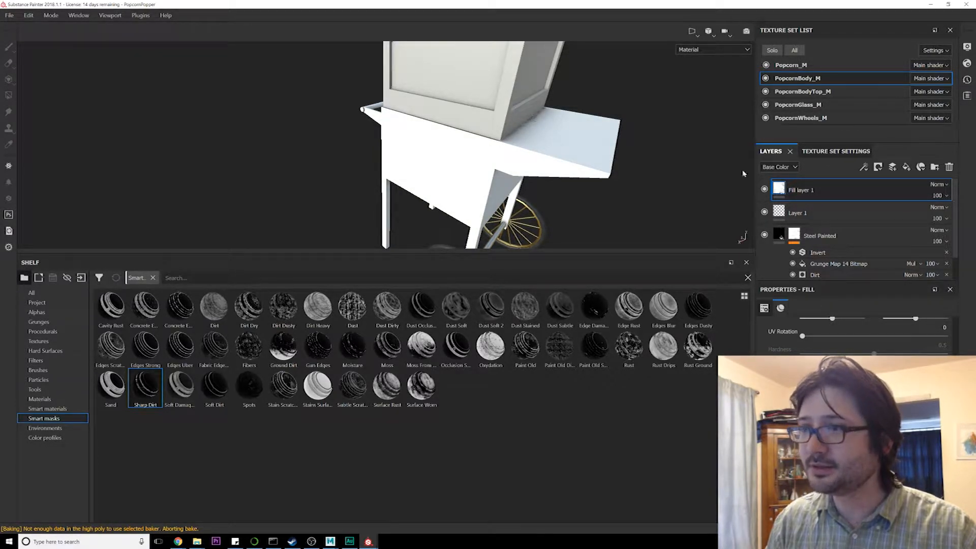
# Step: Set the top fill layer's base color blending mode to Multiply and check the shading on the red cart body
pyautogui.click(783, 167)
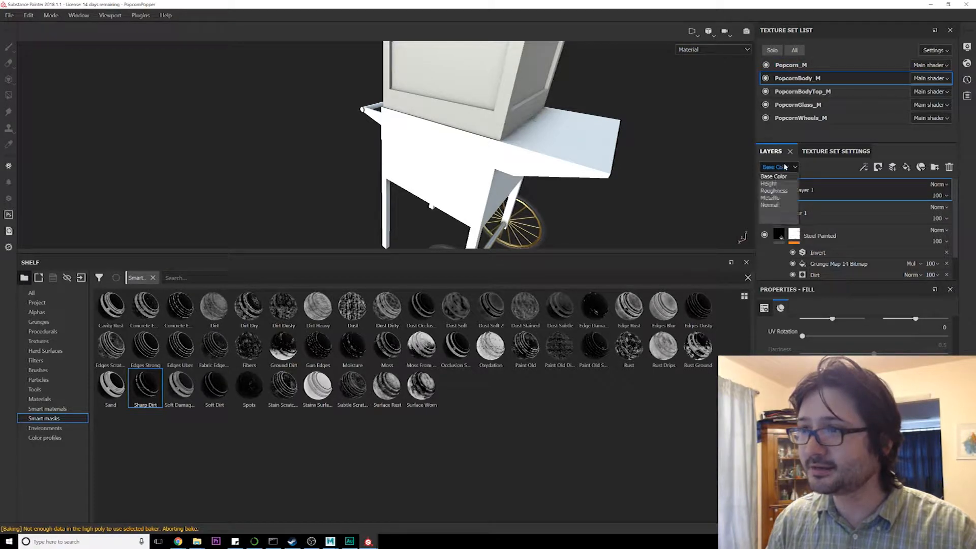
pyautogui.click(823, 172)
pyautogui.click(938, 185)
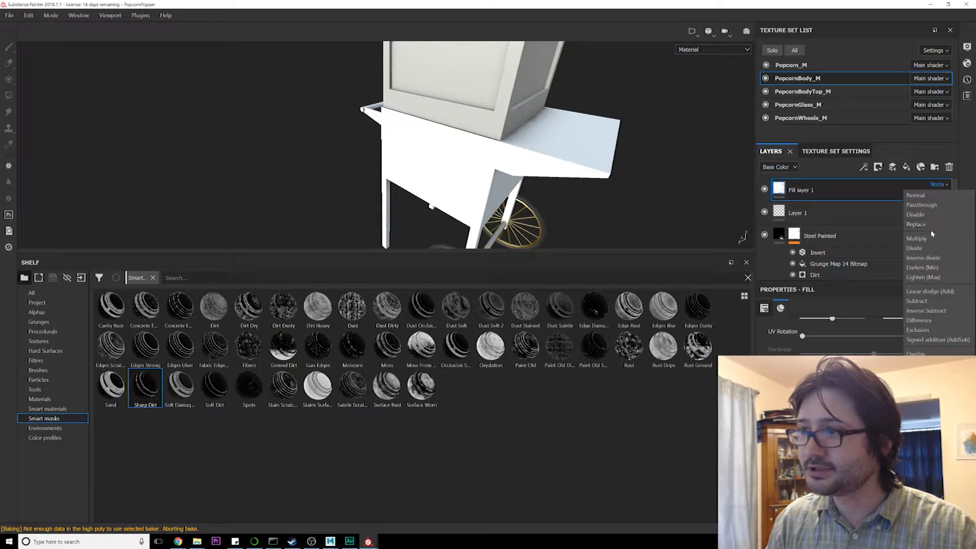
pyautogui.click(932, 243)
pyautogui.keyDown('alt'); pyautogui.moveTo(604, 179); pyautogui.dragTo(523, 188); pyautogui.keyUp('alt')
pyautogui.keyDown('alt'); pyautogui.moveTo(523, 187); pyautogui.dragTo(398, 217, button='right'); pyautogui.keyUp('alt')
pyautogui.keyDown('alt'); pyautogui.moveTo(398, 217); pyautogui.dragTo(459, 136, button='middle'); pyautogui.keyUp('alt')
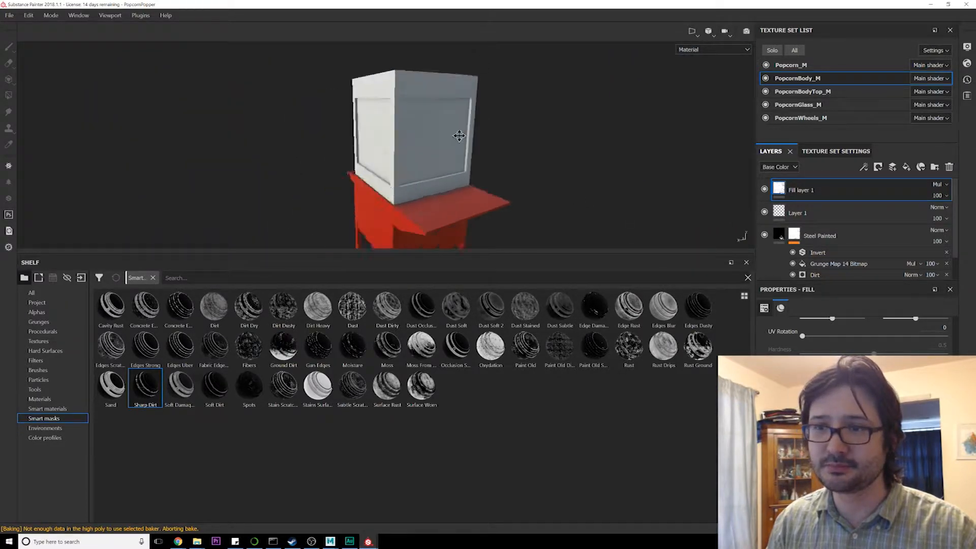
pyautogui.keyDown('alt'); pyautogui.moveTo(459, 135); pyautogui.dragTo(459, 175); pyautogui.keyUp('alt')
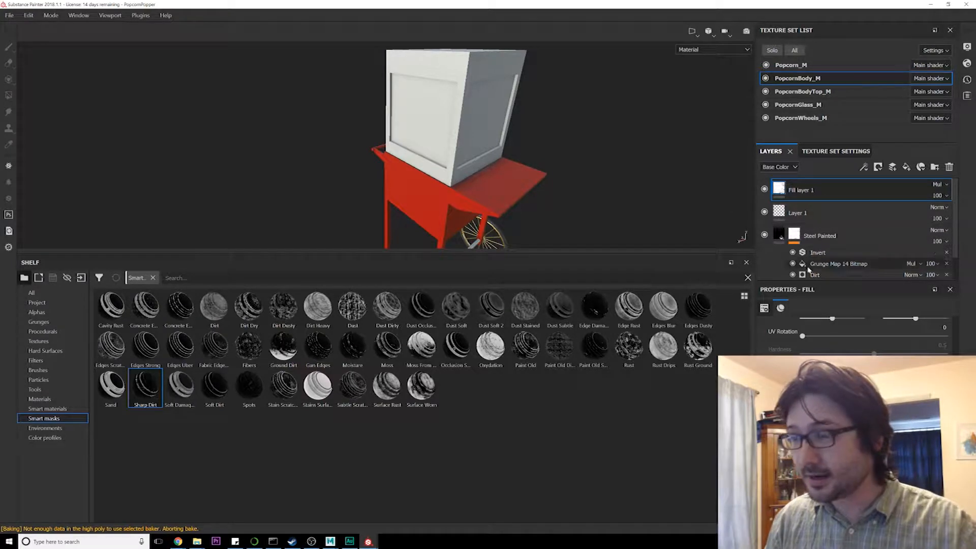
# Step: Examine the channels and mesh maps of the PopcornGlass_M texture set
pyautogui.click(809, 104)
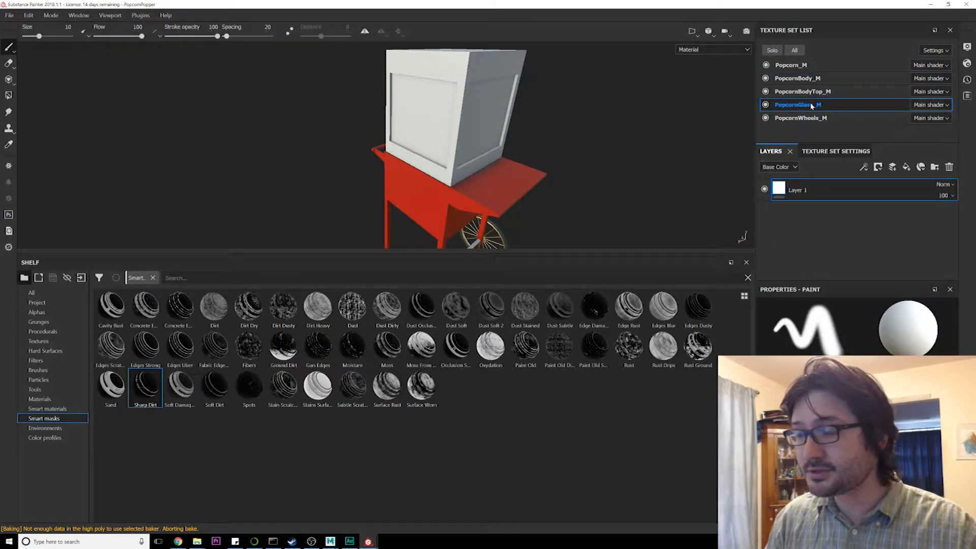
pyautogui.click(828, 151)
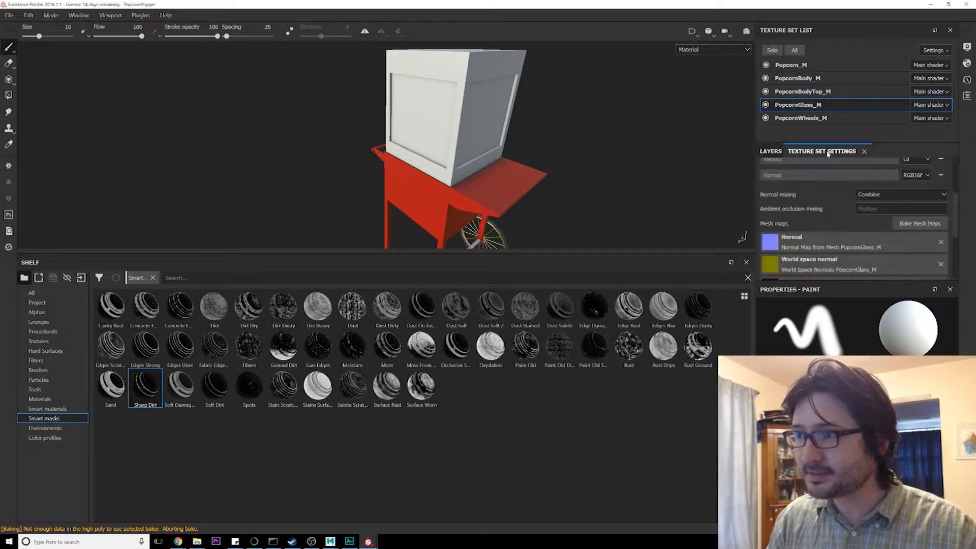
pyautogui.scroll(5, 844, 206)
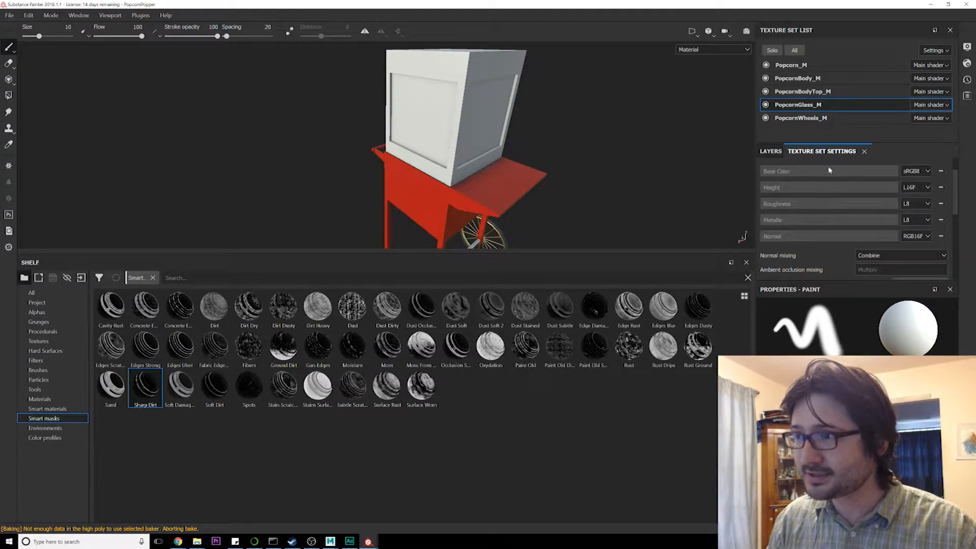
pyautogui.scroll(-1, 854, 198)
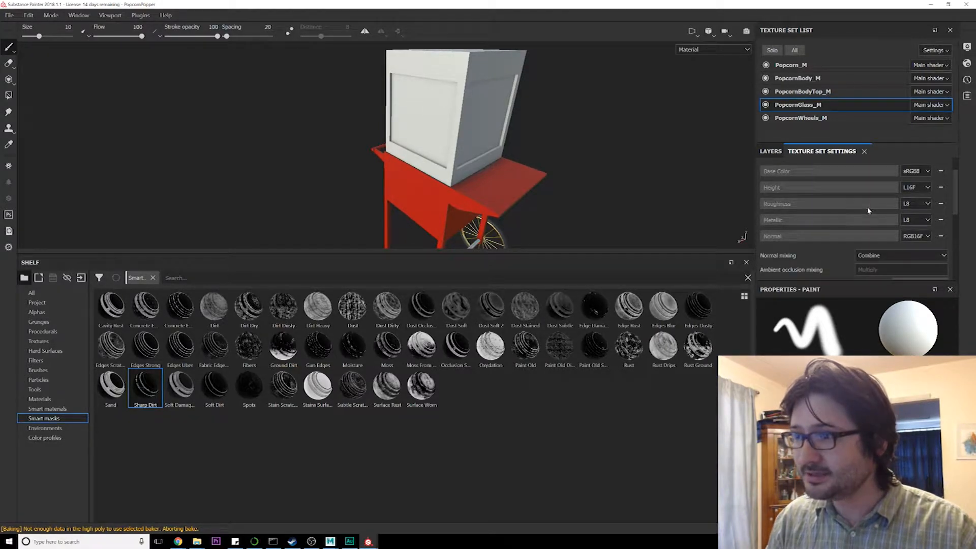
pyautogui.scroll(1, 867, 208)
pyautogui.scroll(-6, 867, 208)
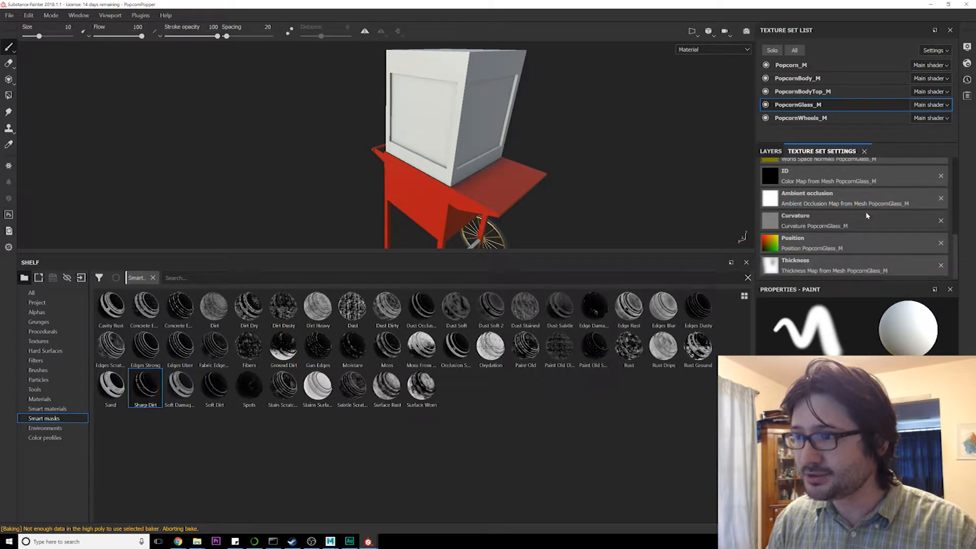
pyautogui.scroll(6, 866, 216)
pyautogui.click(773, 151)
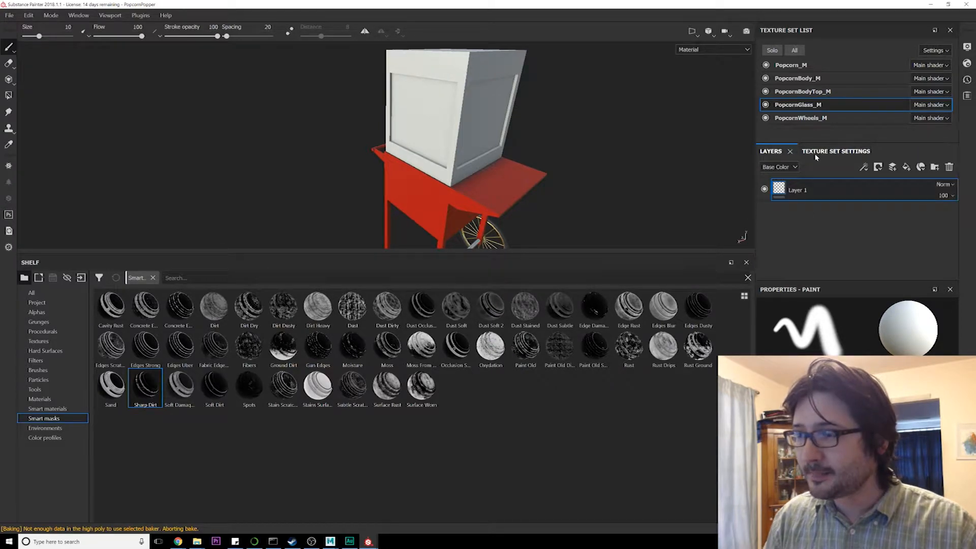
# Step: Add an Opacity channel to the PopcornGlass_M texture set and return to its layer stack
pyautogui.click(831, 151)
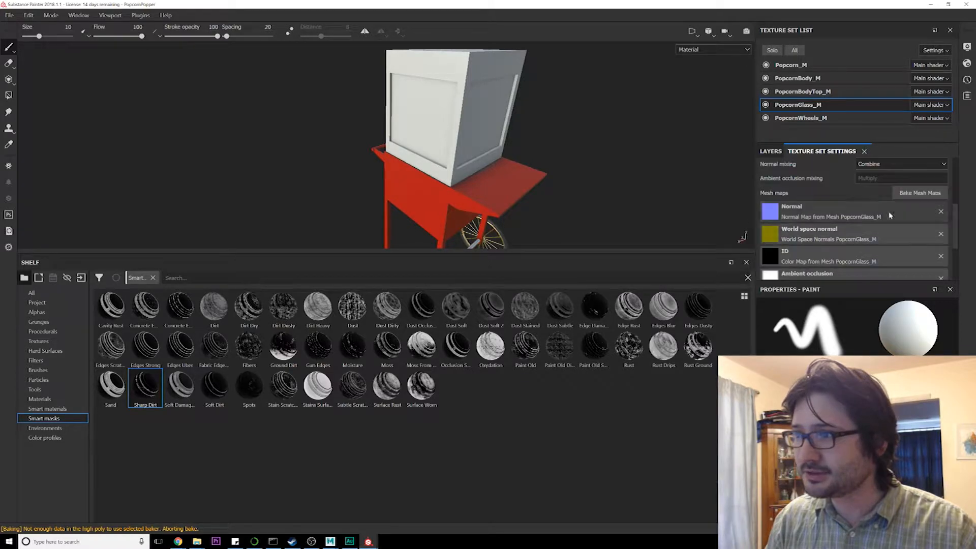
pyautogui.click(941, 186)
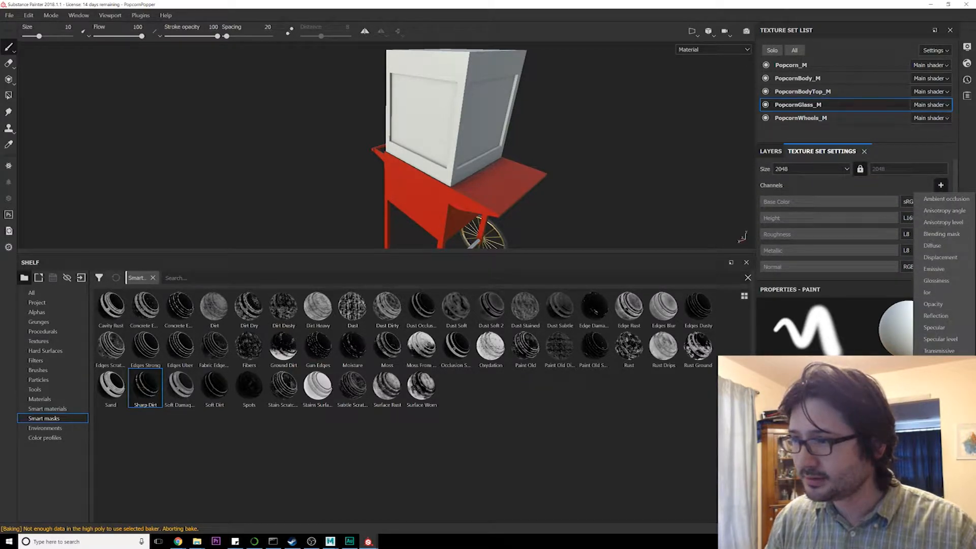
pyautogui.click(934, 304)
pyautogui.scroll(-1, 866, 256)
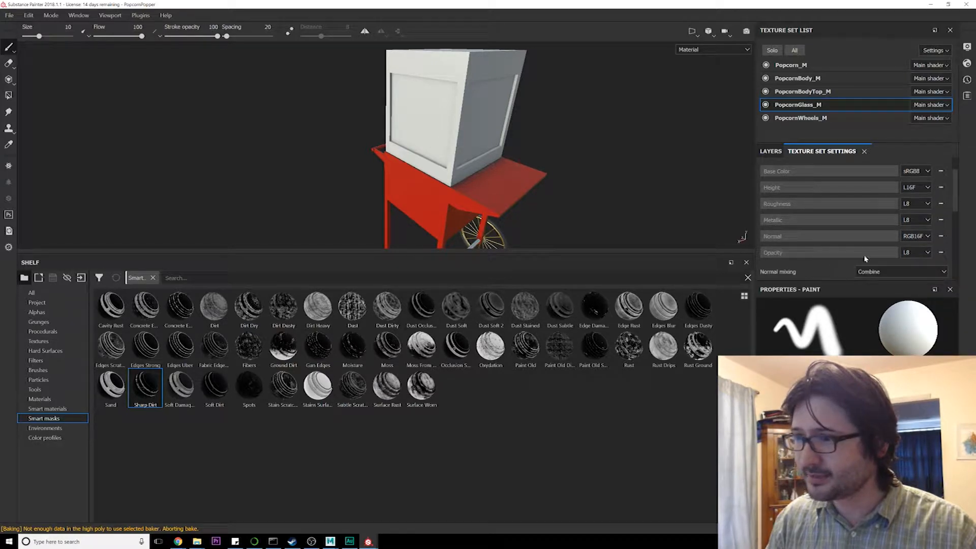
pyautogui.scroll(-1, 915, 252)
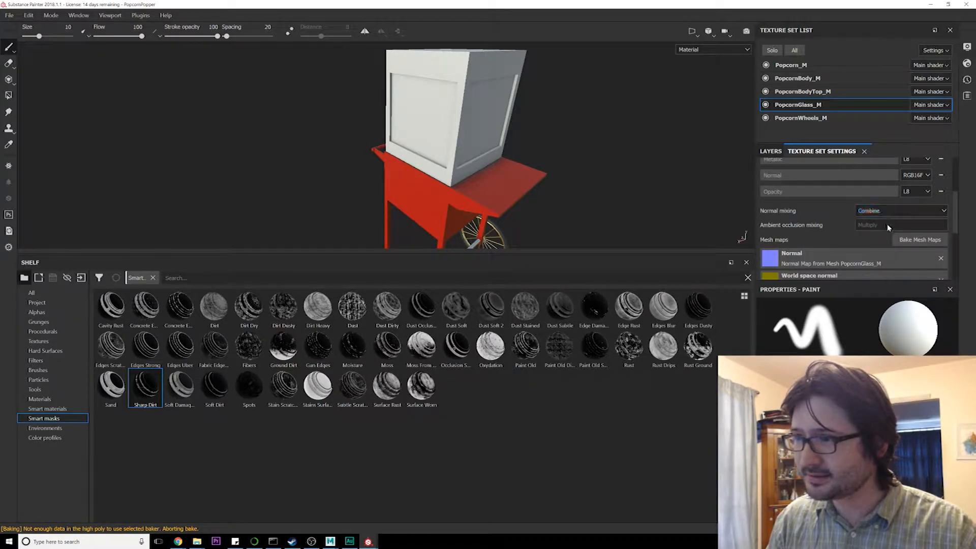
pyautogui.scroll(-3, 894, 245)
pyautogui.scroll(6, 865, 249)
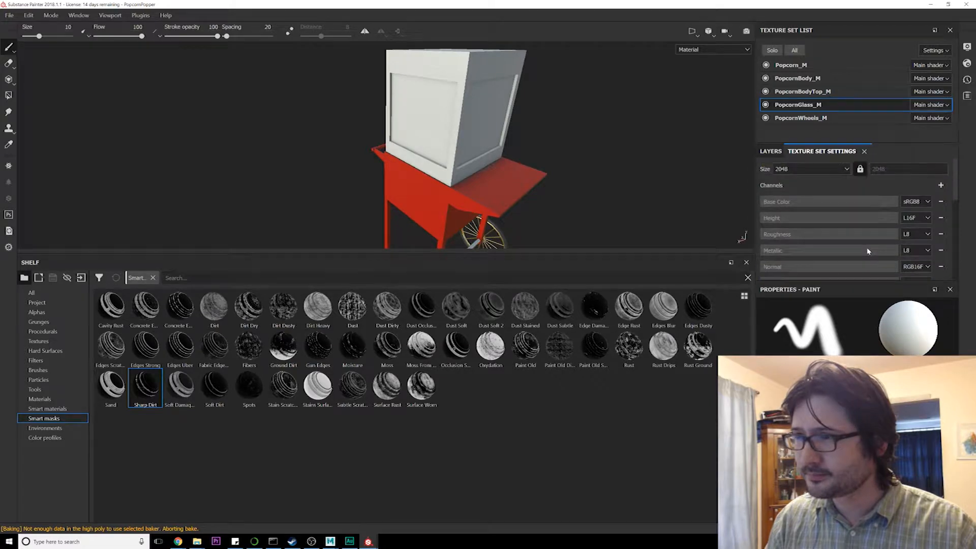
pyautogui.click(771, 152)
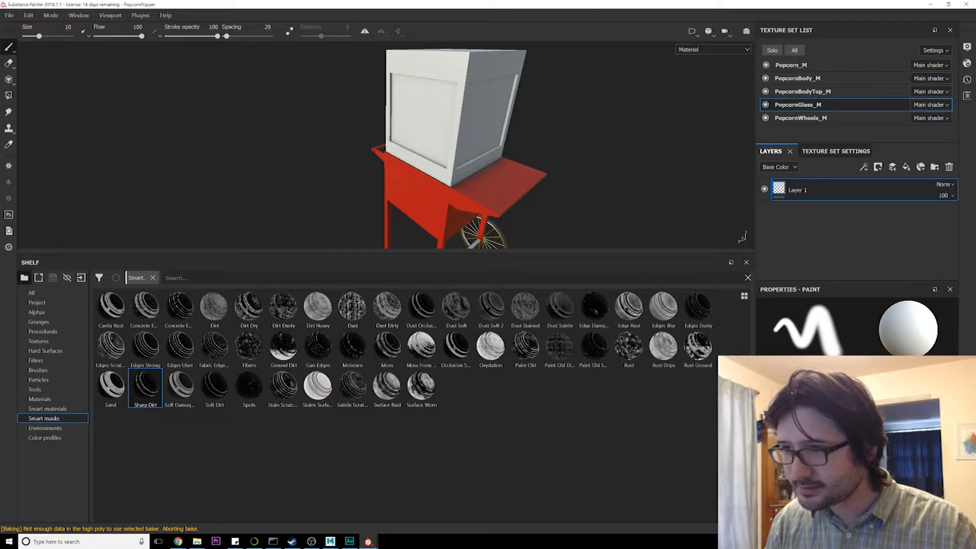
# Step: Change the Main shader from pbr-metal-rough to pbr-metal-rough-with-alpha-blending
pyautogui.click(168, 16)
pyautogui.click(144, 97)
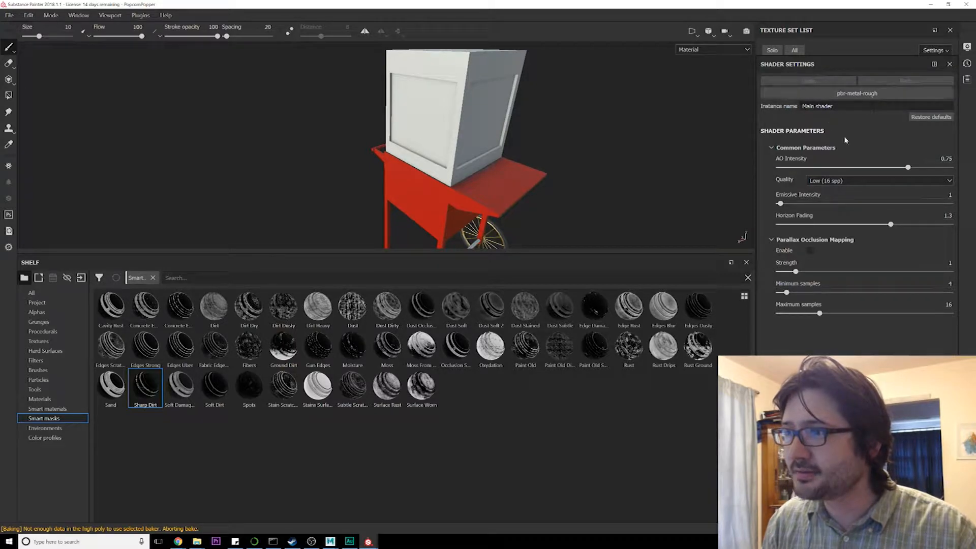
pyautogui.click(868, 95)
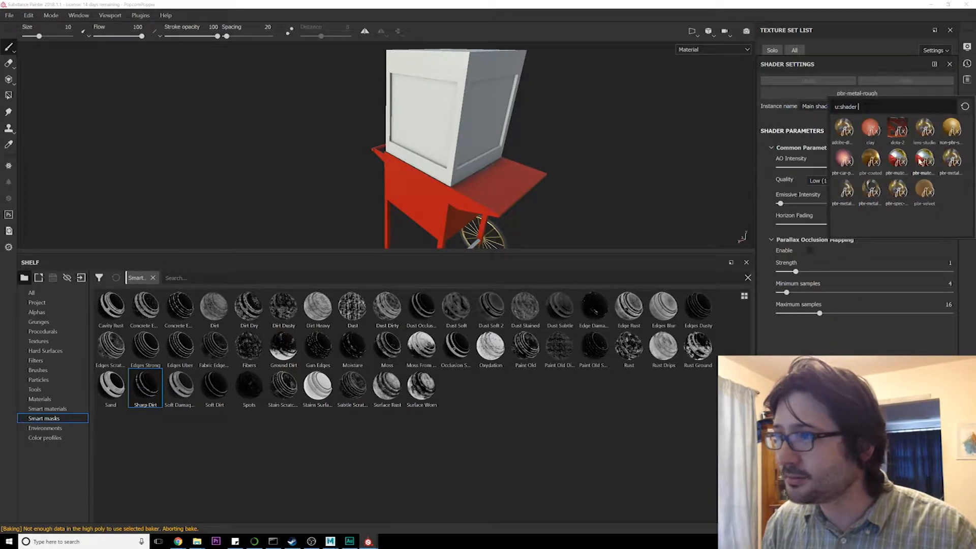
pyautogui.moveTo(951, 168)
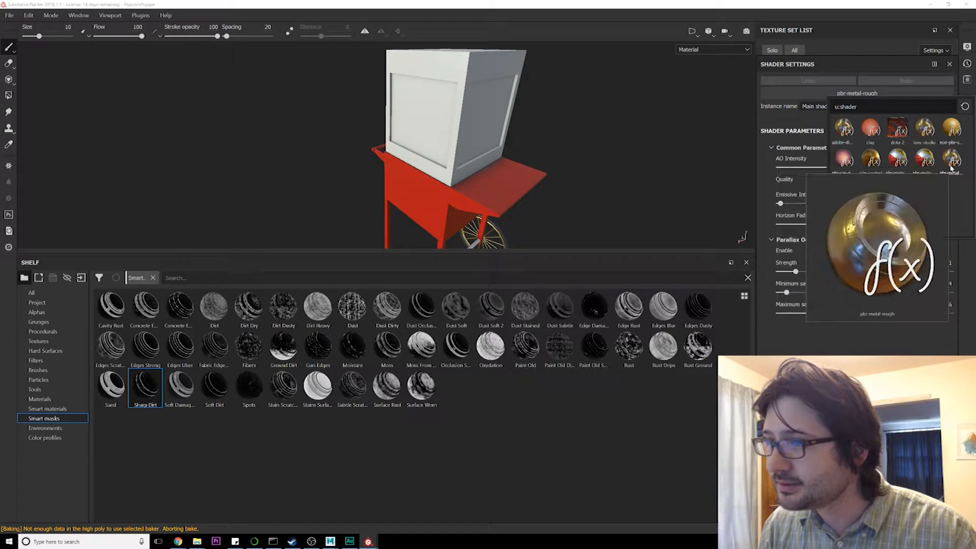
pyautogui.moveTo(903, 174)
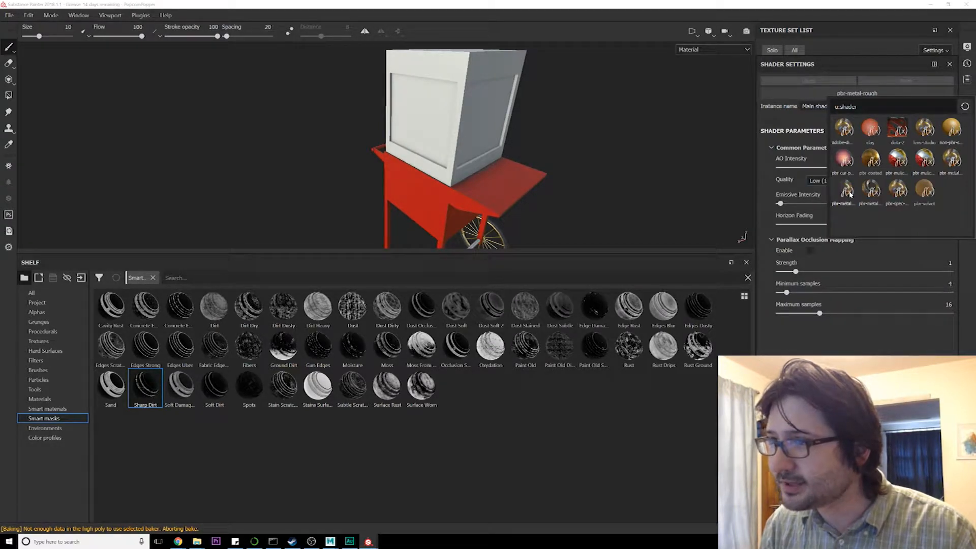
pyautogui.moveTo(847, 191)
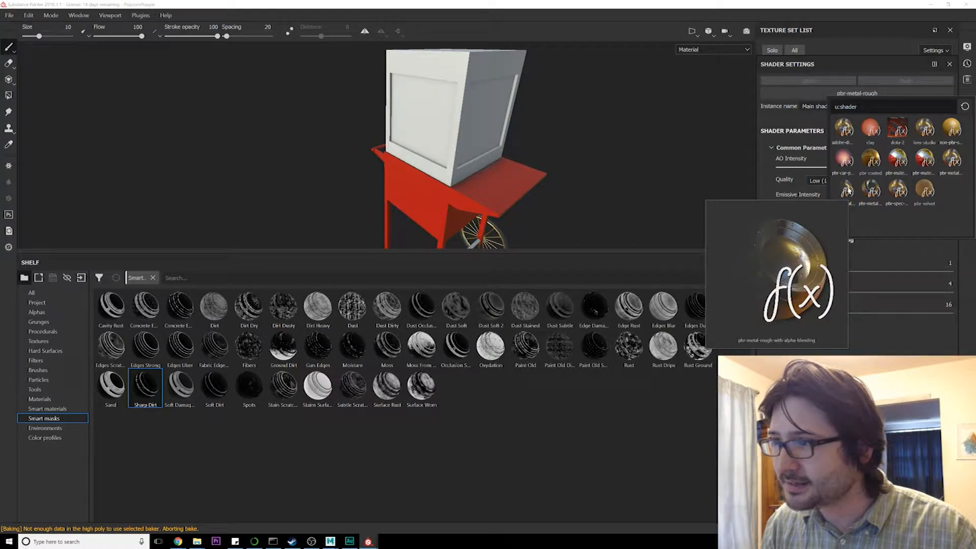
pyautogui.moveTo(881, 191)
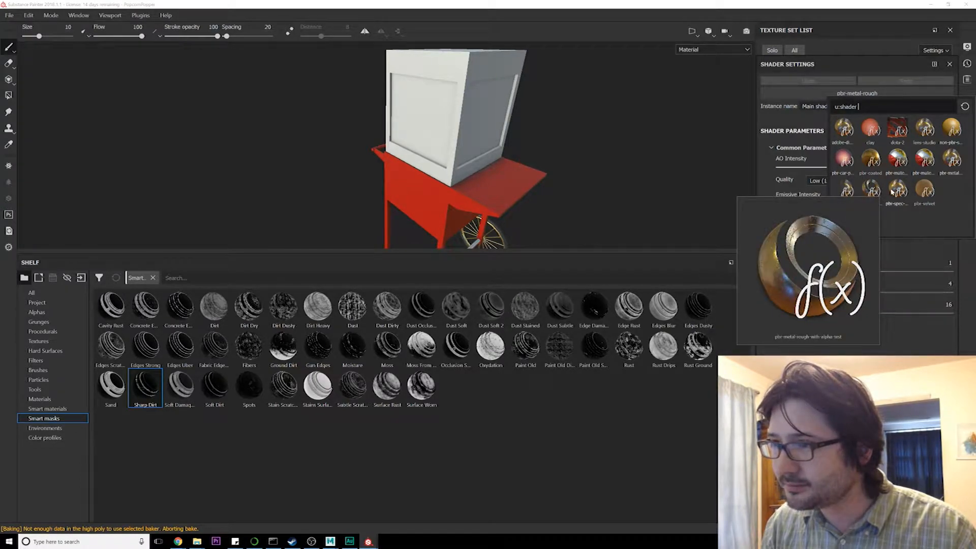
pyautogui.click(847, 191)
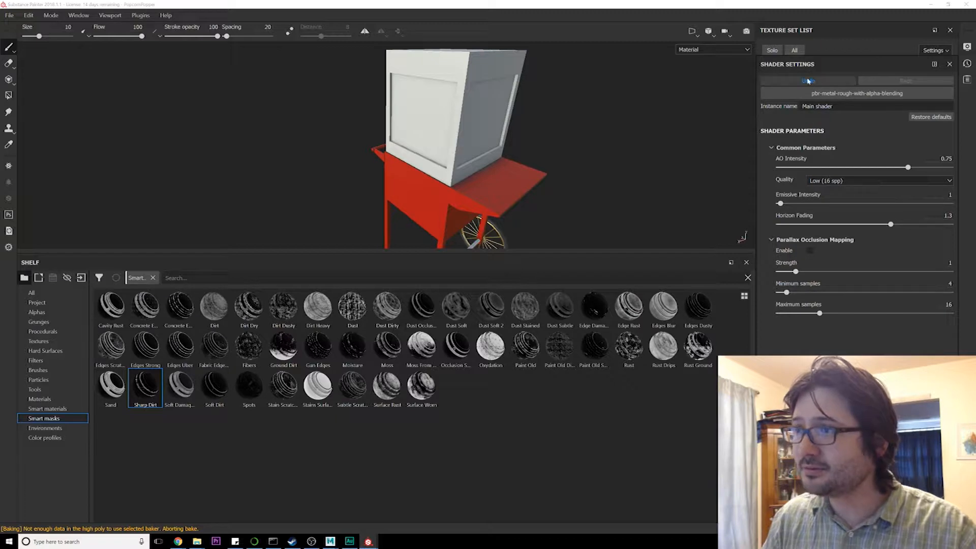
# Step: Dock the shader settings after the texture set settings and bring the PopcornGlass_M layer stack back into view
pyautogui.moveTo(856, 55)
pyautogui.mouseDown()
pyautogui.moveTo(861, 193)
pyautogui.moveTo(829, 193)
pyautogui.moveTo(896, 162)
pyautogui.moveTo(894, 179)
pyautogui.moveTo(786, 176)
pyautogui.moveTo(768, 285)
pyautogui.moveTo(793, 282)
pyautogui.moveTo(845, 203)
pyautogui.moveTo(854, 155)
pyautogui.mouseUp()
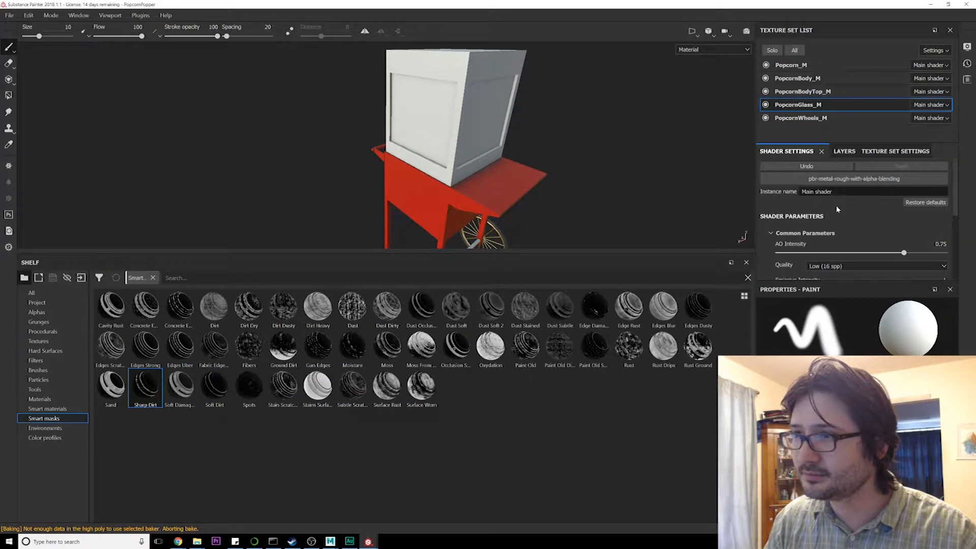
pyautogui.moveTo(793, 155); pyautogui.dragTo(871, 155)
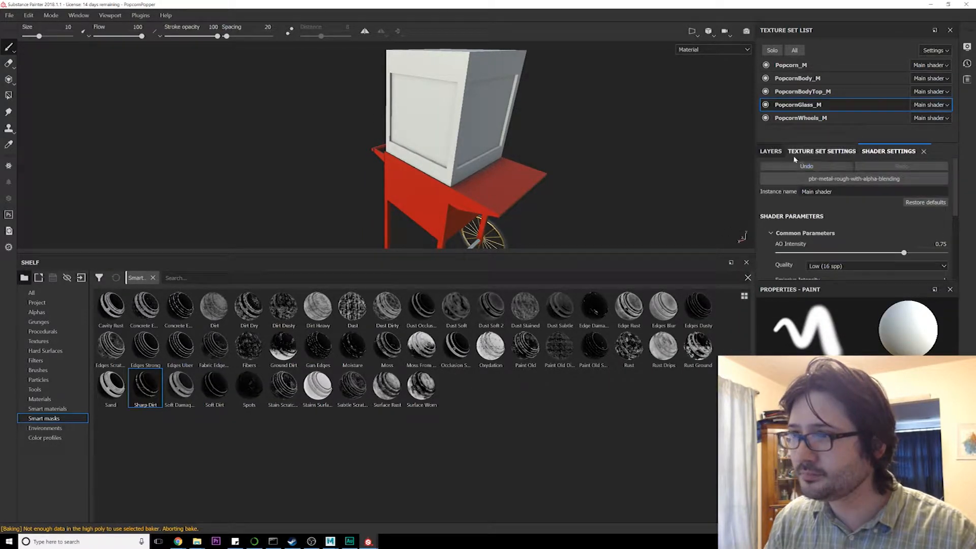
pyautogui.click(770, 152)
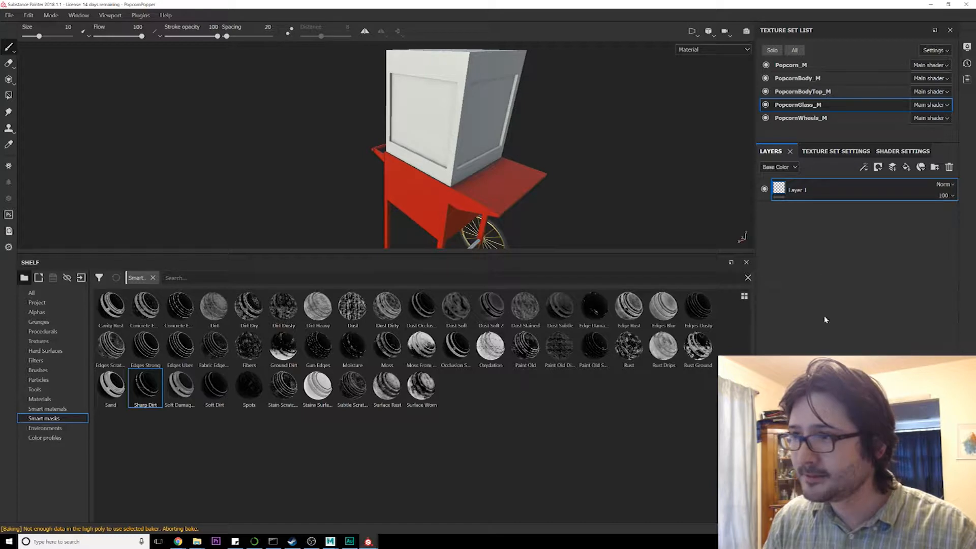
pyautogui.click(846, 151)
pyautogui.click(770, 155)
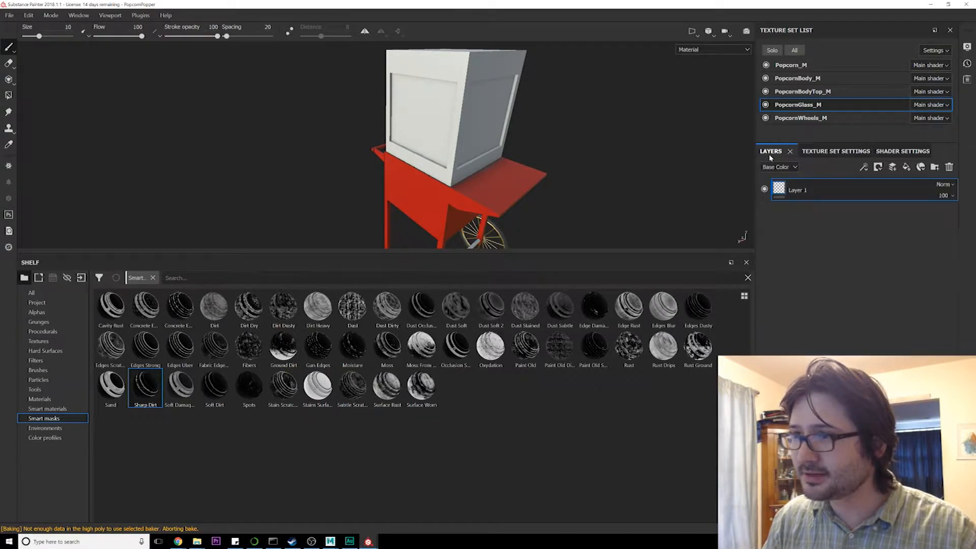
# Step: Undock the shelf and search its materials for "glass"
pyautogui.click(170, 278)
pyautogui.write('glass')
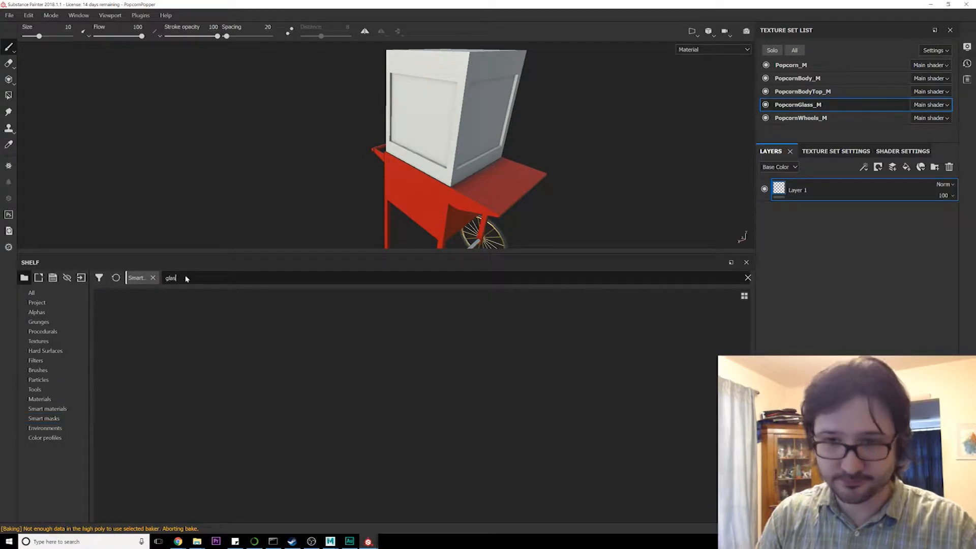
pyautogui.click(56, 400)
pyautogui.moveTo(190, 263); pyautogui.dragTo(186, 282)
pyautogui.click(186, 296)
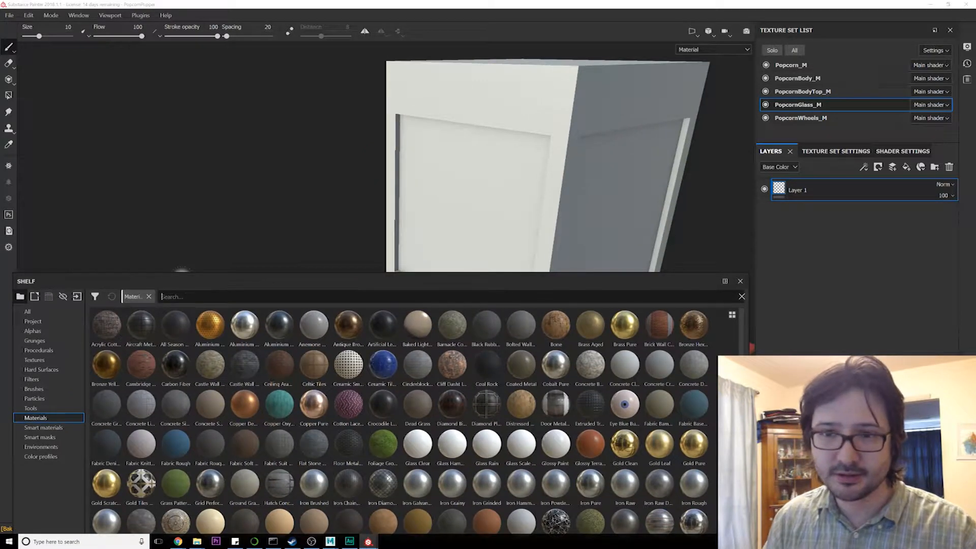
pyautogui.write('glass')
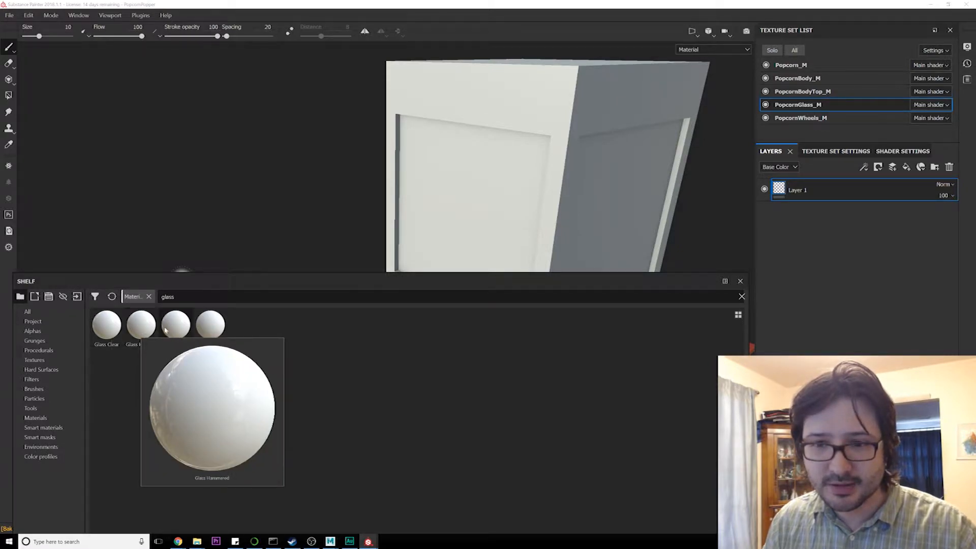
# Step: Apply the Glass Scale Formation material to PopcornGlass_M and enlarge the view of its fill properties
pyautogui.moveTo(179, 332)
pyautogui.moveTo(212, 334)
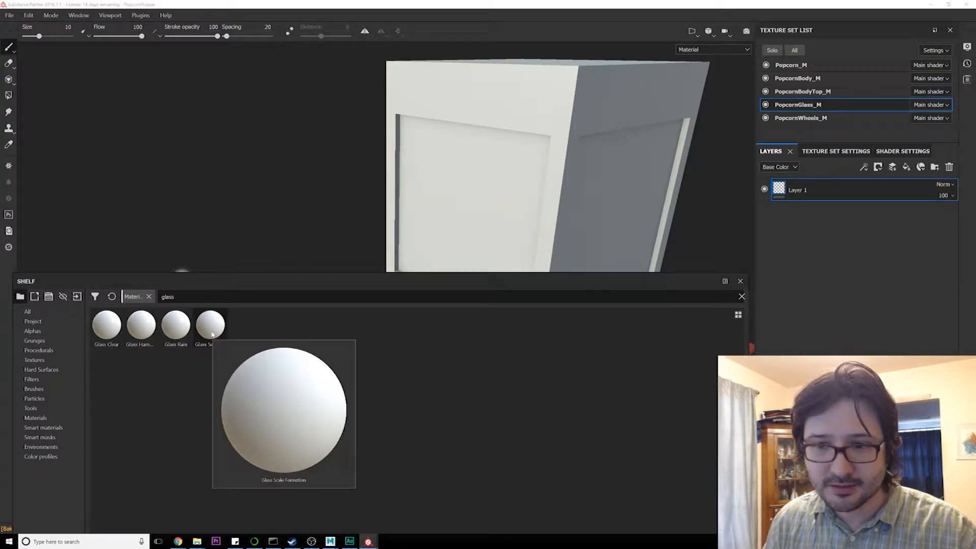
pyautogui.moveTo(210, 325); pyautogui.dragTo(476, 219)
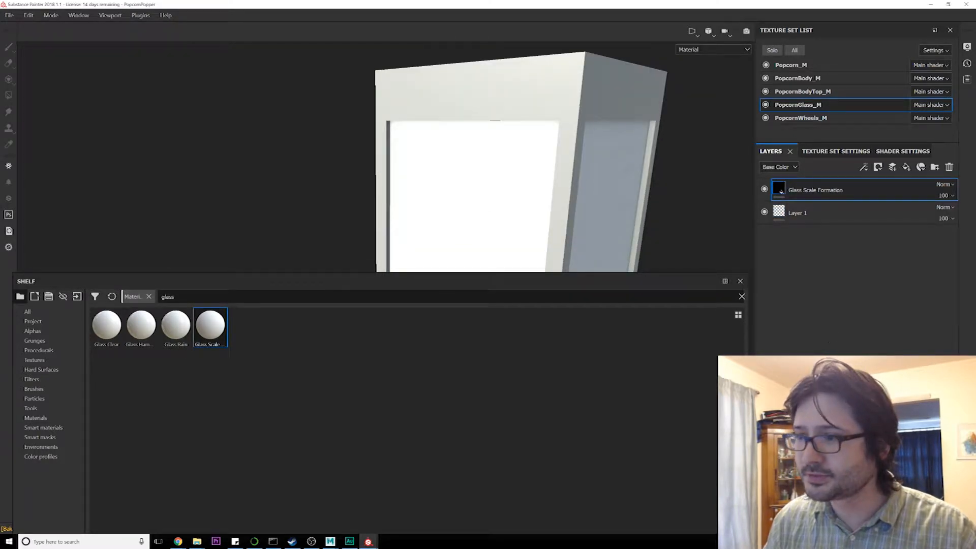
pyautogui.moveTo(836, 377); pyautogui.dragTo(835, 237)
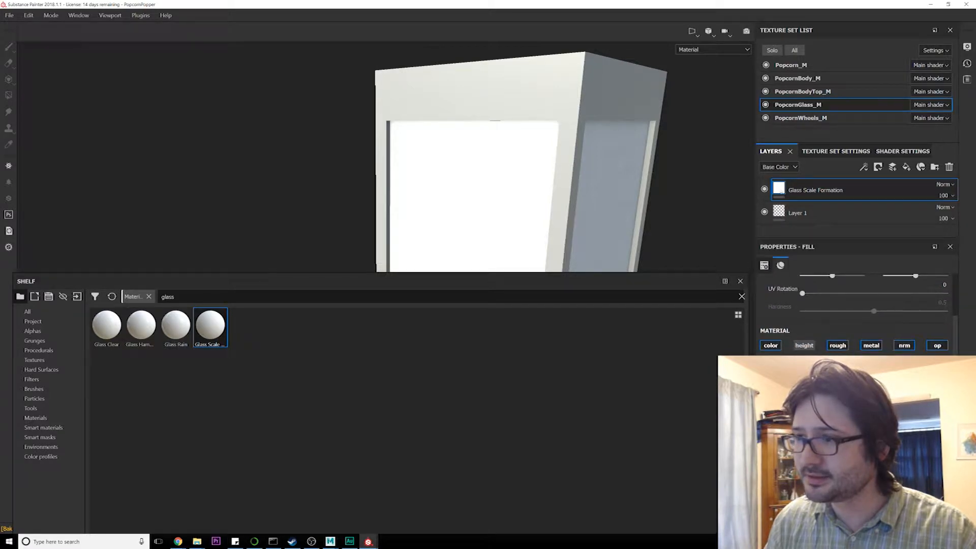
pyautogui.scroll(-5, 854, 310)
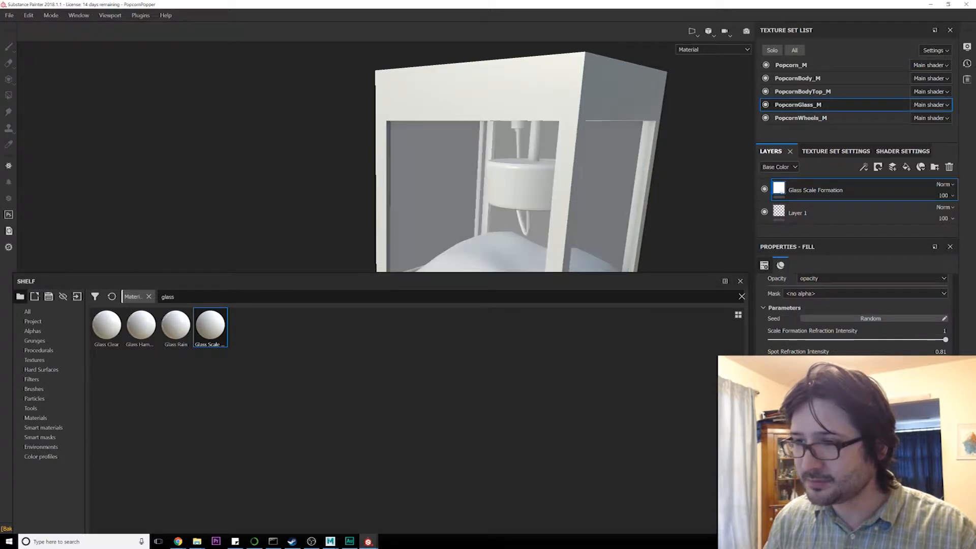
pyautogui.scroll(5, 828, 340)
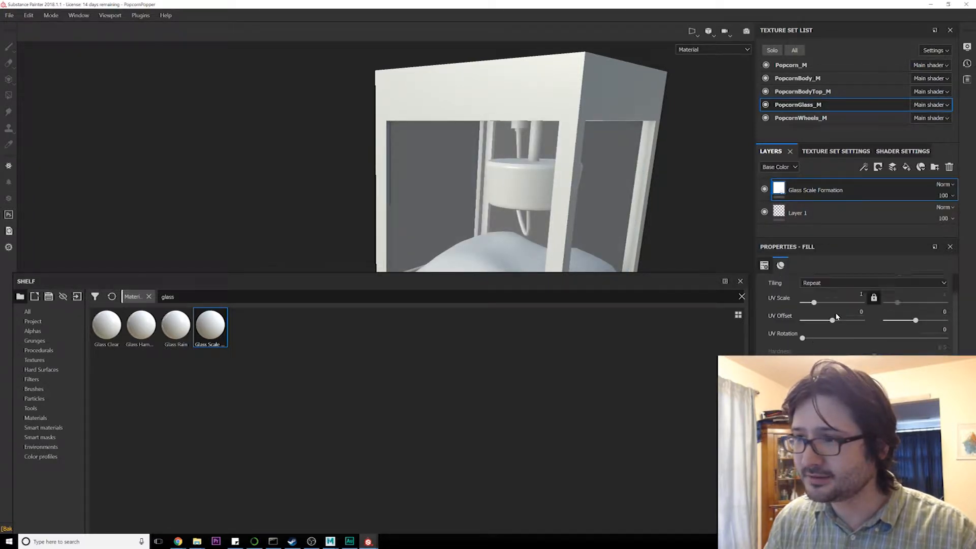
# Step: Set the Glass Scale Formation layer's UV scale to 4 and check the glass panes around the popcorn
pyautogui.moveTo(814, 340); pyautogui.dragTo(821, 340)
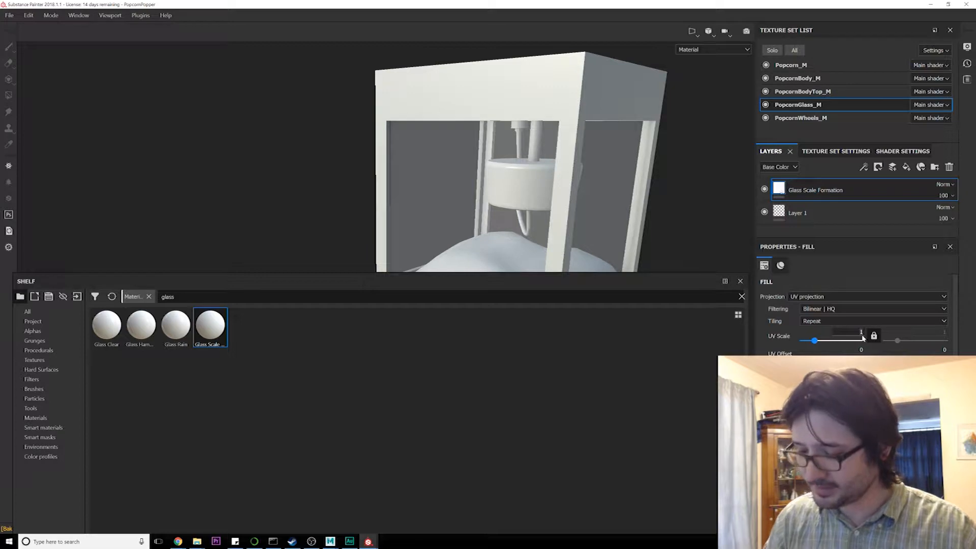
pyautogui.keyDown('alt'); pyautogui.moveTo(536, 174); pyautogui.dragTo(456, 120, button='middle'); pyautogui.keyUp('alt')
pyautogui.keyDown('alt'); pyautogui.moveTo(456, 120); pyautogui.dragTo(414, 196, button='right'); pyautogui.keyUp('alt')
pyautogui.keyDown('alt'); pyautogui.moveTo(413, 196); pyautogui.dragTo(402, 168); pyautogui.keyUp('alt')
pyautogui.keyDown('alt'); pyautogui.moveTo(402, 168); pyautogui.dragTo(436, 154, button='middle'); pyautogui.keyUp('alt')
pyautogui.keyDown('alt'); pyautogui.moveTo(435, 155); pyautogui.dragTo(428, 188, button='right'); pyautogui.keyUp('alt')
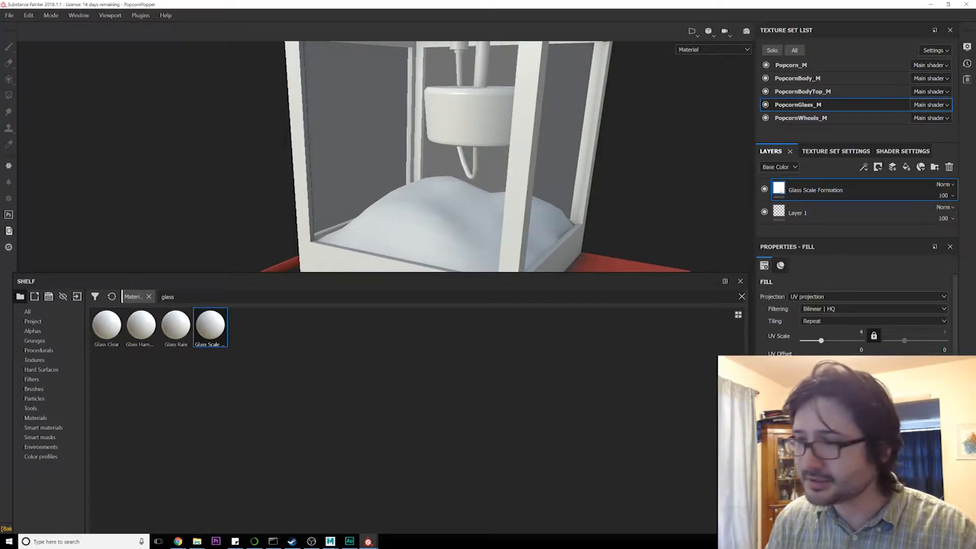
pyautogui.scroll(-2, 857, 333)
pyautogui.scroll(-4, 857, 315)
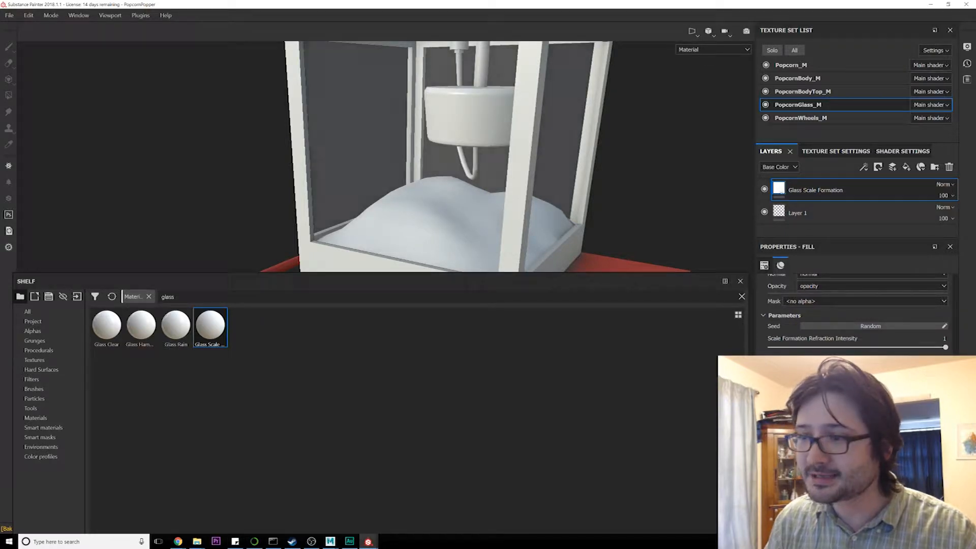
pyautogui.scroll(8, 865, 343)
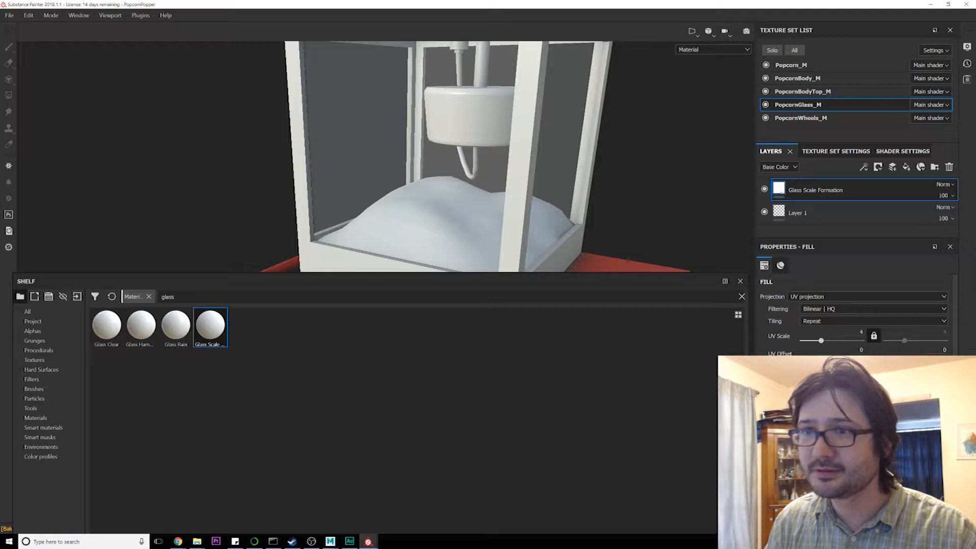
pyautogui.moveTo(546, 190)
pyautogui.keyDown('alt'); pyautogui.mouseDown()
pyautogui.moveTo(624, 87)
pyautogui.moveTo(487, 199)
pyautogui.moveTo(560, 201)
pyautogui.mouseUp(); pyautogui.keyUp('alt')
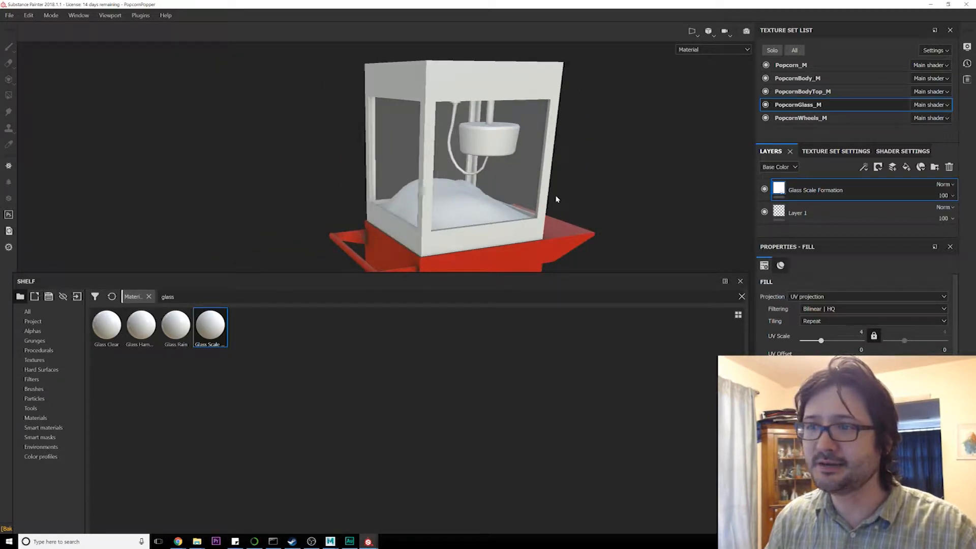
# Step: Copy the Steel Painted and Steel Rough layers from PopcornBody_M into the PopcornBodyTop_M layer stack
pyautogui.click(798, 117)
pyautogui.click(804, 92)
pyautogui.click(803, 78)
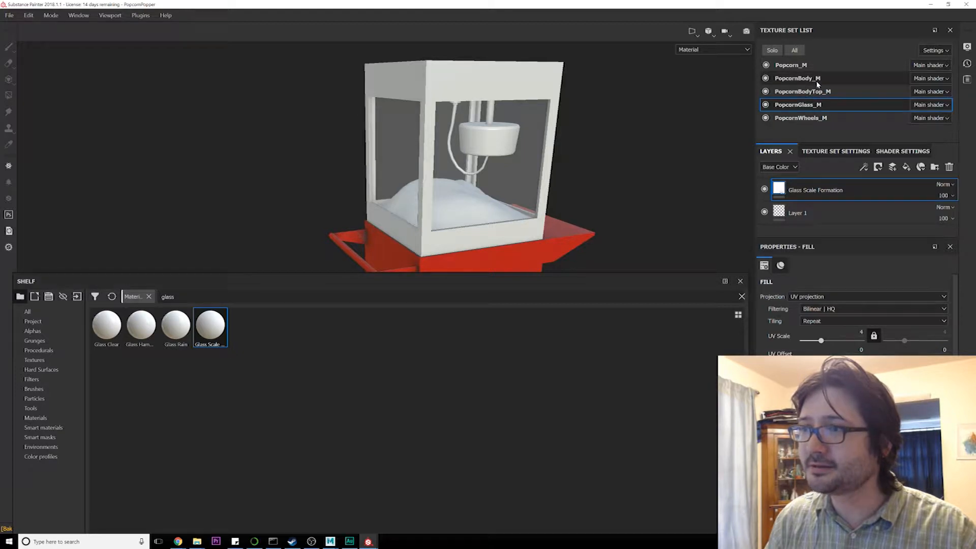
pyautogui.scroll(-2, 834, 208)
pyautogui.click(801, 206)
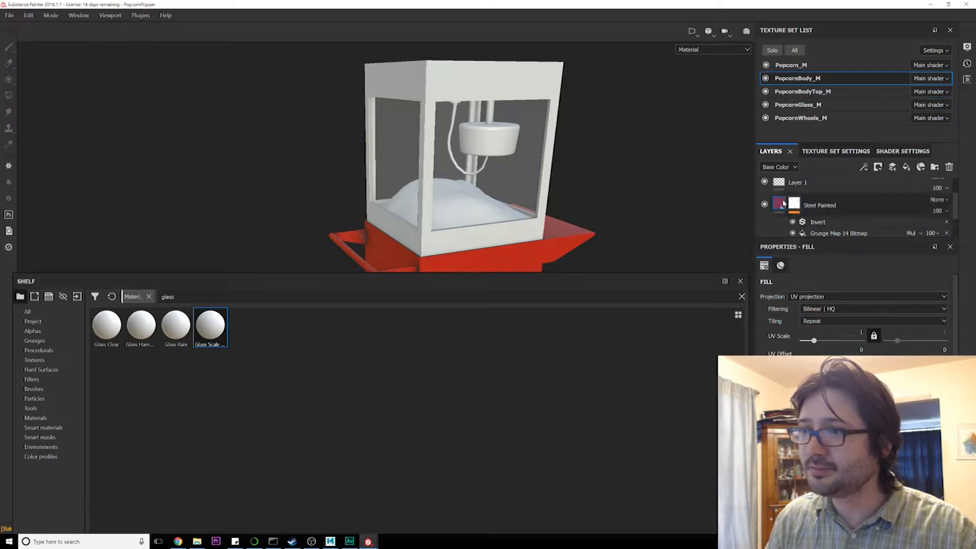
pyautogui.scroll(1, 808, 214)
pyautogui.scroll(-2, 813, 219)
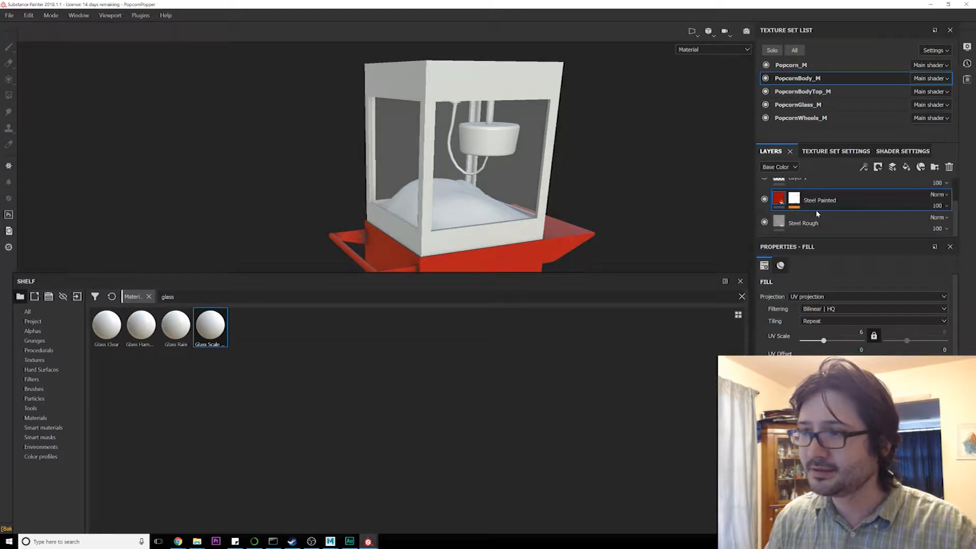
pyautogui.keyDown('ctrl'); pyautogui.click(822, 224); pyautogui.keyUp('ctrl')
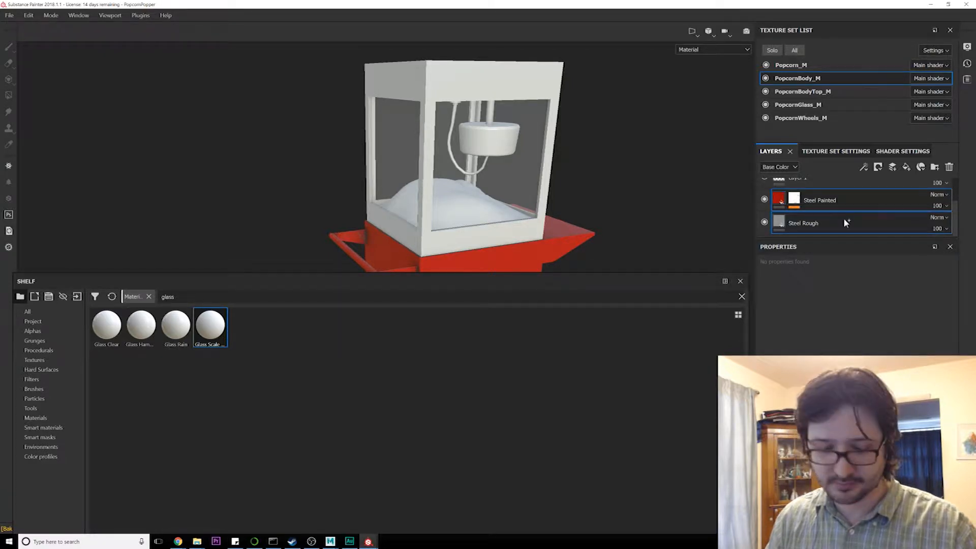
pyautogui.click(798, 92)
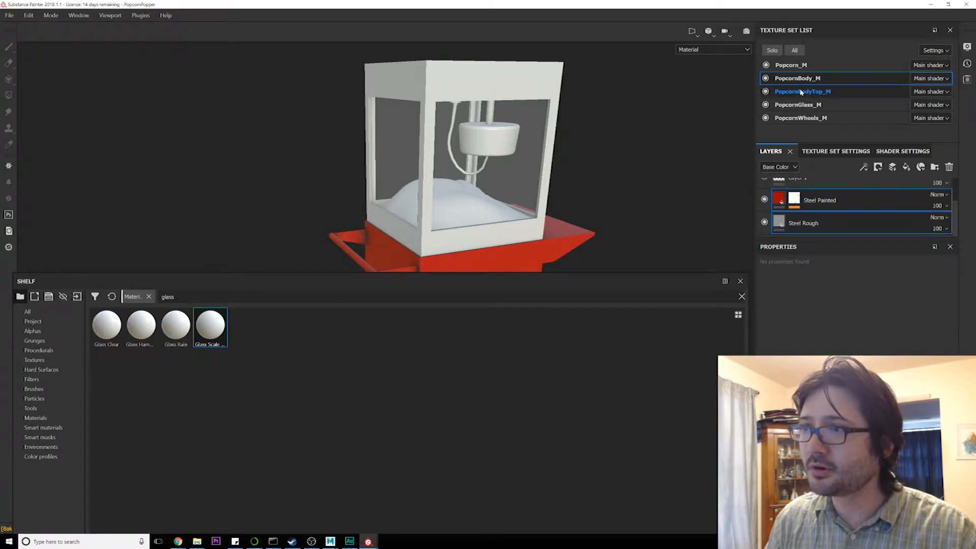
pyautogui.hotkey('ctrl', 'v')
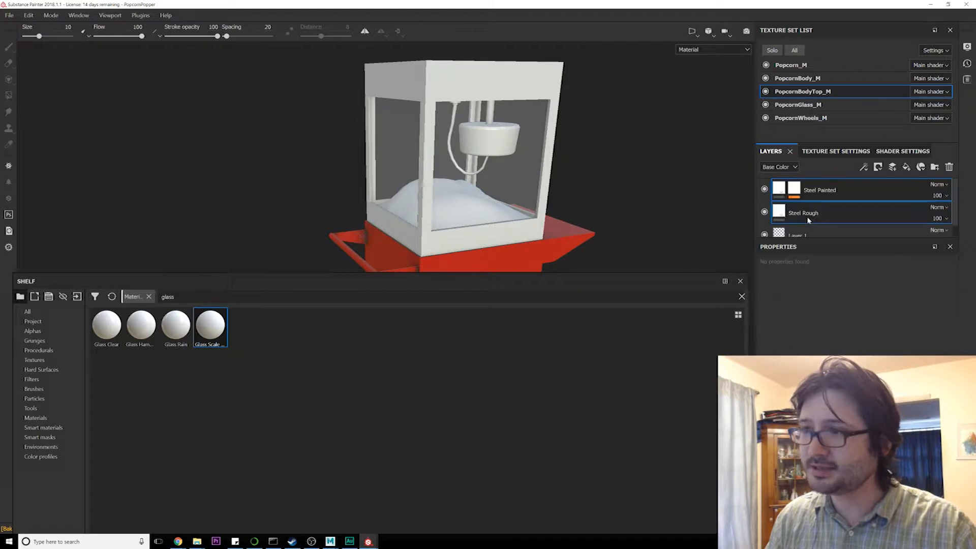
pyautogui.moveTo(455, 211)
pyautogui.keyDown('alt'); pyautogui.mouseDown()
pyautogui.moveTo(651, 203)
pyautogui.moveTo(498, 198)
pyautogui.moveTo(468, 185)
pyautogui.moveTo(443, 200)
pyautogui.moveTo(450, 214)
pyautogui.mouseUp(); pyautogui.keyUp('alt')
# Step: Search the materials for "alumin" and add Aluminium Scratched above the Steel Painted layer of PopcornBodyTop_M
pyautogui.click(834, 224)
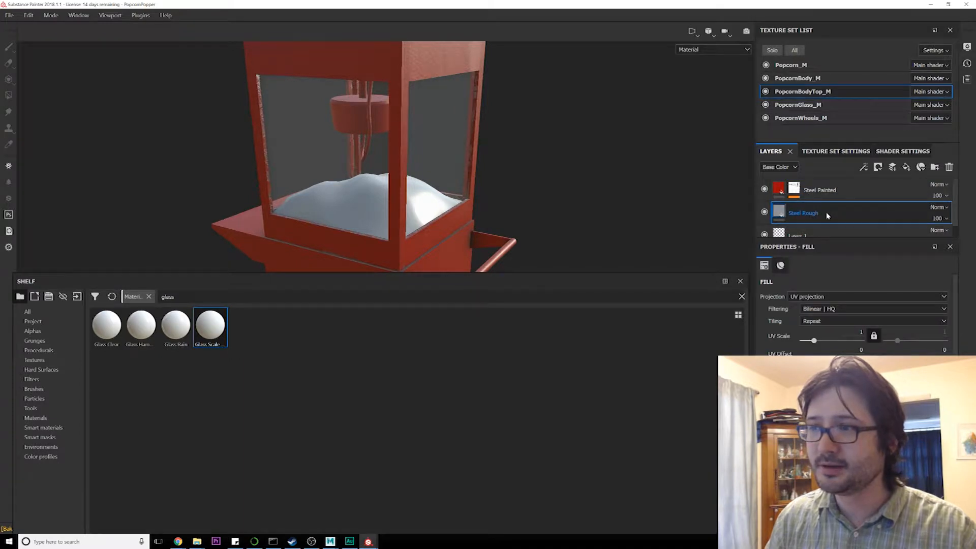
pyautogui.click(33, 321)
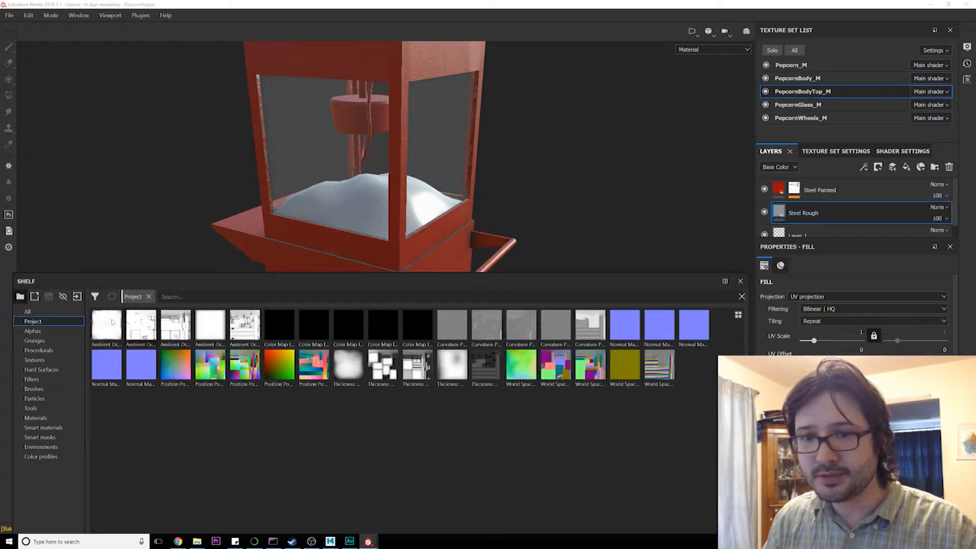
pyautogui.click(36, 418)
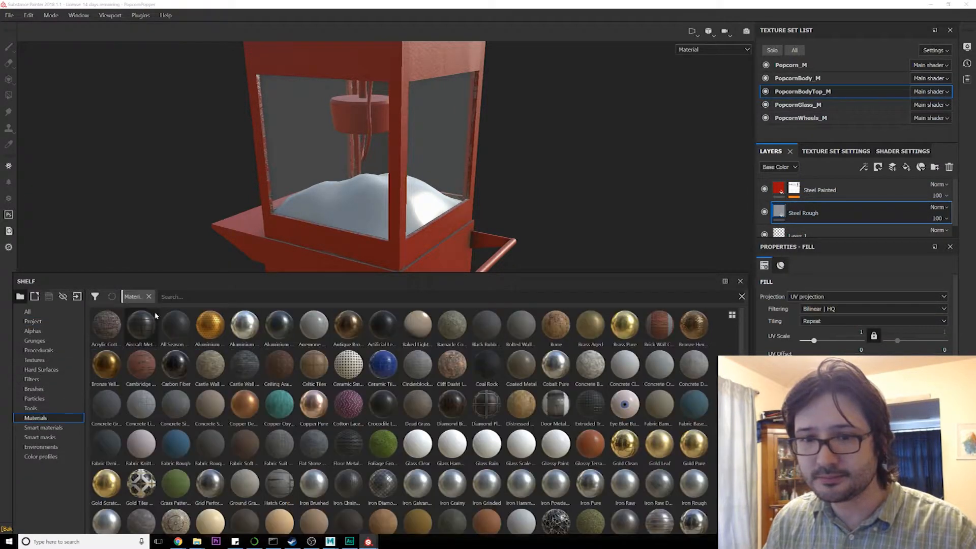
pyautogui.click(178, 300)
pyautogui.write('alumin')
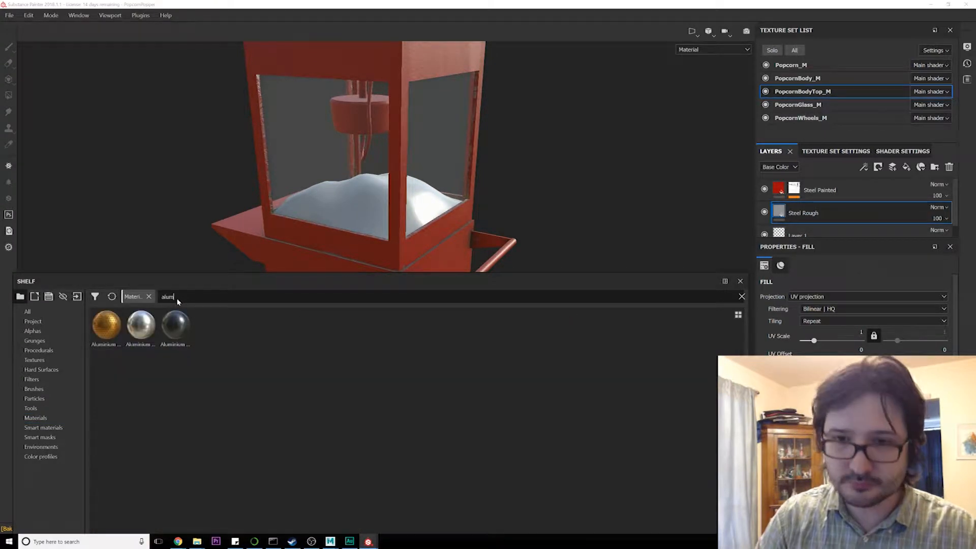
pyautogui.moveTo(176, 325); pyautogui.dragTo(834, 186)
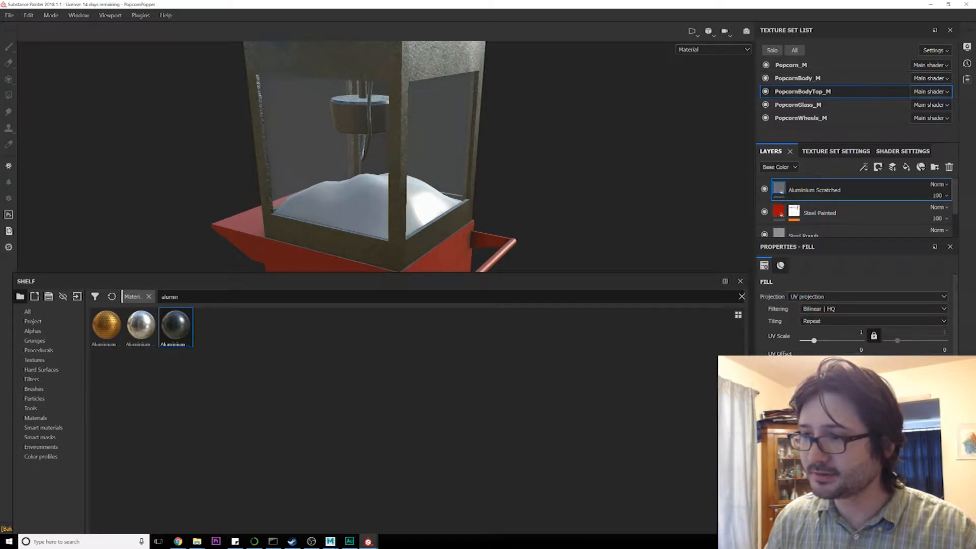
# Step: Set the Aluminium Scratched layer's UV scale to 4 and look through its material parameters
pyautogui.scroll(-2, 860, 304)
pyautogui.scroll(2, 825, 336)
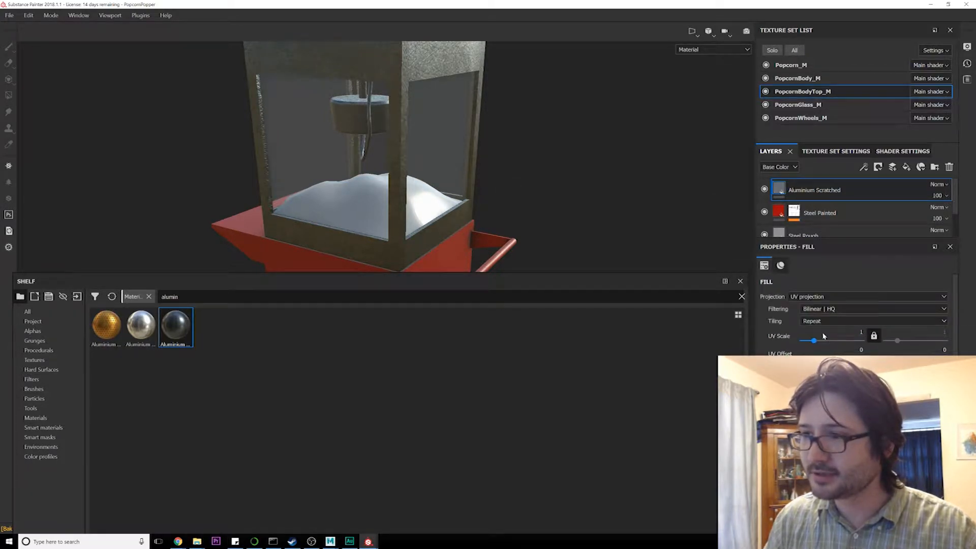
pyautogui.write('4')
pyautogui.press('Return')
pyautogui.keyDown('alt'); pyautogui.moveTo(539, 168); pyautogui.dragTo(584, 178); pyautogui.keyUp('alt')
pyautogui.scroll(-5, 854, 316)
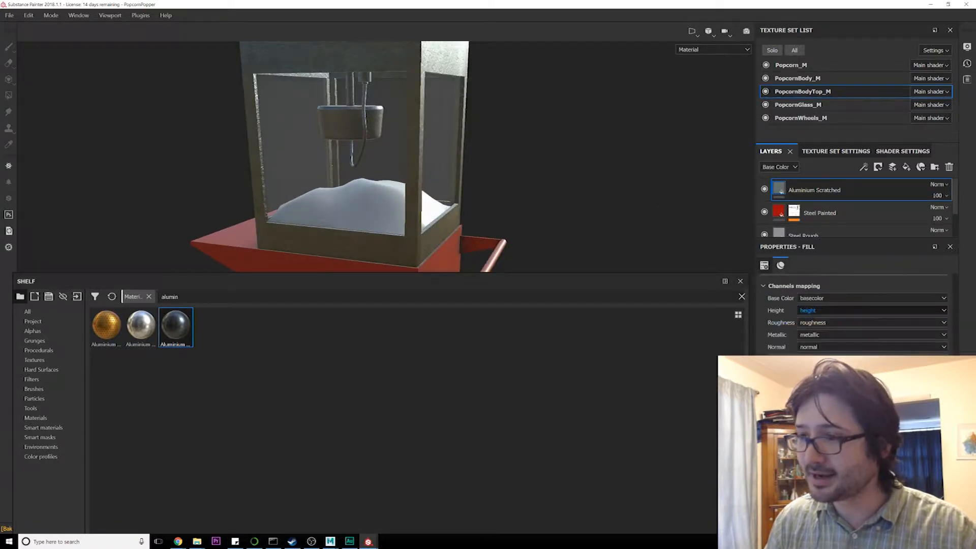
pyautogui.scroll(-2, 854, 315)
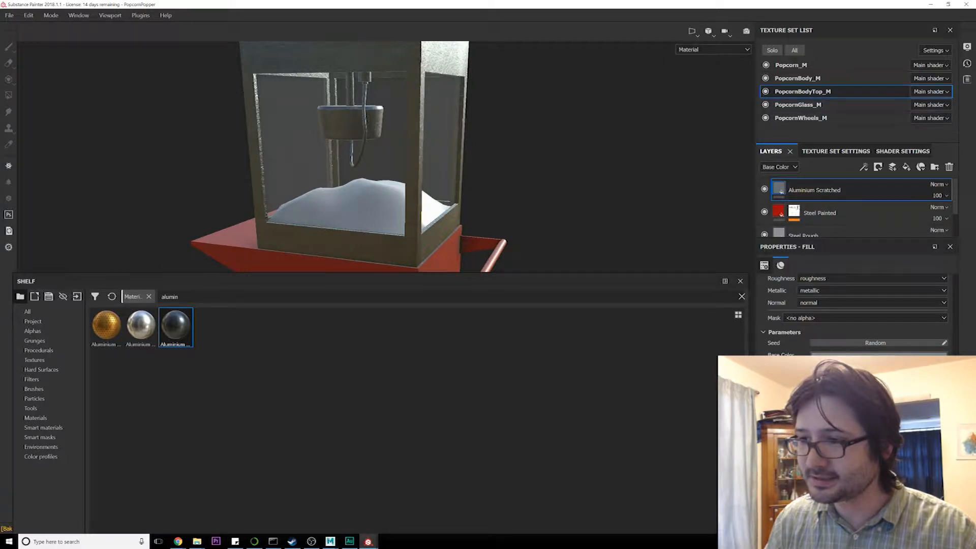
# Step: Inspect the metal on the cart's upper frame and set the Aluminium Scratched layer's UV scale to 3
pyautogui.keyDown('alt'); pyautogui.moveTo(523, 207); pyautogui.dragTo(526, 153); pyautogui.keyUp('alt')
pyautogui.keyDown('alt'); pyautogui.moveTo(523, 155); pyautogui.dragTo(519, 281, button='right'); pyautogui.keyUp('alt')
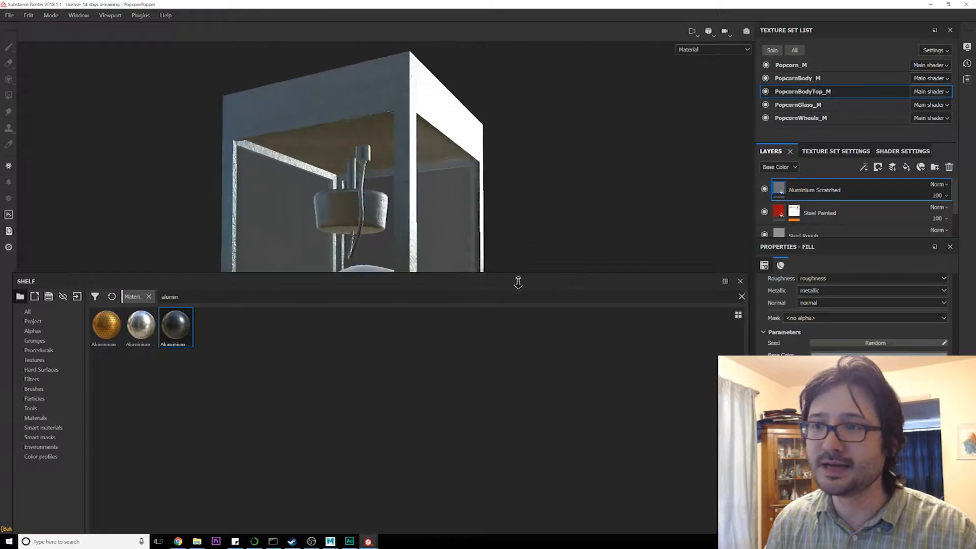
pyautogui.scroll(3, 809, 337)
pyautogui.keyDown('alt'); pyautogui.moveTo(378, 215); pyautogui.dragTo(504, 183); pyautogui.keyUp('alt')
pyautogui.scroll(-5, 836, 294)
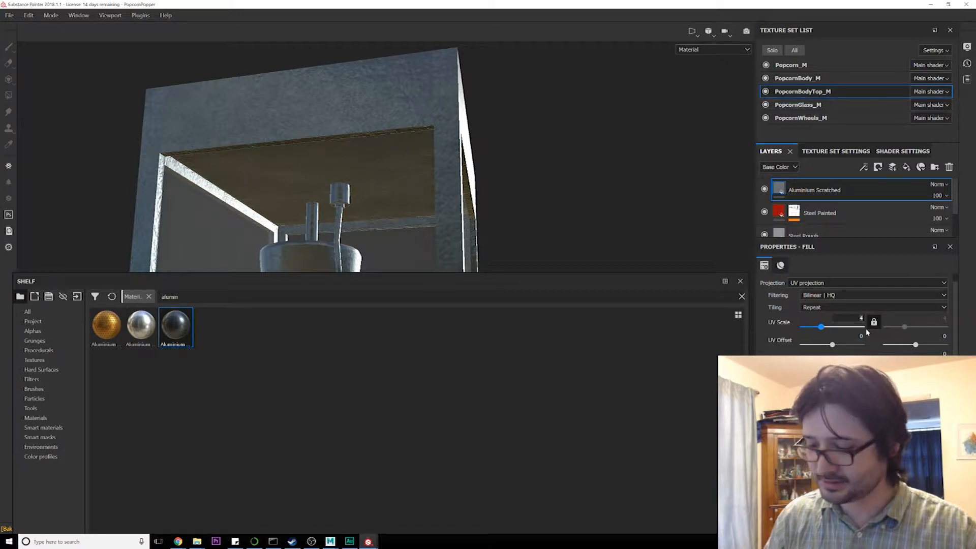
pyautogui.keyDown('alt'); pyautogui.moveTo(514, 158); pyautogui.dragTo(536, 164); pyautogui.keyUp('alt')
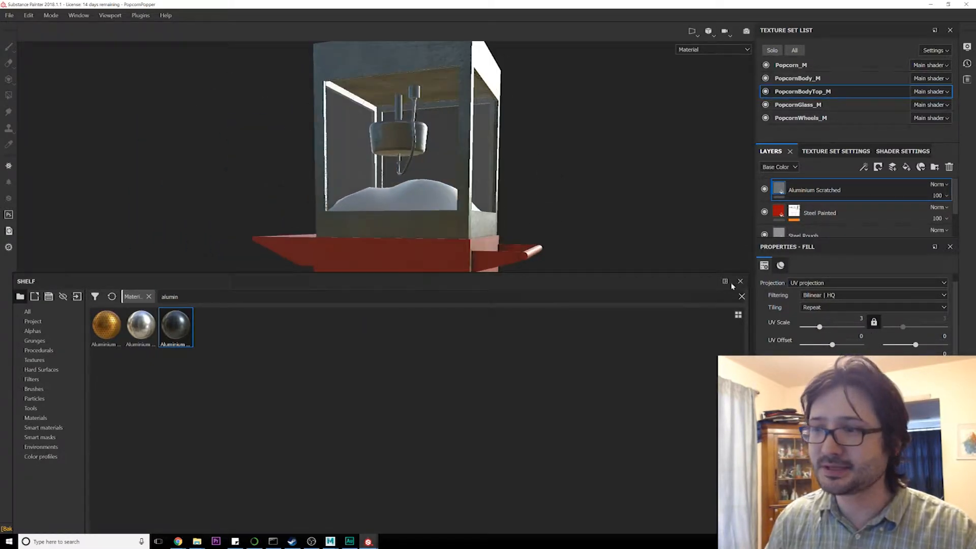
# Step: Lighten the Aluminium Scratched layer's base color and check the metal surface close up on the upper frame
pyautogui.scroll(5, 854, 305)
pyautogui.scroll(-2, 854, 310)
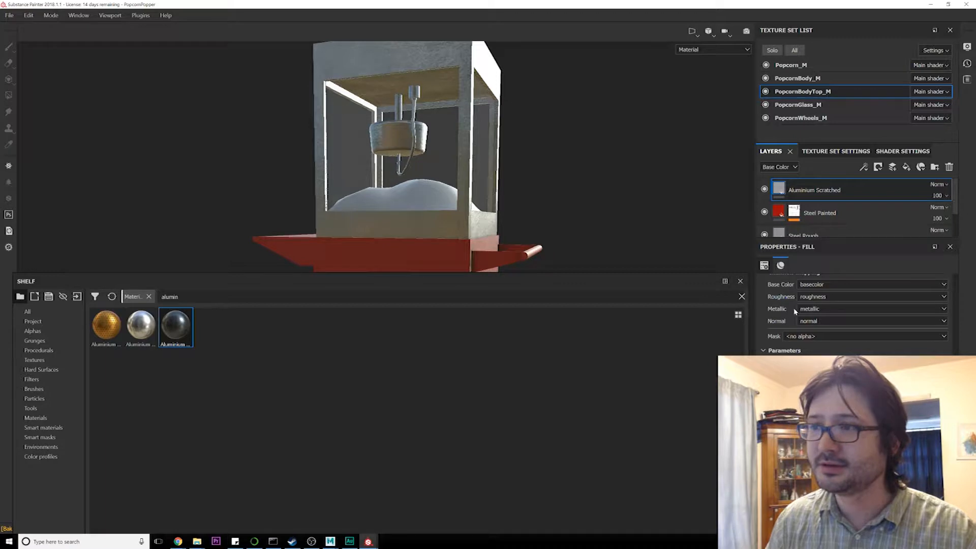
pyautogui.scroll(-1, 854, 310)
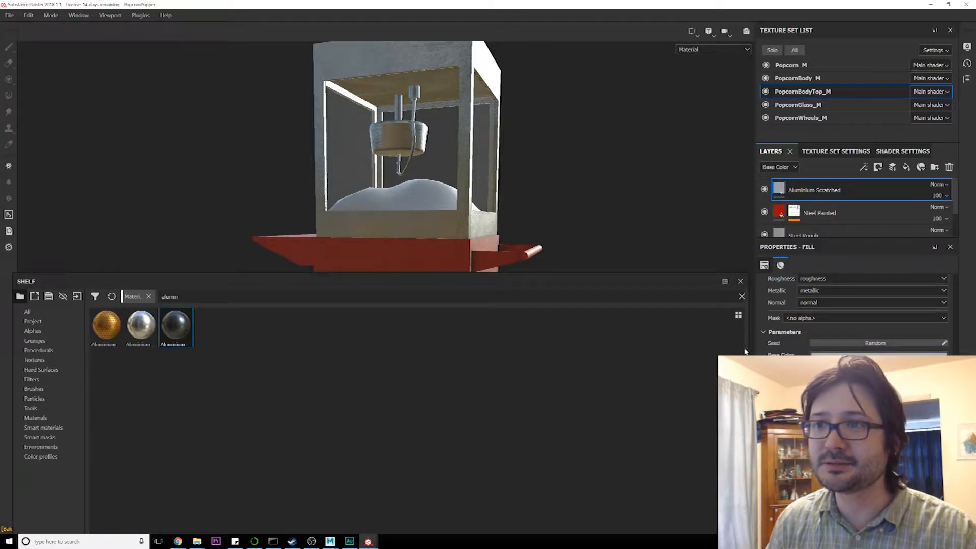
pyautogui.scroll(3, 517, 269)
pyautogui.keyDown('alt'); pyautogui.moveTo(516, 281); pyautogui.dragTo(516, 180); pyautogui.keyUp('alt')
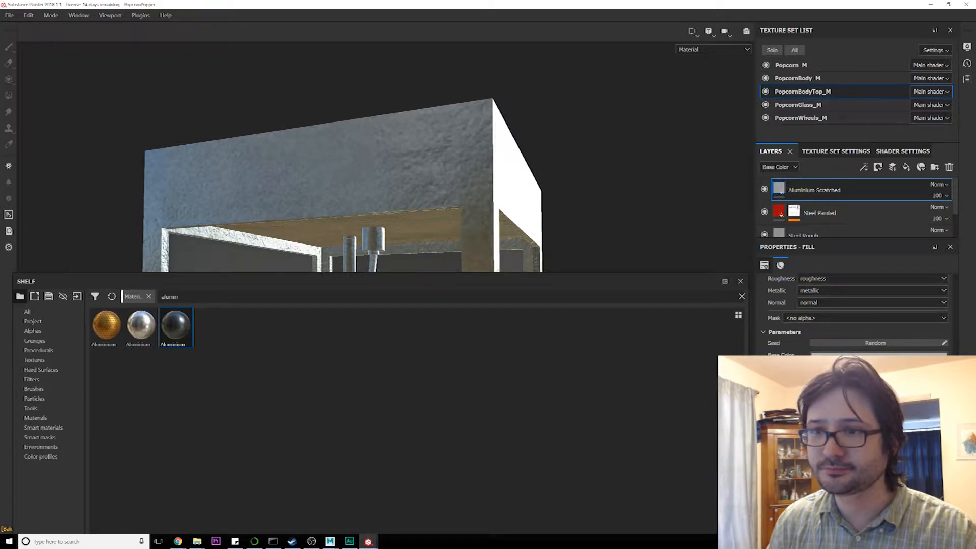
pyautogui.scroll(-5, 791, 343)
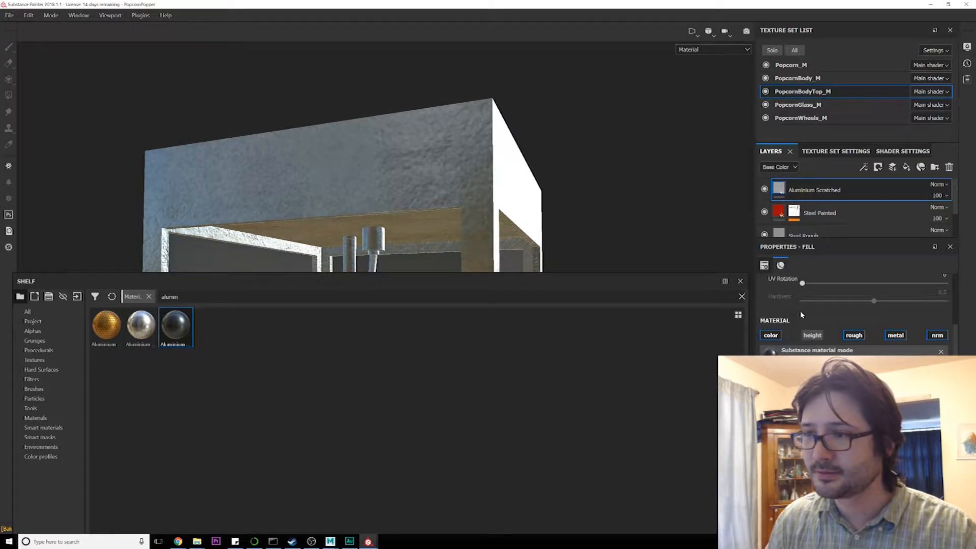
pyautogui.scroll(3, 805, 322)
# Step: Add a black mask to the Aluminium Scratched layer and look through its fill parameters
pyautogui.keyDown('alt'); pyautogui.moveTo(592, 206); pyautogui.dragTo(582, 226); pyautogui.keyUp('alt')
pyautogui.rightClick(818, 189)
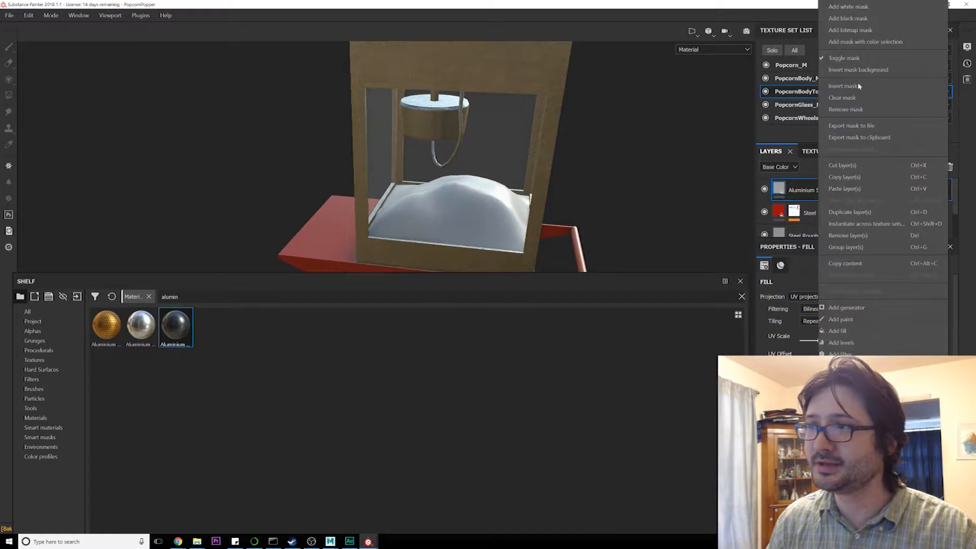
pyautogui.click(854, 18)
pyautogui.click(779, 188)
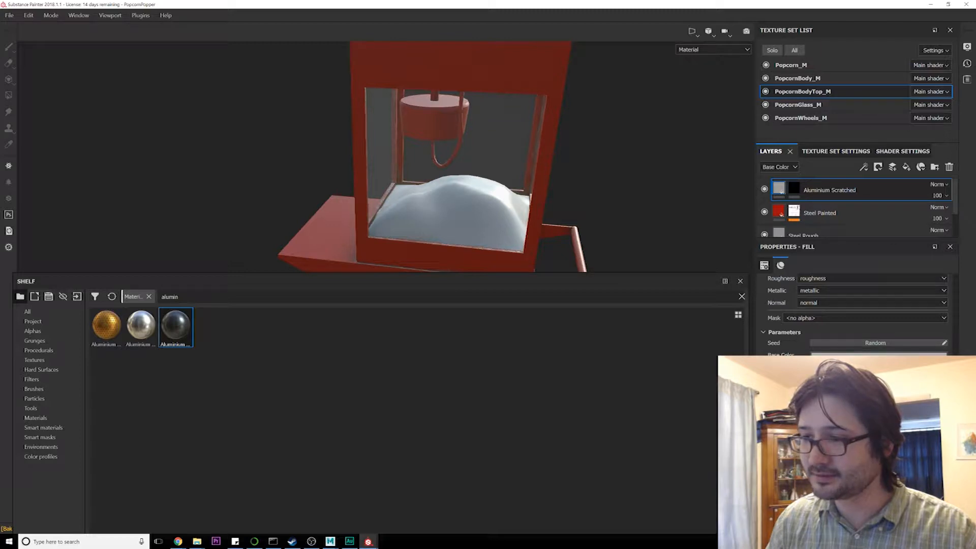
pyautogui.scroll(-8, 859, 315)
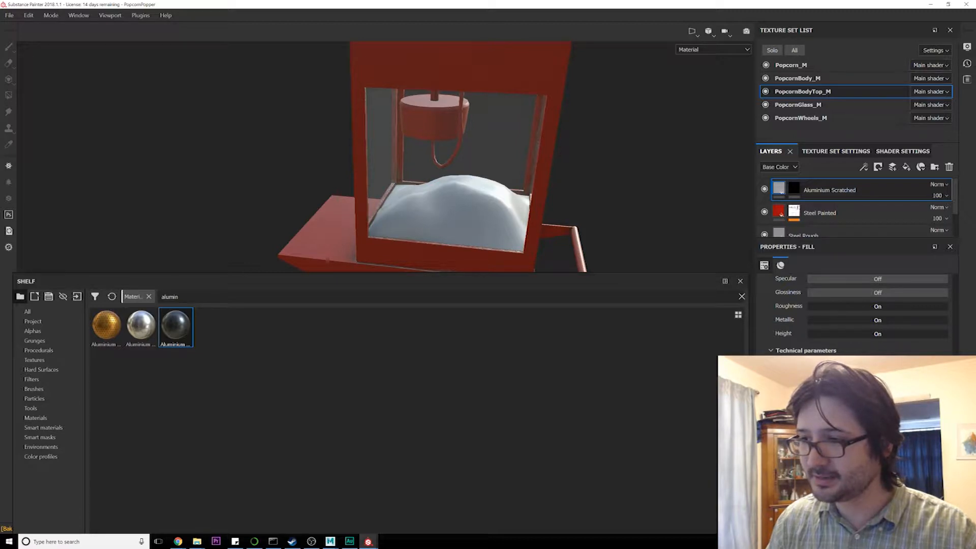
pyautogui.scroll(10, 819, 328)
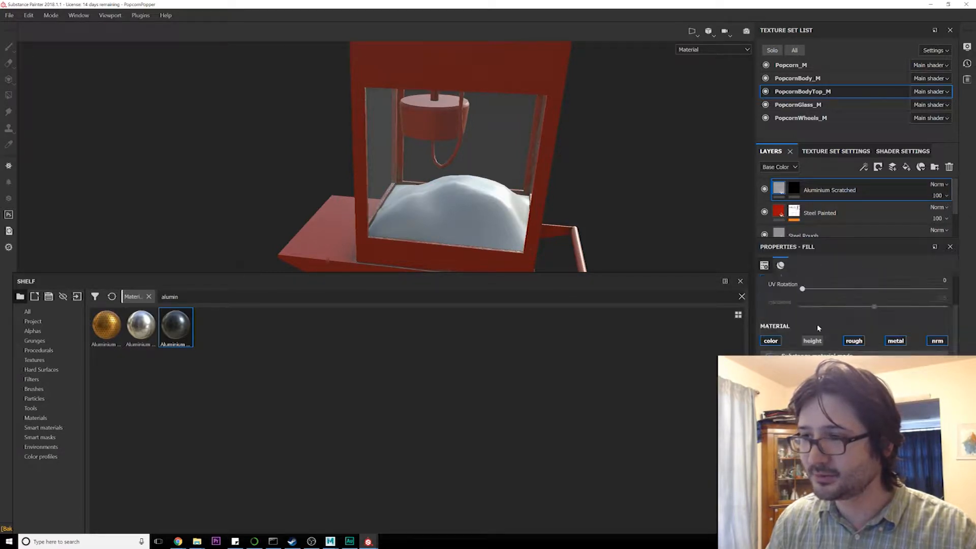
pyautogui.scroll(2, 815, 342)
# Step: Reveal Aluminium Scratched on one corner post of the cart's glass case by polygon-filling its faces in the layer's mask
pyautogui.keyDown('alt'); pyautogui.moveTo(600, 163); pyautogui.dragTo(500, 170); pyautogui.keyUp('alt')
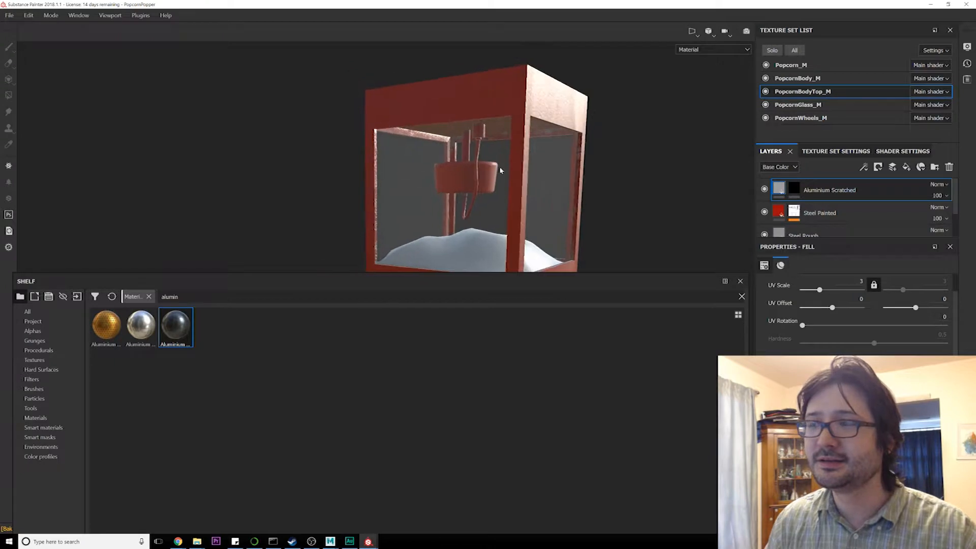
pyautogui.press('4')
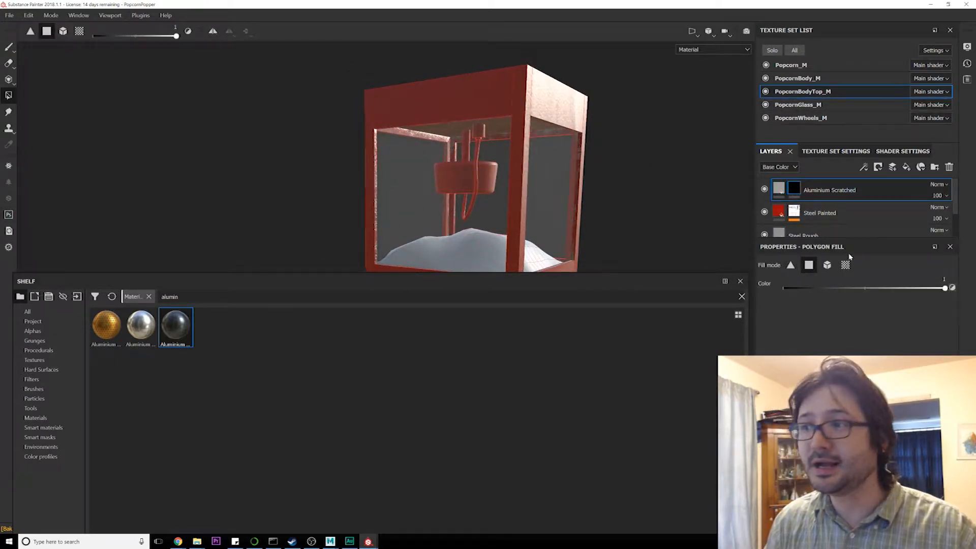
pyautogui.keyDown('alt'); pyautogui.moveTo(547, 217); pyautogui.dragTo(486, 162); pyautogui.keyUp('alt')
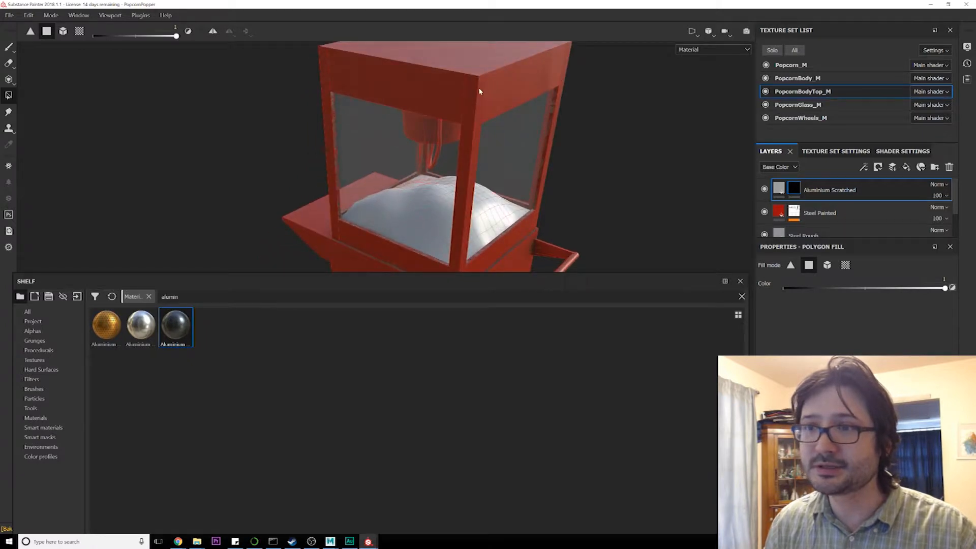
pyautogui.keyDown('alt'); pyautogui.moveTo(470, 152); pyautogui.dragTo(427, 163); pyautogui.keyUp('alt')
pyautogui.keyDown('alt'); pyautogui.moveTo(426, 162); pyautogui.dragTo(427, 147, button='right'); pyautogui.keyUp('alt')
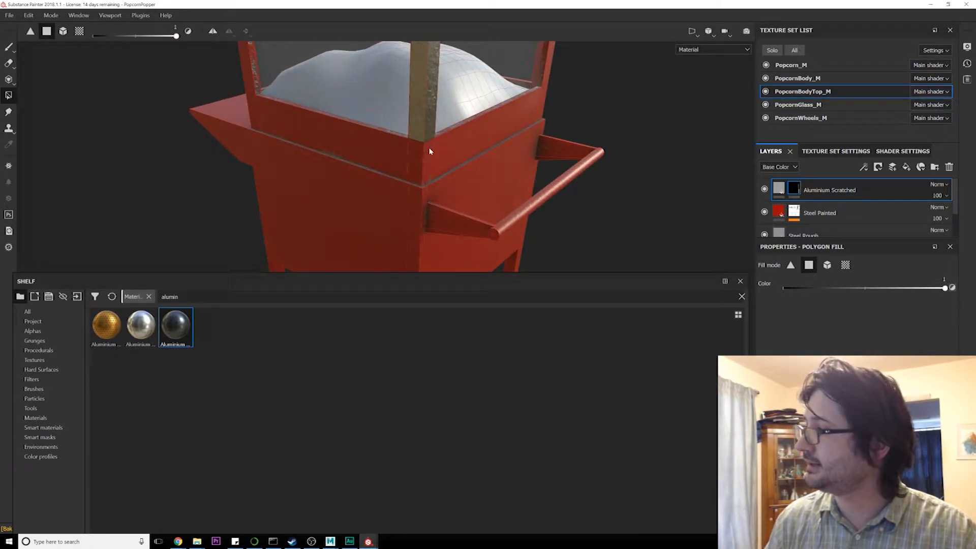
pyautogui.click(418, 170)
pyautogui.keyDown('alt'); pyautogui.moveTo(424, 167); pyautogui.dragTo(440, 140); pyautogui.keyUp('alt')
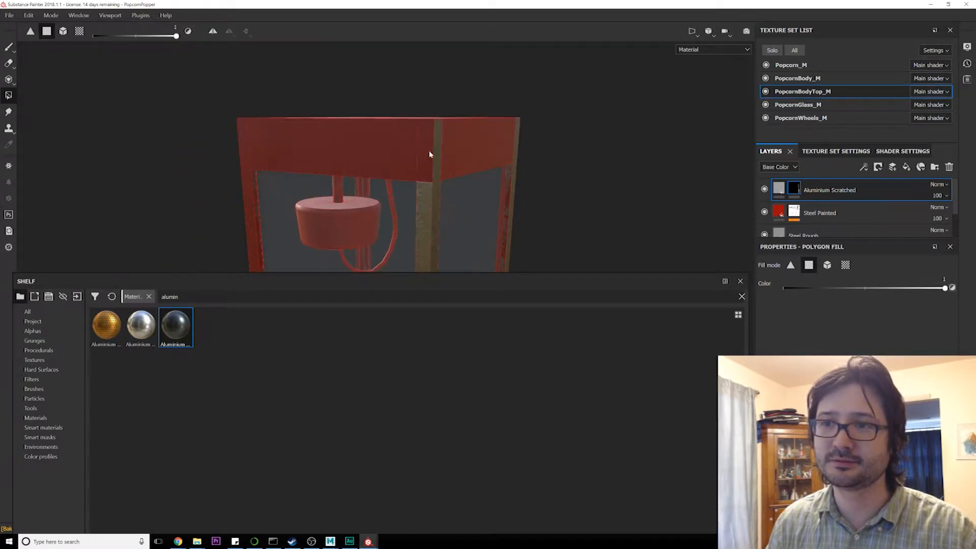
# Step: Polygon-fill the remaining corner posts in the Aluminium Scratched mask, including their ends on the upper and lower bands
pyautogui.keyDown('alt'); pyautogui.moveTo(392, 171); pyautogui.dragTo(565, 215); pyautogui.keyUp('alt')
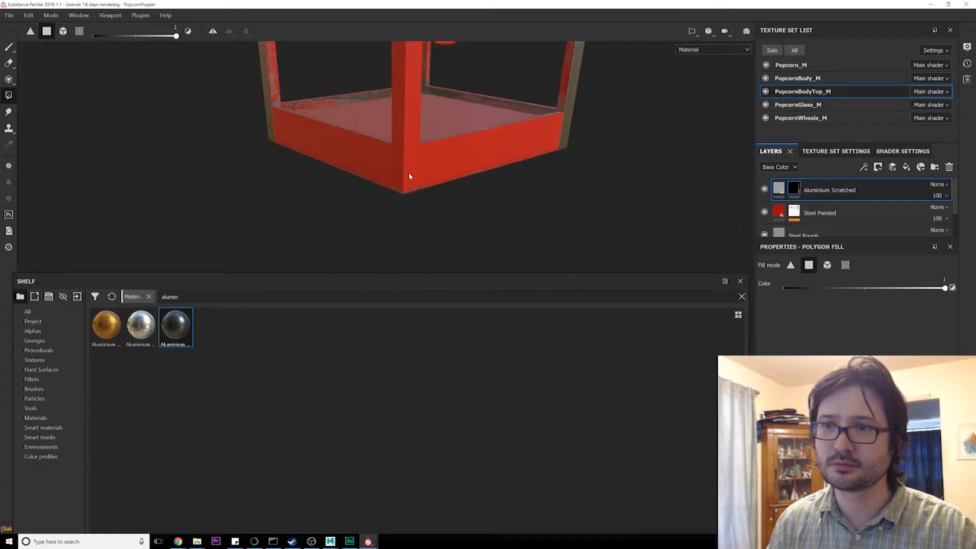
pyautogui.keyDown('alt'); pyautogui.moveTo(405, 157); pyautogui.dragTo(381, 152); pyautogui.keyUp('alt')
pyautogui.moveTo(352, 126); pyautogui.dragTo(448, 175)
pyautogui.keyDown('alt'); pyautogui.moveTo(510, 165); pyautogui.dragTo(679, 162); pyautogui.keyUp('alt')
pyautogui.scroll(-5, 505, 142)
pyautogui.keyDown('alt'); pyautogui.moveTo(505, 142); pyautogui.dragTo(505, 209); pyautogui.keyUp('alt')
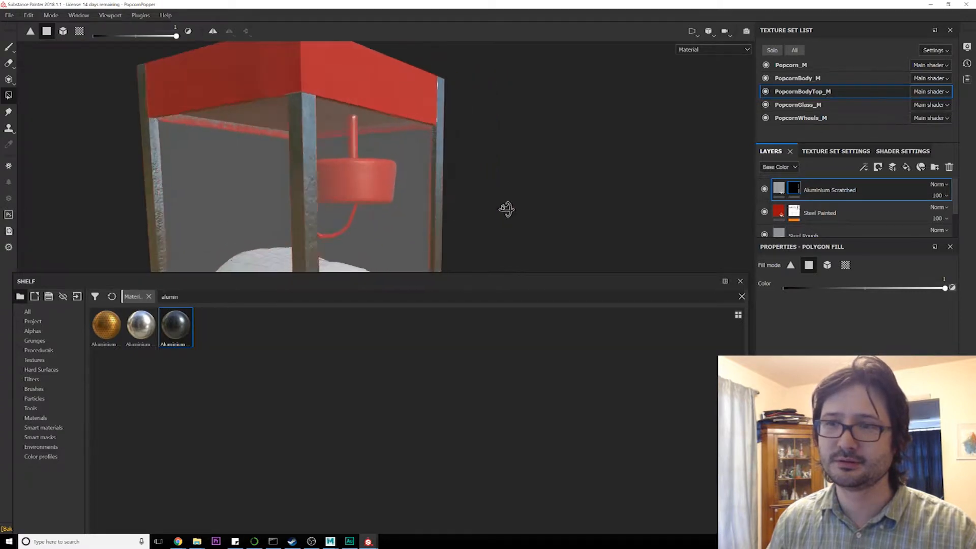
pyautogui.keyDown('alt'); pyautogui.moveTo(505, 209); pyautogui.dragTo(496, 137, button='middle'); pyautogui.keyUp('alt')
pyautogui.keyDown('alt'); pyautogui.moveTo(497, 138); pyautogui.dragTo(408, 158); pyautogui.keyUp('alt')
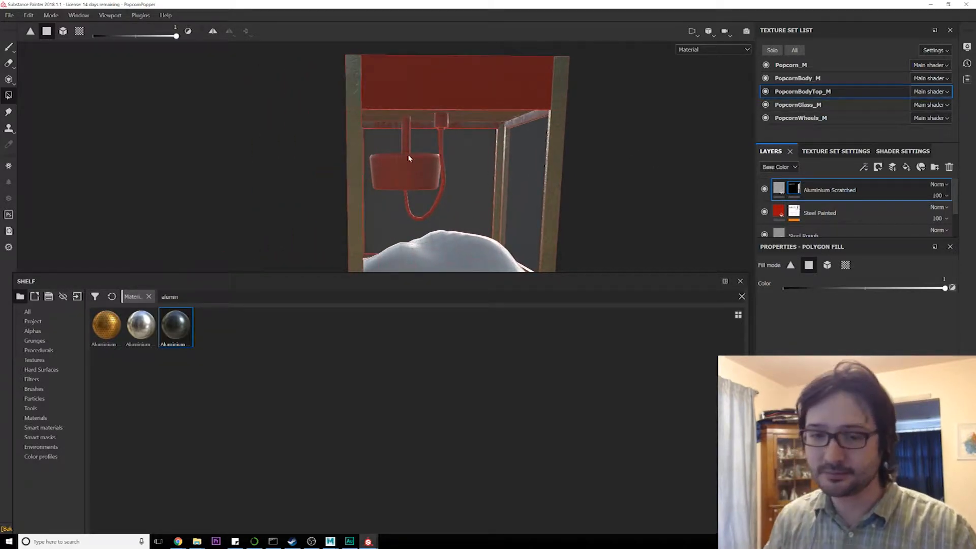
# Step: Add Aluminium Pure as a layer above Aluminium Scratched and give it a black mask
pyautogui.moveTo(875, 216); pyautogui.dragTo(849, 184)
pyautogui.rightClick(834, 197)
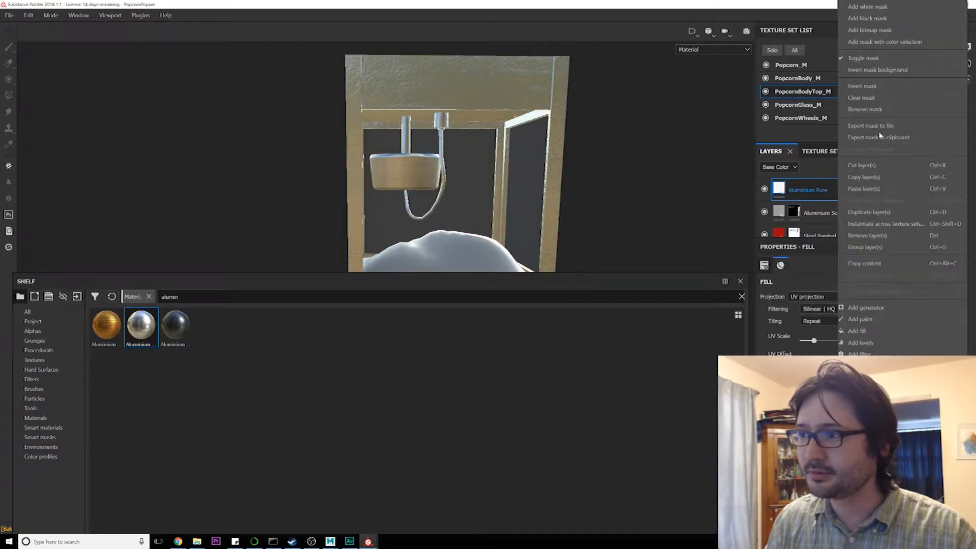
pyautogui.click(888, 21)
# Step: Polygon-fill the hanging kettle, its support rod and its curved cable in the Aluminium Pure mask
pyautogui.press('4')
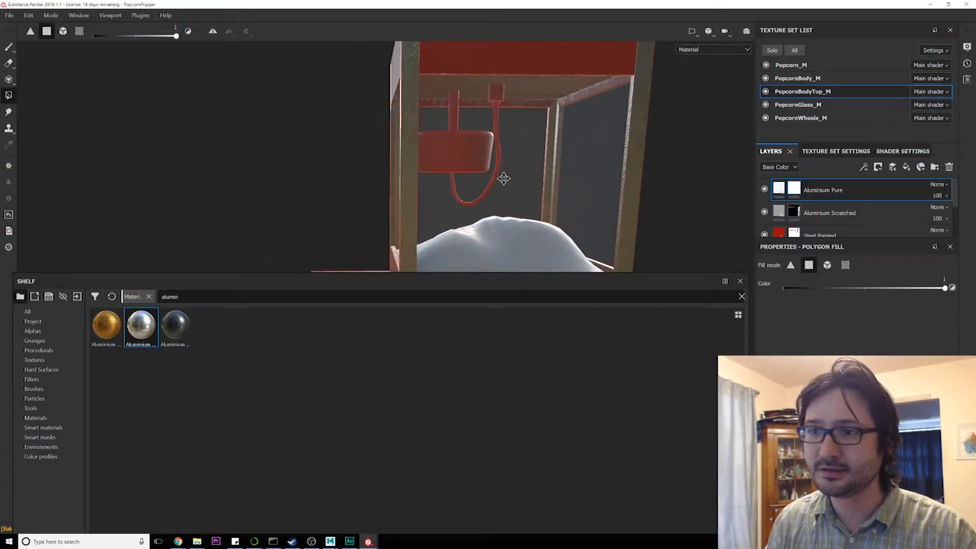
pyautogui.keyDown('alt'); pyautogui.moveTo(484, 183); pyautogui.dragTo(511, 194); pyautogui.keyUp('alt')
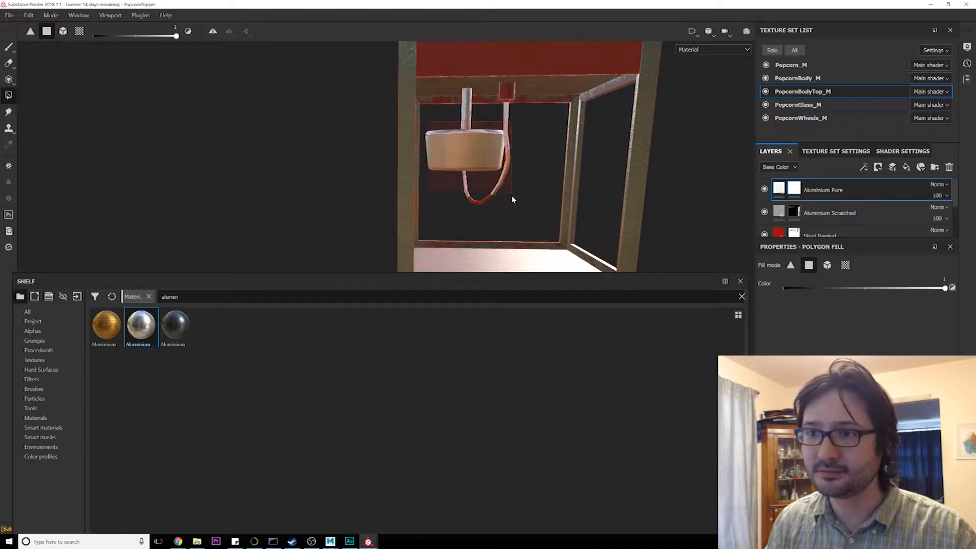
pyautogui.scroll(-5, 518, 153)
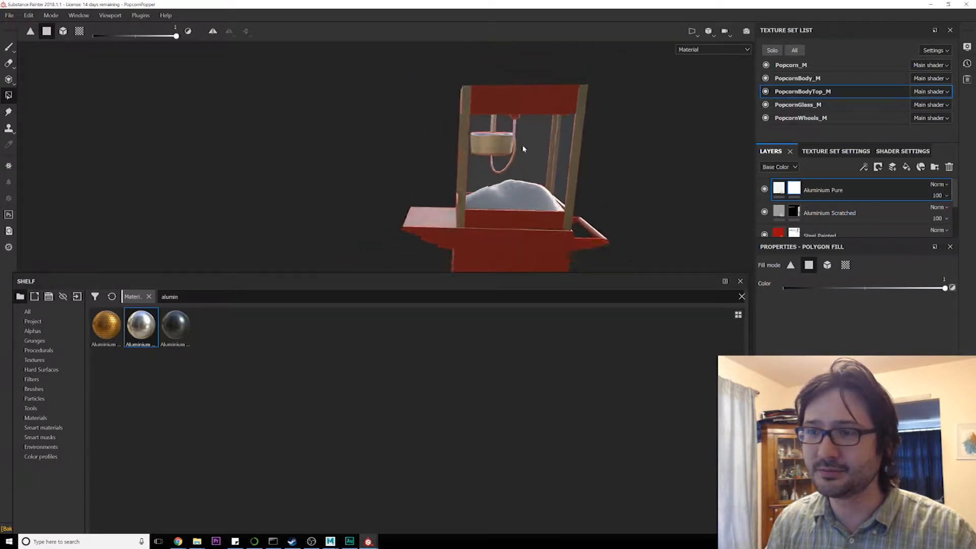
pyautogui.scroll(6, 525, 147)
pyautogui.scroll(3, 525, 147)
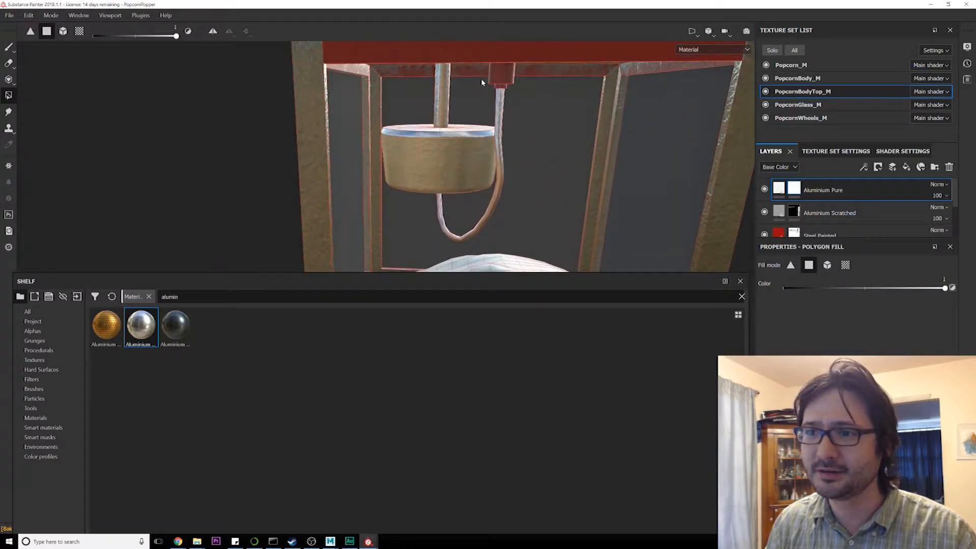
pyautogui.keyDown('alt'); pyautogui.moveTo(512, 97); pyautogui.dragTo(789, 238); pyautogui.keyUp('alt')
# Step: Set the Aluminium Pure layer's UV scale to 3 and view its material properties
pyautogui.click(778, 192)
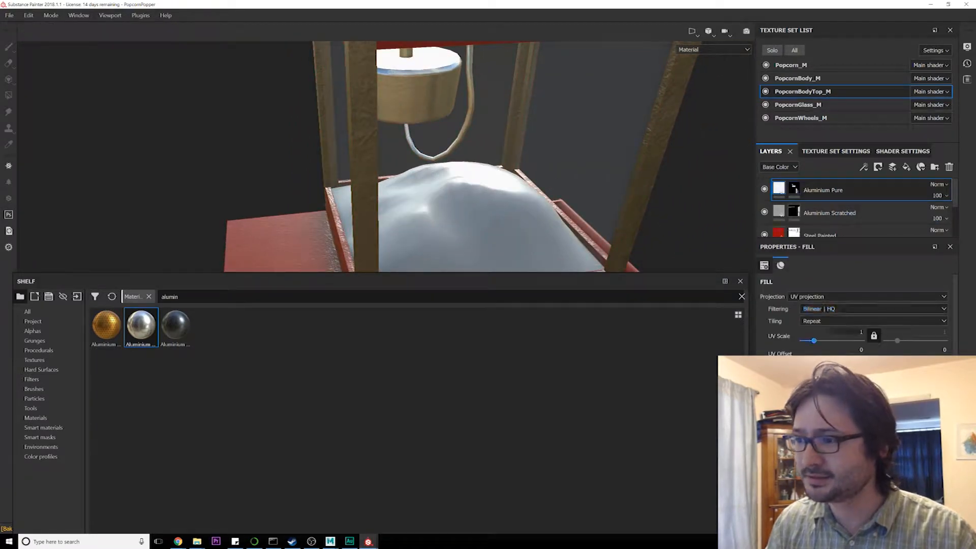
pyautogui.keyDown('alt'); pyautogui.moveTo(454, 157); pyautogui.dragTo(506, 182); pyautogui.keyUp('alt')
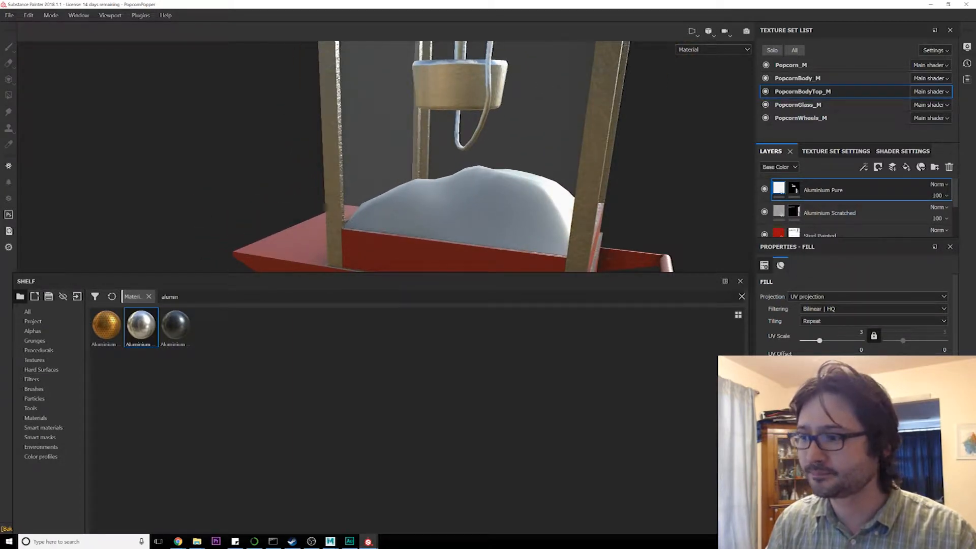
pyautogui.scroll(-3, 855, 315)
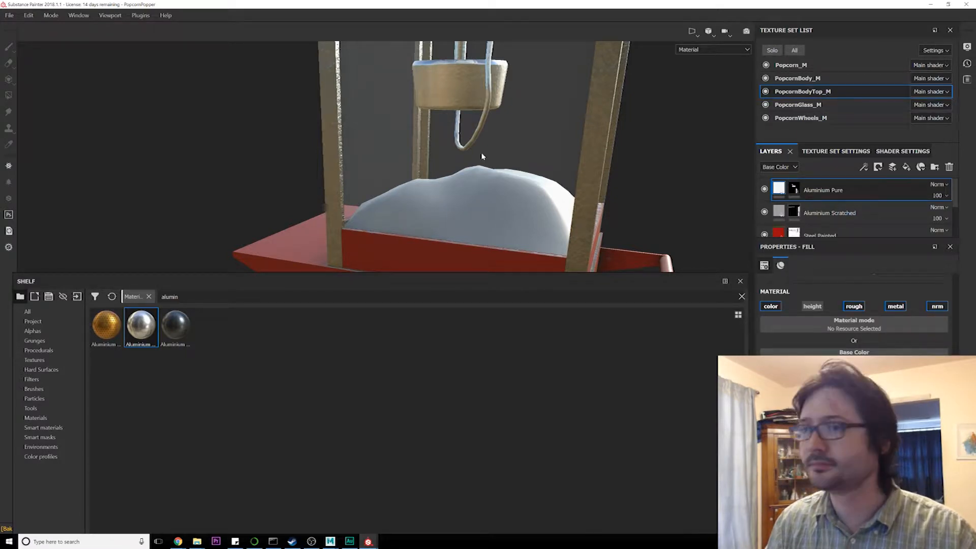
# Step: Inspect the whole cart from several angles, checking the areas covered by the Aluminium Pure and Aluminium Scratched masks
pyautogui.scroll(-10, 482, 156)
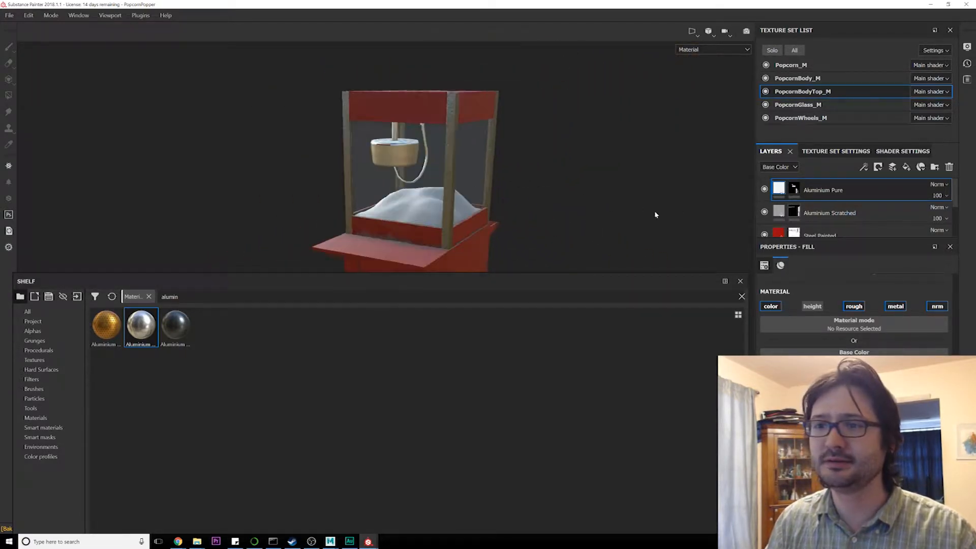
pyautogui.scroll(-3, 655, 214)
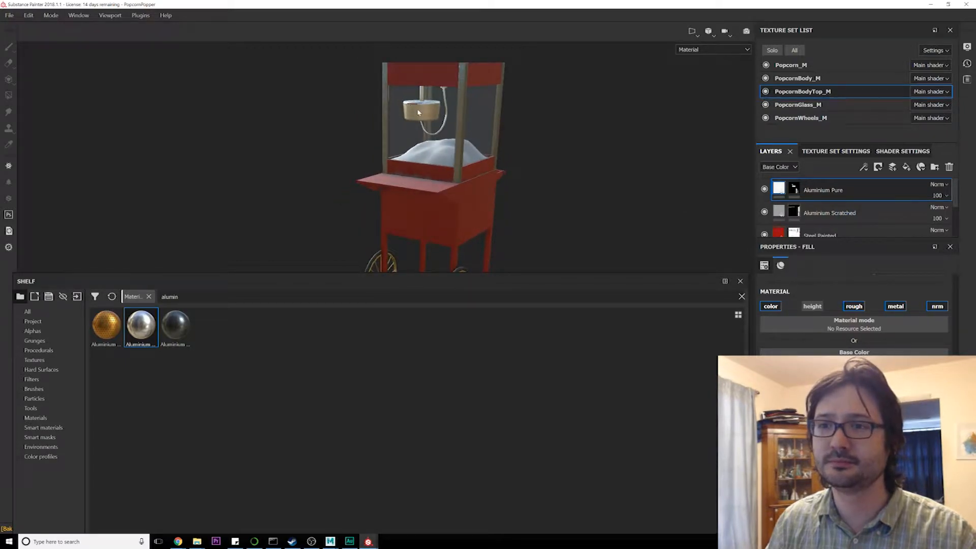
pyautogui.scroll(-3, 456, 150)
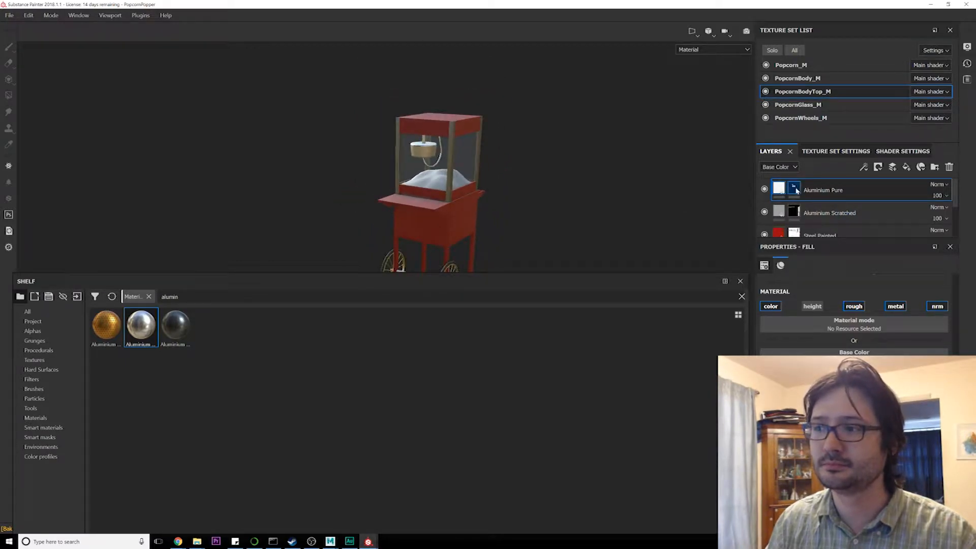
pyautogui.press('4')
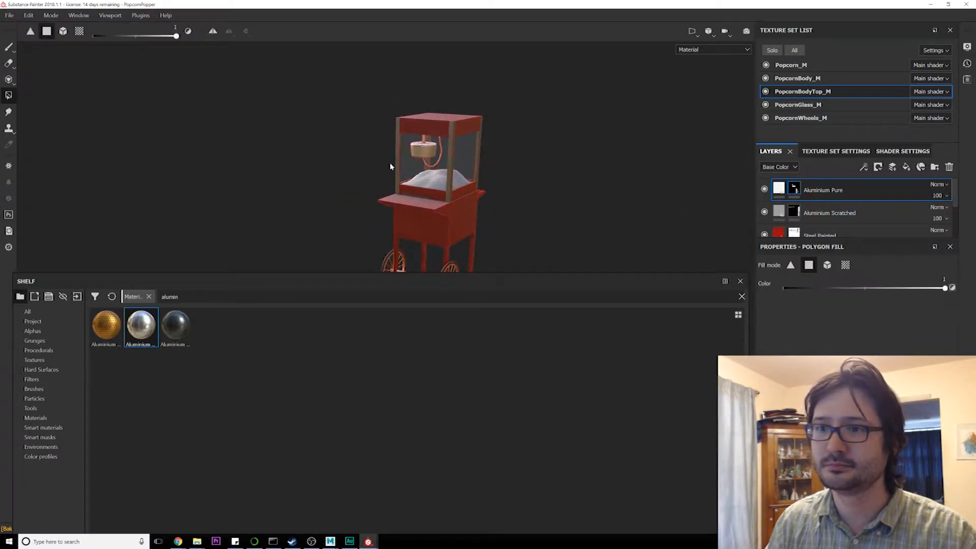
pyautogui.keyDown('alt'); pyautogui.moveTo(423, 187); pyautogui.dragTo(433, 107); pyautogui.keyUp('alt')
pyautogui.scroll(3, 457, 192)
pyautogui.scroll(-3, 425, 192)
pyautogui.scroll(3, 434, 107)
pyautogui.click(794, 211)
pyautogui.keyDown('alt'); pyautogui.moveTo(374, 85); pyautogui.dragTo(435, 113, button='middle'); pyautogui.keyUp('alt')
pyautogui.scroll(-3, 436, 113)
pyautogui.keyDown('alt'); pyautogui.moveTo(435, 113); pyautogui.dragTo(511, 154); pyautogui.keyUp('alt')
pyautogui.scroll(4, 435, 122)
pyautogui.keyDown('alt'); pyautogui.moveTo(435, 122); pyautogui.dragTo(701, 199); pyautogui.keyUp('alt')
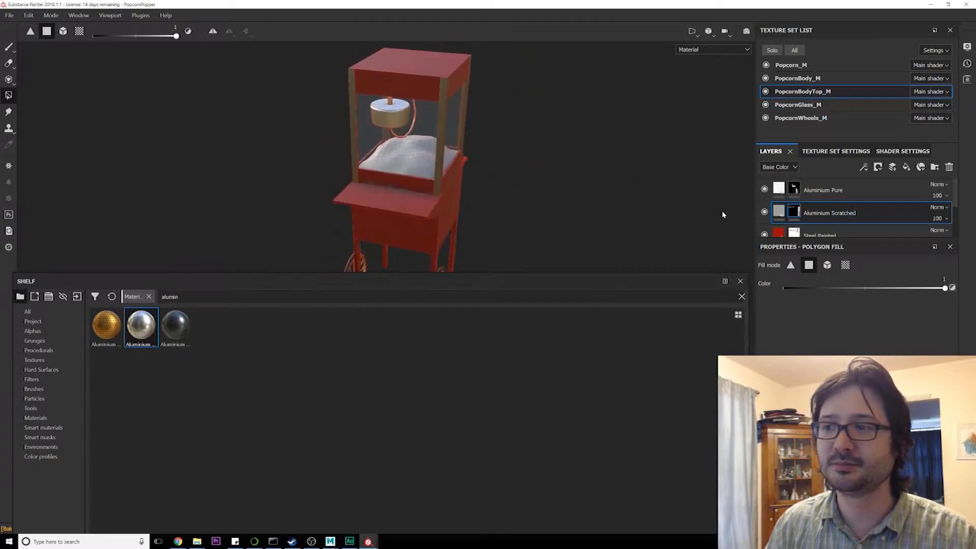
# Step: Examine the metal posts up close and compare them with the Aluminium Scratched layer hidden and shown
pyautogui.click(834, 189)
pyautogui.keyDown('alt'); pyautogui.moveTo(486, 213); pyautogui.dragTo(478, 181); pyautogui.keyUp('alt')
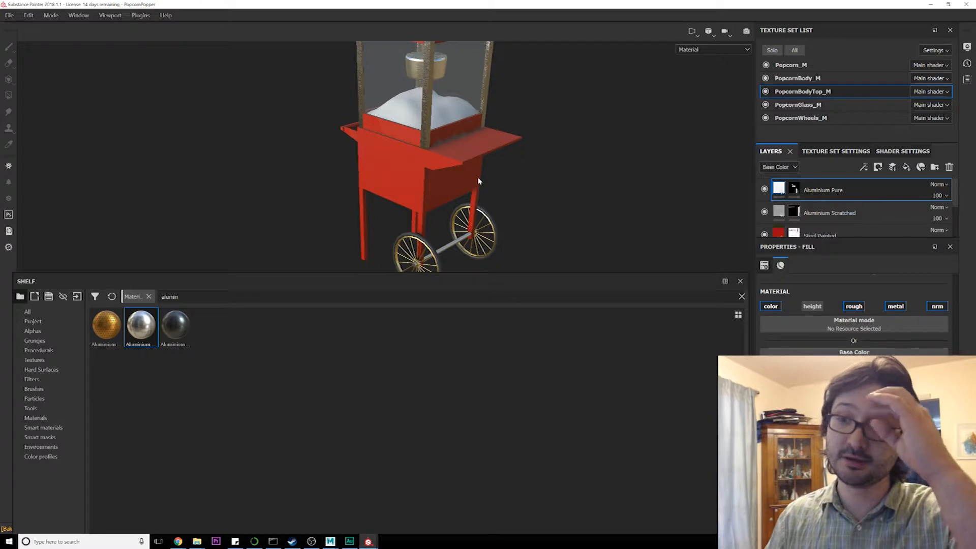
pyautogui.keyDown('alt'); pyautogui.moveTo(449, 172); pyautogui.dragTo(466, 232, button='middle'); pyautogui.keyUp('alt')
pyautogui.keyDown('alt'); pyautogui.moveTo(465, 232); pyautogui.dragTo(505, 192); pyautogui.keyUp('alt')
pyautogui.keyDown('alt'); pyautogui.moveTo(505, 191); pyautogui.dragTo(559, 280, button='right'); pyautogui.keyUp('alt')
pyautogui.keyDown('alt'); pyautogui.moveTo(560, 265); pyautogui.dragTo(539, 169); pyautogui.keyUp('alt')
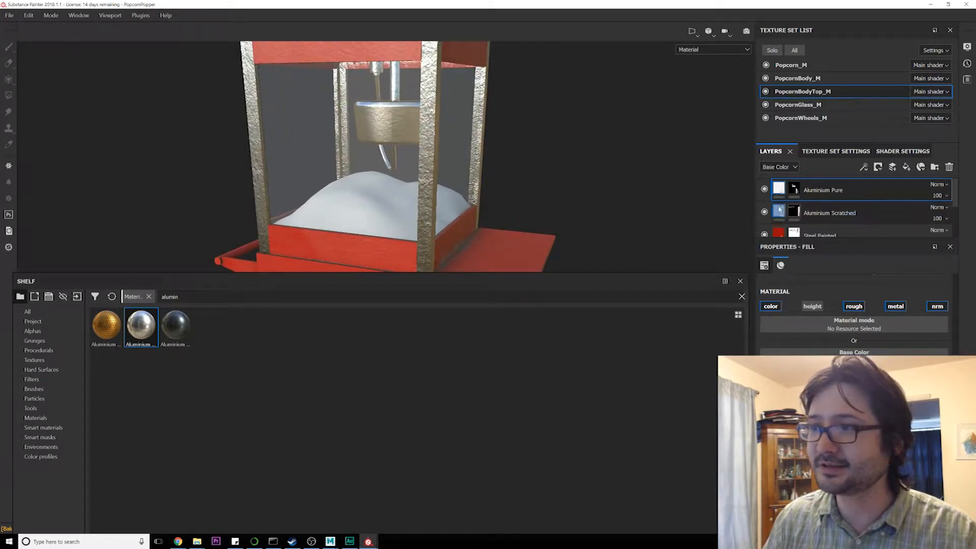
pyautogui.scroll(-1, 775, 211)
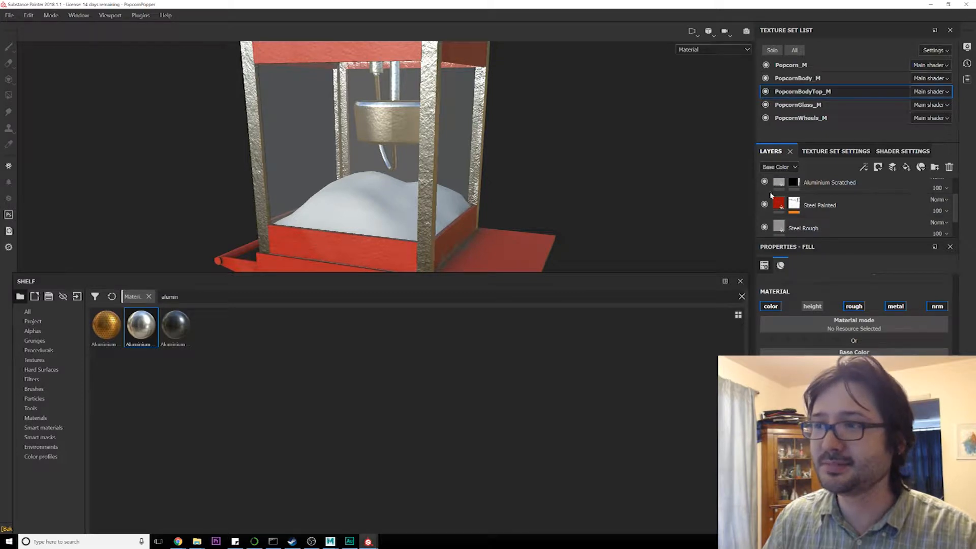
pyautogui.click(764, 183)
pyautogui.click(764, 183)
pyautogui.scroll(1, 765, 185)
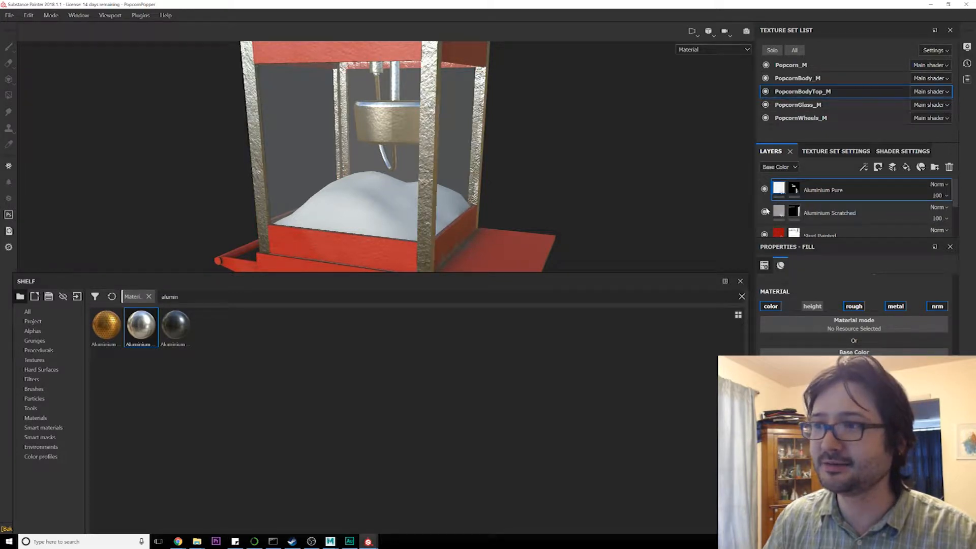
pyautogui.click(765, 213)
pyautogui.click(765, 213)
# Step: Review the Aluminium Scratched layer's scratch parameters and replace its material with Aluminium Pure
pyautogui.click(801, 214)
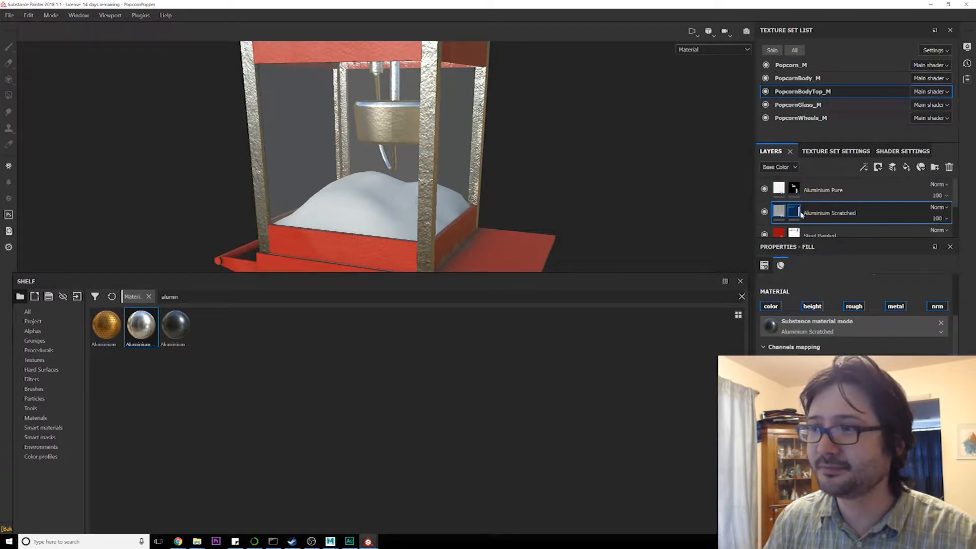
pyautogui.scroll(-5, 854, 315)
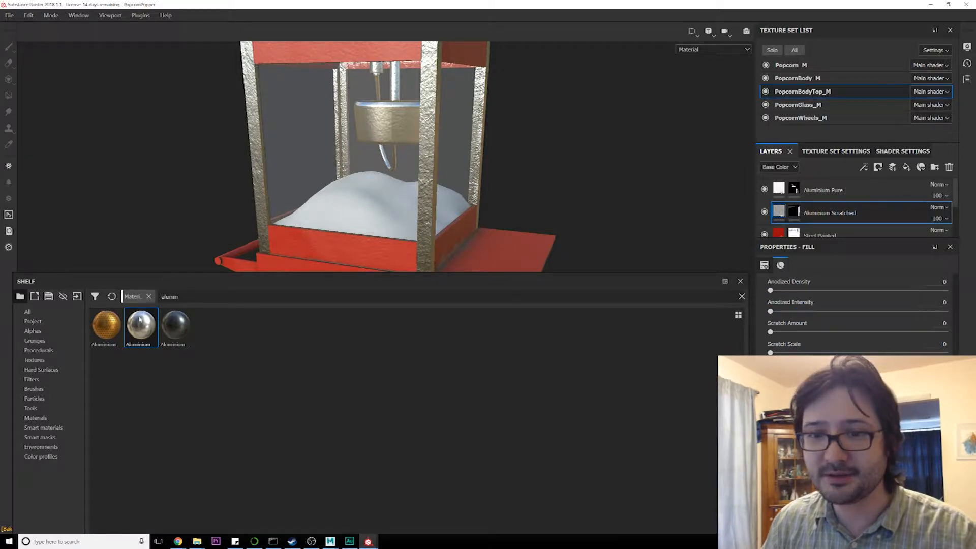
pyautogui.click(152, 331)
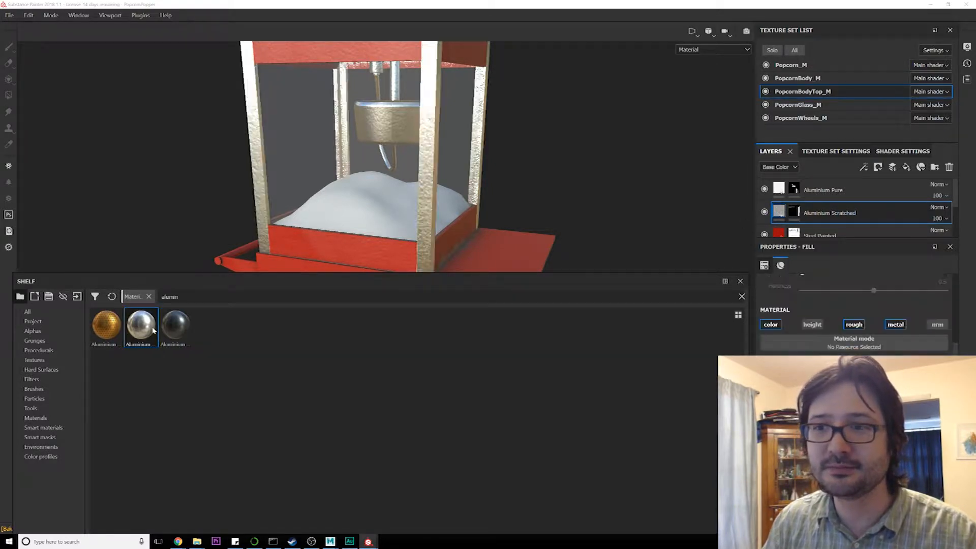
# Step: Check the posts' new metal and the layer's UV settings, and bring up the popcorn cart reference photo
pyautogui.keyDown('alt'); pyautogui.moveTo(568, 179); pyautogui.dragTo(458, 199); pyautogui.keyUp('alt')
pyautogui.scroll(-1, 824, 203)
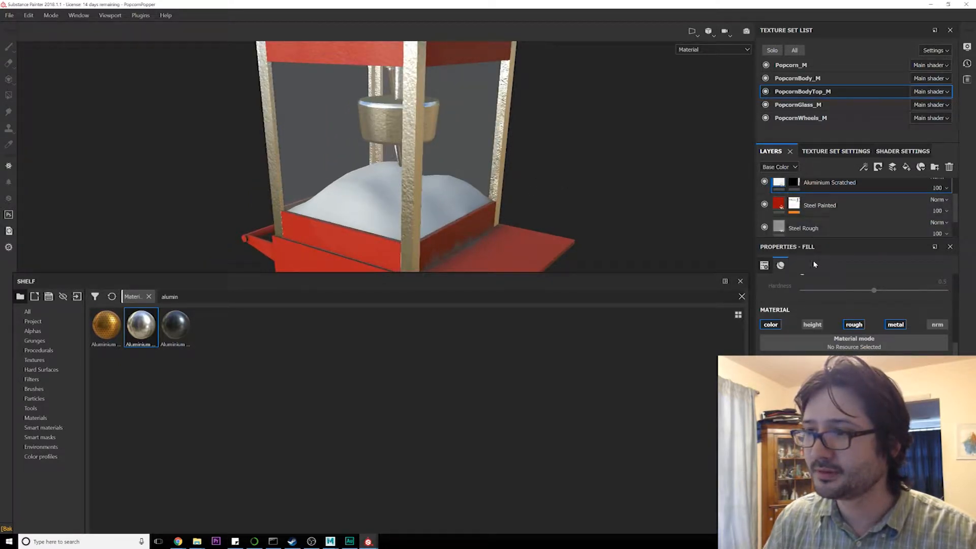
pyautogui.scroll(1, 821, 282)
pyautogui.scroll(3, 822, 312)
pyautogui.keyDown('alt'); pyautogui.moveTo(534, 235); pyautogui.dragTo(450, 211); pyautogui.keyUp('alt')
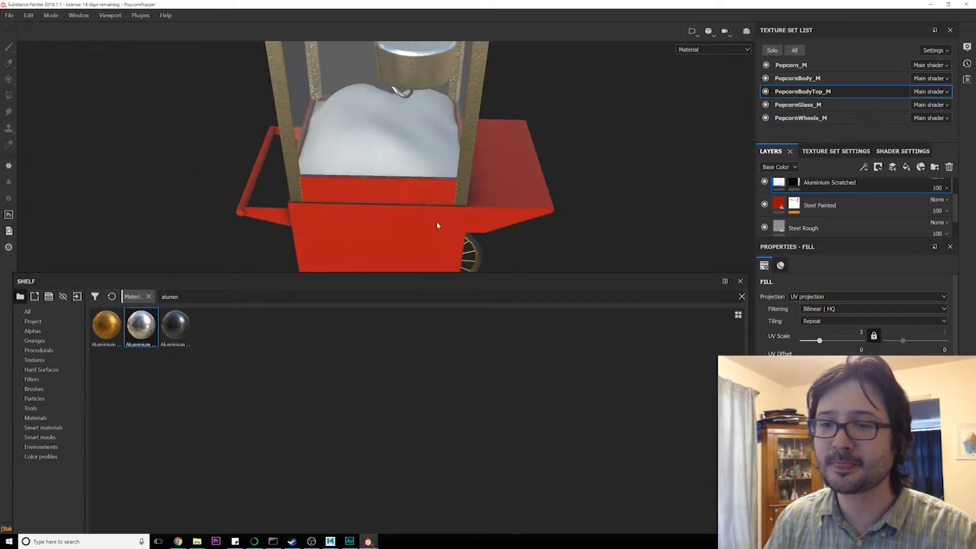
pyautogui.click(203, 518)
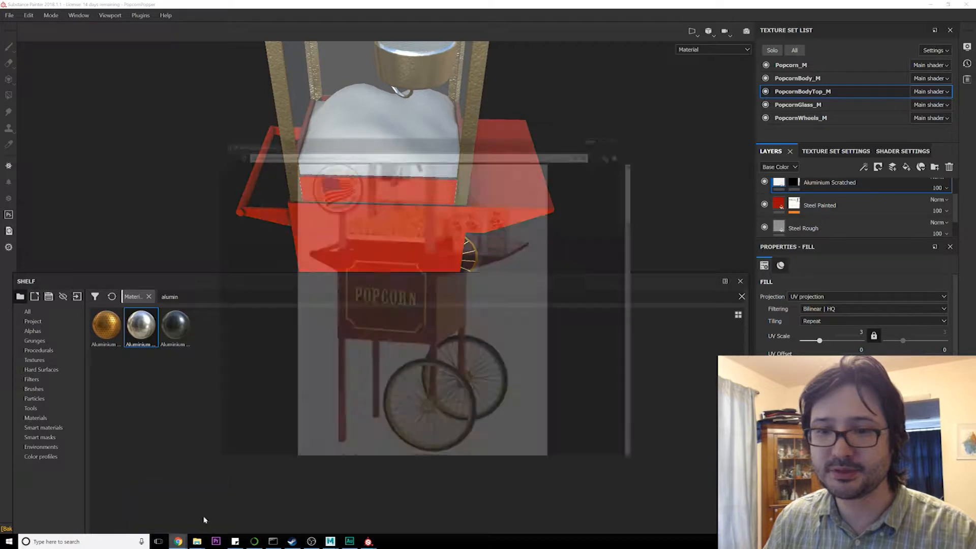
# Step: Search the web for "popcorn" images and maximize the browser window
pyautogui.click(402, 68)
pyautogui.write('popcorn')
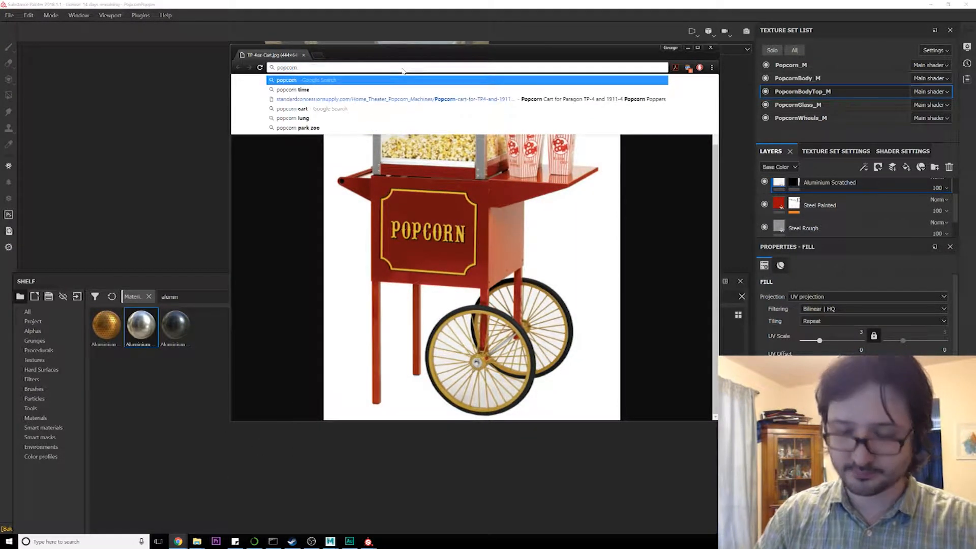
pyautogui.press('Return')
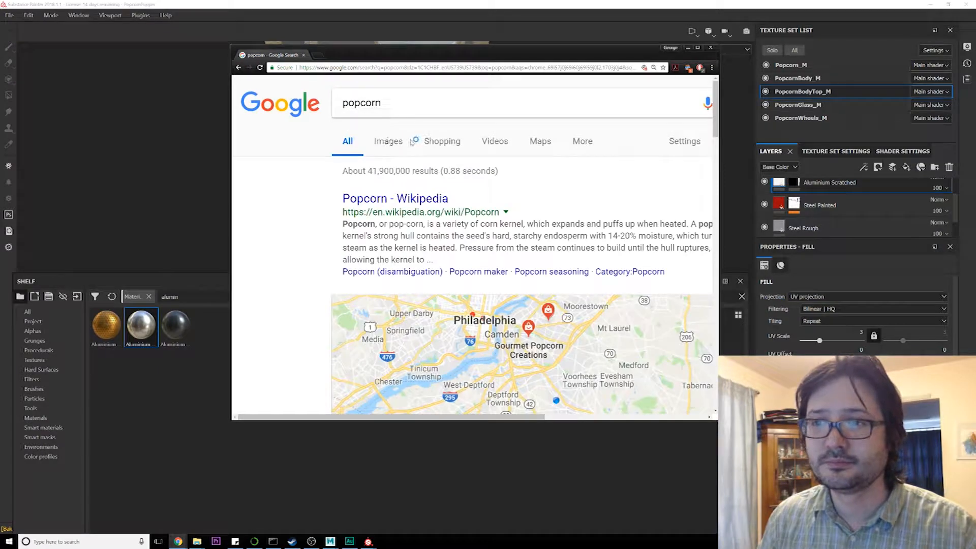
pyautogui.click(393, 142)
pyautogui.press('super+Up')
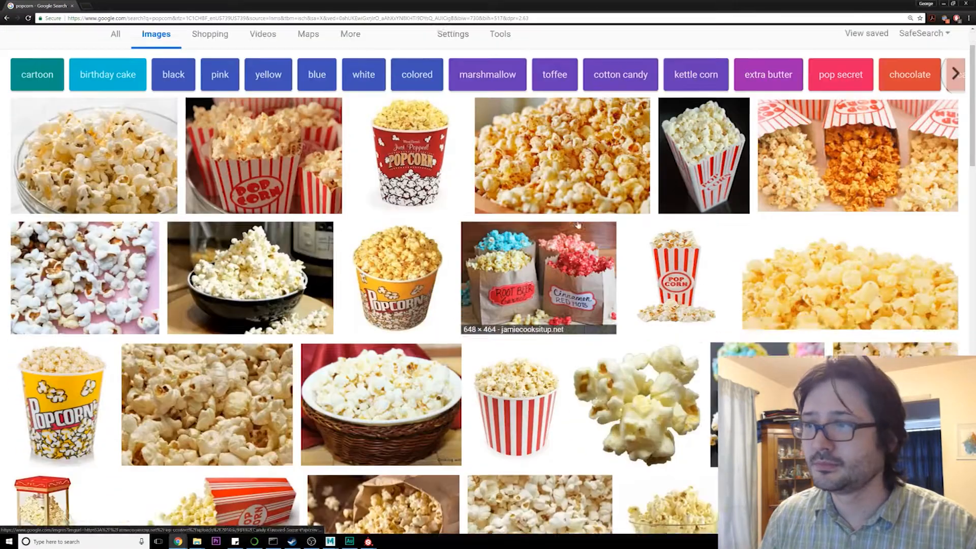
# Step: Browse the popcorn image results for close-up photos usable as a texture and preview two tightly filled popcorn close-ups
pyautogui.scroll(-5, 578, 225)
pyautogui.scroll(-3, 567, 241)
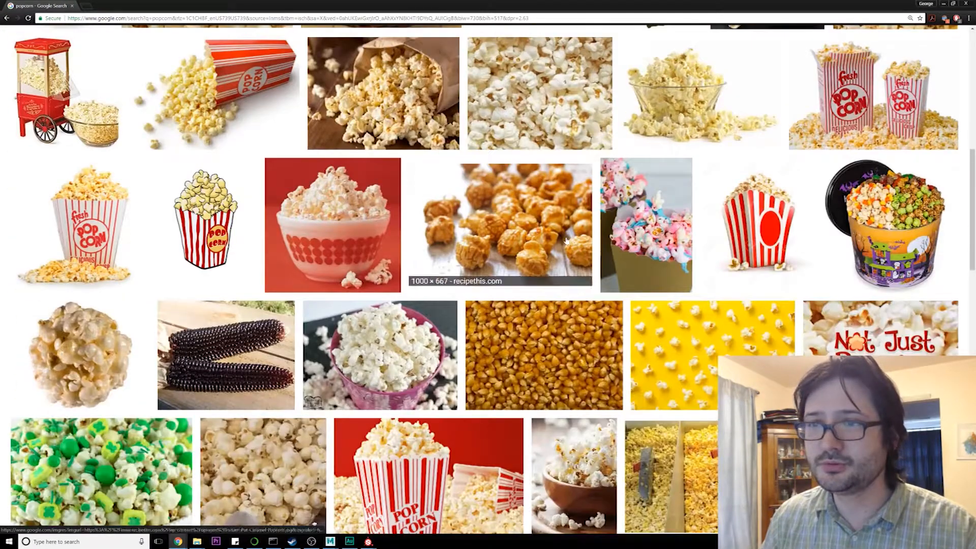
pyautogui.scroll(-5, 567, 241)
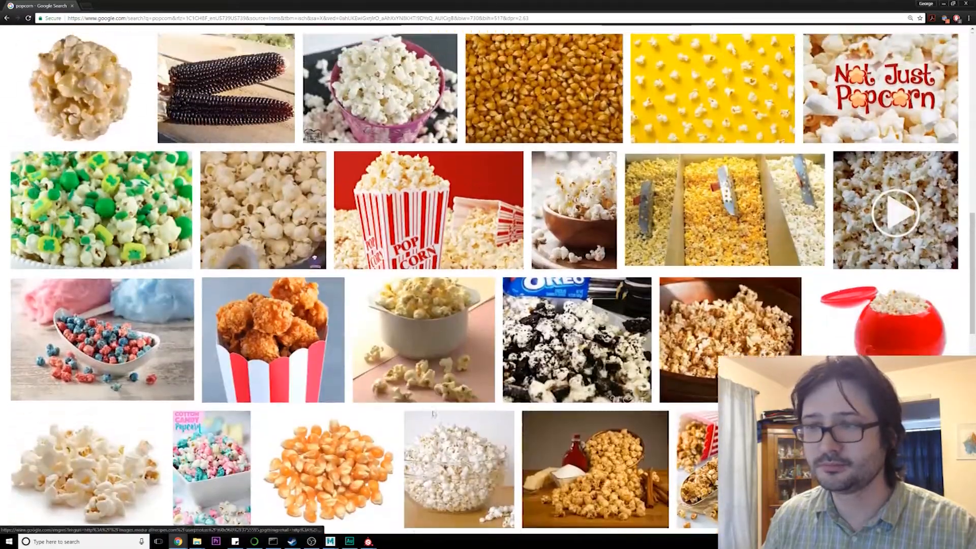
pyautogui.scroll(-14, 433, 414)
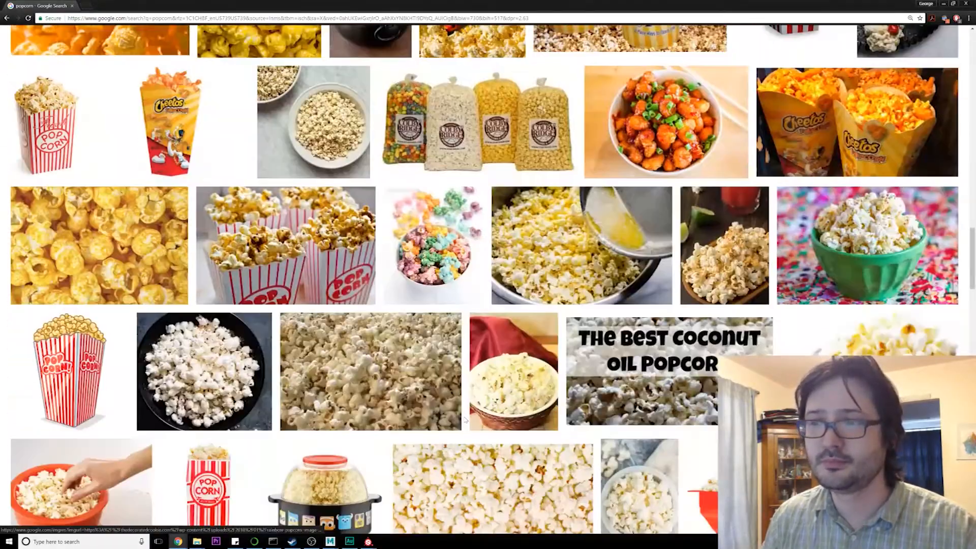
pyautogui.scroll(-5, 465, 420)
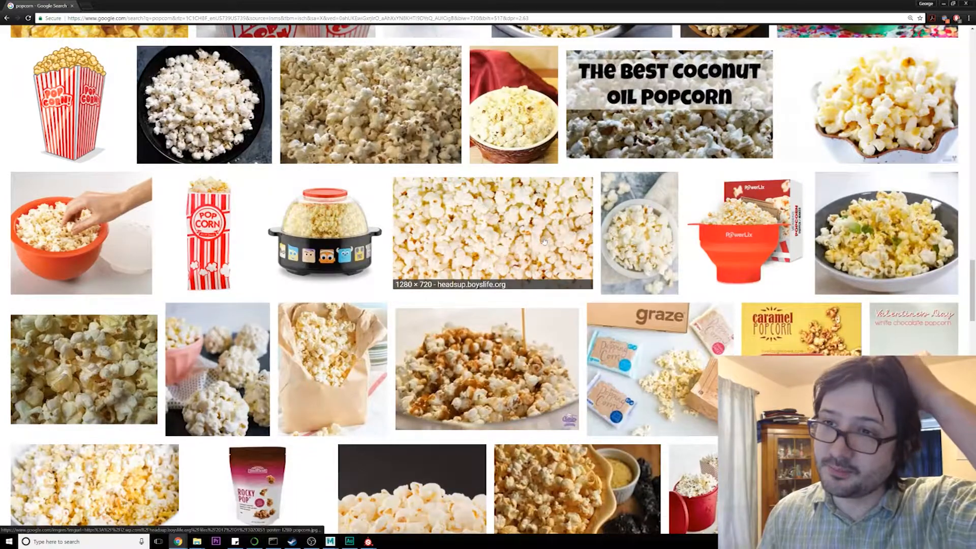
pyautogui.scroll(-11, 537, 243)
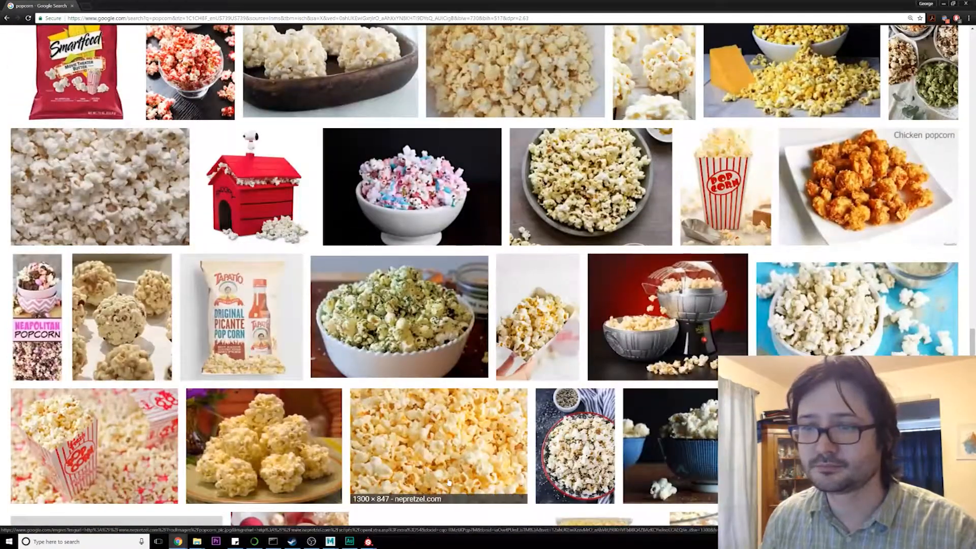
pyautogui.click(438, 445)
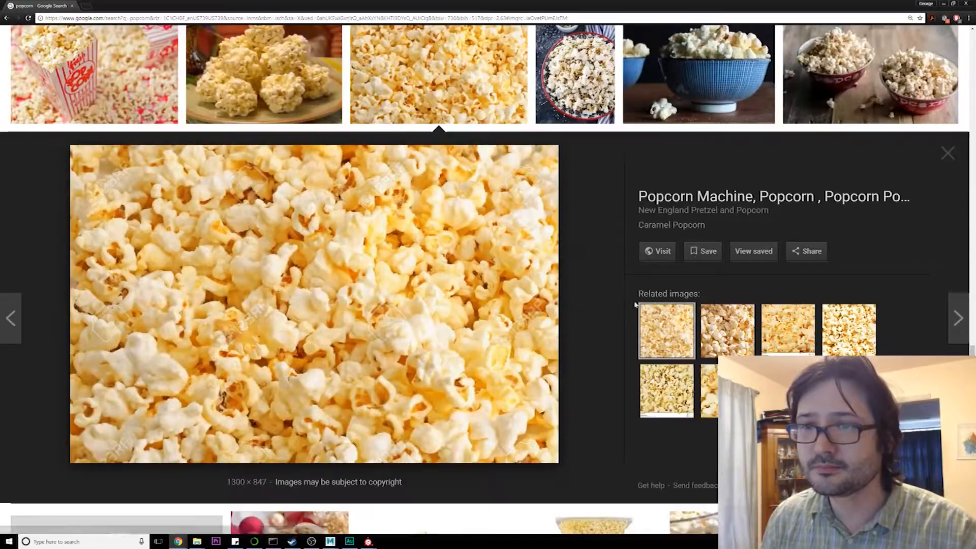
pyautogui.click(727, 330)
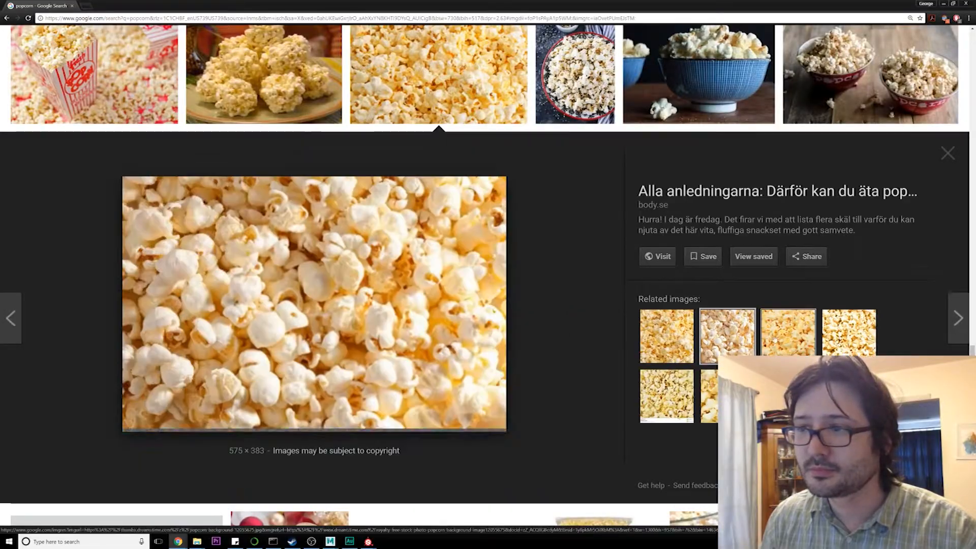
pyautogui.click(955, 154)
# Step: Narrow the image search to "popcorn texture"
pyautogui.scroll(15, 732, 275)
pyautogui.scroll(15, 732, 275)
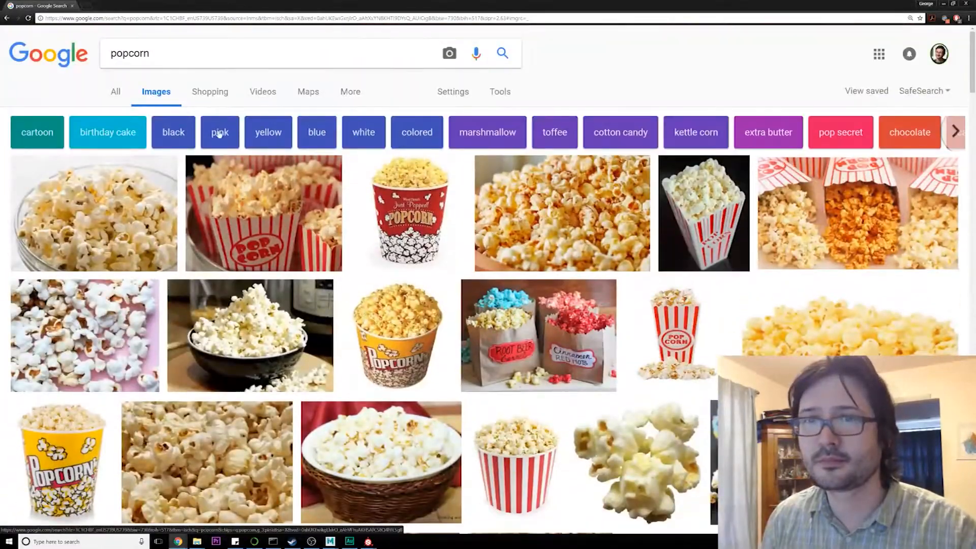
pyautogui.write('texture')
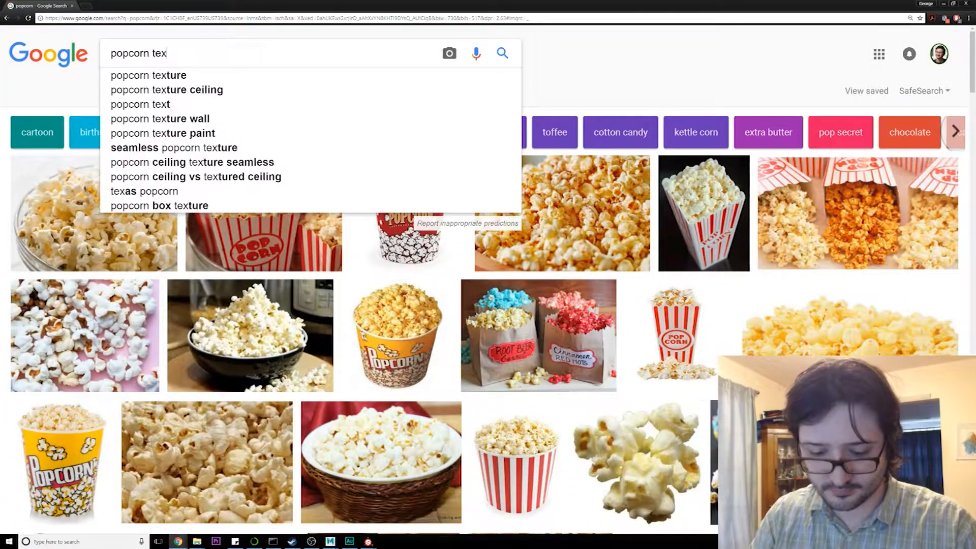
pyautogui.press('Return')
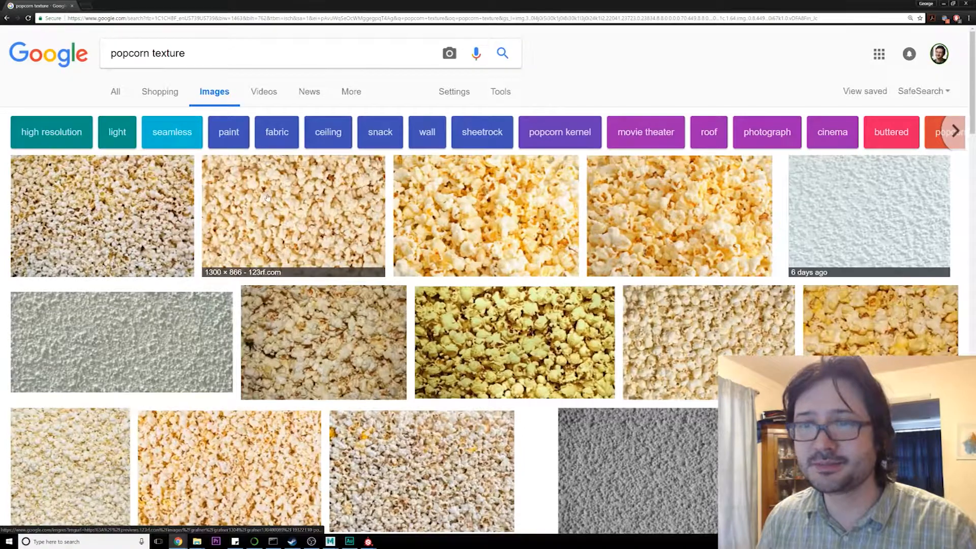
# Step: Preview and compare the first popcorn texture photos, checking their image sizes and sources, and close the preview
pyautogui.click(268, 199)
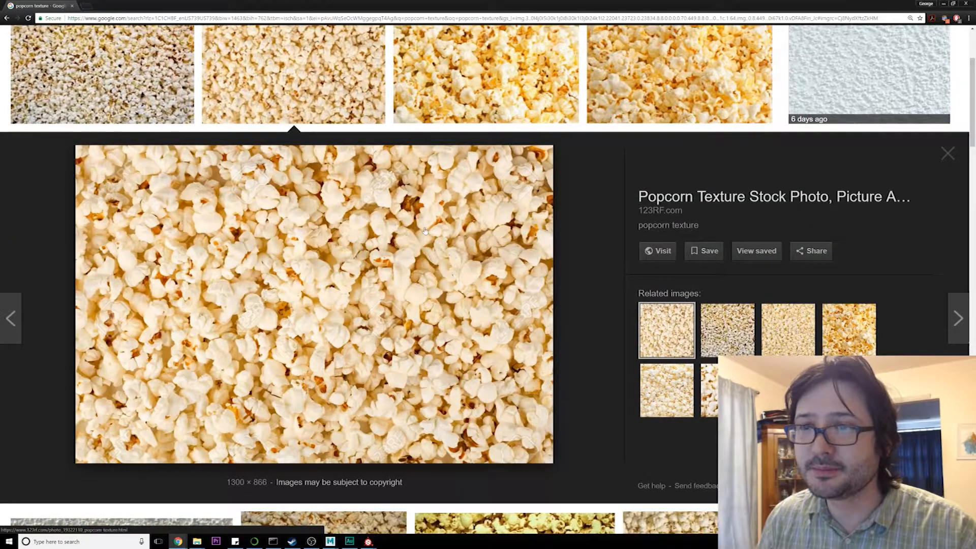
pyautogui.click(476, 116)
pyautogui.press('Left')
pyautogui.press('Left')
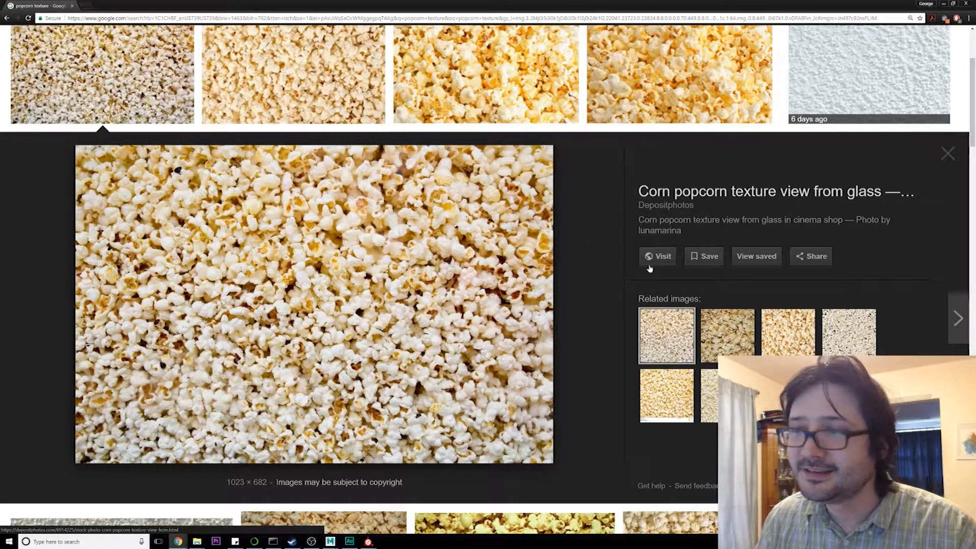
pyautogui.press('Right')
pyautogui.press('Right')
pyautogui.press('Right')
pyautogui.scroll(-3, 824, 75)
pyautogui.scroll(3, 825, 74)
pyautogui.press('Escape')
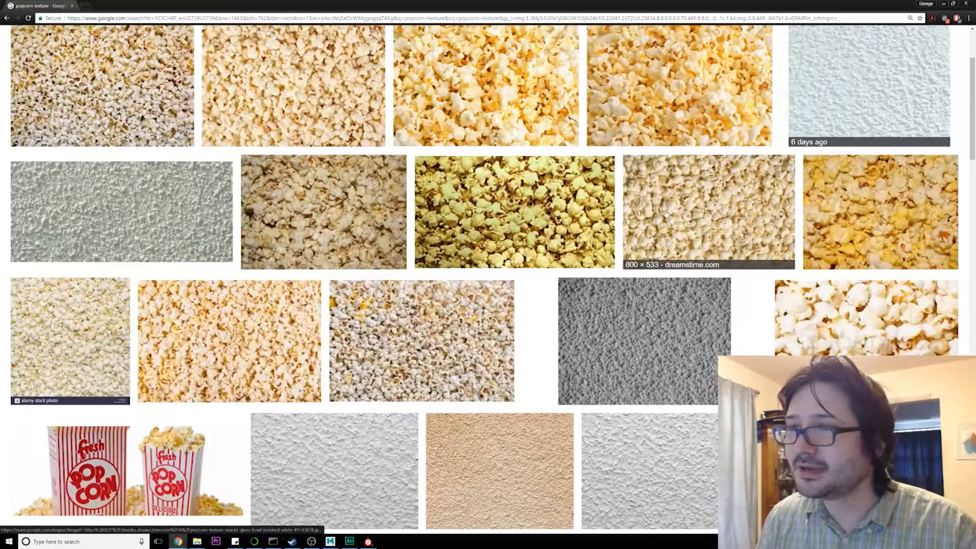
# Step: Browse the remaining popcorn texture results, previewing the Depositphotos and Alamy close-ups, and return to the search field
pyautogui.click(245, 334)
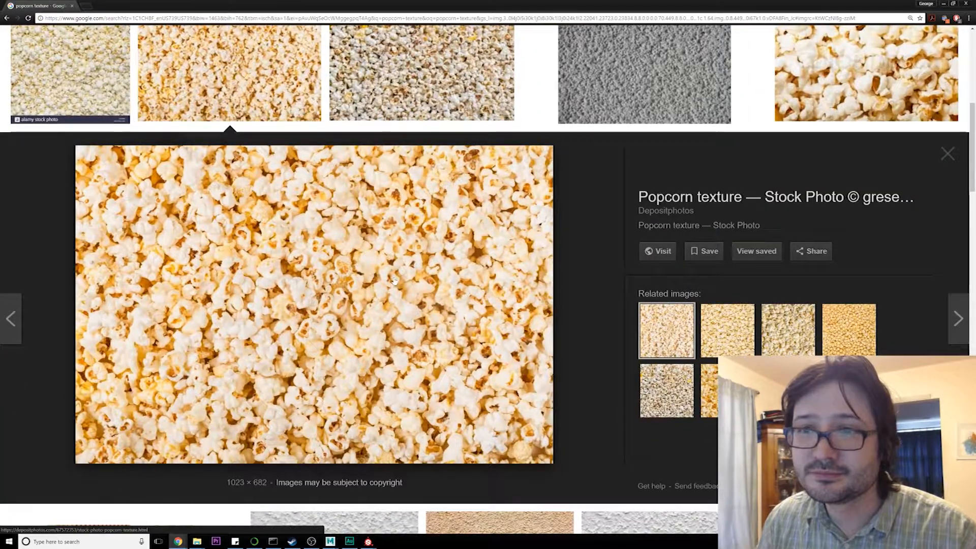
pyautogui.scroll(-9, 451, 100)
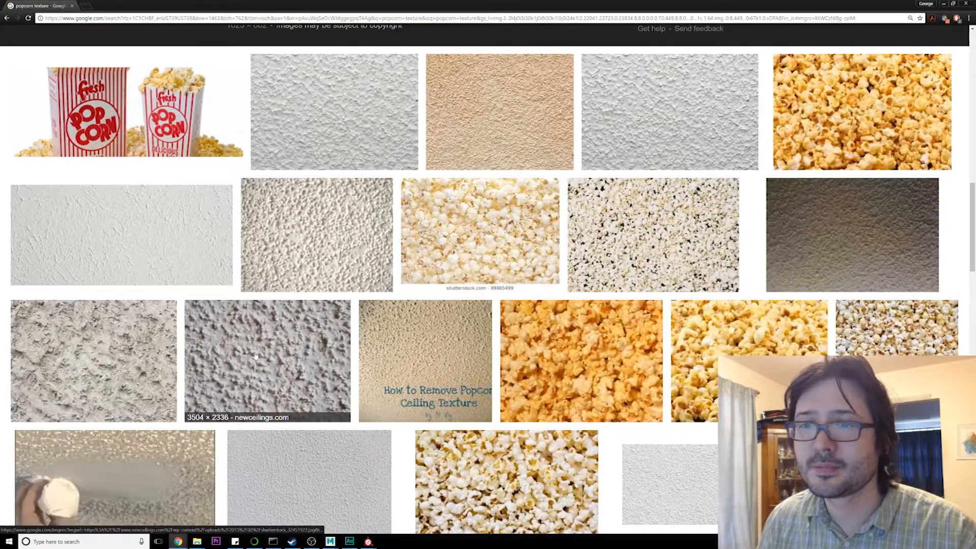
pyautogui.scroll(-3, 432, 305)
pyautogui.scroll(-3, 551, 256)
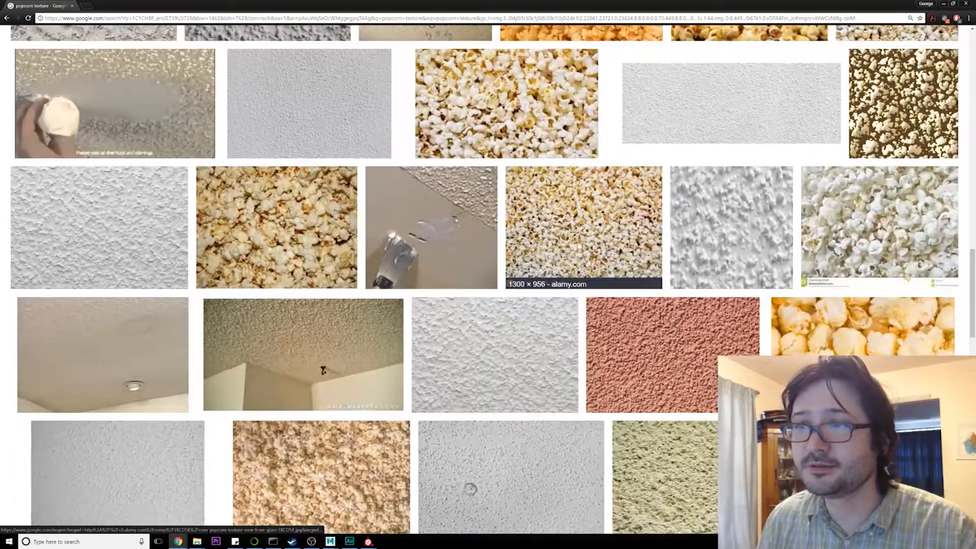
pyautogui.click(573, 247)
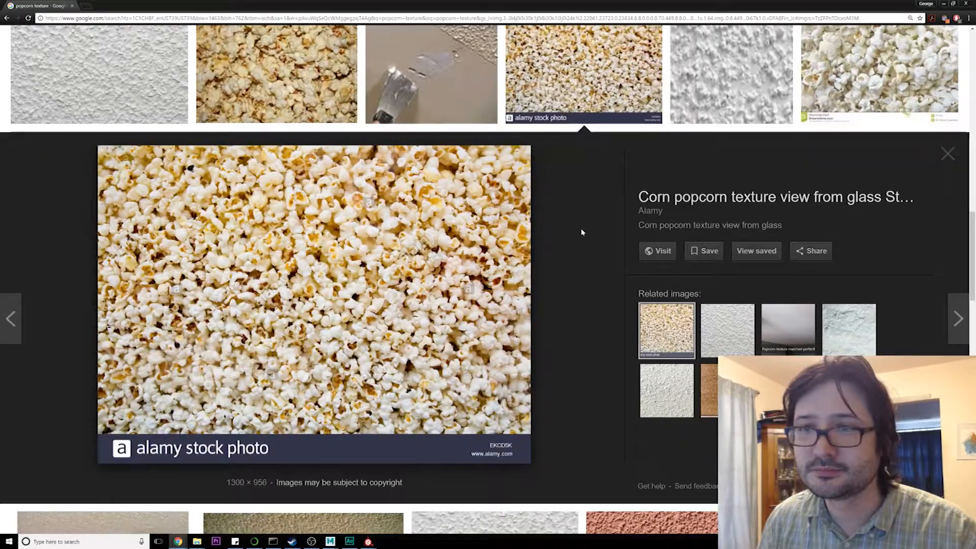
pyautogui.scroll(-10, 581, 239)
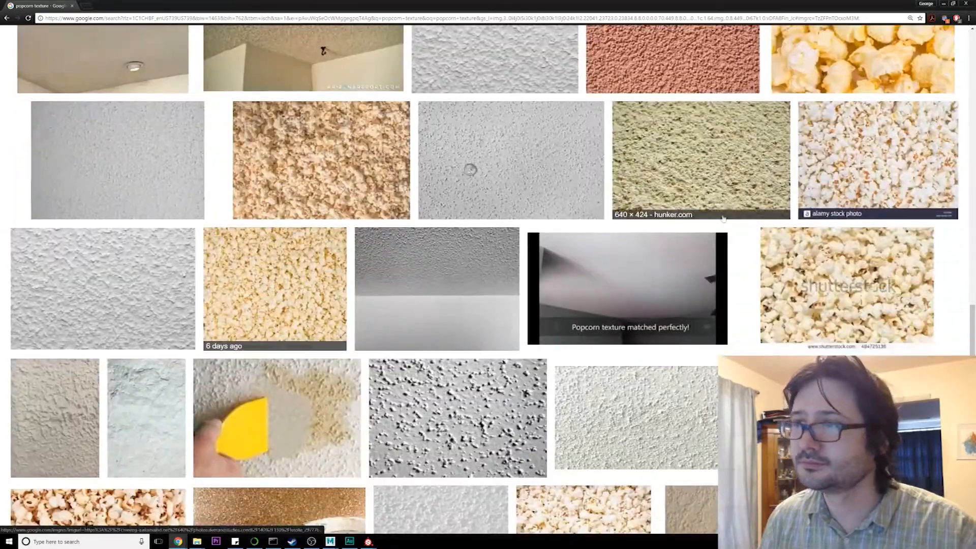
pyautogui.scroll(-4, 627, 290)
pyautogui.scroll(16, 609, 287)
pyautogui.scroll(10, 610, 288)
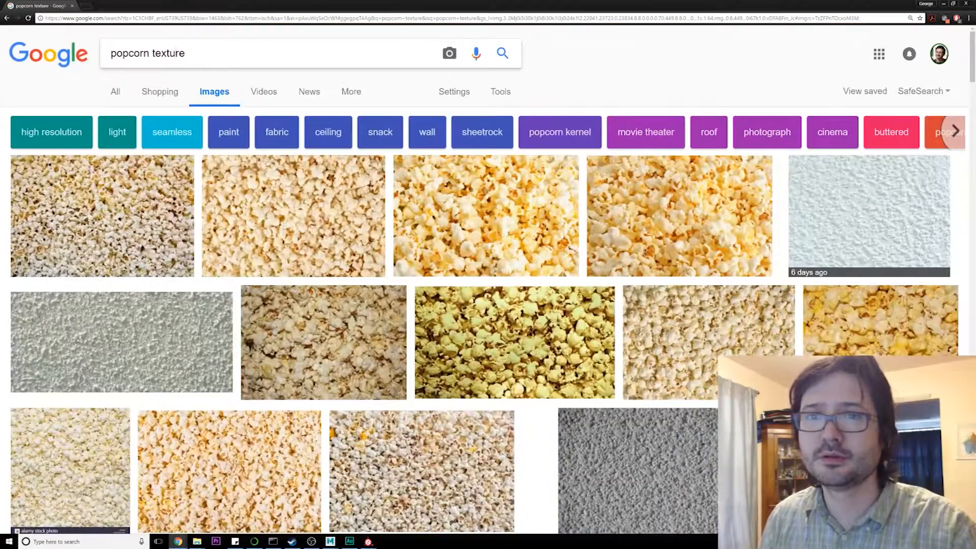
# Step: Broaden the image search back to "popcorn"
pyautogui.press('BackSpace')
pyautogui.press('Return')
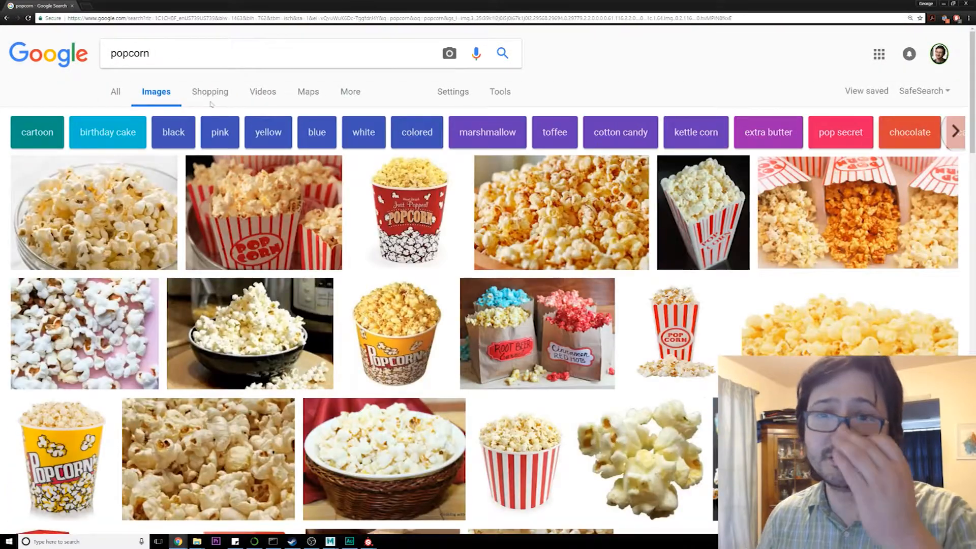
pyautogui.click(471, 91)
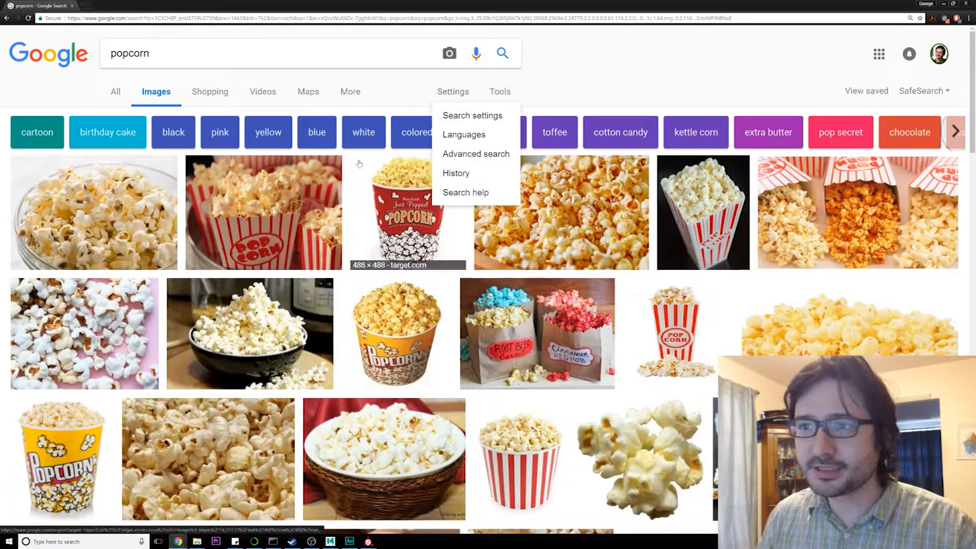
pyautogui.click(457, 117)
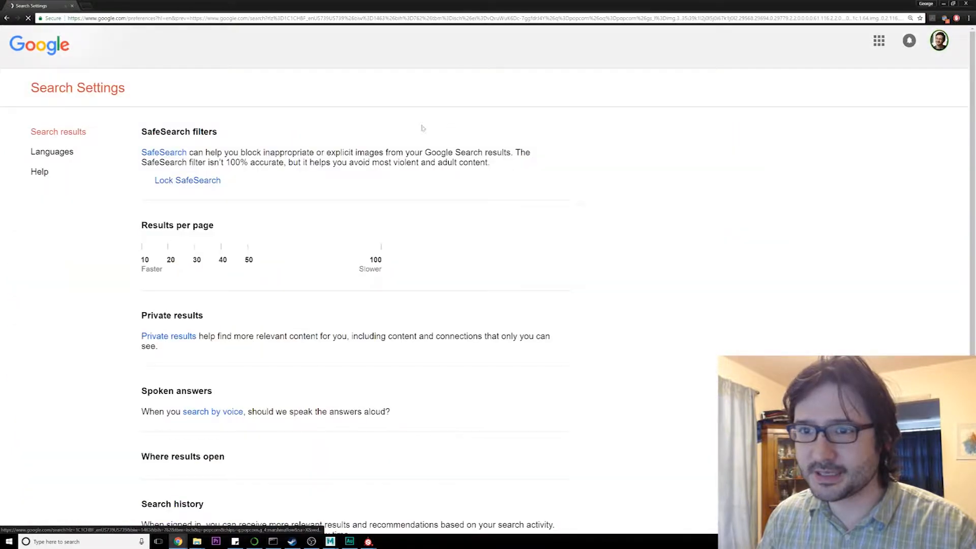
pyautogui.click(6, 18)
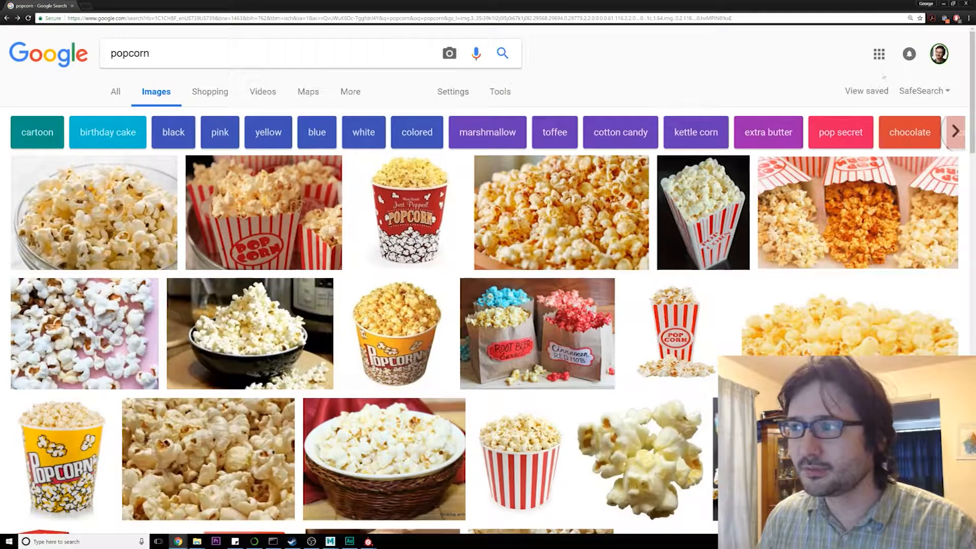
# Step: Filter the popcorn image results to sizes larger than 2 MP (1600×1200)
pyautogui.click(498, 93)
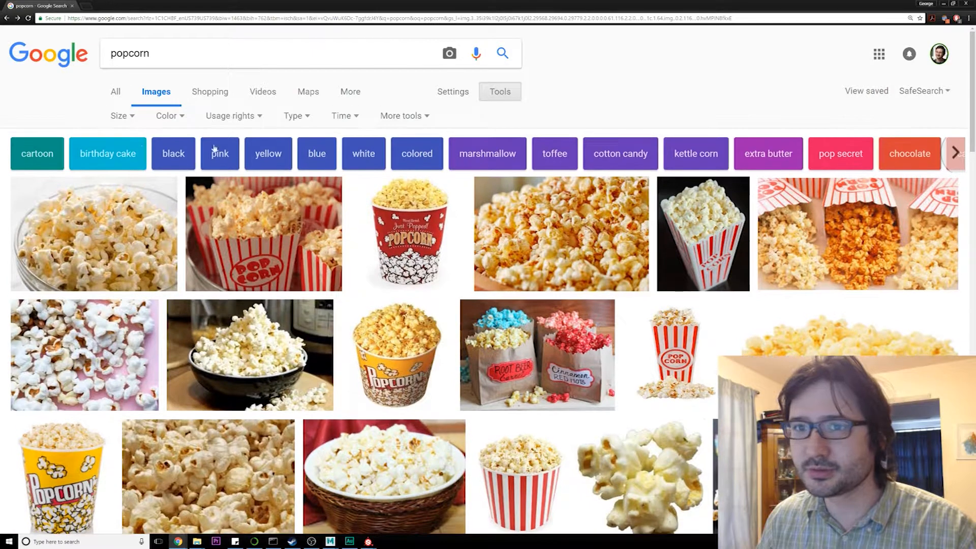
pyautogui.click(132, 117)
pyautogui.moveTo(136, 219)
pyautogui.click(232, 220)
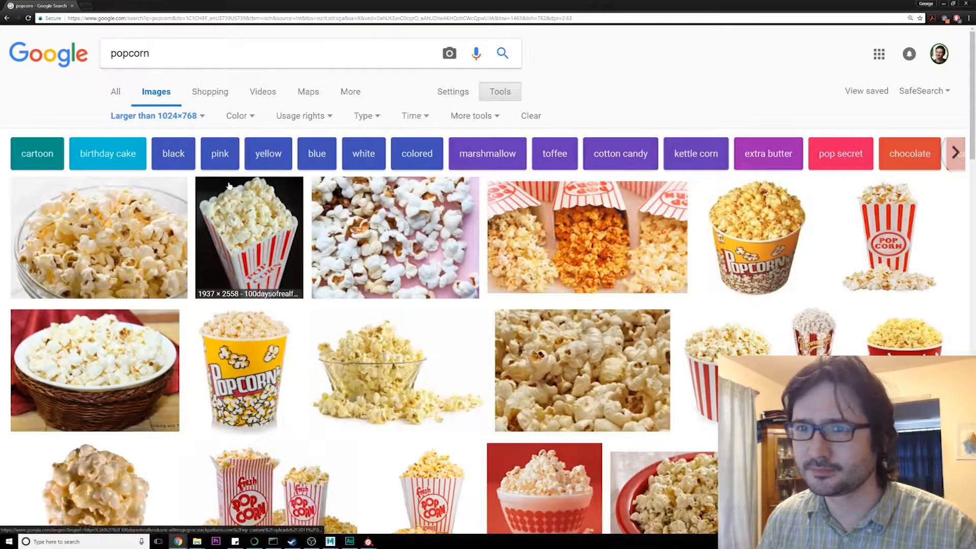
pyautogui.click(183, 116)
pyautogui.moveTo(185, 215)
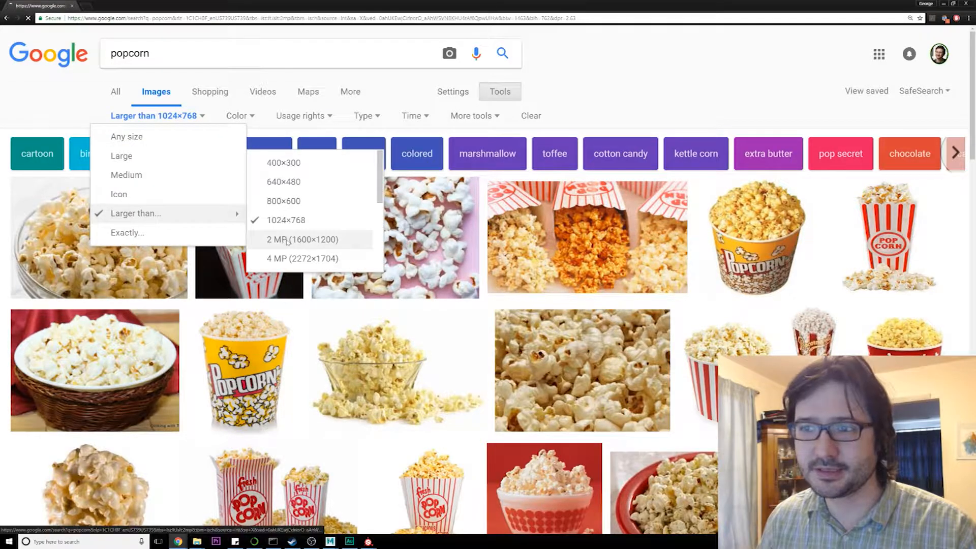
pyautogui.click(278, 240)
# Step: Browse the large popcorn images, preview the Miso Caramel Popcorn photo and visit its source page
pyautogui.scroll(-3, 604, 305)
pyautogui.scroll(-15, 605, 305)
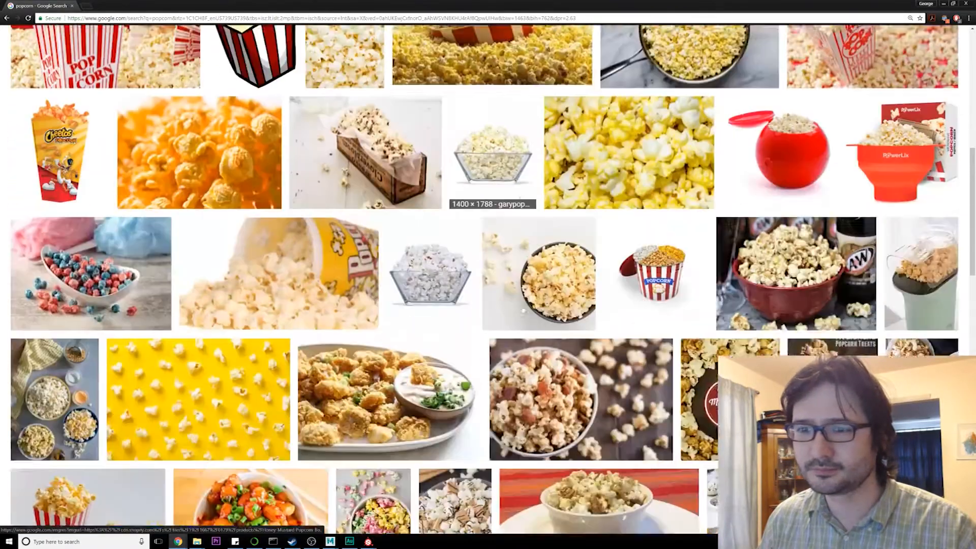
pyautogui.scroll(-7, 509, 308)
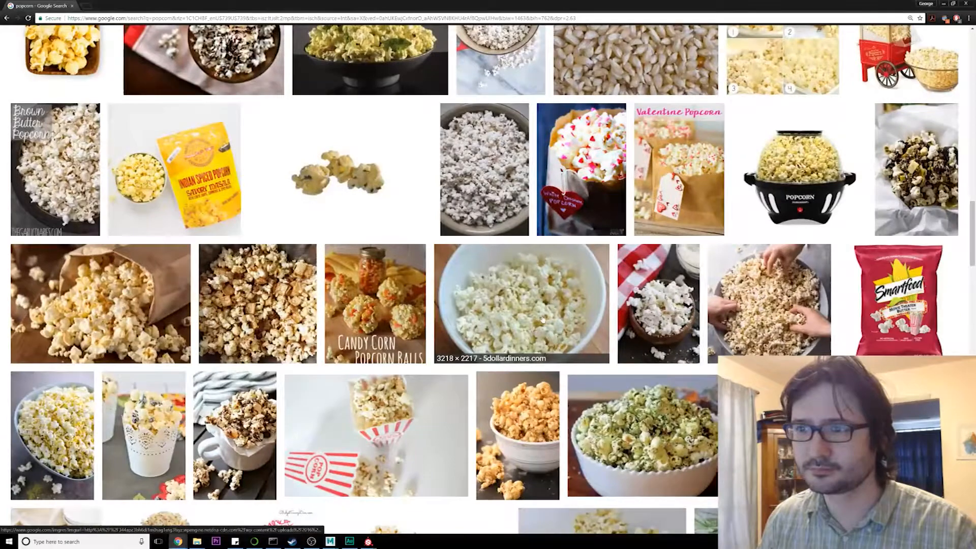
pyautogui.click(509, 233)
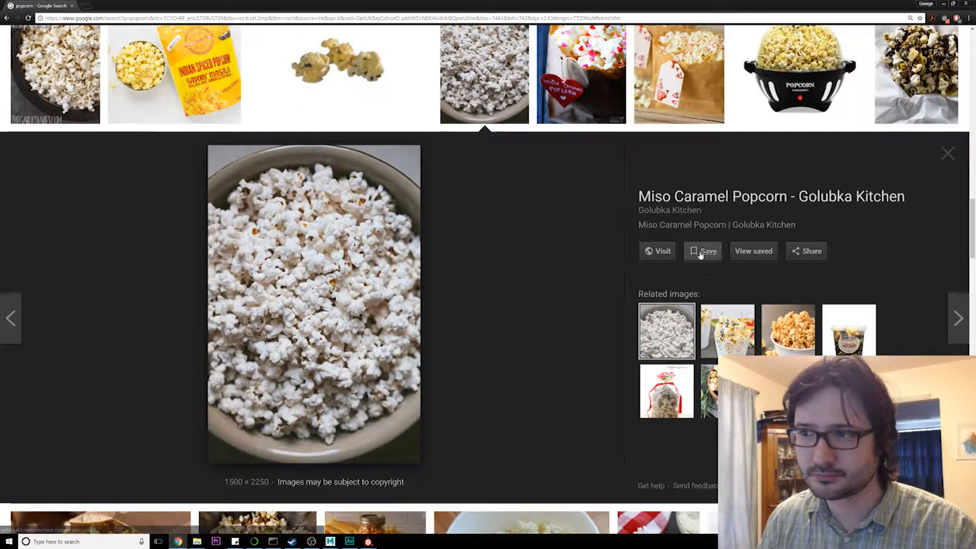
pyautogui.click(662, 252)
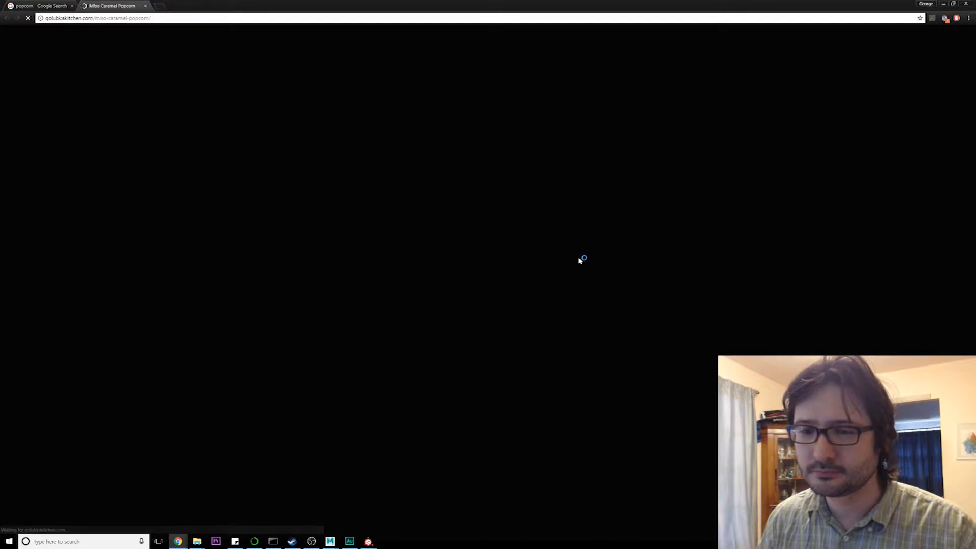
# Step: Find the photo of white popcorn in a bowl on the recipe page and copy the image
pyautogui.scroll(-1, 430, 345)
pyautogui.scroll(-15, 429, 344)
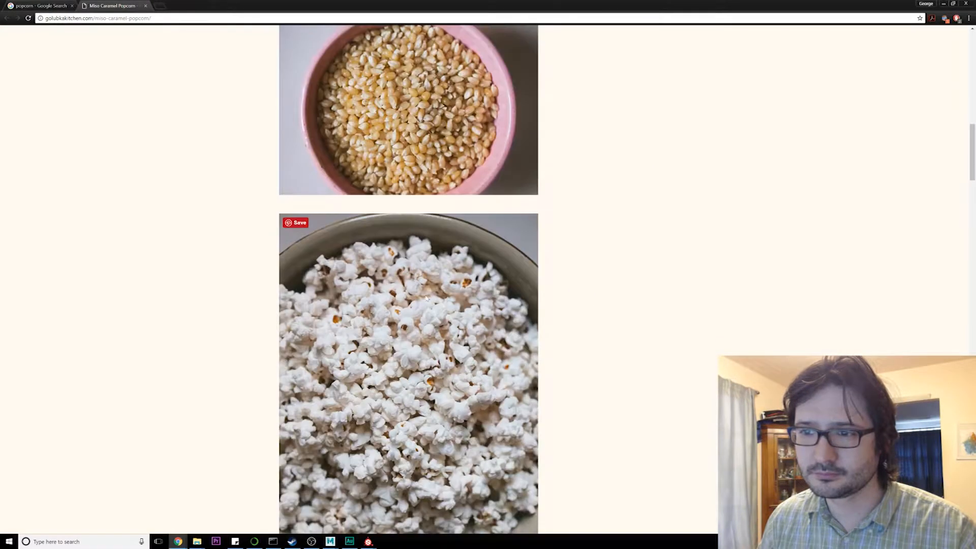
pyautogui.rightClick(409, 257)
pyautogui.click(548, 274)
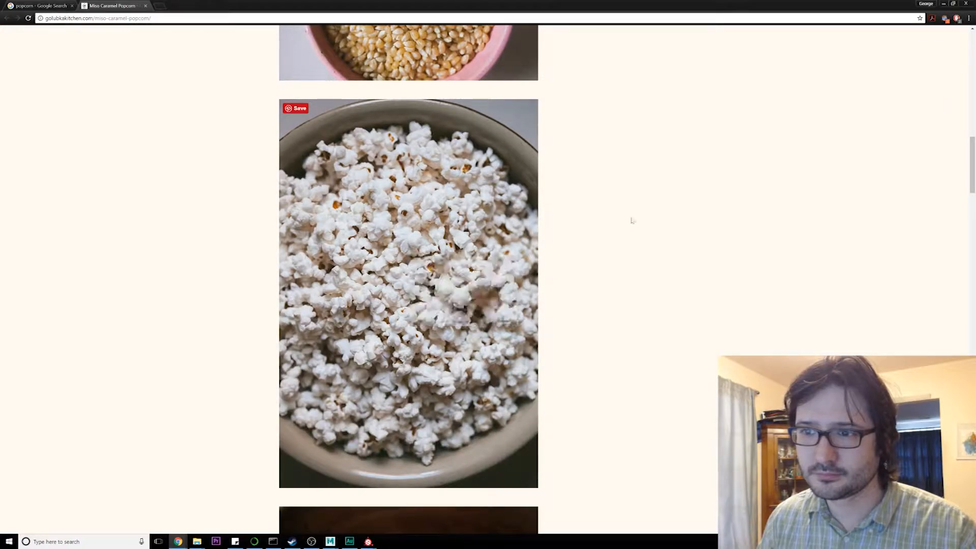
# Step: Leave the browser and launch Adobe Photoshop CC 2017
pyautogui.hotkey('alt', 'Tab')
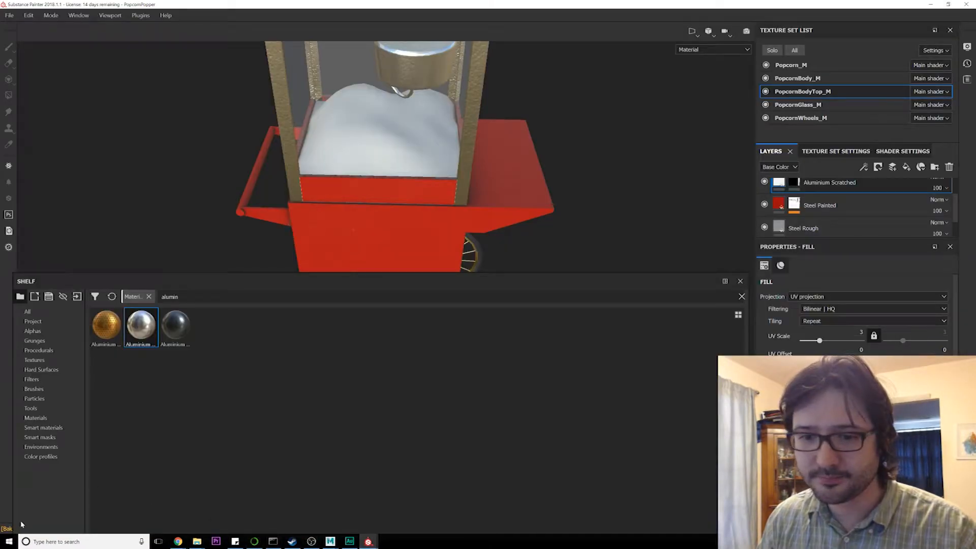
pyautogui.click(9, 541)
pyautogui.write('p')
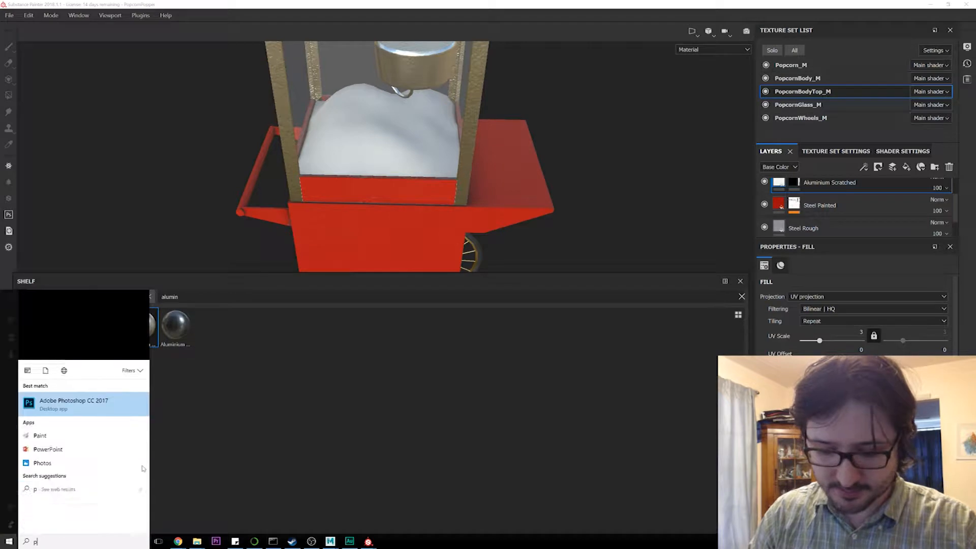
pyautogui.write('hot')
pyautogui.press('Return')
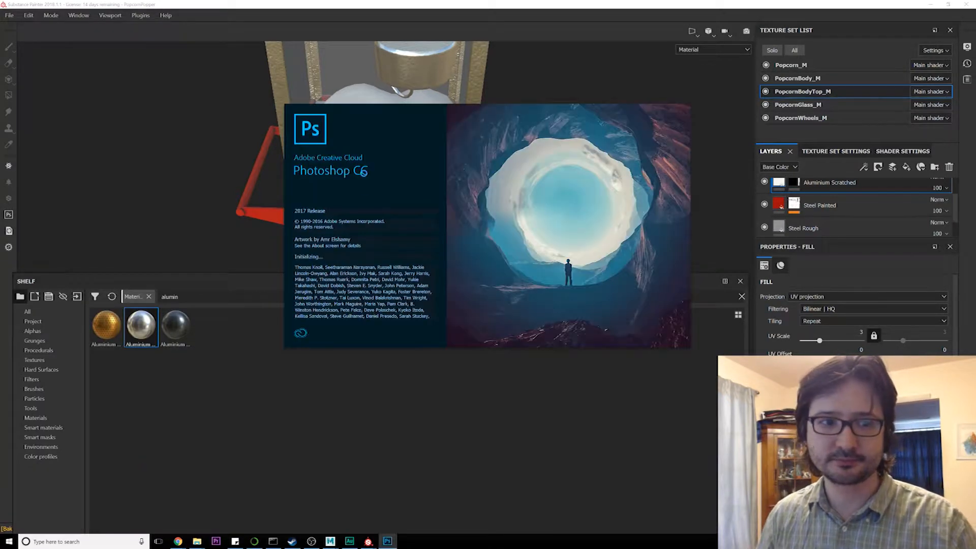
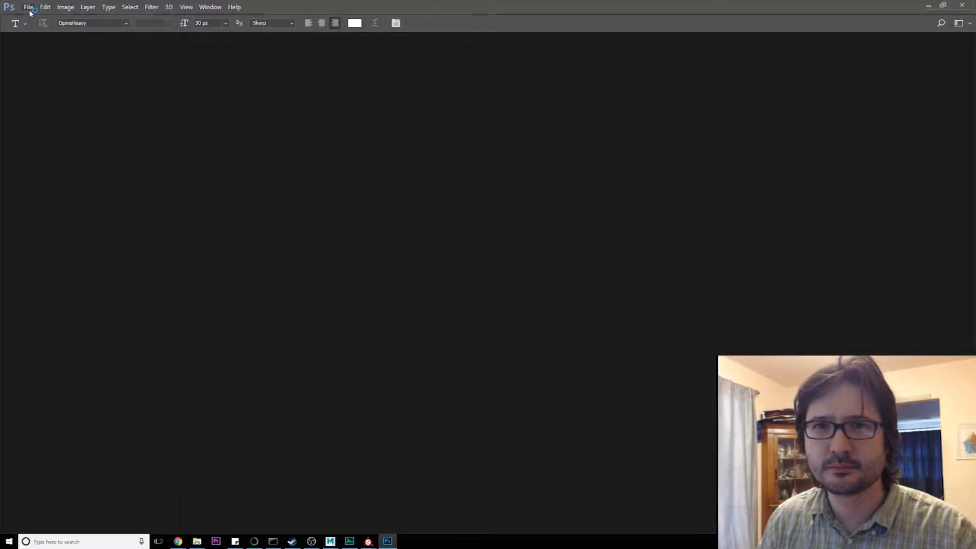
# Step: Create a new 1500 × 2250 px document from the Clipboard preset and paste the copied popcorn photo into it
pyautogui.click(29, 7)
pyautogui.click(29, 7)
pyautogui.click(29, 8)
pyautogui.click(33, 16)
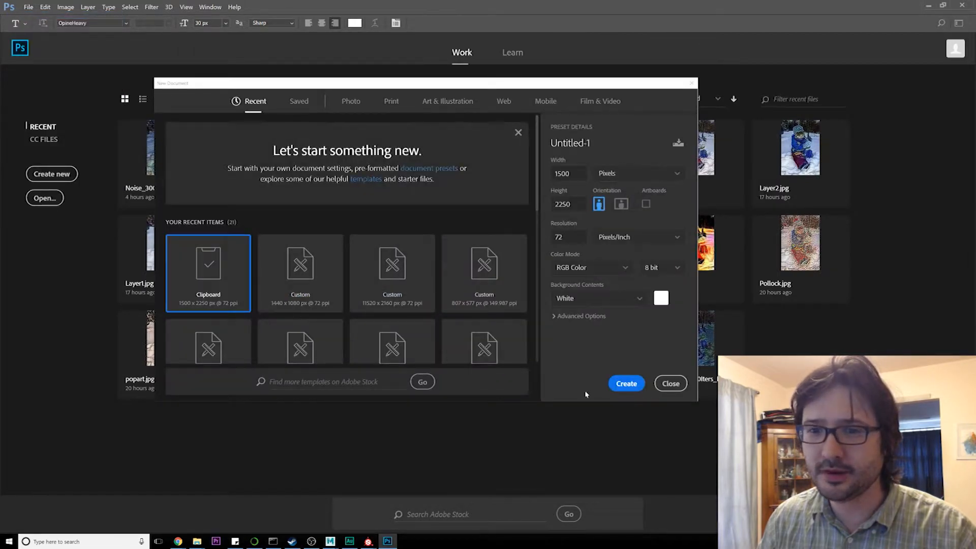
pyautogui.click(625, 383)
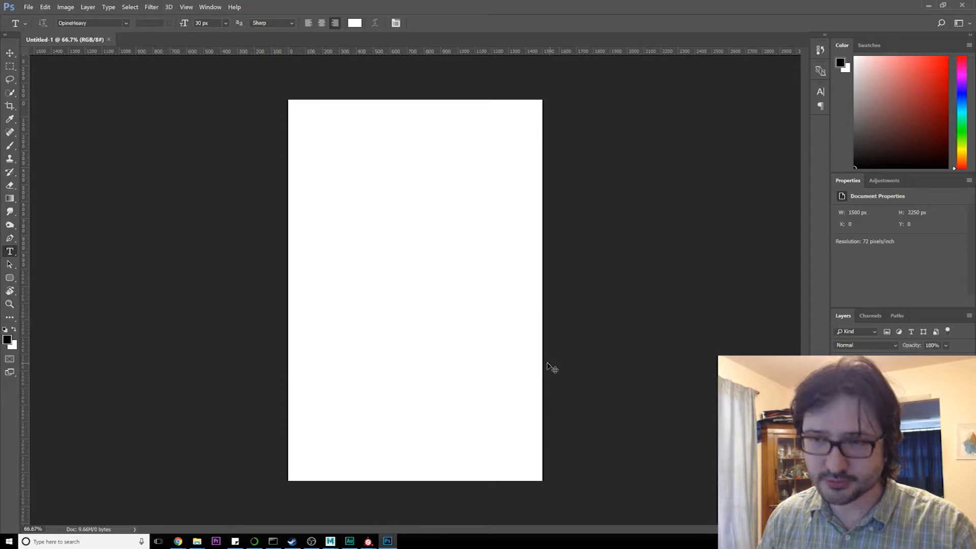
pyautogui.hotkey('ctrl', 'v')
# Step: Crop the bowl's upper and lower rims off the photo, leaving an area of about 1500 × 1848 px
pyautogui.click(10, 106)
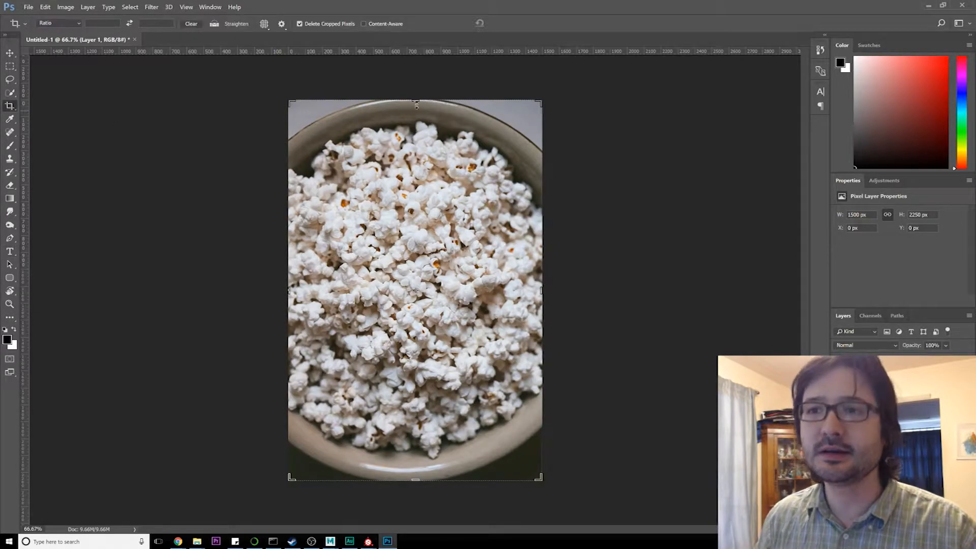
pyautogui.moveTo(417, 101); pyautogui.dragTo(417, 132)
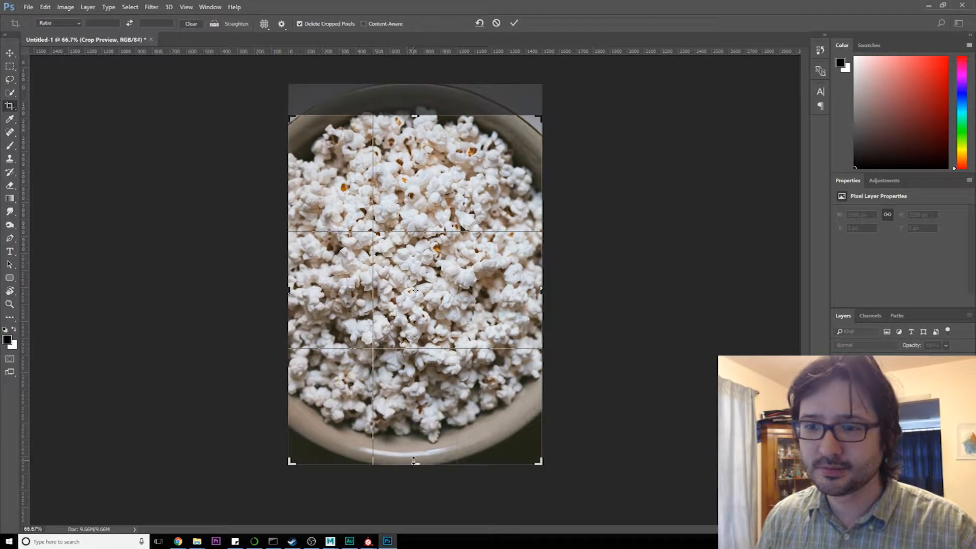
pyautogui.moveTo(415, 462); pyautogui.dragTo(420, 447)
pyautogui.press('Return')
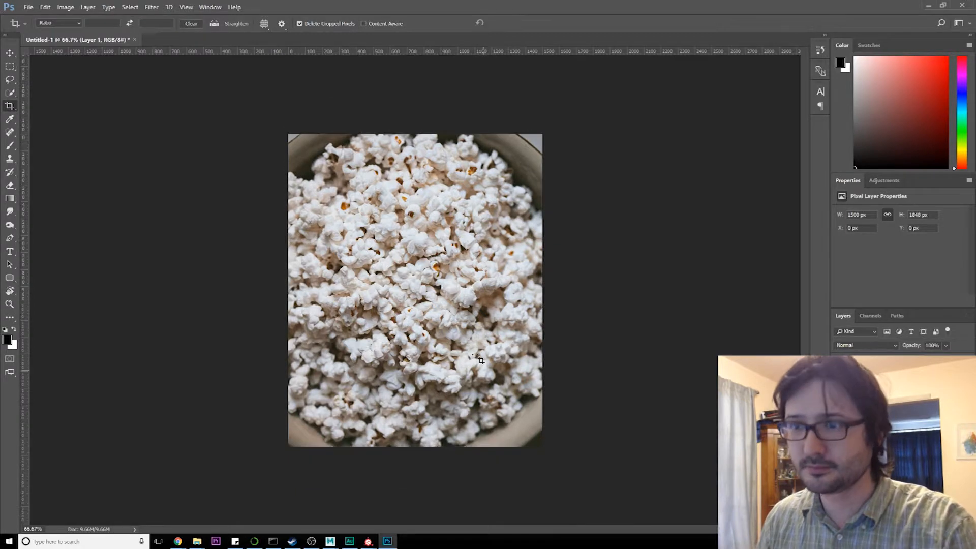
# Step: Replace the remaining bowl edges in all four corners with popcorn using the Content-Aware Spot Healing Brush at size 200
pyautogui.click(10, 93)
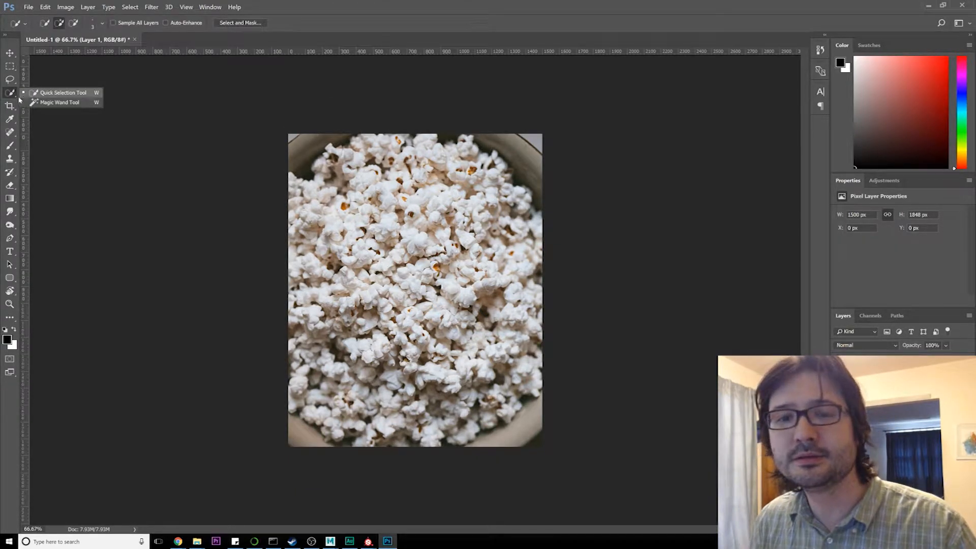
pyautogui.click(10, 120)
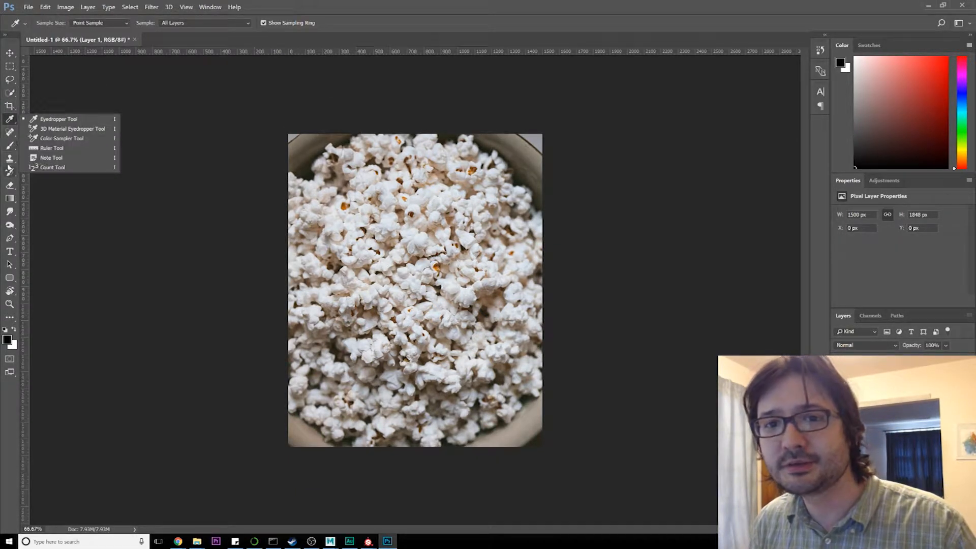
pyautogui.click(10, 159)
pyautogui.click(10, 145)
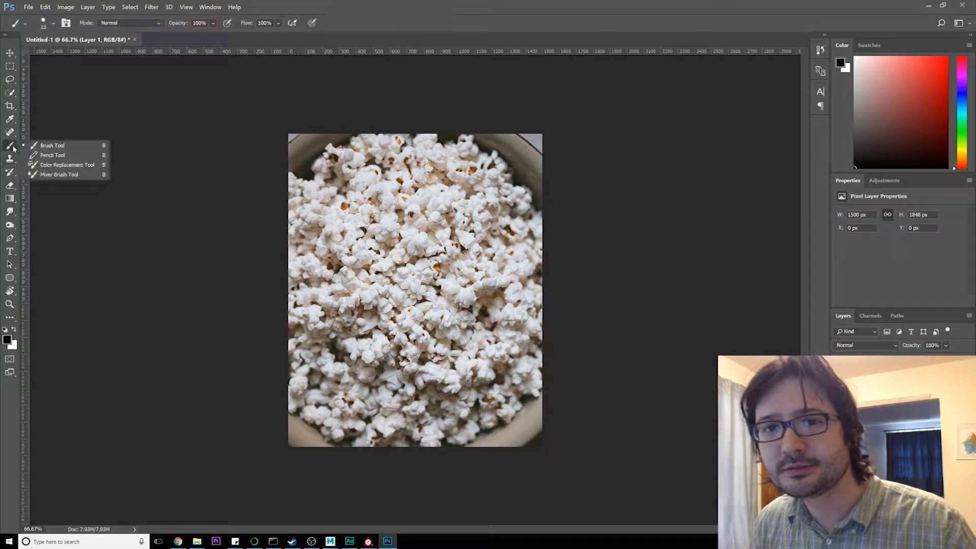
pyautogui.click(9, 132)
pyautogui.click(50, 131)
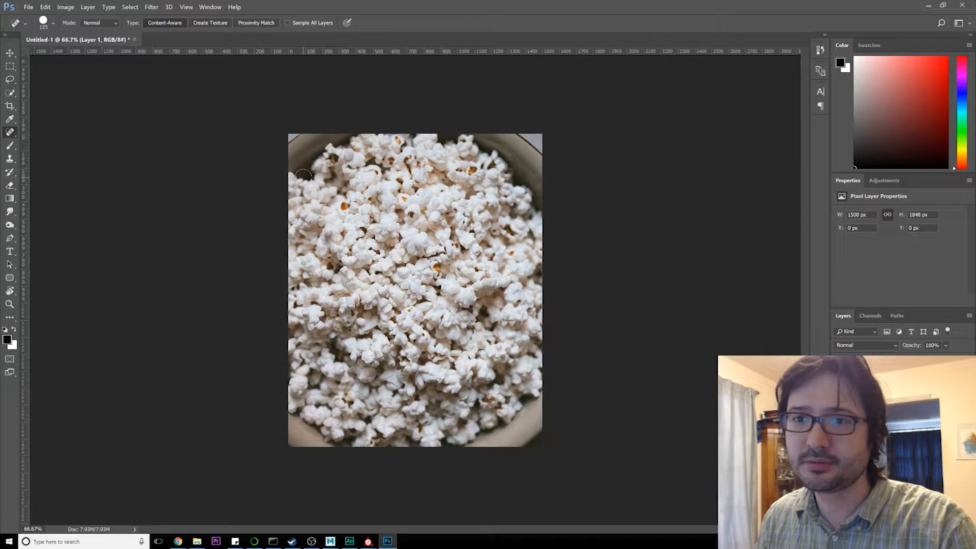
pyautogui.moveTo(306, 173)
pyautogui.mouseDown()
pyautogui.moveTo(346, 135)
pyautogui.moveTo(305, 153)
pyautogui.moveTo(314, 163)
pyautogui.mouseUp()
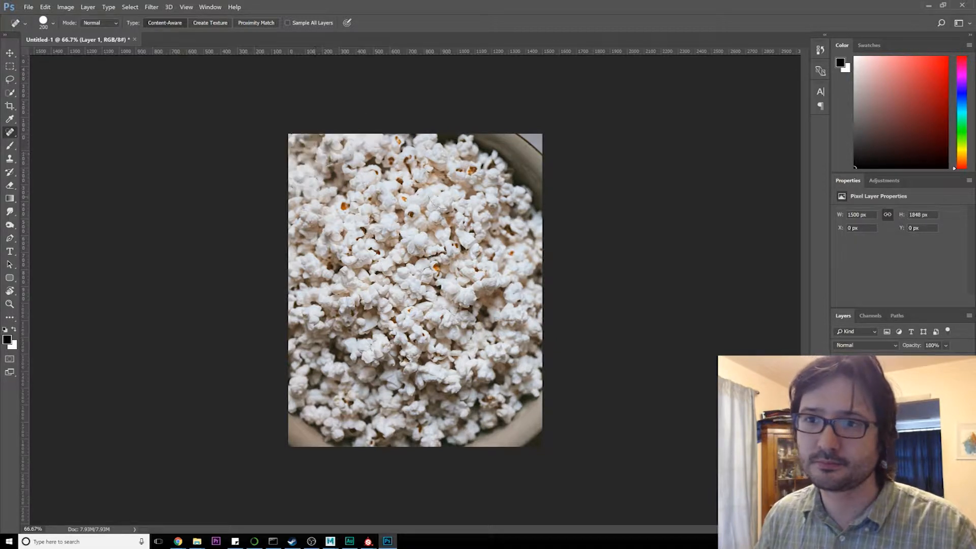
pyautogui.moveTo(416, 135)
pyautogui.mouseDown()
pyautogui.moveTo(465, 134)
pyautogui.moveTo(524, 183)
pyautogui.moveTo(529, 130)
pyautogui.moveTo(556, 254)
pyautogui.moveTo(544, 235)
pyautogui.mouseUp()
pyautogui.moveTo(536, 371)
pyautogui.mouseDown()
pyautogui.moveTo(447, 438)
pyautogui.moveTo(535, 393)
pyautogui.mouseUp()
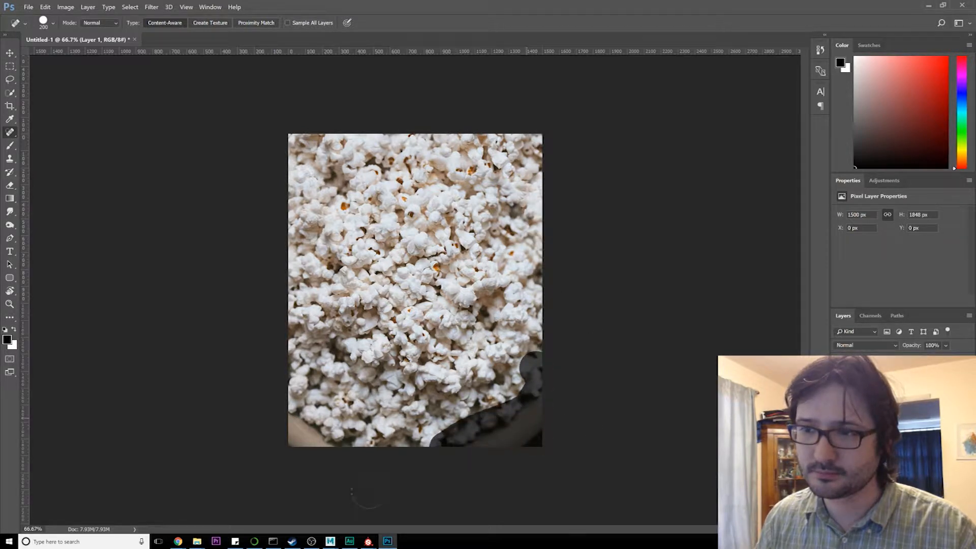
pyautogui.moveTo(369, 461)
pyautogui.mouseDown()
pyautogui.moveTo(290, 435)
pyautogui.moveTo(362, 452)
pyautogui.mouseUp()
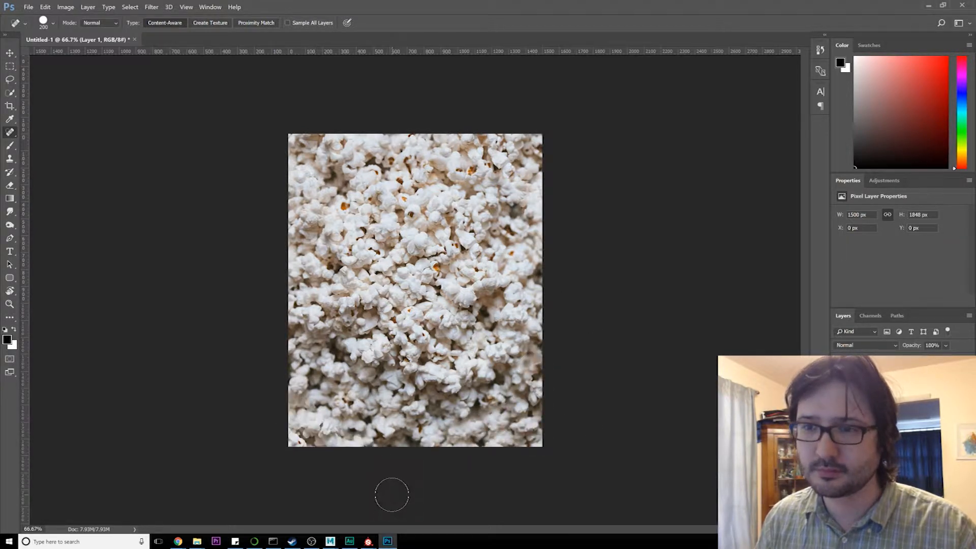
# Step: Resize the image to a 1500 × 1500 px square without constraining its proportions
pyautogui.click(65, 7)
pyautogui.click(86, 64)
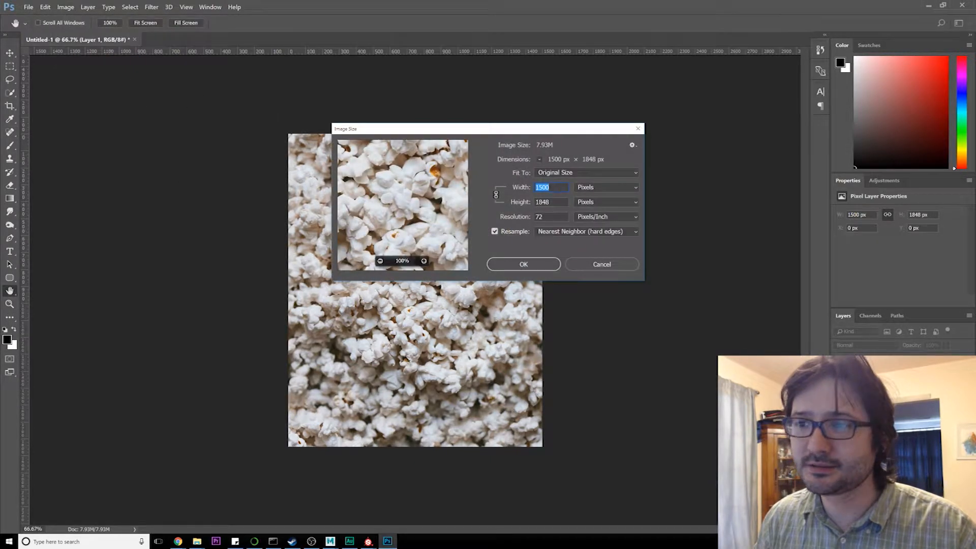
pyautogui.hotkey('shift', 'Tab')
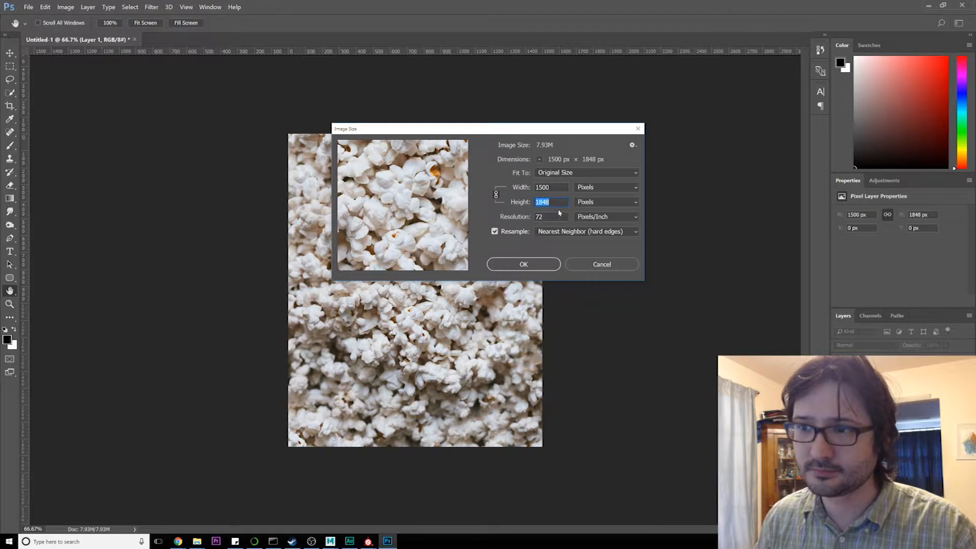
pyautogui.write('1500')
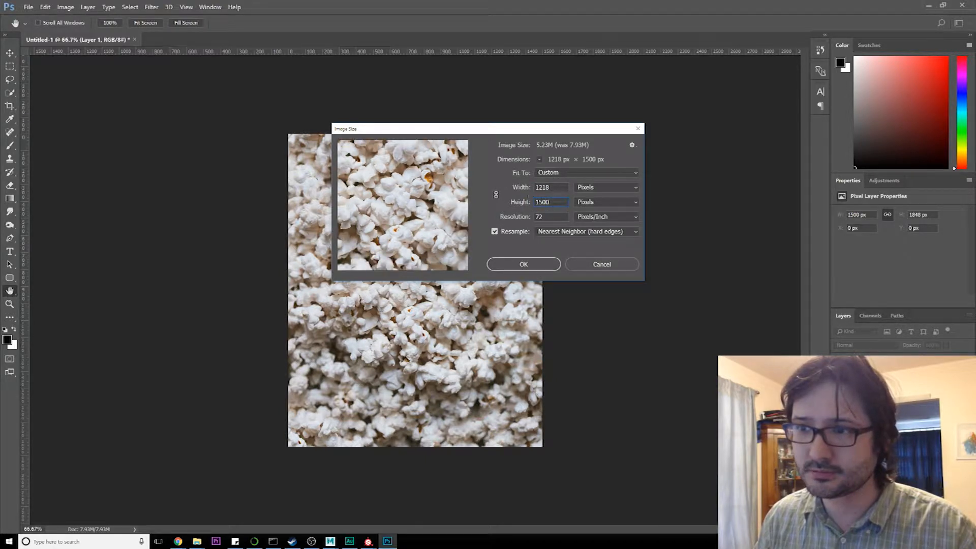
pyautogui.click(549, 261)
pyautogui.press('j')
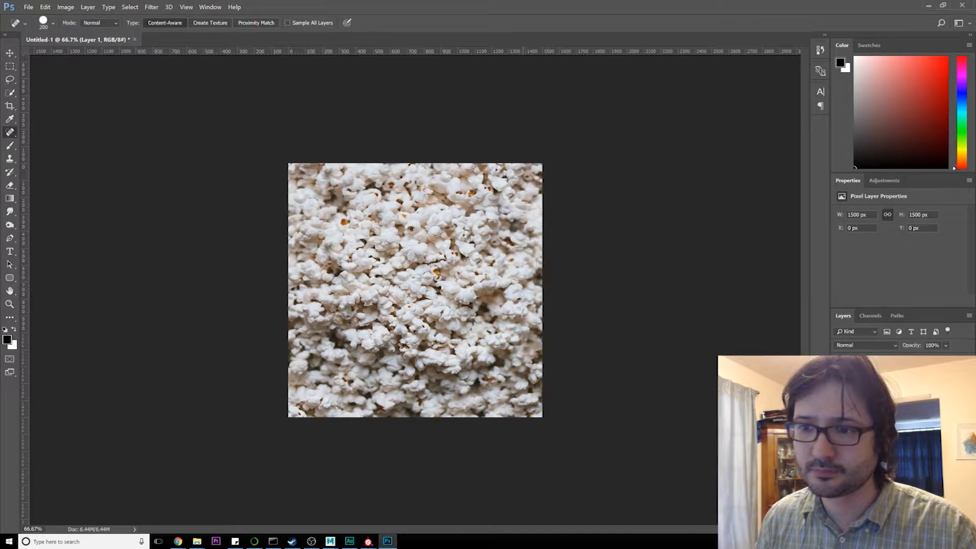
# Step: Increase the popcorn image's contrast with Levels, setting the input levels to 14, 0.88 and 244
pyautogui.hotkey('ctrl', 'l')
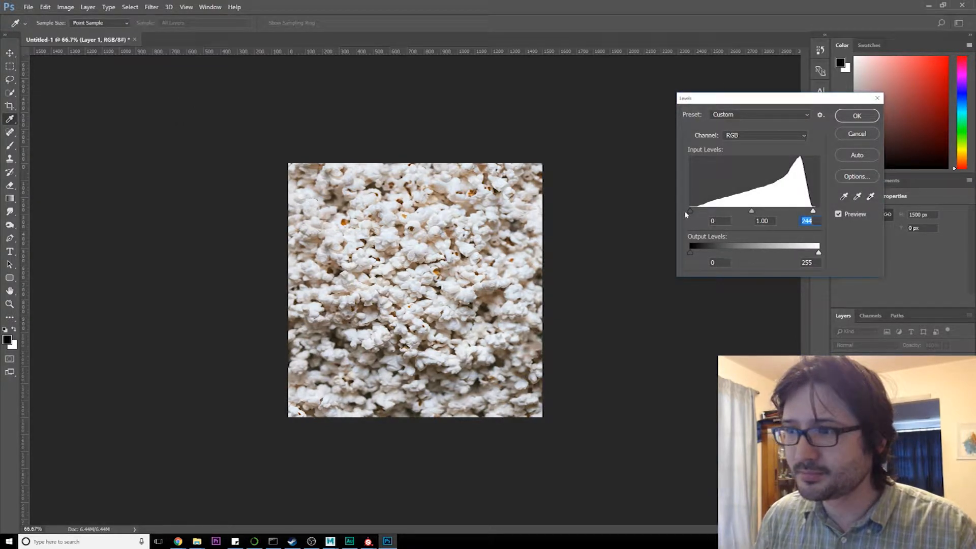
pyautogui.moveTo(690, 211); pyautogui.dragTo(760, 212)
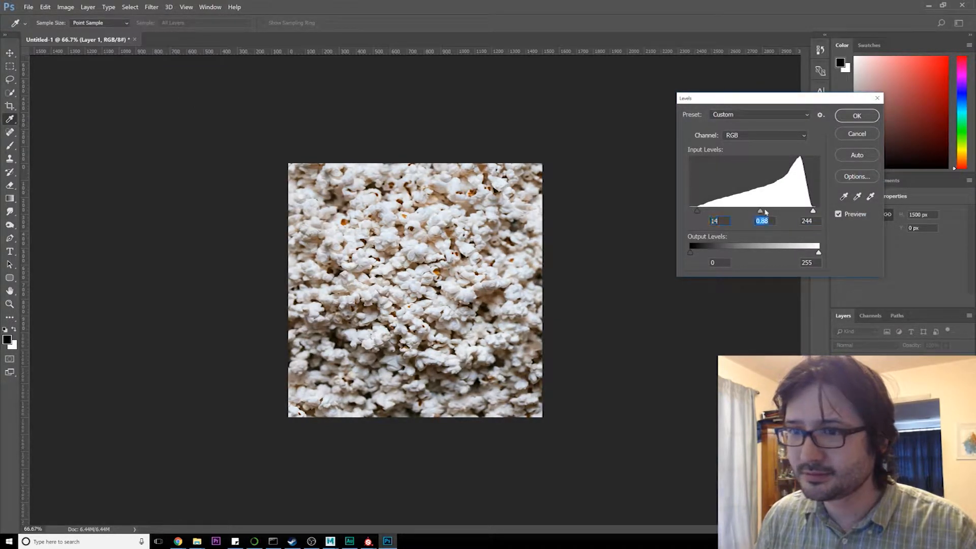
pyautogui.click(857, 115)
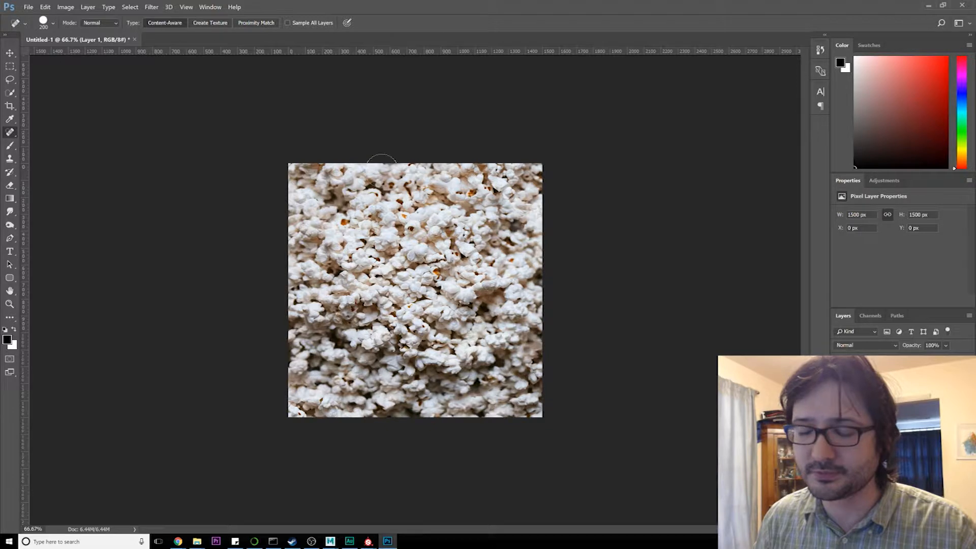
# Step: Set the image width to 2048 px in the image size settings
pyautogui.click(29, 7)
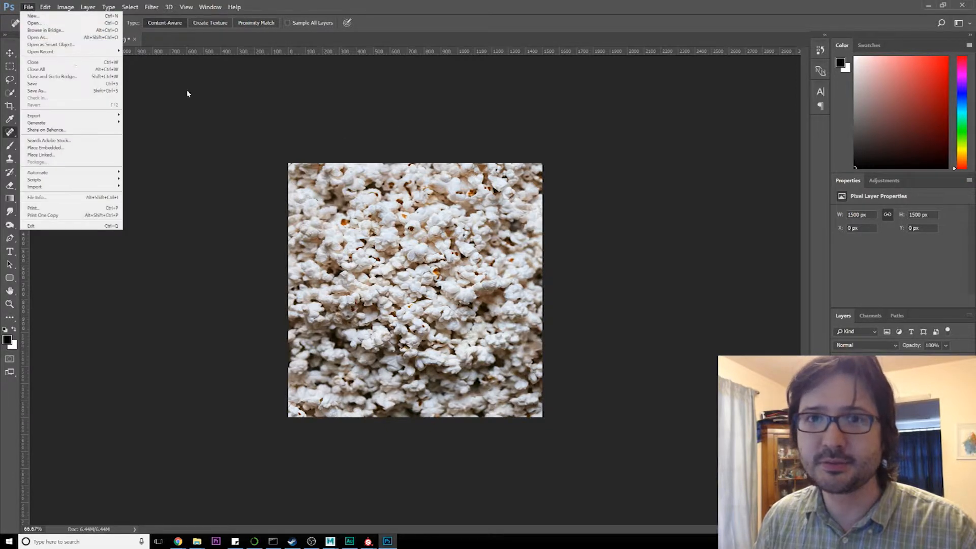
pyautogui.moveTo(65, 7)
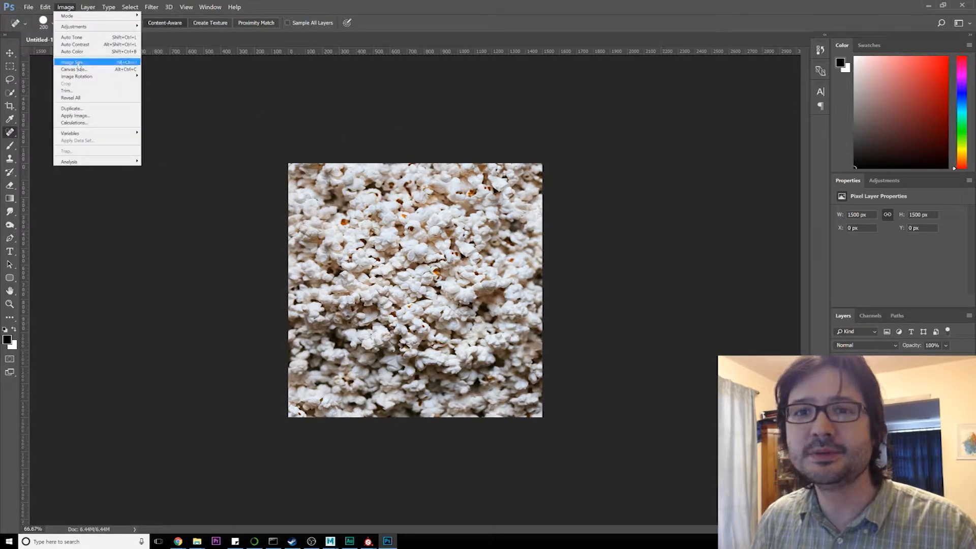
pyautogui.click(77, 64)
pyautogui.write('2048')
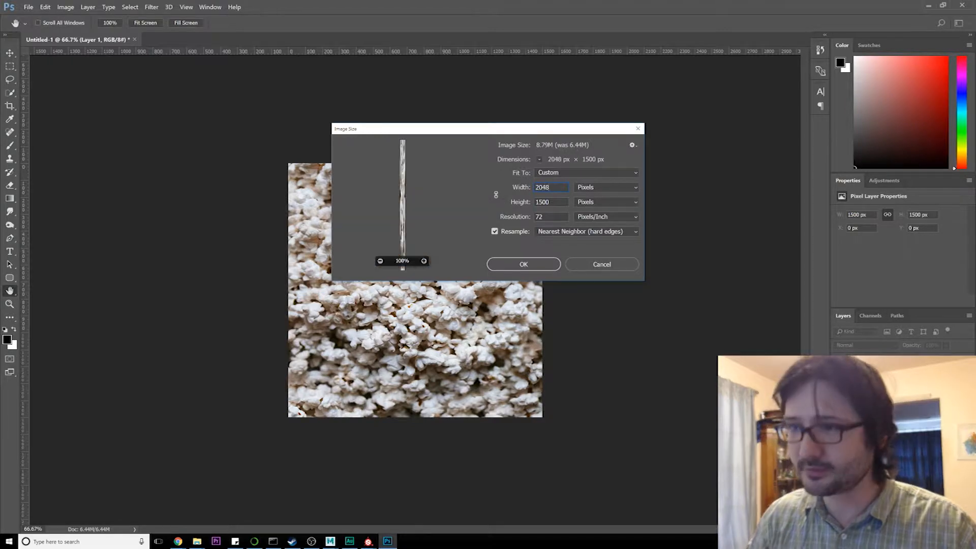
# Step: Resize the popcorn image to 2048 × 2048 pixels
pyautogui.press('Tab')
pyautogui.press('Return')
pyautogui.press('j')
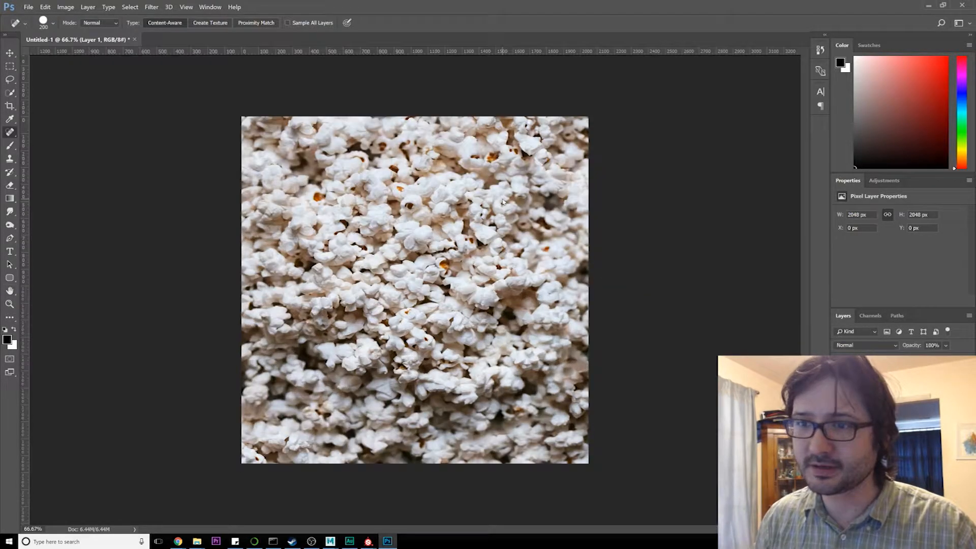
# Step: Start saving the popcorn image in PNG format and go to the Glassboro SketchUp models folder
pyautogui.click(28, 7)
pyautogui.click(51, 90)
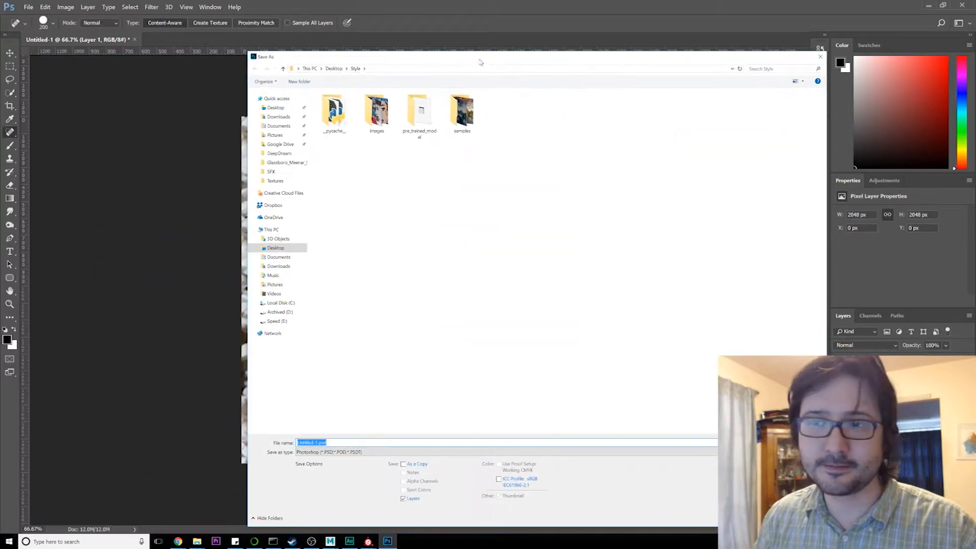
pyautogui.click(337, 452)
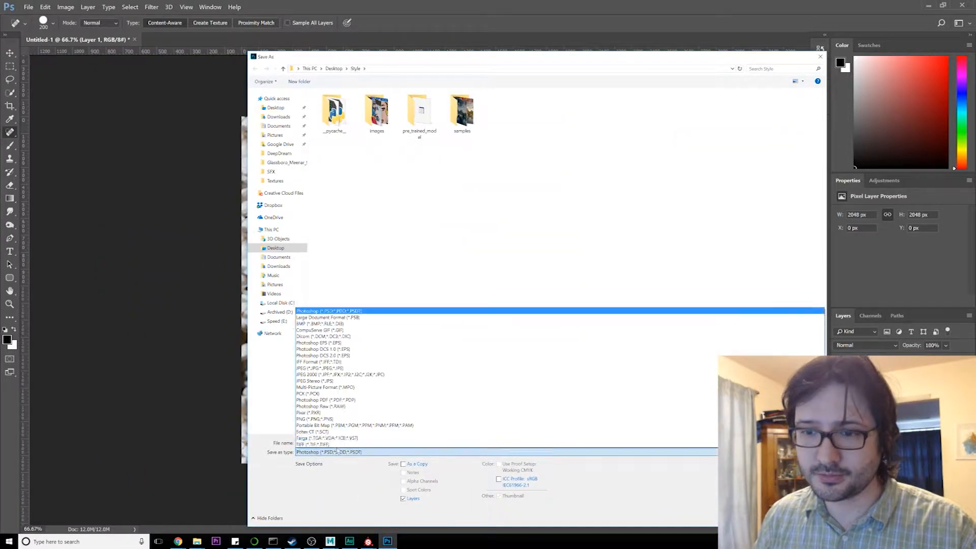
pyautogui.click(342, 418)
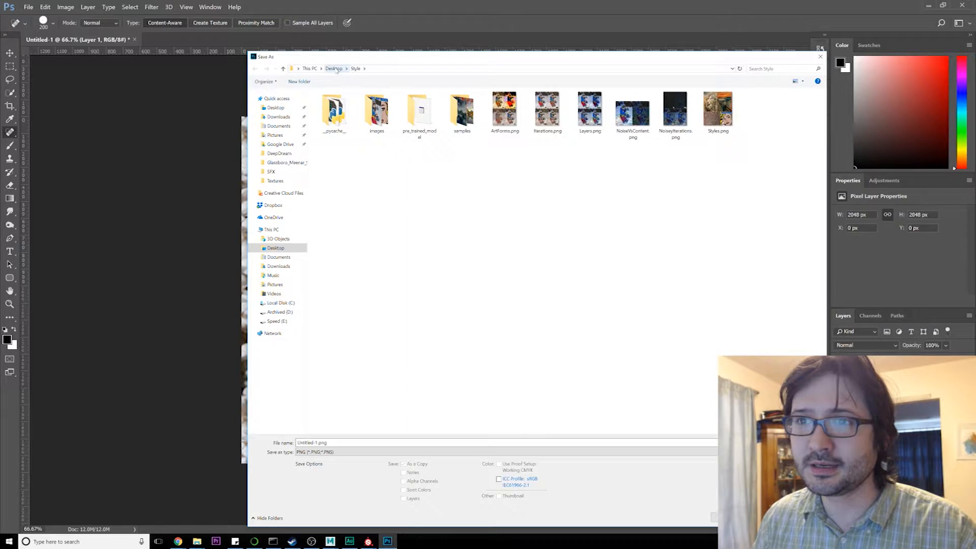
pyautogui.click(334, 68)
pyautogui.click(309, 68)
pyautogui.click(286, 162)
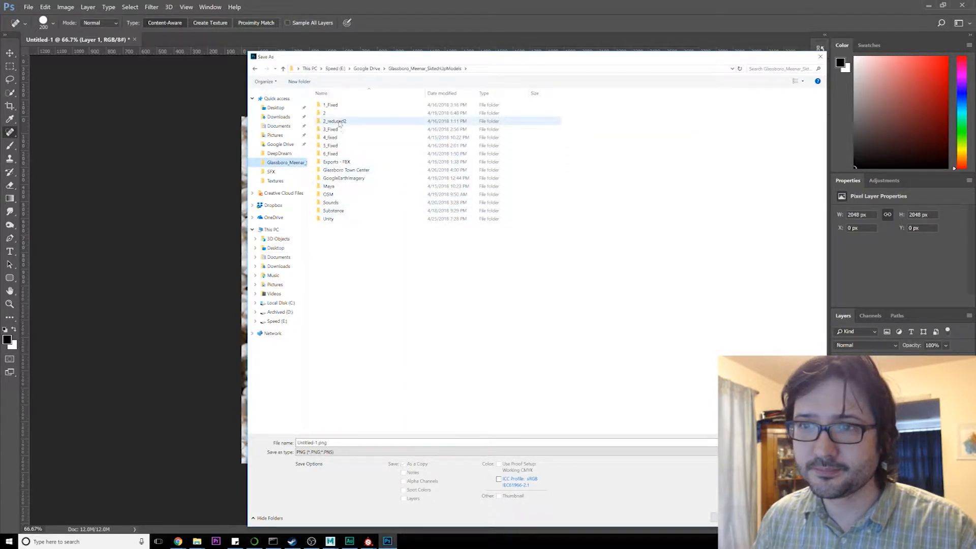
# Step: Create a folder named Bitmap in the Glassboro SketchUp models folder and open it
pyautogui.rightClick(335, 265)
pyautogui.moveTo(356, 370)
pyautogui.click(452, 370)
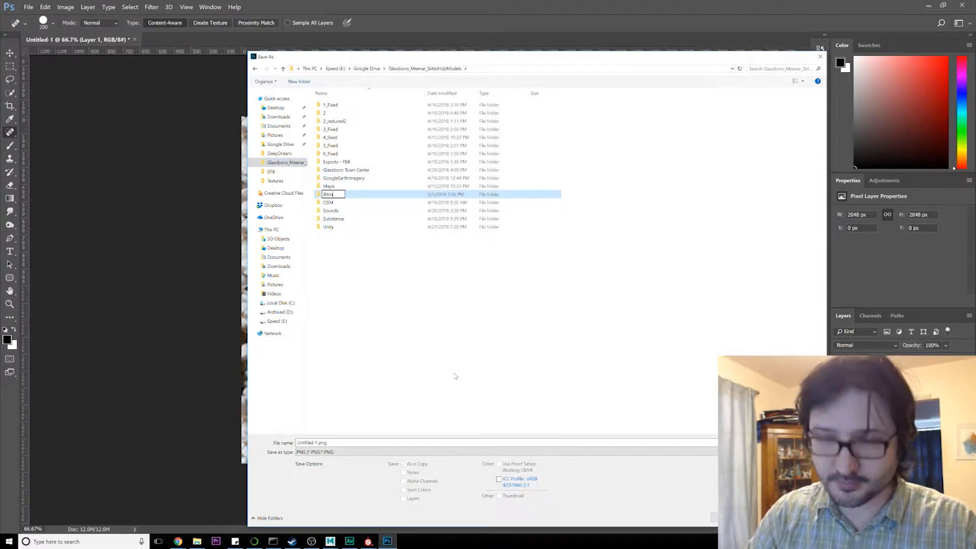
pyautogui.press('Return')
pyautogui.doubleClick(333, 161)
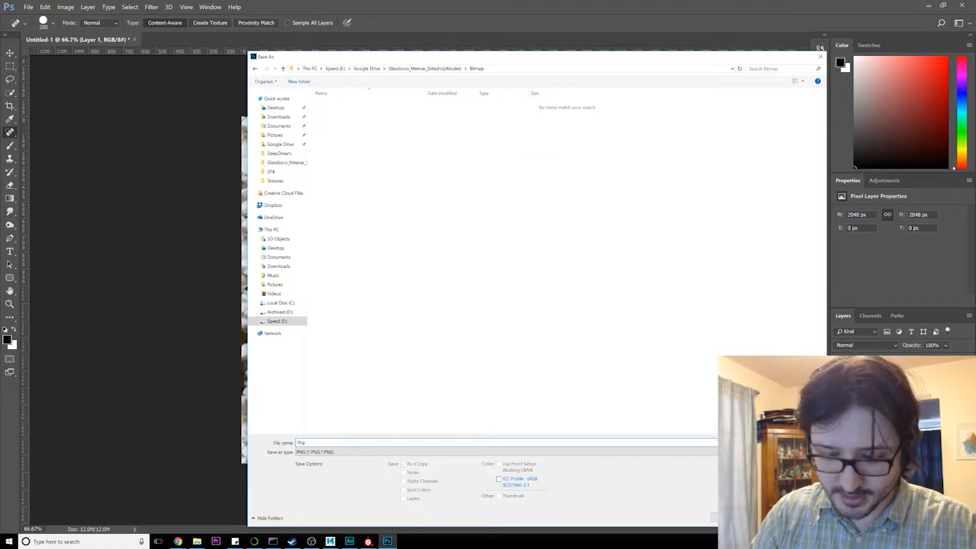
# Step: Save the PNG under the name Popcorn, accepting the default PNG options
pyautogui.write('Popcorn')
pyautogui.press('Return')
pyautogui.press('Return')
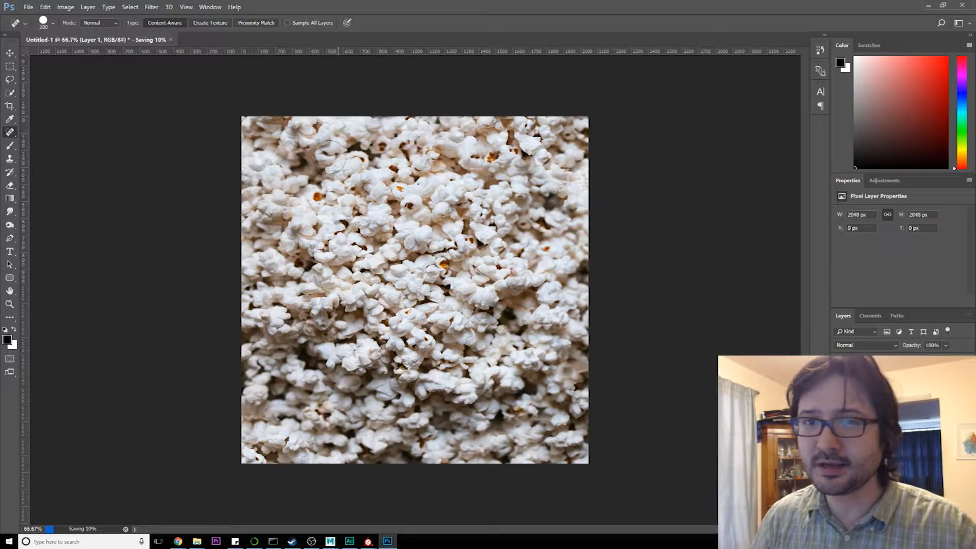
pyautogui.click(28, 7)
pyautogui.click(35, 23)
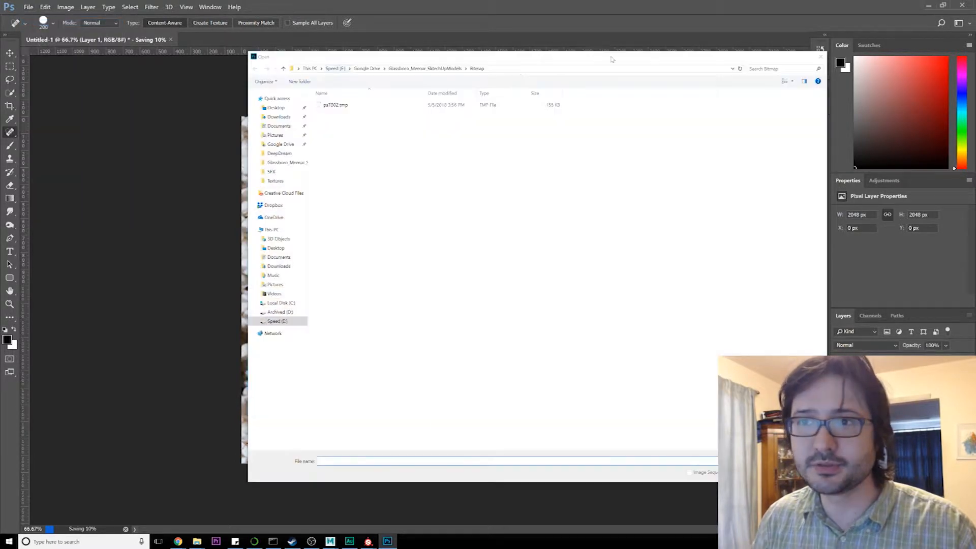
pyautogui.click(822, 56)
# Step: Create a new 2048 × 2048 pixel RGB document at 72 pixels per inch with a white background
pyautogui.click(28, 8)
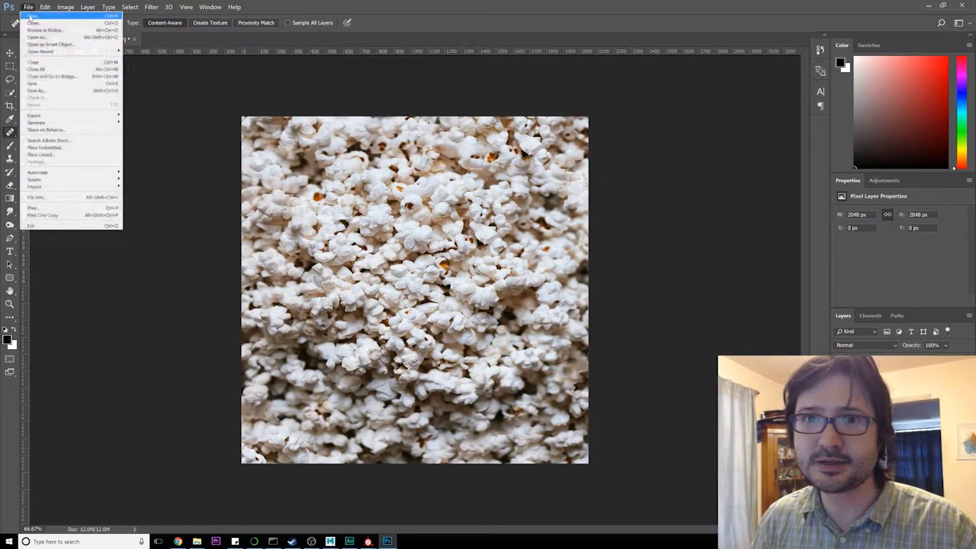
pyautogui.click(36, 23)
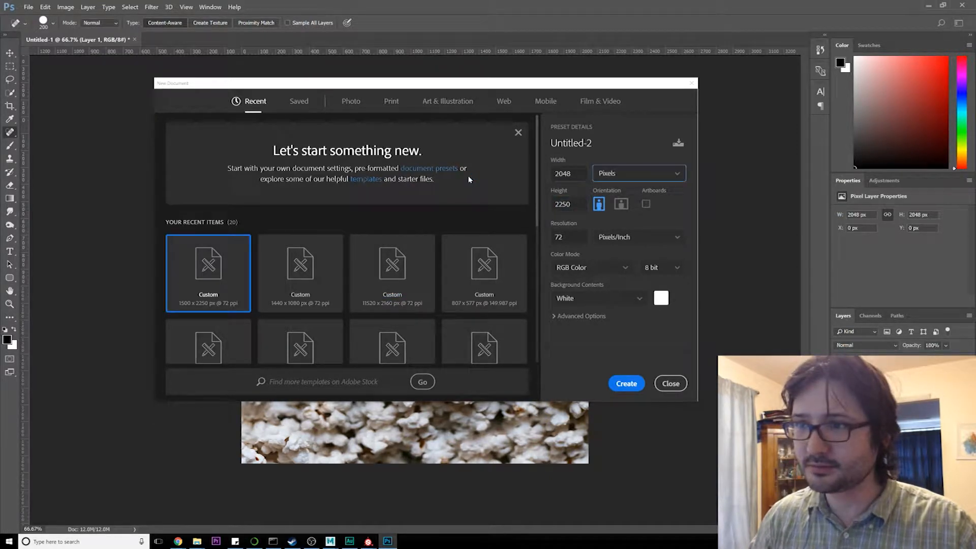
pyautogui.press('Tab')
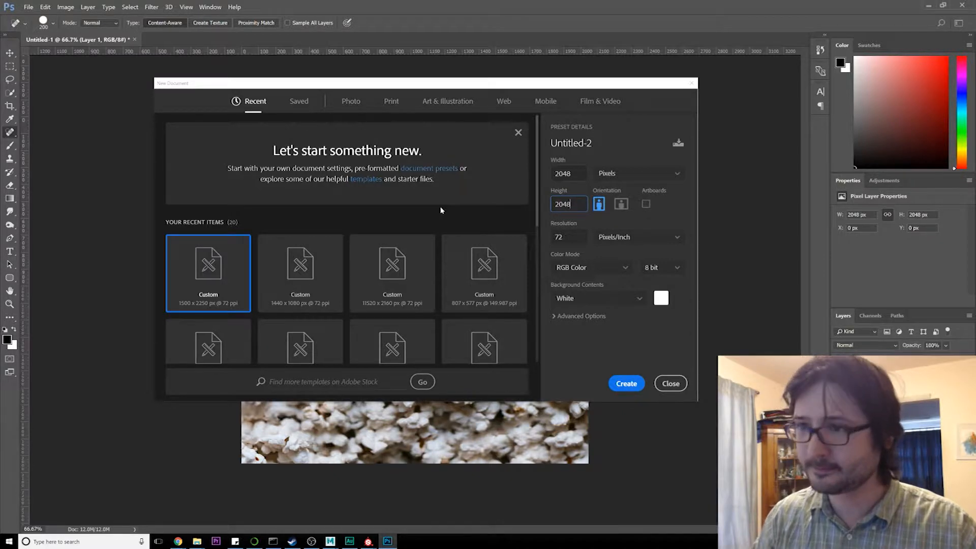
pyautogui.press('Return')
# Step: Add the text POPCORN to the blank canvas and set its colour to black
pyautogui.click(10, 252)
pyautogui.click(333, 273)
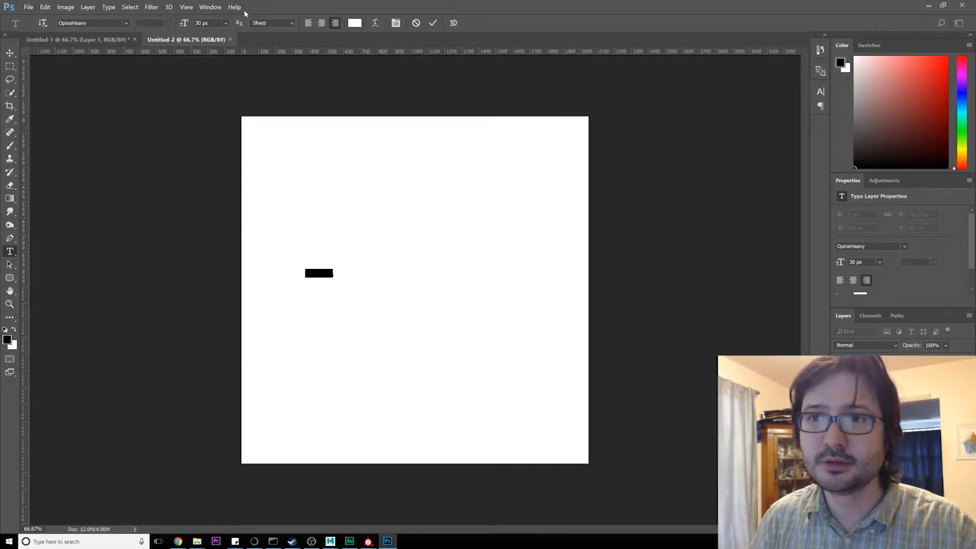
pyautogui.click(355, 23)
pyautogui.moveTo(772, 167); pyautogui.dragTo(747, 243)
pyautogui.click(915, 103)
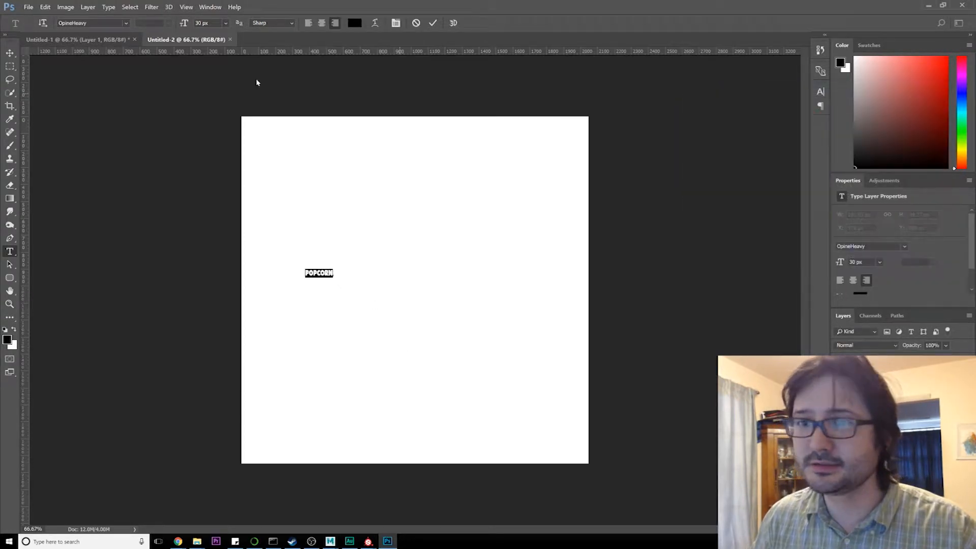
pyautogui.click(124, 23)
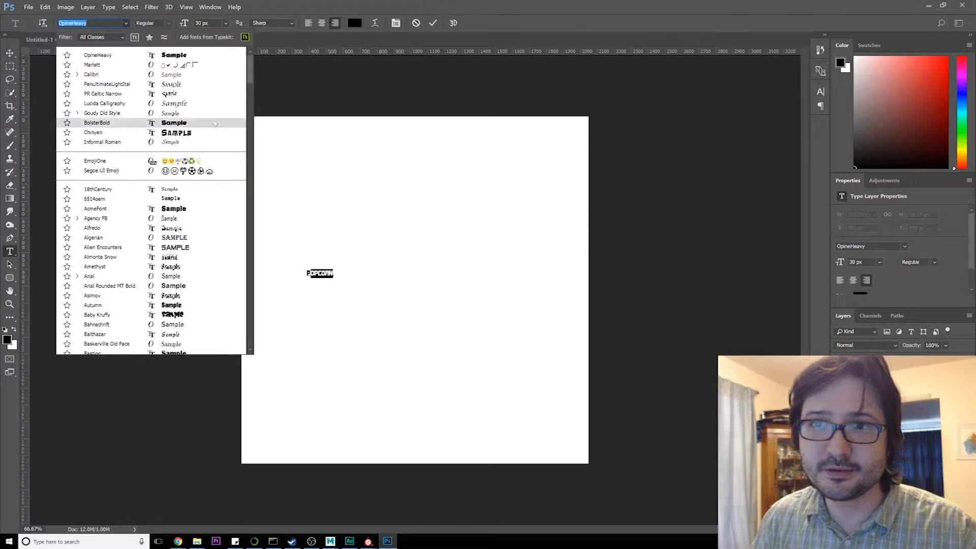
pyautogui.scroll(-3, 250, 88)
pyautogui.scroll(-2, 249, 89)
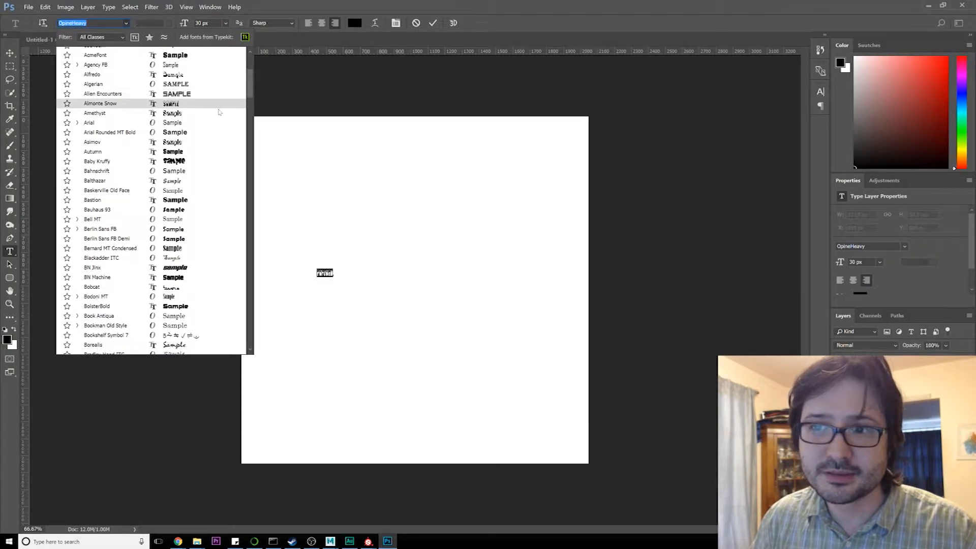
pyautogui.click(459, 8)
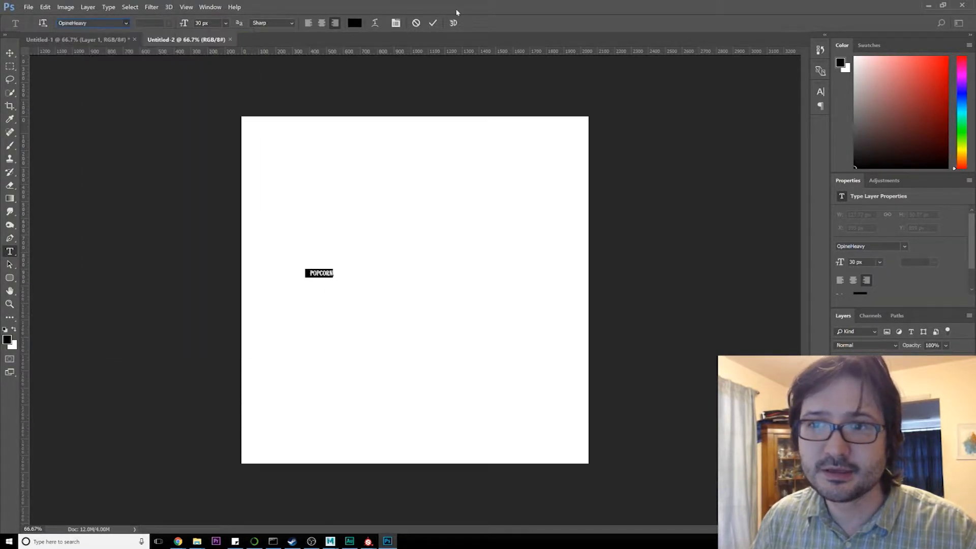
# Step: Set the POPCORN text size to 200 px and move the text to the centre of the canvas
pyautogui.click(226, 24)
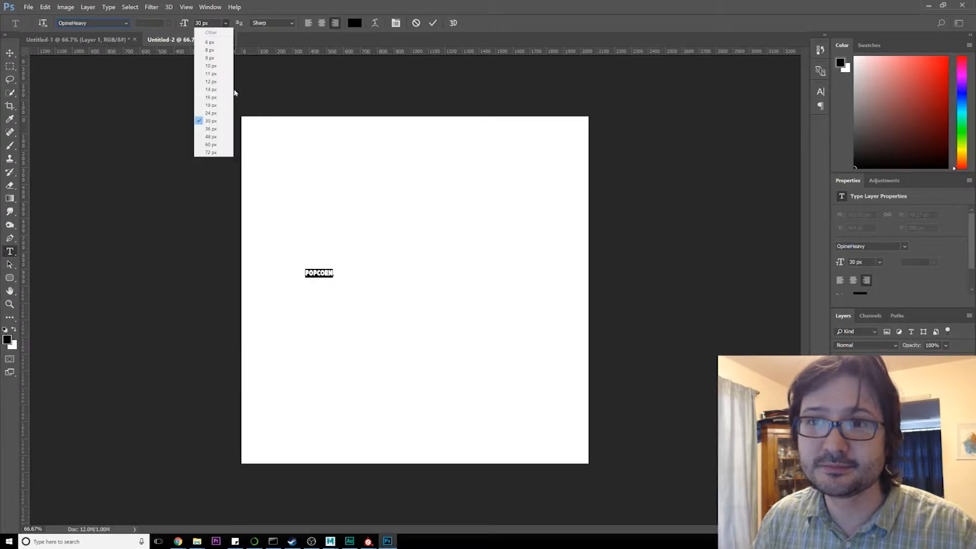
pyautogui.click(228, 151)
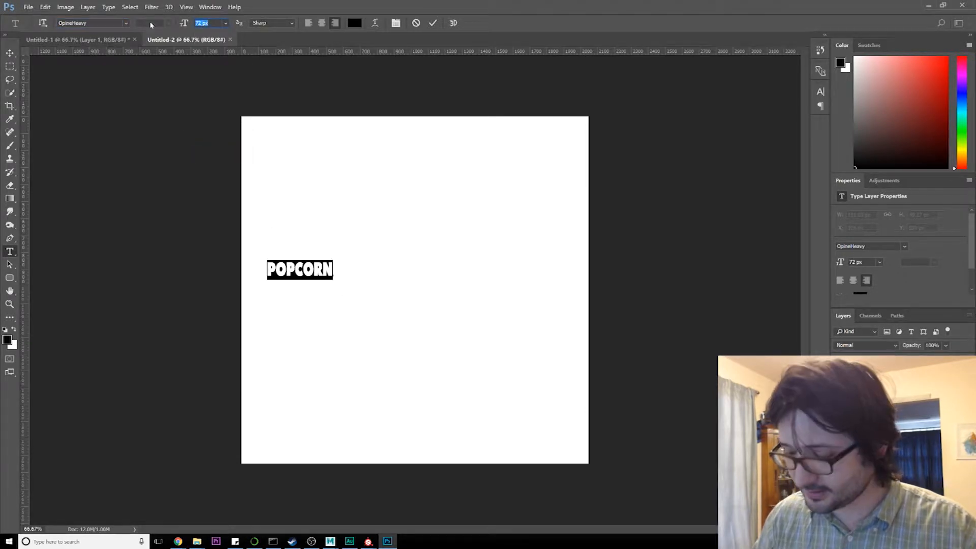
pyautogui.write('200')
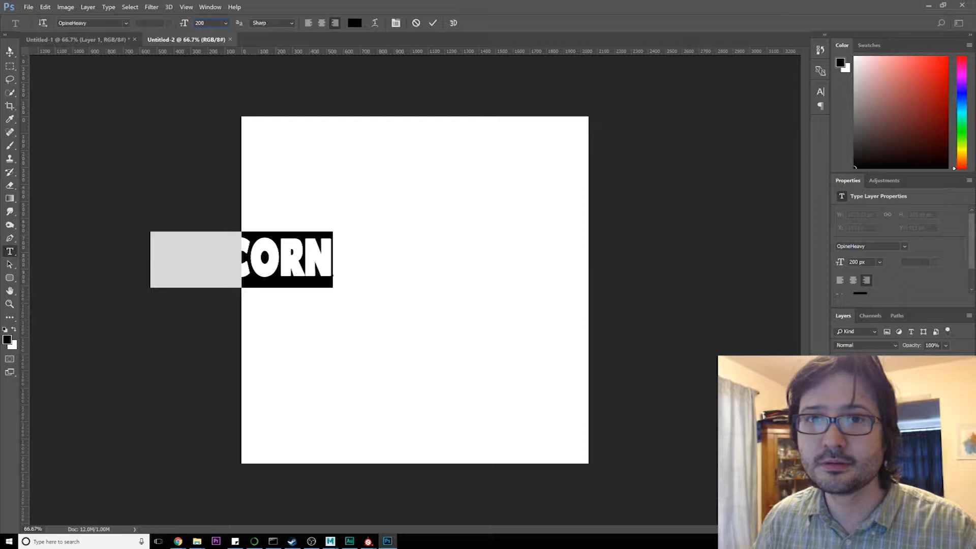
pyautogui.click(9, 52)
pyautogui.moveTo(281, 259); pyautogui.dragTo(452, 291)
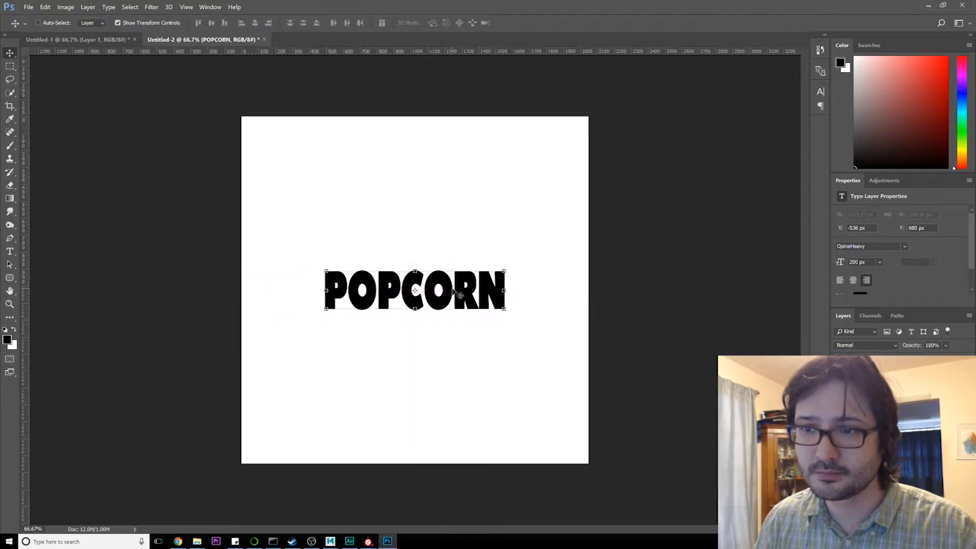
# Step: Enlarge the POPCORN text to 380 px and centre it so it spans the canvas width
pyautogui.click(10, 251)
pyautogui.press('Return')
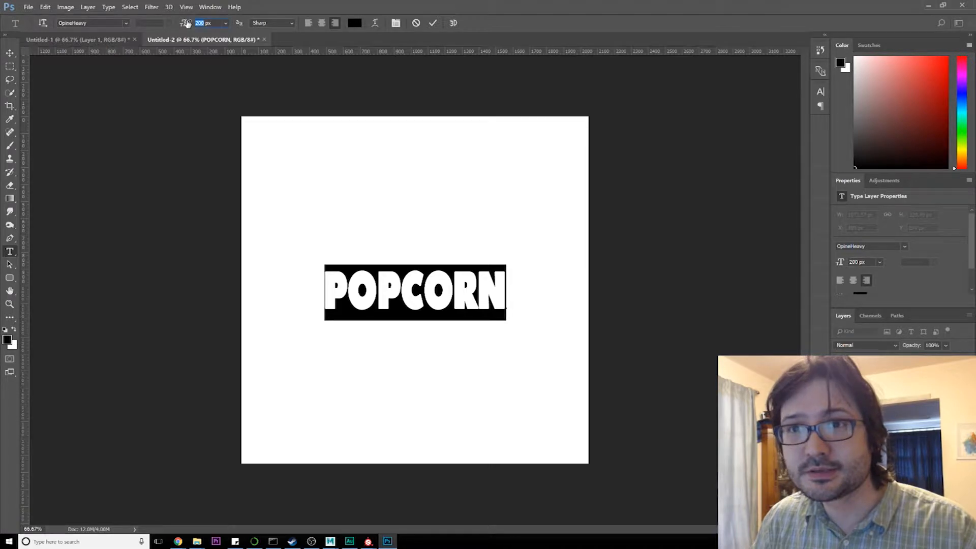
pyautogui.write('400')
pyautogui.press('Return')
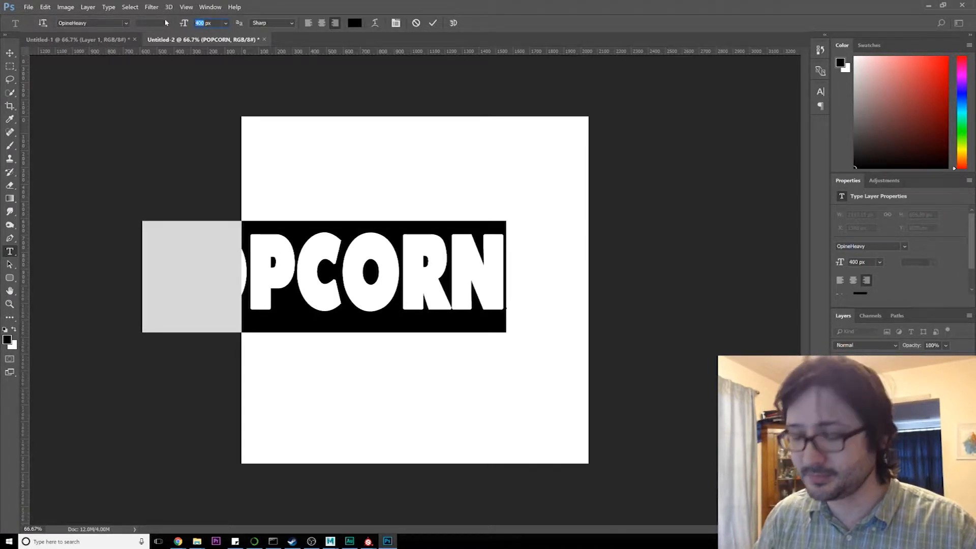
pyautogui.write('380')
pyautogui.press('Return')
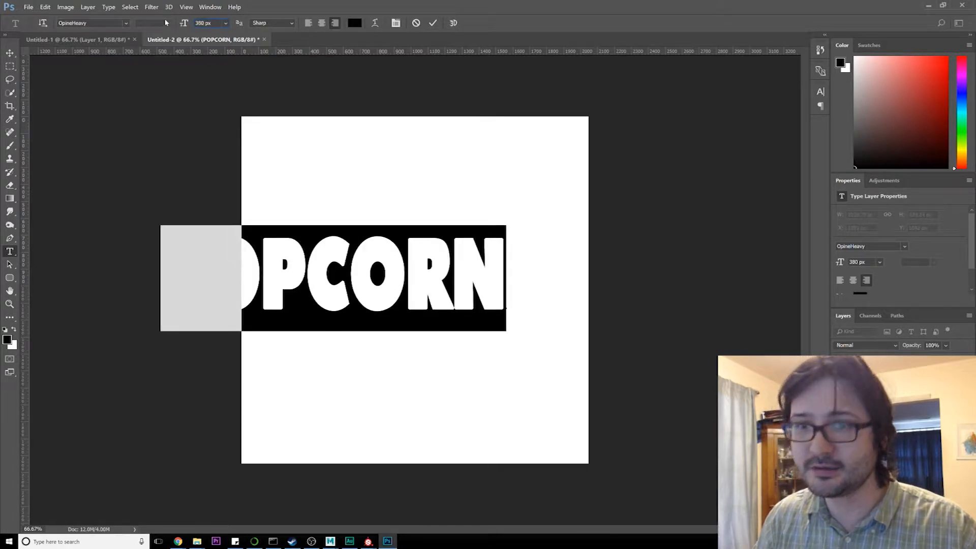
pyautogui.click(10, 53)
pyautogui.moveTo(411, 278); pyautogui.dragTo(495, 299)
# Step: Change the font of the POPCORN text to Algerian
pyautogui.click(10, 251)
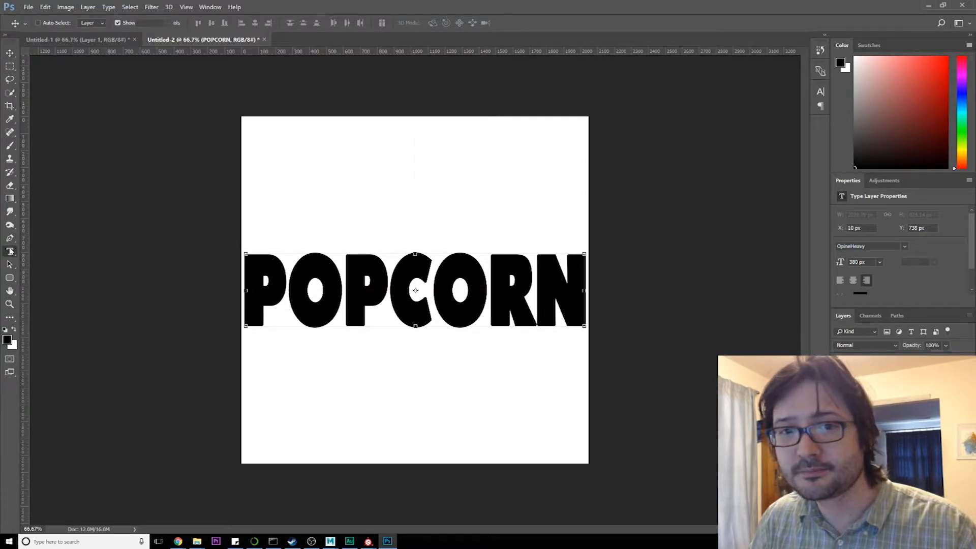
pyautogui.press('Return')
pyautogui.click(125, 23)
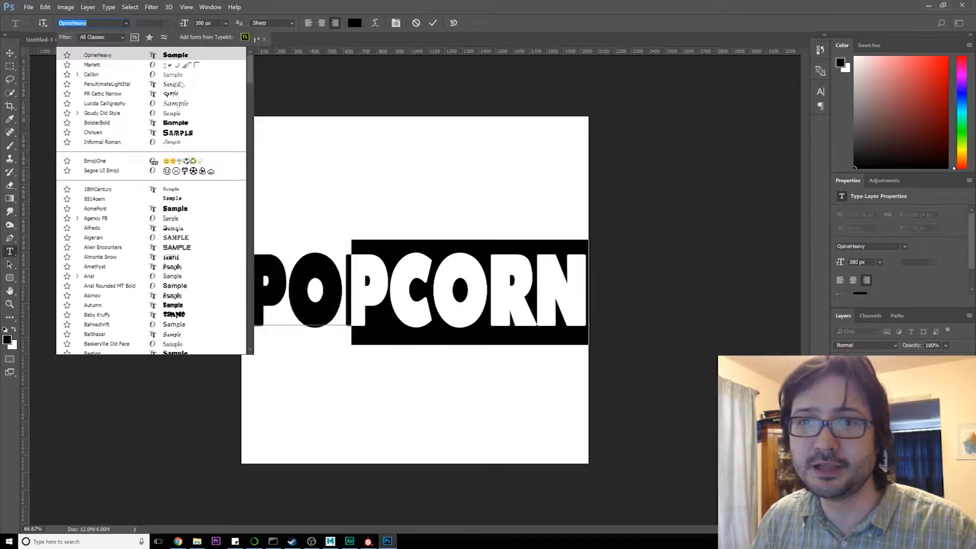
pyautogui.click(188, 238)
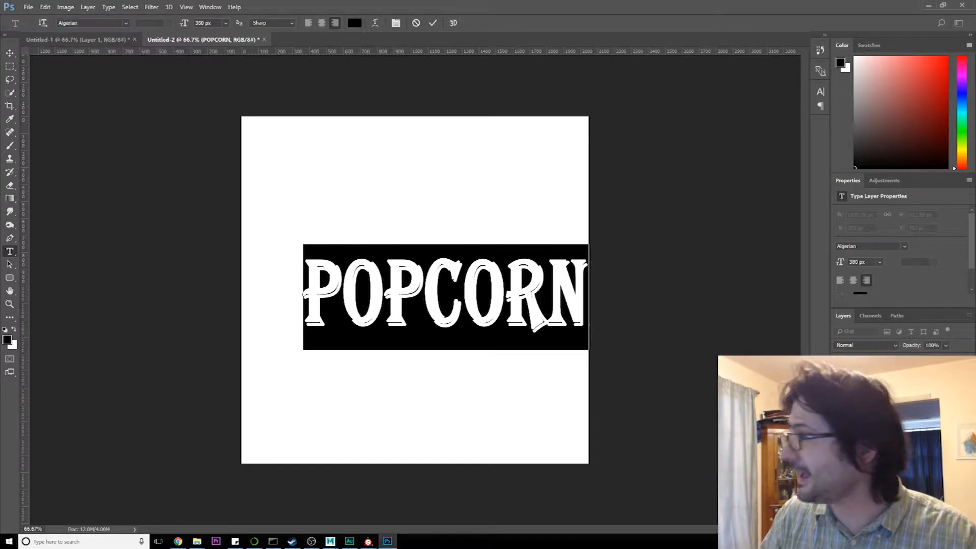
# Step: Compare the lettering with the popcorn cart photo in Chrome, and set the POPCORN text back to OpineHeavy
pyautogui.click(178, 541)
pyautogui.moveTo(539, 71); pyautogui.dragTo(732, 75)
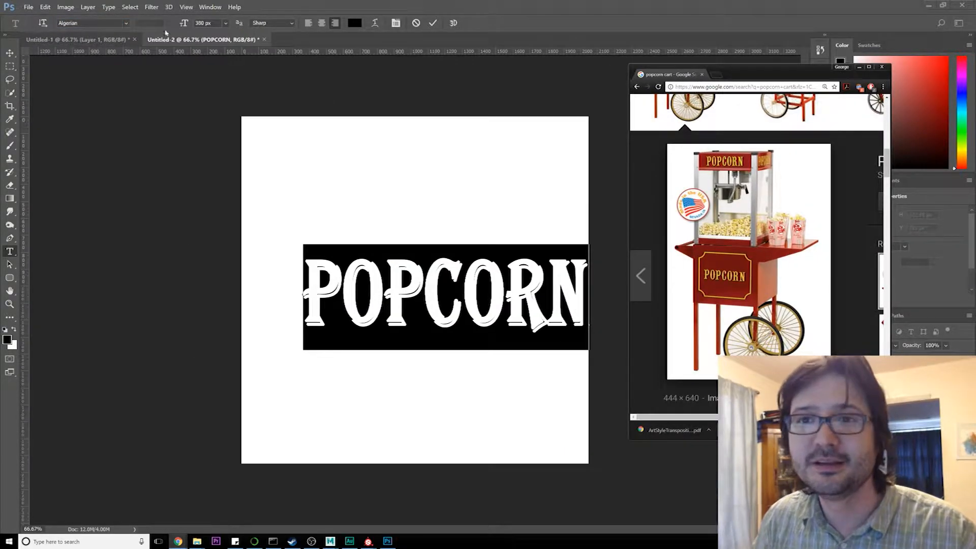
pyautogui.click(126, 24)
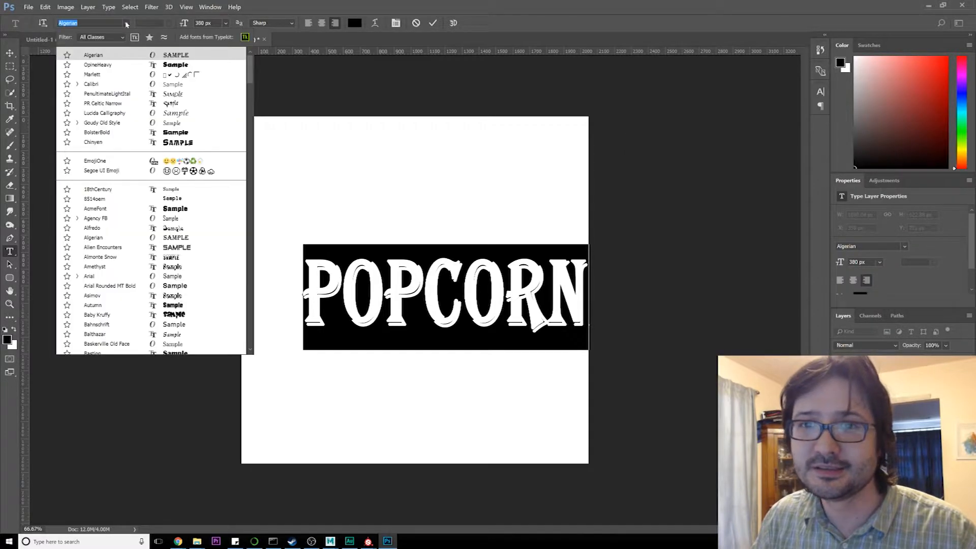
pyautogui.click(131, 66)
pyautogui.hotkey('ctrl', 'h')
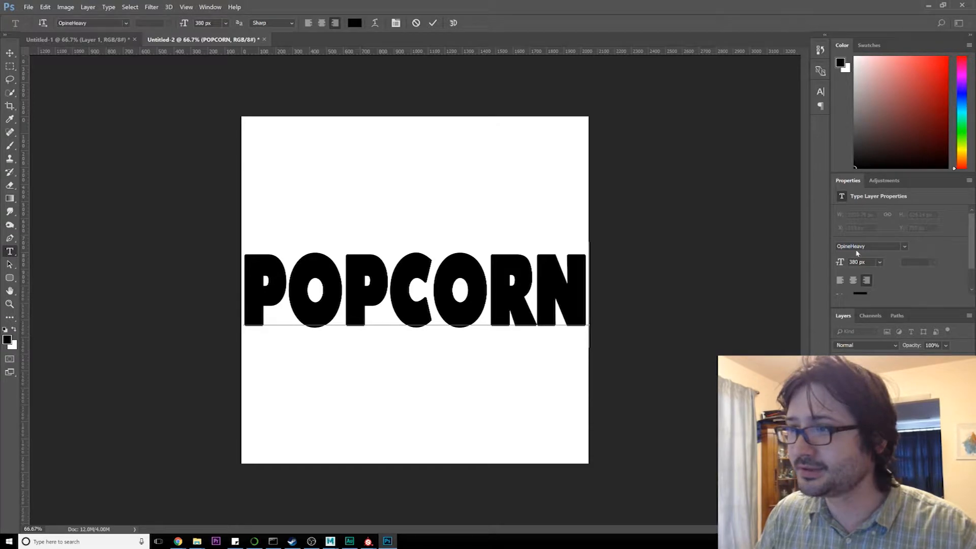
# Step: Show the character formatting settings for the POPCORN text and leave text editing with the OpineHeavy font
pyautogui.click(821, 91)
pyautogui.press('Down')
pyautogui.press('Down')
pyautogui.press('Down')
pyautogui.press('Escape')
pyautogui.press('Escape')
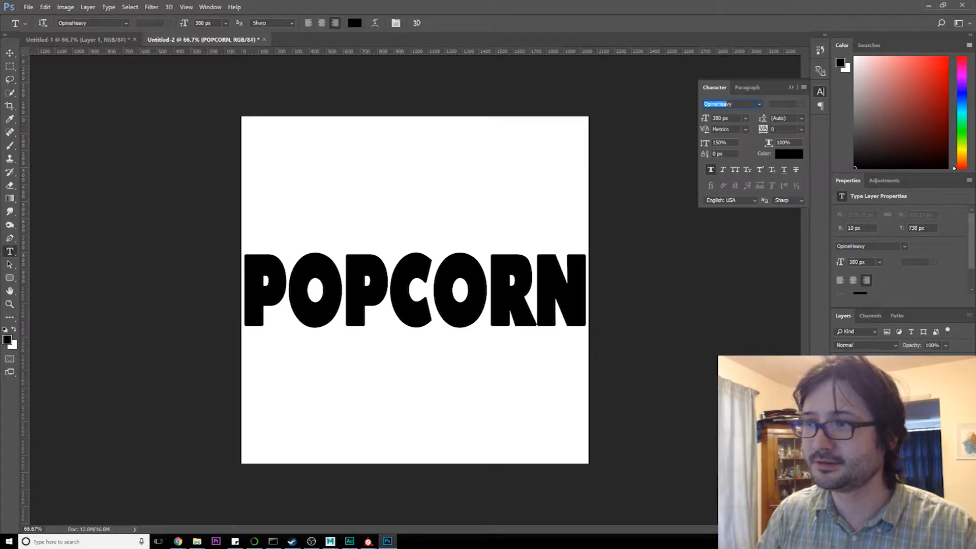
# Step: Preview the recently used fonts, including Lucida Calligraphy, Goudy Old Style and Algerian, on the POPCORN text
pyautogui.press('Up')
pyautogui.press('Up')
pyautogui.press('Up')
pyautogui.press('Up')
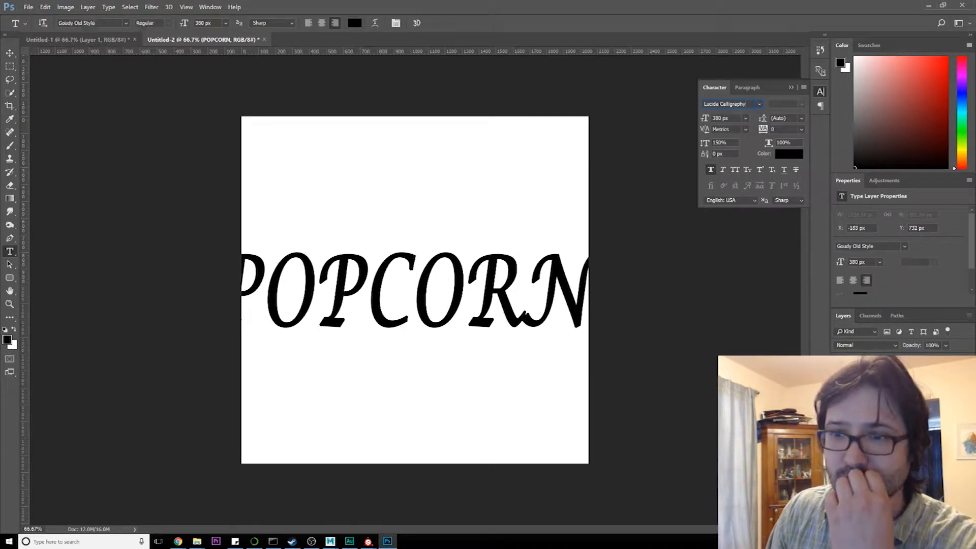
pyautogui.press('Up')
pyautogui.press('Up')
pyautogui.press('Up')
pyautogui.press('Up')
pyautogui.press('Up')
pyautogui.press('Up')
pyautogui.press('Up')
pyautogui.press('Up')
pyautogui.press('Down')
pyautogui.press('Down')
pyautogui.press('Down')
pyautogui.press('Down')
pyautogui.press('Up')
pyautogui.press('Up')
pyautogui.press('Up')
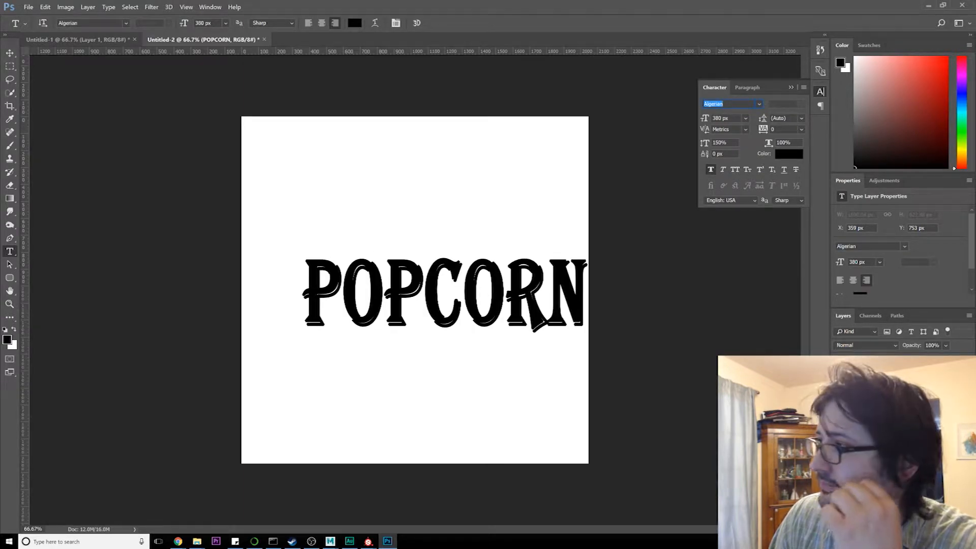
pyautogui.press('Up')
pyautogui.press('Down')
pyautogui.press('Up')
# Step: Try the installed fonts on the POPCORN text one after another, from Autumn and Berlin Sans FB through Eras Bold ITC to Rockwell Condensed
pyautogui.press('Down')
pyautogui.press('Down')
pyautogui.press('Down')
pyautogui.press('Down')
pyautogui.press('Down')
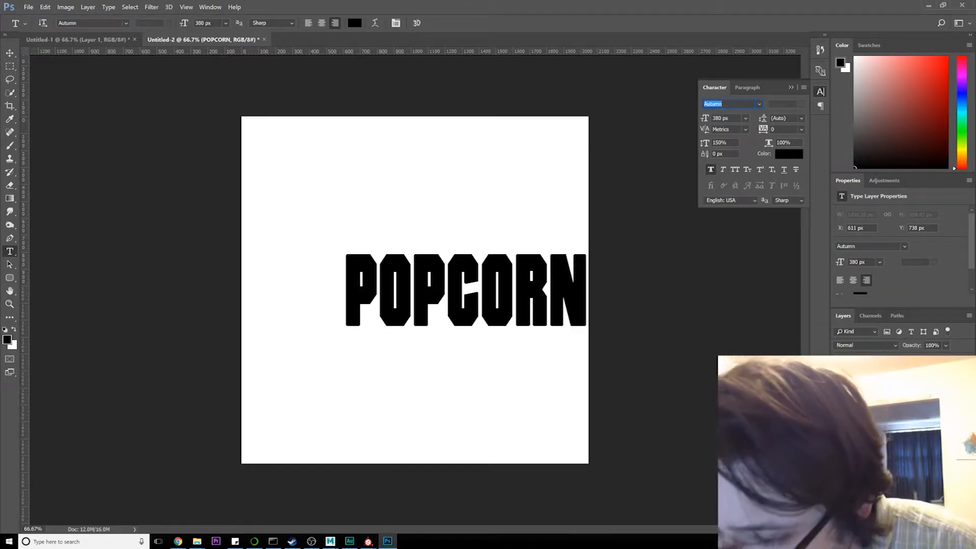
pyautogui.press('Down')
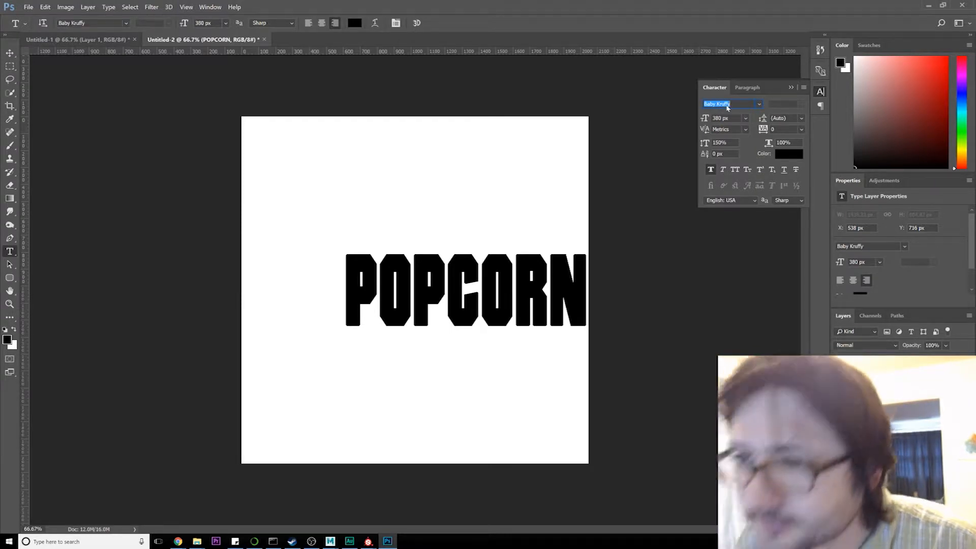
pyautogui.press('Down')
pyautogui.press('Down')
pyautogui.press('Down')
pyautogui.press('Down')
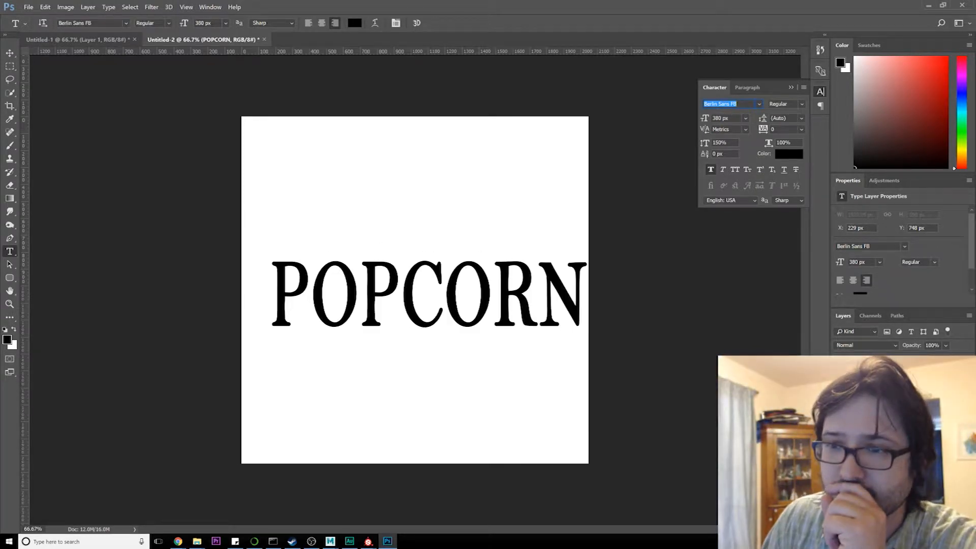
pyautogui.press('Down')
pyautogui.press('Down')
pyautogui.press('Down')
pyautogui.press('Down')
pyautogui.press('Down')
pyautogui.press('Down')
pyautogui.press('Down')
pyautogui.press('Down')
pyautogui.press('Down')
pyautogui.press('Down')
pyautogui.press('Down')
pyautogui.press('Down')
pyautogui.press('Down')
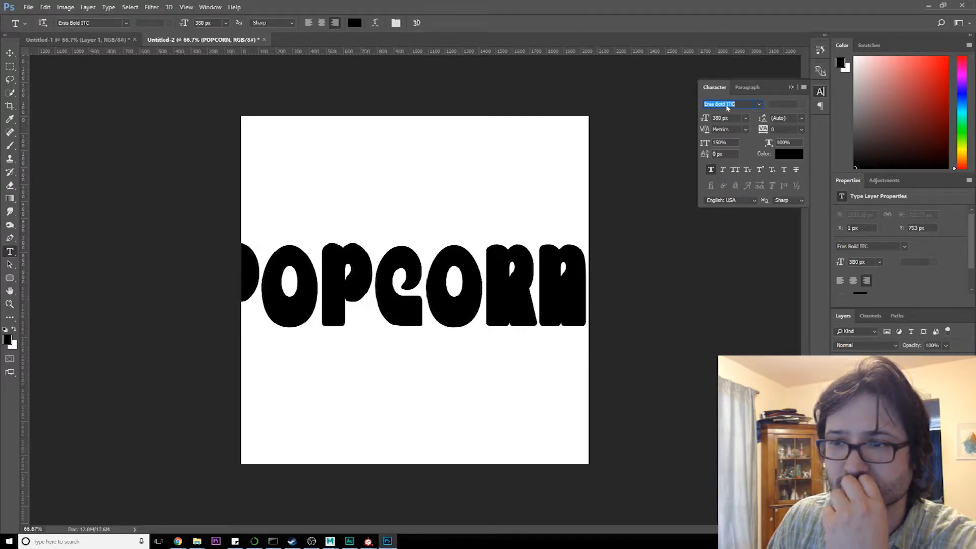
pyautogui.press('Down')
pyautogui.press('Down')
pyautogui.press('Down')
pyautogui.press('Down')
pyautogui.press('Down')
pyautogui.press('Down')
pyautogui.press('Down')
pyautogui.press('Down')
pyautogui.press('Down')
pyautogui.press('Down')
pyautogui.press('Down')
pyautogui.press('Down')
pyautogui.press('Down')
pyautogui.press('Down')
pyautogui.press('Down')
pyautogui.press('Down')
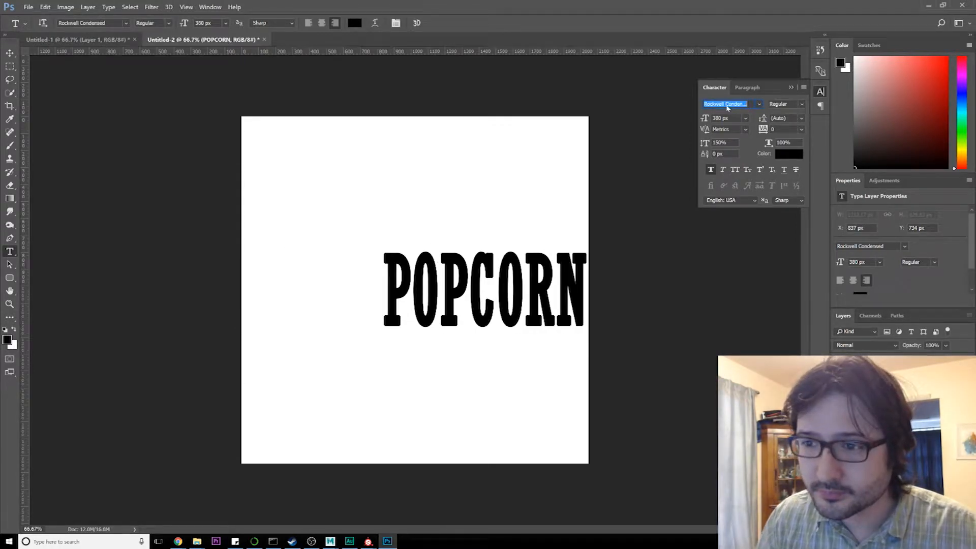
# Step: Browse the rest of the font list and set the POPCORN text to Algerian
pyautogui.click(761, 105)
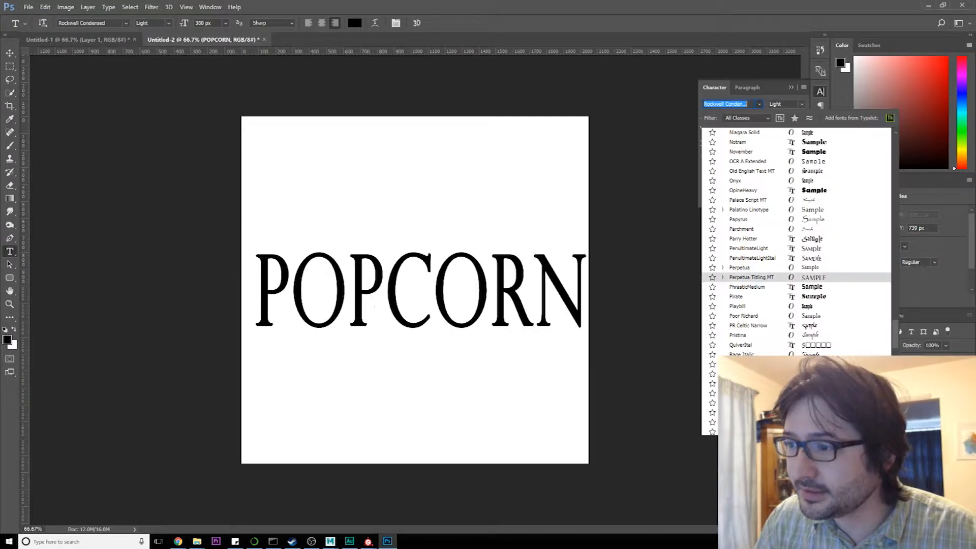
pyautogui.scroll(-3, 762, 346)
pyautogui.scroll(-6, 839, 305)
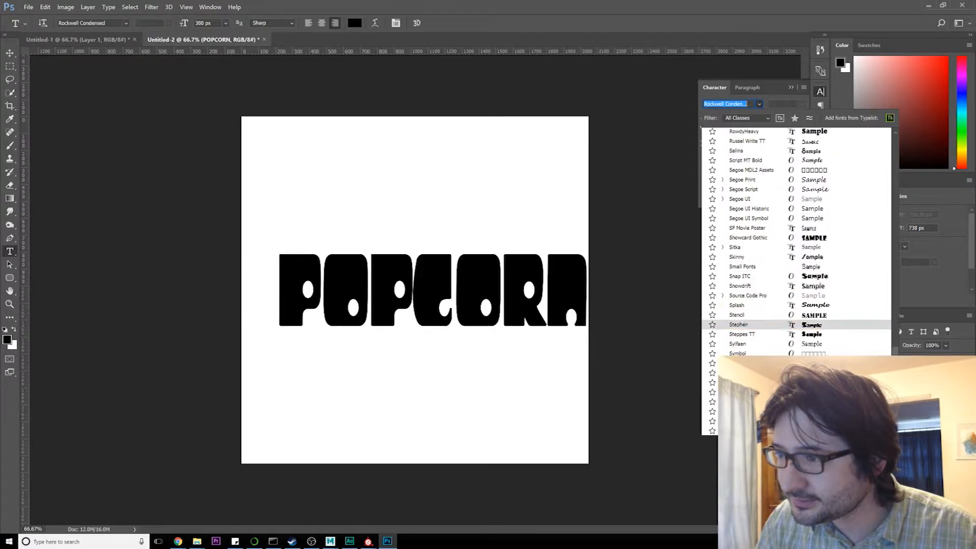
pyautogui.scroll(-9, 868, 296)
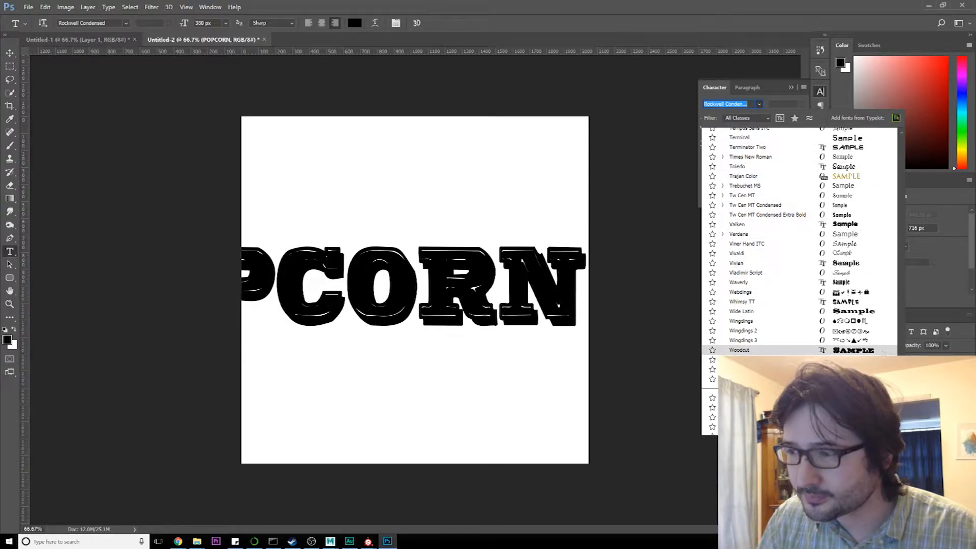
pyautogui.moveTo(902, 331); pyautogui.dragTo(901, 147)
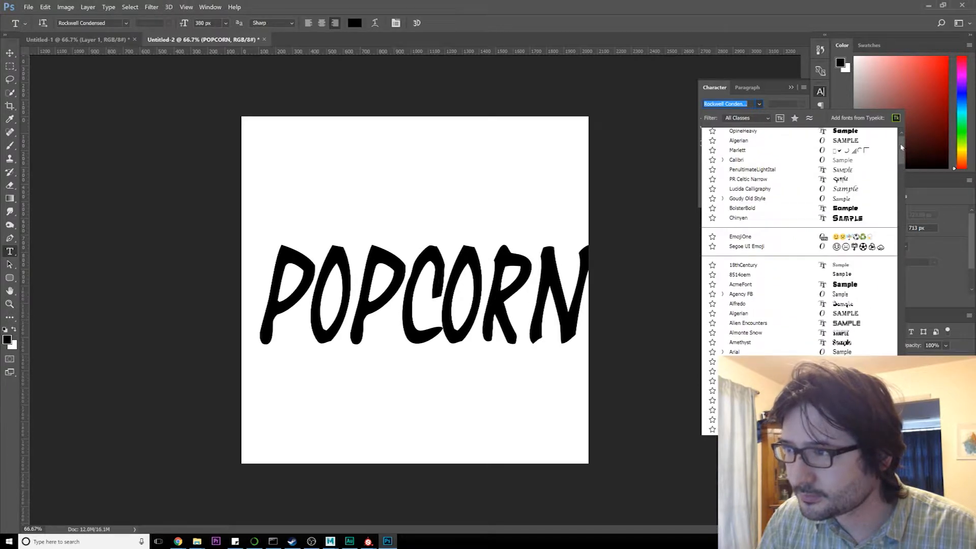
pyautogui.click(738, 141)
pyautogui.doubleClick(442, 293)
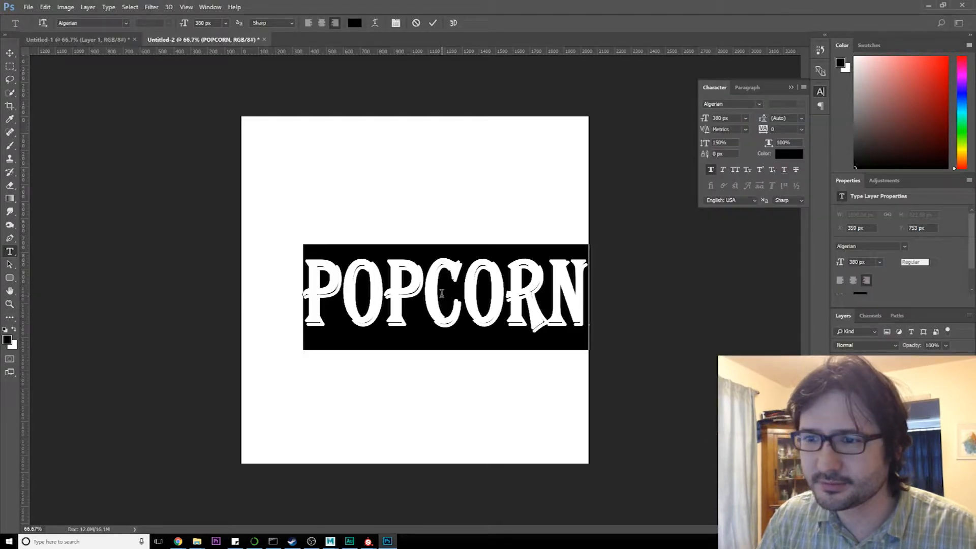
# Step: Move the POPCORN text about 178 px towards the left to centre it horizontally, and show the canvas grid
pyautogui.click(10, 52)
pyautogui.moveTo(455, 274); pyautogui.dragTo(425, 275)
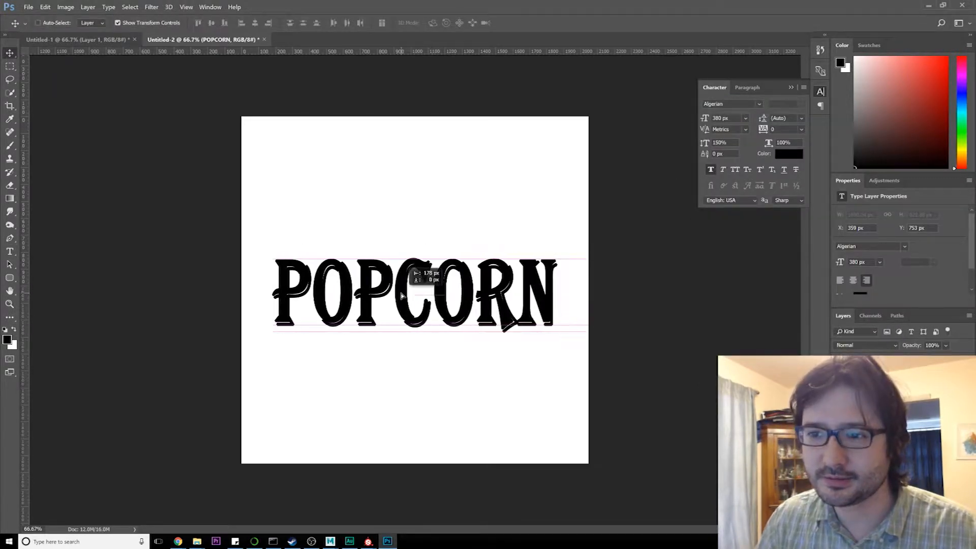
pyautogui.press("ctrl+'")
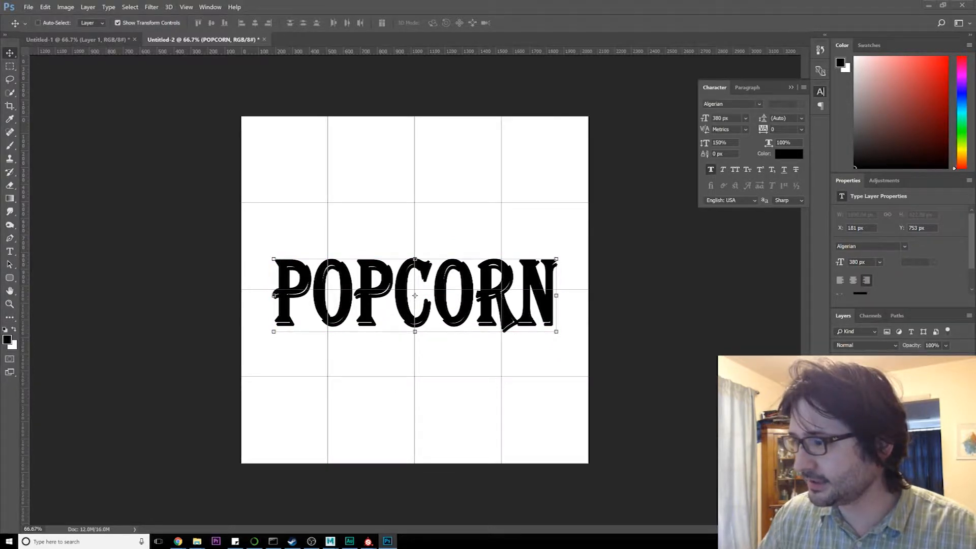
# Step: Compare the Algerian lettering with the popcorn cart photo in Chrome and return to Photoshop with the Rectangular Marquee tool
pyautogui.hotkey('alt', 'Tab')
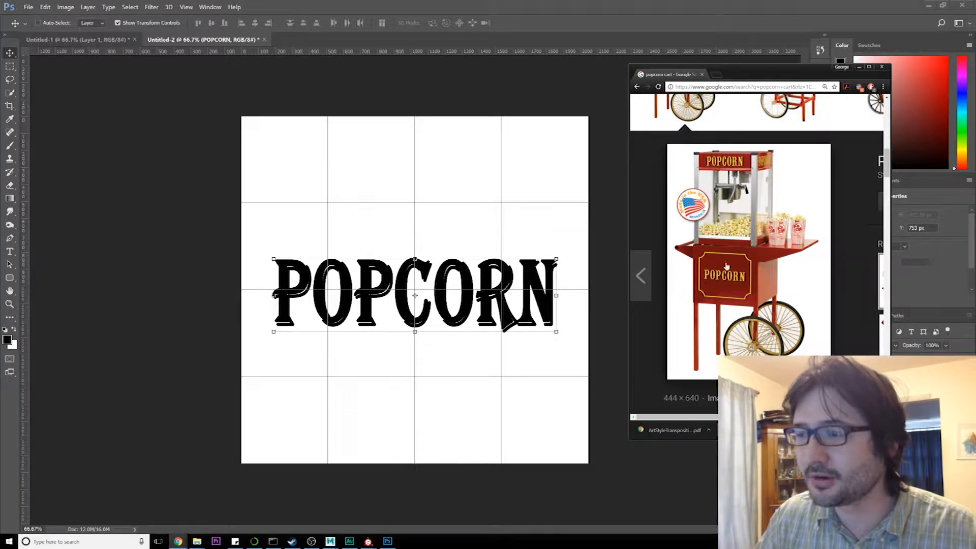
pyautogui.hotkey('alt', 'Tab')
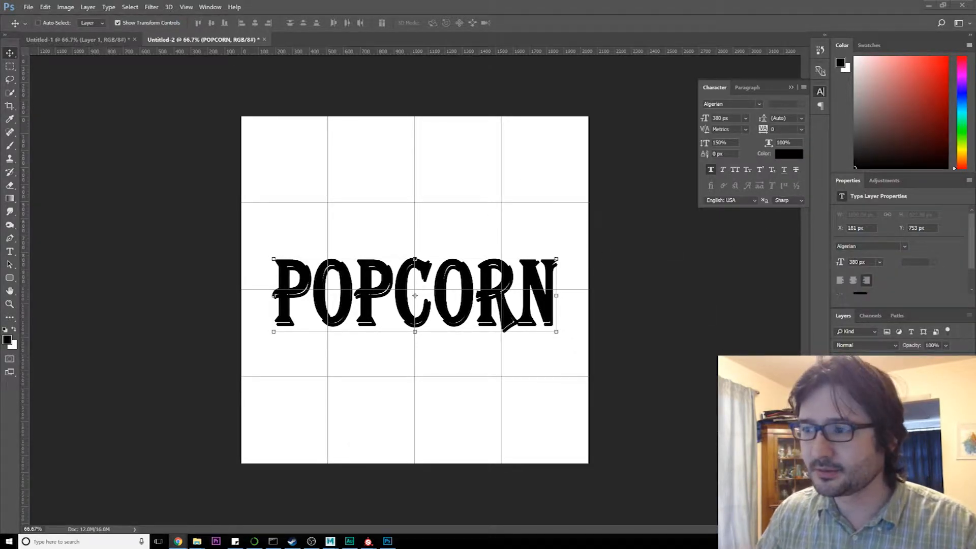
pyautogui.hotkey('alt', 'Tab')
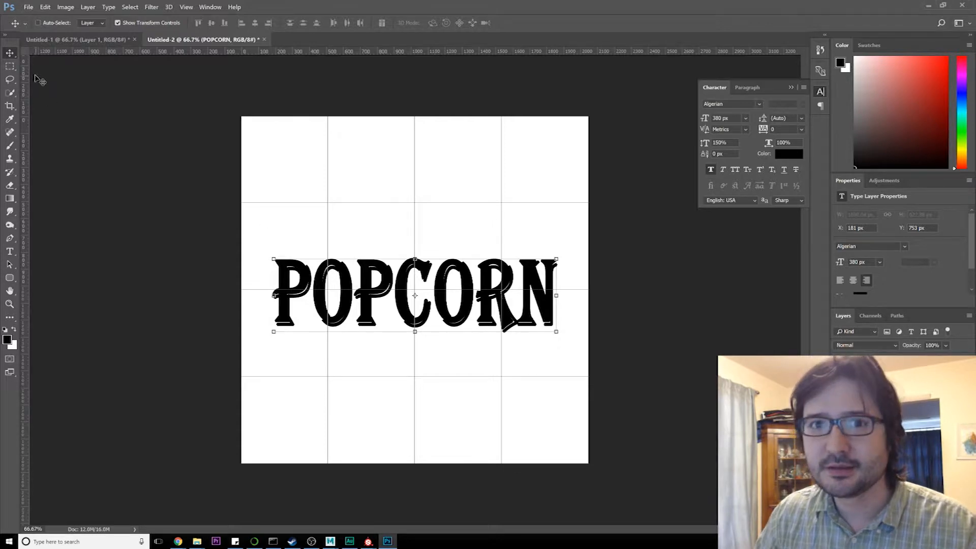
pyautogui.press('m')
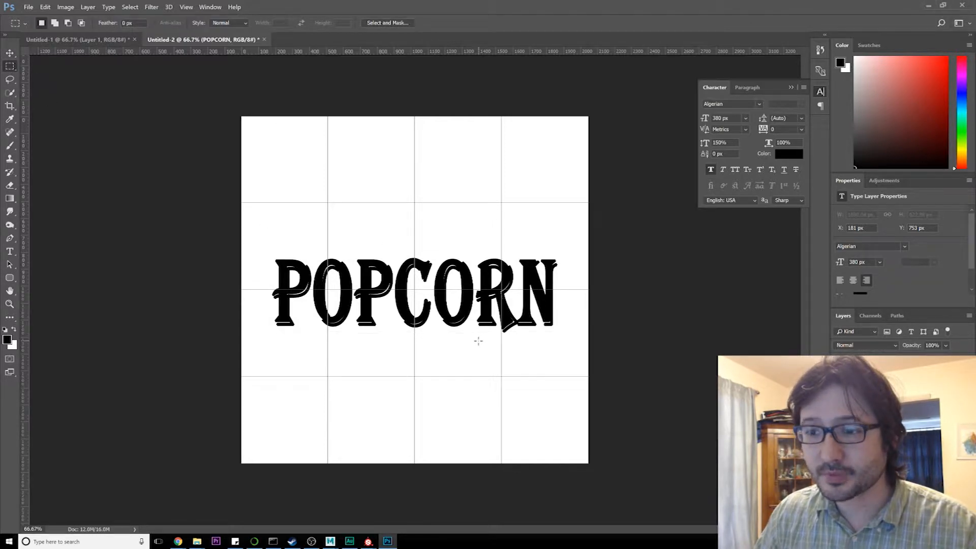
# Step: Switch to Substance Painter, examine the alphas in its shelf as a reference for the sign's colours, and return to Photoshop
pyautogui.moveTo(369, 541)
pyautogui.click(331, 503)
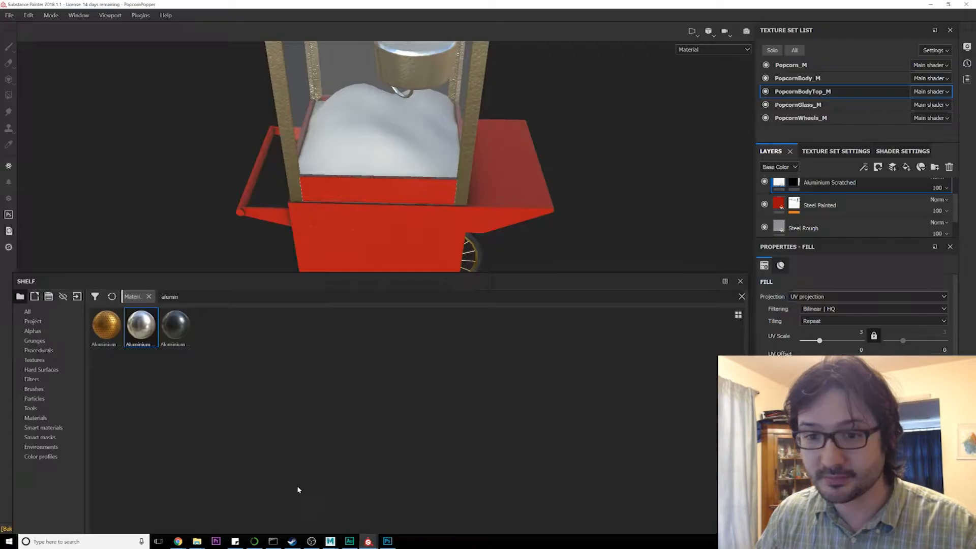
pyautogui.click(45, 322)
pyautogui.click(45, 331)
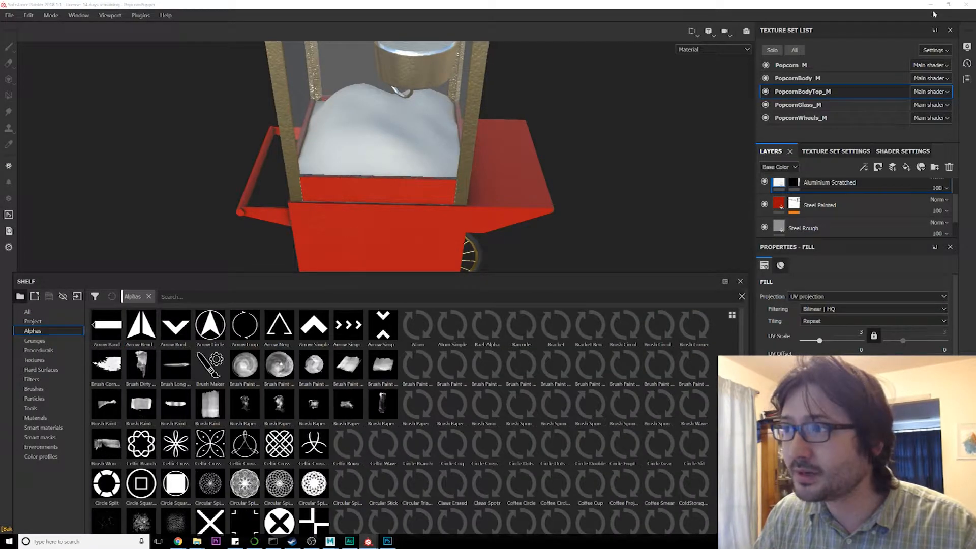
pyautogui.hotkey('alt', 'Tab')
# Step: Invert the white background layer to black and reselect the POPCORN text layer
pyautogui.click(898, 460)
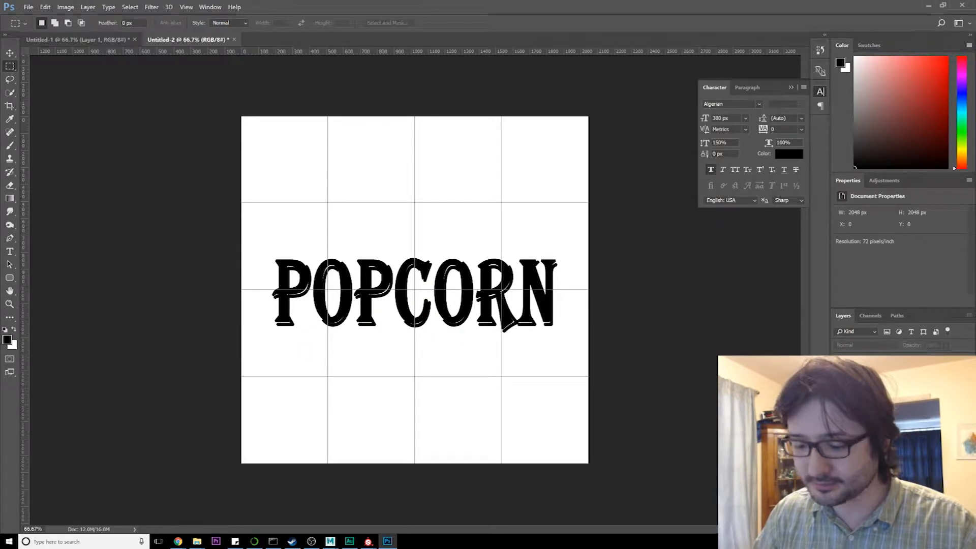
pyautogui.click(898, 375)
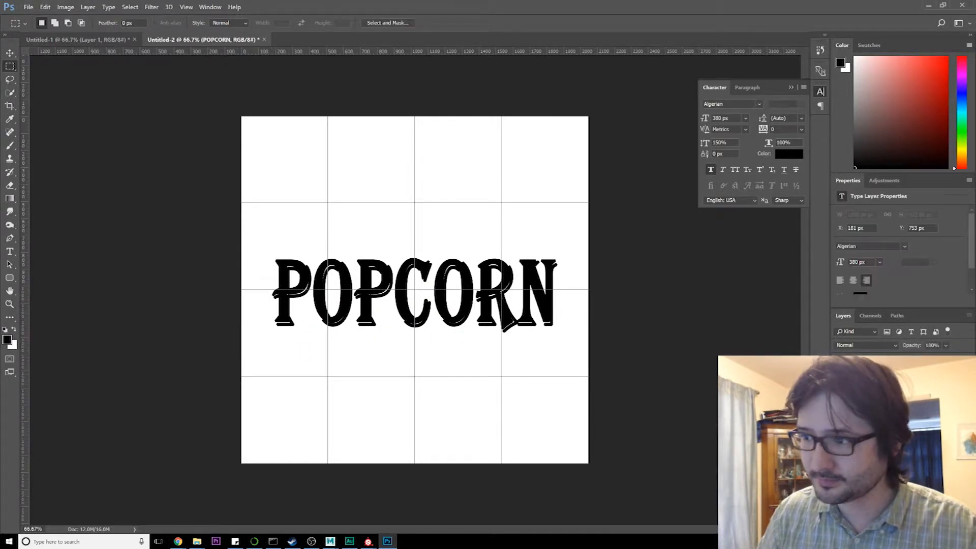
pyautogui.click(897, 392)
pyautogui.hotkey('ctrl', 'i')
pyautogui.click(898, 375)
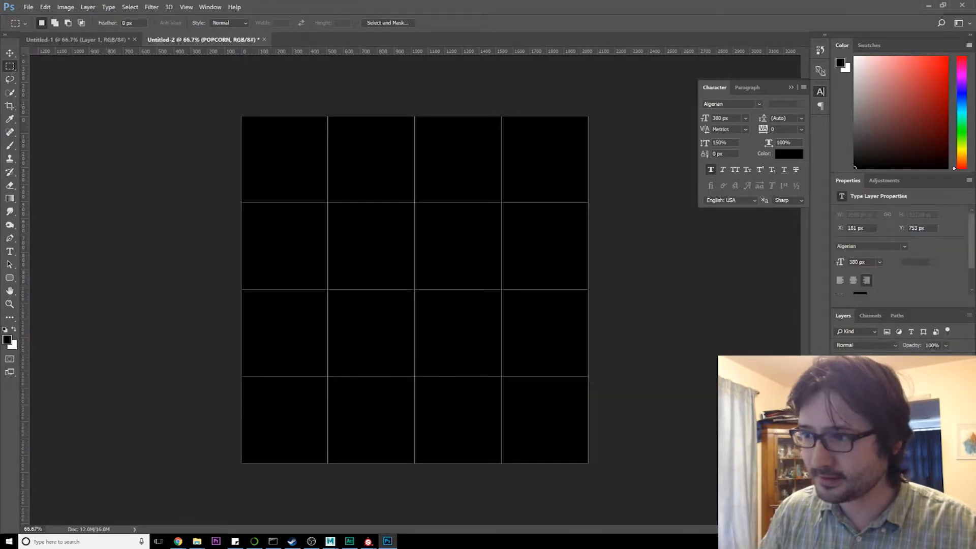
# Step: Set the colour of the POPCORN text to white (ffffff)
pyautogui.click(789, 154)
pyautogui.write('ffffff')
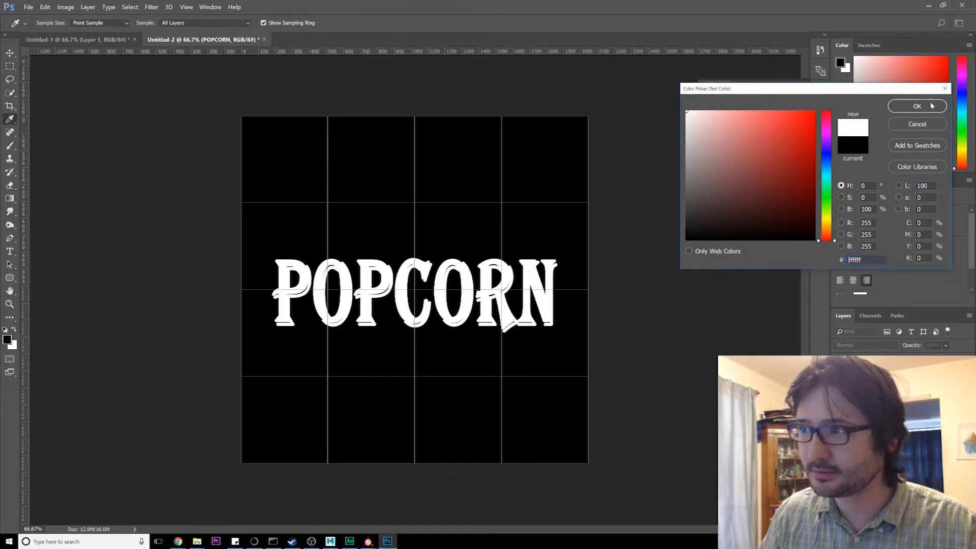
pyautogui.press('Return')
# Step: Enlarge the POPCORN text to 400 px and re-centre it on the canvas grid
pyautogui.click(9, 251)
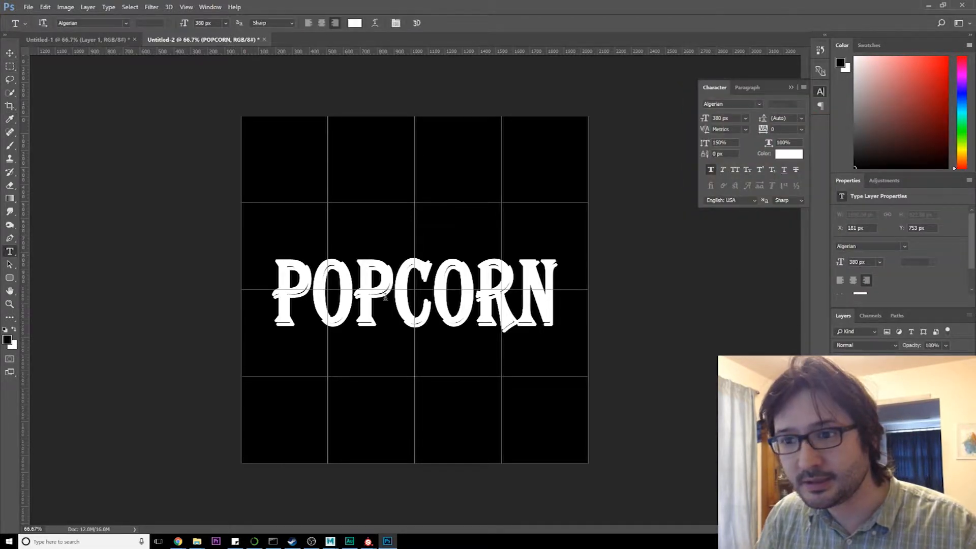
pyautogui.press('Return')
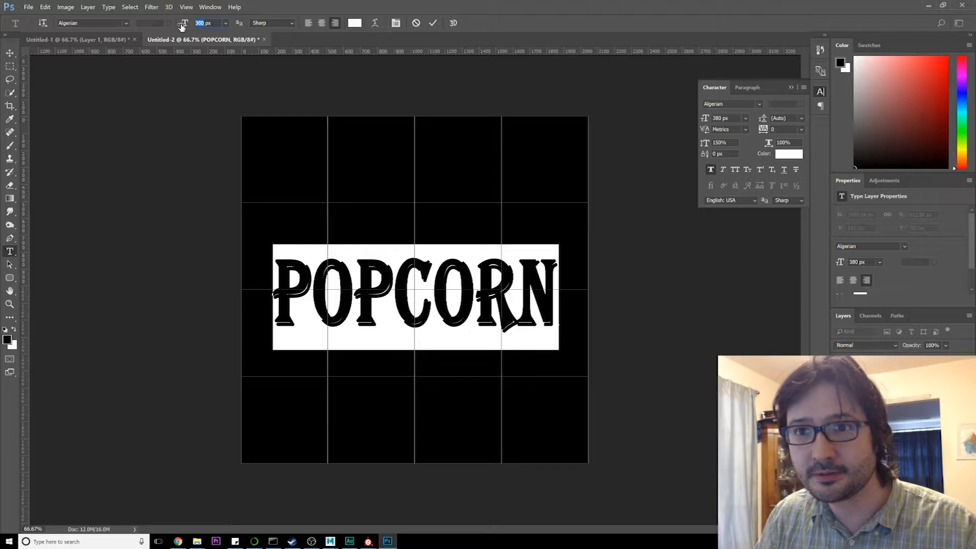
pyautogui.write('400')
pyautogui.press('Return')
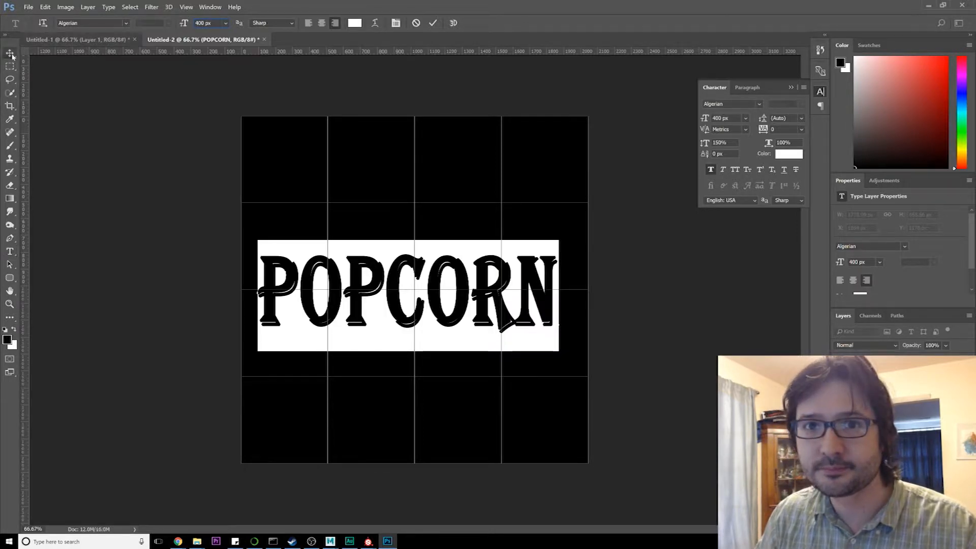
pyautogui.click(10, 53)
pyautogui.moveTo(456, 306); pyautogui.dragTo(464, 315)
pyautogui.click(10, 67)
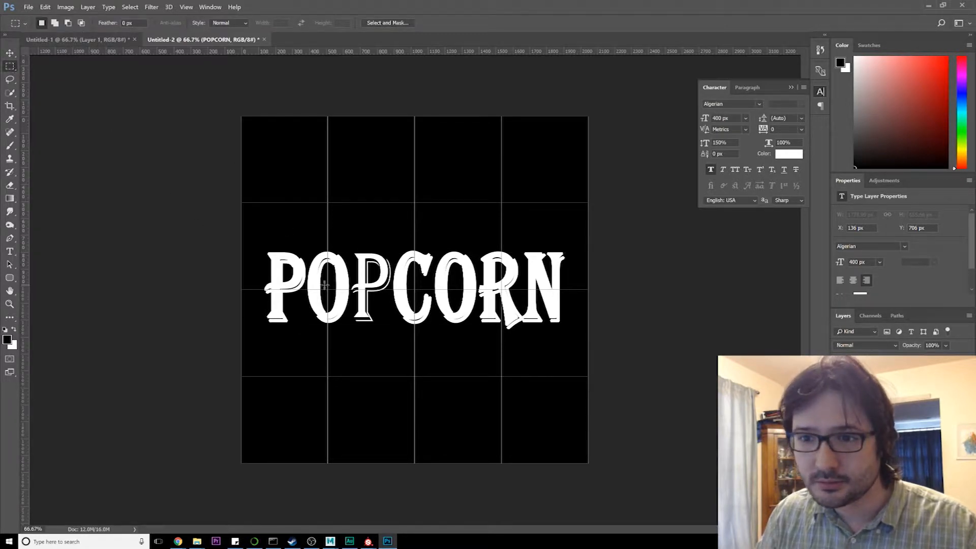
# Step: Delete the thin-looking second P in POPCORN and enter it again
pyautogui.press('z')
pyautogui.moveTo(414, 291); pyautogui.dragTo(413, 290)
pyautogui.keyDown('alt'); pyautogui.click(413, 291); pyautogui.keyUp('alt')
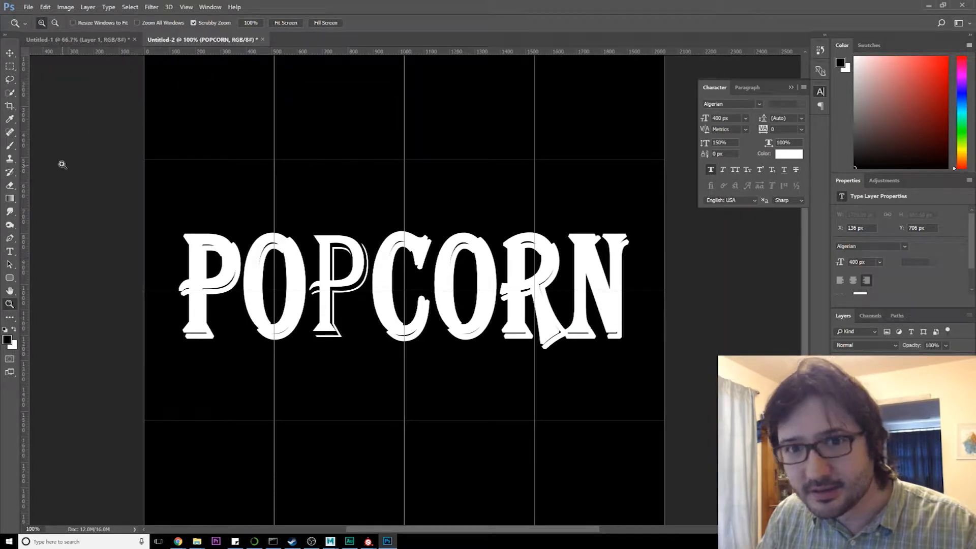
pyautogui.click(10, 251)
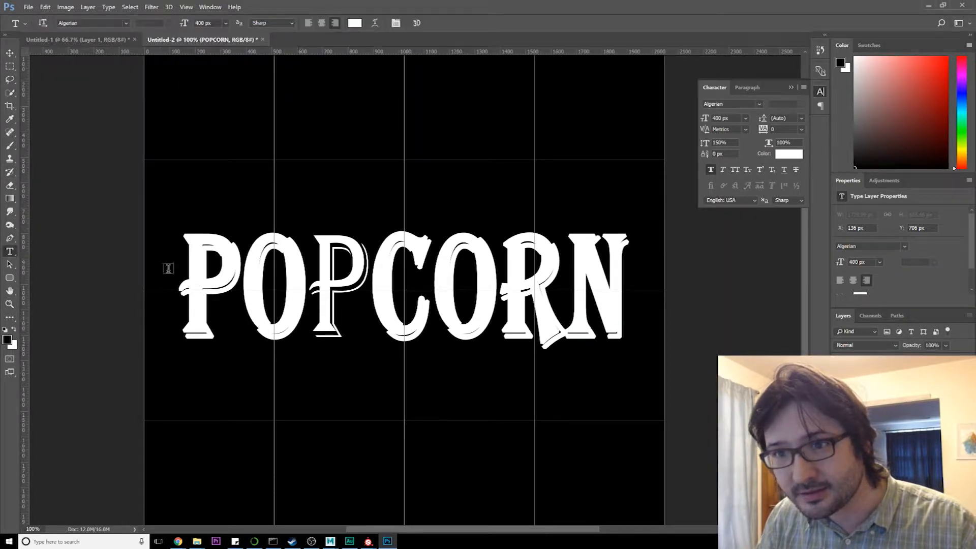
pyautogui.click(373, 293)
pyautogui.press('BackSpace')
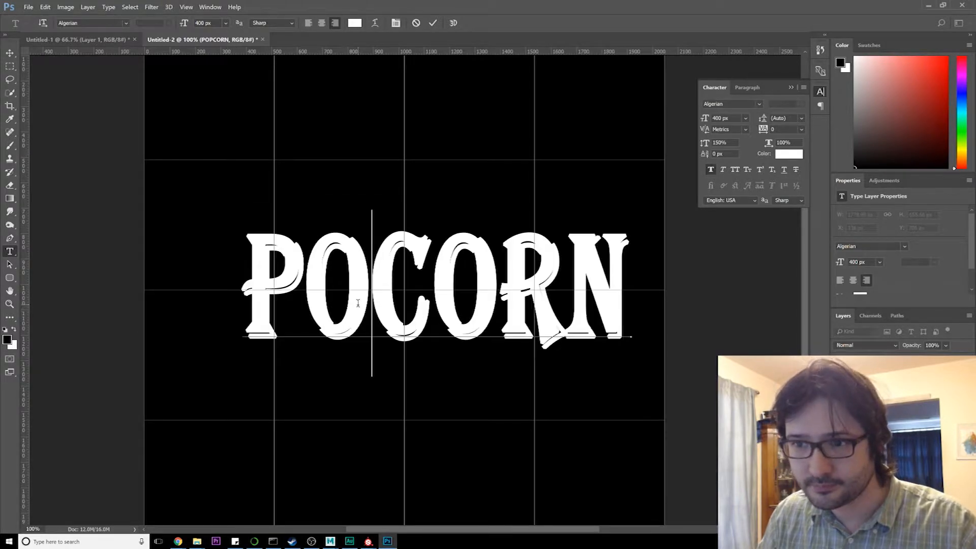
pyautogui.write('P')
# Step: Replace the entire text with a newly entered POPCORN and place the text cursor at its second P
pyautogui.hotkey('ctrl', 'a')
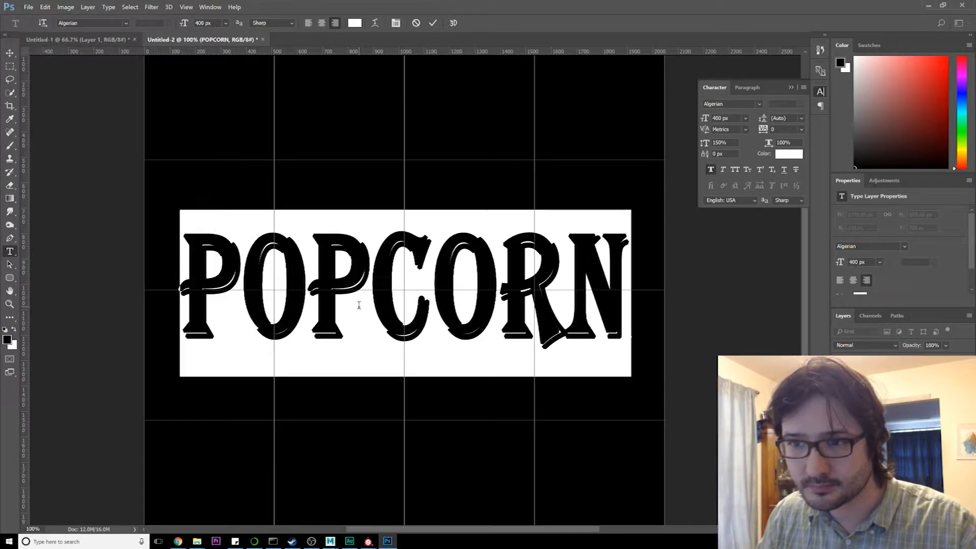
pyautogui.write('POP')
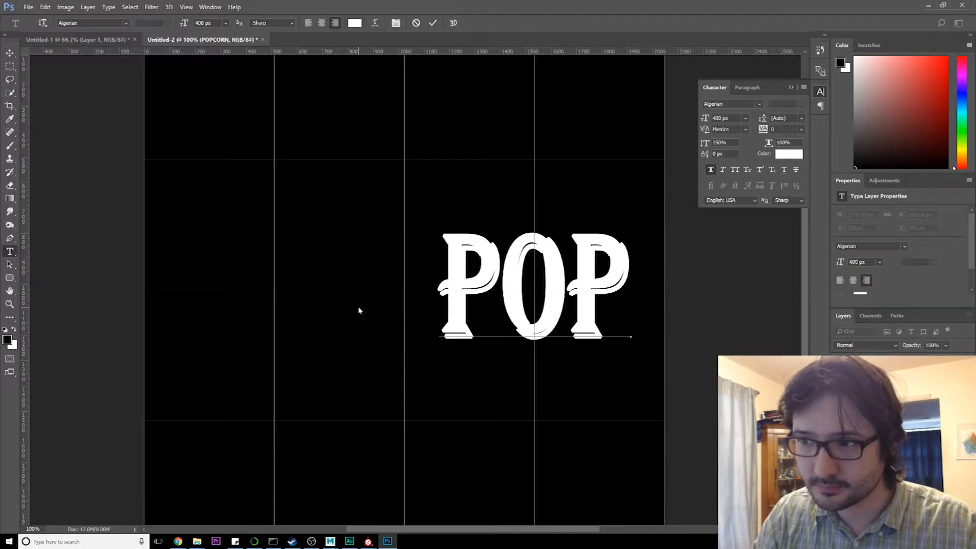
pyautogui.press('BackSpace')
pyautogui.press('BackSpace')
pyautogui.press('BackSpace')
pyautogui.write('POPCORN')
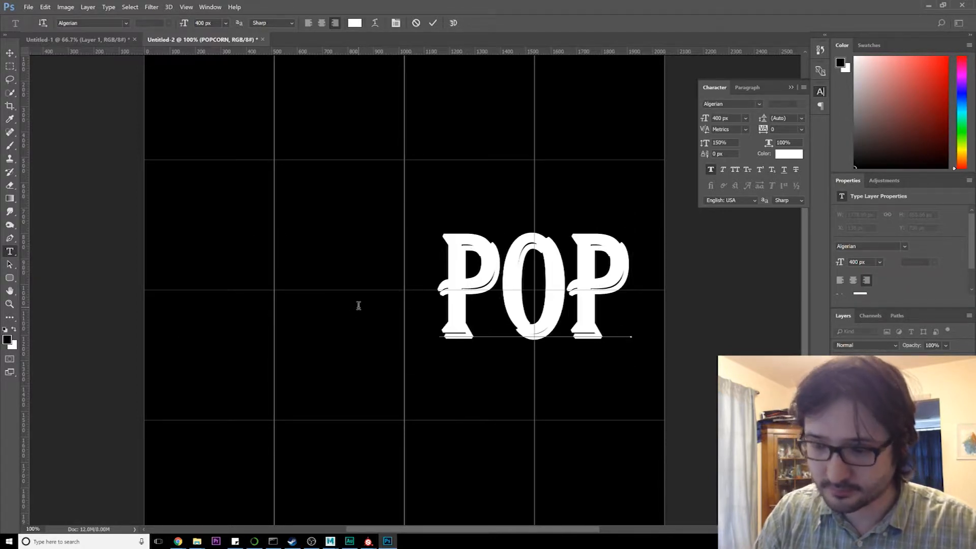
pyautogui.click(333, 330)
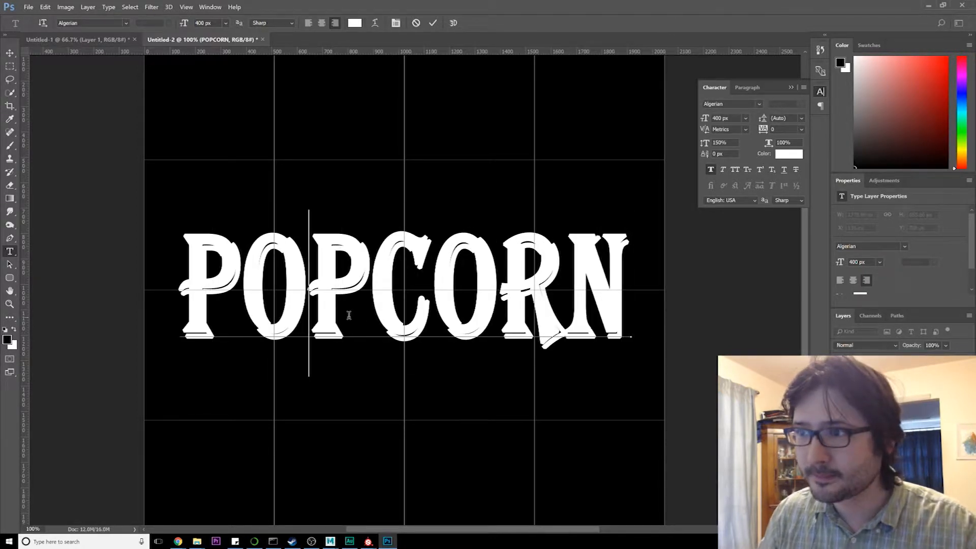
# Step: Try the small caps and faux italic styles on the whole POPCORN text
pyautogui.hotkey('ctrl', 'a')
pyautogui.click(747, 170)
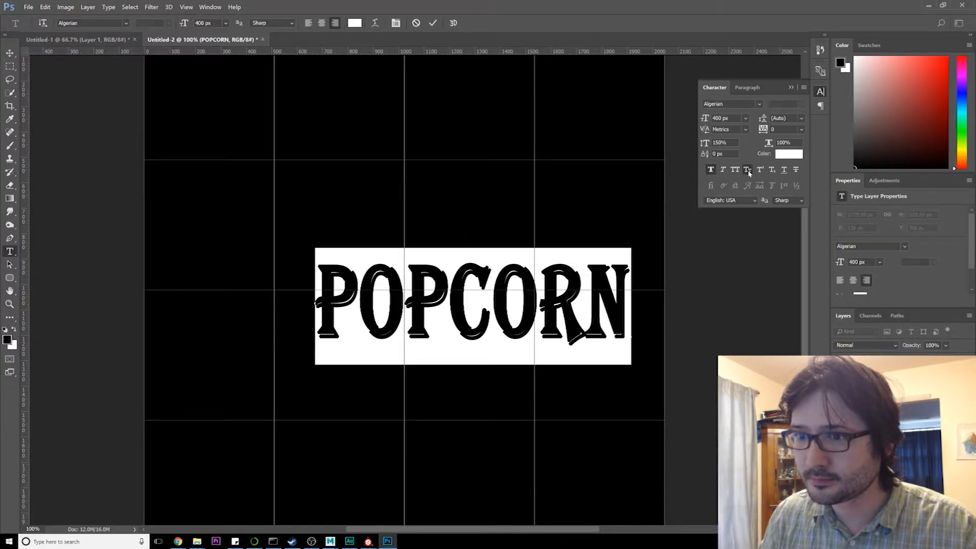
pyautogui.click(748, 171)
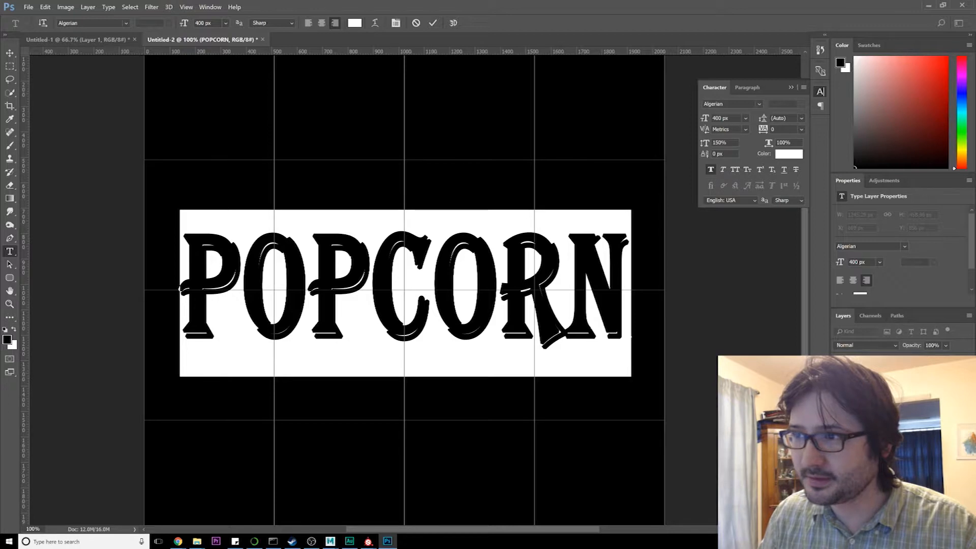
pyautogui.click(720, 142)
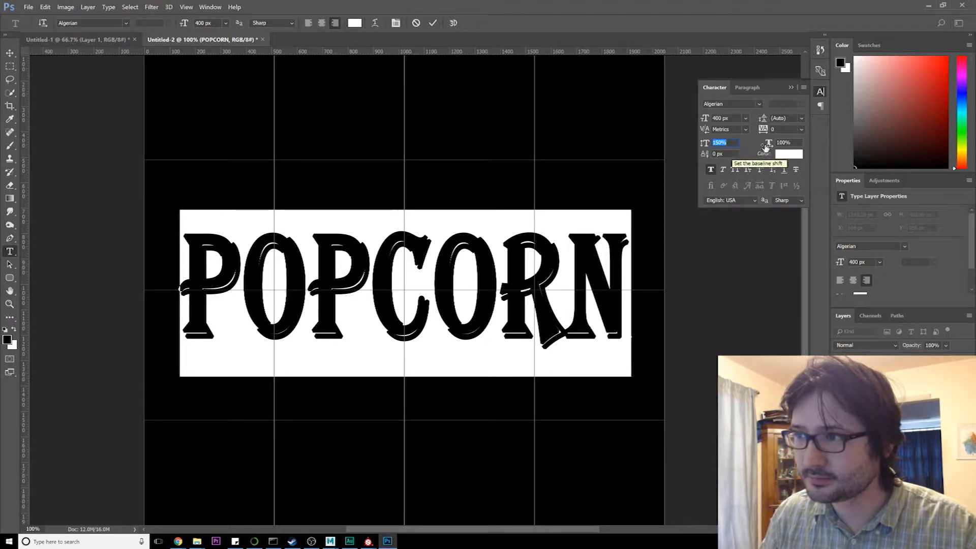
pyautogui.click(723, 169)
pyautogui.click(723, 169)
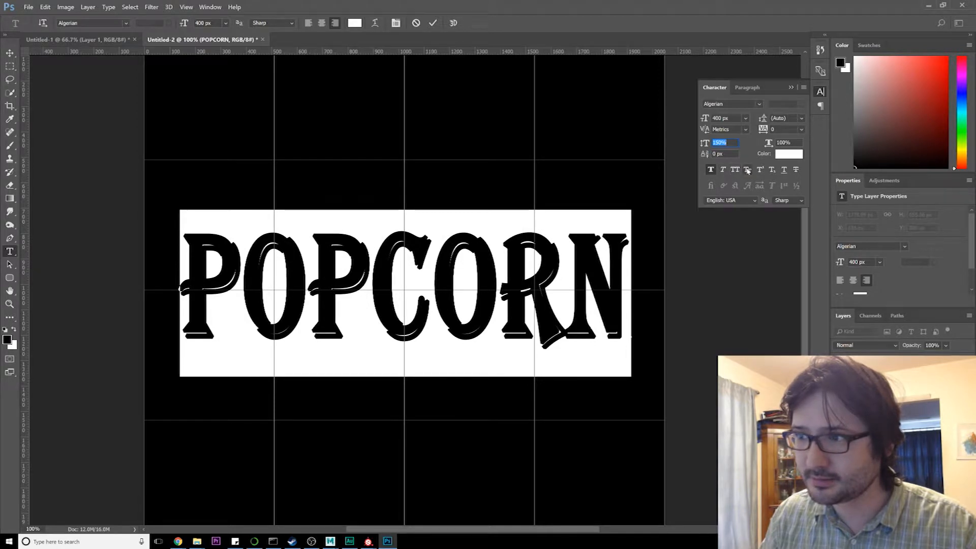
pyautogui.hotkey('ctrl', 'Return')
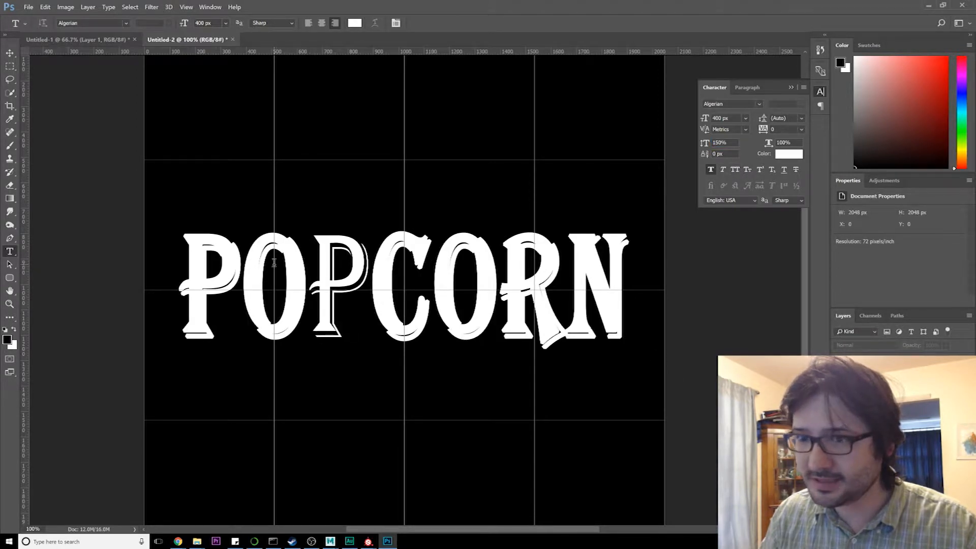
pyautogui.keyDown('alt'); pyautogui.scroll(4, 339, 288); pyautogui.keyUp('alt')
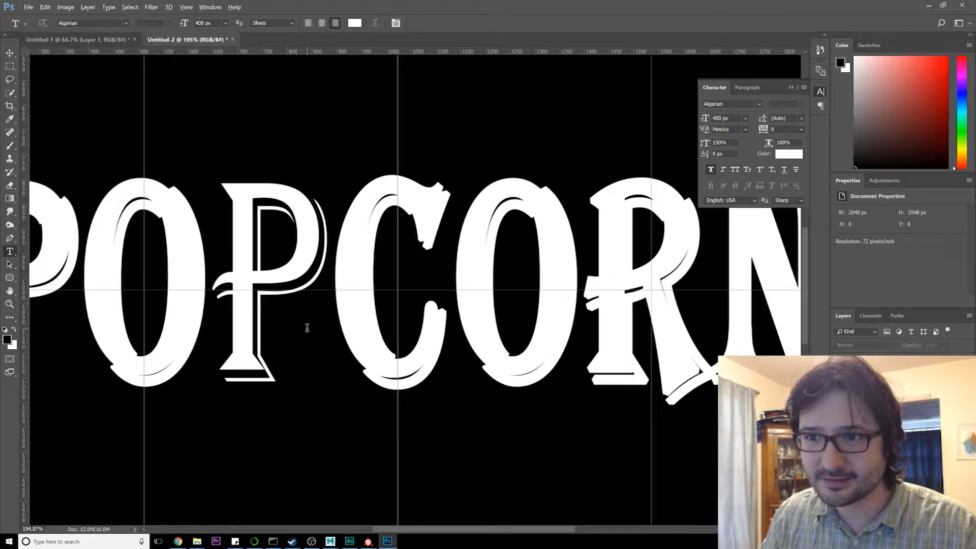
pyautogui.keyDown('alt'); pyautogui.scroll(-3, 307, 327); pyautogui.keyUp('alt')
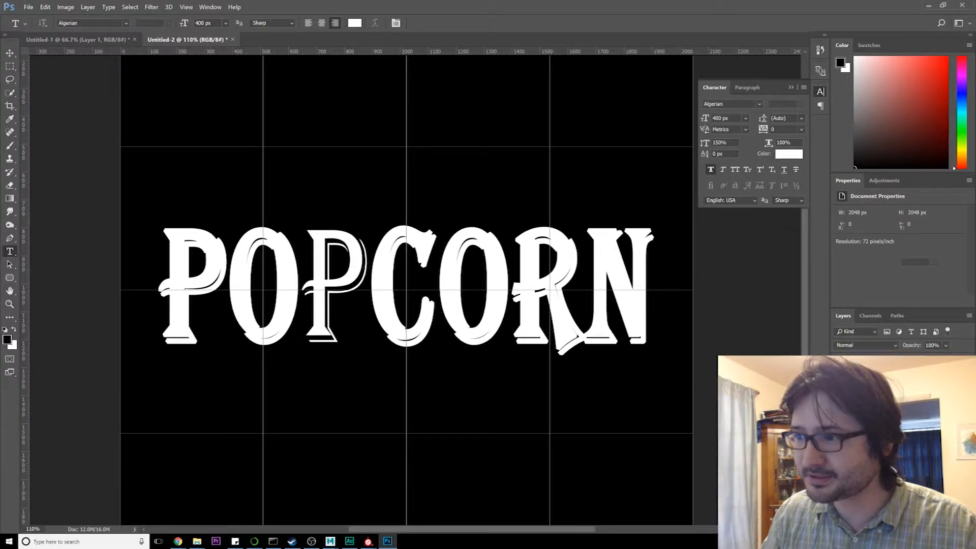
# Step: Try a red stroke effect (fc0000) on the POPCORN text layer
pyautogui.doubleClick(894, 363)
pyautogui.click(562, 150)
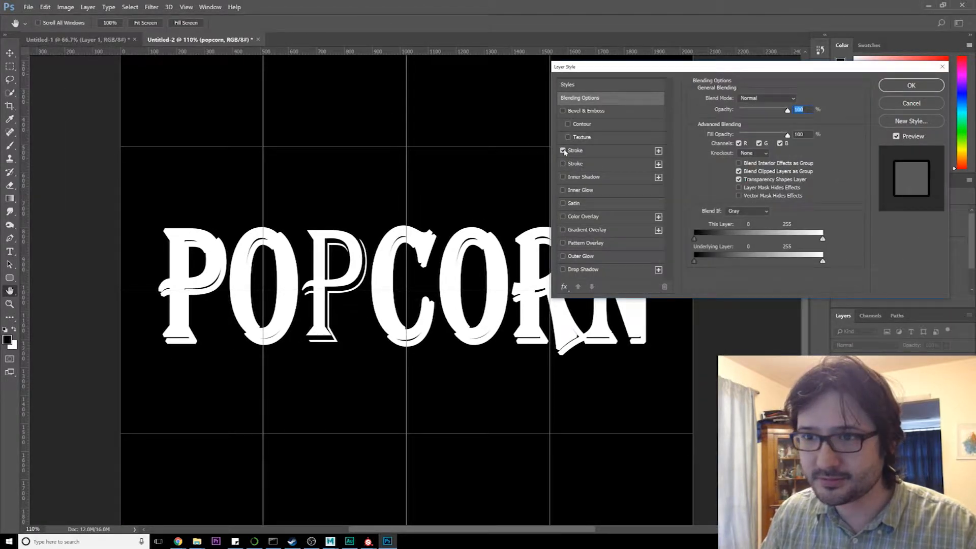
pyautogui.click(562, 151)
pyautogui.click(563, 164)
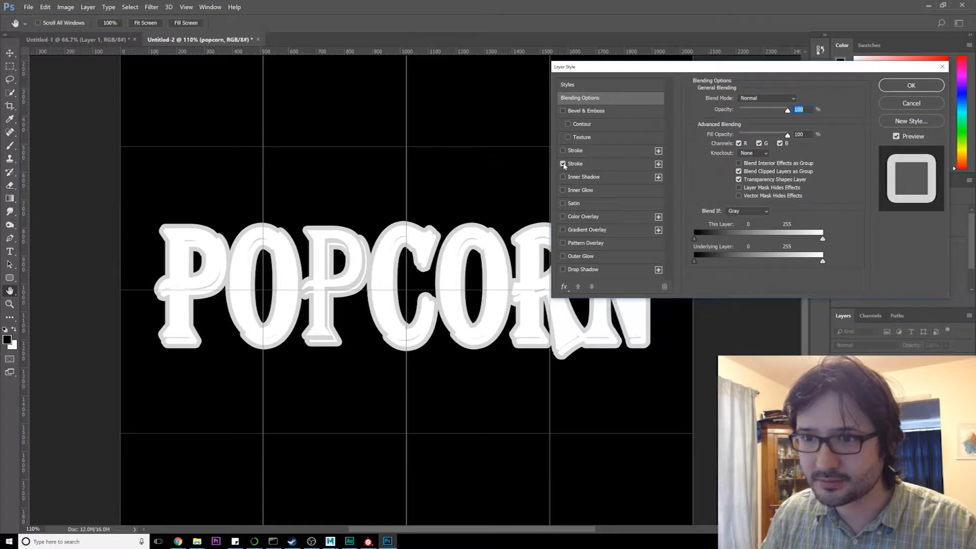
pyautogui.click(563, 164)
pyautogui.click(563, 150)
pyautogui.click(575, 151)
pyautogui.click(722, 171)
pyautogui.moveTo(723, 171); pyautogui.dragTo(829, 114)
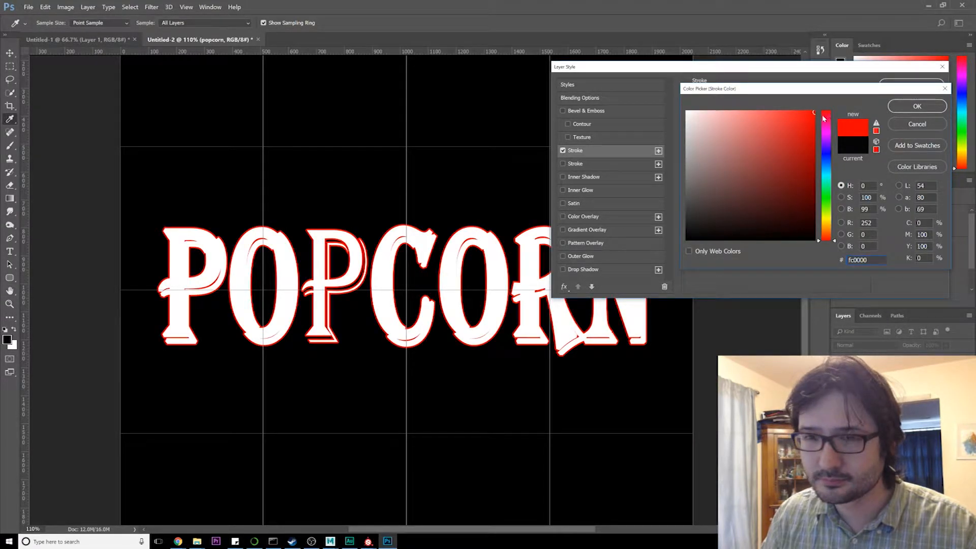
pyautogui.click(911, 124)
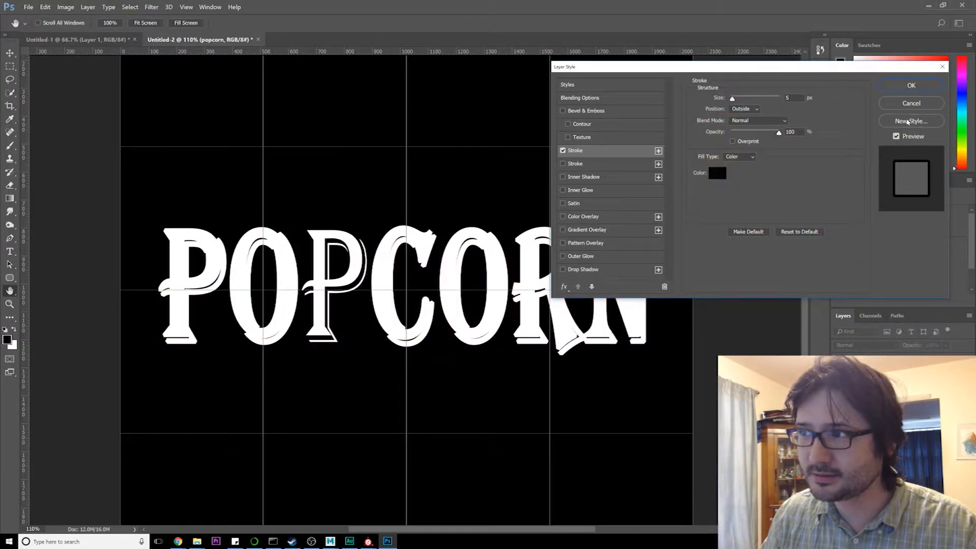
pyautogui.click(910, 104)
# Step: Replace the thin-looking second P of POPCORN with a newly entered P
pyautogui.hotkey('ctrl', '0')
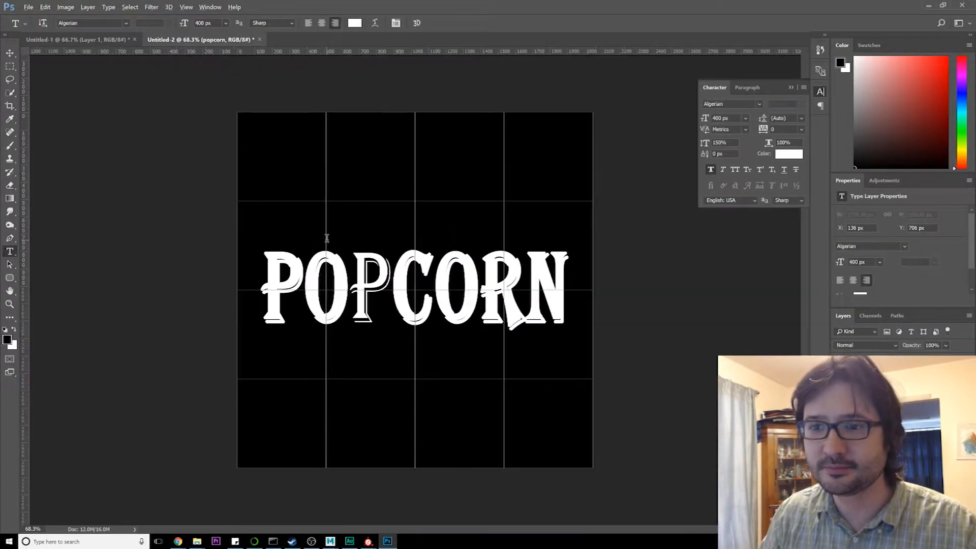
pyautogui.keyDown('alt'); pyautogui.scroll(2, 328, 238); pyautogui.keyUp('alt')
pyautogui.moveTo(326, 256); pyautogui.dragTo(384, 286)
pyautogui.write('p')
pyautogui.keyDown('alt'); pyautogui.scroll(-3, 317, 276); pyautogui.keyUp('alt')
pyautogui.keyDown('alt'); pyautogui.scroll(3, 318, 276); pyautogui.keyUp('alt')
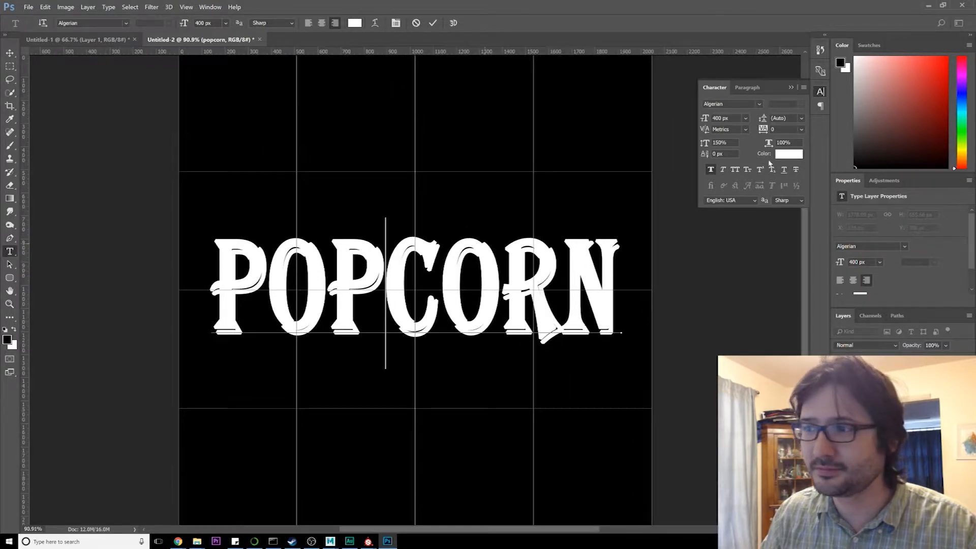
# Step: Compare the None, Crisp, Strong, Windows LCD and Windows anti-aliasing methods on the whole POPCORN text and settle on None
pyautogui.doubleClick(557, 251)
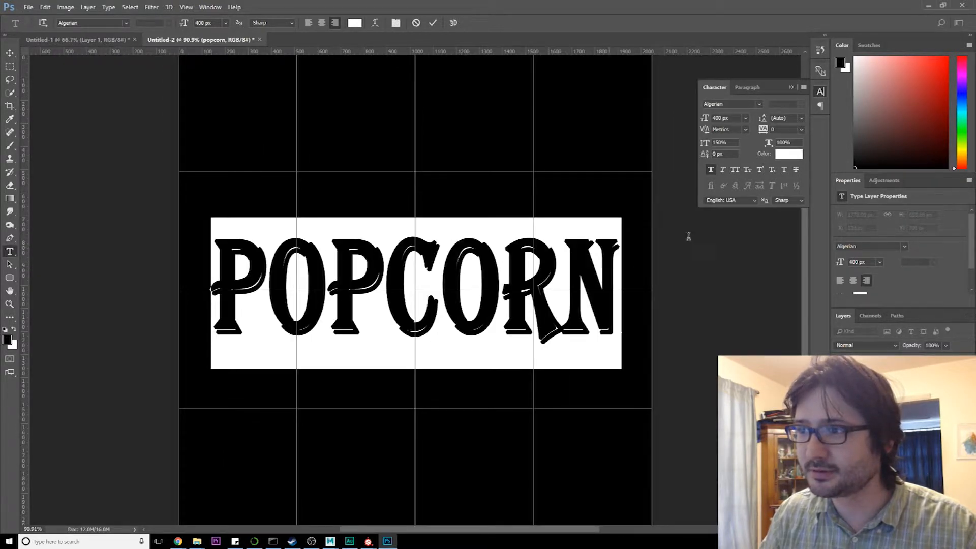
pyautogui.click(739, 201)
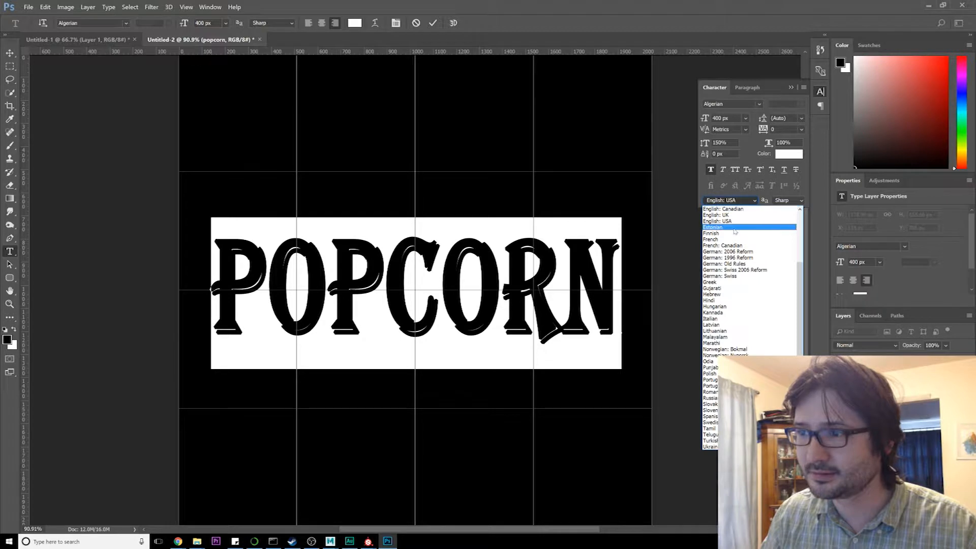
pyautogui.click(788, 200)
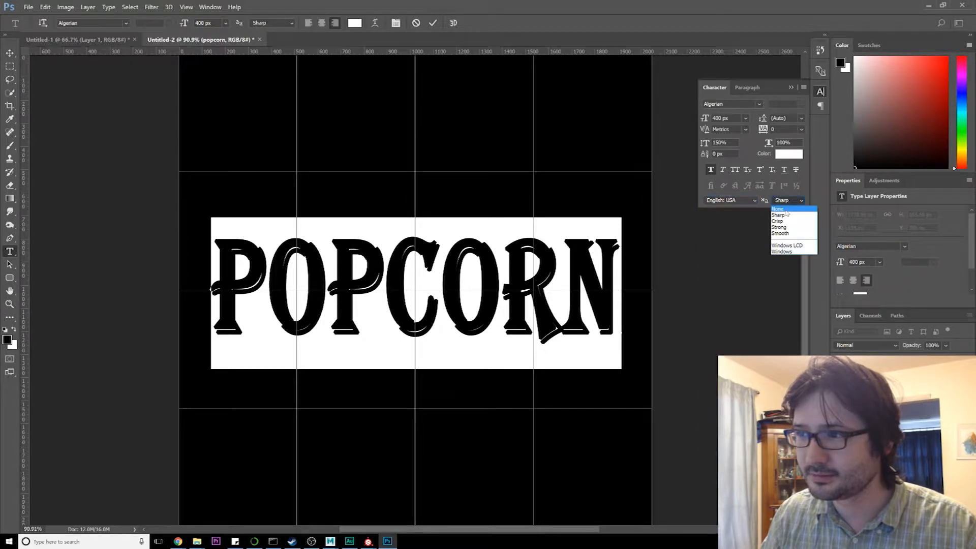
pyautogui.click(787, 207)
pyautogui.click(786, 203)
pyautogui.click(786, 221)
pyautogui.click(789, 201)
pyautogui.click(785, 228)
pyautogui.click(787, 202)
pyautogui.click(786, 243)
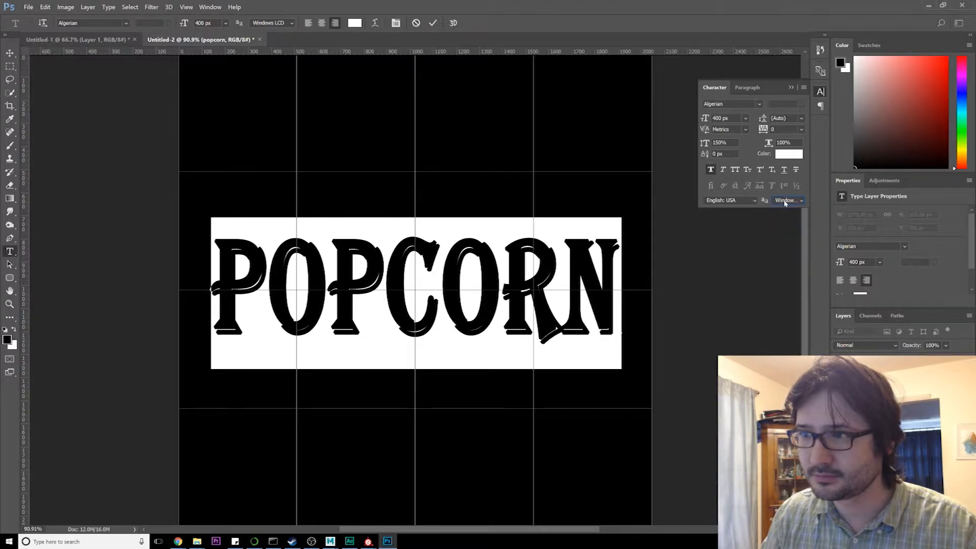
pyautogui.click(785, 203)
pyautogui.click(786, 254)
pyautogui.click(785, 202)
pyautogui.click(785, 211)
pyautogui.click(272, 225)
# Step: Save the sign image in PNG format as PopcornWord.png in the Bitmap folder
pyautogui.click(28, 7)
pyautogui.press('Escape')
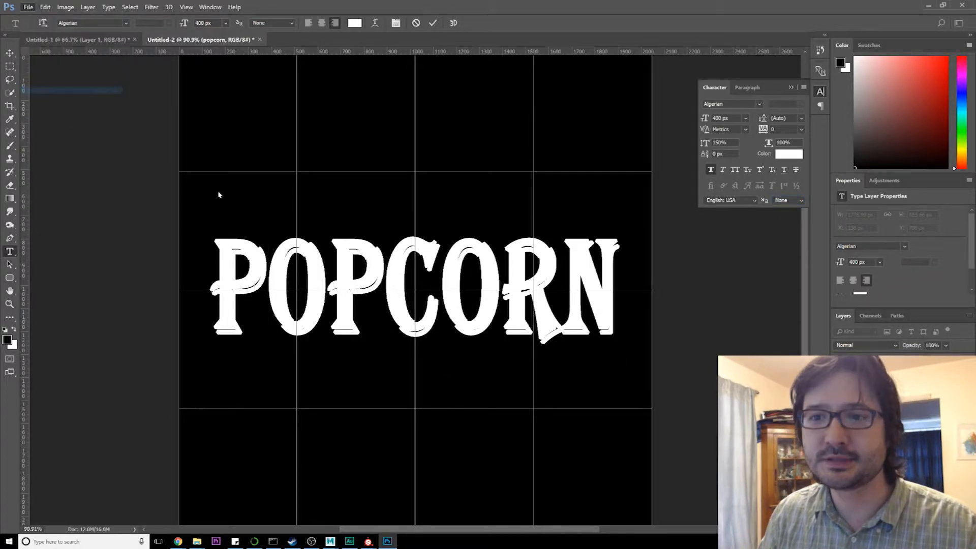
pyautogui.hotkey('ctrl', 'shift', 's')
pyautogui.click(345, 448)
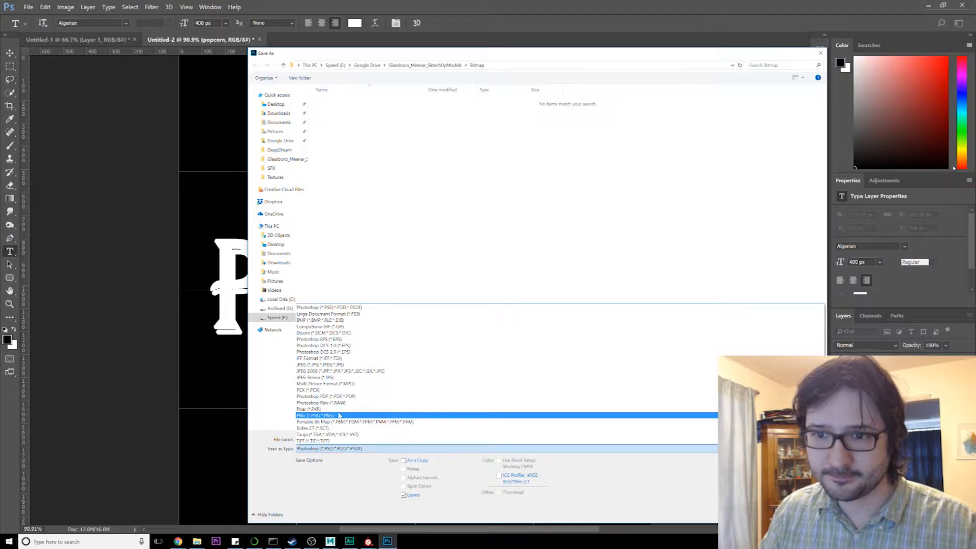
pyautogui.click(340, 415)
pyautogui.click(336, 101)
pyautogui.click(307, 440)
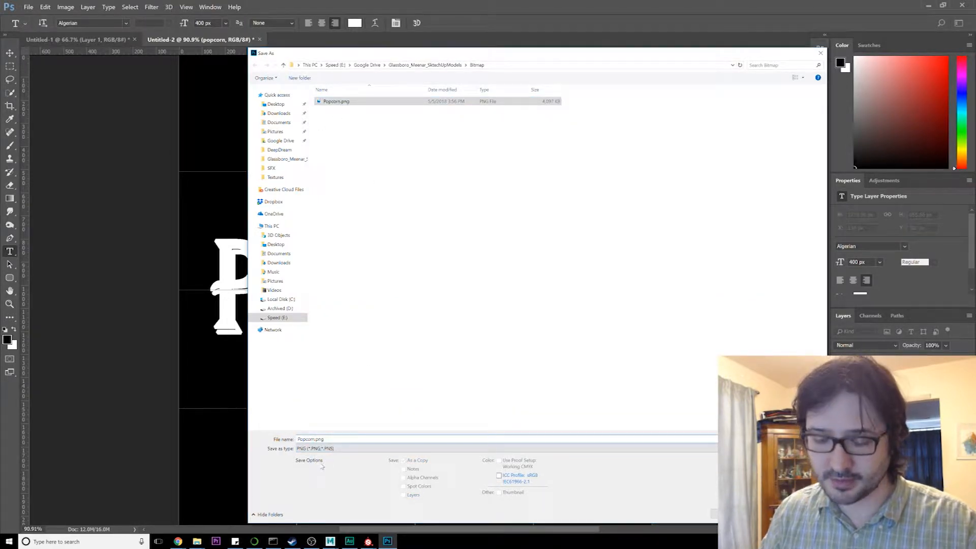
pyautogui.write('Word')
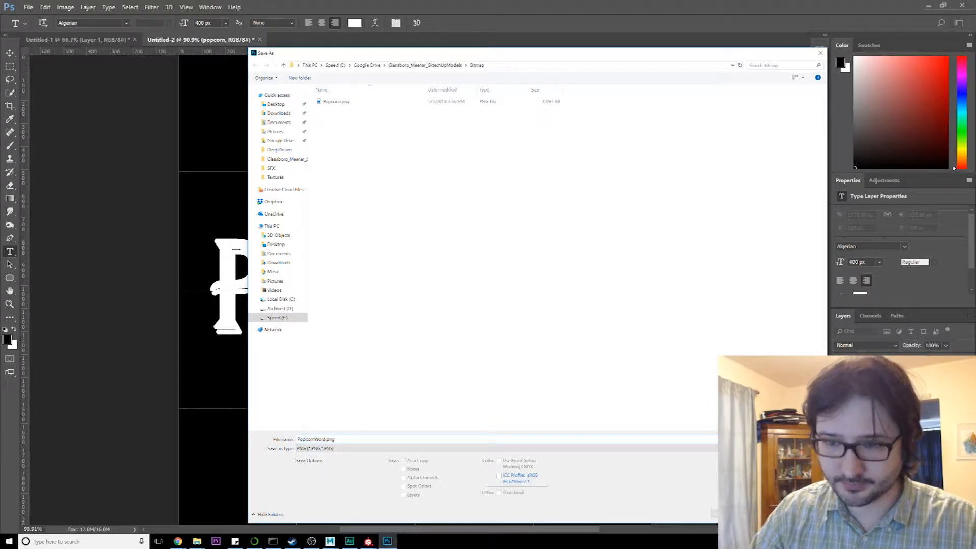
pyautogui.press('Return')
pyautogui.press('Return')
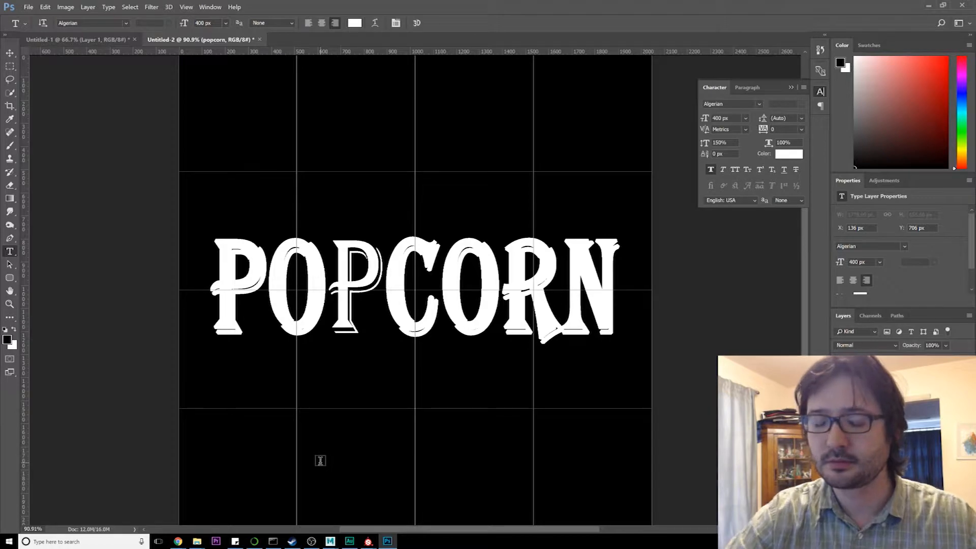
# Step: Switch to Substance Painter and add PopcornWord.png from the Bitmap folder to the resources for import
pyautogui.moveTo(368, 541)
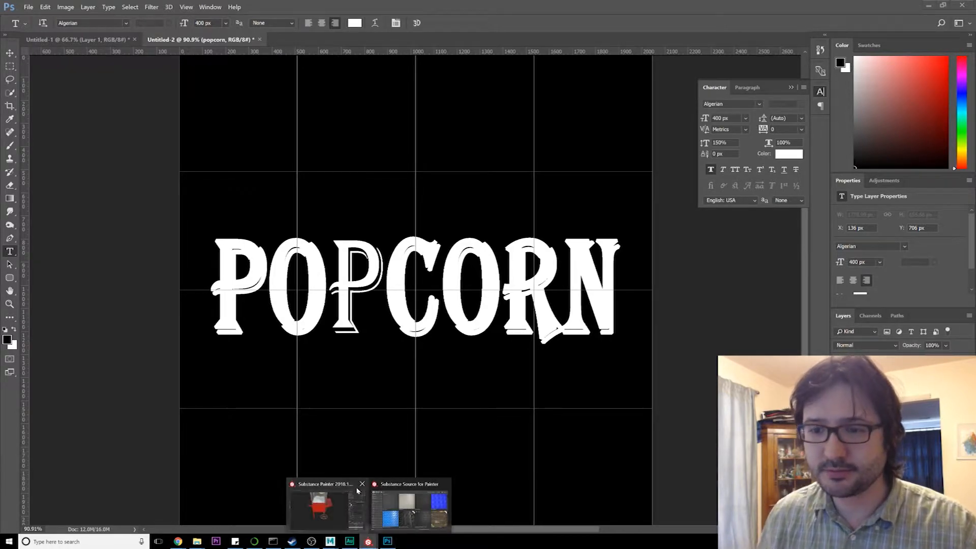
pyautogui.click(344, 512)
pyautogui.click(9, 15)
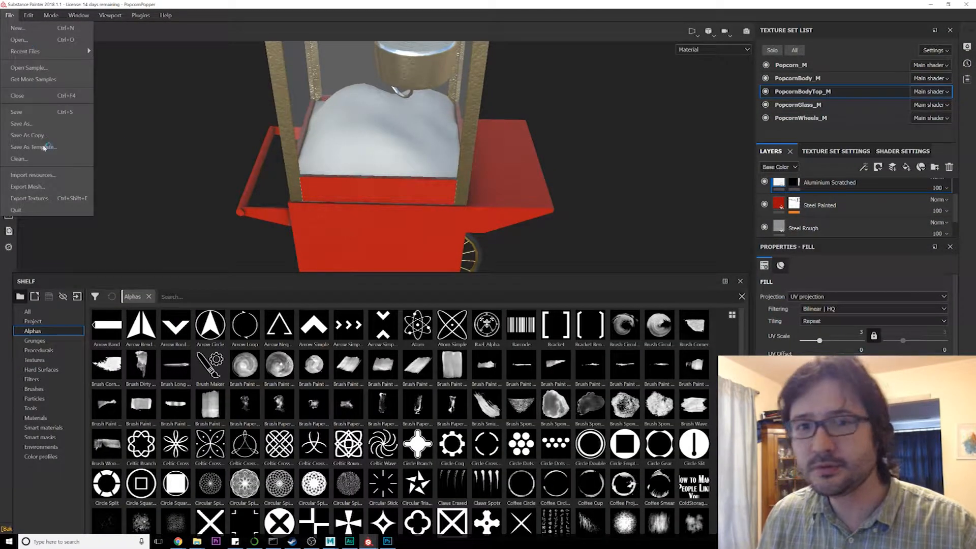
pyautogui.click(49, 176)
pyautogui.click(549, 131)
pyautogui.click(501, 135)
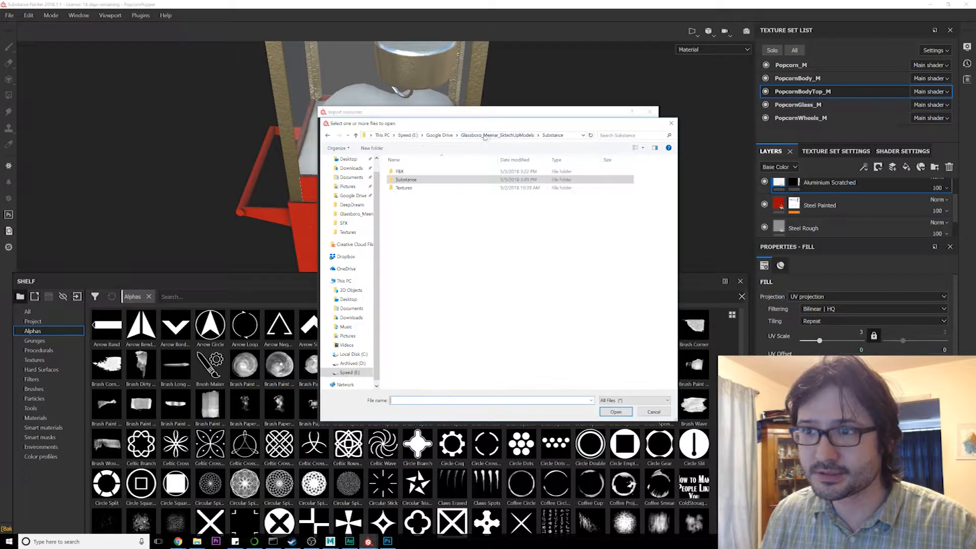
pyautogui.click(466, 135)
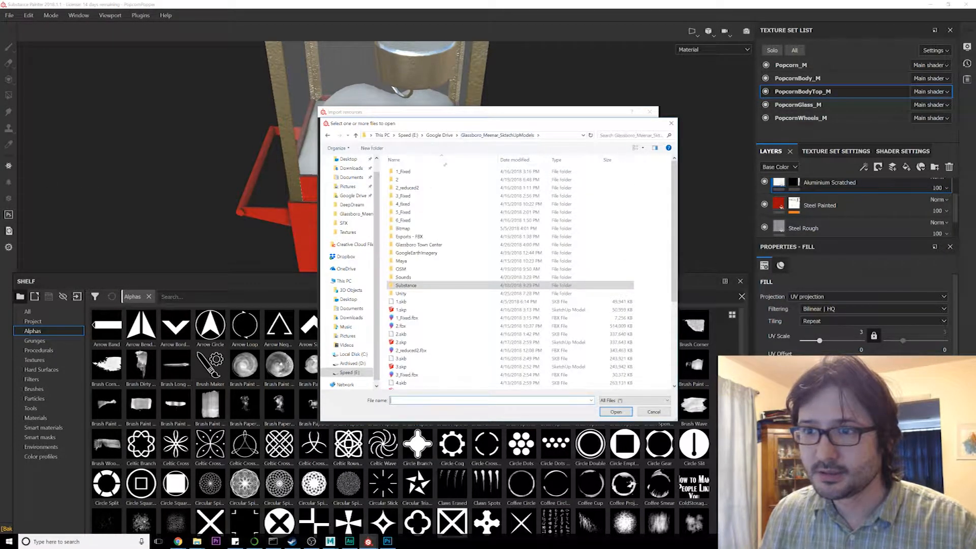
pyautogui.doubleClick(403, 228)
pyautogui.click(448, 191)
pyautogui.doubleClick(448, 203)
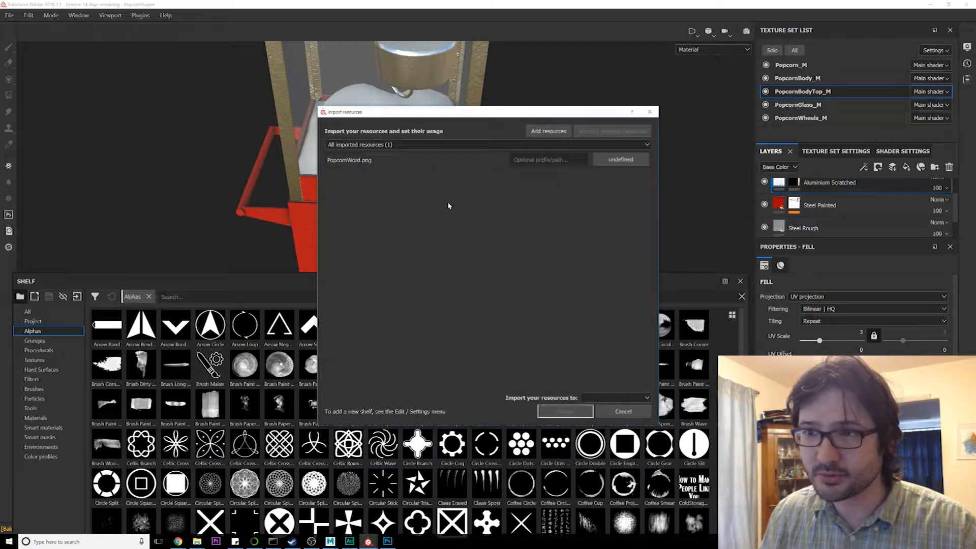
# Step: Set the usage of PopcornWord.png to alpha and import it into the current session
pyautogui.click(621, 160)
pyautogui.click(642, 178)
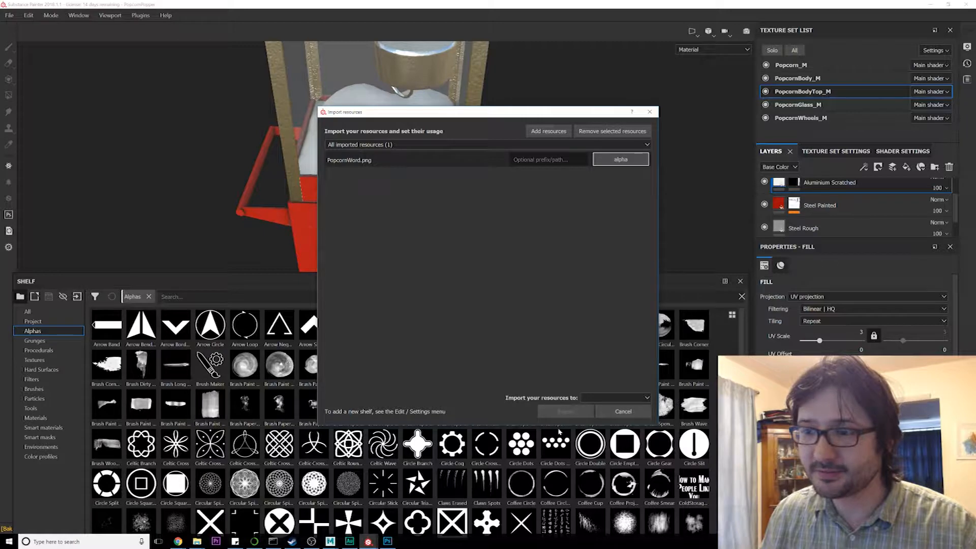
pyautogui.click(615, 398)
pyautogui.click(610, 406)
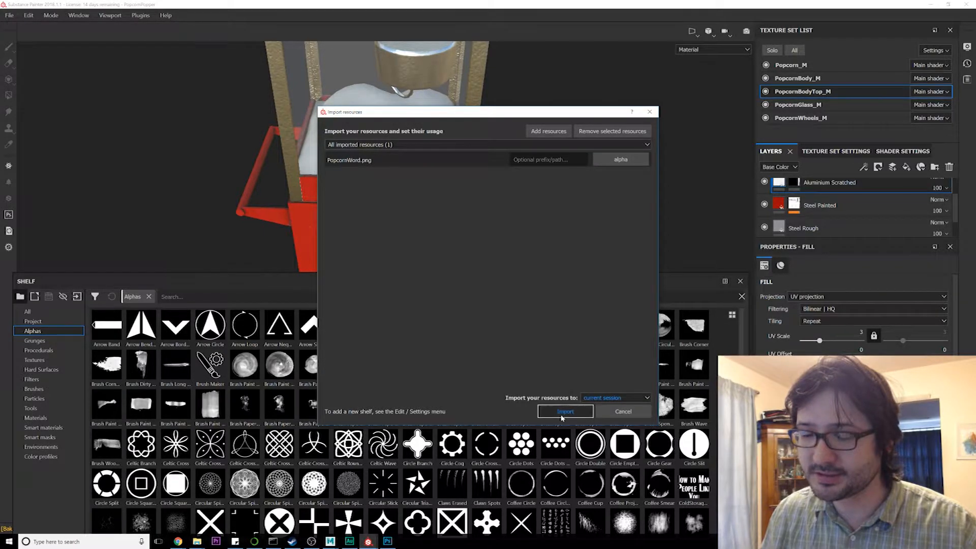
pyautogui.click(565, 412)
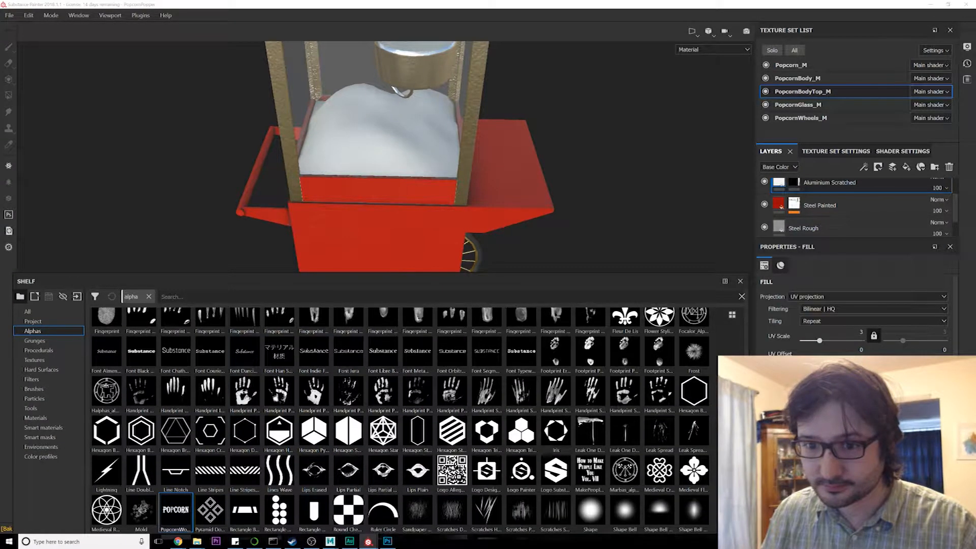
# Step: Check the UV layout, then show the cart in an orthographic 3D view facing its red body panel straight on
pyautogui.keyDown('alt'); pyautogui.moveTo(381, 185); pyautogui.dragTo(401, 207); pyautogui.keyUp('alt')
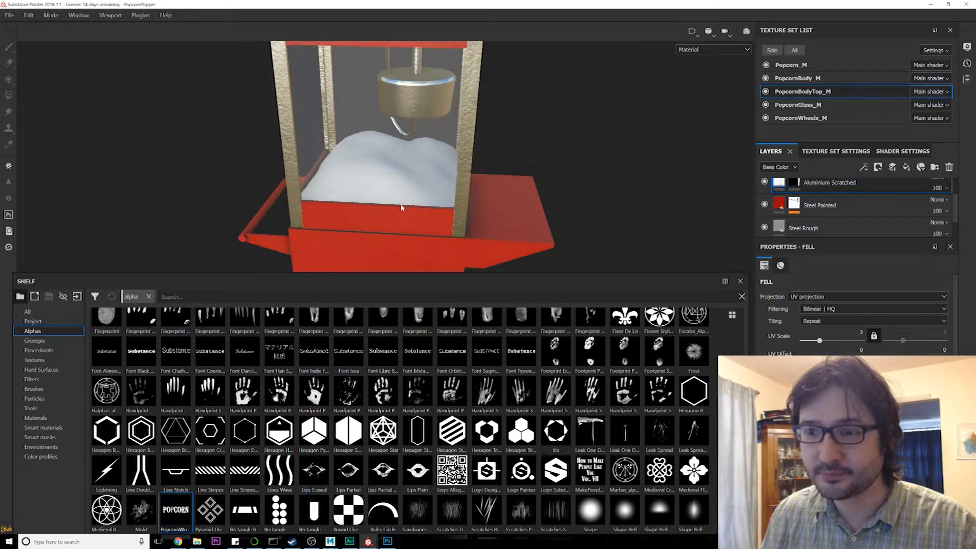
pyautogui.keyDown('alt'); pyautogui.moveTo(401, 207); pyautogui.dragTo(436, 250, button='right'); pyautogui.keyUp('alt')
pyautogui.keyDown('alt'); pyautogui.moveTo(436, 250); pyautogui.dragTo(410, 183, button='middle'); pyautogui.keyUp('alt')
pyautogui.keyDown('alt'); pyautogui.moveTo(409, 183); pyautogui.dragTo(424, 161); pyautogui.keyUp('alt')
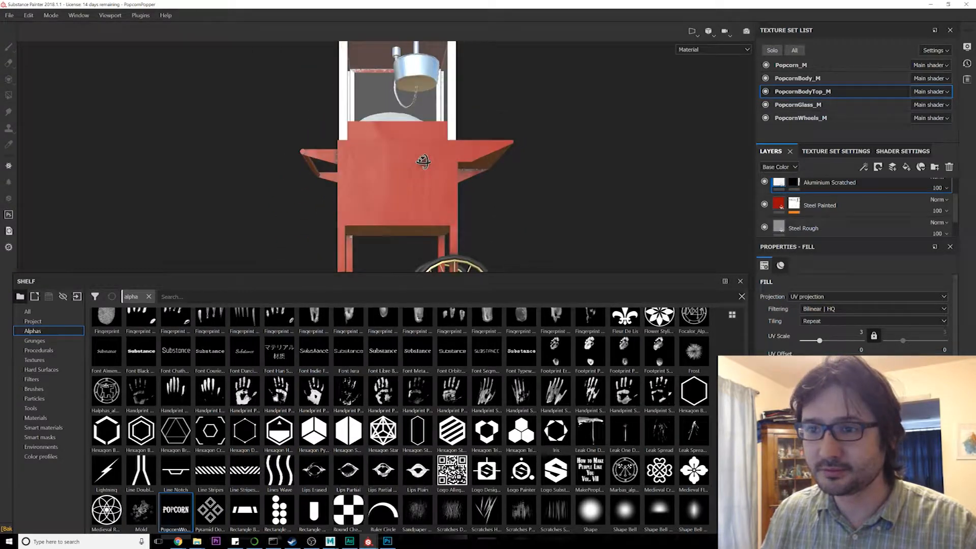
pyautogui.press('F3')
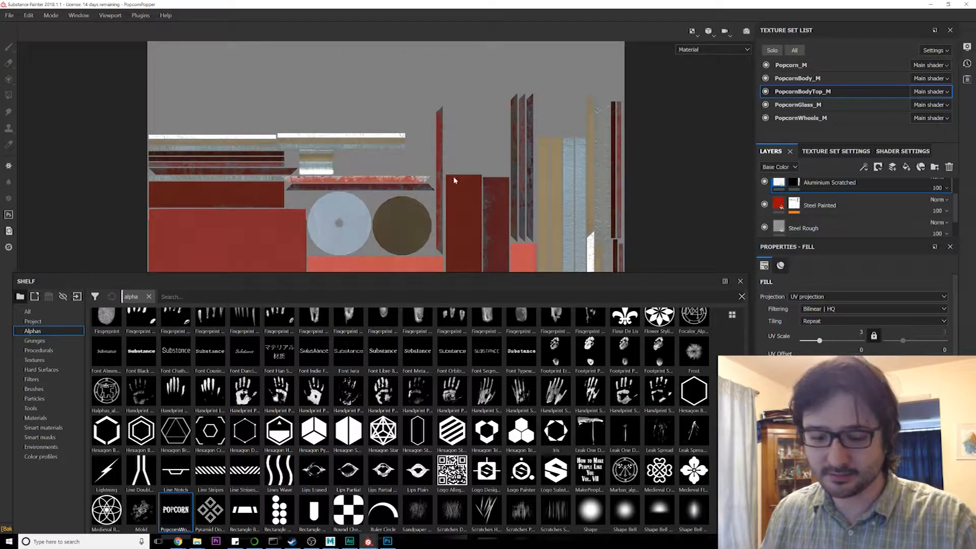
pyautogui.press('F2')
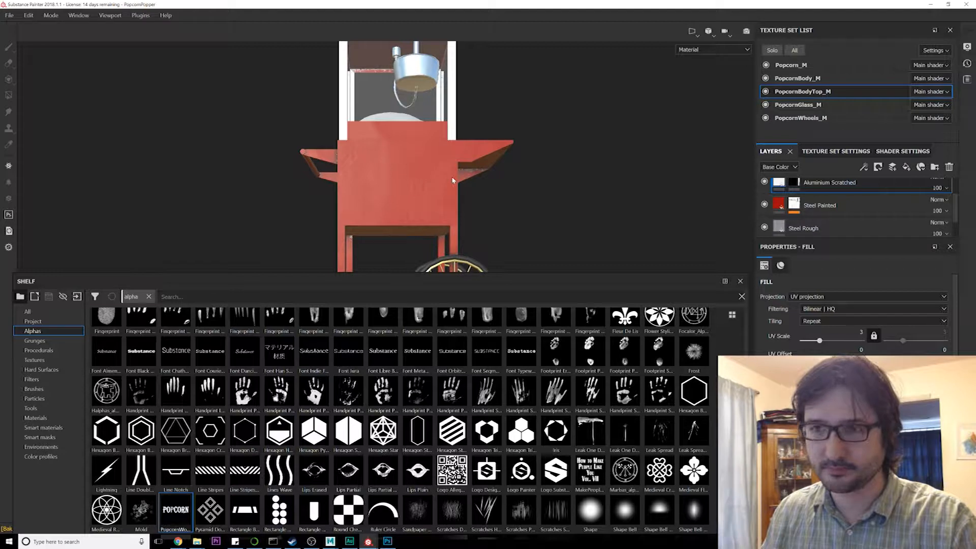
pyautogui.press('F6')
pyautogui.moveTo(458, 190); pyautogui.dragTo(458, 161, button='middle')
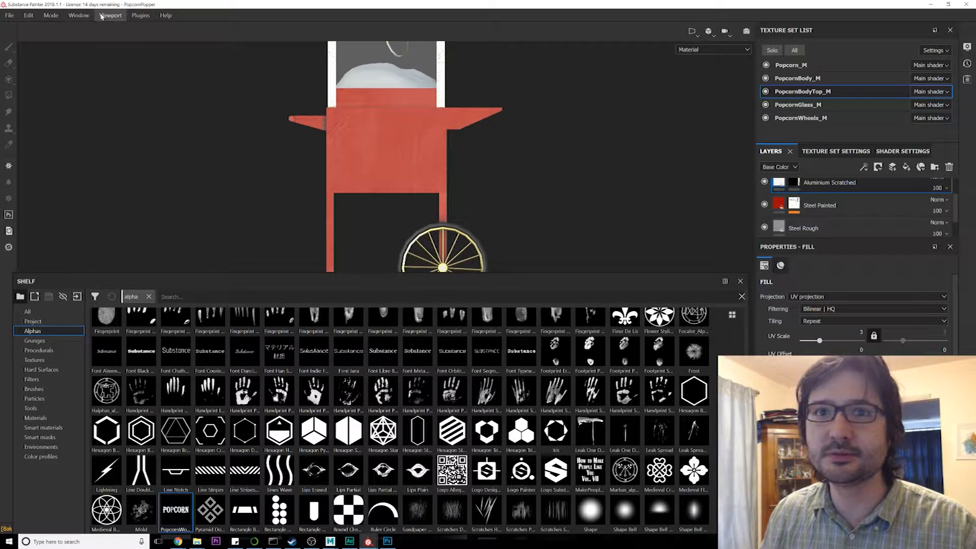
# Step: Look through the viewport modes, fill properties and window options for a mirror painting setting
pyautogui.click(716, 34)
pyautogui.rightClick(601, 133)
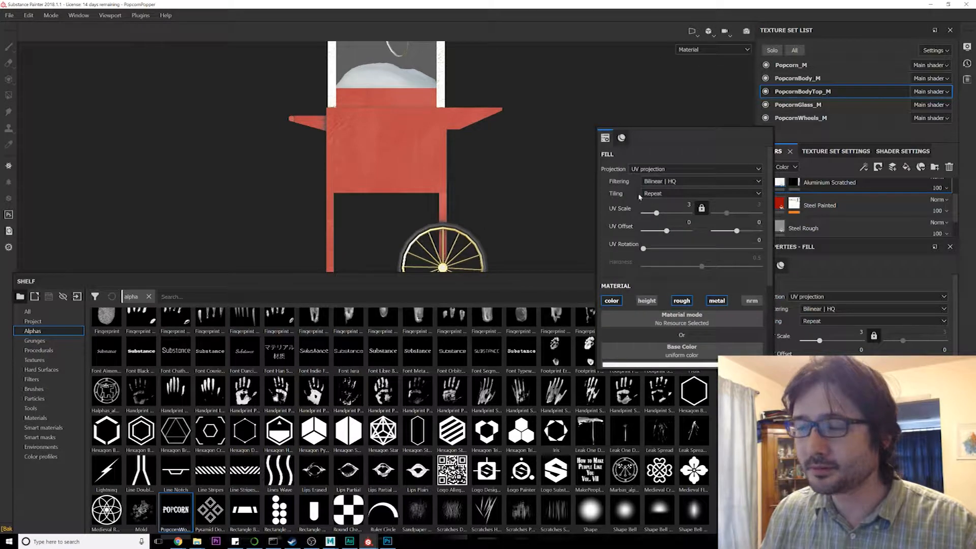
pyautogui.moveTo(647, 134); pyautogui.dragTo(677, 110)
pyautogui.click(691, 31)
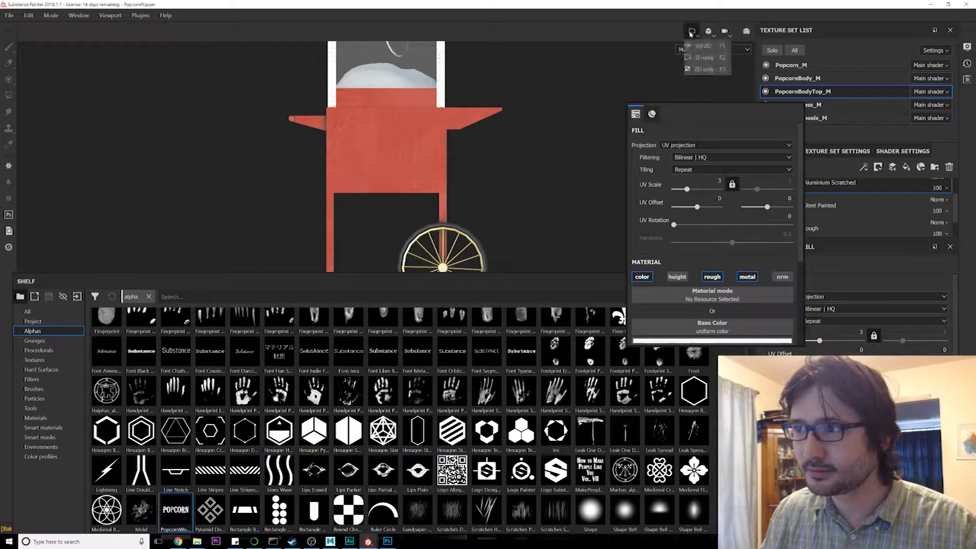
pyautogui.click(704, 58)
pyautogui.moveTo(449, 158)
pyautogui.keyDown('alt'); pyautogui.mouseDown()
pyautogui.moveTo(523, 142)
pyautogui.moveTo(438, 170)
pyautogui.mouseUp(); pyautogui.keyUp('alt')
pyautogui.click(693, 31)
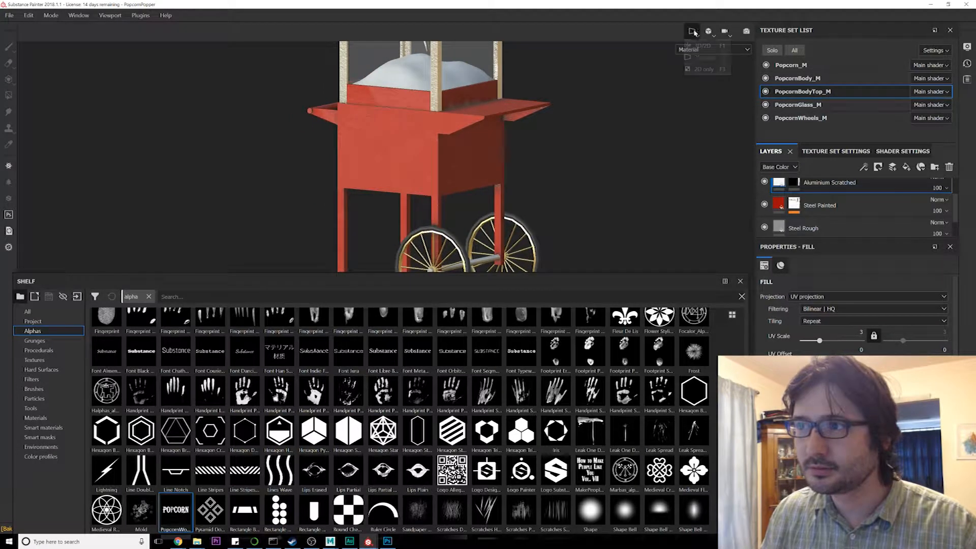
pyautogui.click(705, 59)
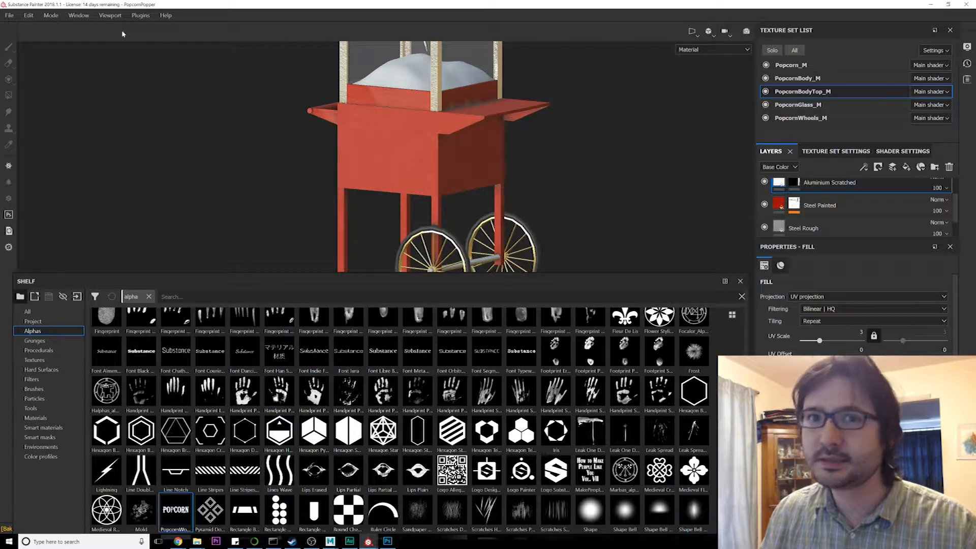
pyautogui.click(93, 18)
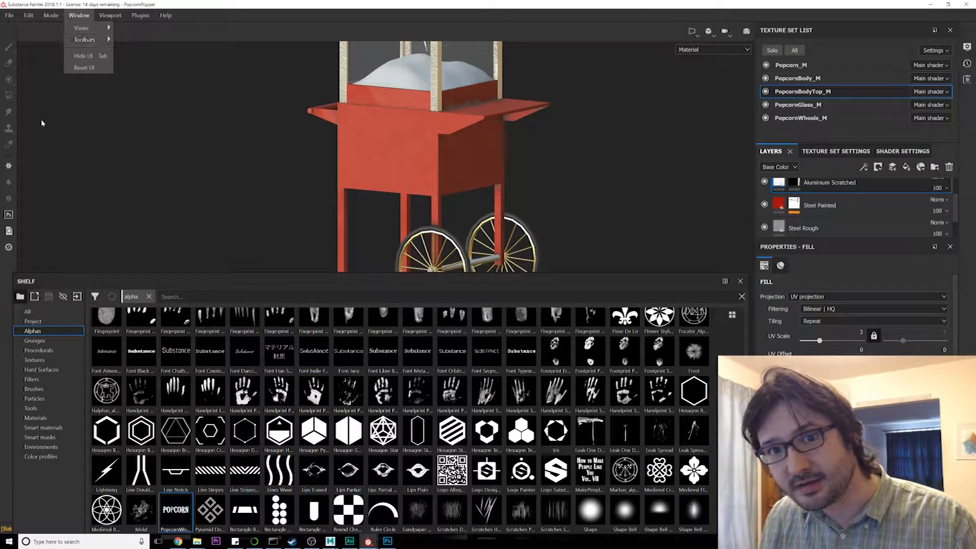
pyautogui.moveTo(94, 30)
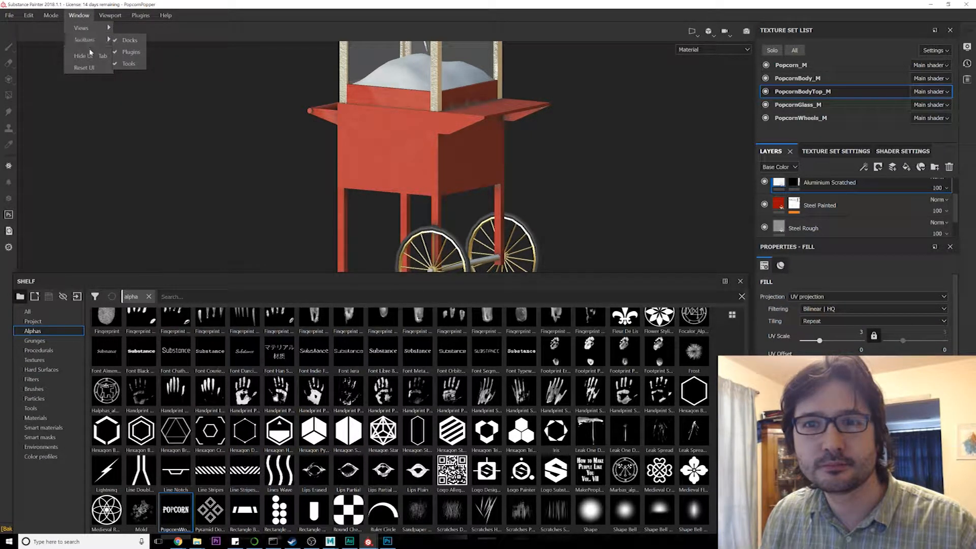
pyautogui.click(417, 17)
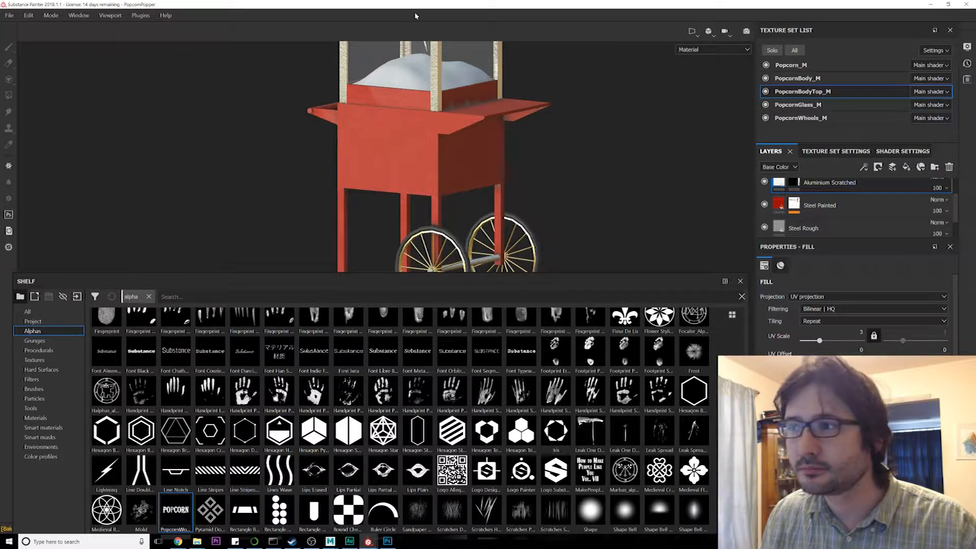
# Step: Check the fill layer's material properties for a symmetry option and examine the cart from different distances
pyautogui.scroll(-4, 830, 349)
pyautogui.scroll(4, 830, 349)
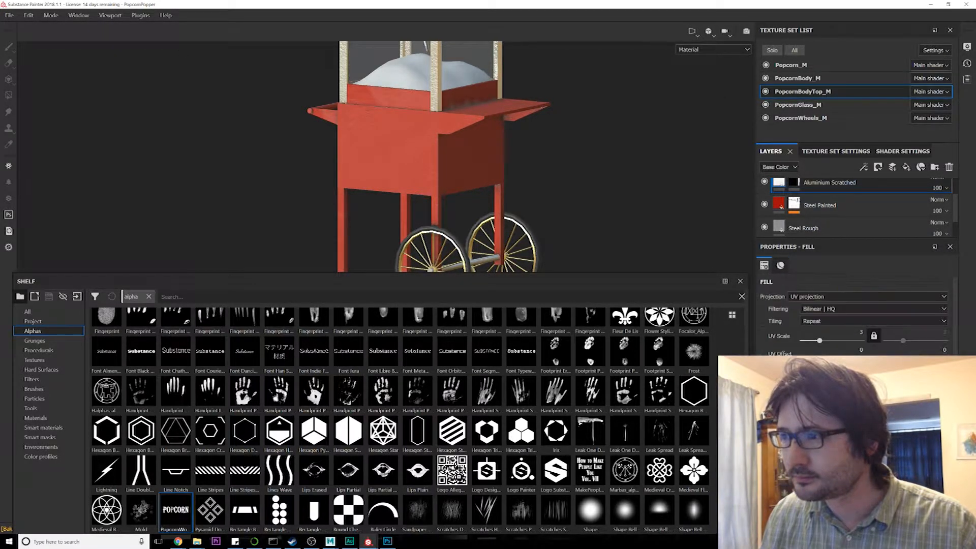
pyautogui.rightClick(602, 140)
pyautogui.scroll(-3, 640, 154)
pyautogui.scroll(3, 640, 154)
pyautogui.scroll(-3, 640, 154)
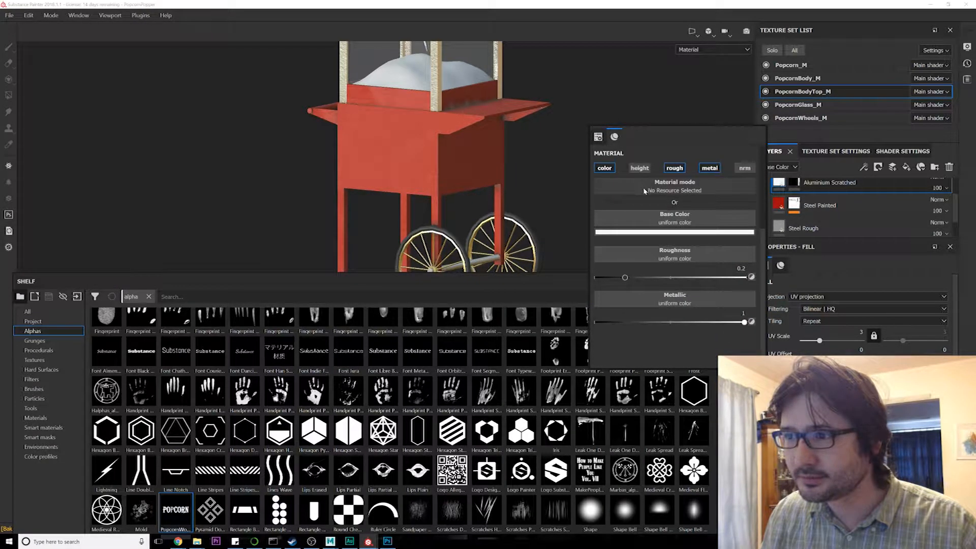
pyautogui.scroll(3, 651, 236)
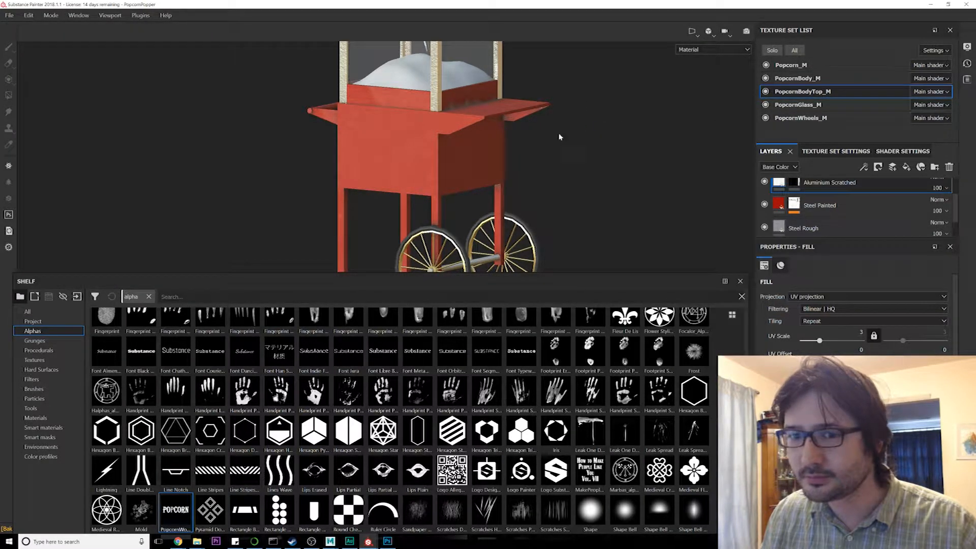
pyautogui.scroll(5, 336, 211)
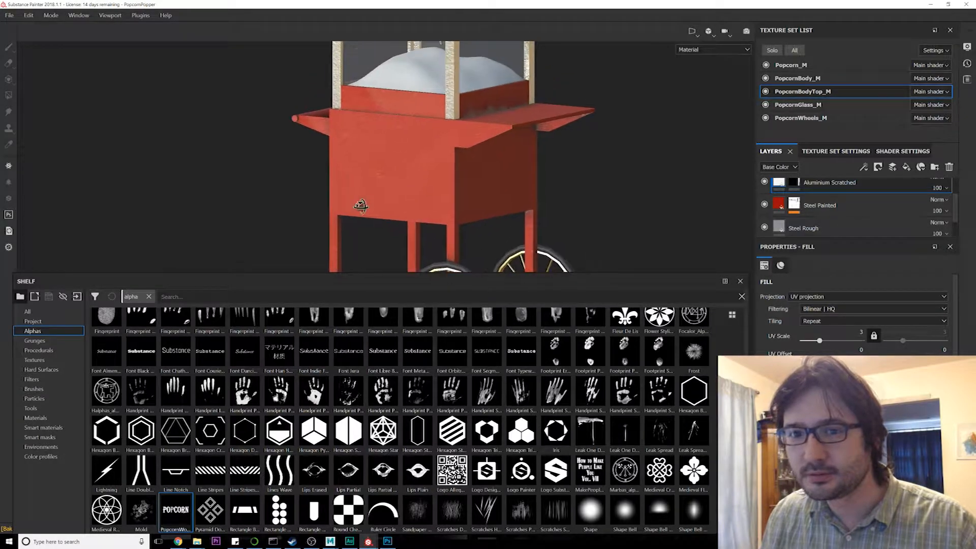
pyautogui.scroll(-2, 434, 214)
pyautogui.scroll(2, 434, 214)
pyautogui.scroll(-6, 434, 214)
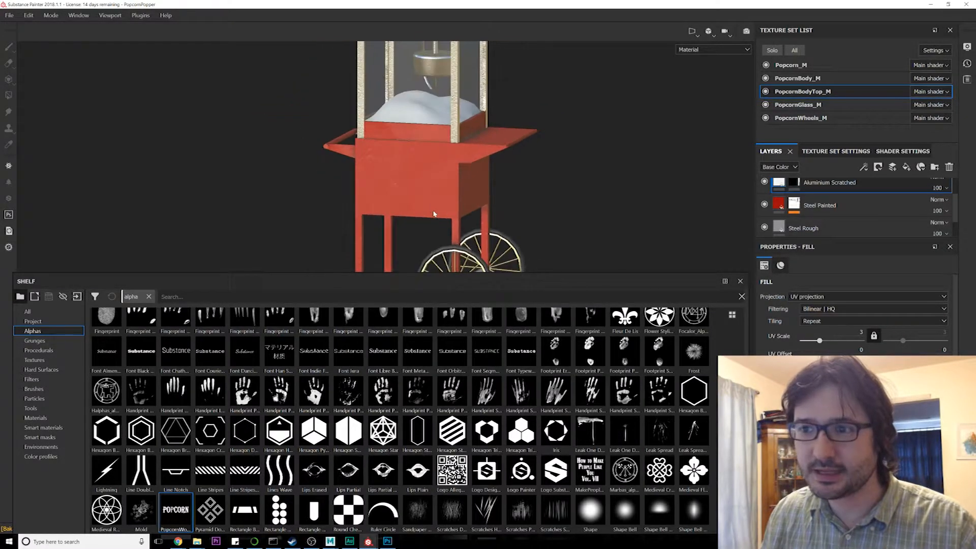
pyautogui.rightClick(560, 121)
pyautogui.rightClick(529, 112)
pyautogui.rightClick(307, 113)
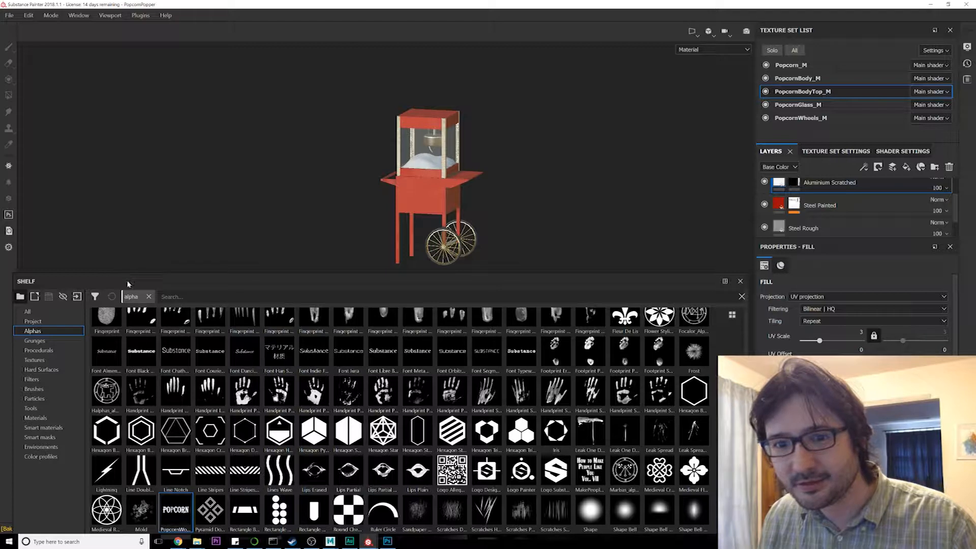
# Step: Check the plugin and help options, then switch to Chrome and search the web for "mirror in substance painter"
pyautogui.click(148, 22)
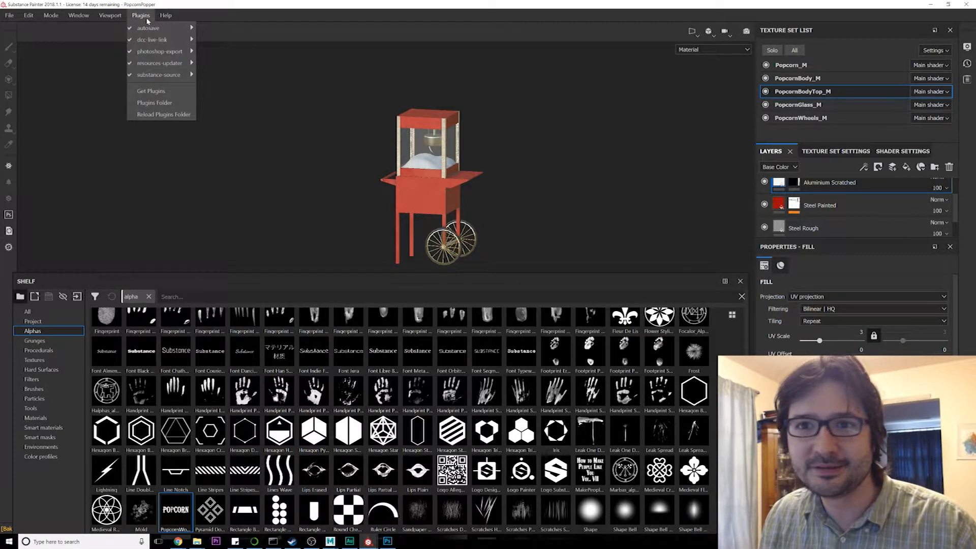
pyautogui.moveTo(165, 16)
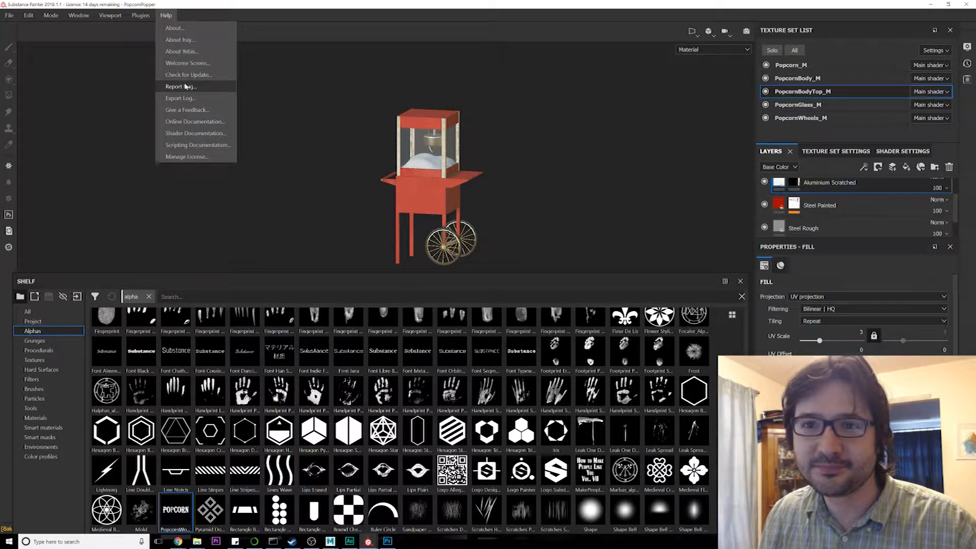
pyautogui.click(192, 157)
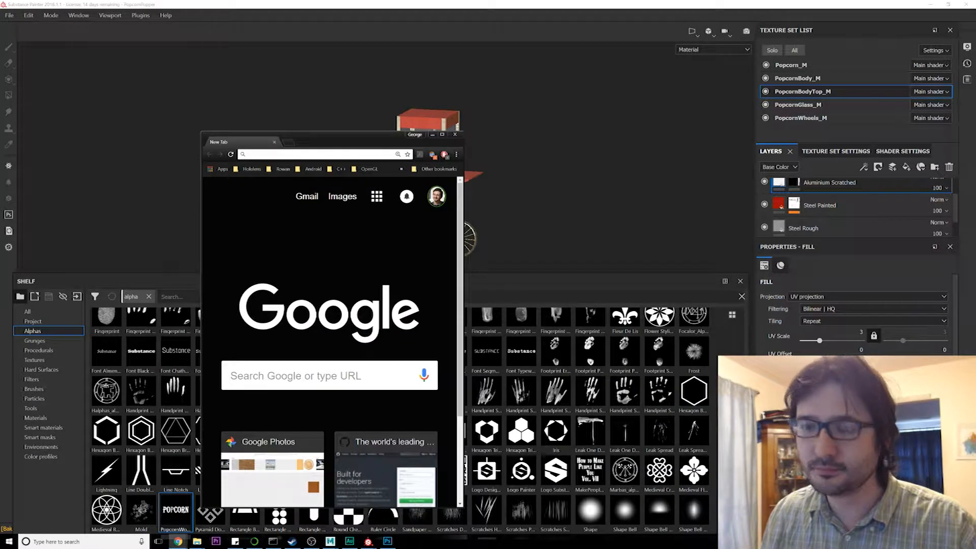
pyautogui.write('mirror in substan')
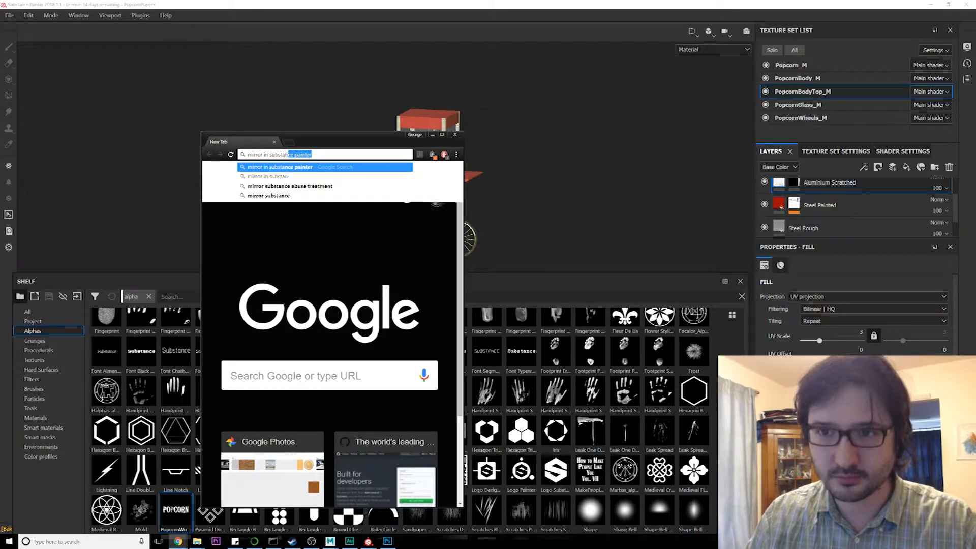
pyautogui.press('Return')
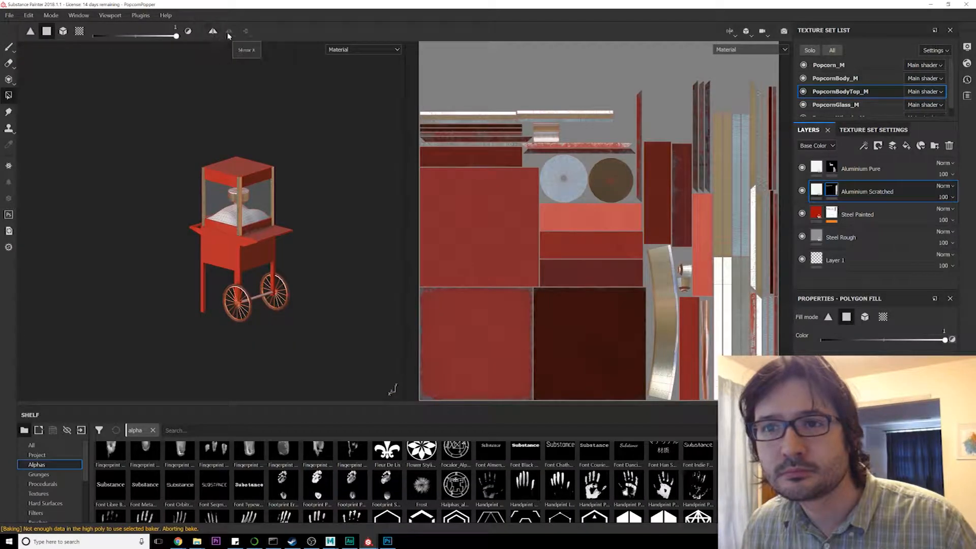
# Step: Turn on symmetry for the Polygon Fill tool in Substance Painter and inspect the mirror plane on the cart
pyautogui.click(213, 32)
pyautogui.keyDown('alt'); pyautogui.moveTo(247, 137); pyautogui.dragTo(249, 206); pyautogui.keyUp('alt')
pyautogui.keyDown('alt'); pyautogui.moveTo(249, 206); pyautogui.dragTo(303, 314, button='right'); pyautogui.keyUp('alt')
pyautogui.keyDown('alt'); pyautogui.moveTo(303, 314); pyautogui.dragTo(300, 275, button='middle'); pyautogui.keyUp('alt')
pyautogui.keyDown('alt'); pyautogui.moveTo(299, 276); pyautogui.dragTo(345, 223); pyautogui.keyUp('alt')
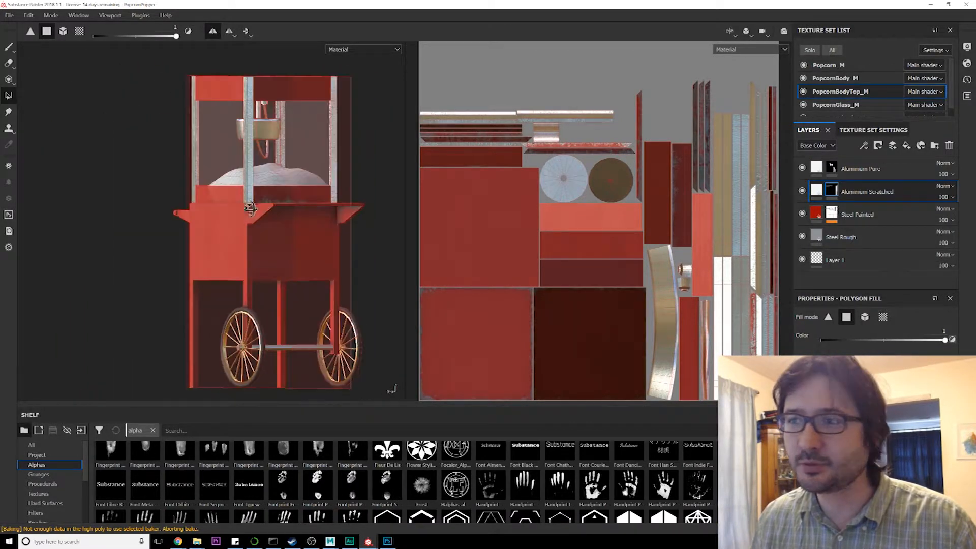
pyautogui.click(906, 147)
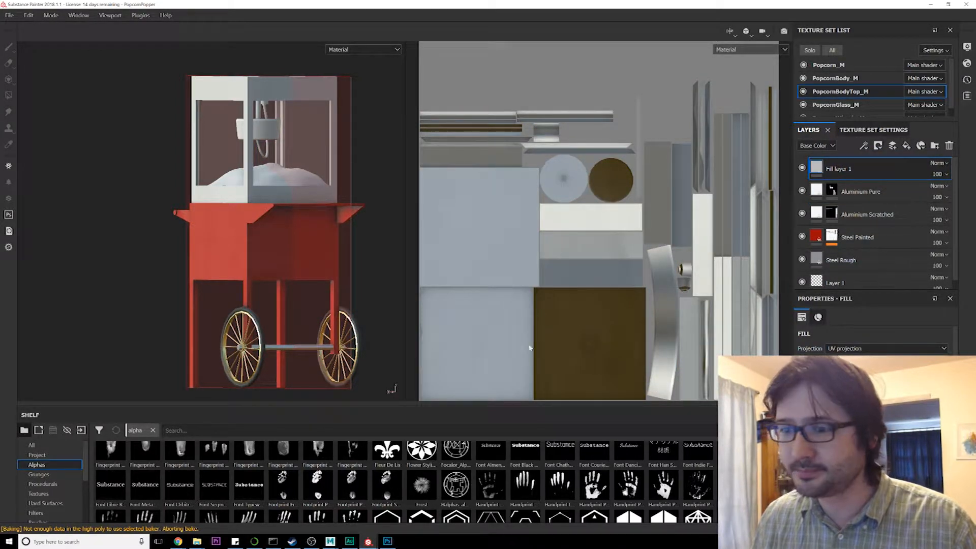
pyautogui.moveTo(880, 169); pyautogui.dragTo(887, 188)
pyautogui.press('Delete')
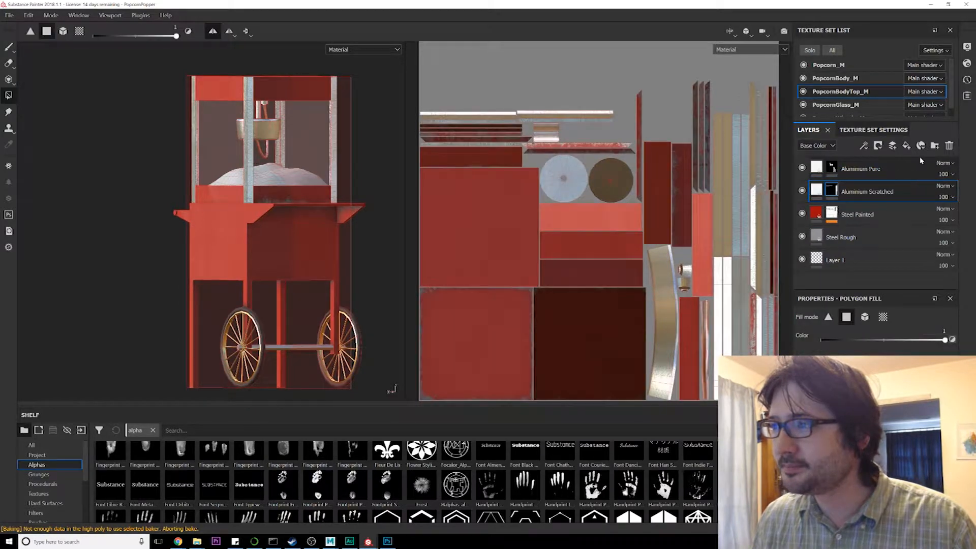
pyautogui.click(933, 147)
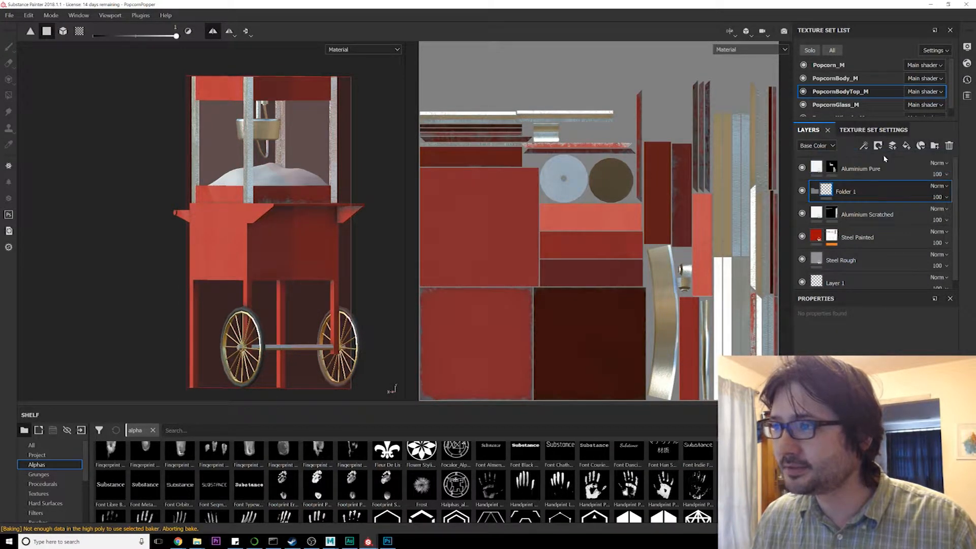
pyautogui.hotkey('ctrl', 'z')
pyautogui.click(921, 146)
pyautogui.click(924, 133)
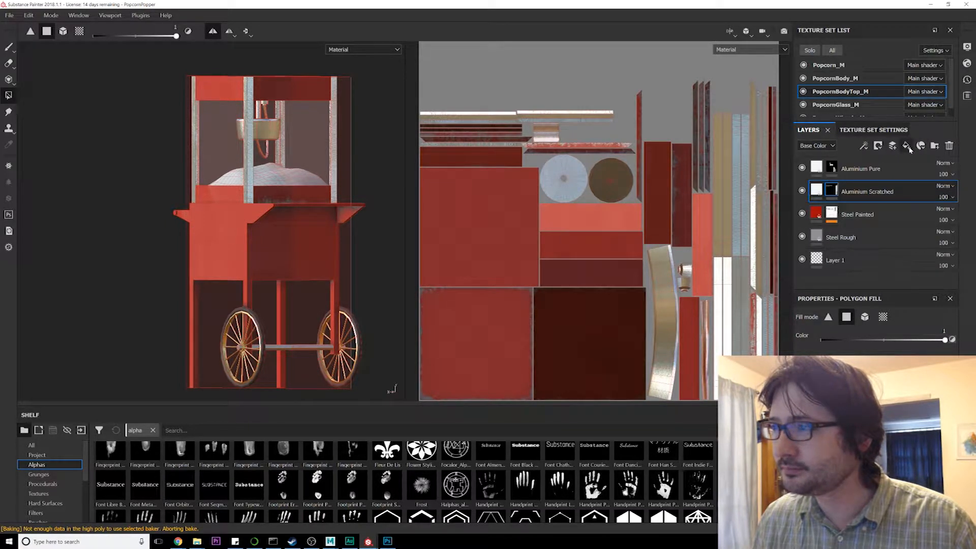
# Step: Add a fill layer at the top of the PopcornBodyTop_M layer stack and apply the glossy plastic material to it
pyautogui.click(907, 147)
pyautogui.moveTo(880, 191); pyautogui.dragTo(889, 167)
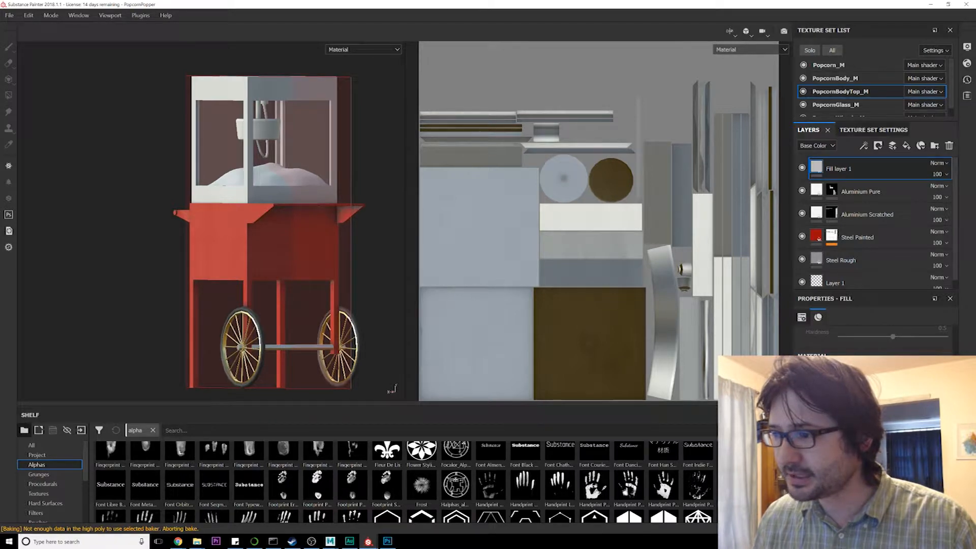
pyautogui.moveTo(481, 405); pyautogui.dragTo(481, 287)
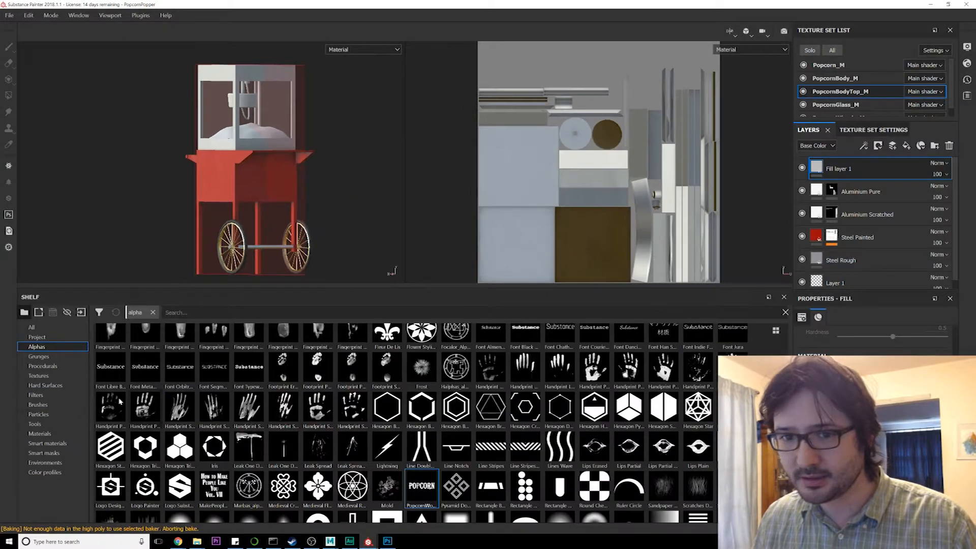
pyautogui.click(55, 434)
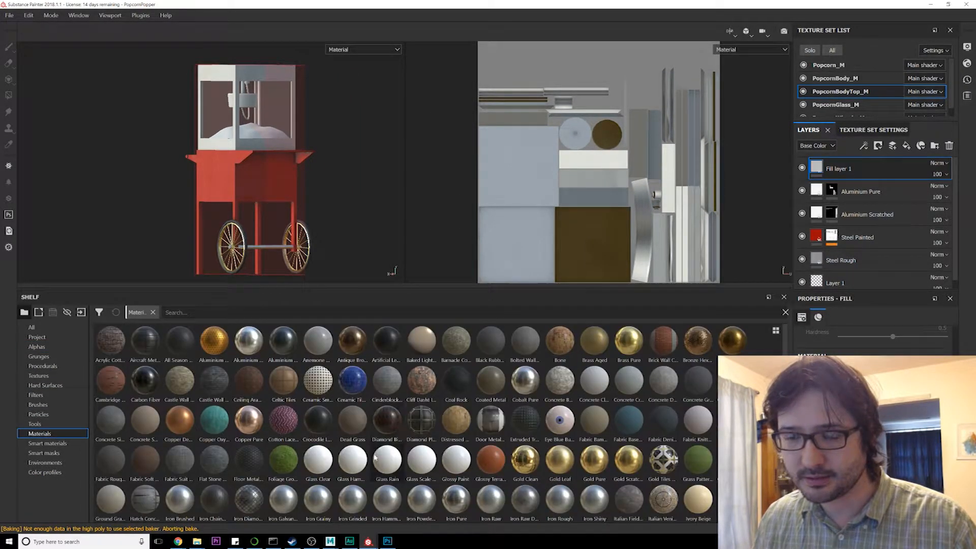
pyautogui.scroll(-5, 374, 428)
pyautogui.click(111, 421)
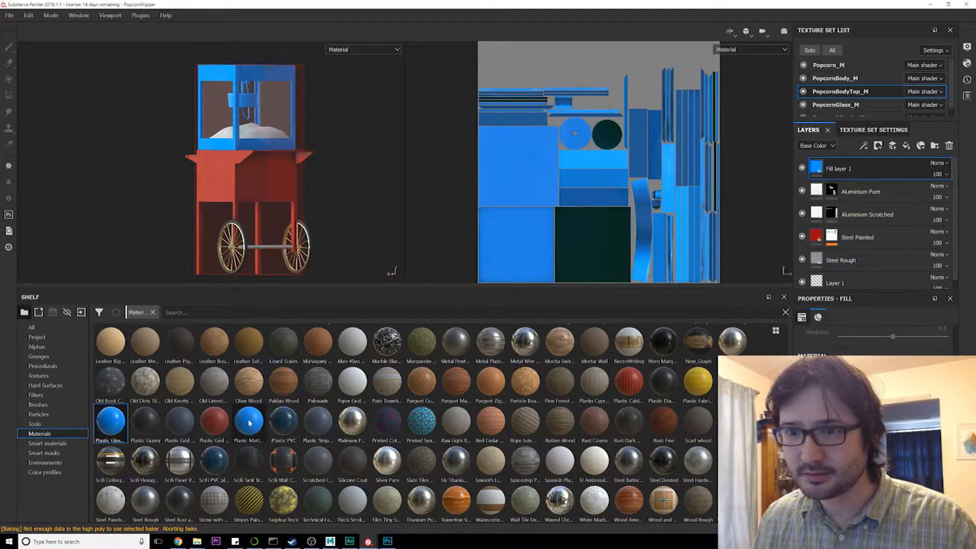
# Step: Change the new fill layer's plastic color to yellow and add a black mask to the layer
pyautogui.moveTo(331, 239)
pyautogui.keyDown('alt'); pyautogui.mouseDown()
pyautogui.moveTo(366, 207)
pyautogui.moveTo(322, 203)
pyautogui.moveTo(321, 233)
pyautogui.moveTo(348, 200)
pyautogui.moveTo(356, 226)
pyautogui.moveTo(339, 244)
pyautogui.mouseUp(); pyautogui.keyUp('alt')
pyautogui.scroll(5, 308, 203)
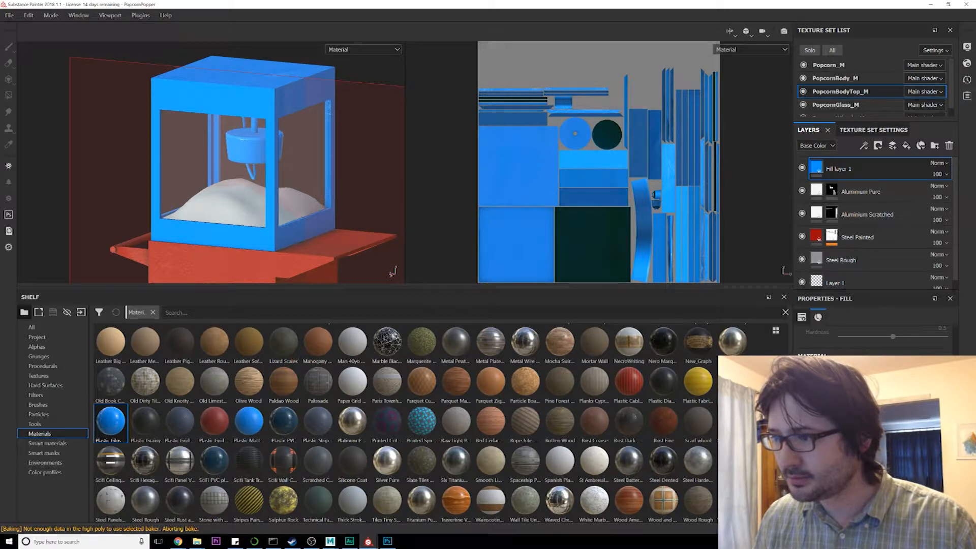
pyautogui.moveTo(942, 327); pyautogui.dragTo(941, 340)
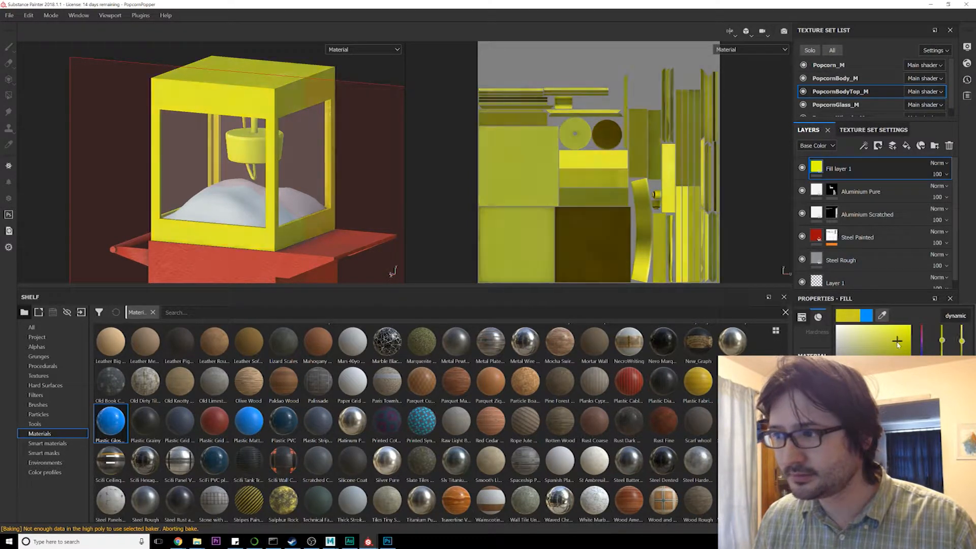
pyautogui.click(896, 348)
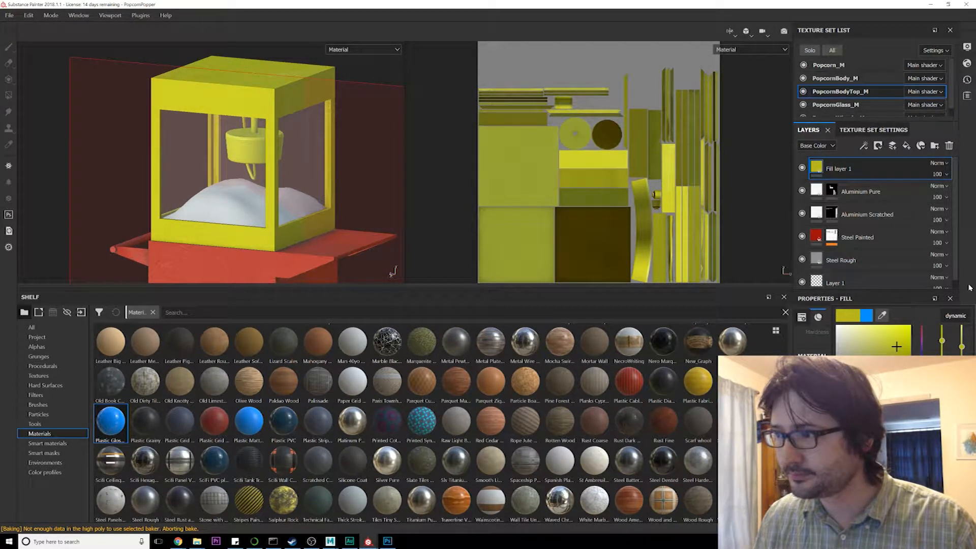
pyautogui.moveTo(941, 340); pyautogui.dragTo(942, 350)
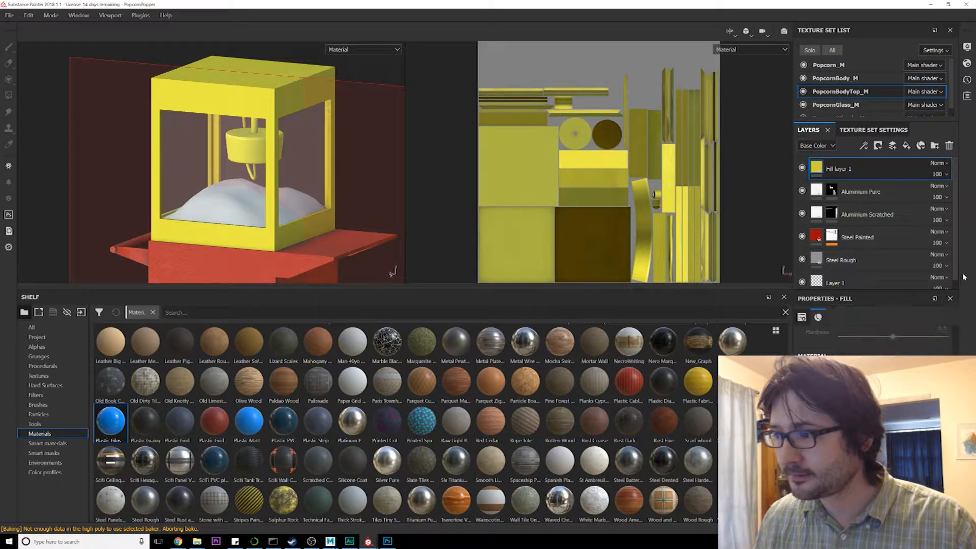
pyautogui.scroll(2, 874, 340)
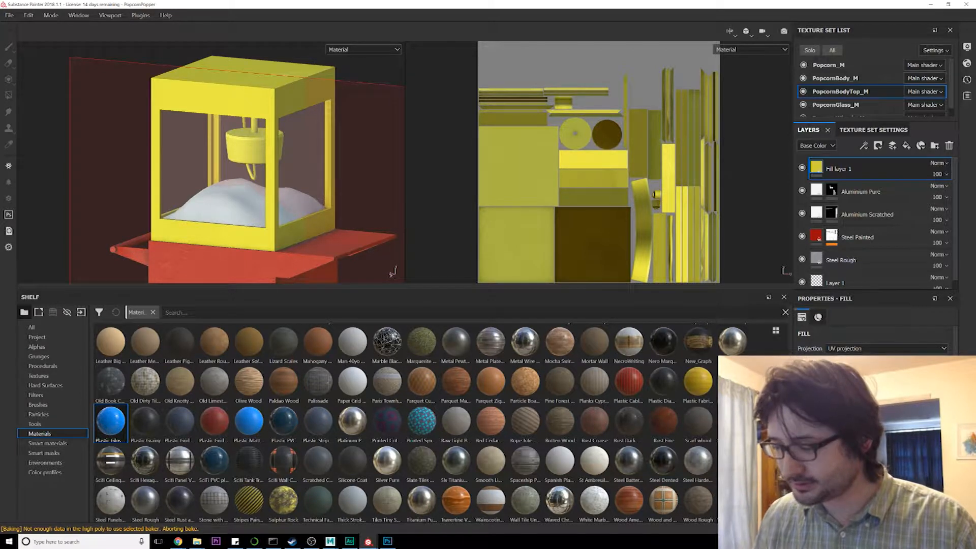
pyautogui.rightClick(844, 168)
pyautogui.click(850, 178)
# Step: Switch to the Paint brush, choose the PopcornWord alpha, and set the brush size to 42.86 over the front top panel
pyautogui.keyDown('alt'); pyautogui.moveTo(239, 167); pyautogui.dragTo(274, 163); pyautogui.keyUp('alt')
pyautogui.scroll(5, 294, 189)
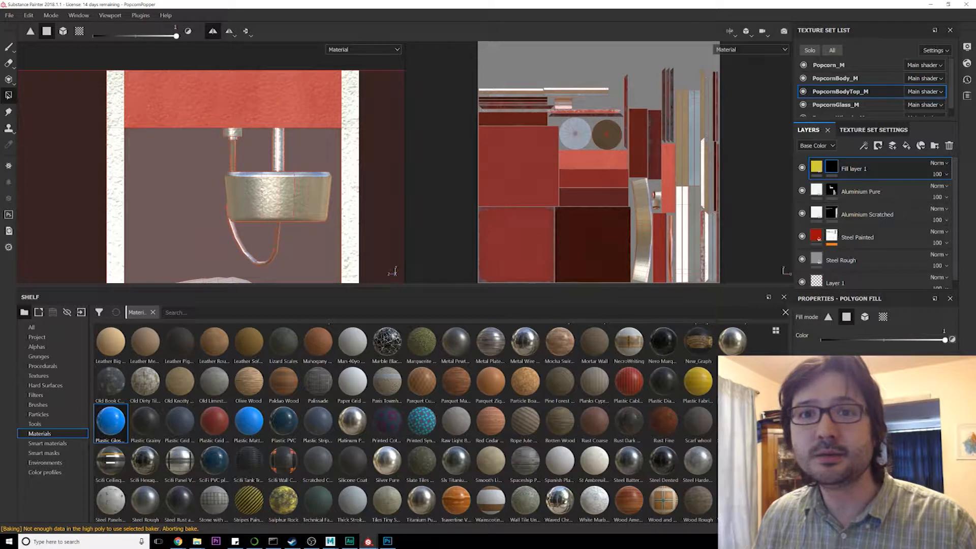
pyautogui.press('1')
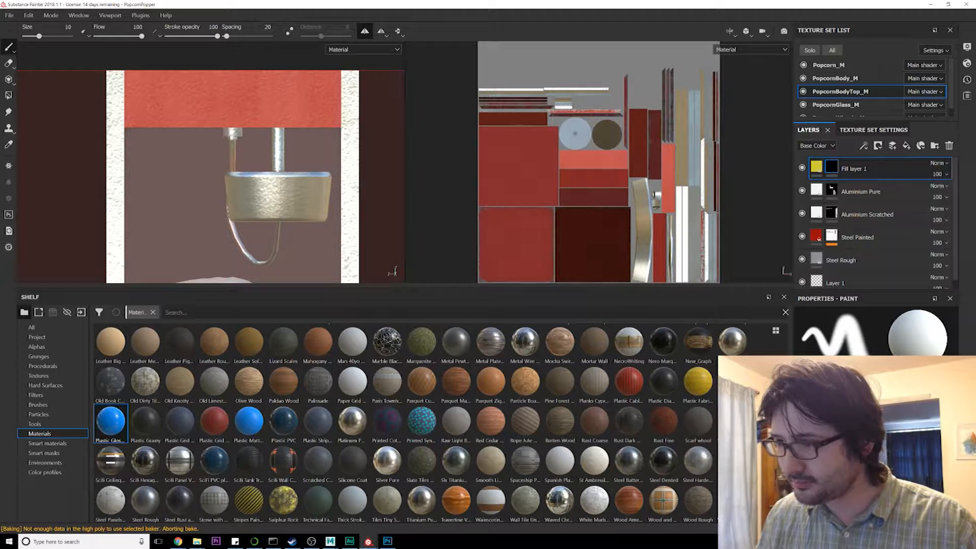
pyautogui.click(877, 432)
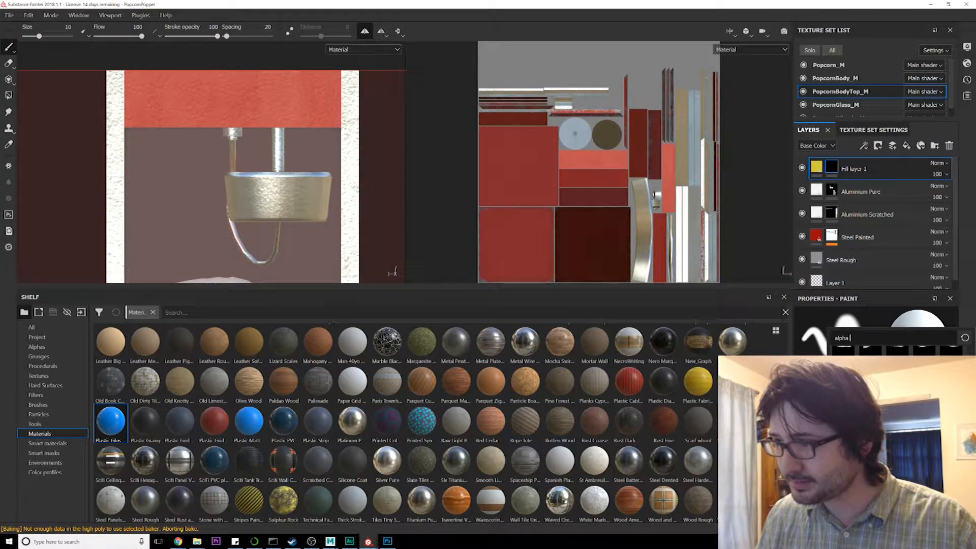
pyautogui.moveTo(844, 351)
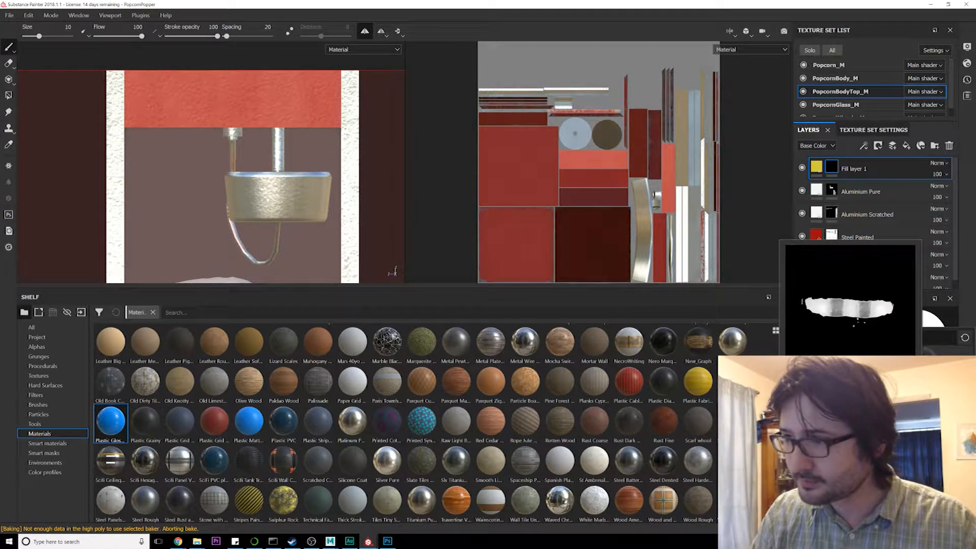
pyautogui.click(844, 352)
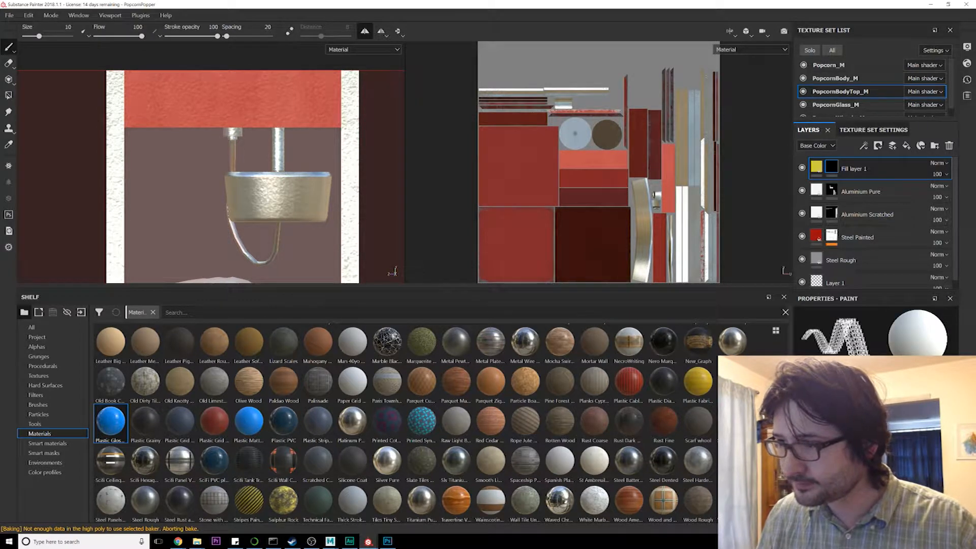
pyautogui.keyDown('alt'); pyautogui.moveTo(247, 109); pyautogui.dragTo(251, 149, button='middle'); pyautogui.keyUp('alt')
pyautogui.keyDown('ctrl'); pyautogui.moveTo(255, 149); pyautogui.dragTo(285, 149, button='right'); pyautogui.keyUp('ctrl')
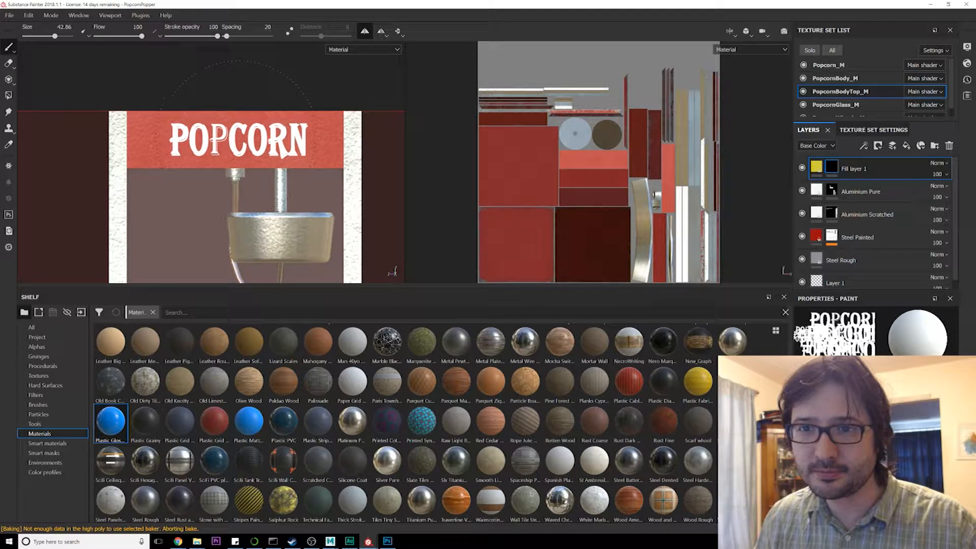
# Step: Try stamping POPCORN on the front top panel with symmetry on, inspect the neighbouring sides, and undo the stamp
pyautogui.click(239, 141)
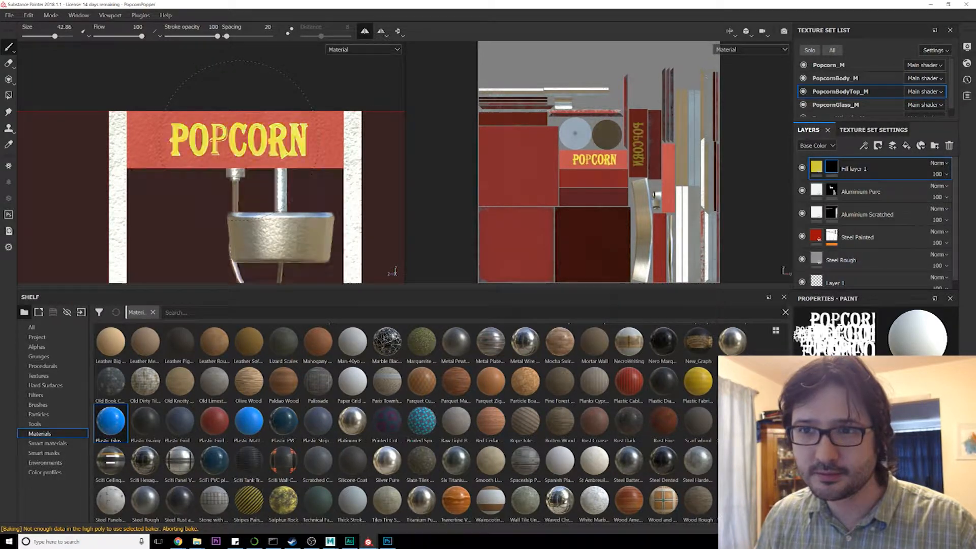
pyautogui.moveTo(348, 214)
pyautogui.keyDown('alt'); pyautogui.mouseDown()
pyautogui.moveTo(262, 231)
pyautogui.moveTo(154, 181)
pyautogui.moveTo(390, 159)
pyautogui.moveTo(287, 166)
pyautogui.moveTo(284, 135)
pyautogui.moveTo(261, 163)
pyautogui.mouseUp(); pyautogui.keyUp('alt')
pyautogui.press('ctrl')
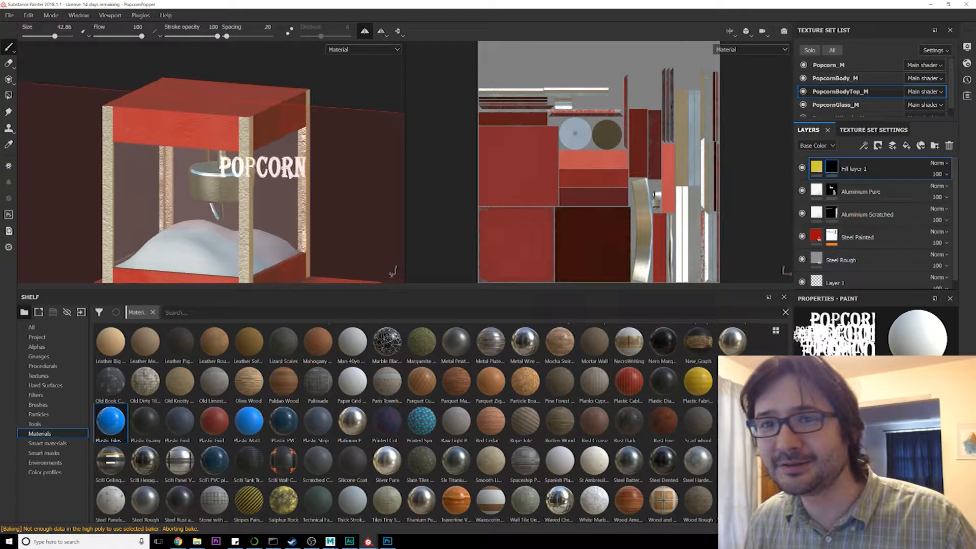
# Step: Turn off symmetry for the Paint brush and stamp POPCORN centred on the front top panel
pyautogui.click(9, 96)
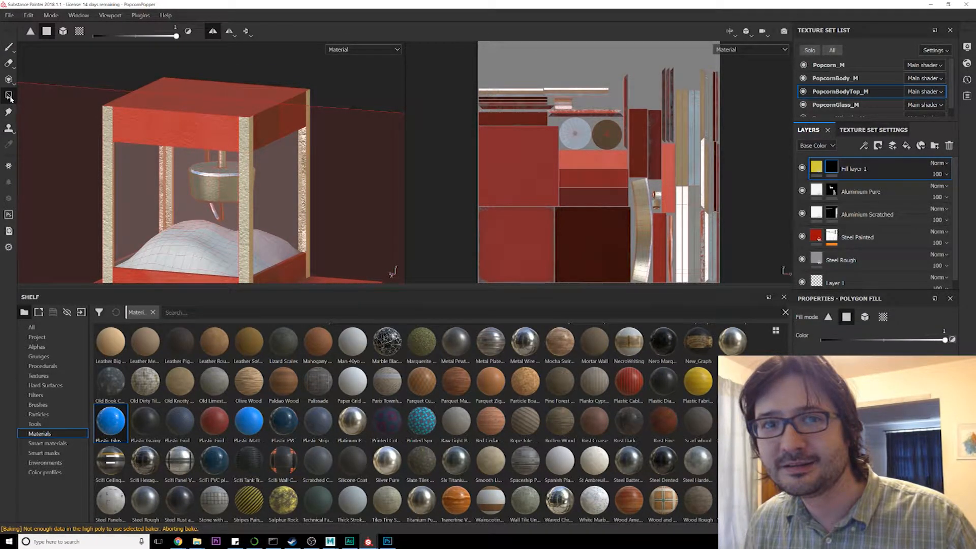
pyautogui.click(9, 47)
pyautogui.click(365, 30)
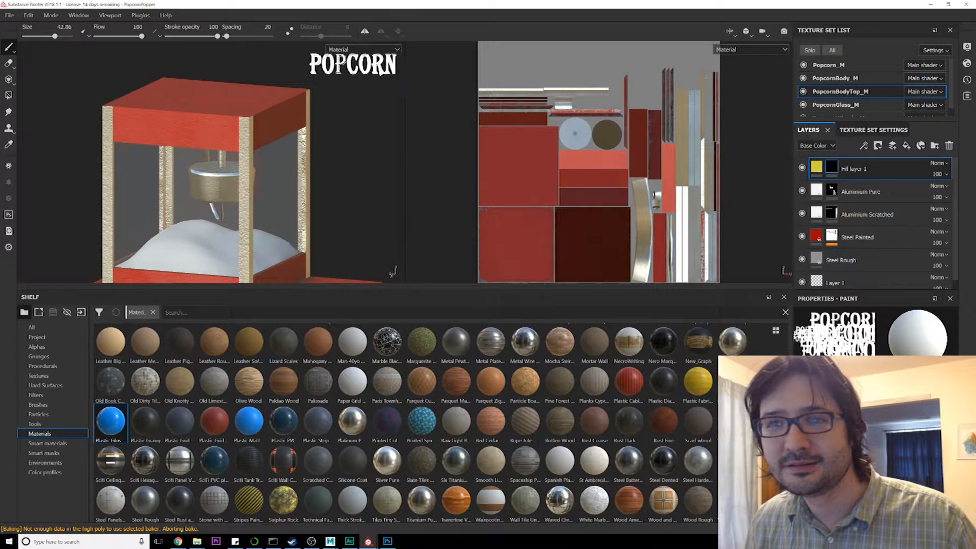
pyautogui.keyDown('alt'); pyautogui.moveTo(153, 142); pyautogui.dragTo(137, 137); pyautogui.keyUp('alt')
pyautogui.keyDown('alt'); pyautogui.moveTo(137, 137); pyautogui.dragTo(161, 133, button='right'); pyautogui.keyUp('alt')
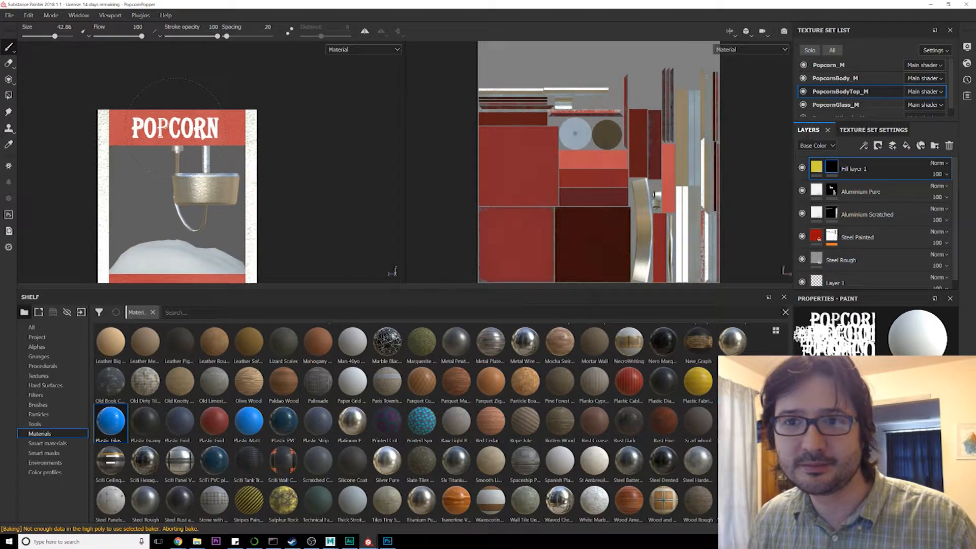
pyautogui.click(175, 128)
# Step: Stamp POPCORN centred on each of the three remaining sides of the cart's top
pyautogui.keyDown('alt'); pyautogui.moveTo(254, 163); pyautogui.dragTo(136, 161); pyautogui.keyUp('alt')
pyautogui.keyDown('alt'); pyautogui.moveTo(186, 173); pyautogui.dragTo(305, 101); pyautogui.keyUp('alt')
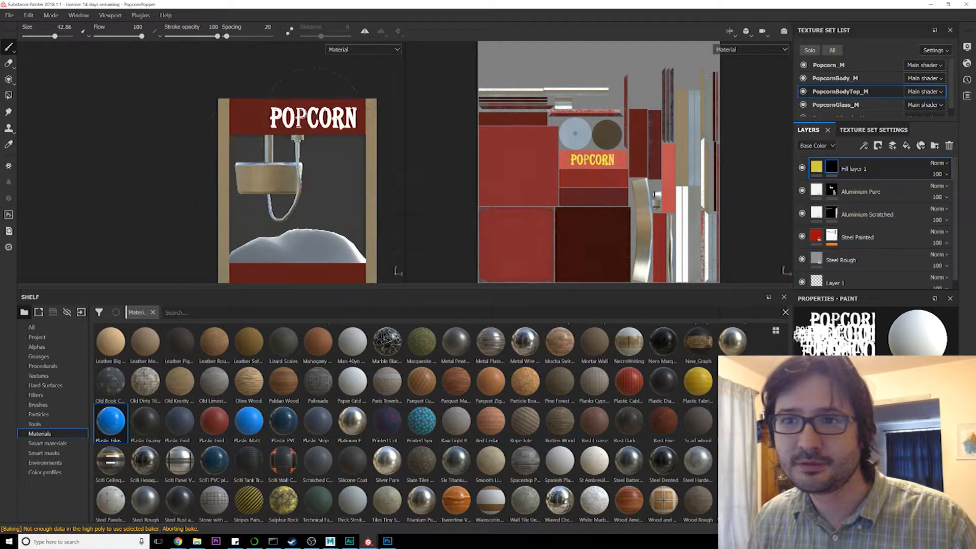
pyautogui.click(297, 116)
pyautogui.keyDown('alt'); pyautogui.keyDown('shift'); pyautogui.moveTo(220, 160); pyautogui.dragTo(331, 157); pyautogui.keyUp('shift'); pyautogui.keyUp('alt')
pyautogui.keyDown('alt'); pyautogui.moveTo(237, 144); pyautogui.dragTo(297, 144, button='middle'); pyautogui.keyUp('alt')
pyautogui.click(198, 117)
pyautogui.keyDown('alt'); pyautogui.moveTo(311, 166); pyautogui.dragTo(218, 153); pyautogui.keyUp('alt')
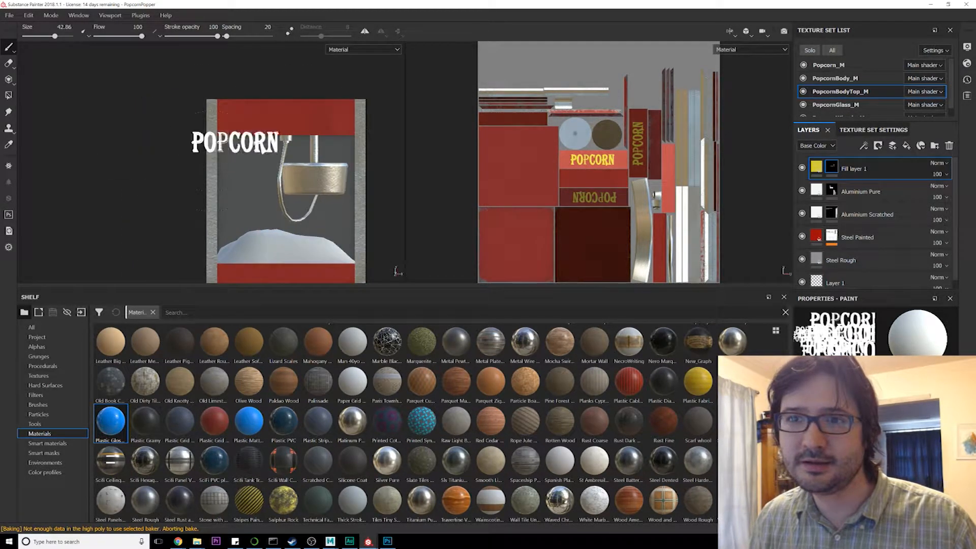
pyautogui.keyDown('alt'); pyautogui.moveTo(277, 118); pyautogui.dragTo(243, 140); pyautogui.keyUp('alt')
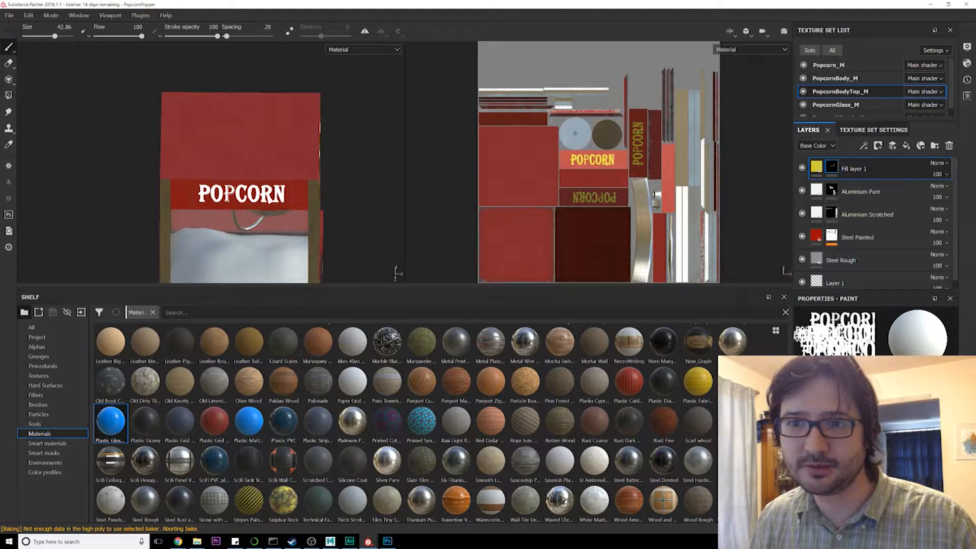
pyautogui.click(228, 197)
# Step: Copy the yellow Fill layer 1 from PopcornBodyTop_M and paste it at the top of the PopcornBody_M layer stack
pyautogui.moveTo(281, 224)
pyautogui.keyDown('alt'); pyautogui.mouseDown()
pyautogui.moveTo(285, 191)
pyautogui.moveTo(295, 198)
pyautogui.mouseUp(); pyautogui.keyUp('alt')
pyautogui.keyDown('alt'); pyautogui.moveTo(294, 198); pyautogui.dragTo(309, 164, button='middle'); pyautogui.keyUp('alt')
pyautogui.keyDown('alt'); pyautogui.moveTo(325, 161); pyautogui.dragTo(185, 170); pyautogui.keyUp('alt')
pyautogui.scroll(-2, 229, 168)
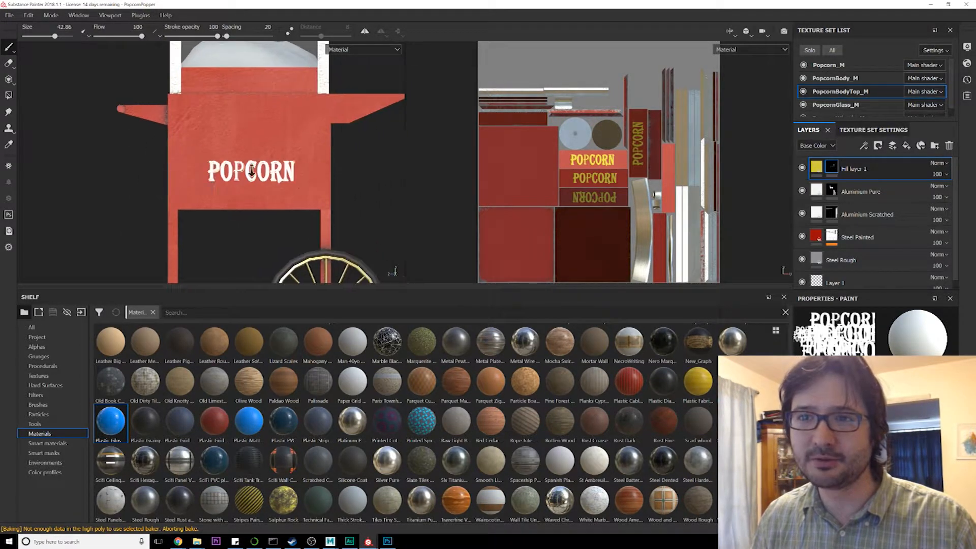
pyautogui.click(815, 169)
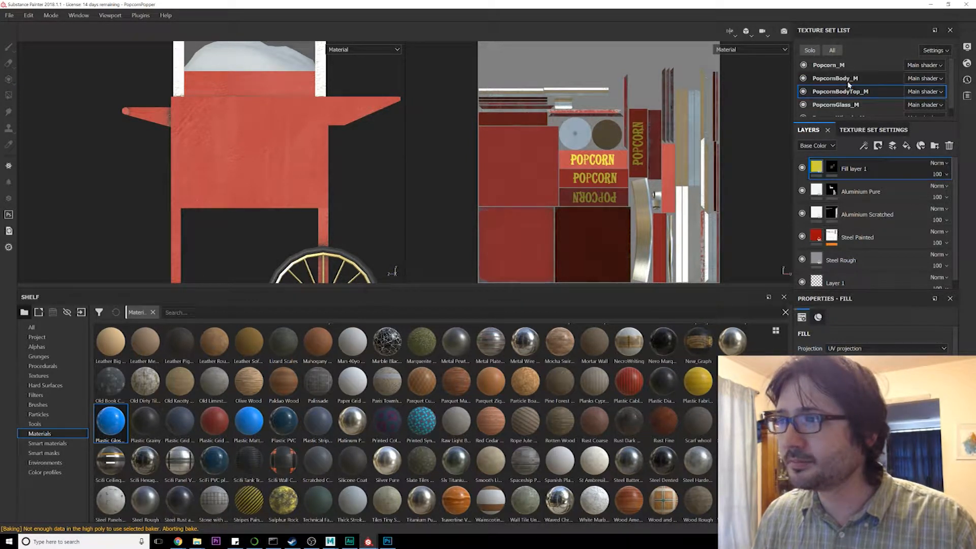
pyautogui.click(847, 80)
pyautogui.hotkey('ctrl', 'v')
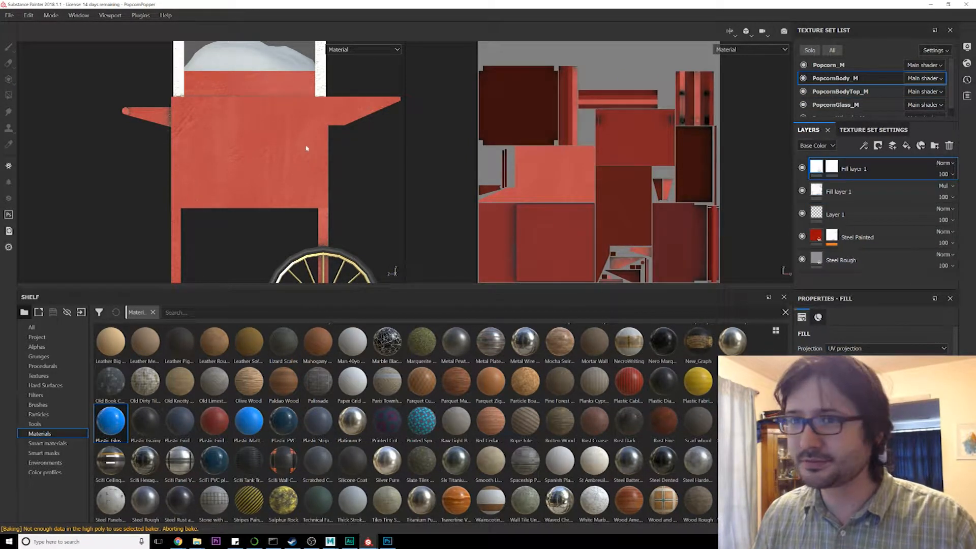
# Step: Set the Paint brush size to 44.98 and stamp POPCORN on the side panel of the lower cart body
pyautogui.press('1')
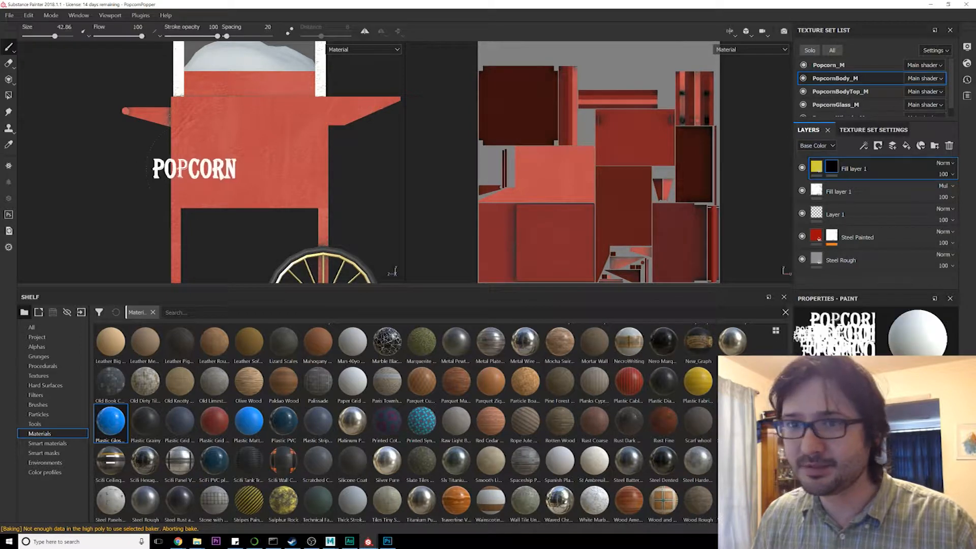
pyautogui.keyDown('ctrl'); pyautogui.moveTo(252, 154); pyautogui.dragTo(255, 154, button='right'); pyautogui.keyUp('ctrl')
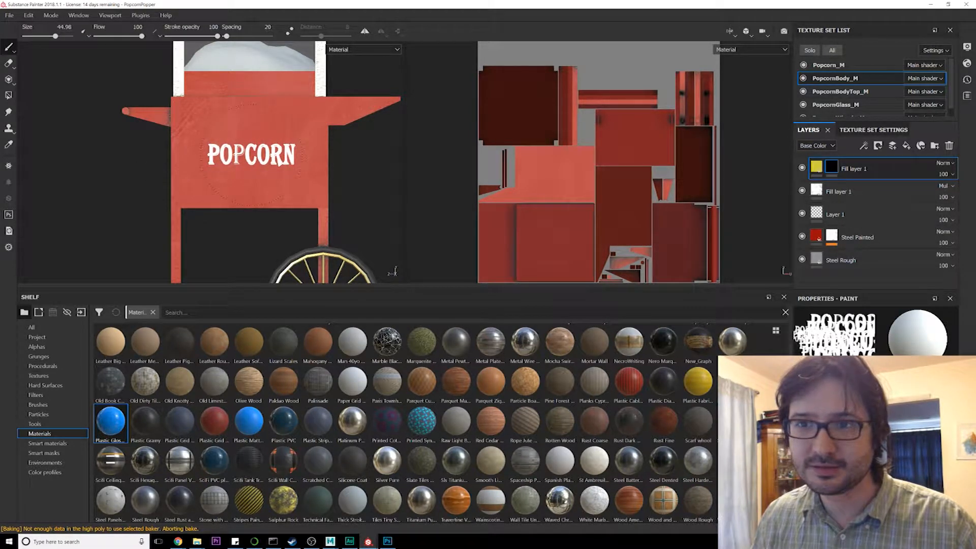
pyautogui.click(251, 154)
# Step: Check the stamp's orientation on the opposite side of the cart body, then set the brush size to 45.79 and the angle to 90
pyautogui.keyDown('alt'); pyautogui.moveTo(229, 193); pyautogui.dragTo(436, 200); pyautogui.keyUp('alt')
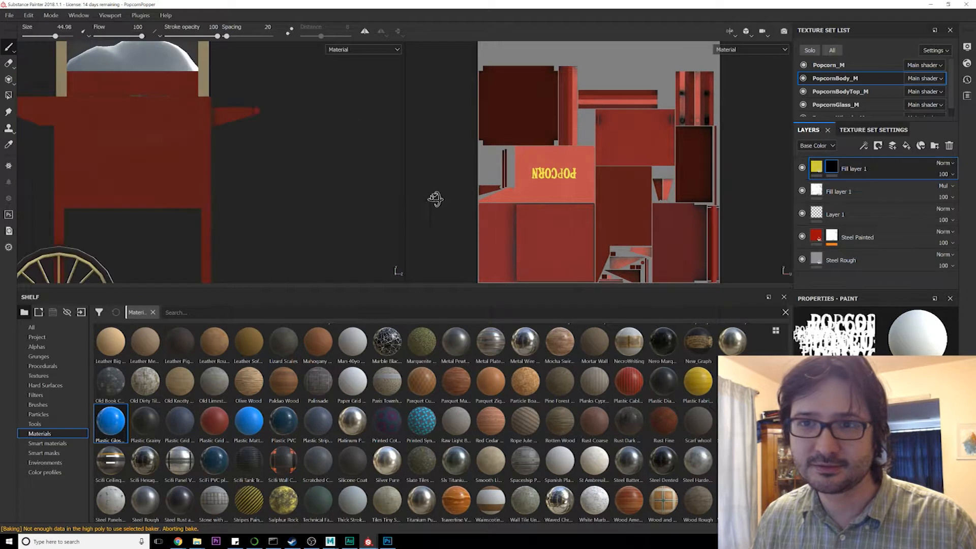
pyautogui.moveTo(173, 162)
pyautogui.keyDown('alt'); pyautogui.mouseDown()
pyautogui.moveTo(214, 163)
pyautogui.moveTo(228, 181)
pyautogui.moveTo(216, 178)
pyautogui.mouseUp(); pyautogui.keyUp('alt')
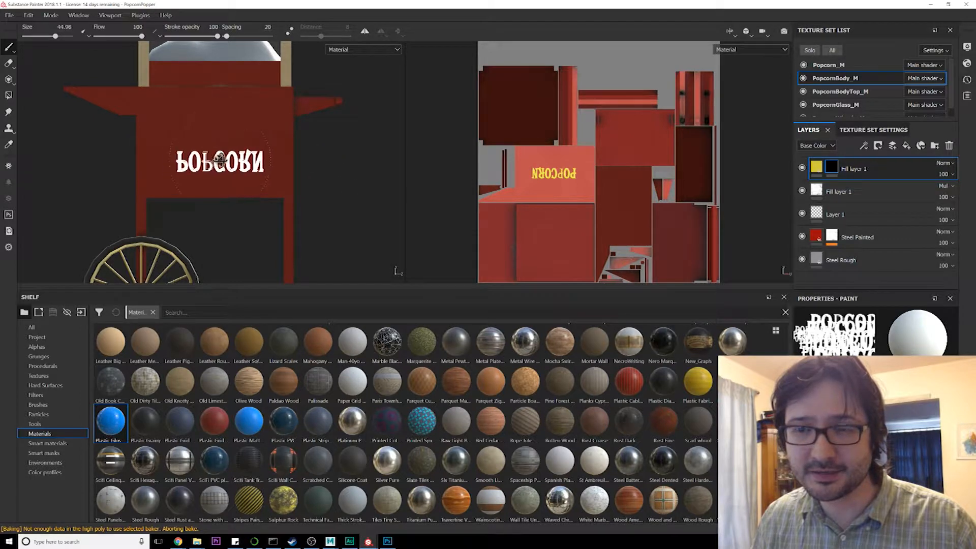
pyautogui.keyDown('alt'); pyautogui.moveTo(264, 159); pyautogui.dragTo(173, 190); pyautogui.keyUp('alt')
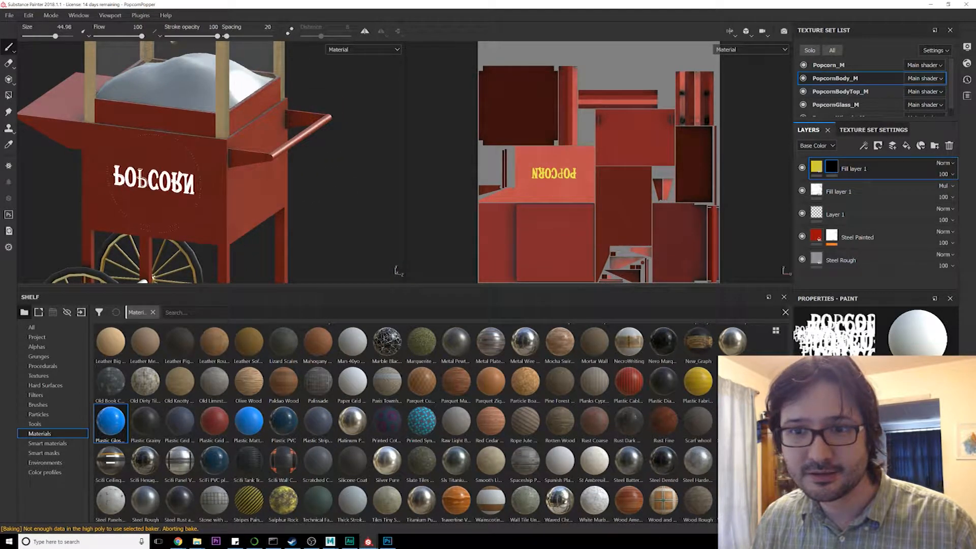
pyautogui.keyDown('alt'); pyautogui.moveTo(153, 183); pyautogui.dragTo(244, 183); pyautogui.keyUp('alt')
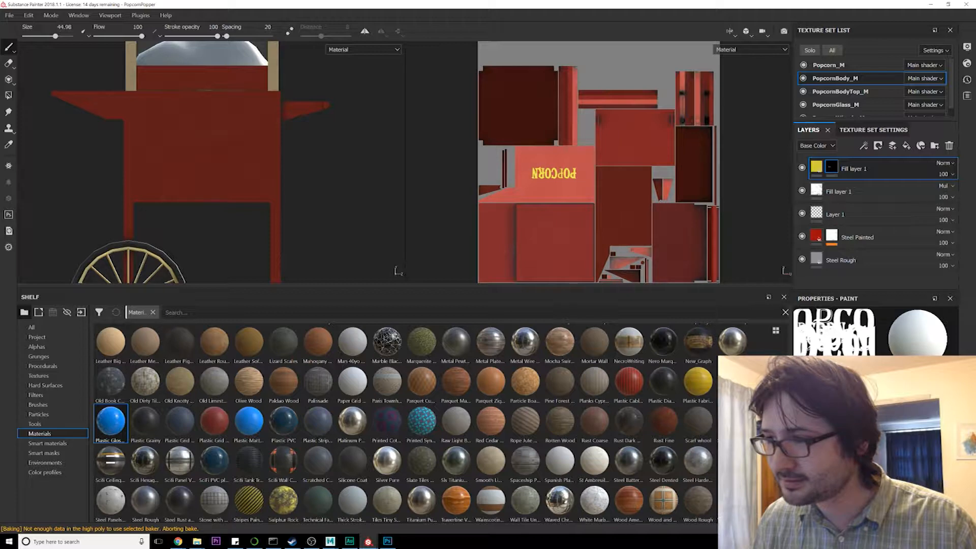
pyautogui.moveTo(295, 165)
pyautogui.keyDown('alt'); pyautogui.mouseDown()
pyautogui.moveTo(240, 178)
pyautogui.moveTo(298, 167)
pyautogui.mouseUp(); pyautogui.keyUp('alt')
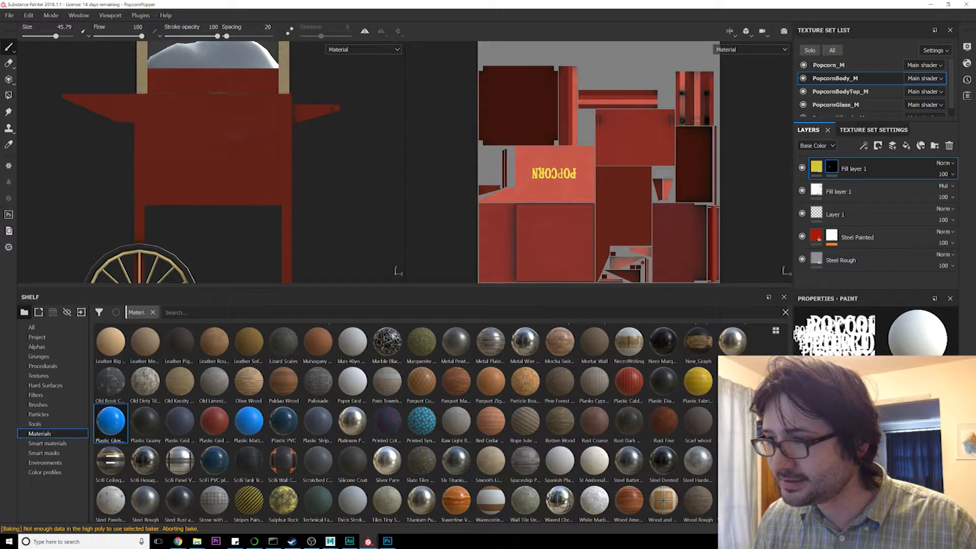
pyautogui.rightClick(425, 168)
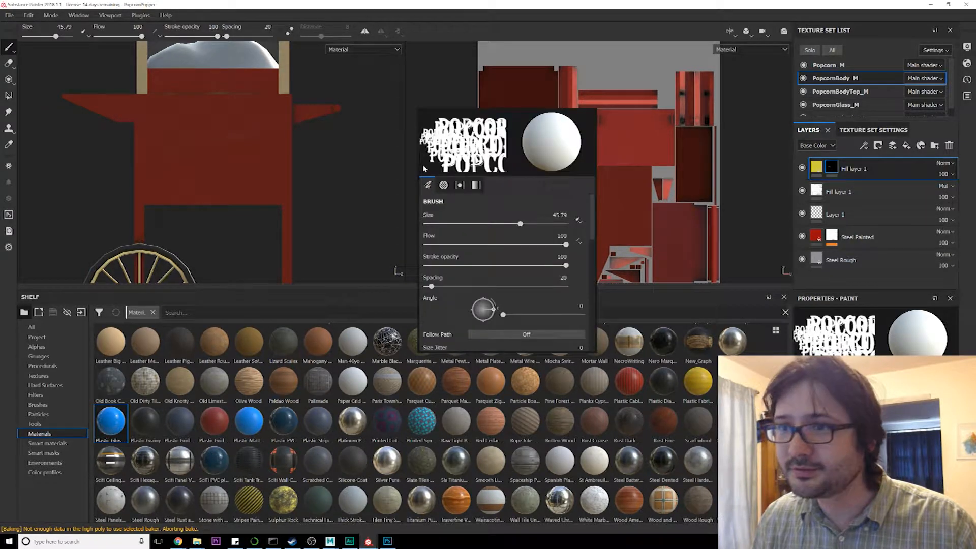
pyautogui.scroll(-3, 546, 264)
pyautogui.moveTo(503, 253)
pyautogui.mouseDown()
pyautogui.moveTo(569, 254)
pyautogui.moveTo(528, 253)
pyautogui.mouseUp()
pyautogui.write('90')
pyautogui.press('Return')
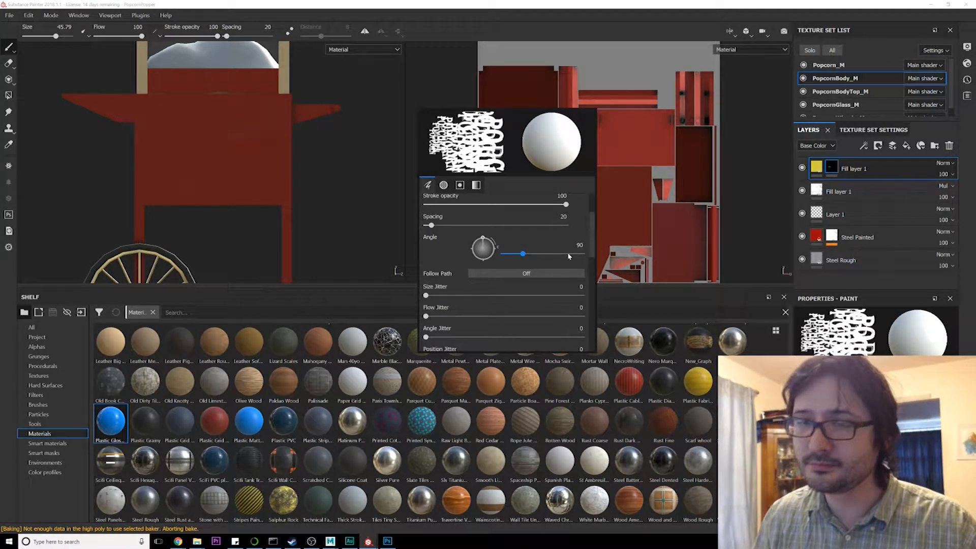
# Step: Flip the brush angle and stamp POPCORN vertically on the opposite body panel's UV island in the 2D view
pyautogui.moveTo(637, 175); pyautogui.dragTo(572, 203, button='middle')
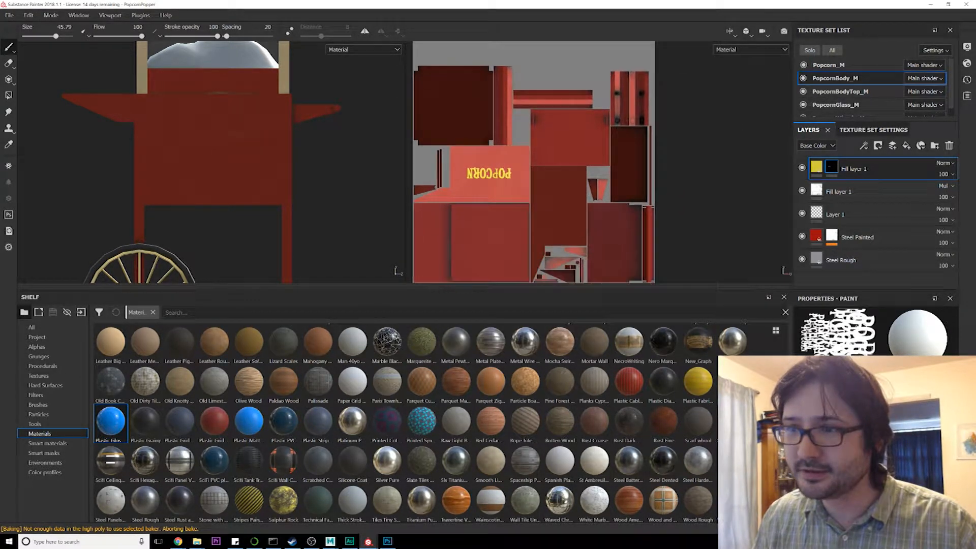
pyautogui.rightClick(566, 229)
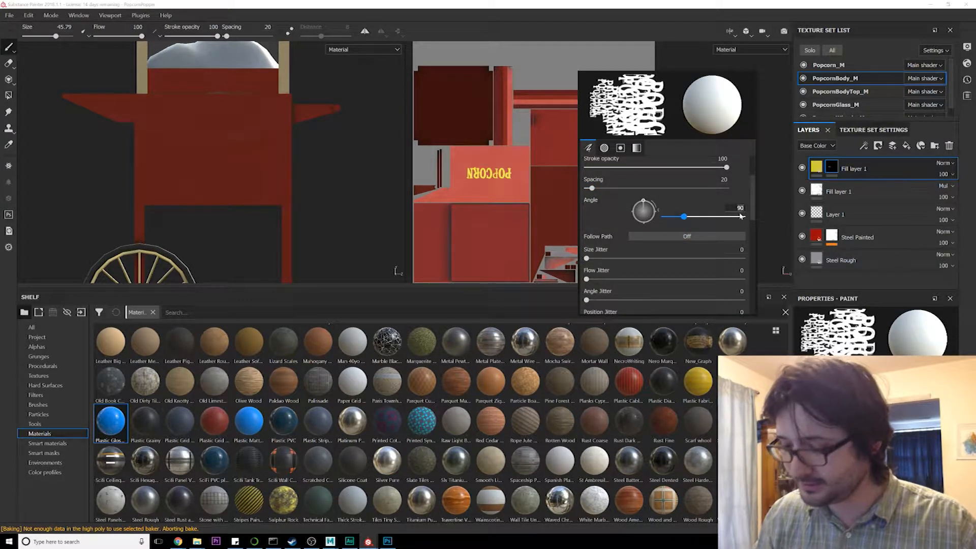
pyautogui.moveTo(566, 202); pyautogui.dragTo(522, 198, button='middle')
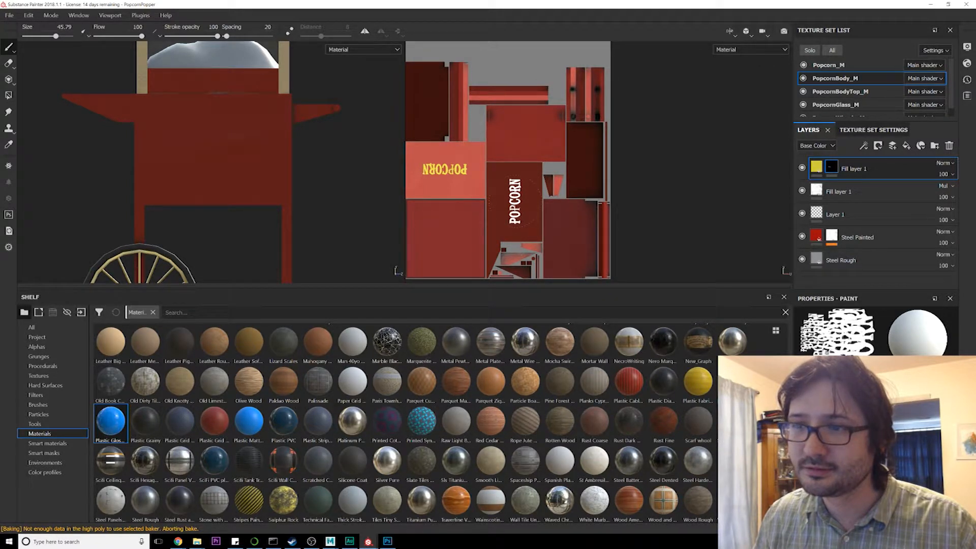
pyautogui.click(515, 201)
pyautogui.moveTo(191, 219)
pyautogui.keyDown('alt'); pyautogui.mouseDown()
pyautogui.moveTo(485, 218)
pyautogui.moveTo(356, 211)
pyautogui.moveTo(386, 213)
pyautogui.moveTo(337, 201)
pyautogui.moveTo(328, 187)
pyautogui.moveTo(356, 188)
pyautogui.mouseUp(); pyautogui.keyUp('alt')
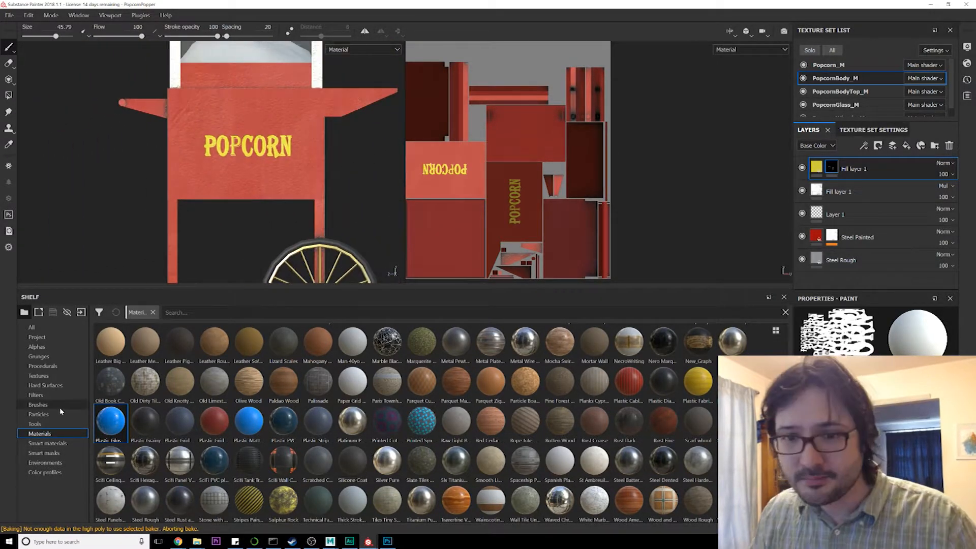
# Step: Browse the shelf's alphas and select the Bracket alpha for the brush
pyautogui.click(53, 349)
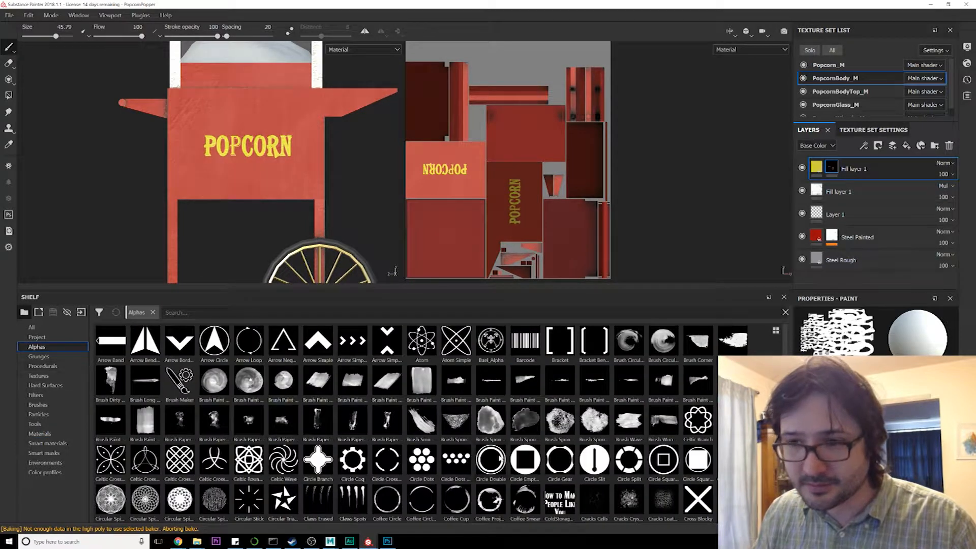
pyautogui.scroll(-5, 507, 450)
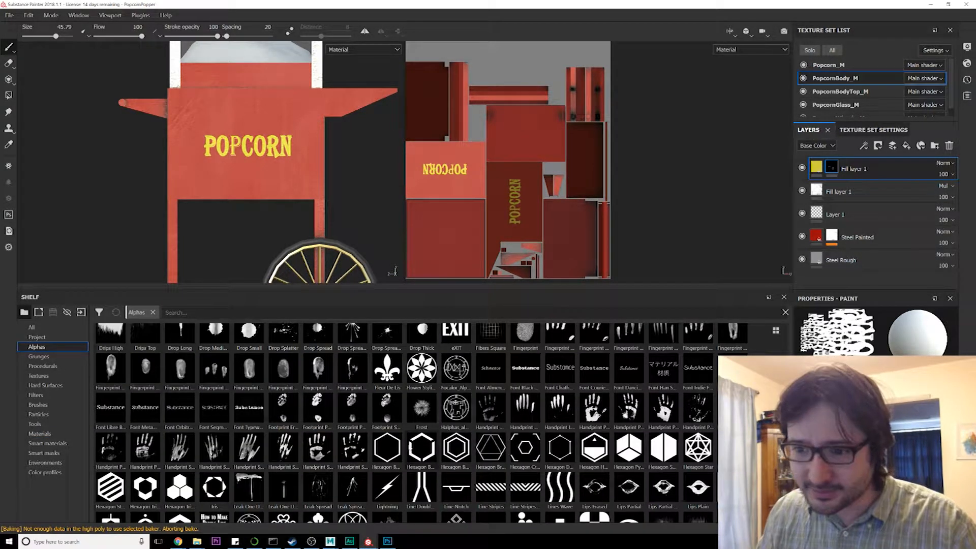
pyautogui.scroll(-5, 322, 460)
pyautogui.scroll(-5, 323, 461)
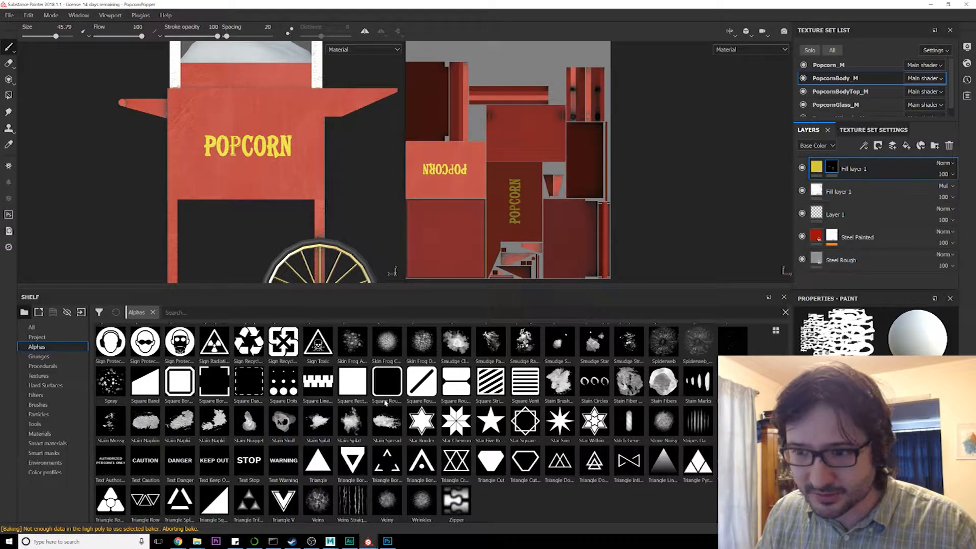
pyautogui.scroll(3, 434, 428)
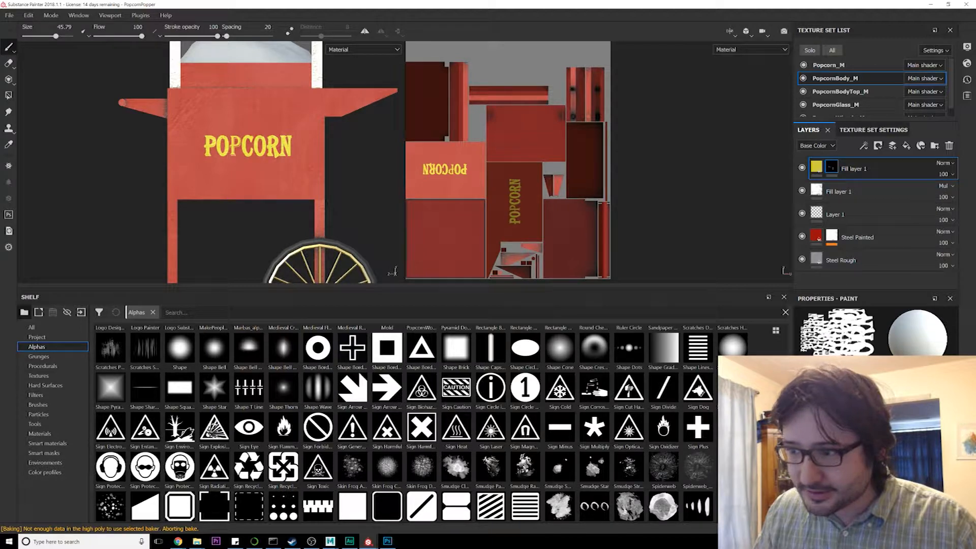
pyautogui.scroll(10, 422, 422)
pyautogui.click(560, 343)
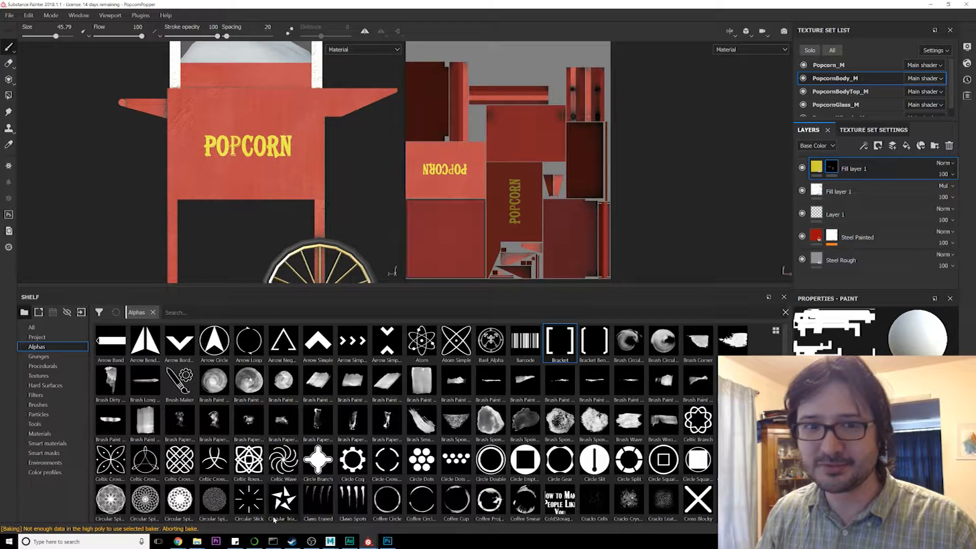
# Step: Switch to Photoshop, set the POPCORN text size to 200 px and move the text to the centre of the canvas
pyautogui.click(388, 541)
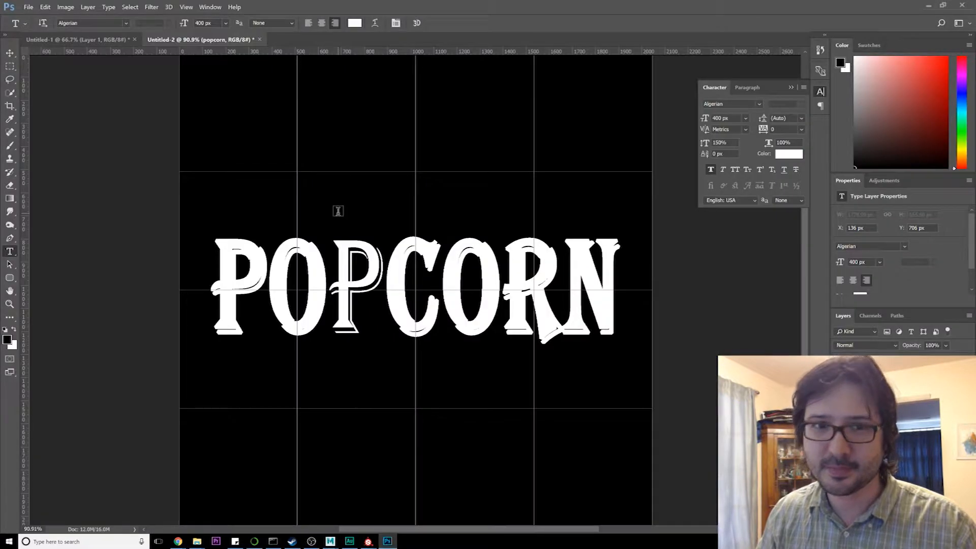
pyautogui.keyDown('alt'); pyautogui.scroll(-4, 226, 213); pyautogui.keyUp('alt')
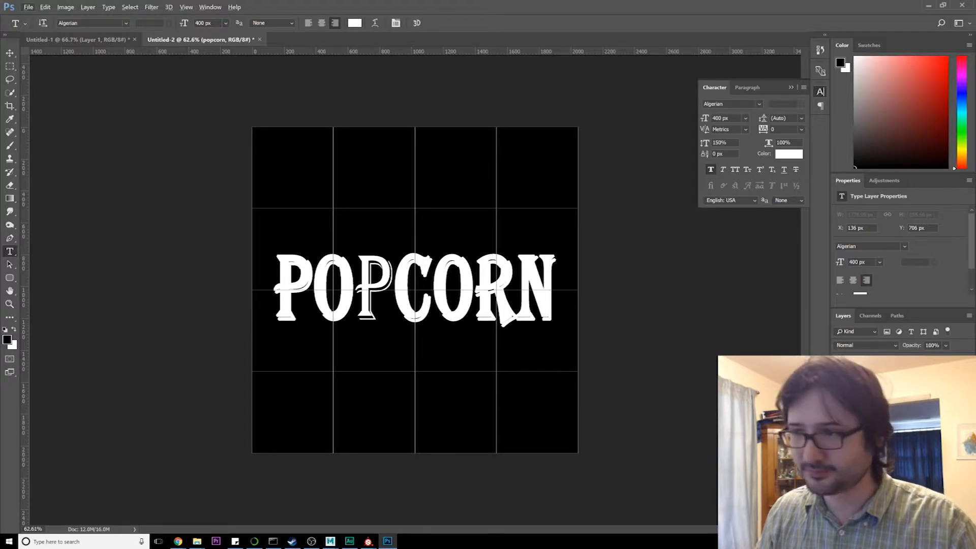
pyautogui.hotkey('ctrl', 'z')
pyautogui.hotkey('ctrl', 'z')
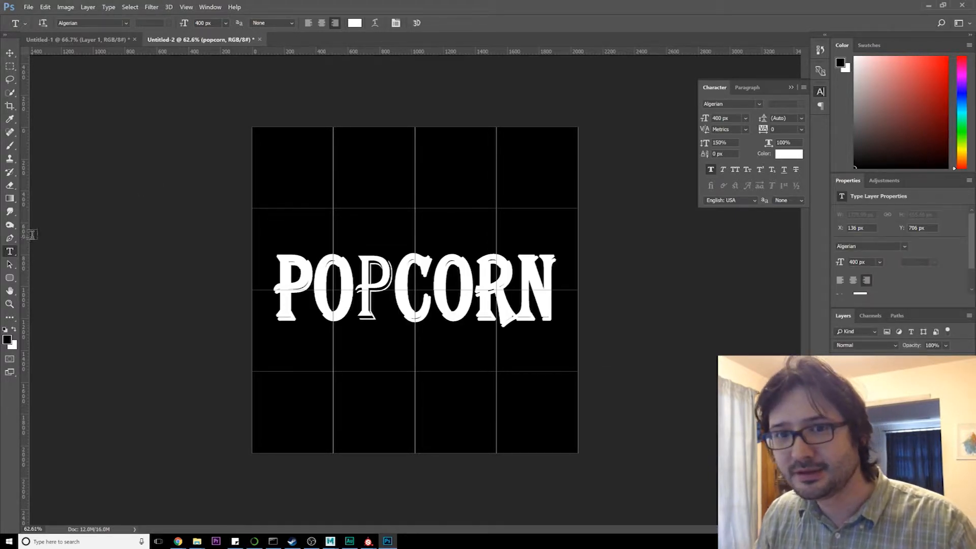
pyautogui.doubleClick(419, 266)
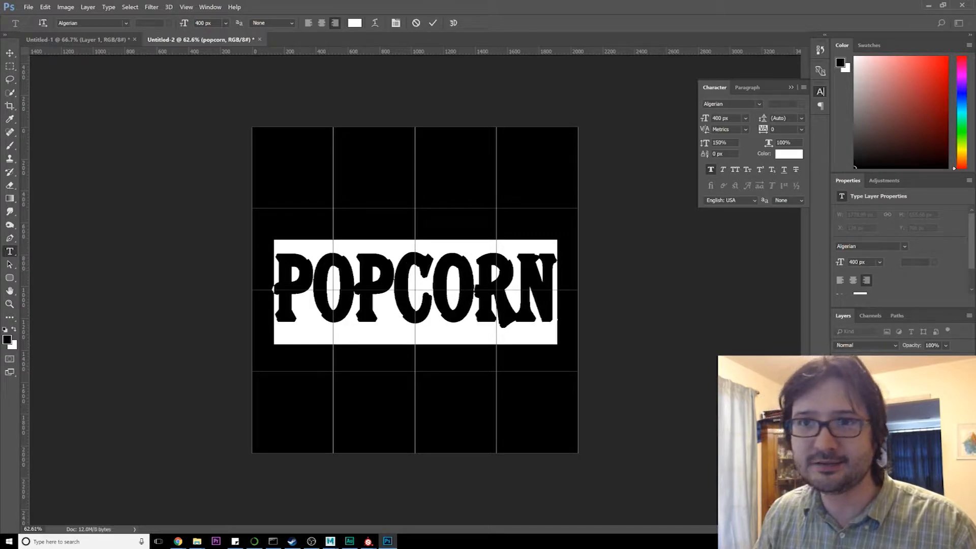
pyautogui.write('200px')
pyautogui.press('Return')
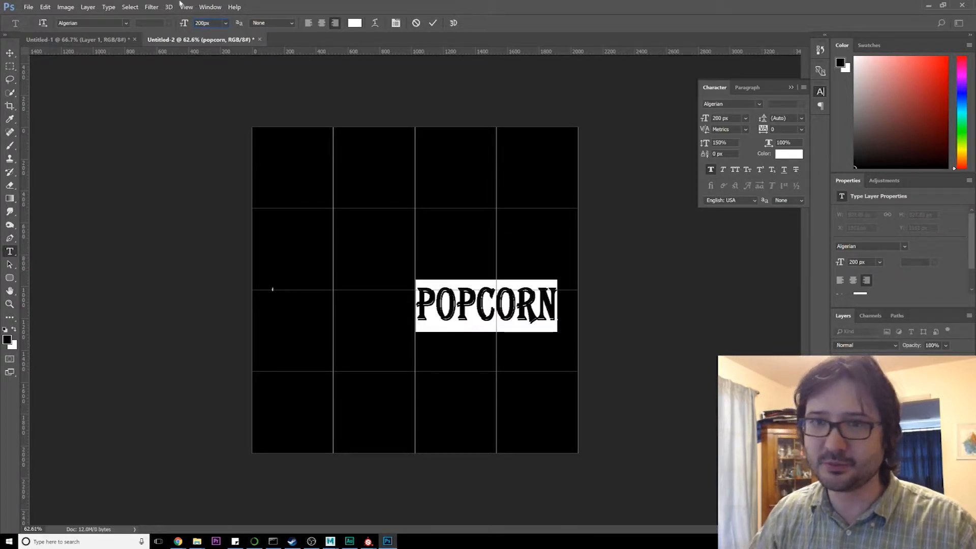
pyautogui.click(10, 53)
pyautogui.moveTo(522, 318); pyautogui.dragTo(451, 304)
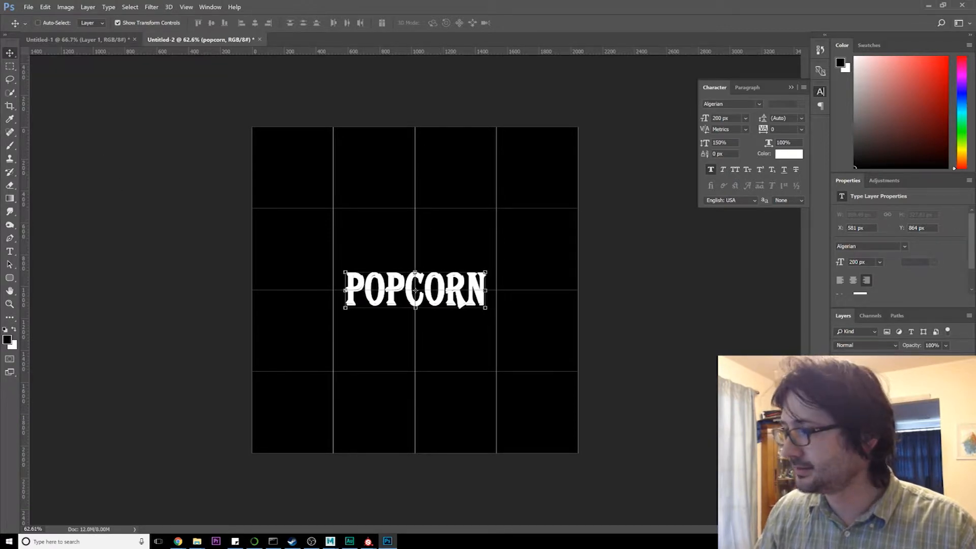
# Step: Close the Miso Caramel Popcorn page in the browser and return to Photoshop
pyautogui.hotkey('alt', 'Tab')
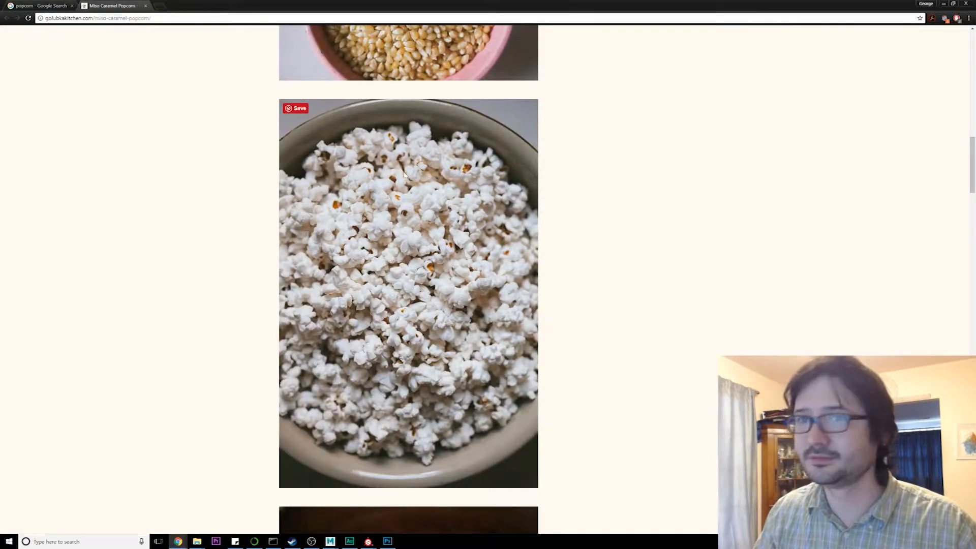
pyautogui.click(145, 6)
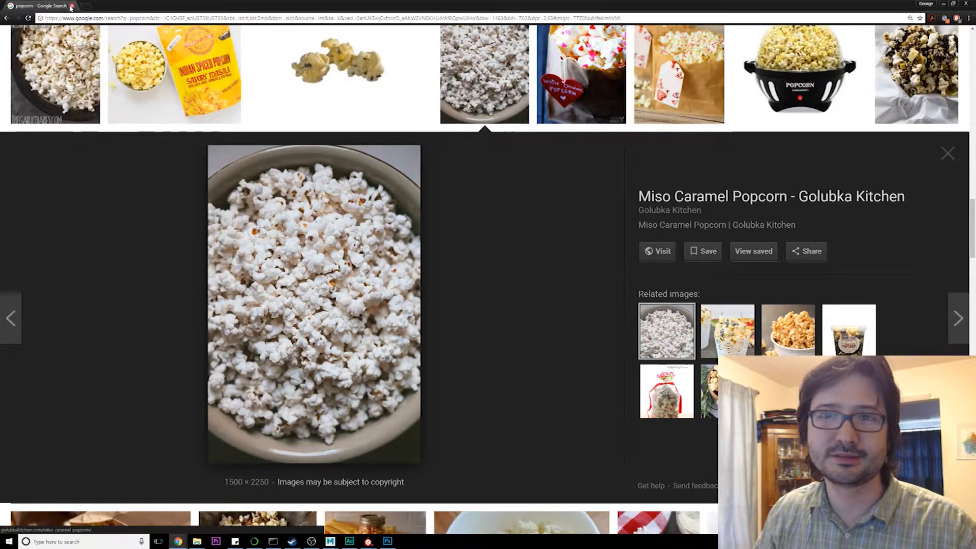
pyautogui.hotkey('alt', 'Tab')
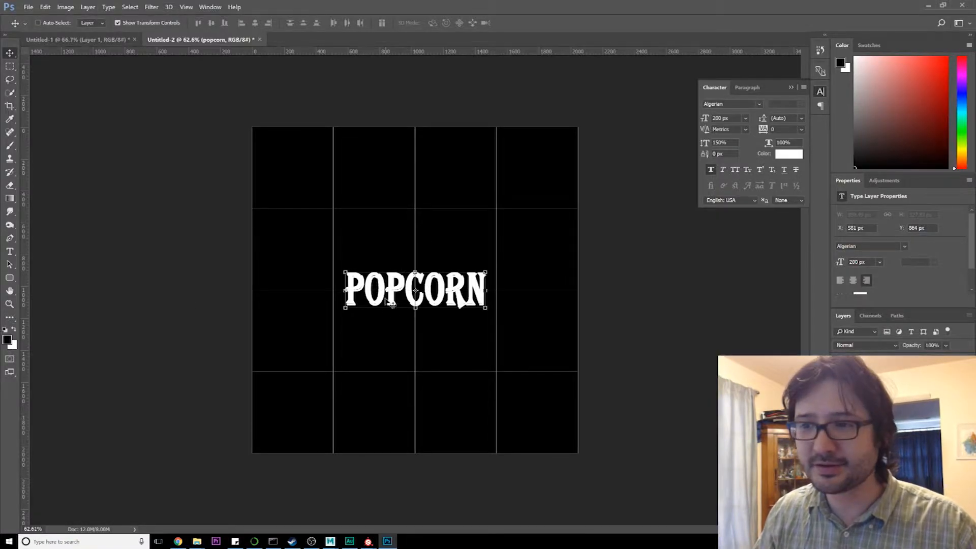
# Step: Draw a rectangle shape of about 1741 by 1024 px centred around the POPCORN text
pyautogui.keyDown('alt'); pyautogui.scroll(2, 390, 302); pyautogui.keyUp('alt')
pyautogui.click(10, 278)
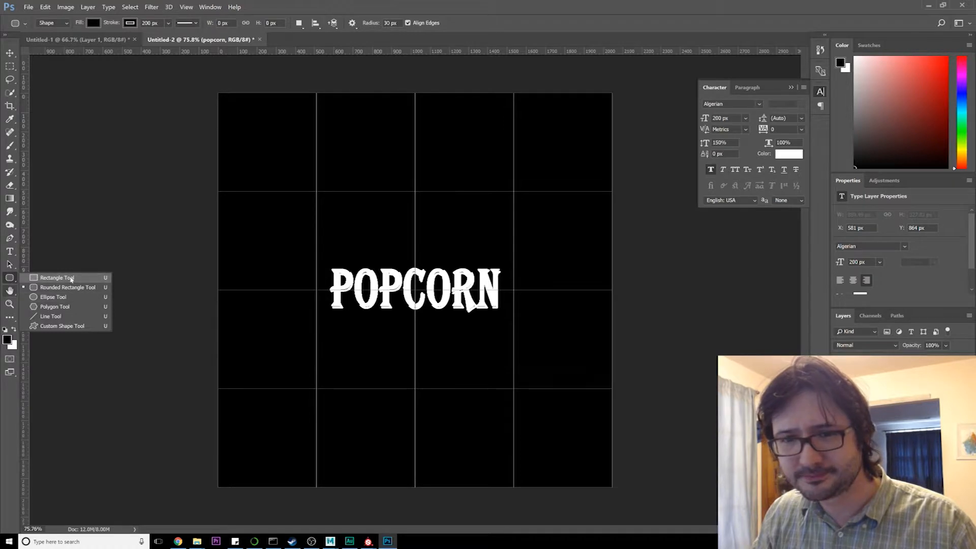
pyautogui.click(57, 277)
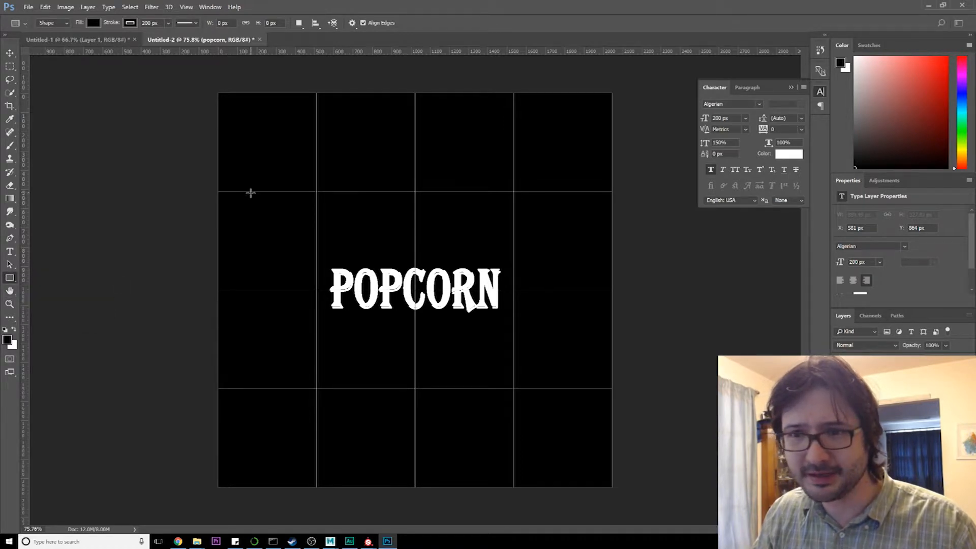
pyautogui.moveTo(247, 191); pyautogui.dragTo(582, 388)
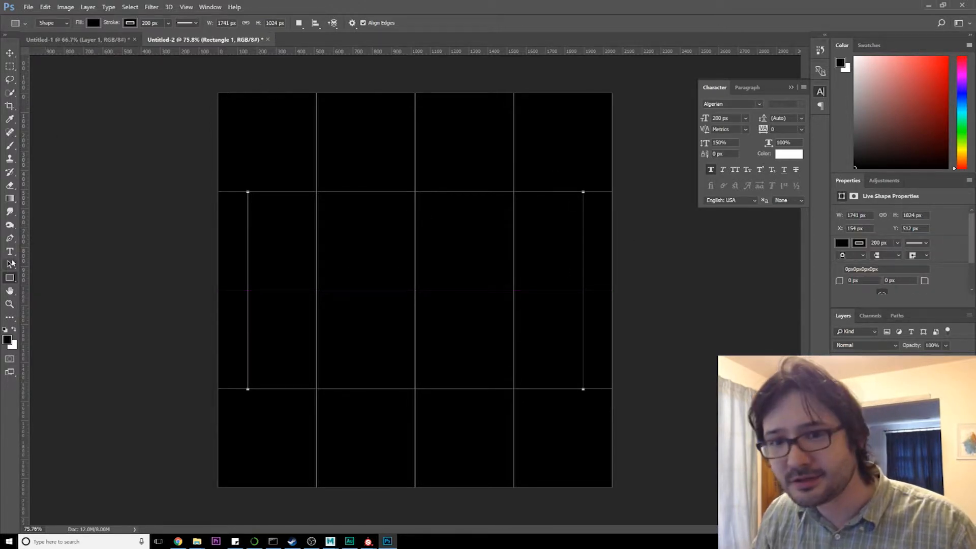
# Step: Subtract a slightly smaller inner rectangle of about 1694 by 973 px from the rectangle shape to make a thin frame
pyautogui.rightClick(10, 277)
pyautogui.click(45, 277)
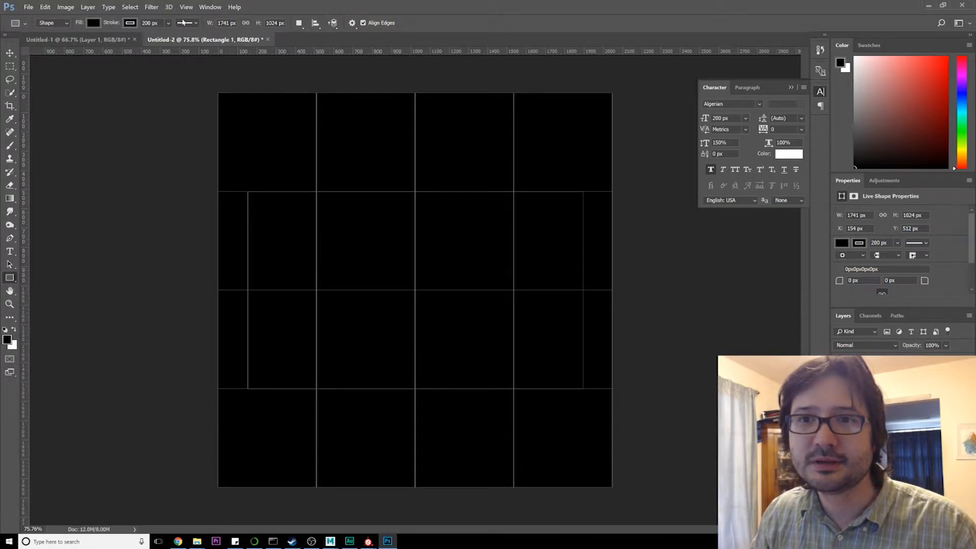
pyautogui.click(131, 23)
pyautogui.click(287, 10)
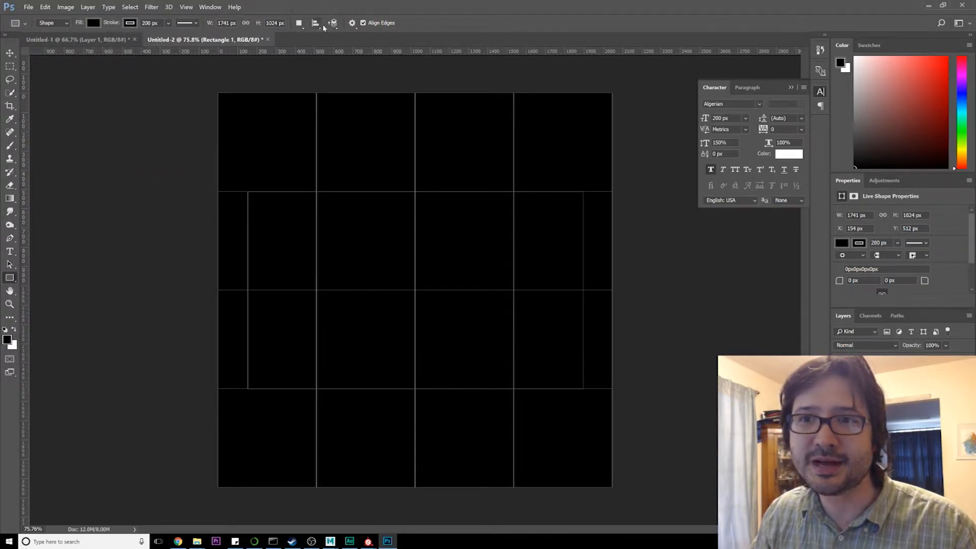
pyautogui.click(299, 23)
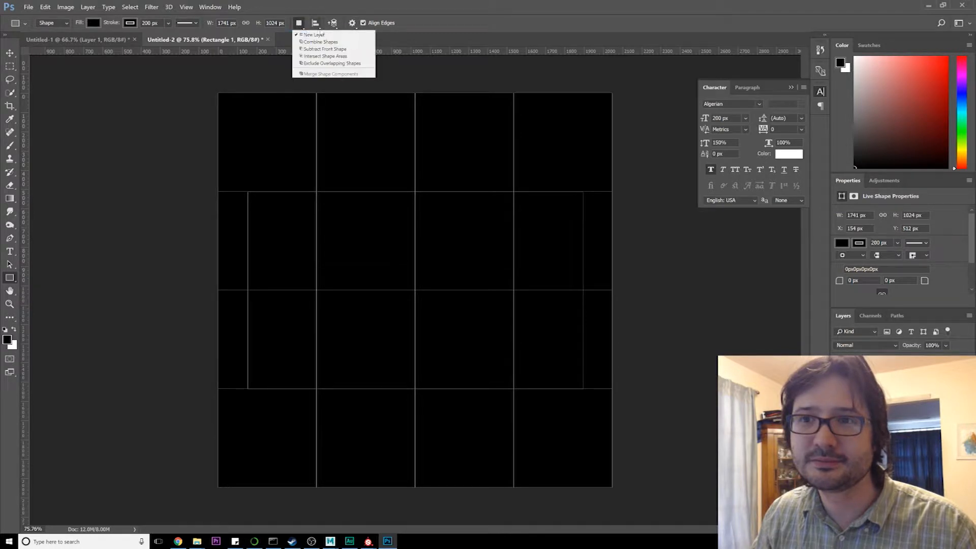
pyautogui.click(320, 49)
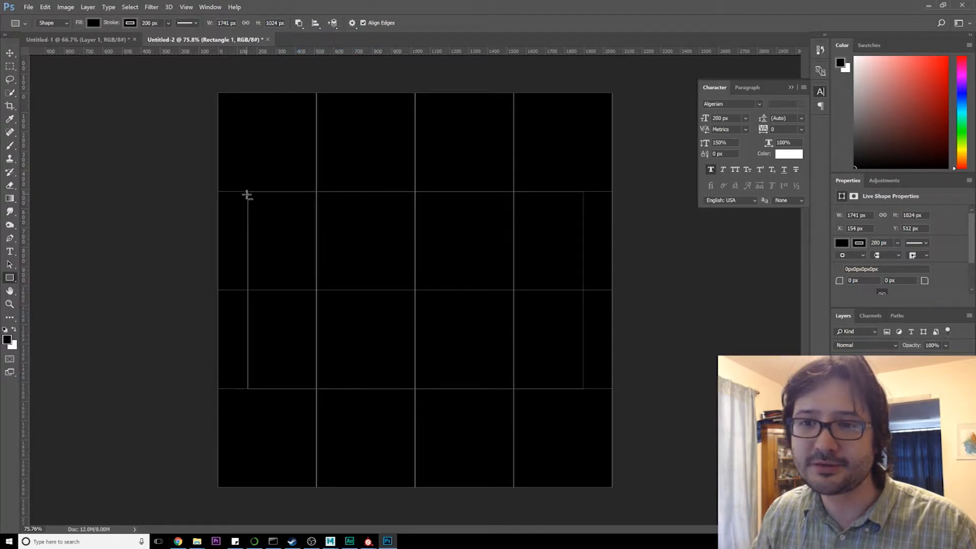
pyautogui.moveTo(252, 197); pyautogui.dragTo(579, 384)
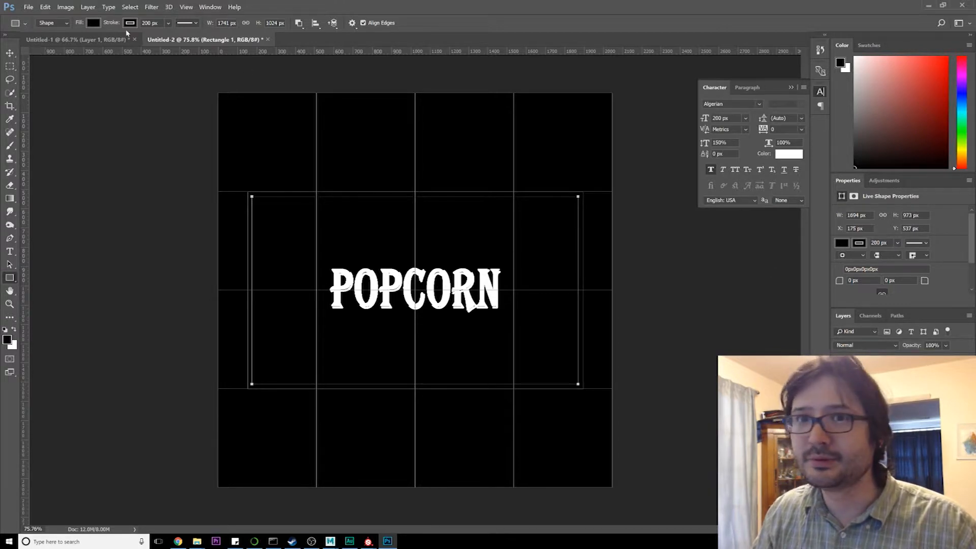
# Step: Set both the fill and the stroke of the rectangular frame to white
pyautogui.click(94, 23)
pyautogui.click(50, 77)
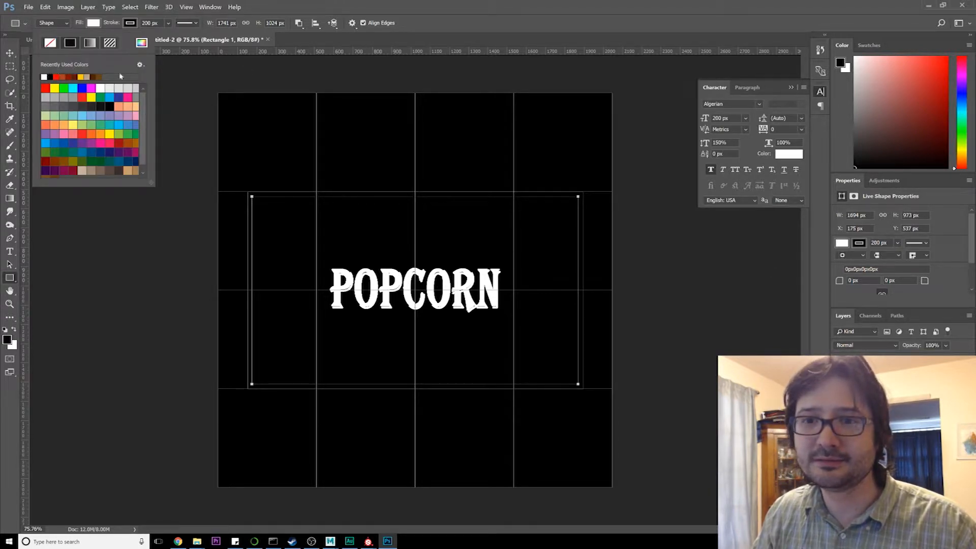
pyautogui.click(544, 20)
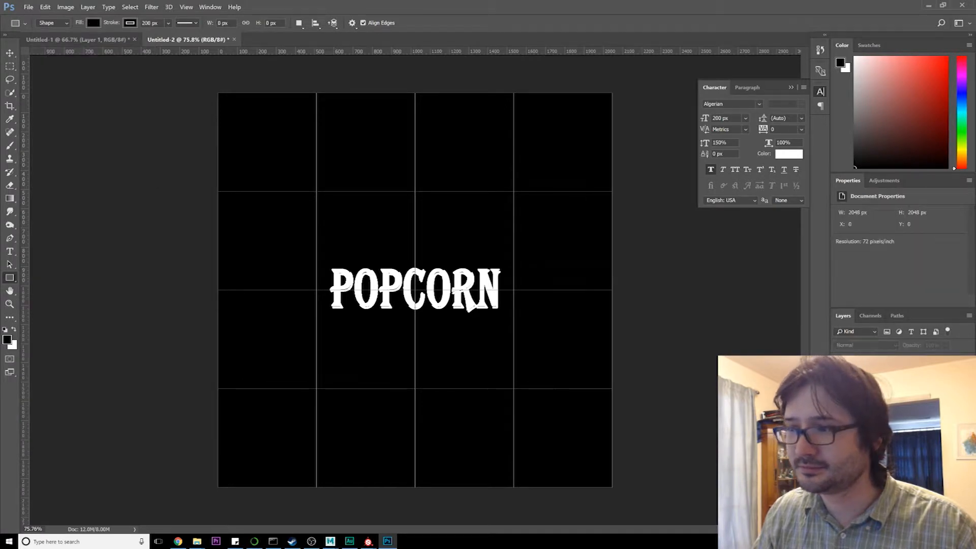
pyautogui.click(859, 243)
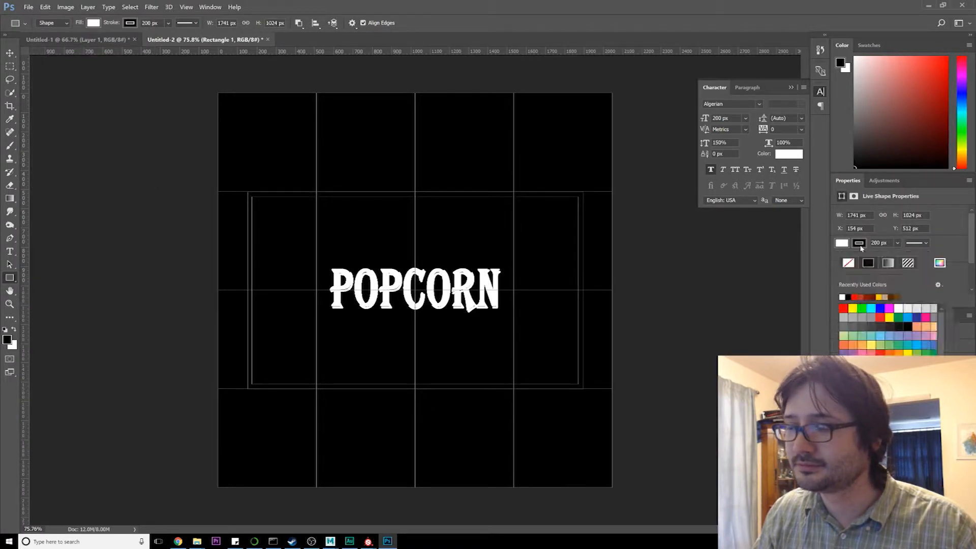
pyautogui.click(843, 297)
pyautogui.click(895, 377)
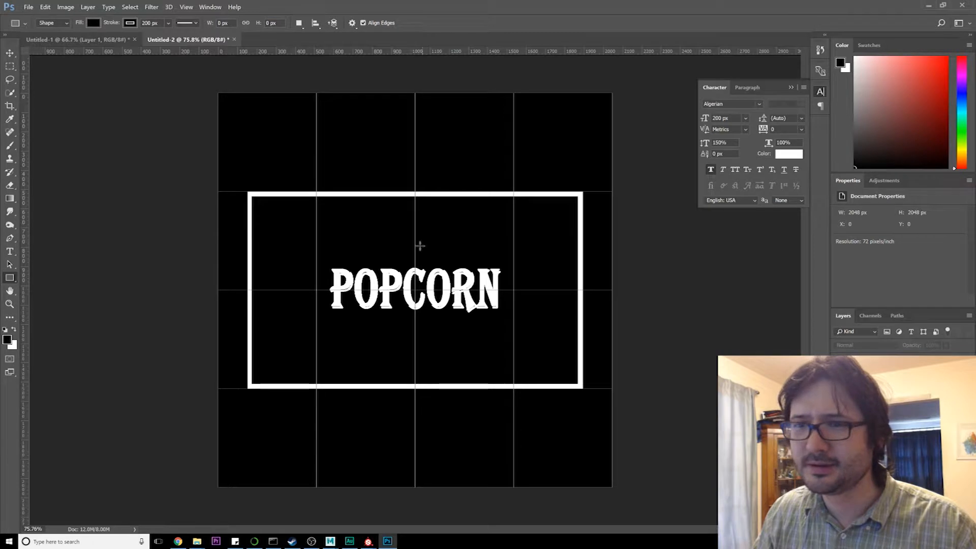
# Step: Try circles of about 260, 200 and 238 px on the frame's upper-left corner with the Ellipse tool, removing them again
pyautogui.keyDown('alt'); pyautogui.scroll(3, 423, 280); pyautogui.keyUp('alt')
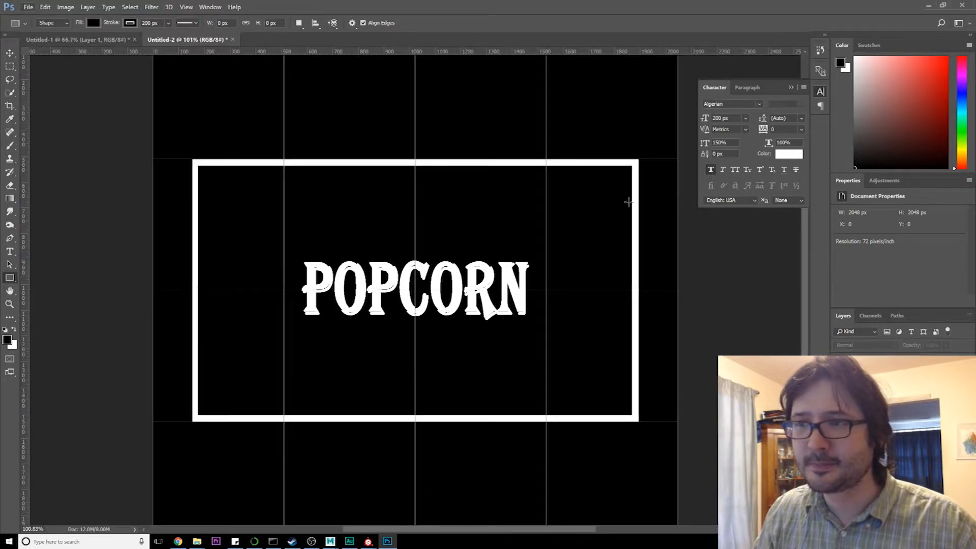
pyautogui.rightClick(10, 278)
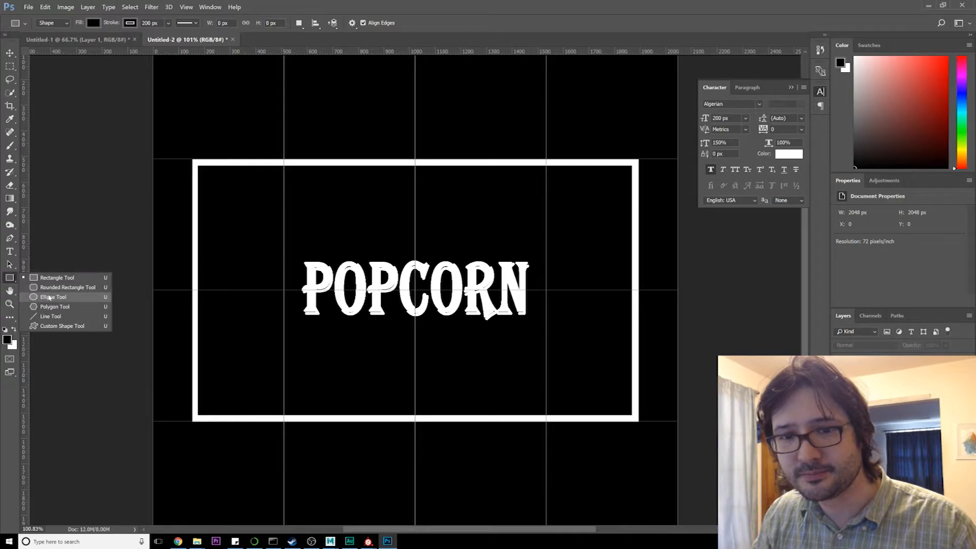
pyautogui.click(51, 296)
pyautogui.keyDown('alt'); pyautogui.keyDown('shift'); pyautogui.moveTo(192, 159); pyautogui.dragTo(225, 212); pyautogui.keyUp('shift'); pyautogui.keyUp('alt')
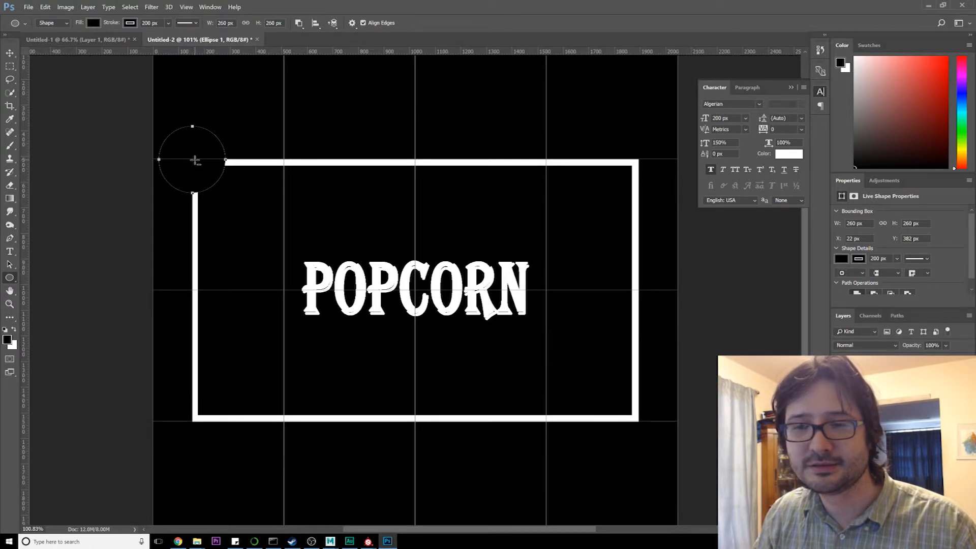
pyautogui.keyDown('alt'); pyautogui.keyDown('shift'); pyautogui.moveTo(193, 160); pyautogui.dragTo(222, 206); pyautogui.keyUp('shift'); pyautogui.keyUp('alt')
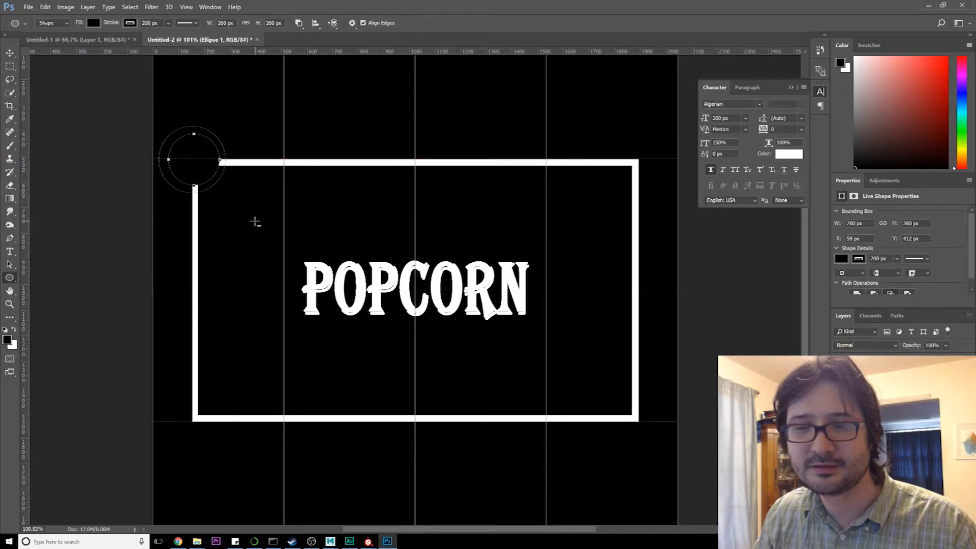
pyautogui.press('Delete')
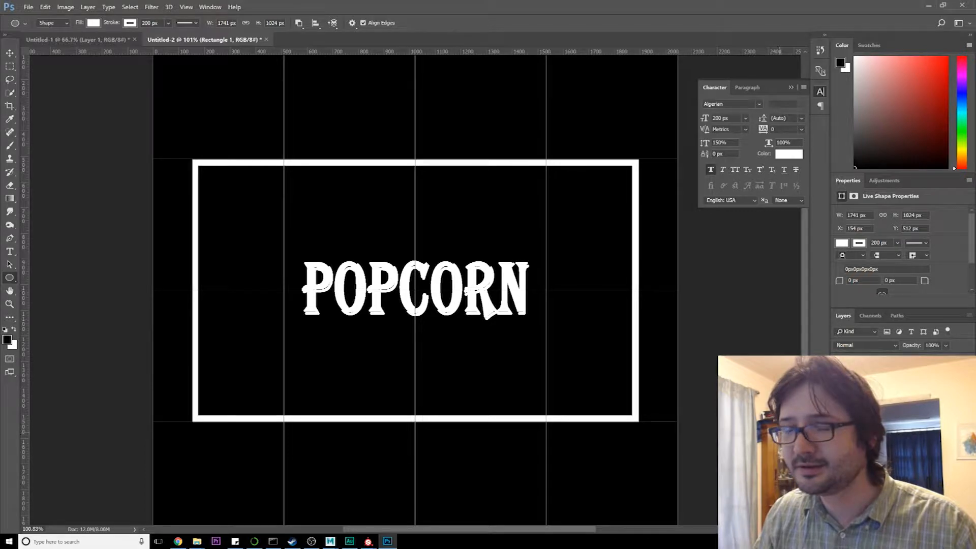
pyautogui.keyDown('alt'); pyautogui.keyDown('shift'); pyautogui.moveTo(194, 160); pyautogui.dragTo(224, 209); pyautogui.keyUp('shift'); pyautogui.keyUp('alt')
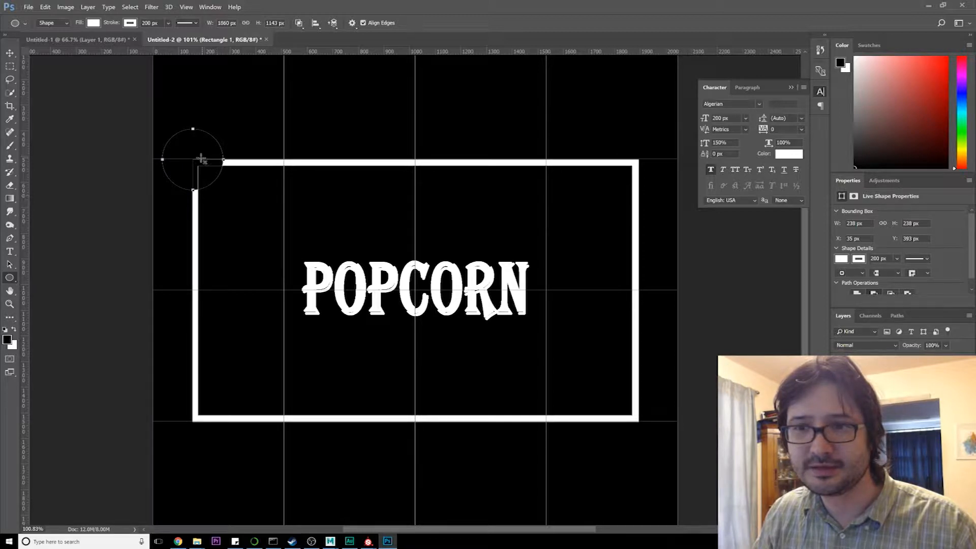
pyautogui.hotkey('ctrl', 'z')
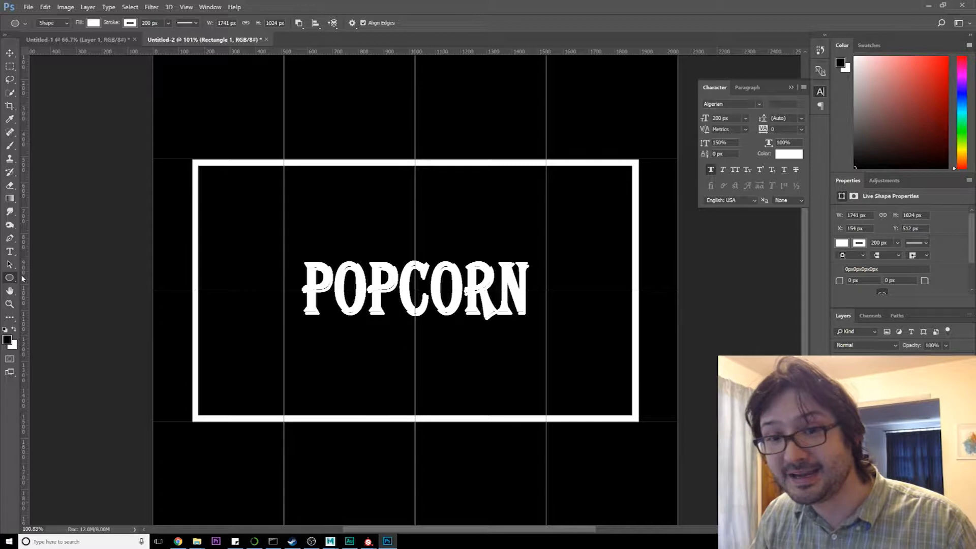
# Step: Add a new layer, draw a circle about 260 px wide centred on the frame's upper-left corner and set its fill to white
pyautogui.click(10, 147)
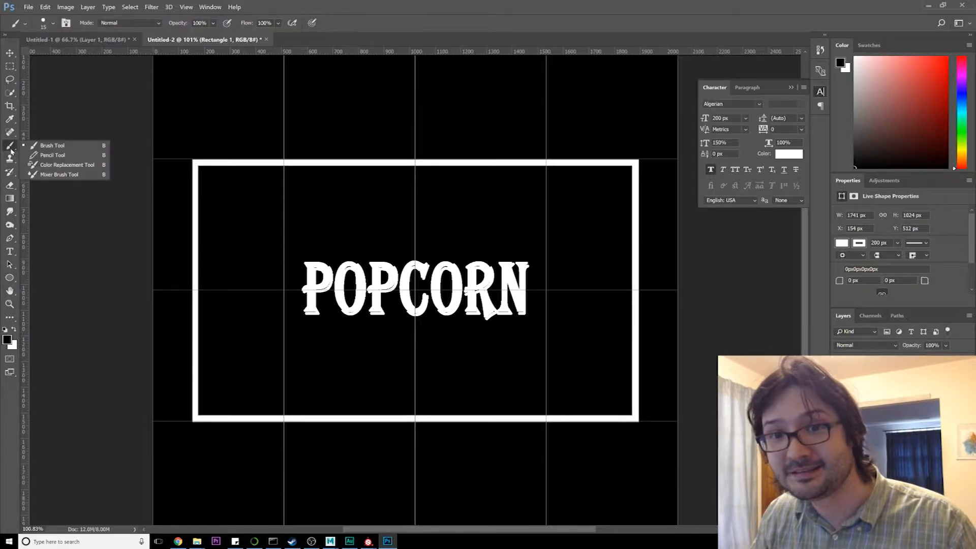
pyautogui.hotkey('ctrl', 'shift', 'alt', 'n')
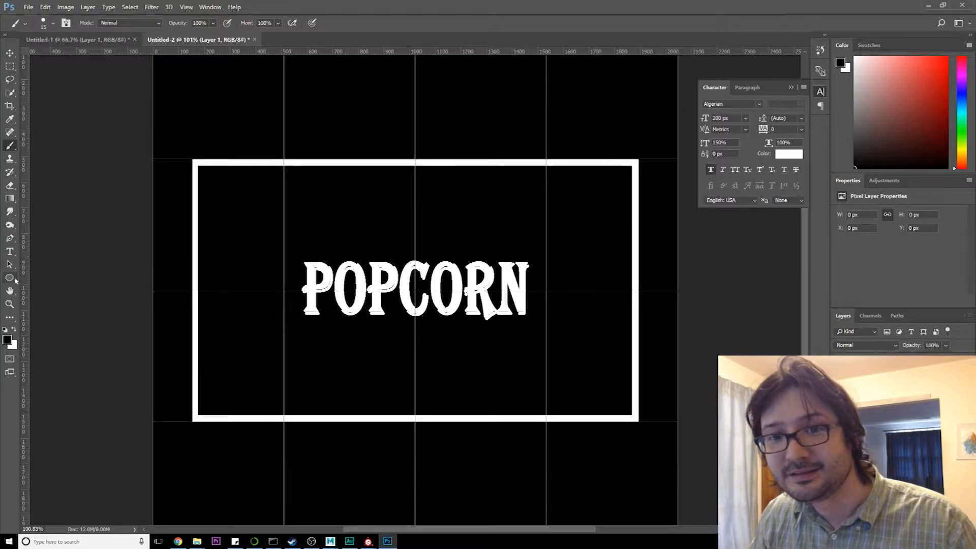
pyautogui.click(10, 277)
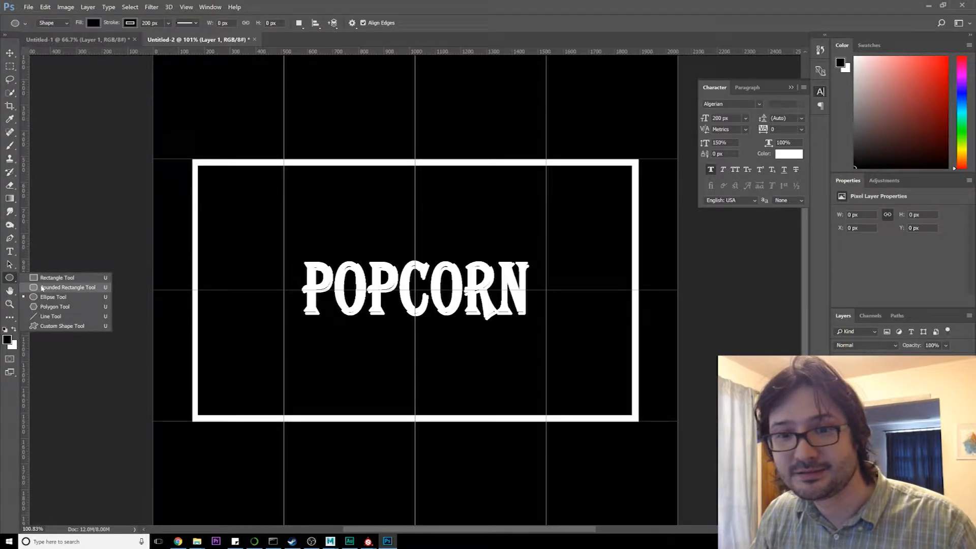
pyautogui.click(46, 297)
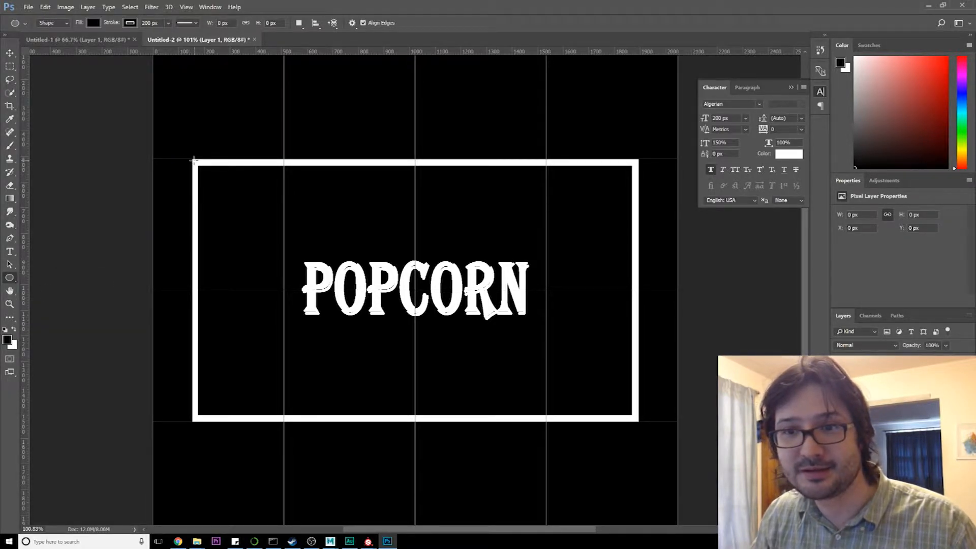
pyautogui.keyDown('alt'); pyautogui.keyDown('shift'); pyautogui.moveTo(192, 159); pyautogui.dragTo(225, 193); pyautogui.keyUp('shift'); pyautogui.keyUp('alt')
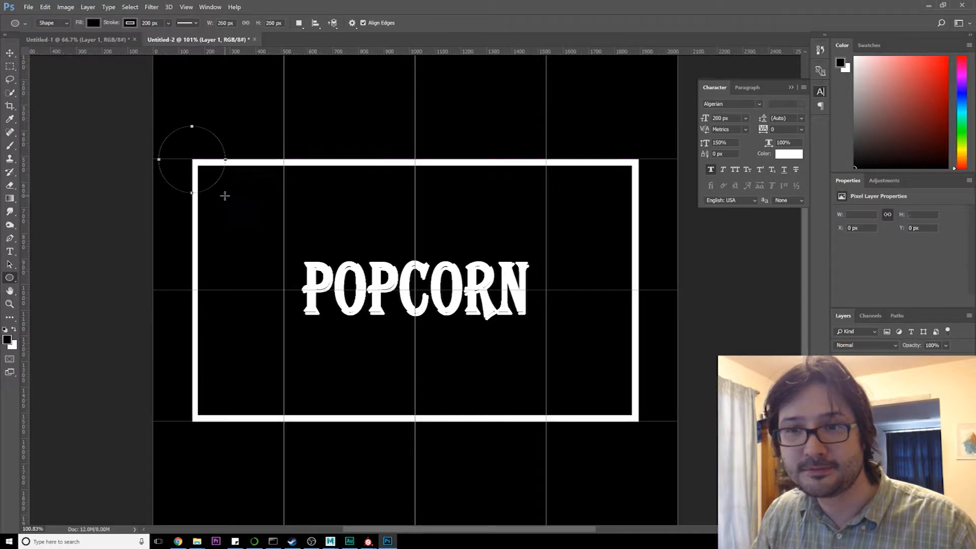
pyautogui.click(93, 24)
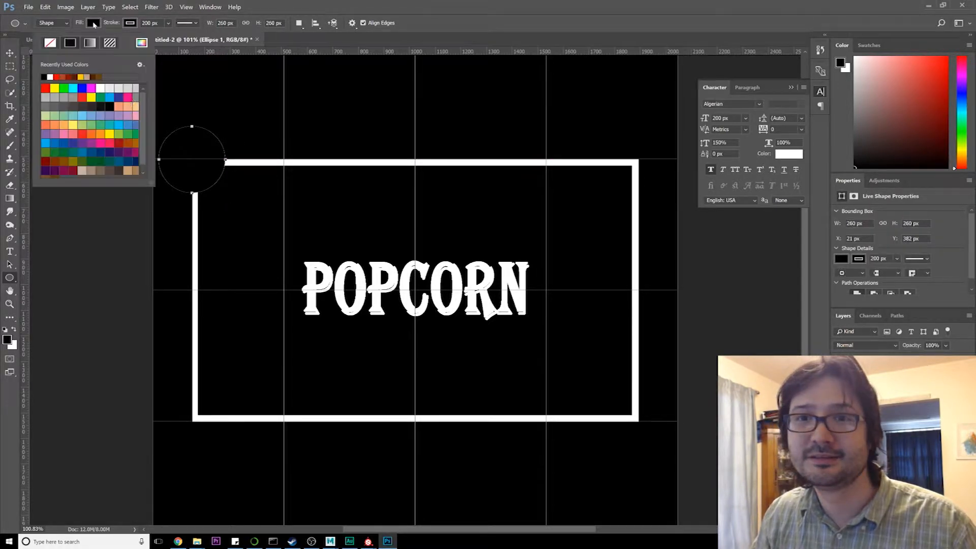
pyautogui.click(49, 77)
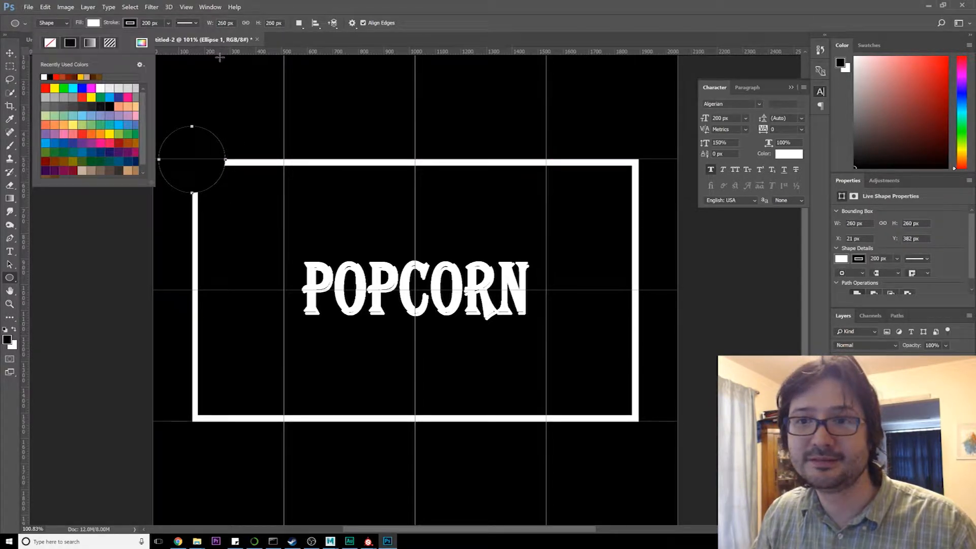
# Step: Delete the circle on the frame's upper-left corner and add a new empty layer
pyautogui.click(449, 31)
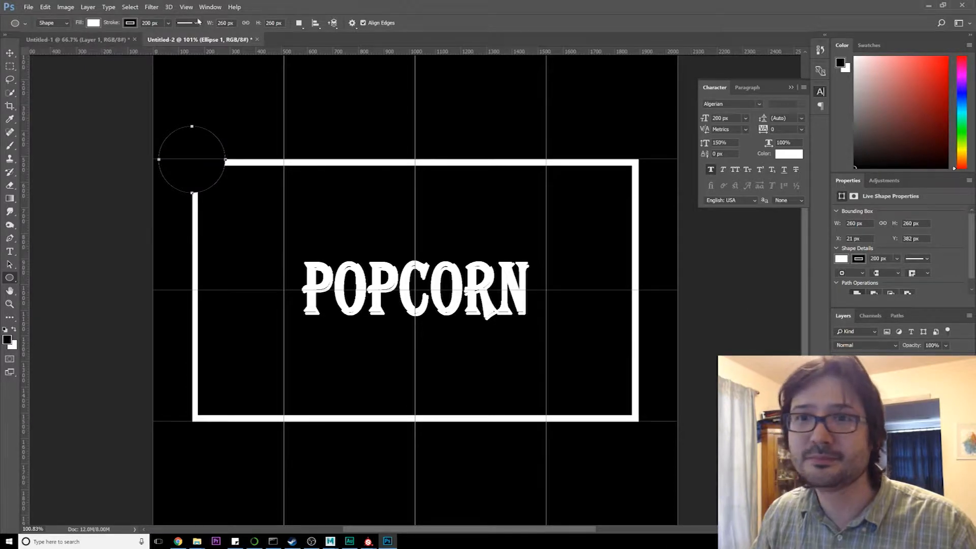
pyautogui.press('Delete')
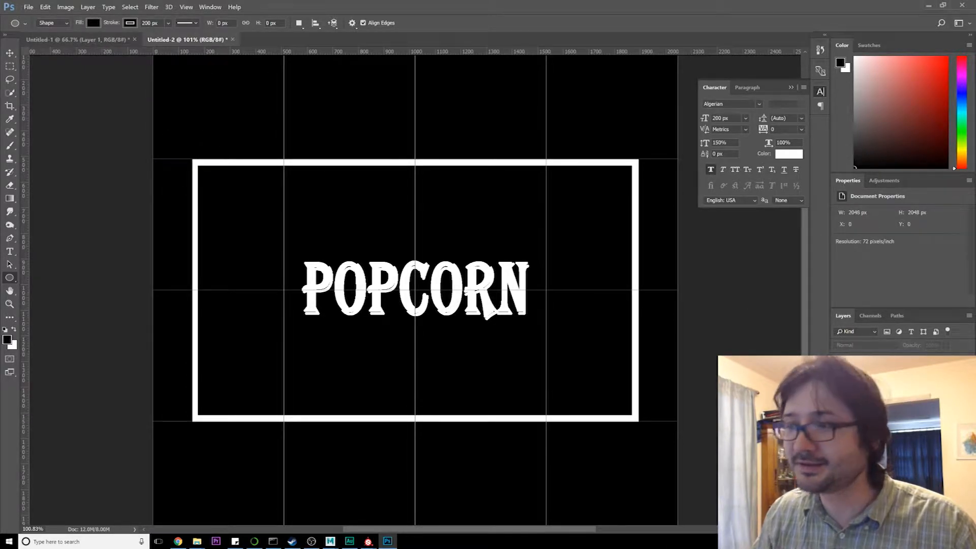
pyautogui.click(955, 528)
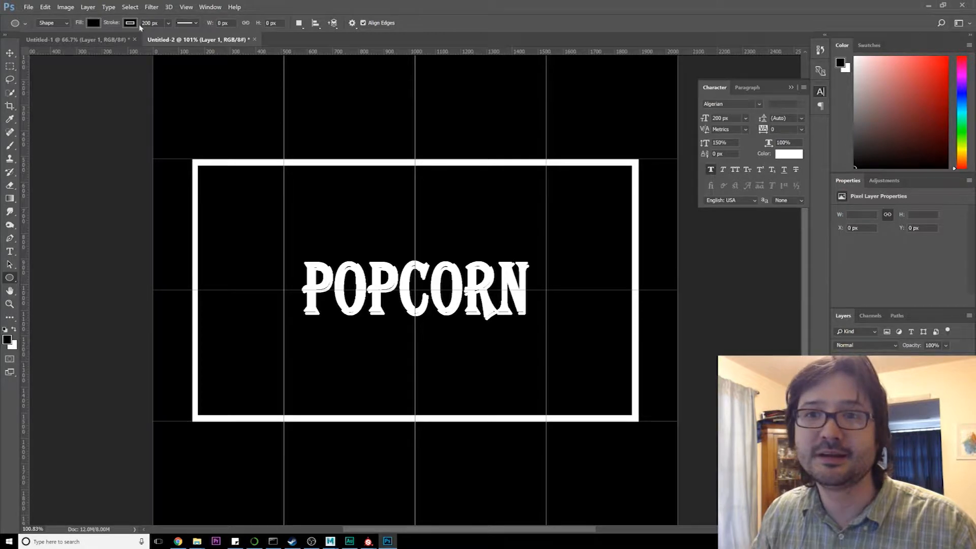
pyautogui.click(334, 24)
pyautogui.click(316, 25)
pyautogui.click(316, 24)
pyautogui.click(316, 24)
pyautogui.click(298, 24)
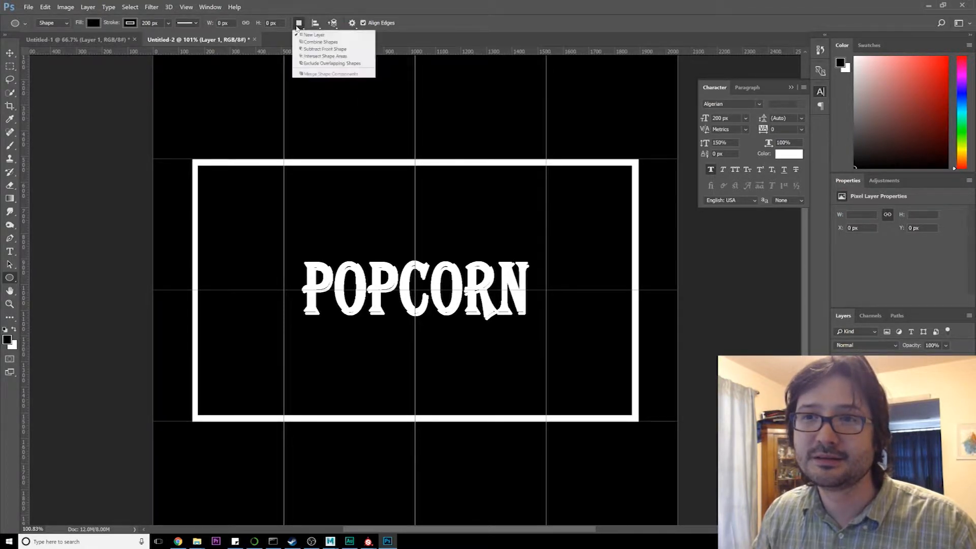
pyautogui.click(307, 35)
pyautogui.moveTo(206, 159); pyautogui.dragTo(292, 255)
pyautogui.hotkey('ctrl', 'z')
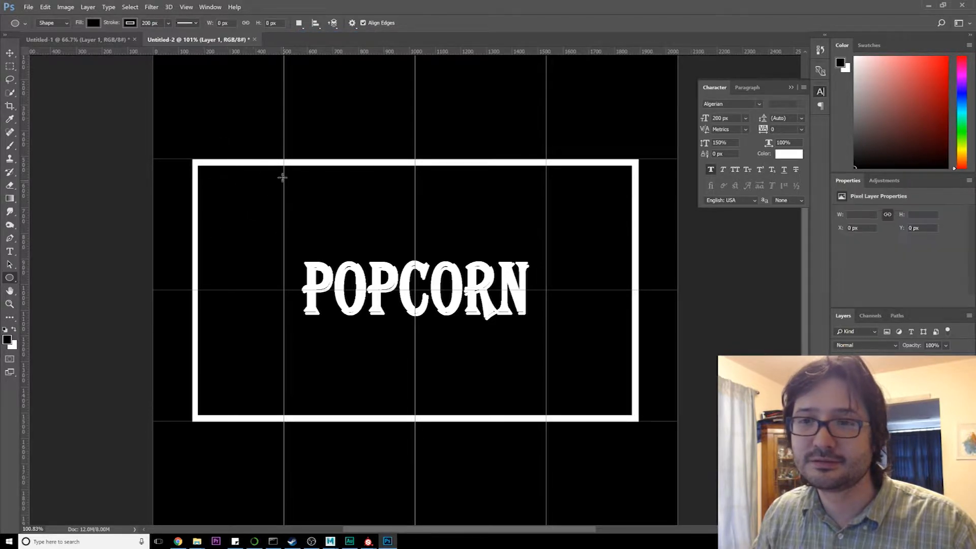
# Step: Draw a circle about 280 px wide centred on the frame's upper-left corner, with both fill and stroke set to white
pyautogui.click(100, 23)
pyautogui.click(117, 89)
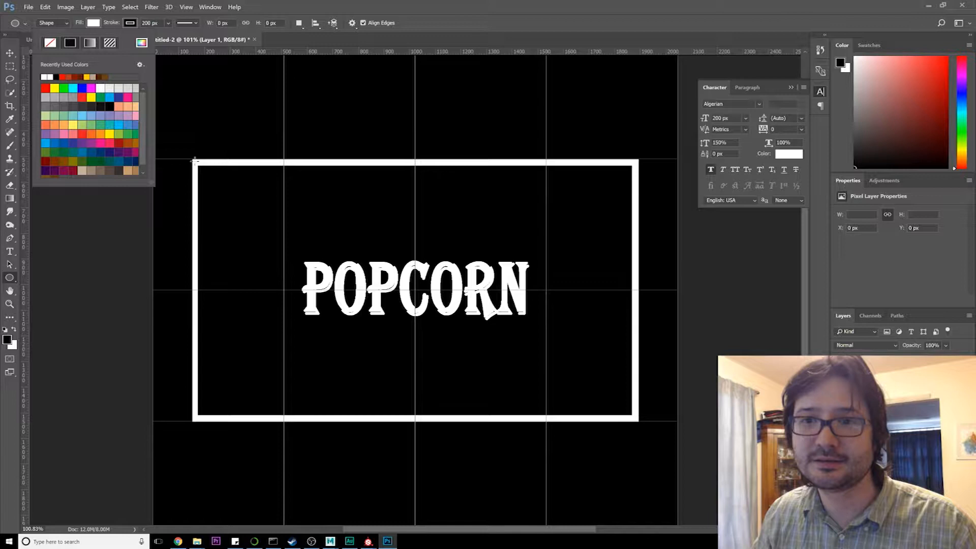
pyautogui.keyDown('alt'); pyautogui.keyDown('shift'); pyautogui.moveTo(192, 158); pyautogui.dragTo(229, 198); pyautogui.keyUp('shift'); pyautogui.keyUp('alt')
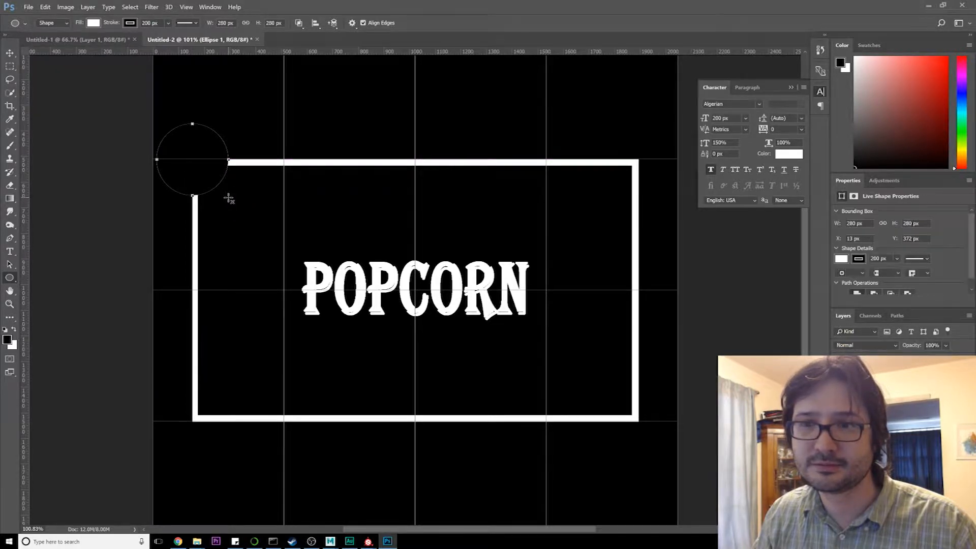
pyautogui.click(134, 23)
pyautogui.click(80, 78)
pyautogui.doubleClick(386, 9)
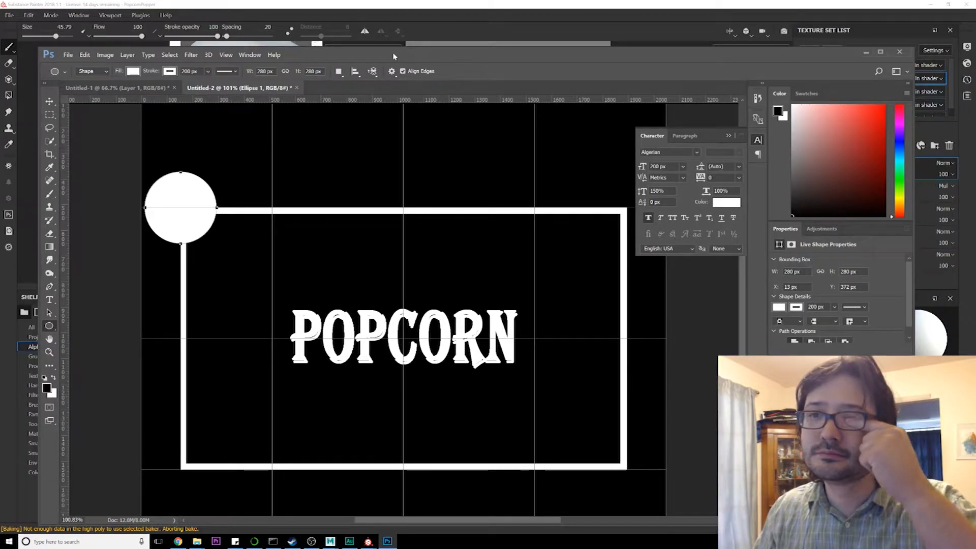
pyautogui.doubleClick(398, 55)
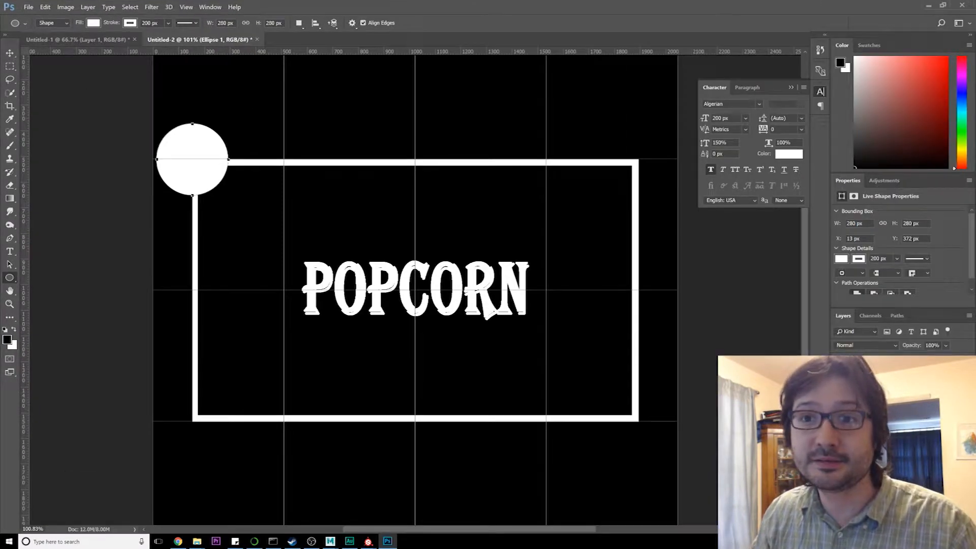
# Step: Subtract a concentric circle about 238 px wide from the white circle to leave a thin ring
pyautogui.click(300, 23)
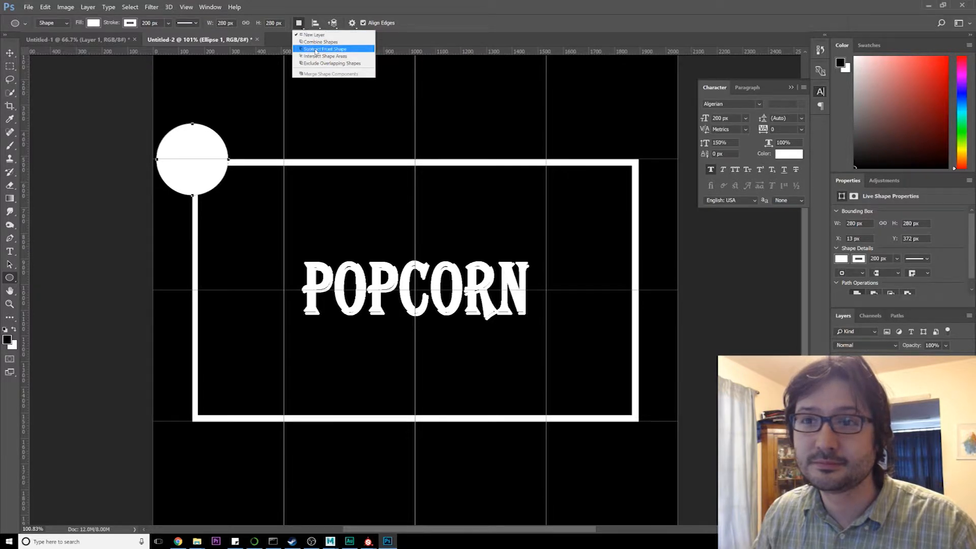
pyautogui.click(316, 42)
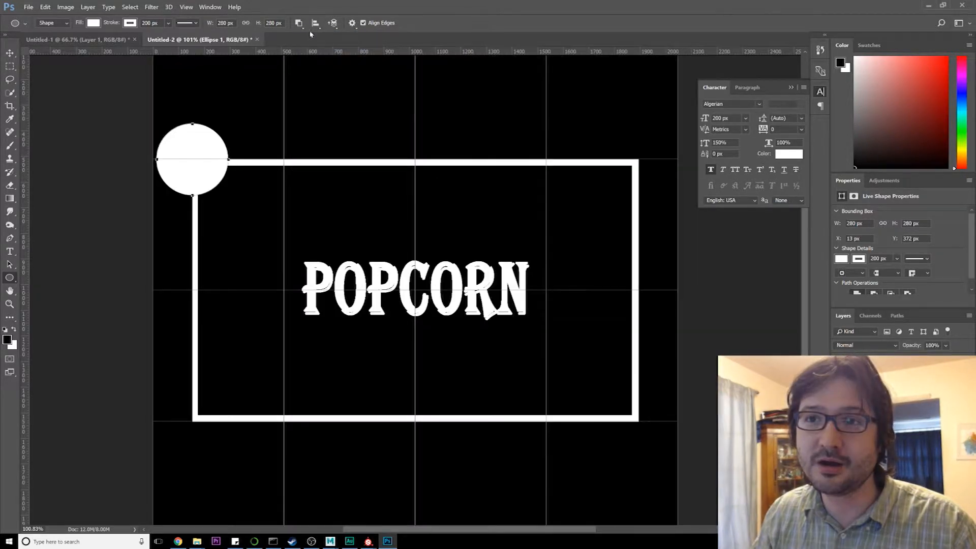
pyautogui.click(315, 23)
pyautogui.click(298, 23)
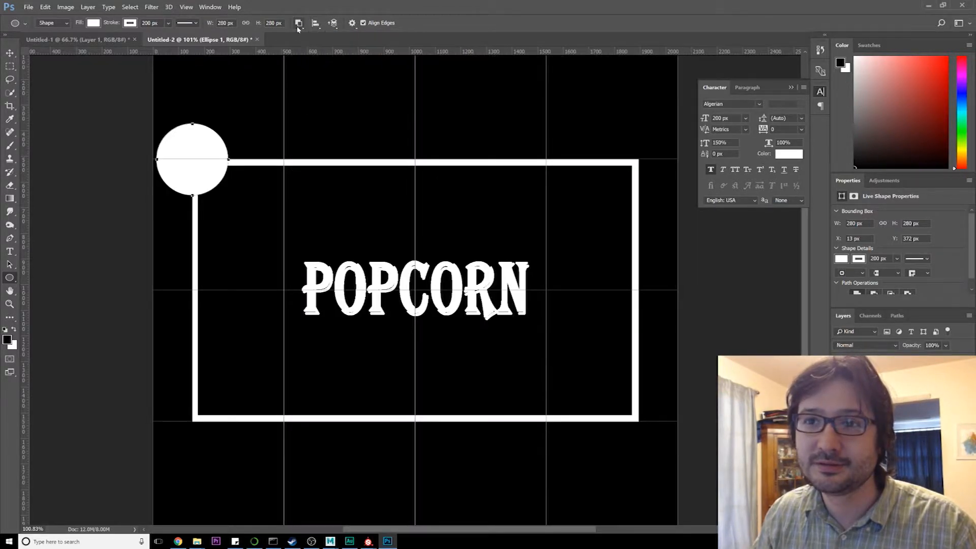
pyautogui.click(299, 23)
pyautogui.click(317, 15)
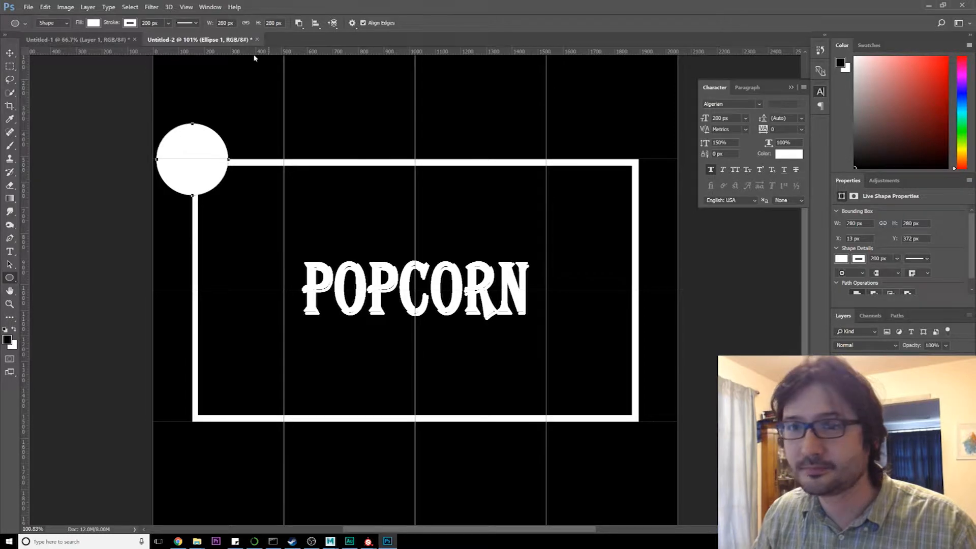
pyautogui.keyDown('alt'); pyautogui.keyDown('shift'); pyautogui.moveTo(192, 159); pyautogui.dragTo(223, 203); pyautogui.keyUp('shift'); pyautogui.keyUp('alt')
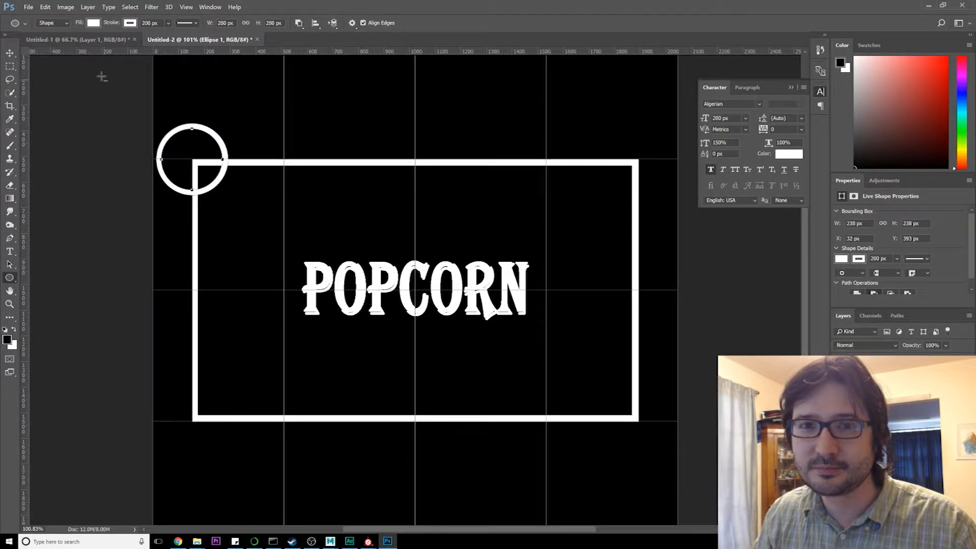
# Step: Select the ring and frame shape layers together and rasterize them
pyautogui.click(10, 54)
pyautogui.keyDown('shift'); pyautogui.click(890, 399); pyautogui.keyUp('shift')
pyautogui.rightClick(890, 399)
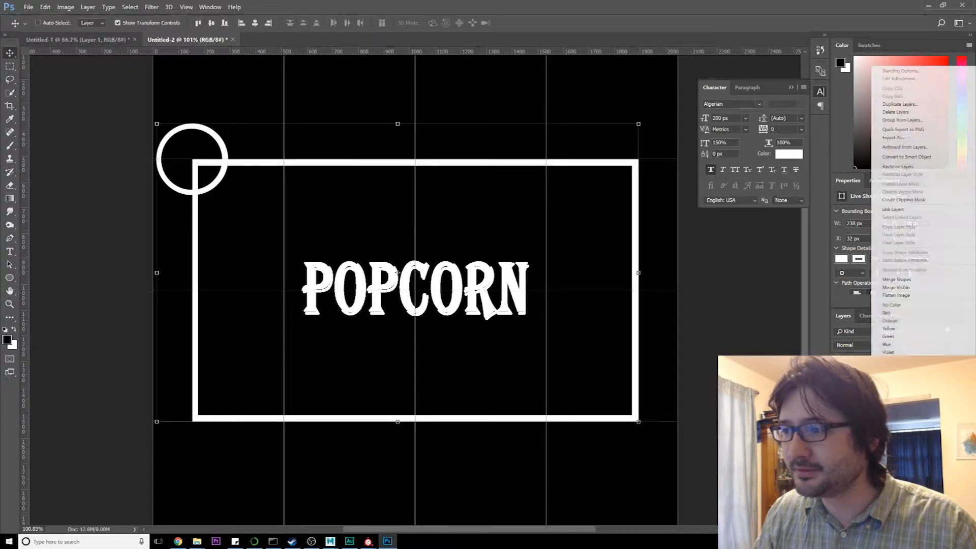
pyautogui.click(890, 402)
pyautogui.rightClick(890, 403)
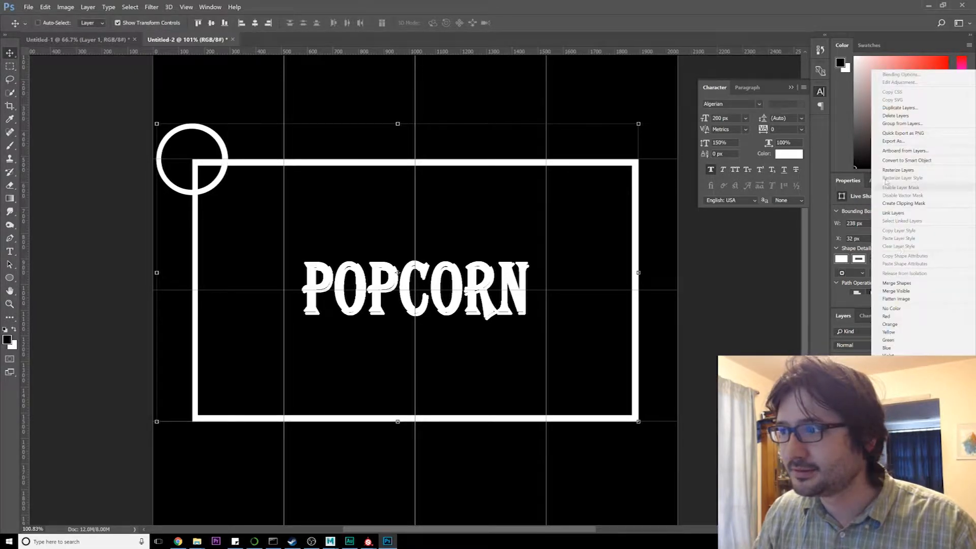
pyautogui.click(890, 171)
# Step: Pick the Brush tool and merge the rasterized ring and frame layers into one layer
pyautogui.keyDown('alt'); pyautogui.scroll(3, 346, 374); pyautogui.keyUp('alt')
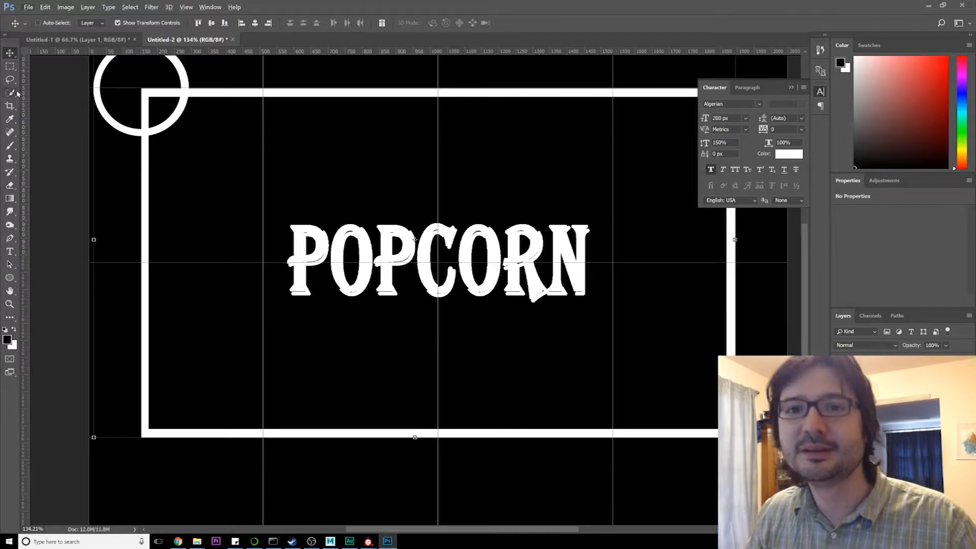
pyautogui.rightClick(9, 145)
pyautogui.click(48, 144)
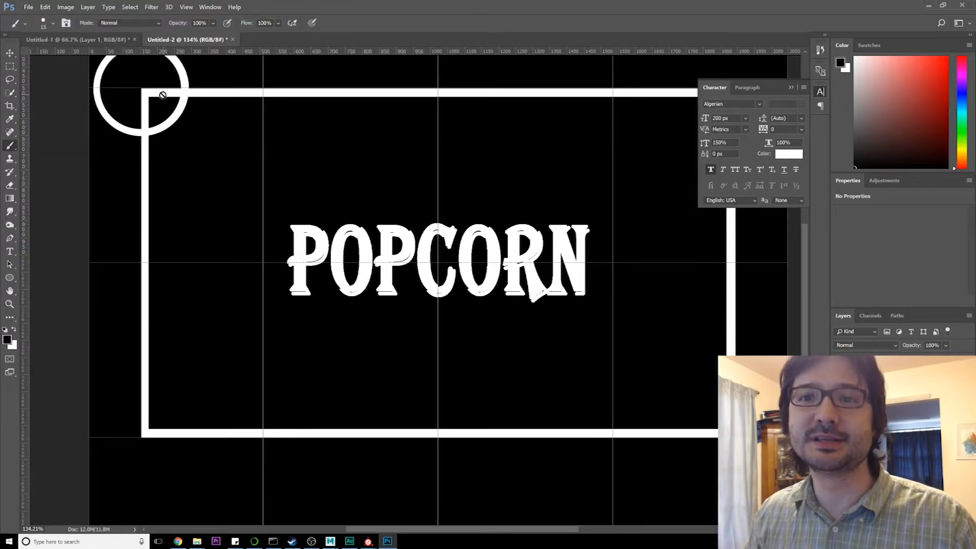
pyautogui.click(880, 404)
pyautogui.keyDown('shift'); pyautogui.click(885, 387); pyautogui.keyUp('shift')
pyautogui.rightClick(873, 402)
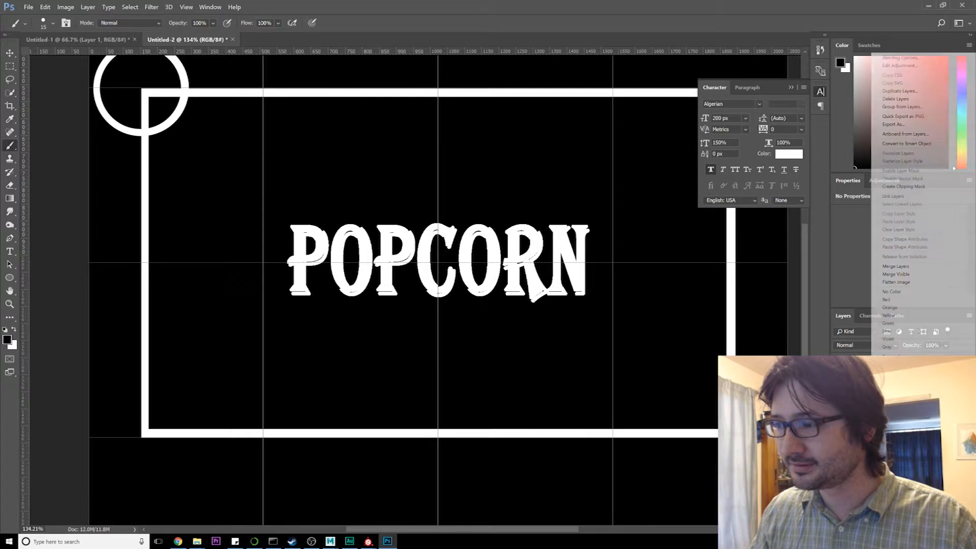
pyautogui.click(896, 269)
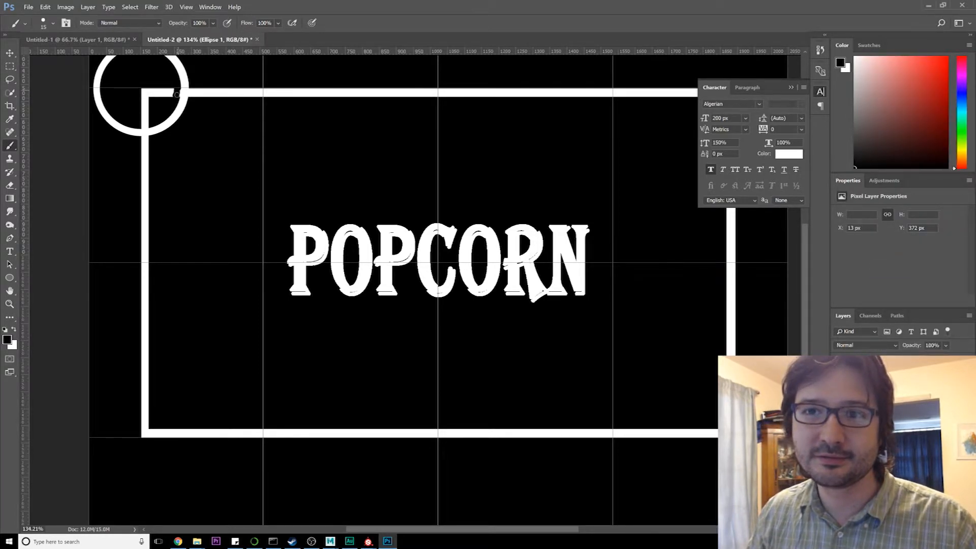
# Step: Hide the guides, enlarge the brush to 100 px and paint black over the frame lines inside the ring
pyautogui.hotkey('ctrl', ';')
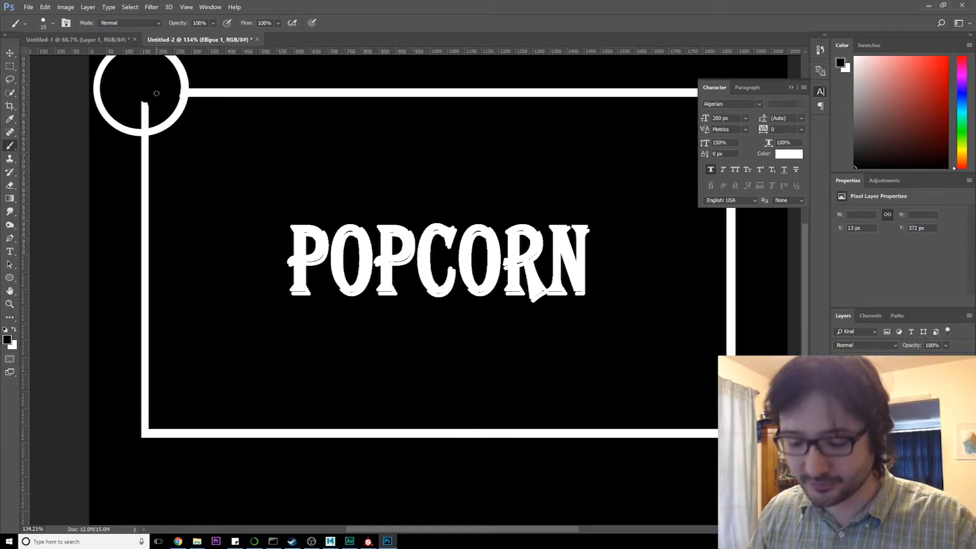
pyautogui.press(']')
pyautogui.press(']')
pyautogui.press(']')
pyautogui.press(']')
pyautogui.press(']')
pyautogui.press(']')
pyautogui.press(']')
pyautogui.press(']')
pyautogui.press(']')
pyautogui.press(']')
pyautogui.press(']')
pyautogui.press(']')
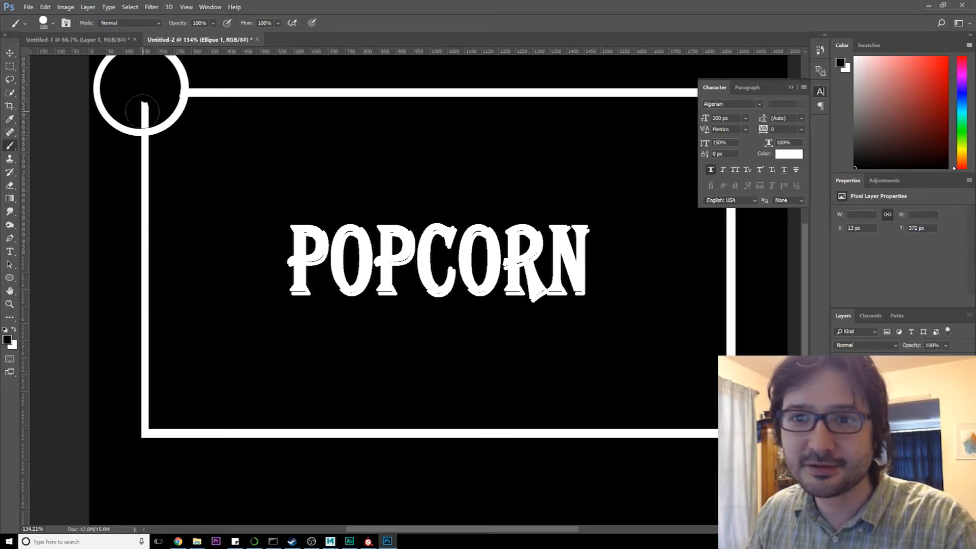
pyautogui.moveTo(143, 112)
pyautogui.mouseDown()
pyautogui.moveTo(140, 102)
pyautogui.moveTo(162, 92)
pyautogui.mouseUp()
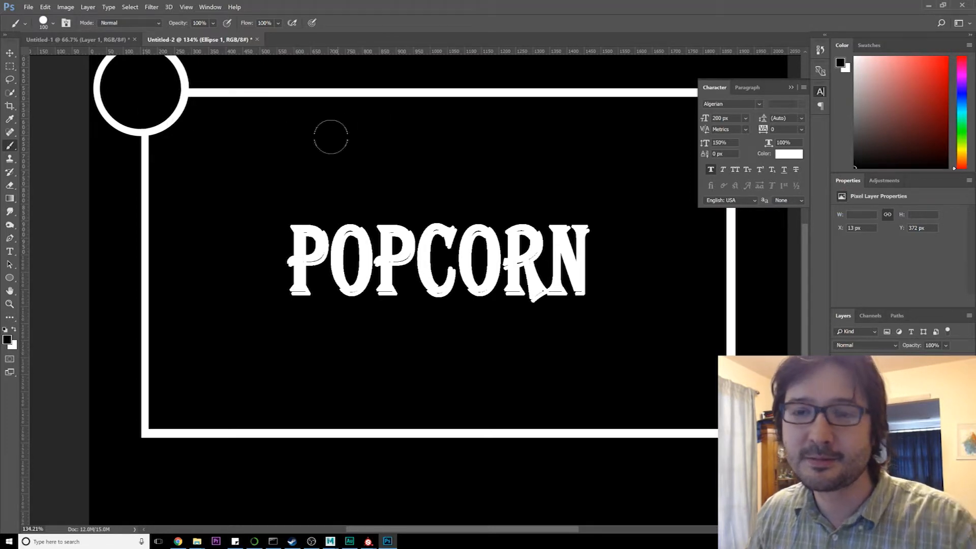
# Step: Paint the ring's outer part black and delete the leftover above the frame with a rectangular selection, leaving a concave corner
pyautogui.keyDown('alt'); pyautogui.scroll(-1, 281, 178); pyautogui.keyUp('alt')
pyautogui.moveTo(198, 93)
pyautogui.mouseDown()
pyautogui.moveTo(227, 88)
pyautogui.moveTo(166, 83)
pyautogui.moveTo(144, 157)
pyautogui.moveTo(157, 152)
pyautogui.mouseUp()
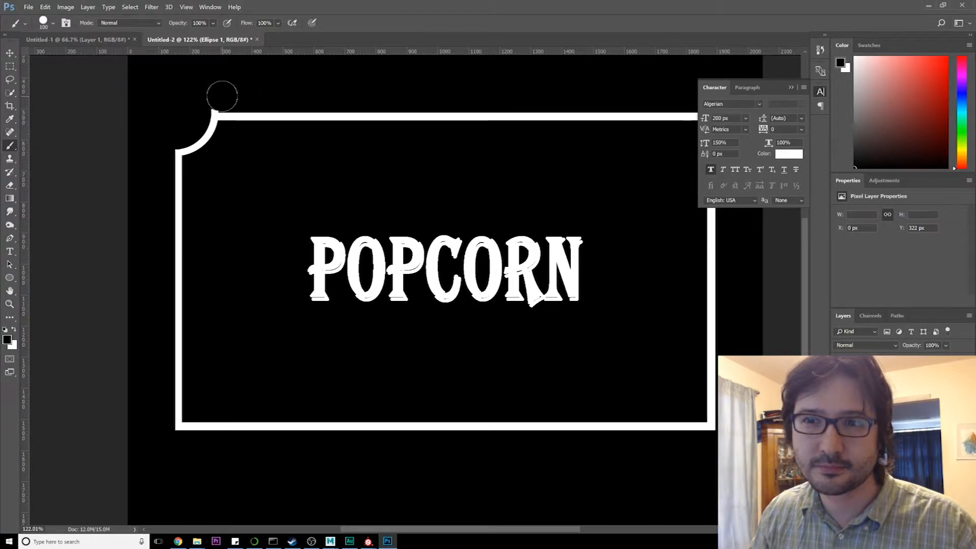
pyautogui.press('m')
pyautogui.moveTo(242, 95); pyautogui.dragTo(168, 112)
pyautogui.press('Delete')
pyautogui.hotkey('ctrl', 'd')
pyautogui.scroll(-2, 181, 113)
pyautogui.hscroll(1, 181, 113)
pyautogui.keyDown('alt'); pyautogui.scroll(-2, 248, 137); pyautogui.keyUp('alt')
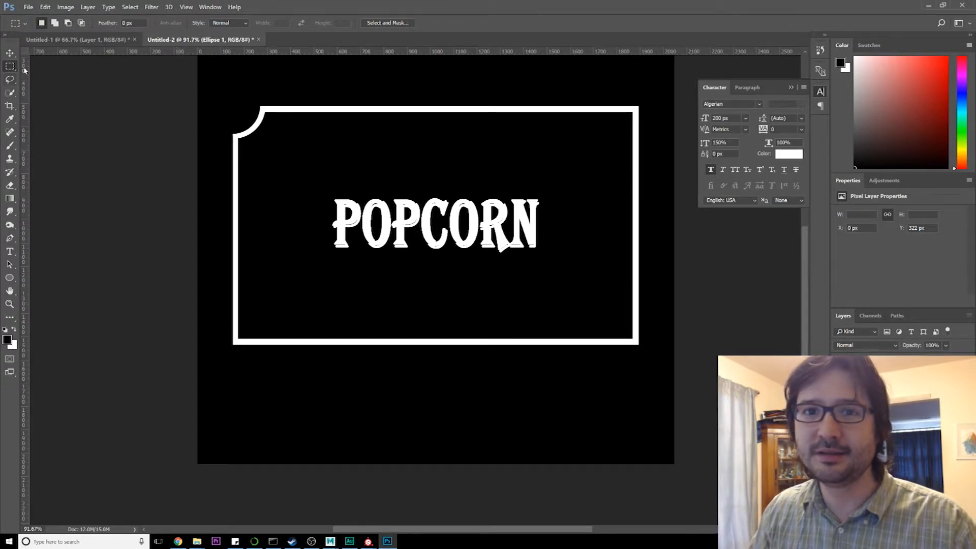
# Step: Show the guides, duplicate the frame layer and flip the copy horizontally at a width of about -116.15%
pyautogui.hotkey('ctrl', "'")
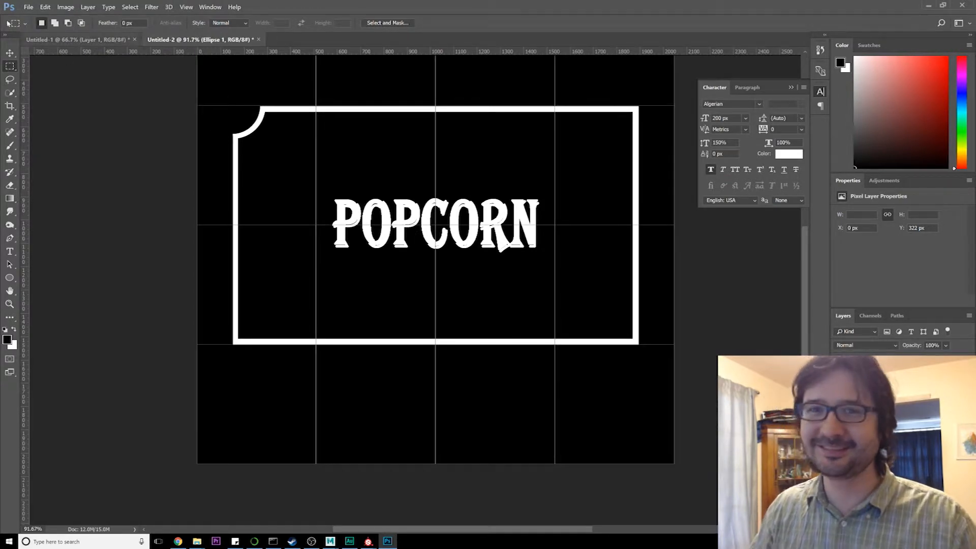
pyautogui.click(9, 53)
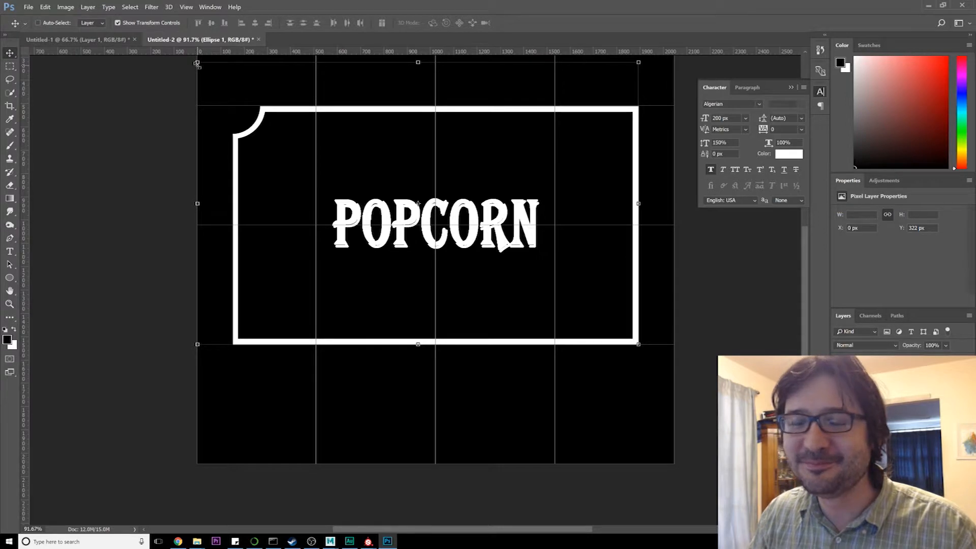
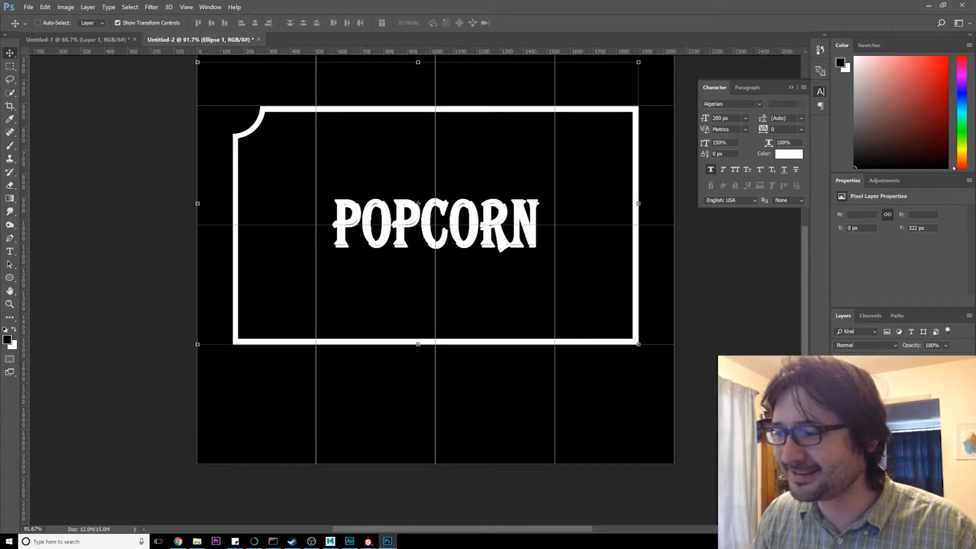
pyautogui.hotkey('ctrl', 'j')
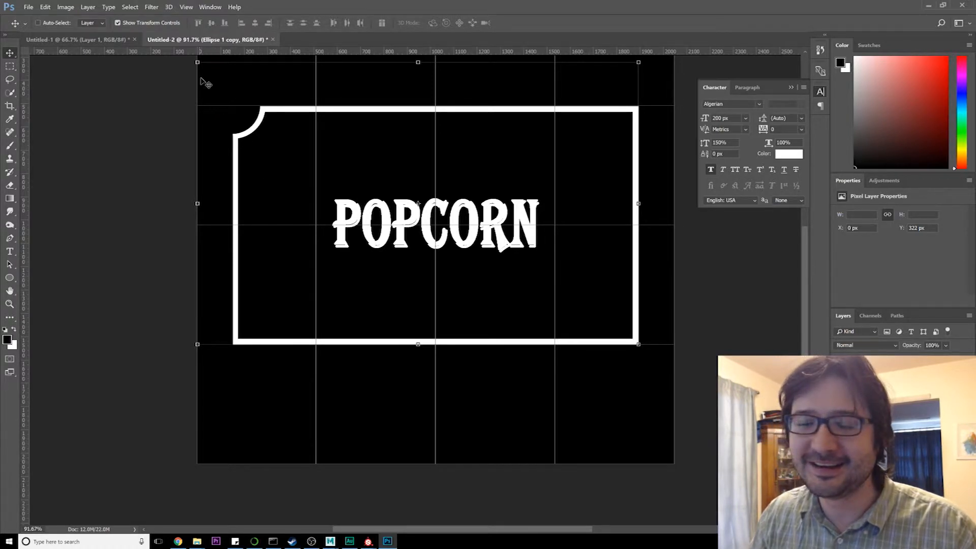
pyautogui.keyDown('alt'); pyautogui.moveTo(199, 204); pyautogui.dragTo(675, 230); pyautogui.keyUp('alt')
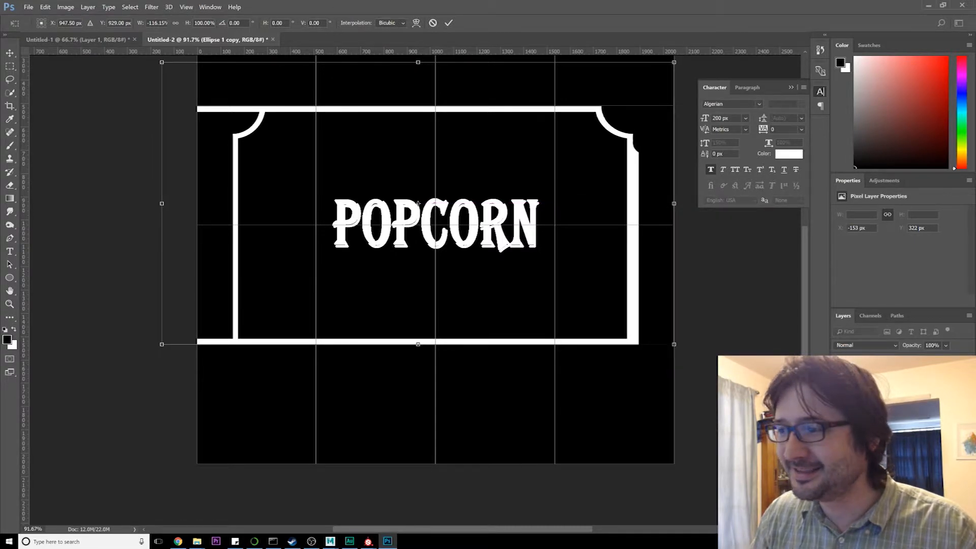
pyautogui.click(10, 157)
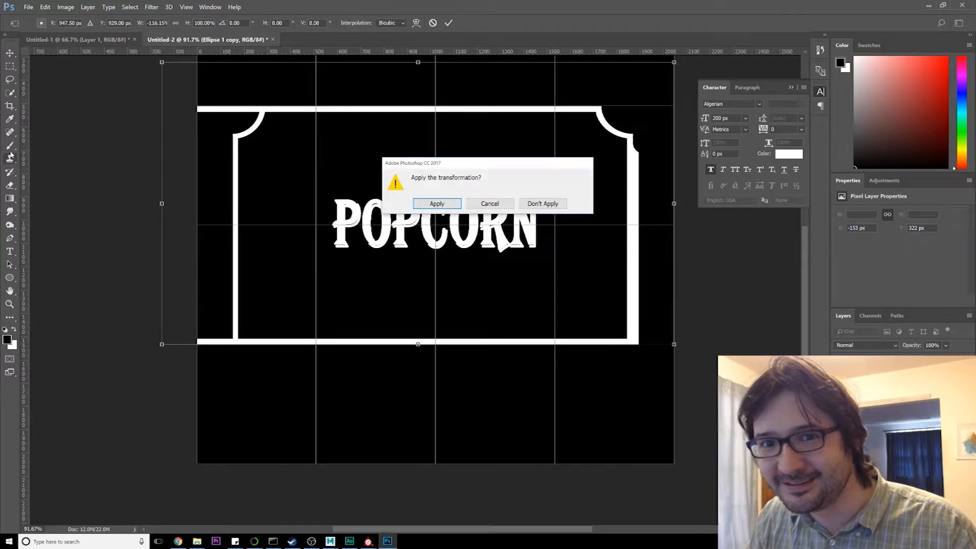
pyautogui.press('Return')
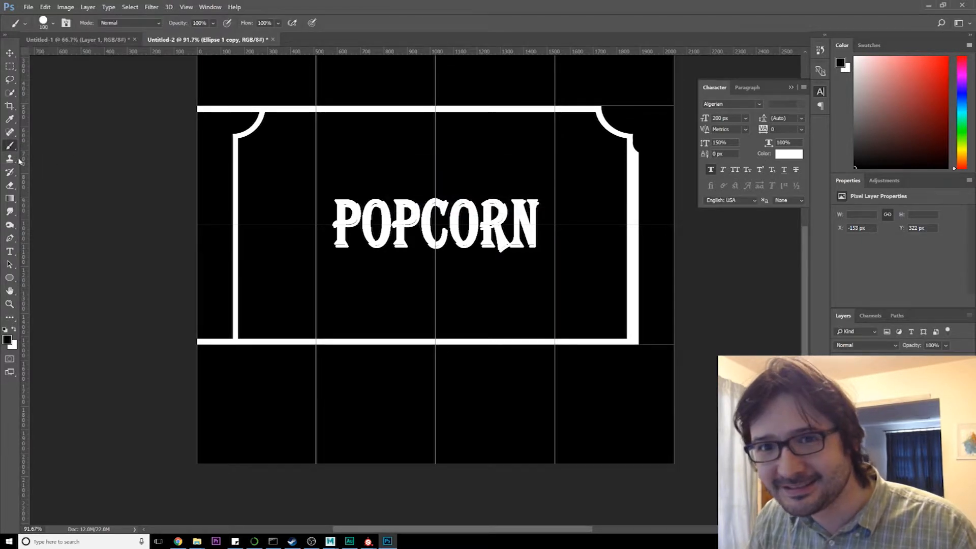
# Step: Add a layer mask to the flipped frame copy and paint black over its surplus lines, inner edge and overhangs
pyautogui.moveTo(185, 120)
pyautogui.mouseDown()
pyautogui.moveTo(262, 109)
pyautogui.moveTo(249, 109)
pyautogui.mouseUp()
pyautogui.hotkey('ctrl', 'z')
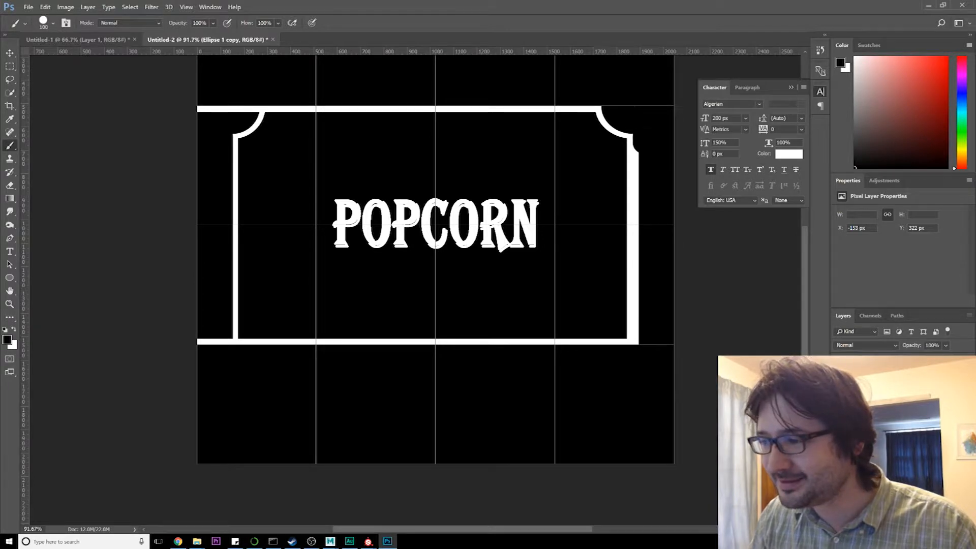
pyautogui.click(880, 516)
pyautogui.moveTo(249, 108); pyautogui.dragTo(203, 107)
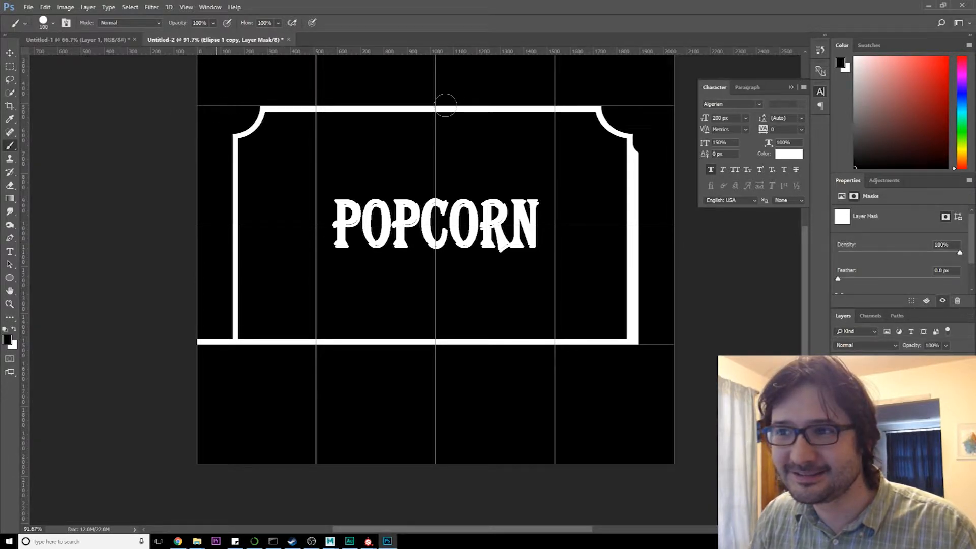
pyautogui.moveTo(630, 201); pyautogui.dragTo(631, 152)
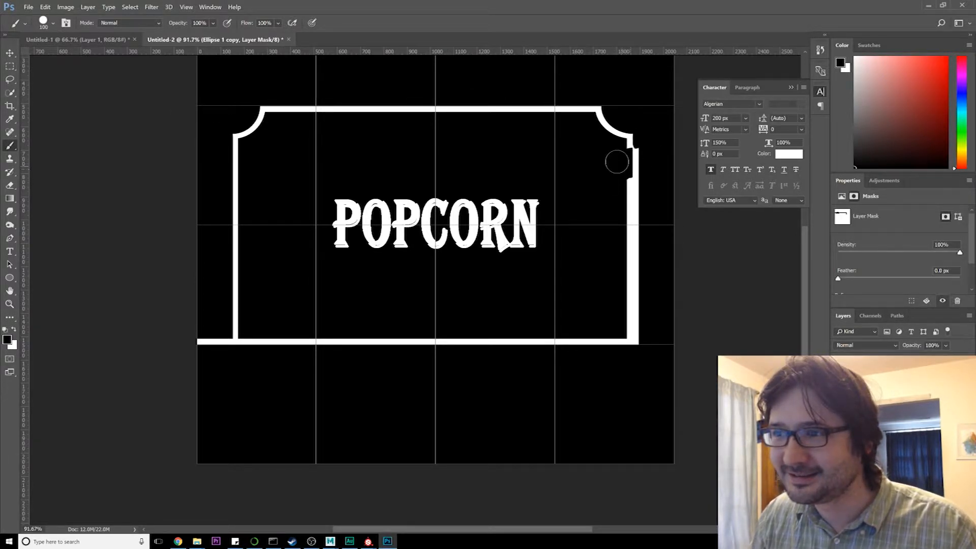
pyautogui.moveTo(618, 163)
pyautogui.mouseDown()
pyautogui.moveTo(626, 201)
pyautogui.moveTo(668, 217)
pyautogui.moveTo(656, 259)
pyautogui.moveTo(668, 299)
pyautogui.moveTo(629, 324)
pyautogui.mouseUp()
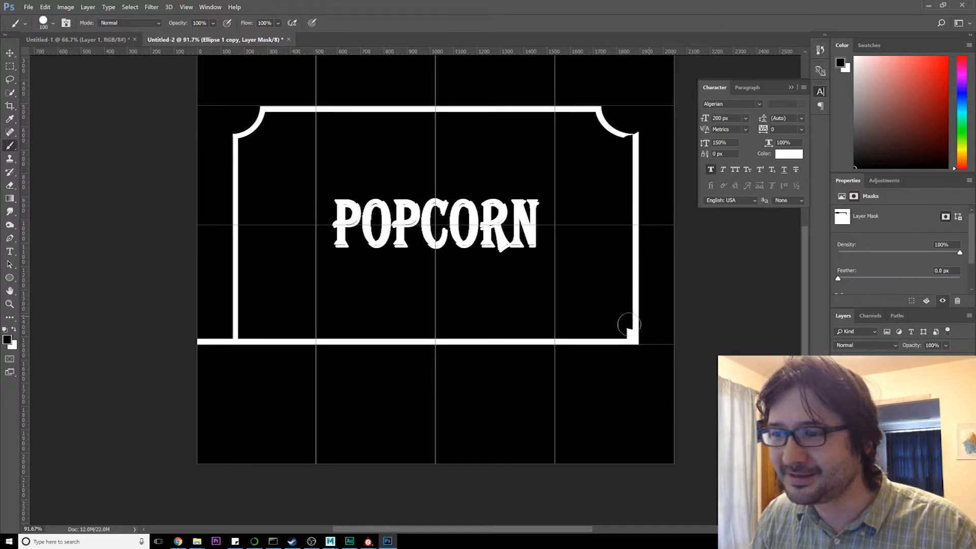
pyautogui.moveTo(226, 345); pyautogui.dragTo(133, 337)
# Step: Move the flipped frame artwork slightly right to align its corner arc with the side line, and merge the two frame layers
pyautogui.click(10, 52)
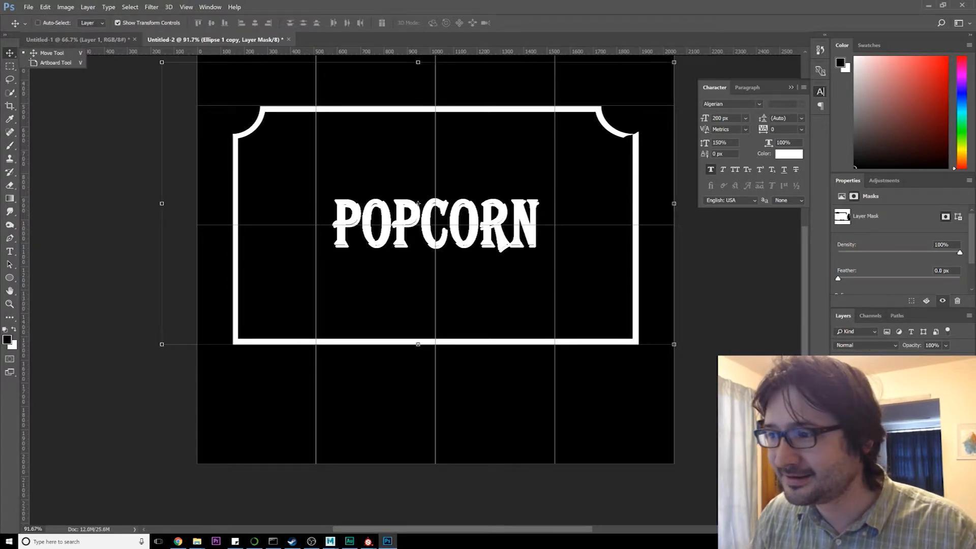
pyautogui.hotkey('ctrl', '2')
pyautogui.moveTo(418, 204); pyautogui.dragTo(424, 204)
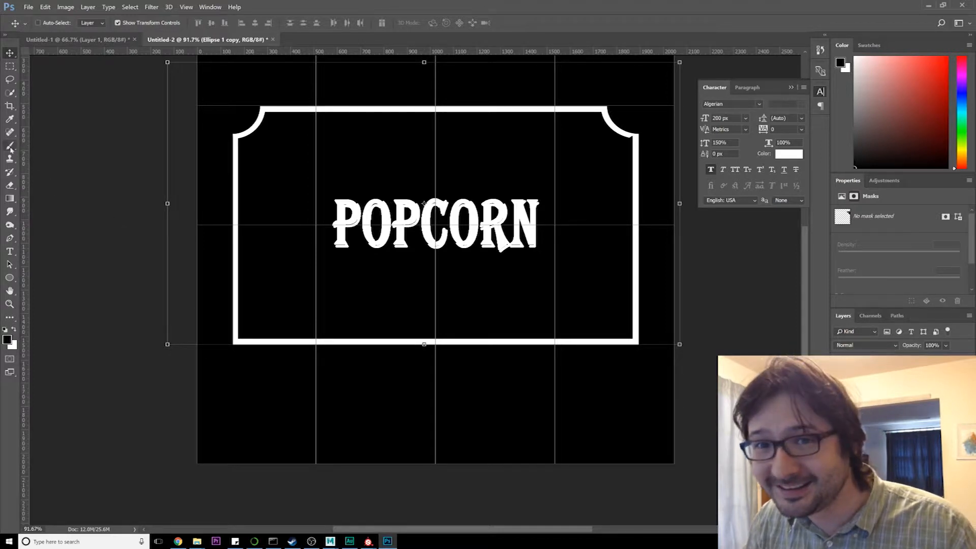
pyautogui.keyDown('shift'); pyautogui.click(907, 400); pyautogui.keyUp('shift')
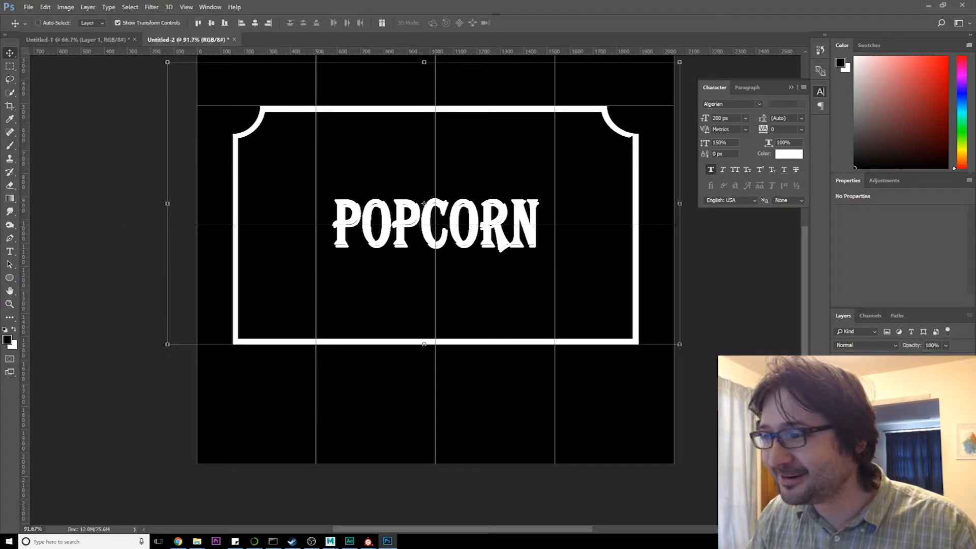
pyautogui.rightClick(908, 399)
pyautogui.click(900, 288)
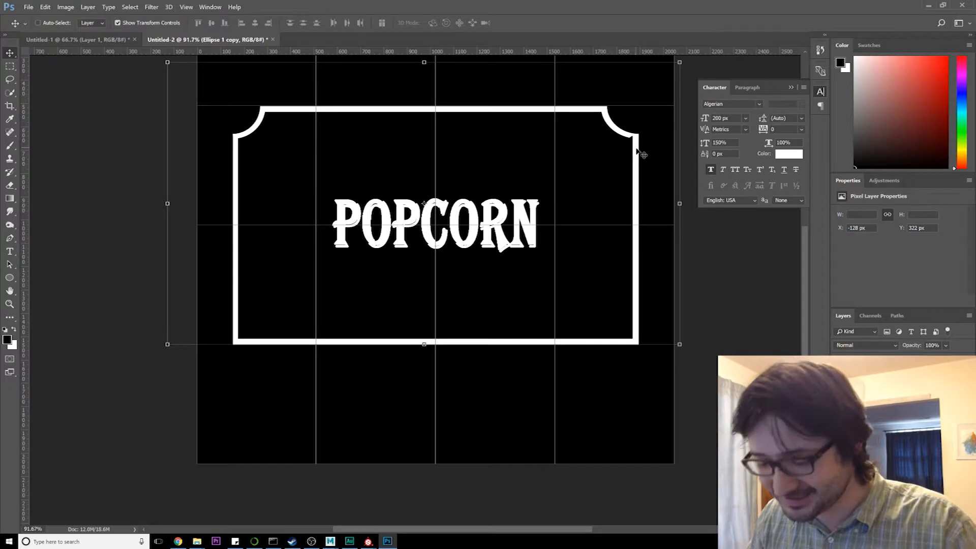
# Step: Reduce the brush to 15 px and touch up the joint at the frame's upper-right concave corner with black and white
pyautogui.click(10, 146)
pyautogui.hotkey('ctrl', '+')
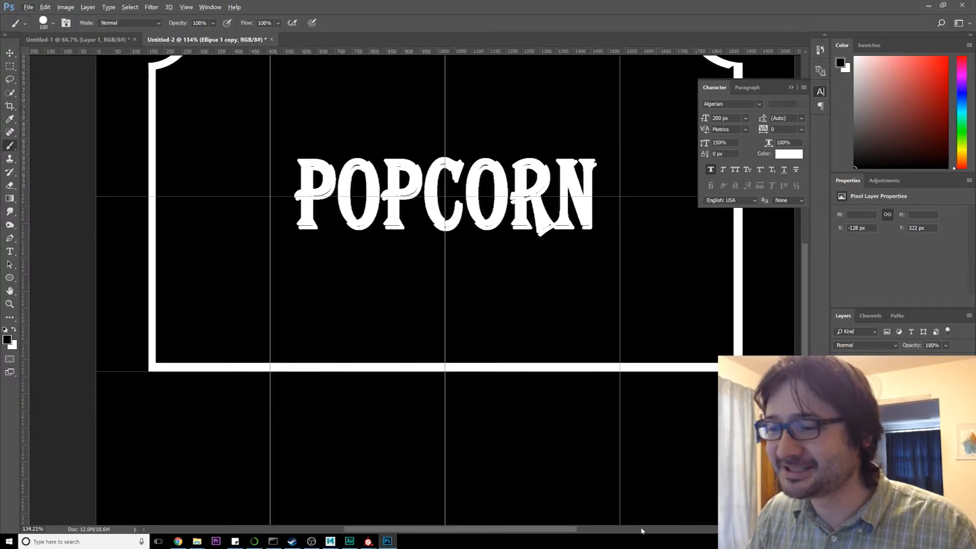
pyautogui.moveTo(436, 530); pyautogui.dragTo(480, 530)
pyautogui.scroll(3, 584, 183)
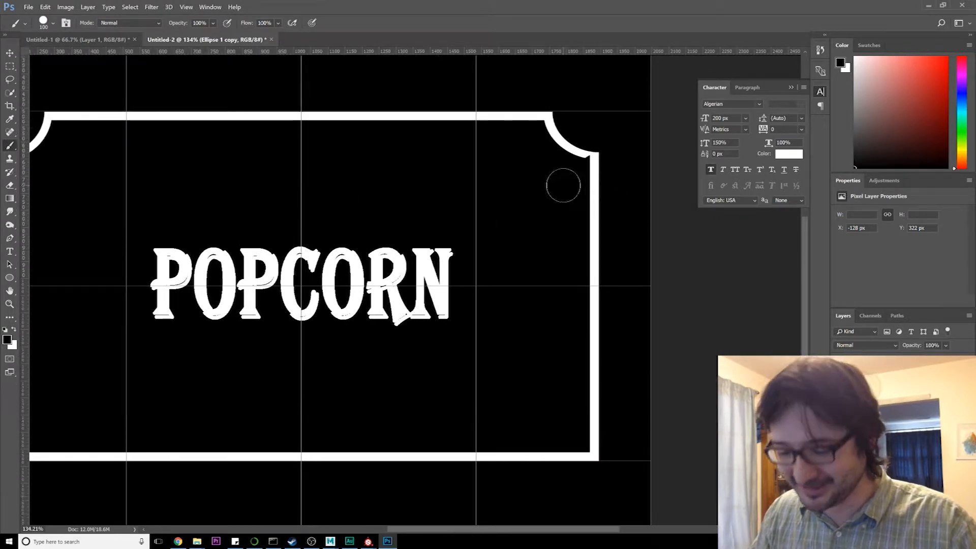
pyautogui.scroll(1, 563, 185)
pyautogui.press('[')
pyautogui.press('[')
pyautogui.press('[')
pyautogui.press('[')
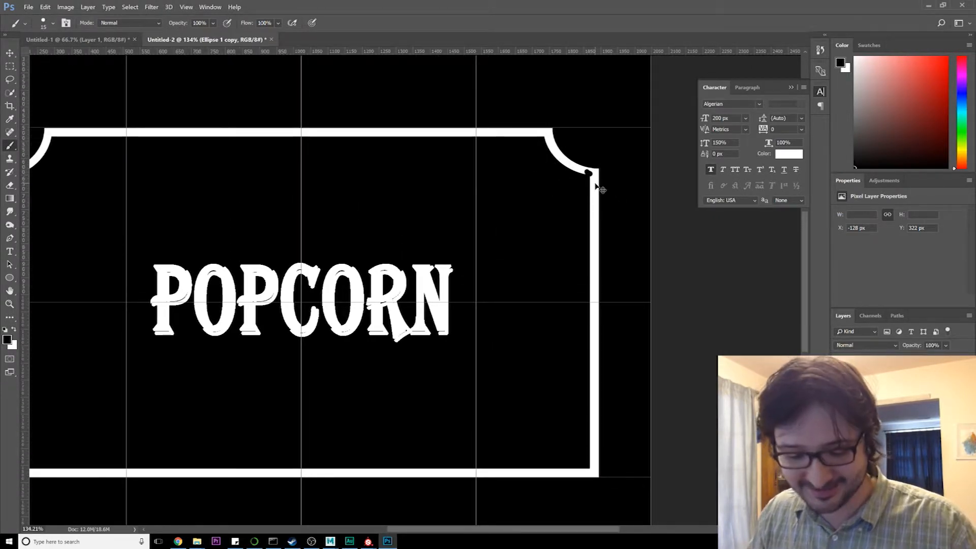
pyautogui.press('x')
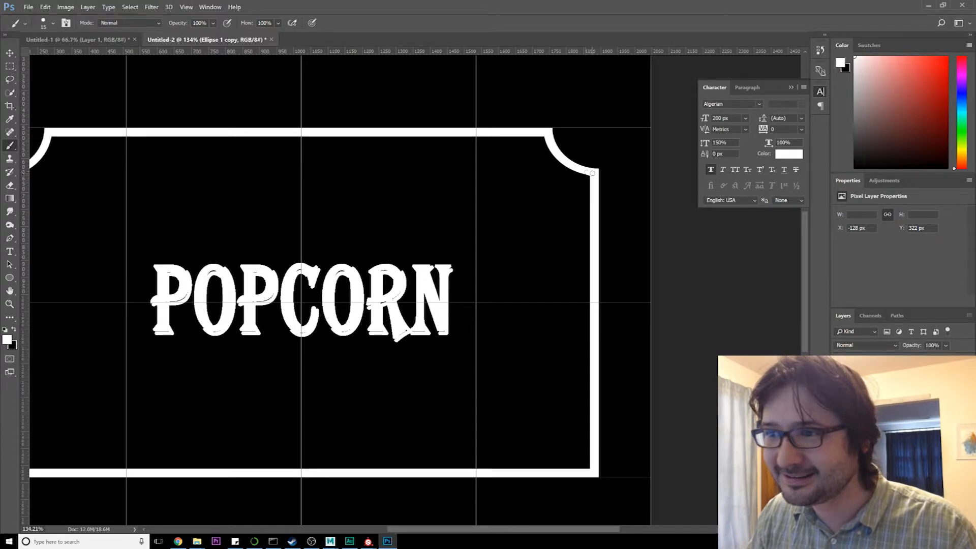
pyautogui.keyDown('alt'); pyautogui.scroll(-3, 483, 224); pyautogui.keyUp('alt')
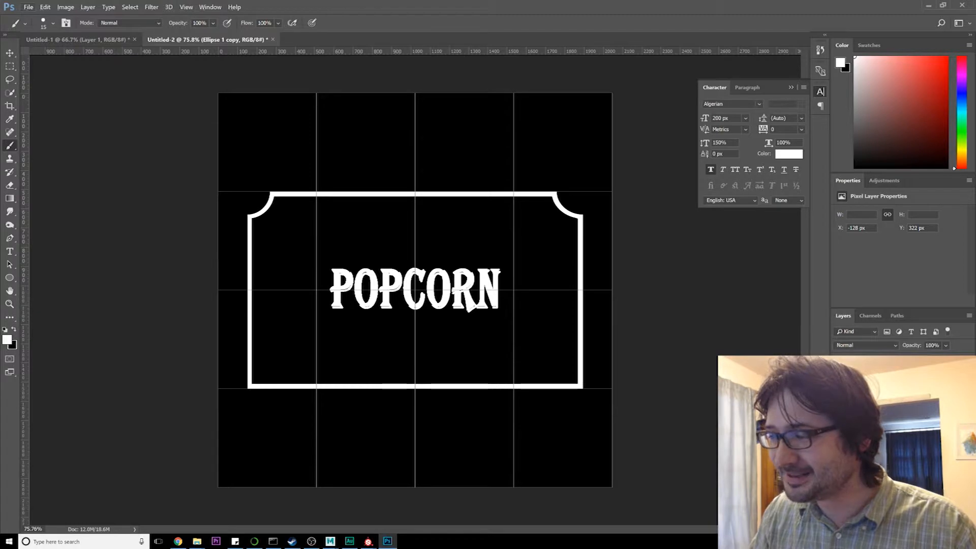
# Step: Duplicate the frame layer, flip the copy to -100% width and height, and align it with the original frame
pyautogui.hotkey('ctrl', 'j')
pyautogui.click(12, 57)
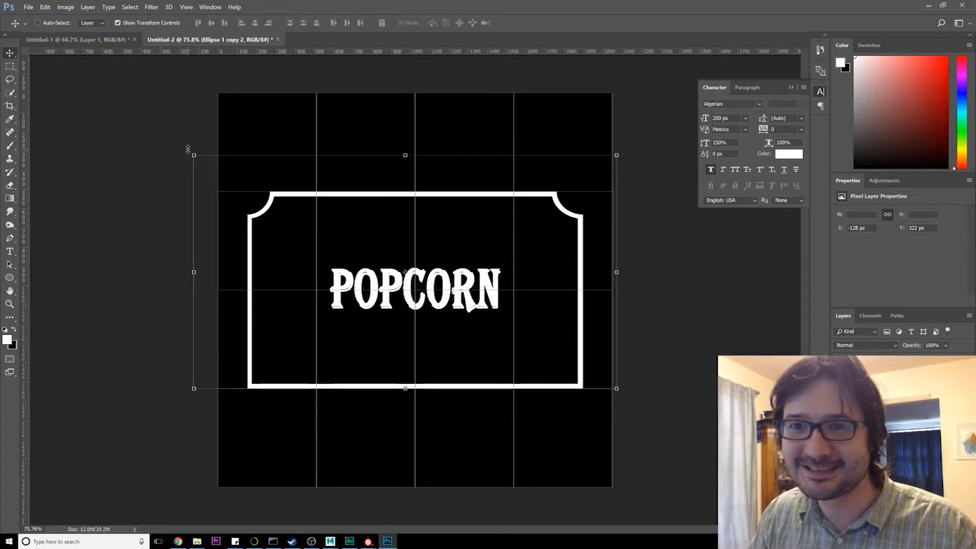
pyautogui.moveTo(186, 152); pyautogui.dragTo(523, 342)
pyautogui.moveTo(542, 289); pyautogui.dragTo(562, 324)
pyautogui.press('Left')
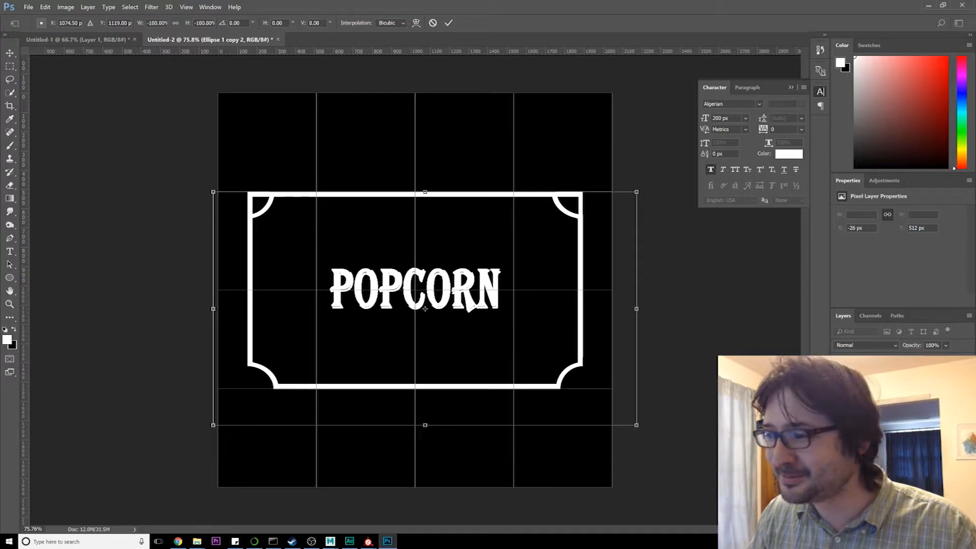
pyautogui.click(16, 62)
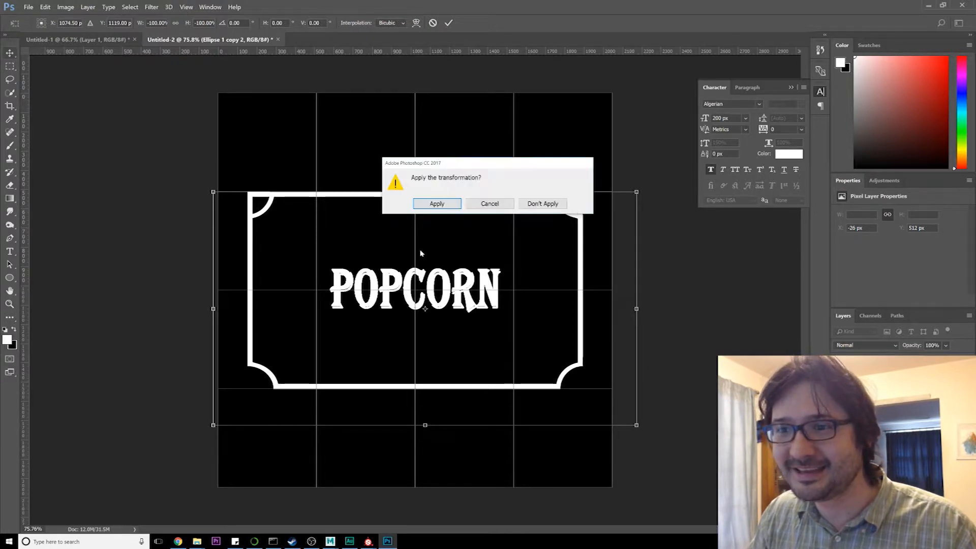
pyautogui.click(438, 204)
# Step: Mask the flipped copy and paint black over its square upper corners with a 250 px brush
pyautogui.click(887, 528)
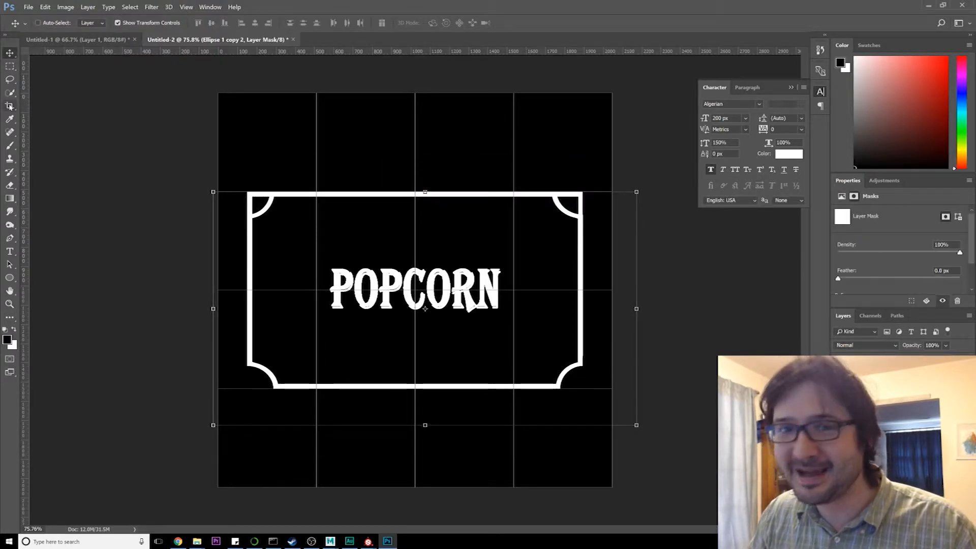
pyautogui.rightClick(11, 158)
pyautogui.rightClick(10, 147)
pyautogui.click(42, 147)
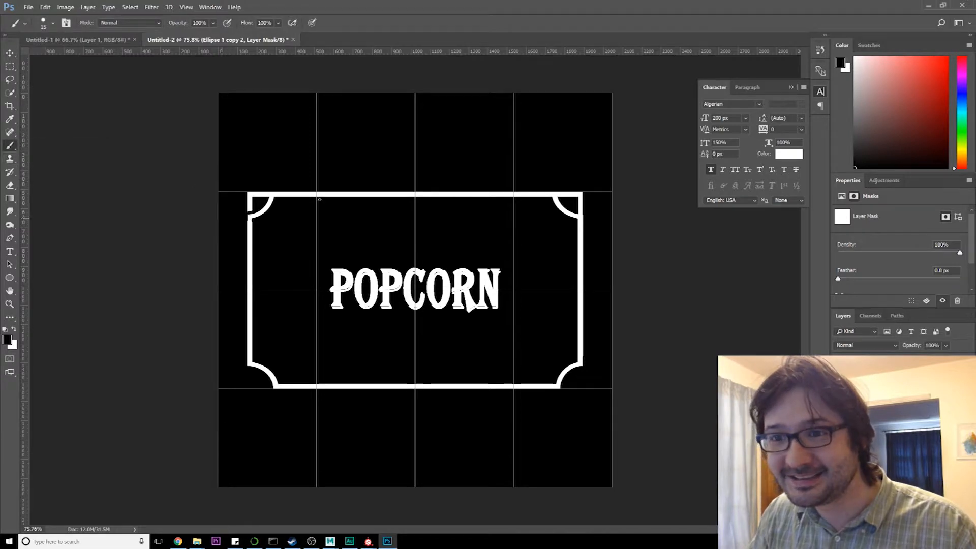
pyautogui.press(']')
pyautogui.press(']')
pyautogui.press(']')
pyautogui.press(']')
pyautogui.press(']')
pyautogui.press(']')
pyautogui.press(']')
pyautogui.press(']')
pyautogui.press(']')
pyautogui.press(']')
pyautogui.press(']')
pyautogui.press(']')
pyautogui.moveTo(256, 199)
pyautogui.mouseDown()
pyautogui.moveTo(237, 272)
pyautogui.moveTo(302, 203)
pyautogui.moveTo(593, 241)
pyautogui.moveTo(587, 256)
pyautogui.mouseUp()
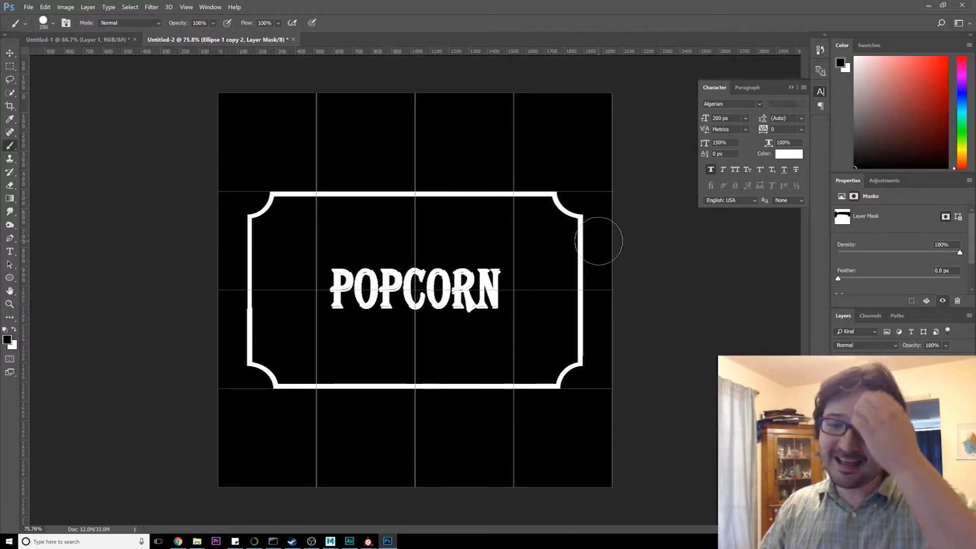
# Step: Merge the masked copy with the original frame layer into one four-cornered frame
pyautogui.keyDown('shift'); pyautogui.click(872, 394); pyautogui.keyUp('shift')
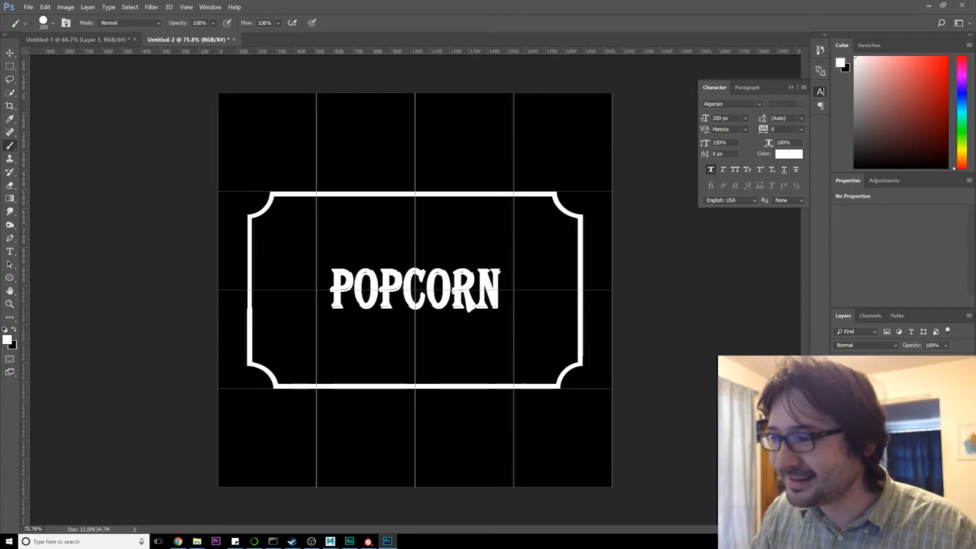
pyautogui.rightClick(871, 394)
pyautogui.click(900, 283)
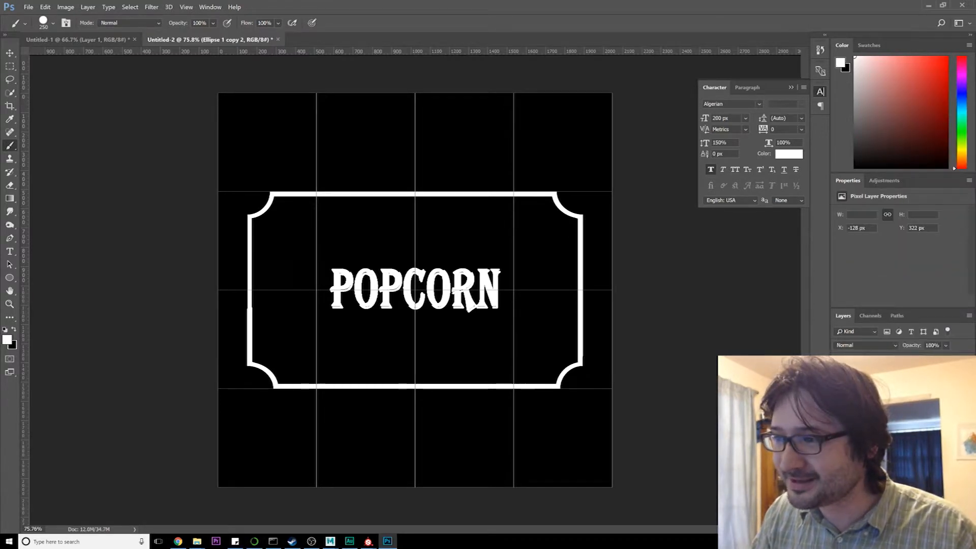
# Step: Try two Stroke effects and a layer mask on the merged frame layer, and undo them
pyautogui.doubleClick(905, 394)
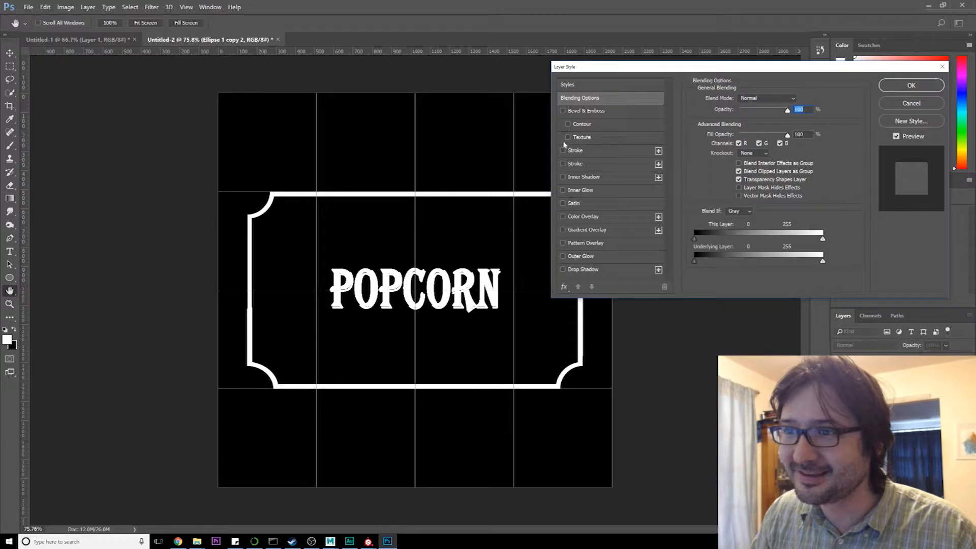
pyautogui.click(563, 150)
pyautogui.click(563, 164)
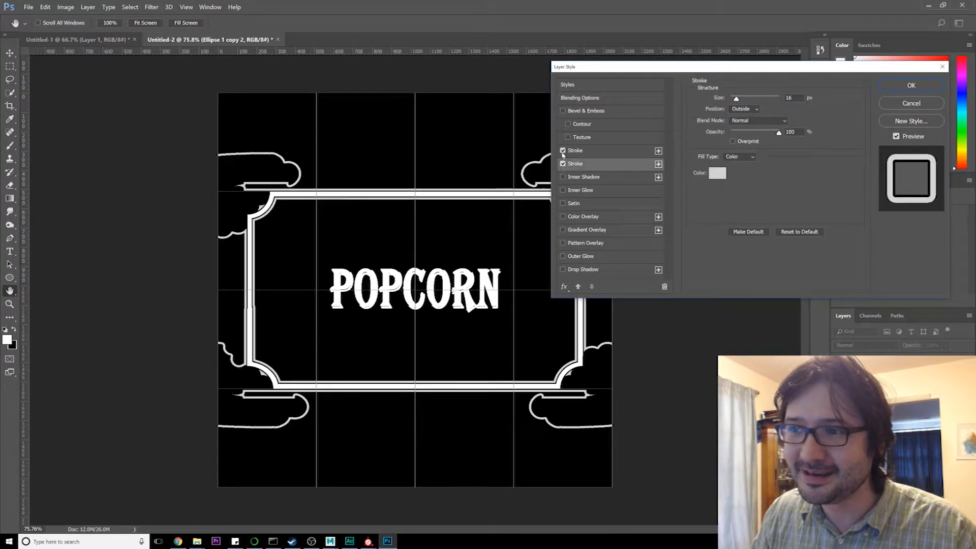
pyautogui.click(911, 85)
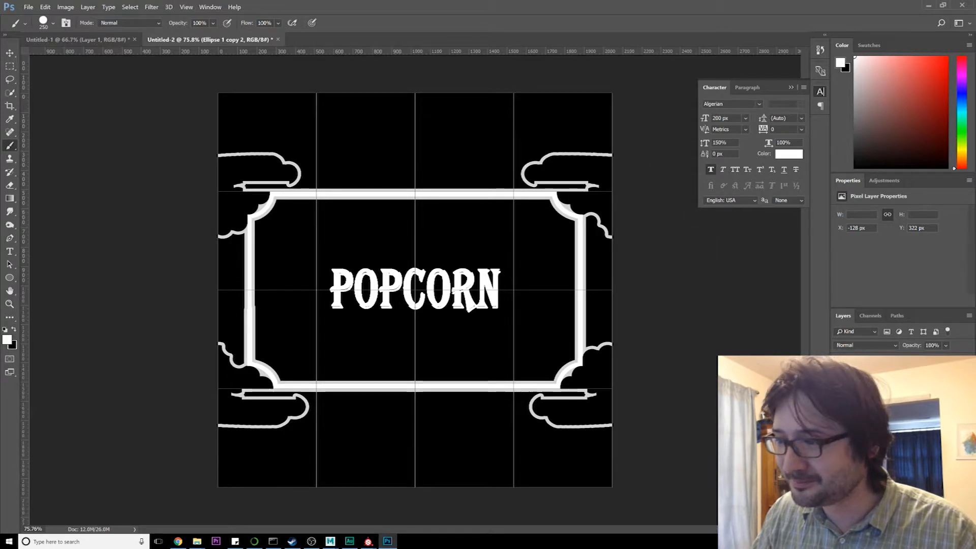
pyautogui.click(888, 529)
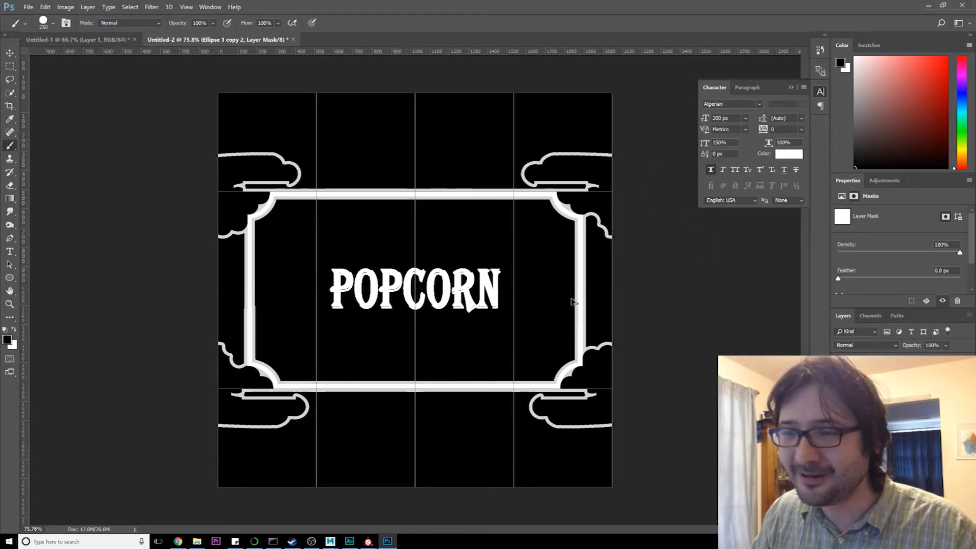
pyautogui.hotkey('ctrl', 'alt', 'z')
pyautogui.hotkey('ctrl', 'alt', 'z')
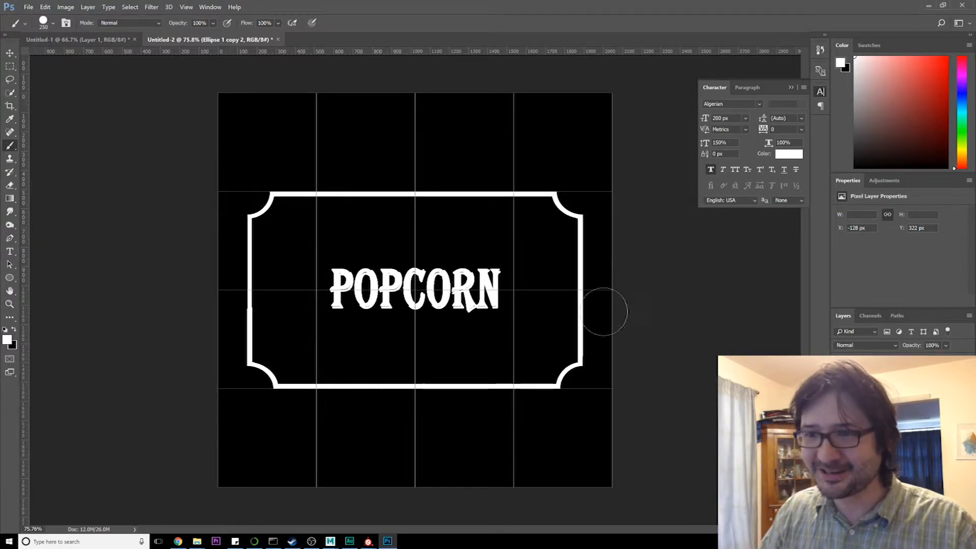
# Step: Save the design as PopcornWordBorder.png in PNG format in the Bitmap folder
pyautogui.click(26, 6)
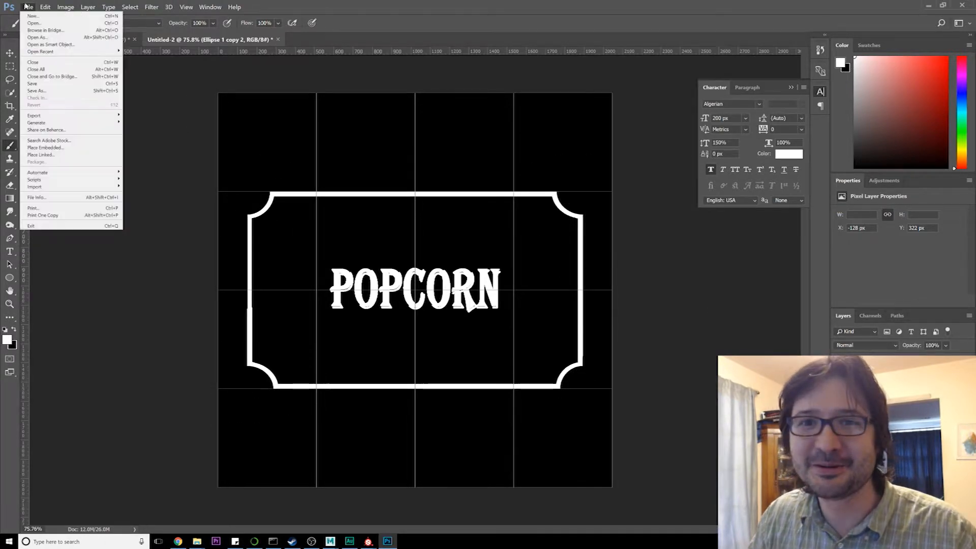
pyautogui.click(54, 93)
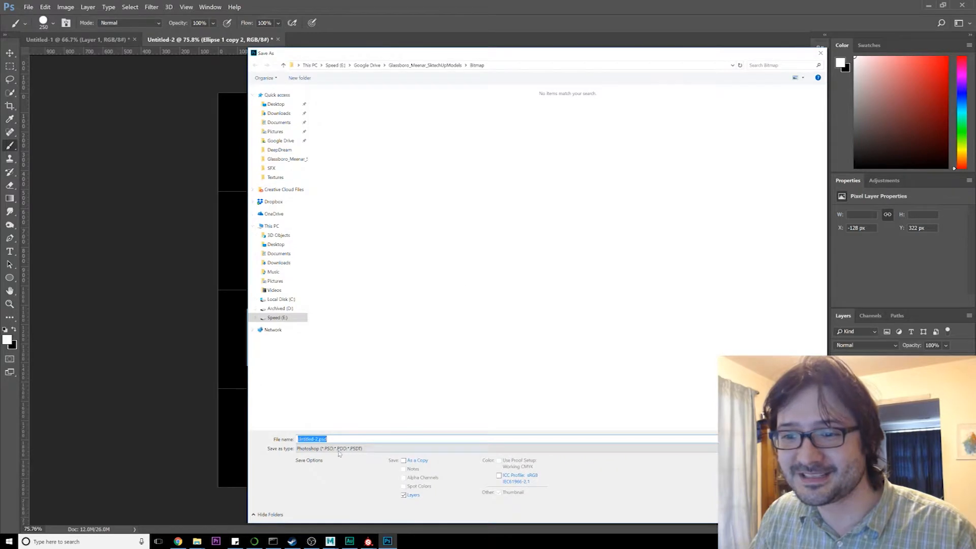
pyautogui.click(339, 450)
pyautogui.click(348, 411)
pyautogui.click(363, 116)
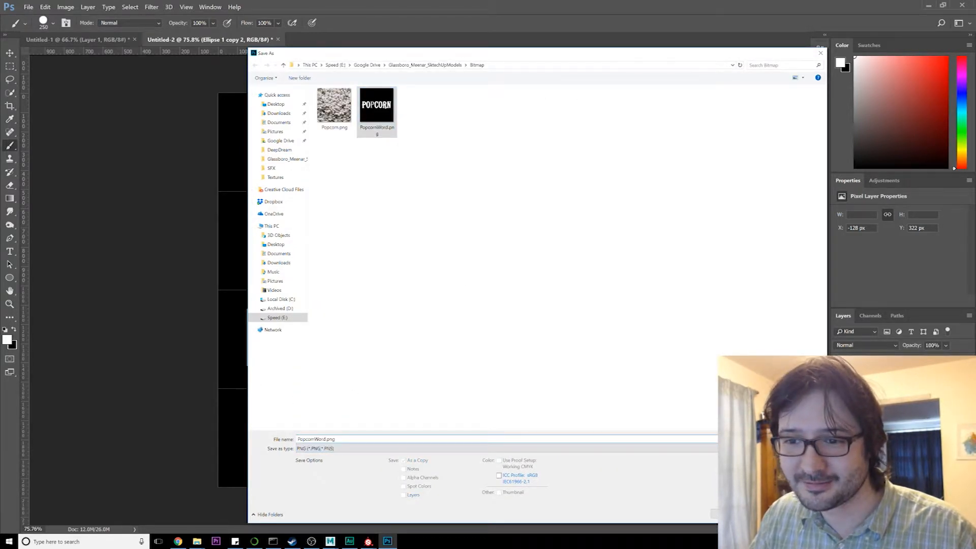
pyautogui.write('3order')
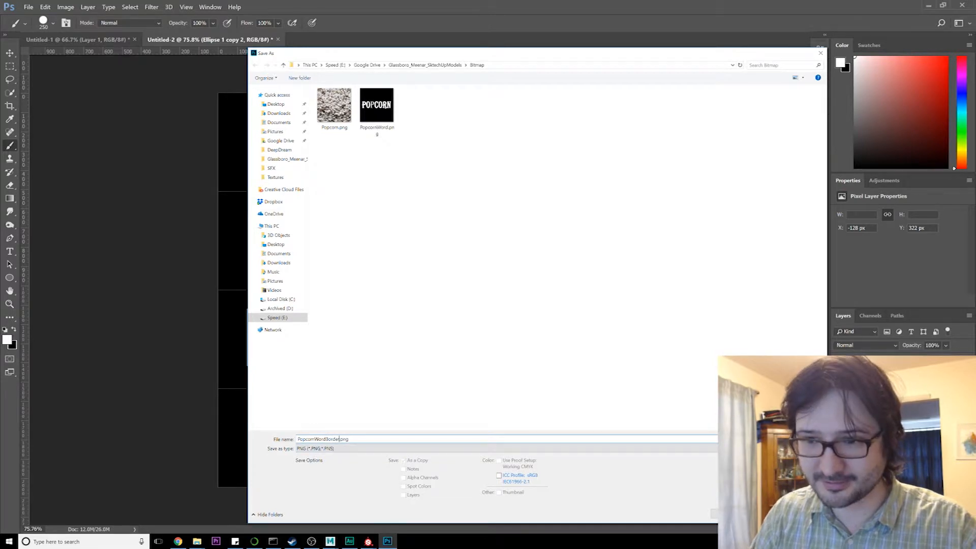
pyautogui.press('Return')
pyautogui.press('Return')
# Step: Switch to Substance Painter and give the yellow fill layer on PopcornBody_M a fresh black mask to clear the old lettering
pyautogui.moveTo(376, 541)
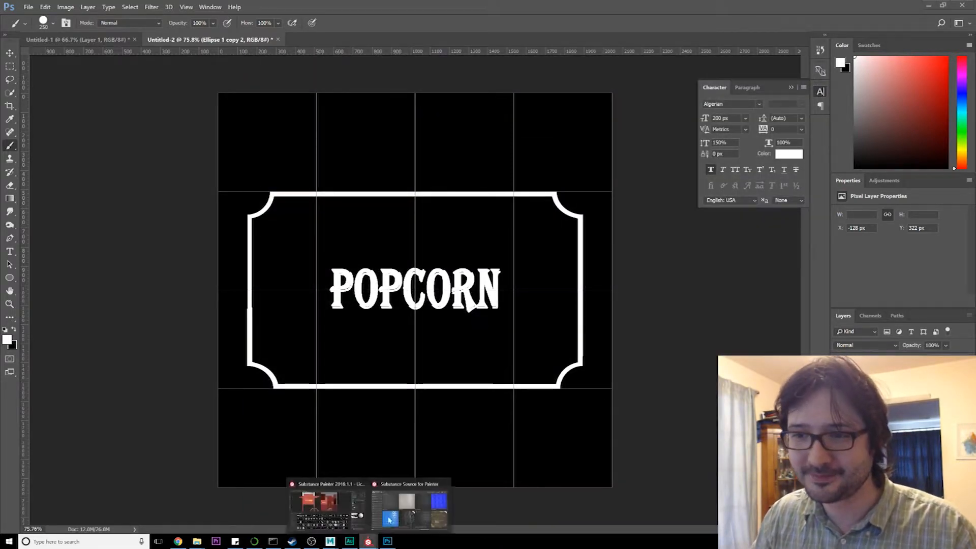
pyautogui.click(327, 509)
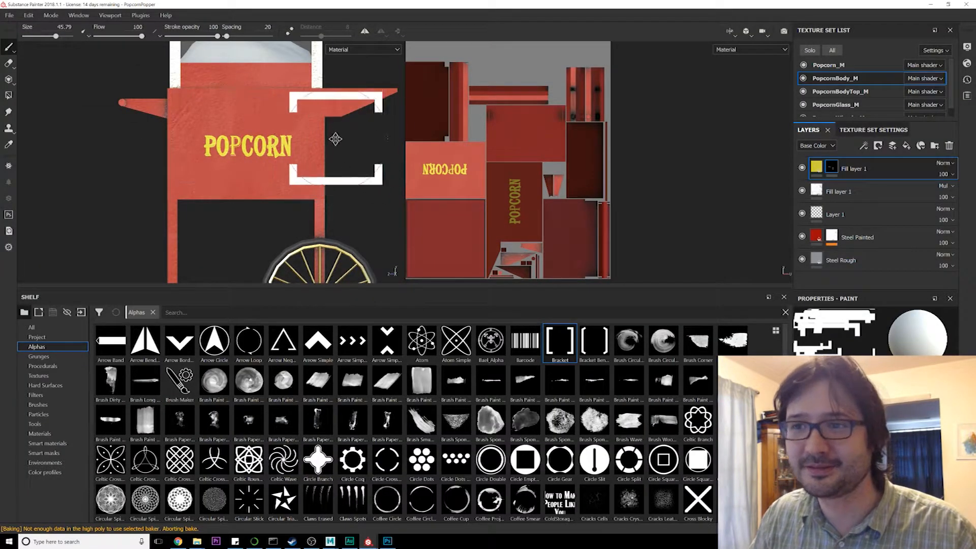
pyautogui.keyDown('alt'); pyautogui.moveTo(336, 138); pyautogui.dragTo(378, 183, button='middle'); pyautogui.keyUp('alt')
pyautogui.rightClick(834, 170)
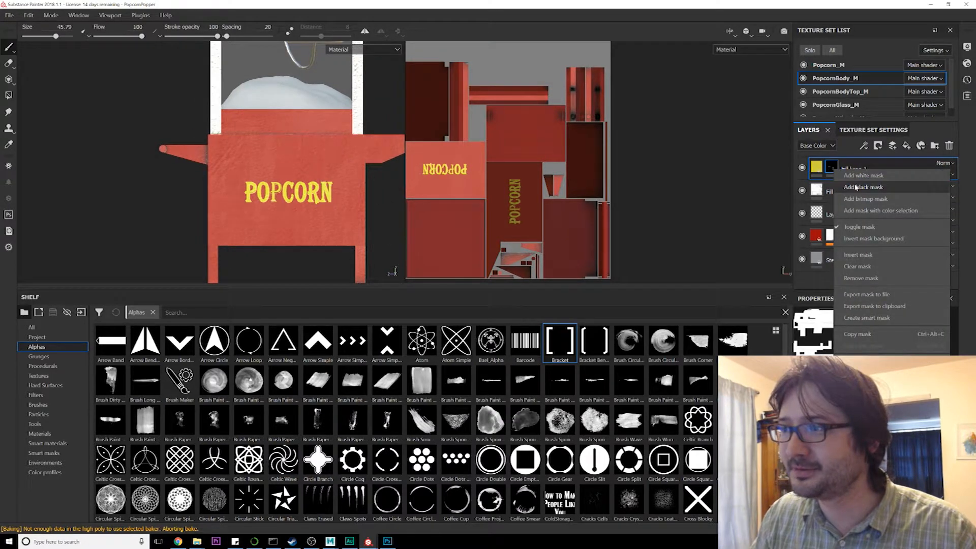
pyautogui.click(856, 187)
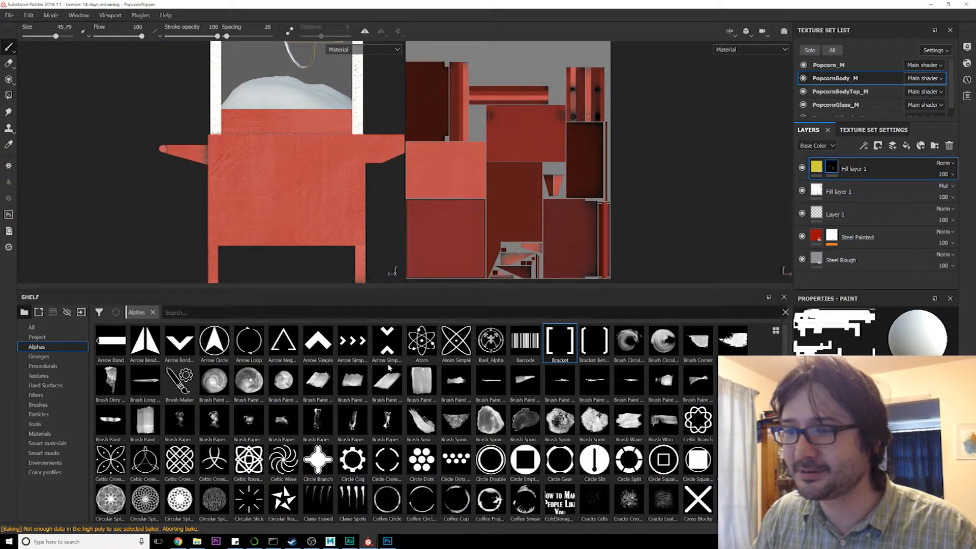
# Step: Import PopcornWordBorder.png from the Bitmap folder as an alpha resource
pyautogui.click(9, 16)
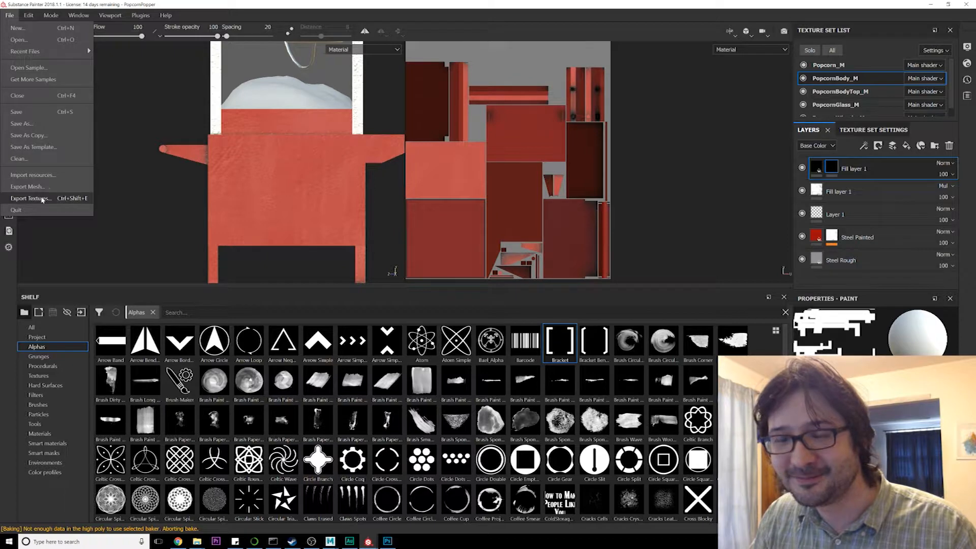
pyautogui.click(42, 176)
pyautogui.click(542, 131)
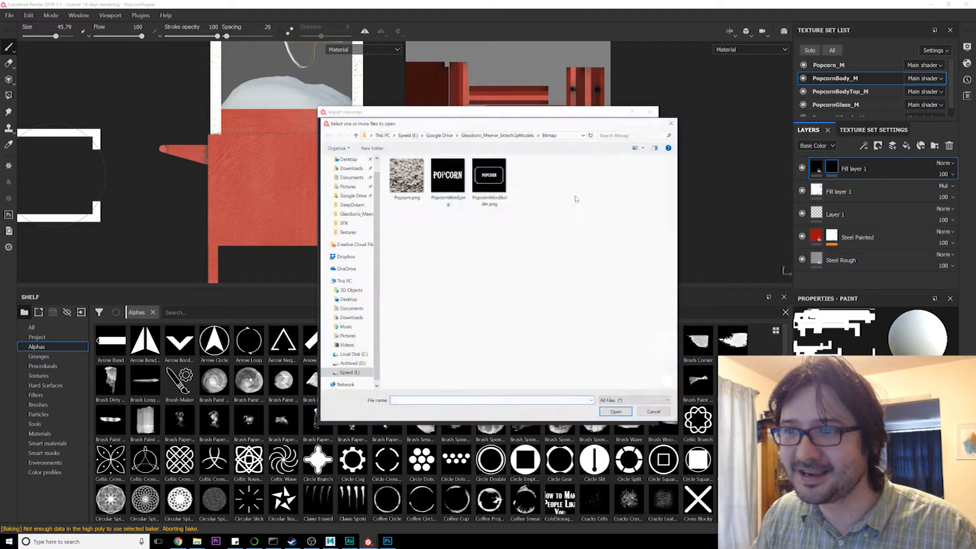
pyautogui.doubleClick(448, 189)
pyautogui.click(615, 154)
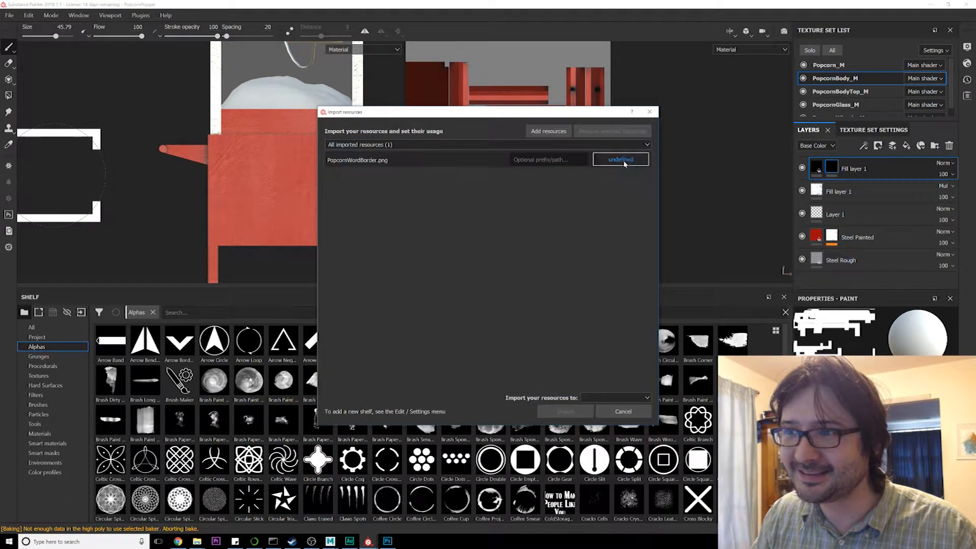
pyautogui.click(631, 174)
pyautogui.click(615, 398)
pyautogui.click(610, 407)
pyautogui.click(566, 412)
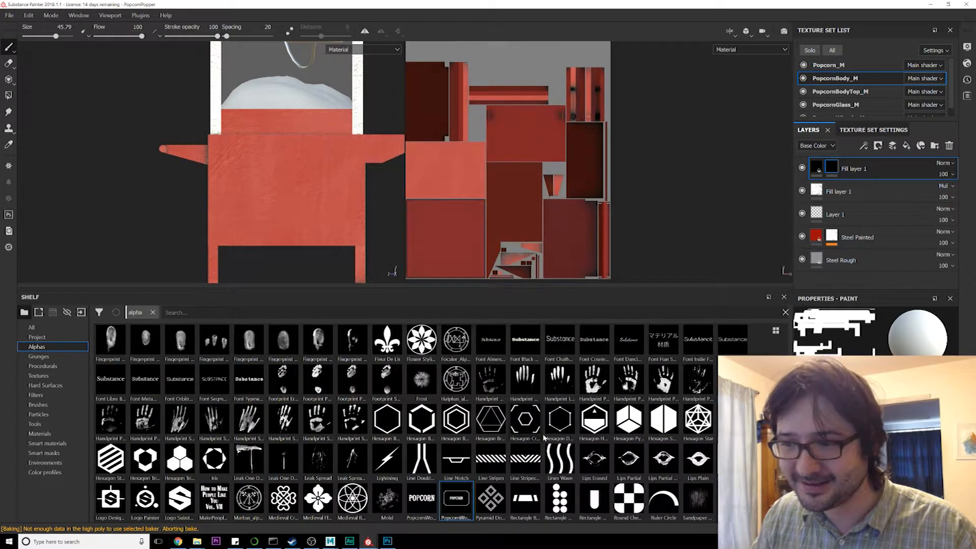
# Step: Load the bordered POPCORN alpha, enlarge the brush to 56.37, and stamp it on the tall dark red panel in the UV view
pyautogui.scroll(-3, 439, 447)
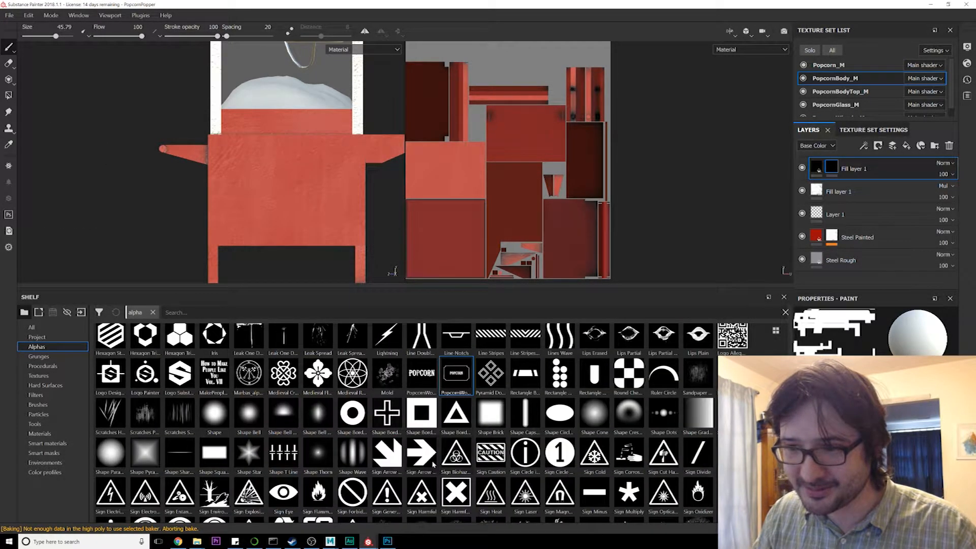
pyautogui.click(467, 377)
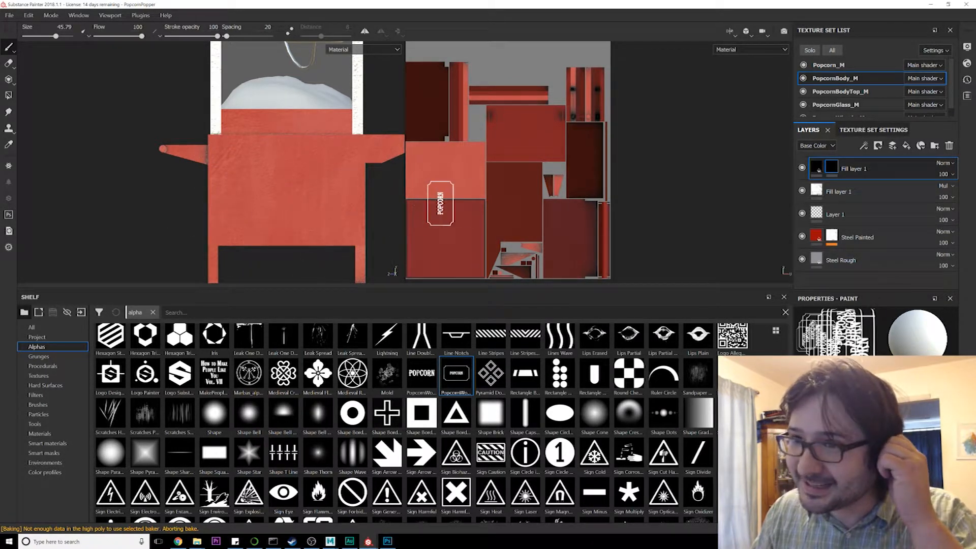
pyautogui.keyDown('ctrl'); pyautogui.moveTo(517, 202); pyautogui.dragTo(515, 200, button='right'); pyautogui.keyUp('ctrl')
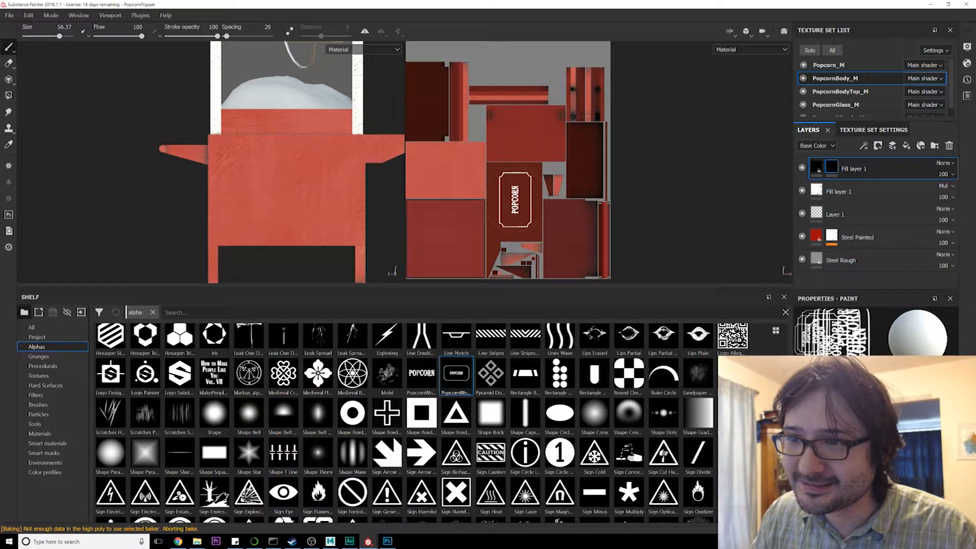
# Step: Rotate the brush alpha upright and stamp the bordered POPCORN sign centered on the cart body's blank front panel in the 3D view
pyautogui.keyDown('alt'); pyautogui.moveTo(254, 183); pyautogui.dragTo(66, 182); pyautogui.keyUp('alt')
pyautogui.rightClick(600, 207)
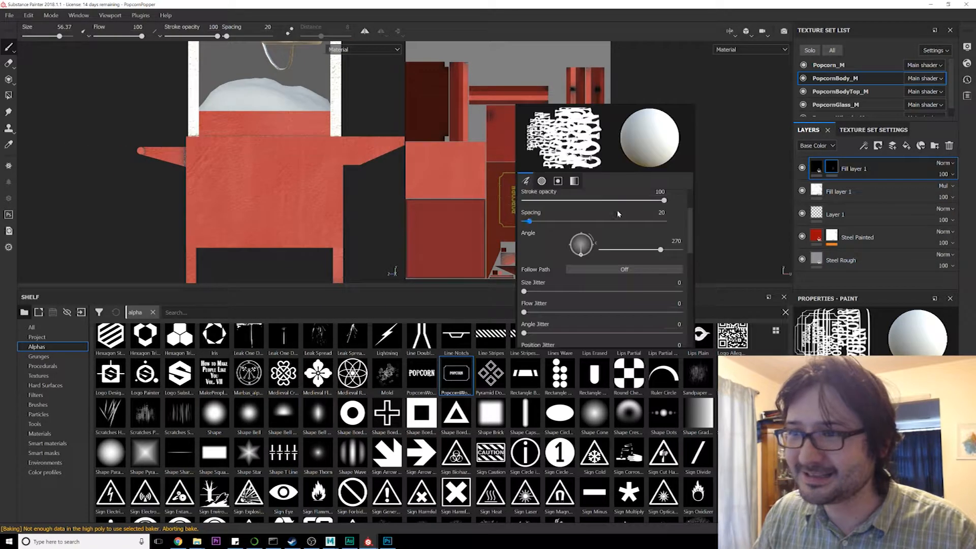
pyautogui.moveTo(661, 250); pyautogui.dragTo(577, 257)
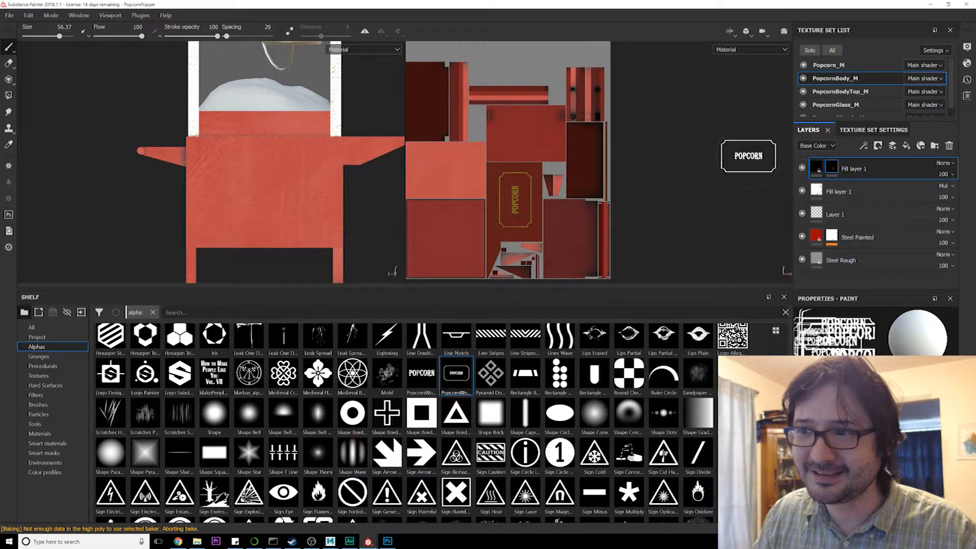
pyautogui.moveTo(311, 174)
pyautogui.keyDown('alt'); pyautogui.mouseDown()
pyautogui.moveTo(233, 211)
pyautogui.moveTo(134, 226)
pyautogui.moveTo(185, 224)
pyautogui.moveTo(193, 209)
pyautogui.moveTo(152, 198)
pyautogui.mouseUp(); pyautogui.keyUp('alt')
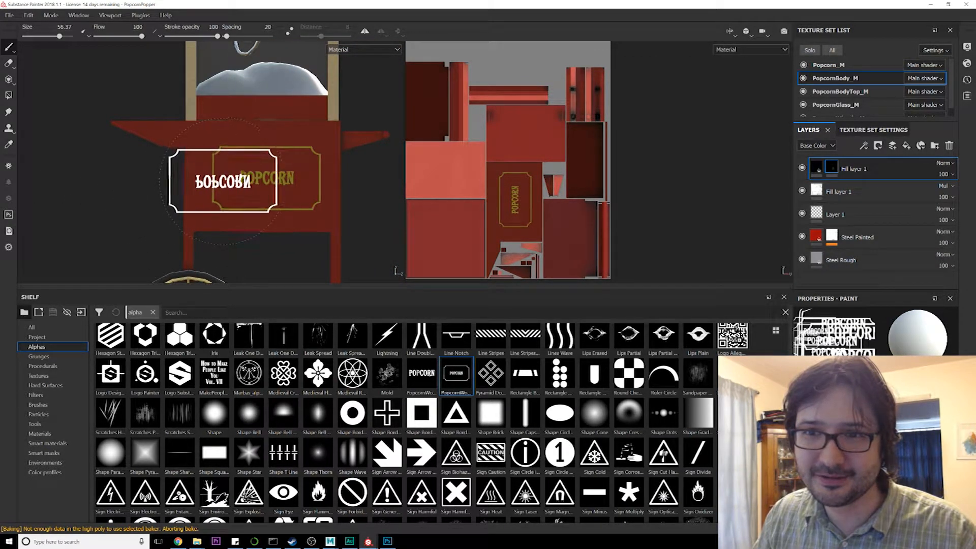
pyautogui.moveTo(214, 184)
pyautogui.keyDown('alt'); pyautogui.mouseDown()
pyautogui.moveTo(224, 175)
pyautogui.moveTo(277, 224)
pyautogui.moveTo(176, 214)
pyautogui.moveTo(365, 207)
pyautogui.moveTo(283, 163)
pyautogui.moveTo(251, 217)
pyautogui.moveTo(262, 207)
pyautogui.moveTo(228, 187)
pyautogui.mouseUp(); pyautogui.keyUp('alt')
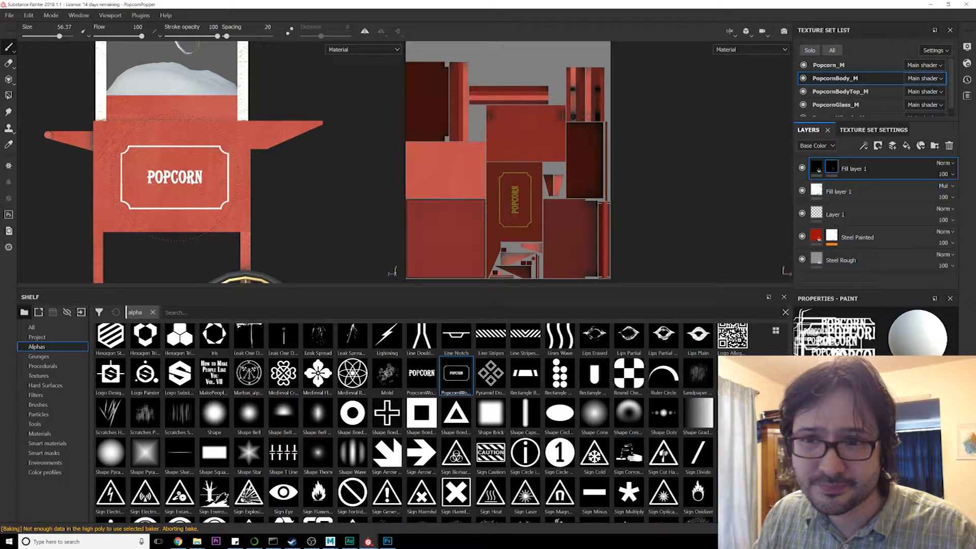
pyautogui.click(173, 177)
# Step: Examine the bordered POPCORN signs on the cart body from several angles and distances
pyautogui.keyDown('alt'); pyautogui.moveTo(305, 244); pyautogui.dragTo(306, 180); pyautogui.keyUp('alt')
pyautogui.keyDown('alt'); pyautogui.moveTo(306, 182); pyautogui.dragTo(279, 163, button='right'); pyautogui.keyUp('alt')
pyautogui.keyDown('alt'); pyautogui.moveTo(278, 163); pyautogui.dragTo(273, 199, button='middle'); pyautogui.keyUp('alt')
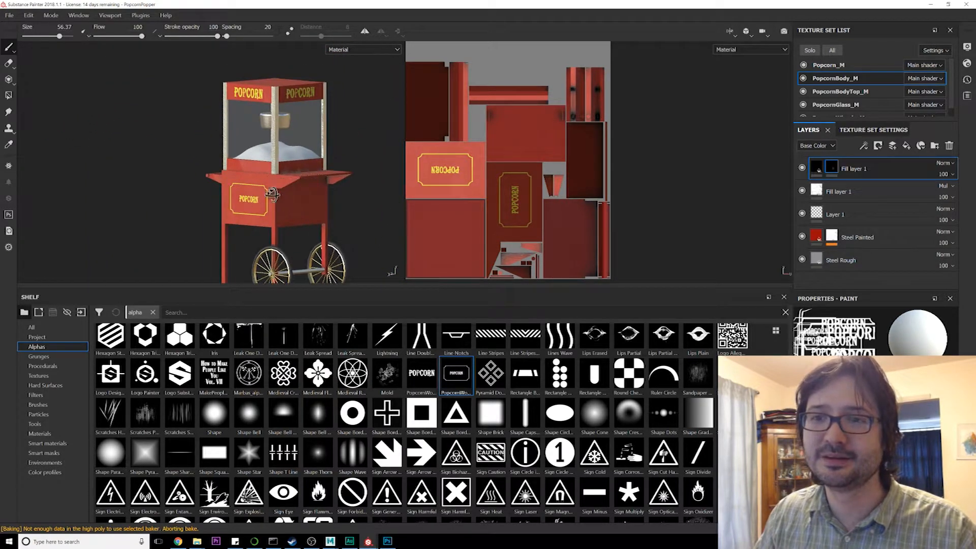
pyautogui.keyDown('alt'); pyautogui.moveTo(272, 199); pyautogui.dragTo(283, 197); pyautogui.keyUp('alt')
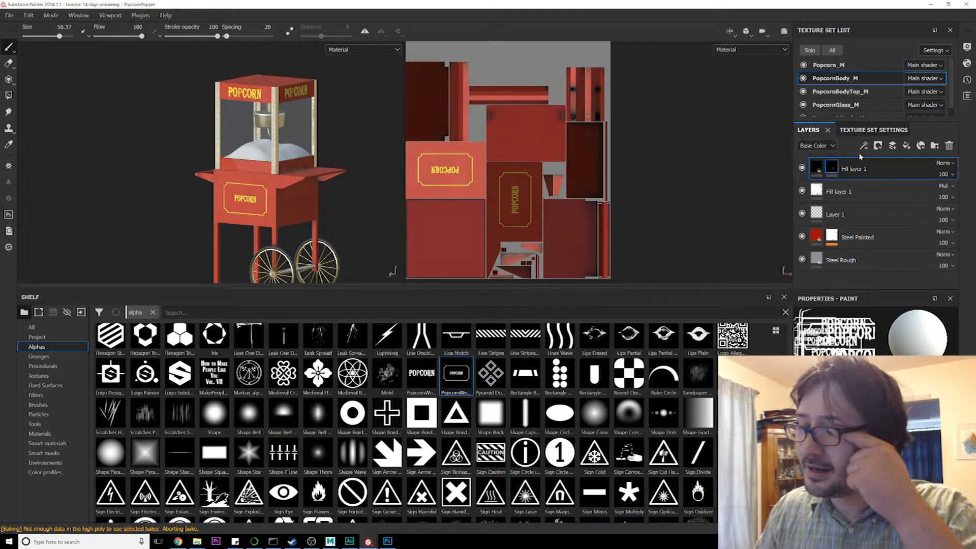
pyautogui.click(872, 211)
pyautogui.click(871, 189)
pyautogui.keyDown('alt'); pyautogui.moveTo(297, 199); pyautogui.dragTo(309, 196); pyautogui.keyUp('alt')
pyautogui.keyDown('alt'); pyautogui.moveTo(310, 196); pyautogui.dragTo(316, 165, button='right'); pyautogui.keyUp('alt')
pyautogui.keyDown('alt'); pyautogui.moveTo(315, 166); pyautogui.dragTo(305, 206); pyautogui.keyUp('alt')
pyautogui.keyDown('alt'); pyautogui.moveTo(306, 206); pyautogui.dragTo(309, 226, button='middle'); pyautogui.keyUp('alt')
pyautogui.keyDown('alt'); pyautogui.moveTo(309, 225); pyautogui.dragTo(329, 188); pyautogui.keyUp('alt')
pyautogui.keyDown('alt'); pyautogui.moveTo(330, 188); pyautogui.dragTo(298, 185, button='right'); pyautogui.keyUp('alt')
pyautogui.keyDown('alt'); pyautogui.moveTo(299, 185); pyautogui.dragTo(224, 218); pyautogui.keyUp('alt')
pyautogui.moveTo(224, 217)
pyautogui.keyDown('alt'); pyautogui.mouseDown(button='right')
pyautogui.moveTo(228, 206)
pyautogui.moveTo(232, 229)
pyautogui.mouseUp(button='right'); pyautogui.keyUp('alt')
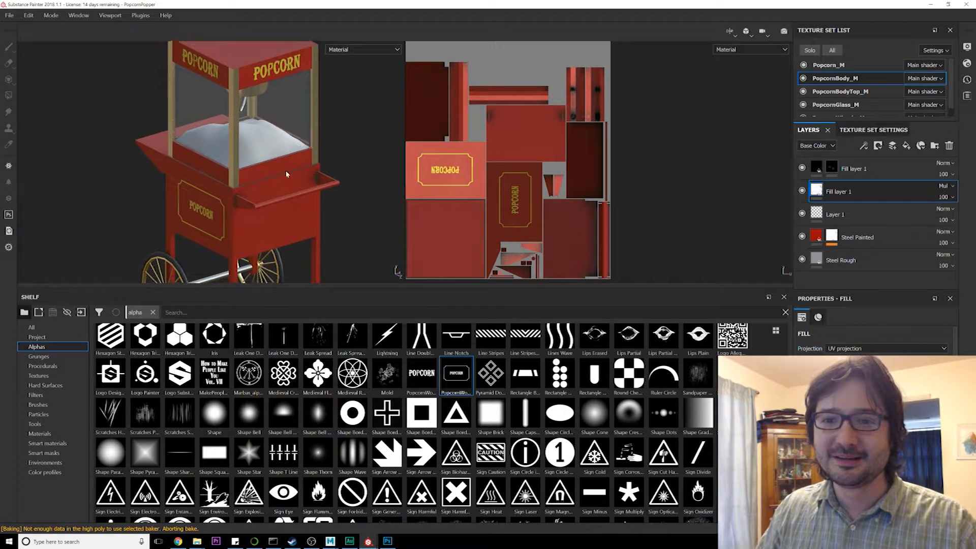
pyautogui.keyDown('alt'); pyautogui.moveTo(232, 228); pyautogui.dragTo(248, 195); pyautogui.keyUp('alt')
# Step: Clear the open windows to the desktop, launch Bitmap2Material 3.1.3, and minimize it
pyautogui.click(931, 5)
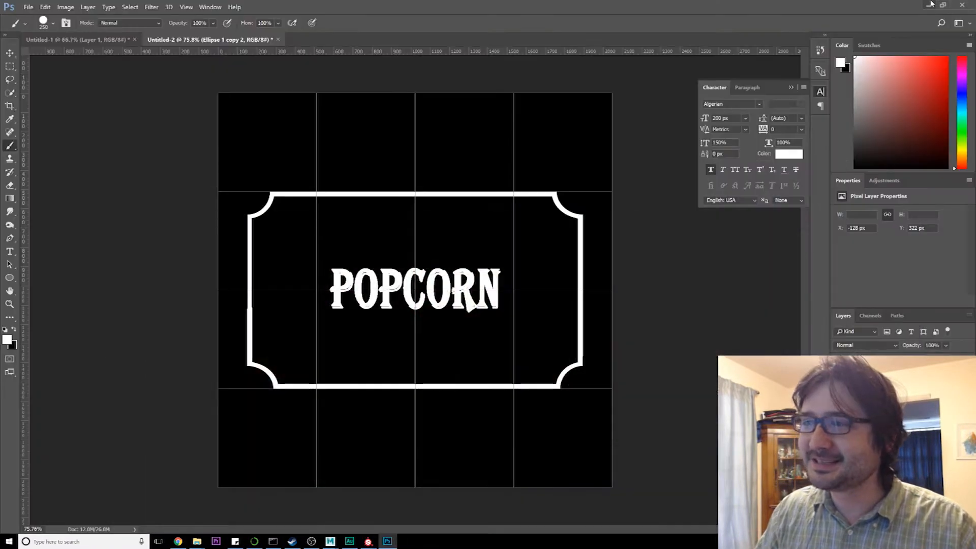
pyautogui.click(931, 5)
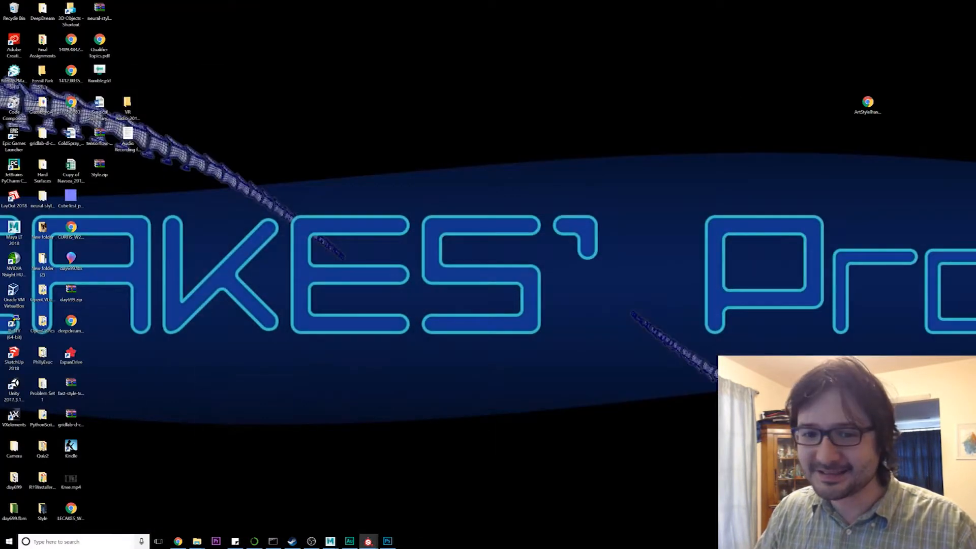
pyautogui.click(9, 541)
pyautogui.write('bitm,a')
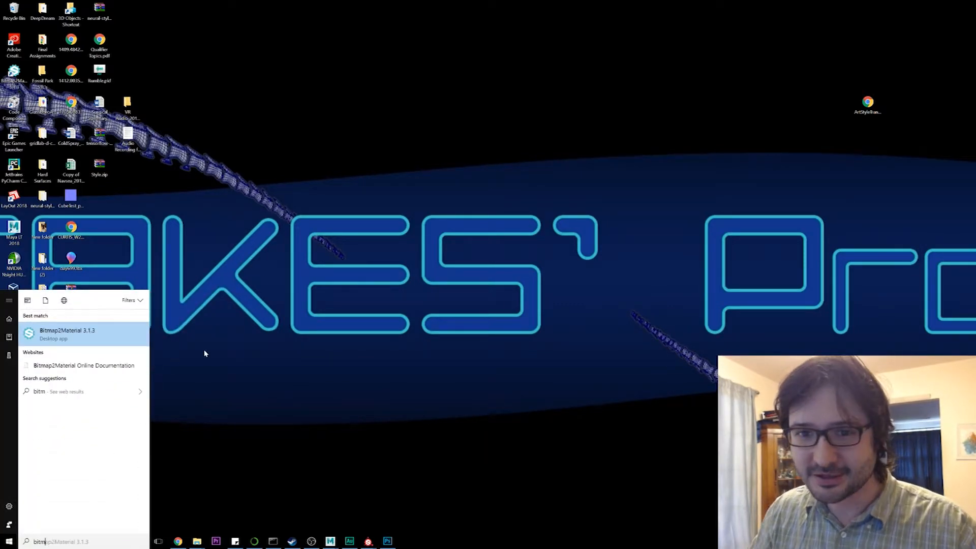
pyautogui.click(107, 330)
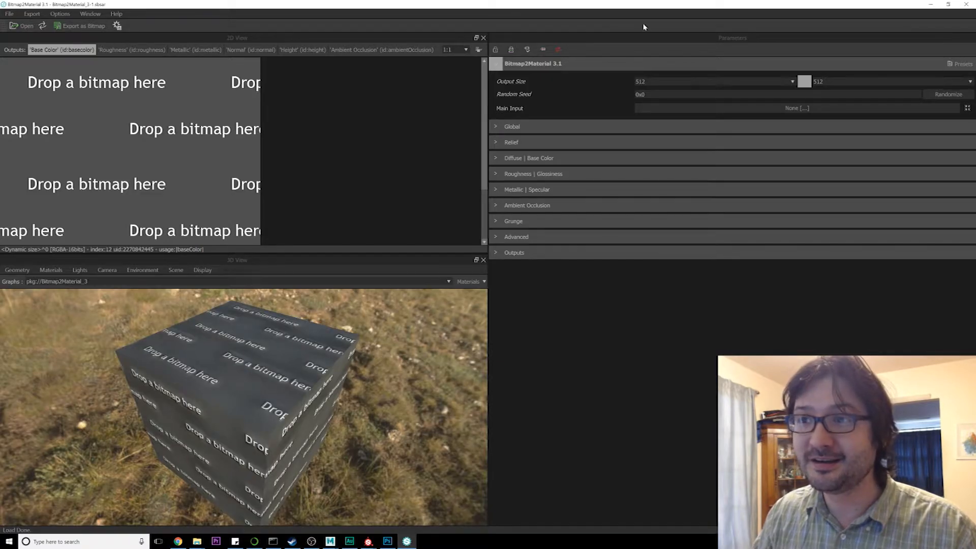
pyautogui.moveTo(560, 4); pyautogui.dragTo(512, 41)
pyautogui.click(885, 41)
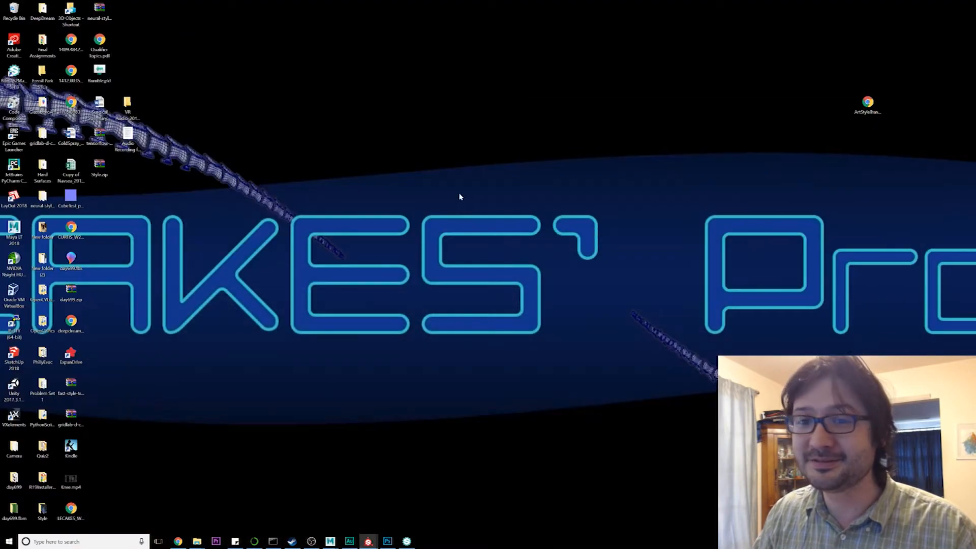
# Step: Switch to Steam, show the Software category of the library, and launch MindTex 2
pyautogui.click(292, 541)
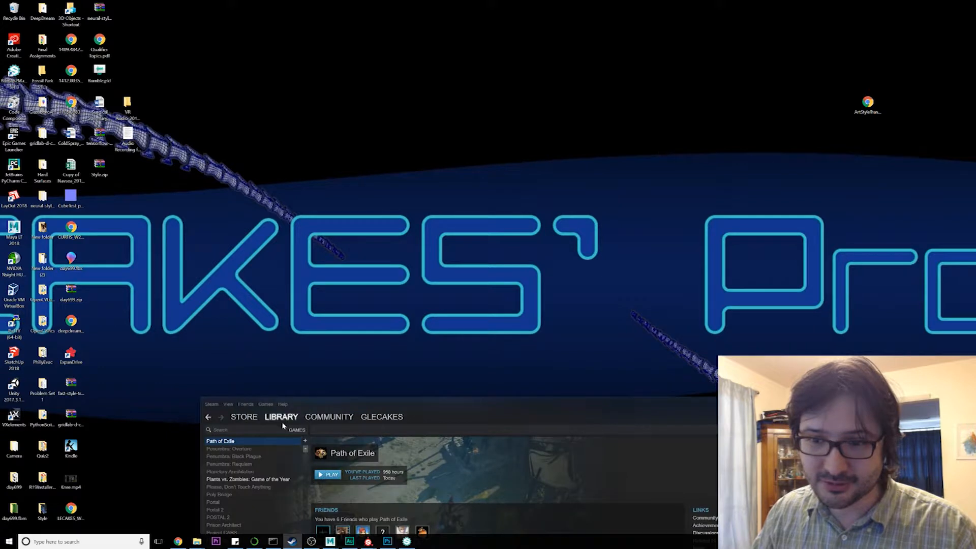
pyautogui.click(280, 437)
pyautogui.moveTo(298, 404); pyautogui.dragTo(261, 122)
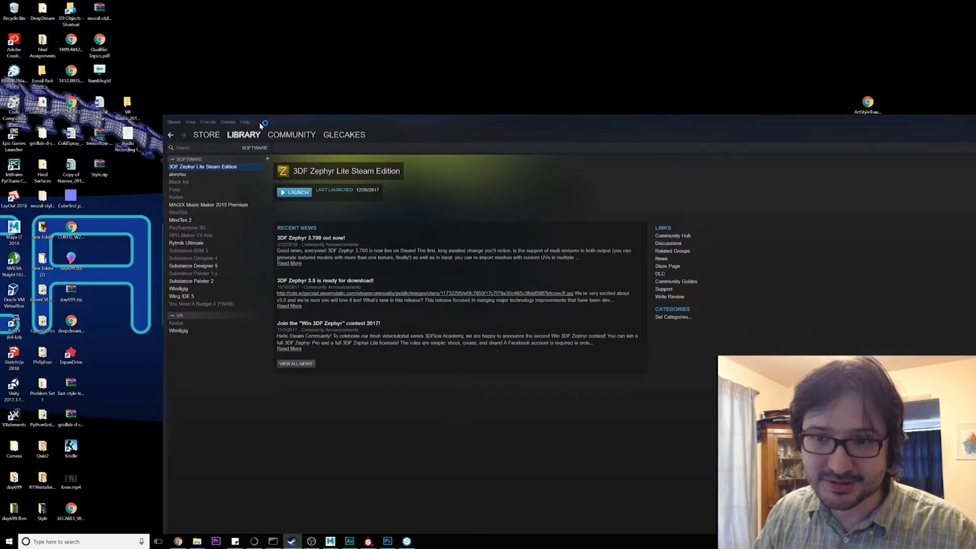
pyautogui.click(220, 220)
pyautogui.click(302, 194)
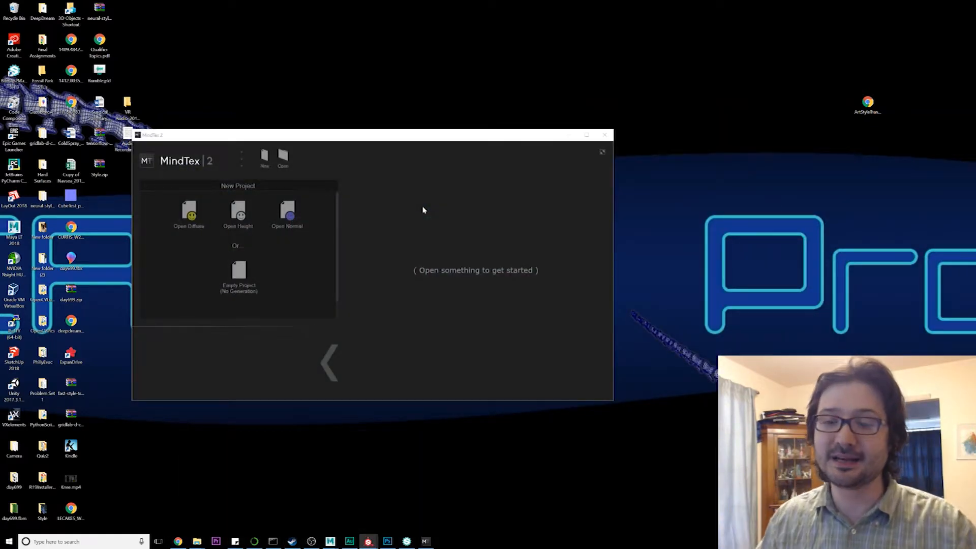
pyautogui.click(198, 214)
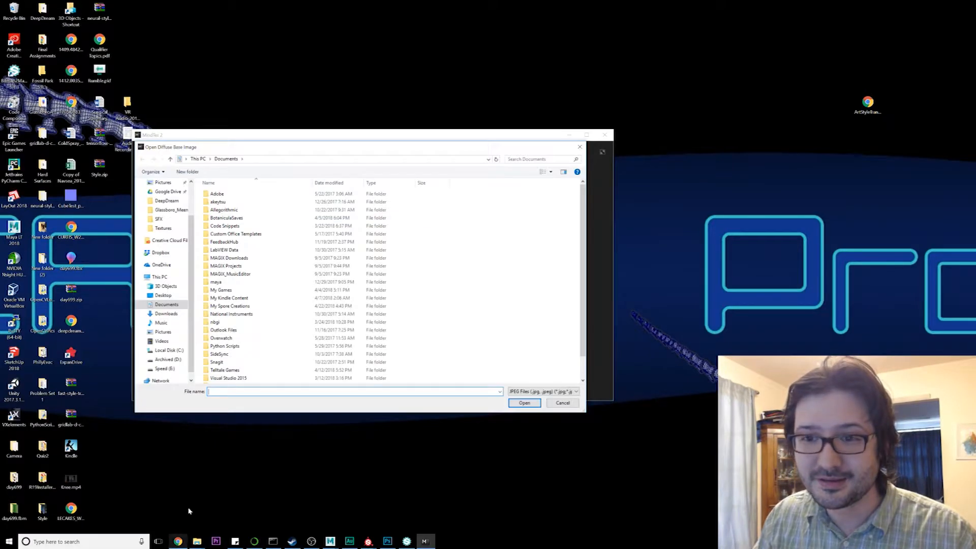
pyautogui.click(169, 210)
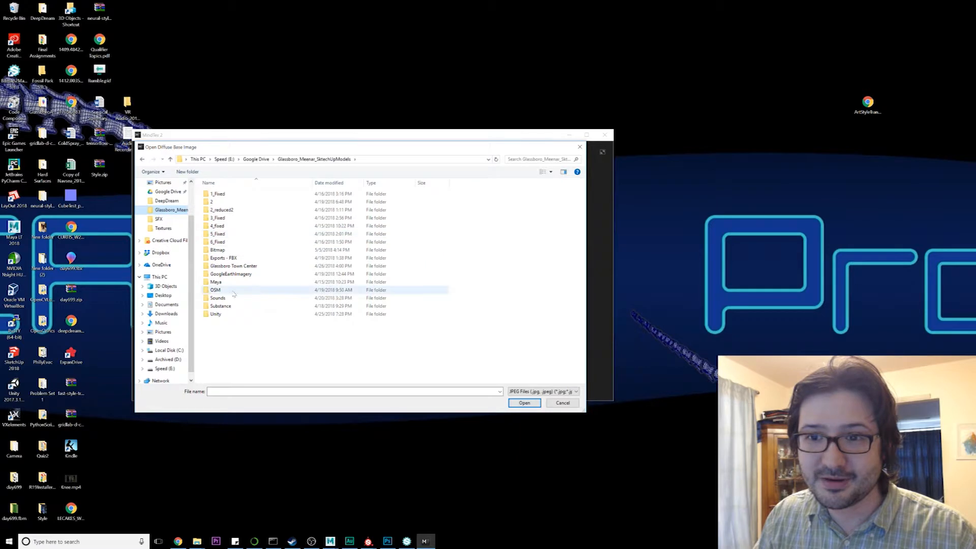
pyautogui.click(579, 146)
pyautogui.click(605, 135)
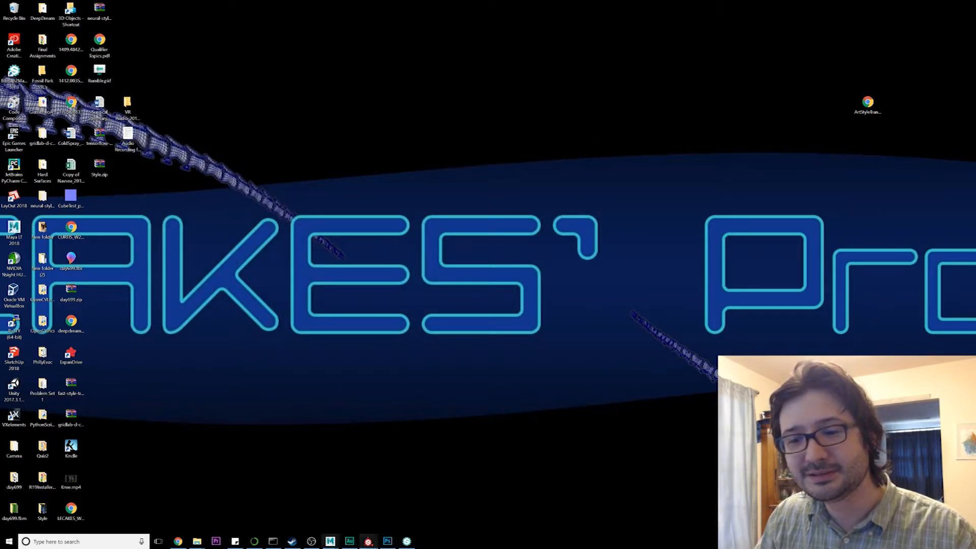
# Step: Relaunch MindTex 2 and load the Popcorn image from the Bitmap folder as the diffuse base of a new project
pyautogui.click(288, 542)
pyautogui.click(294, 196)
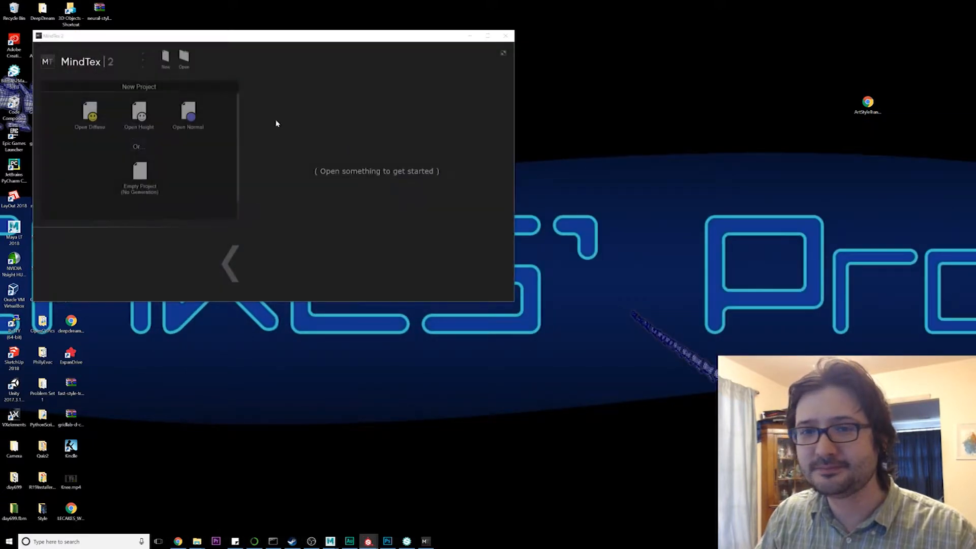
pyautogui.click(88, 109)
pyautogui.scroll(-1, 363, 270)
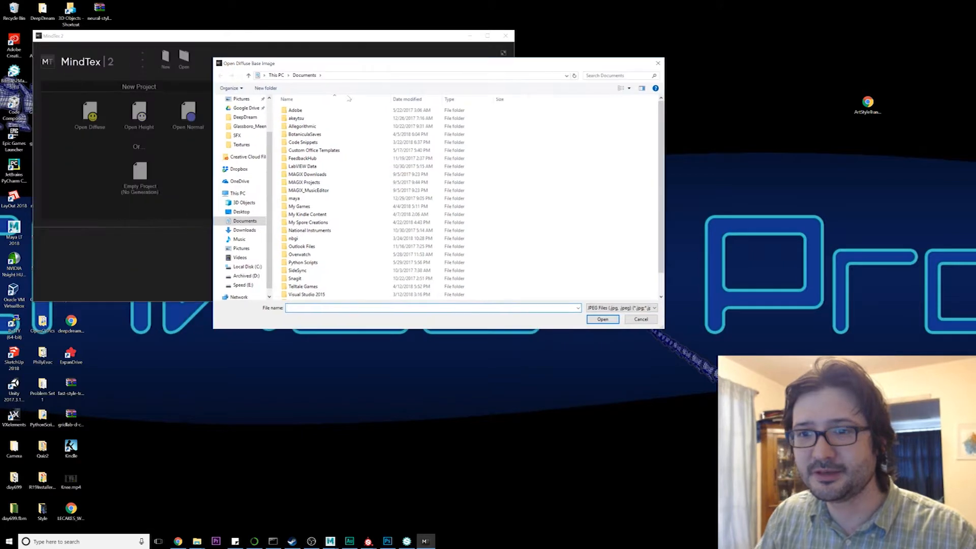
pyautogui.click(249, 126)
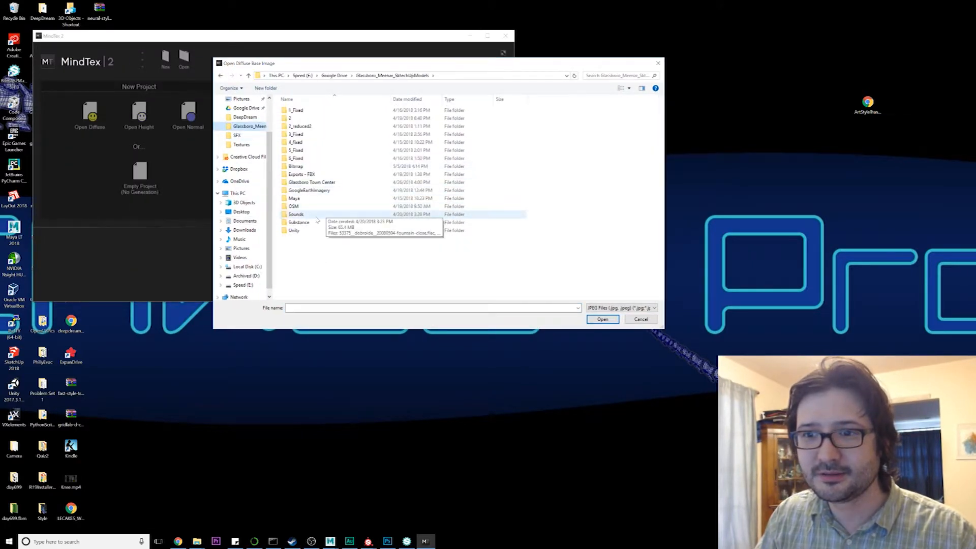
pyautogui.doubleClick(304, 167)
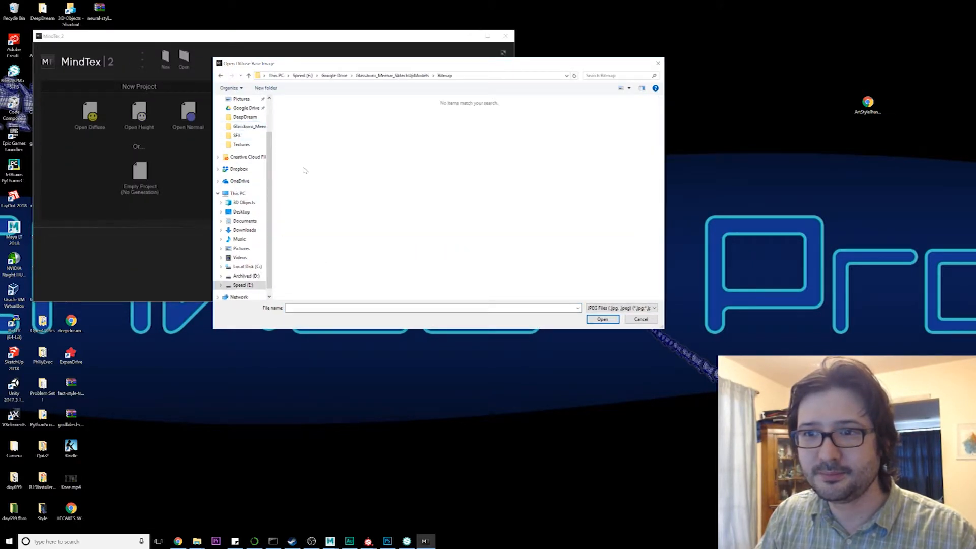
pyautogui.click(621, 308)
pyautogui.click(612, 319)
pyautogui.doubleClick(285, 133)
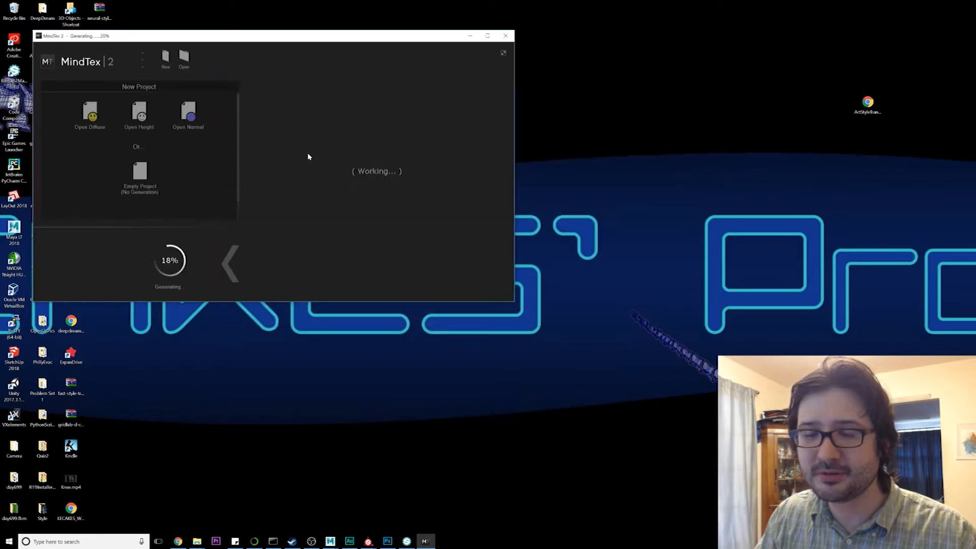
# Step: Reposition and enlarge the MindTex window and set the normal map's Auto Seam Fix to 1.00
pyautogui.moveTo(280, 37); pyautogui.dragTo(417, 30)
pyautogui.moveTo(652, 296); pyautogui.dragTo(853, 487)
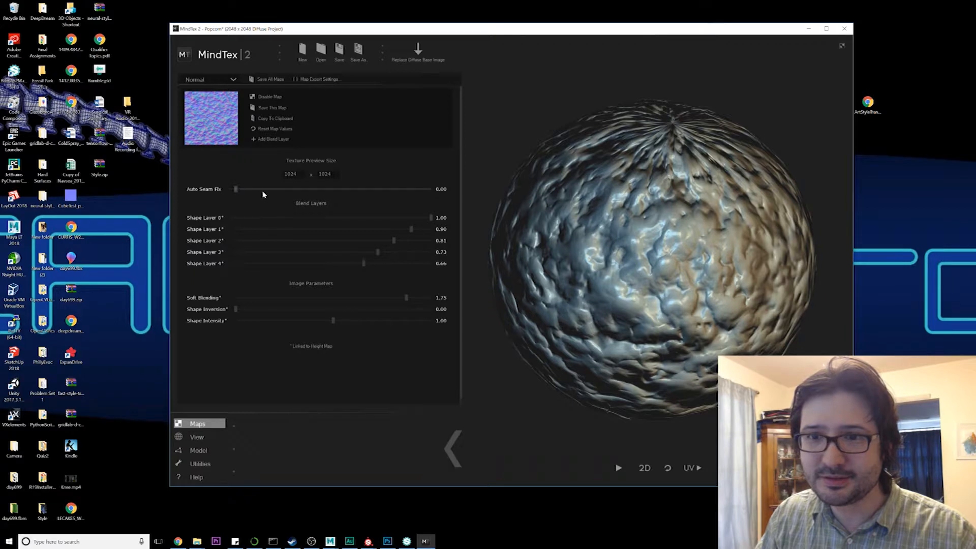
pyautogui.click(294, 196)
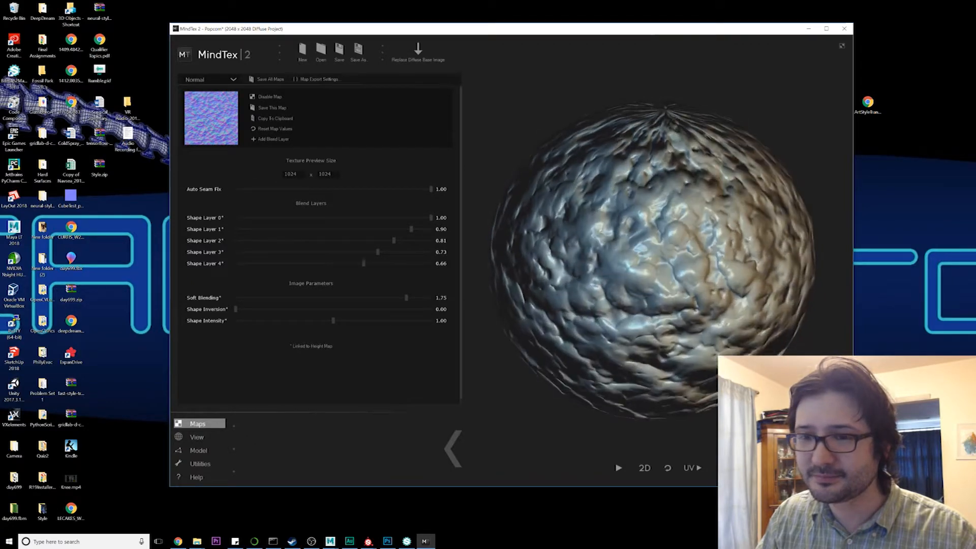
# Step: Preview the texture on the box and cylinder, and choose Terrain Patch A as the preview model
pyautogui.click(198, 451)
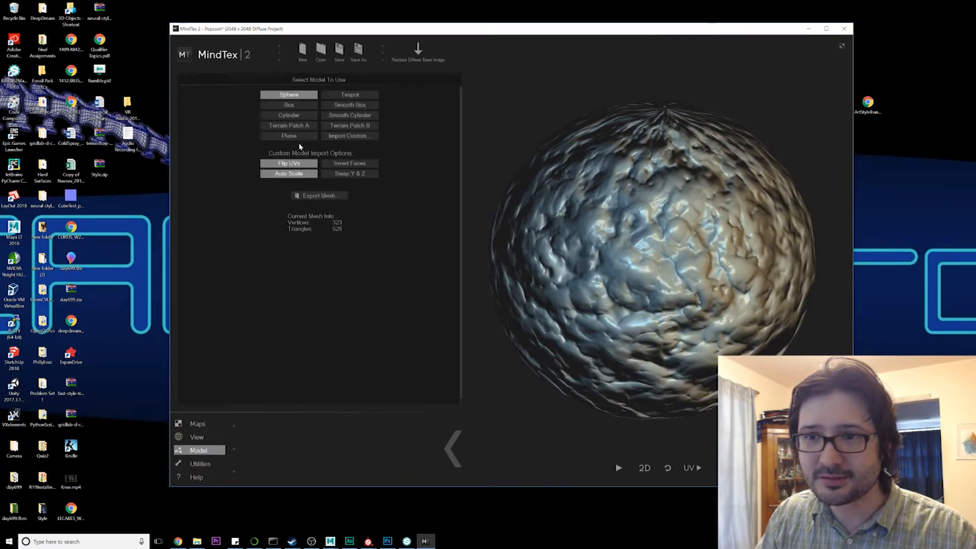
pyautogui.click(296, 107)
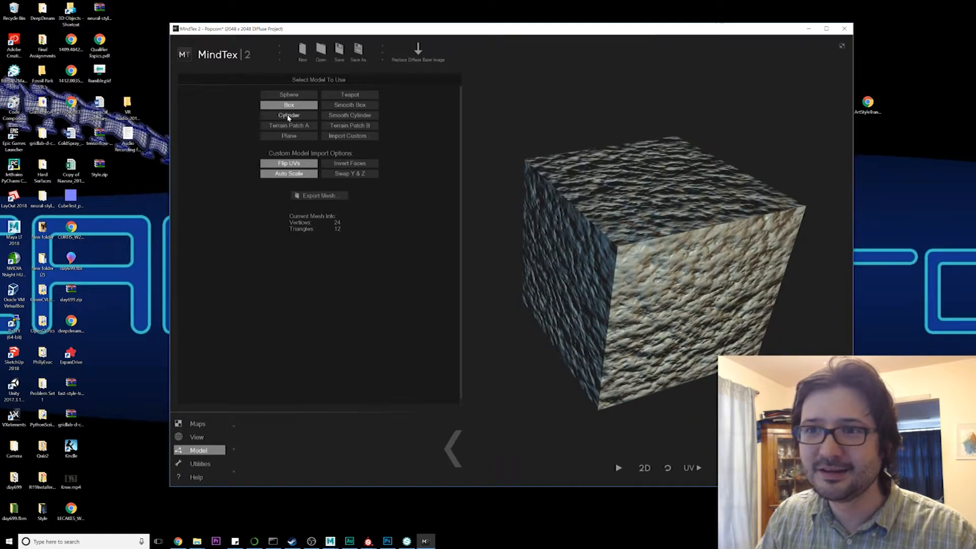
pyautogui.click(288, 117)
pyautogui.moveTo(631, 315); pyautogui.dragTo(630, 285)
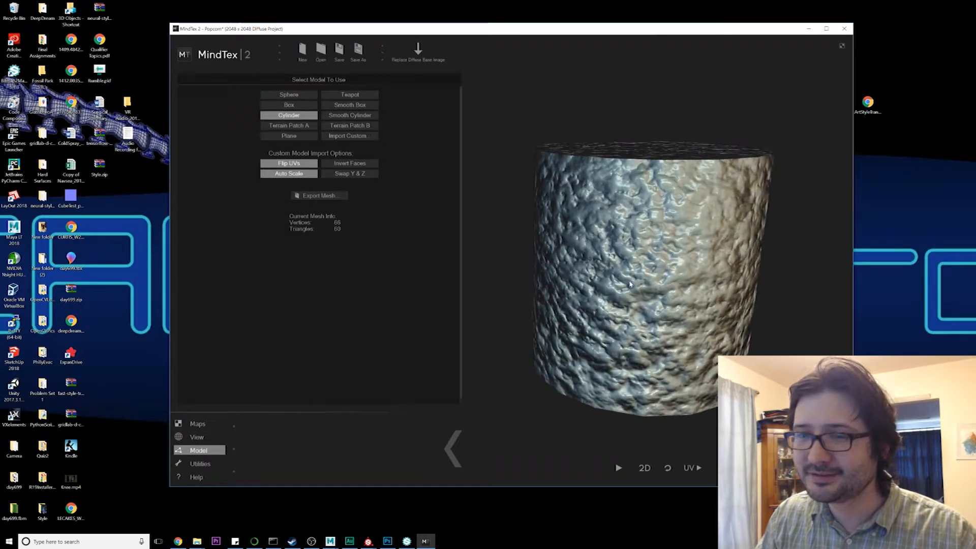
pyautogui.click(302, 125)
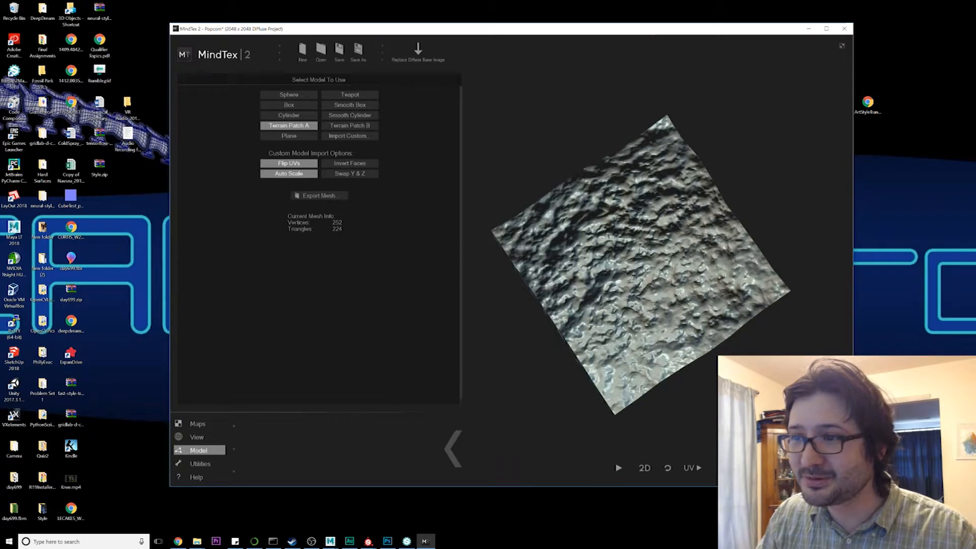
pyautogui.scroll(3, 635, 216)
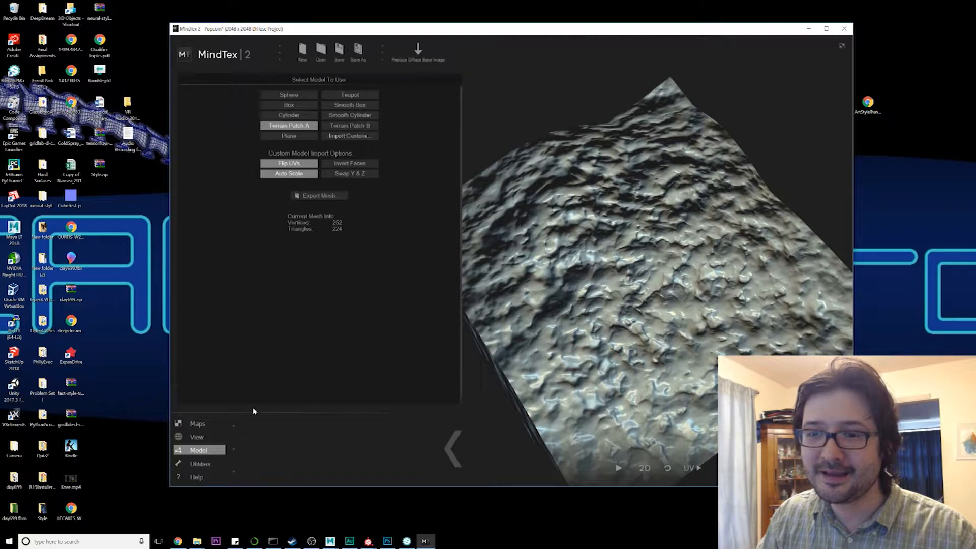
# Step: Set the normal map's Soft Blending to 1.22 and its Shape Intensity to 1.17
pyautogui.click(216, 425)
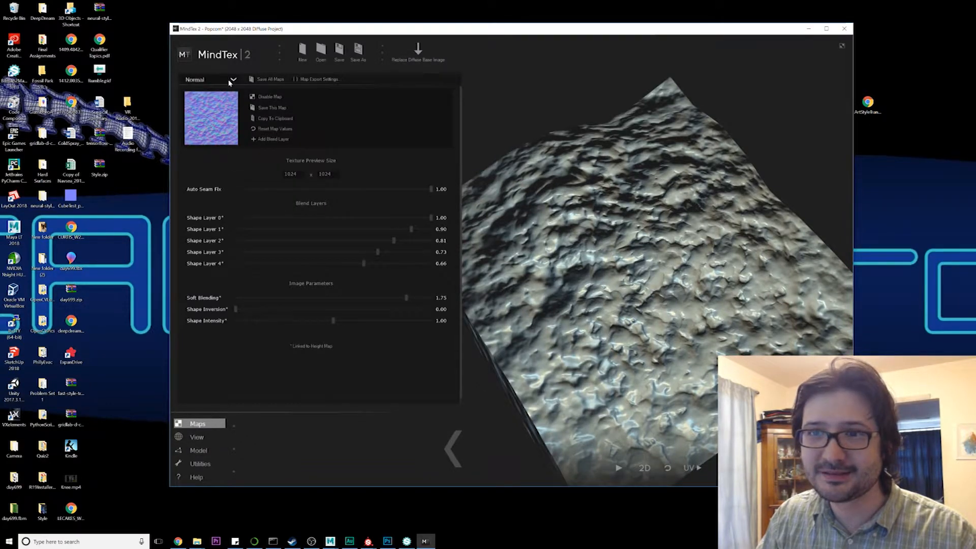
pyautogui.click(205, 436)
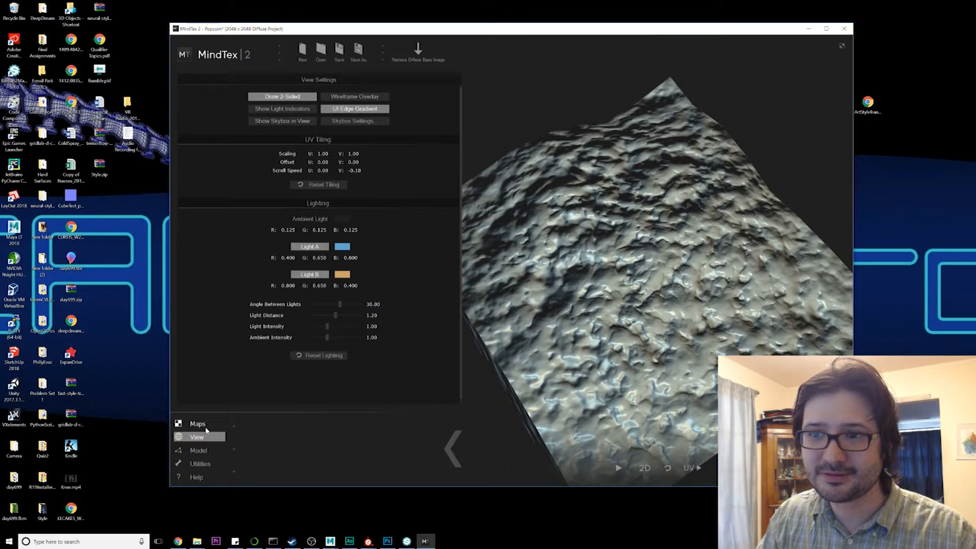
pyautogui.click(203, 424)
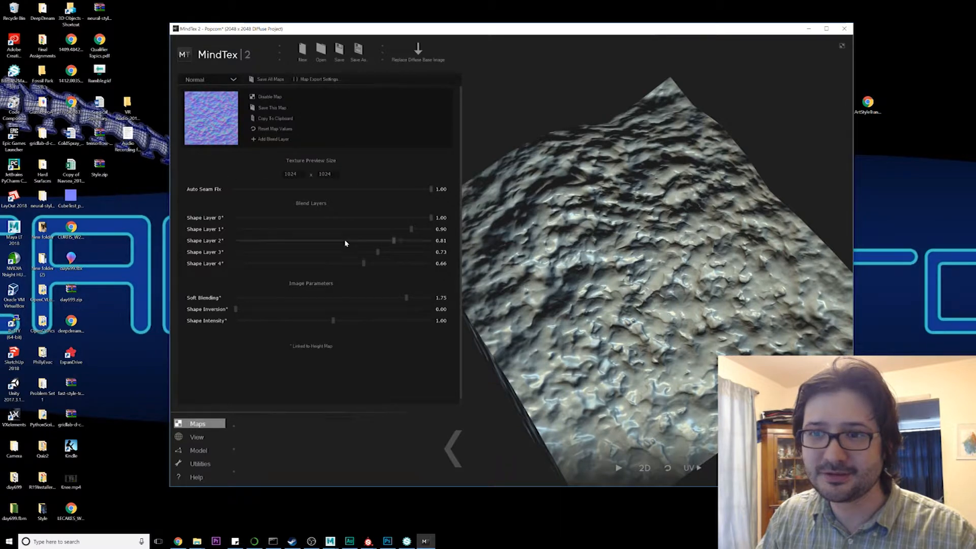
pyautogui.moveTo(325, 294); pyautogui.dragTo(304, 300)
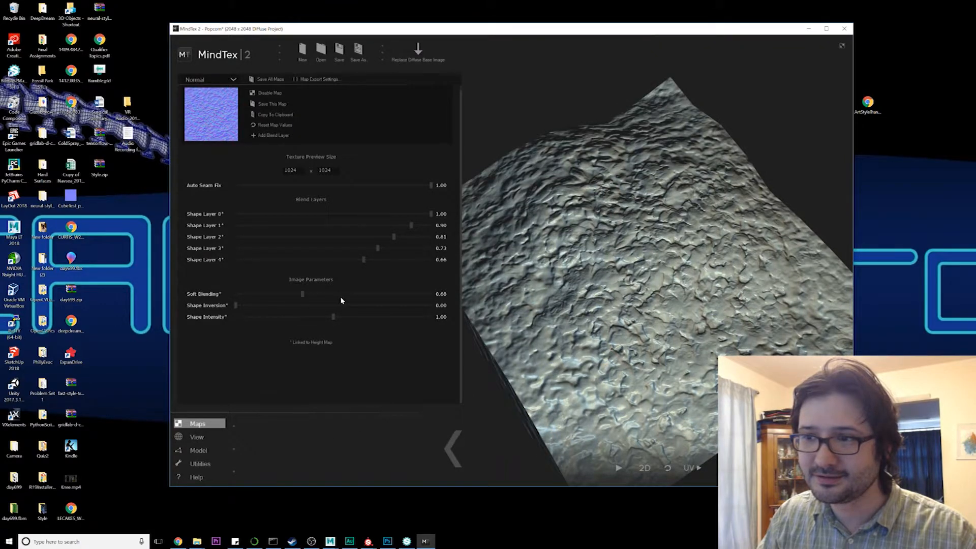
pyautogui.click(355, 293)
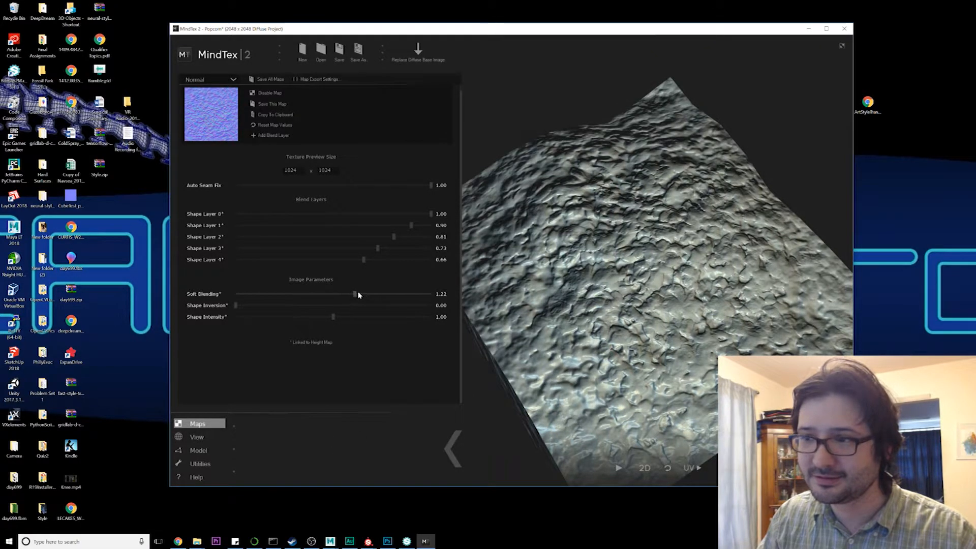
pyautogui.click(335, 305)
pyautogui.click(324, 306)
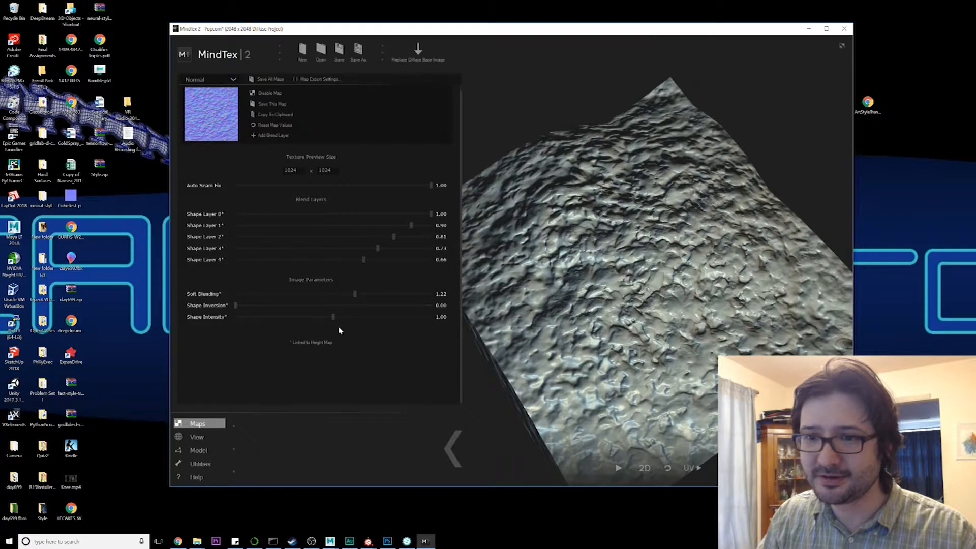
pyautogui.click(394, 317)
pyautogui.moveTo(395, 318); pyautogui.dragTo(350, 318)
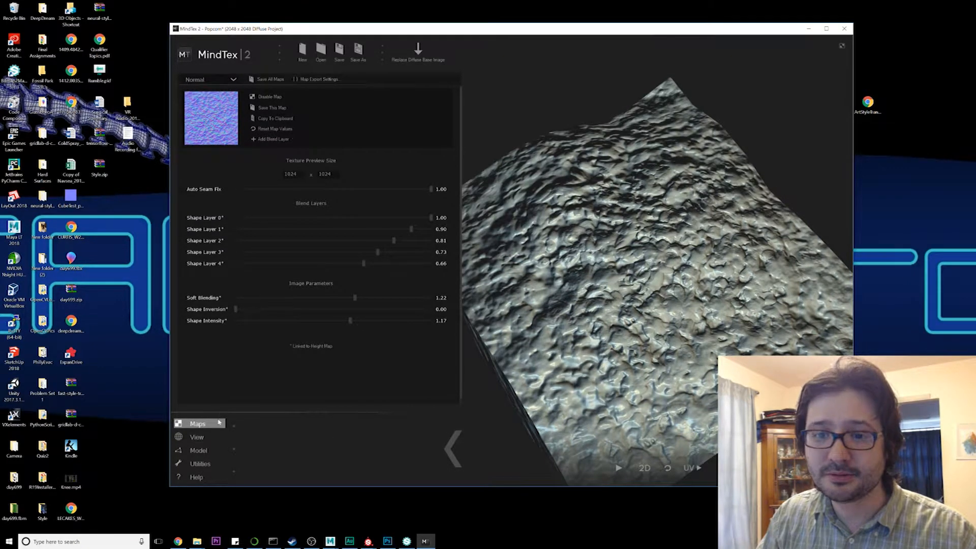
pyautogui.click(197, 437)
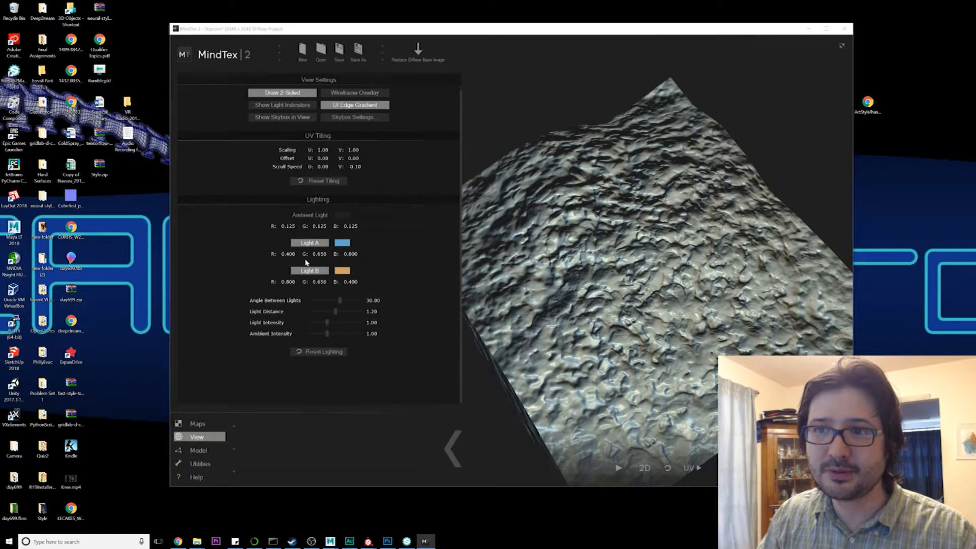
pyautogui.click(209, 451)
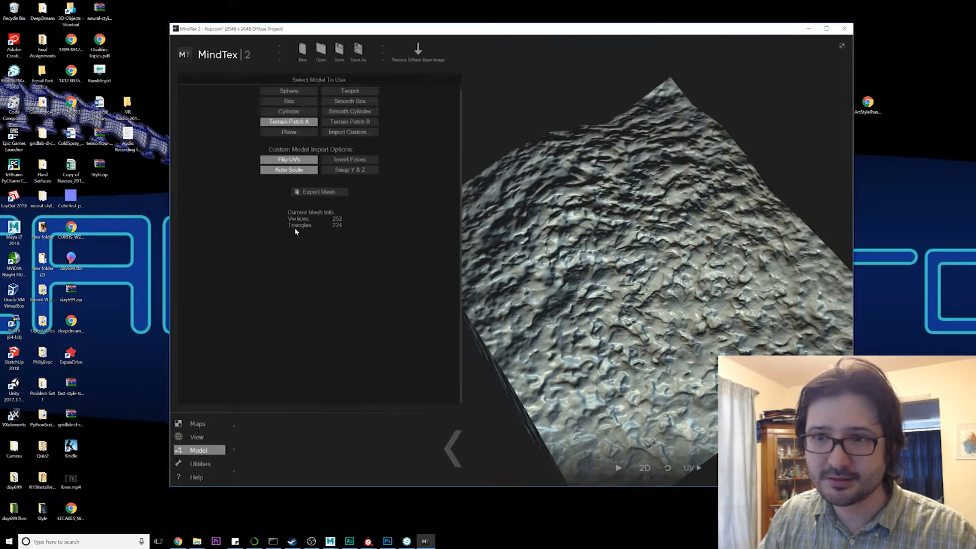
pyautogui.click(200, 466)
# Step: Enable the diffuse map on the terrain patch and inspect it together with the normal map from several angles
pyautogui.click(211, 425)
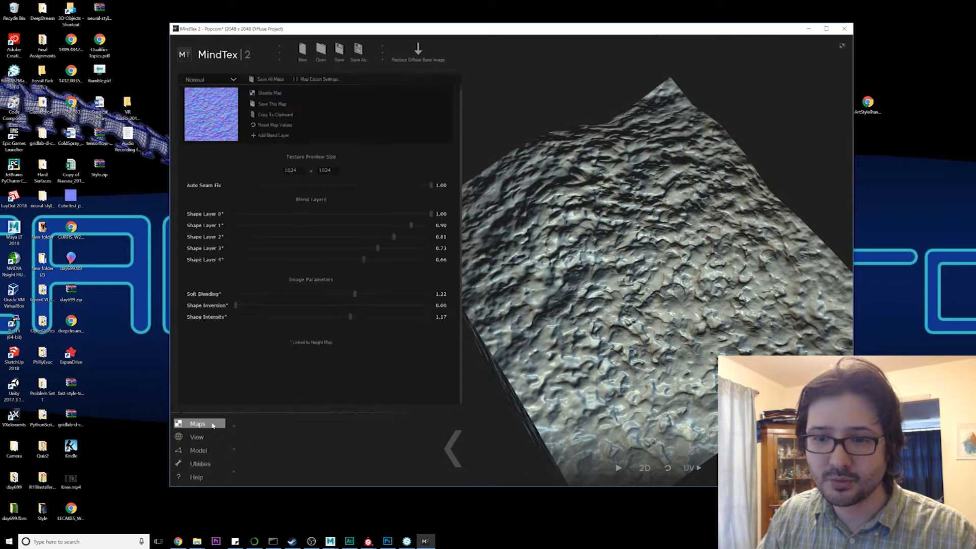
pyautogui.click(232, 81)
pyautogui.click(219, 90)
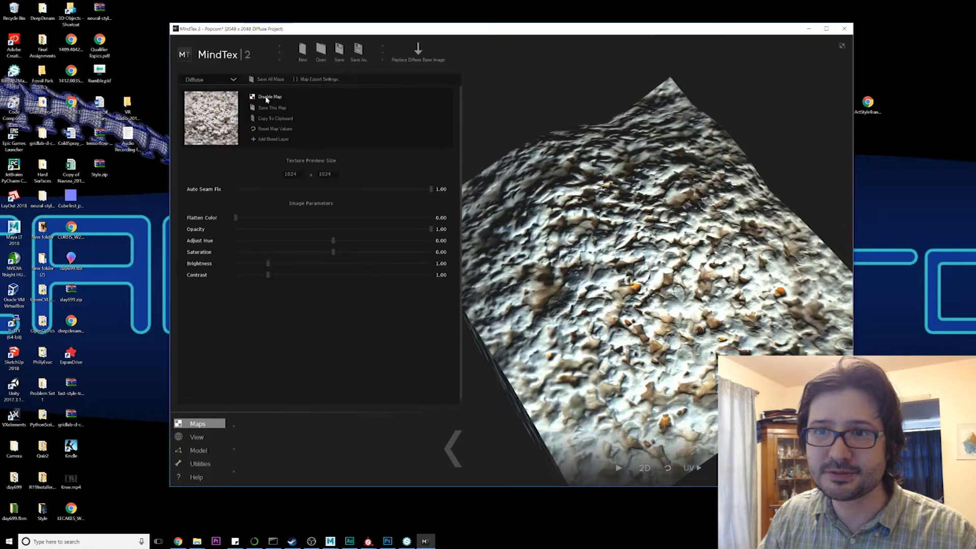
pyautogui.moveTo(559, 178); pyautogui.dragTo(707, 236)
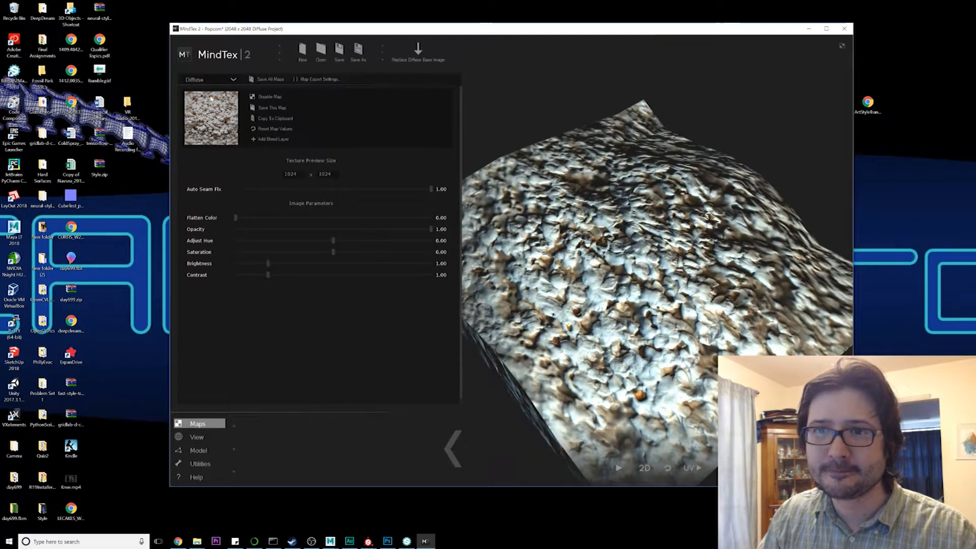
pyautogui.click(217, 79)
pyautogui.click(211, 97)
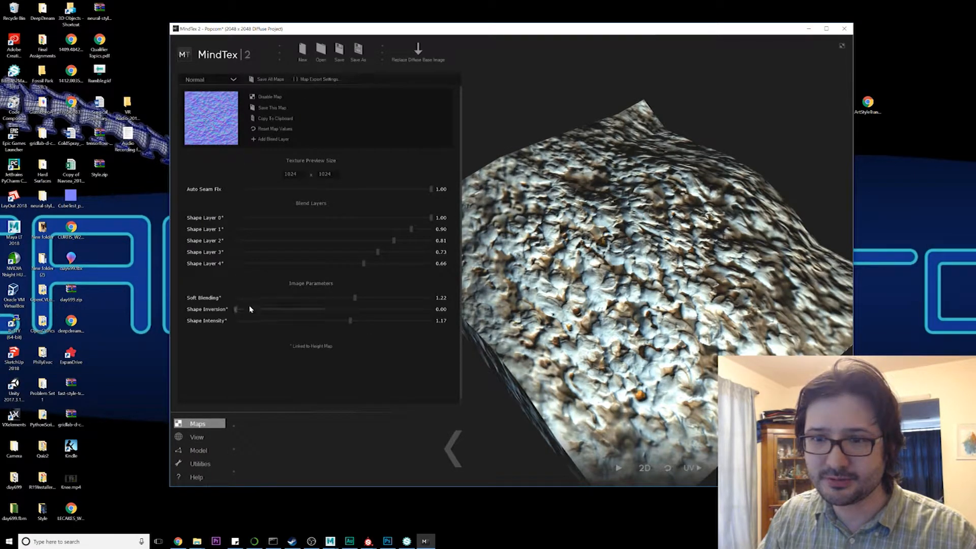
pyautogui.moveTo(605, 320); pyautogui.dragTo(774, 298)
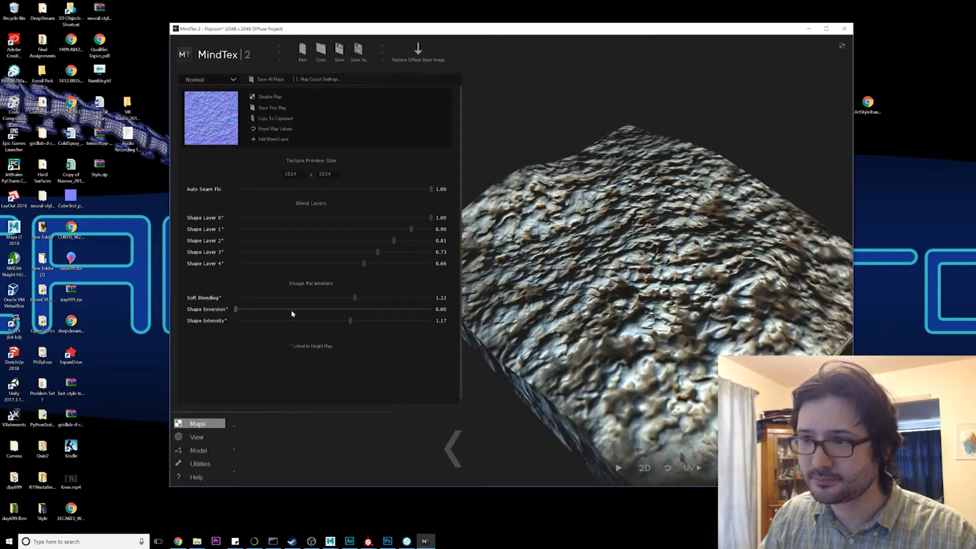
# Step: Disable the diffuse map on the terrain patch and return to the normal map's settings
pyautogui.click(208, 79)
pyautogui.click(224, 92)
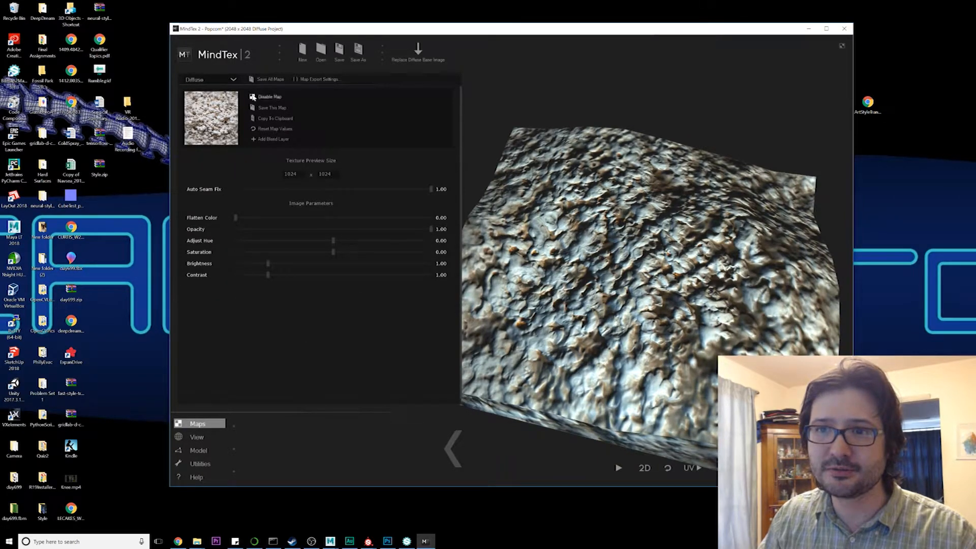
pyautogui.click(252, 96)
pyautogui.click(208, 79)
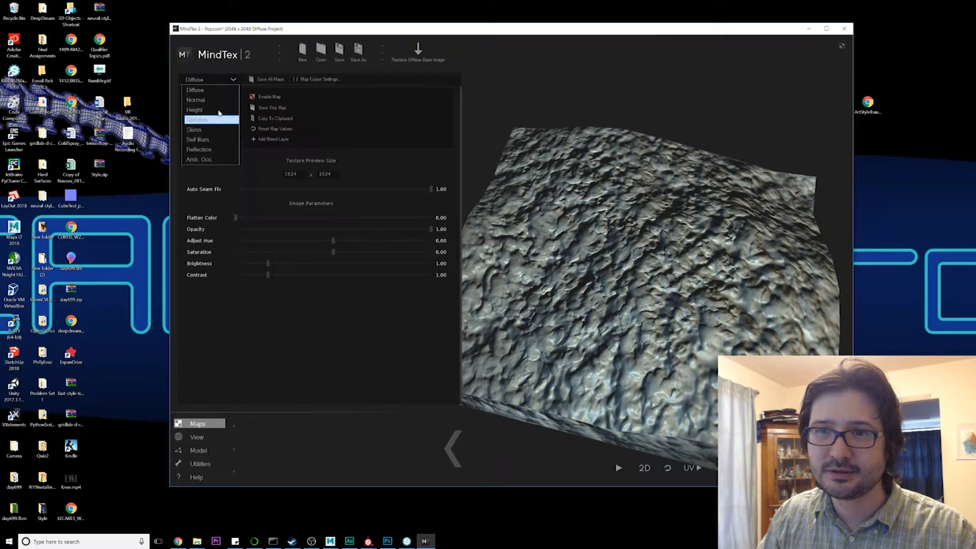
pyautogui.click(224, 100)
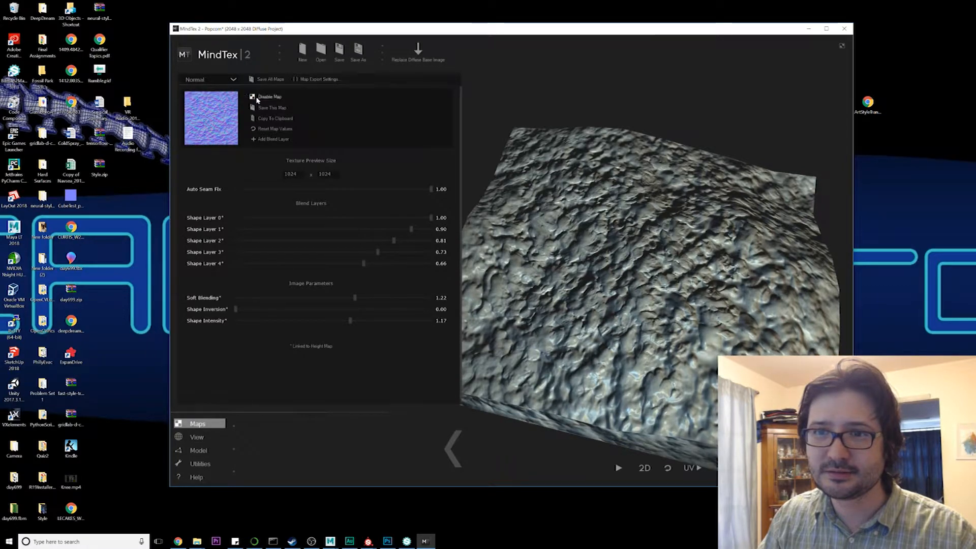
pyautogui.click(338, 57)
pyautogui.press('Escape')
pyautogui.press('Escape')
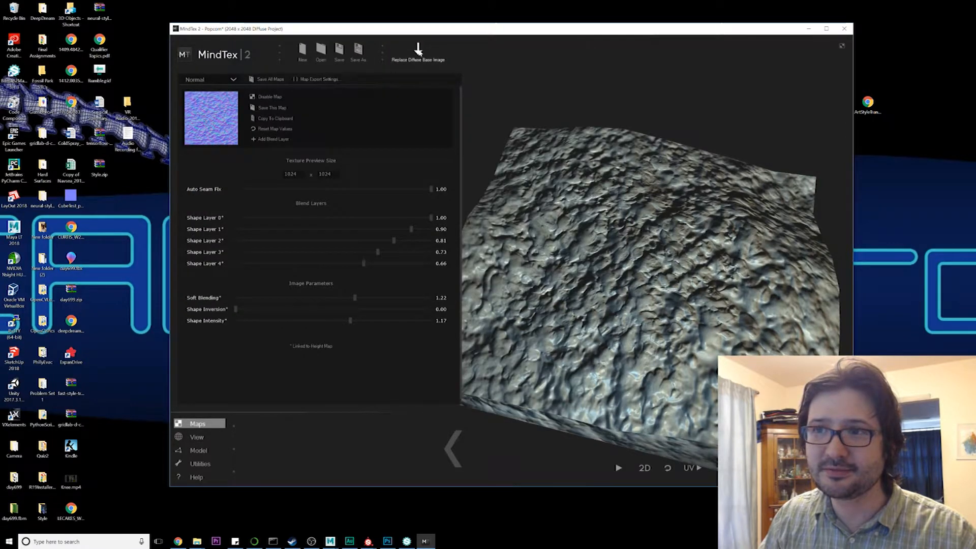
# Step: Exclude the Specular and Gloss maps from the map export settings, keeping only Normal enabled
pyautogui.click(318, 80)
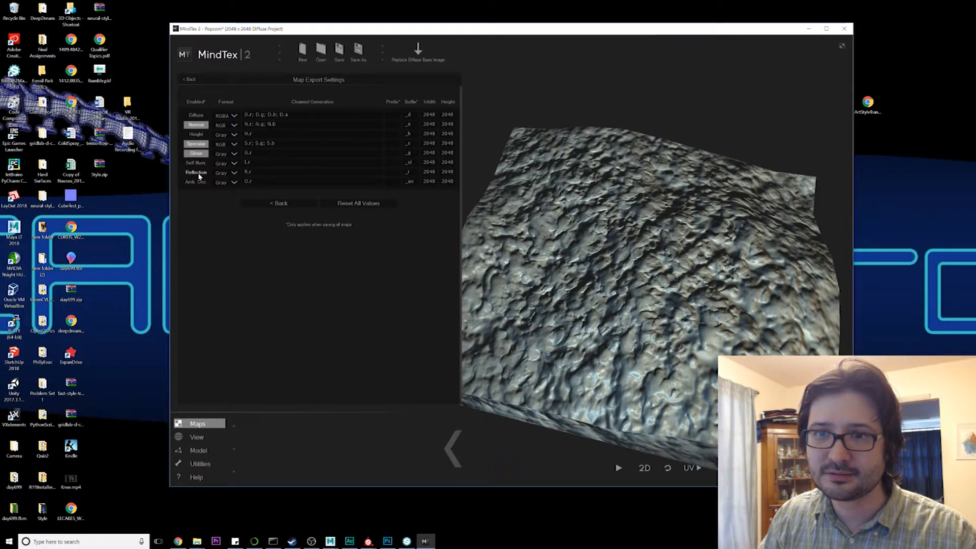
pyautogui.click(199, 153)
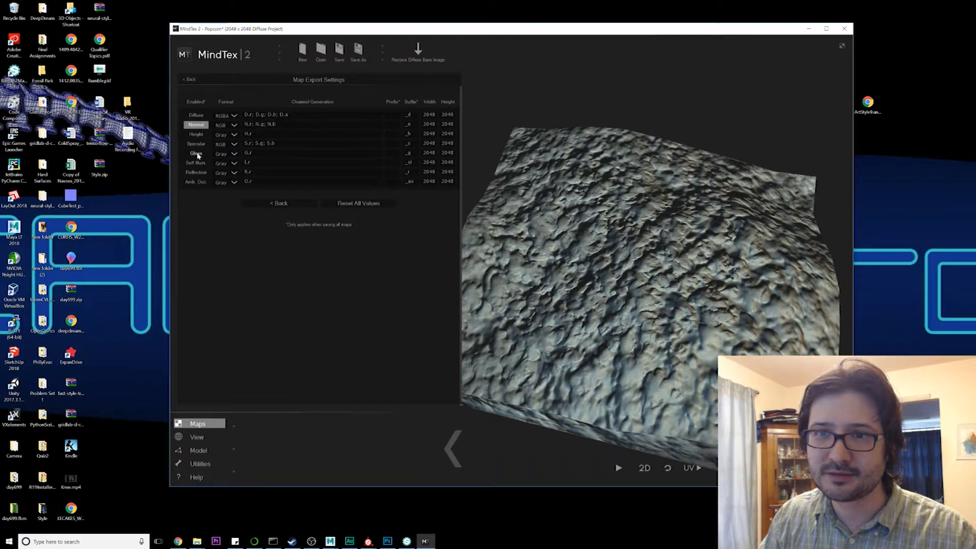
# Step: Leave the map export settings with only Normal enabled and return to the normal map's settings
pyautogui.click(199, 144)
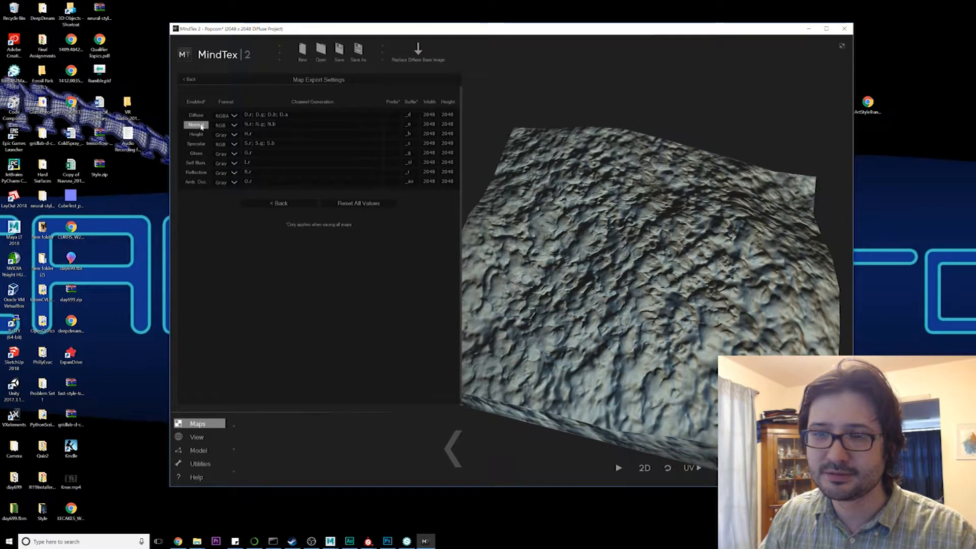
pyautogui.click(297, 203)
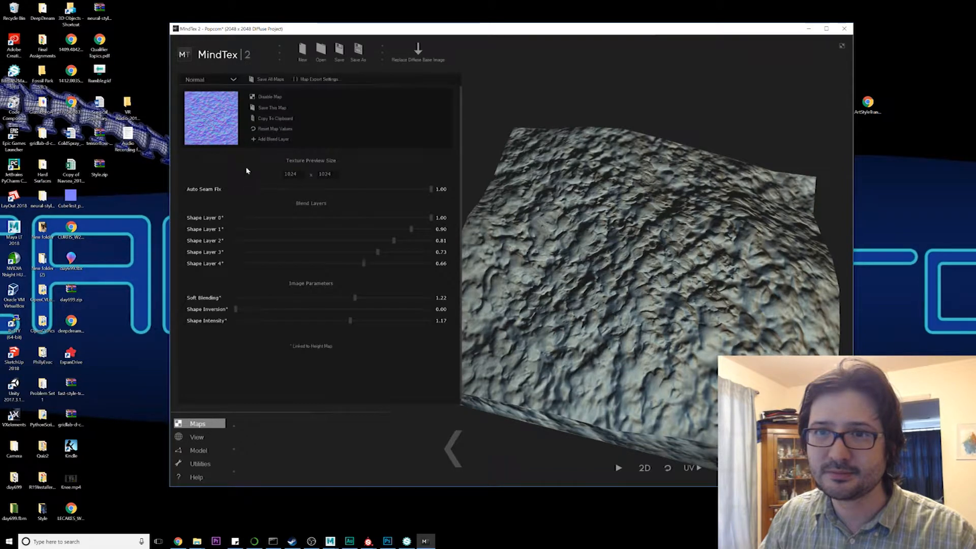
pyautogui.click(208, 464)
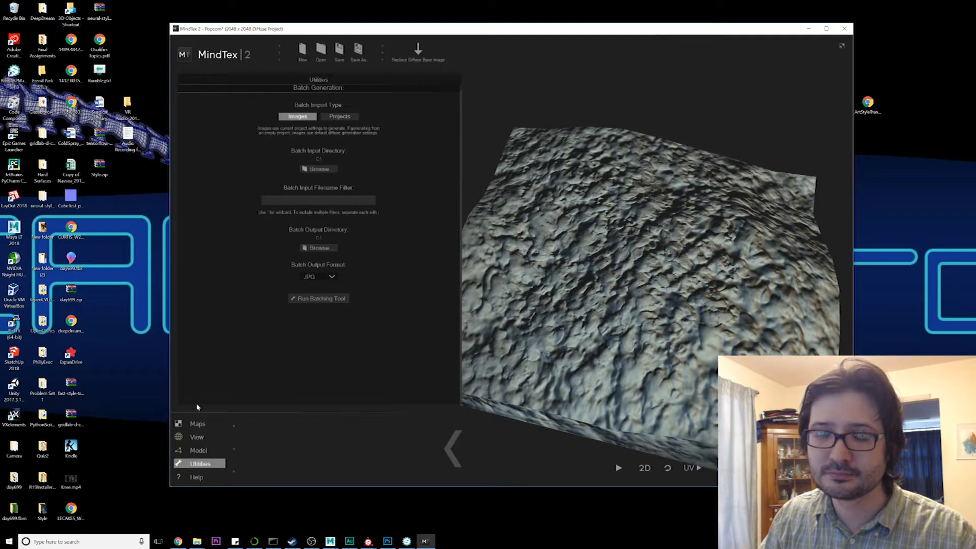
pyautogui.click(197, 424)
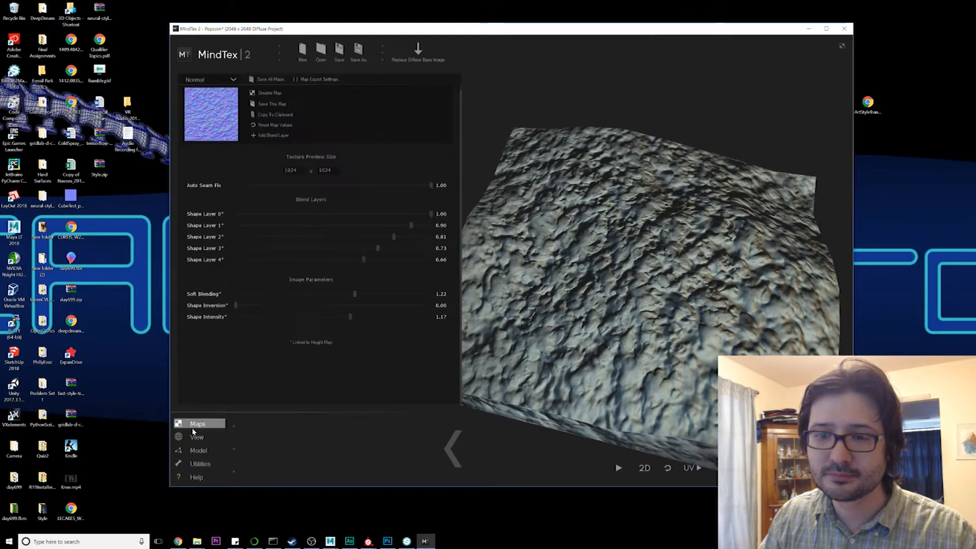
# Step: Save the normal map as the PNG file PopcornNormal.png in the Bitmap folder
pyautogui.click(272, 105)
pyautogui.moveTo(370, 44); pyautogui.dragTo(439, 67)
pyautogui.click(360, 303)
pyautogui.click(351, 315)
pyautogui.click(329, 127)
pyautogui.click(306, 292)
pyautogui.write('N')
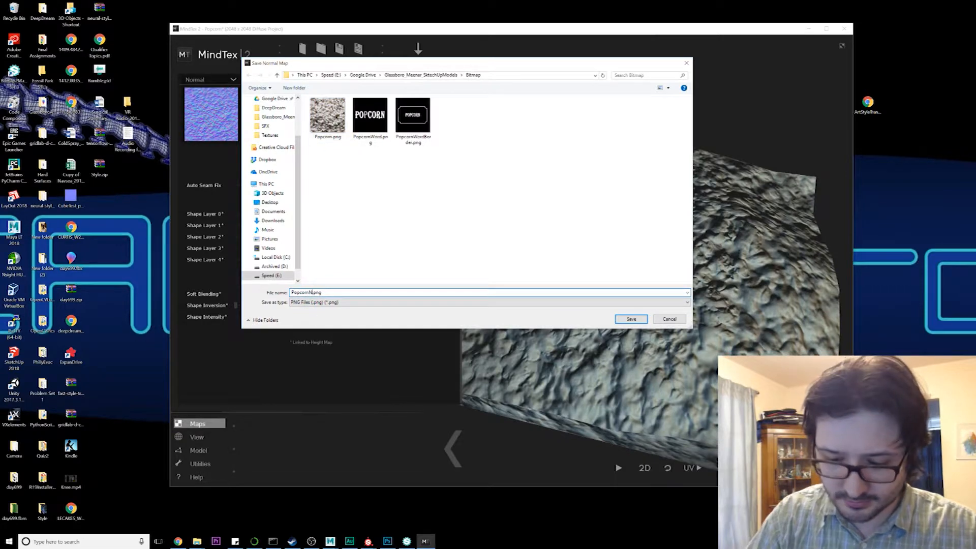
pyautogui.write('ormal')
pyautogui.press('Return')
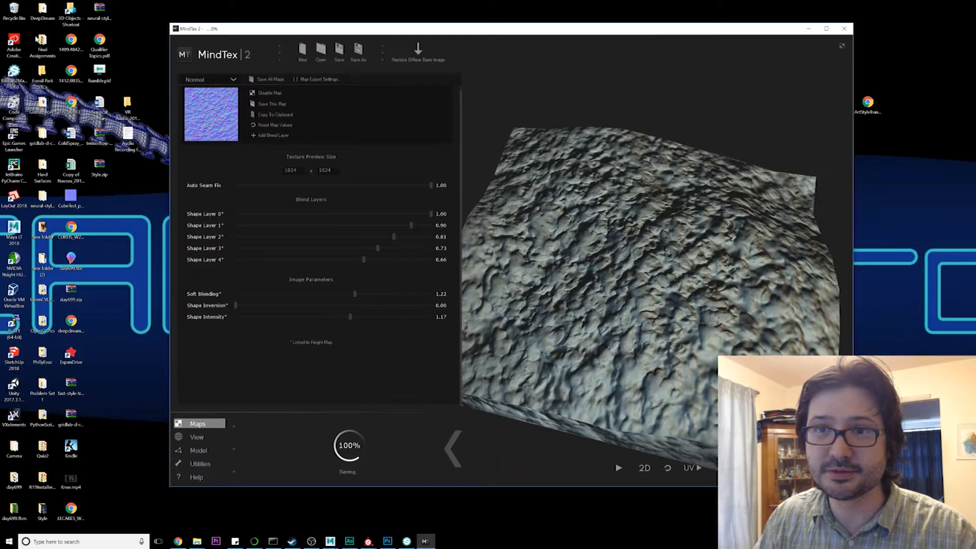
# Step: Save the diffuse map in PNG format to the Bitmap folder, replacing the existing Popcorn.png
pyautogui.click(211, 80)
pyautogui.click(203, 89)
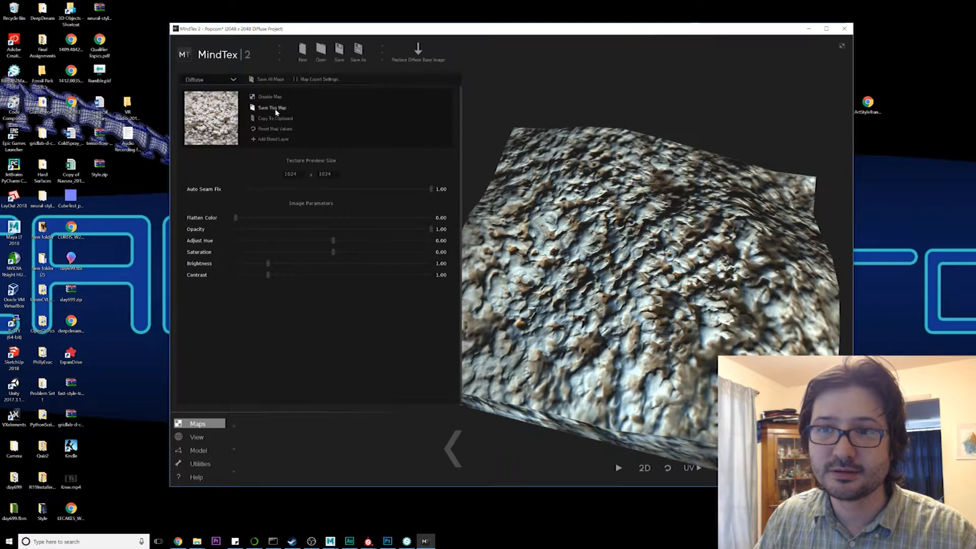
pyautogui.click(272, 108)
pyautogui.click(337, 302)
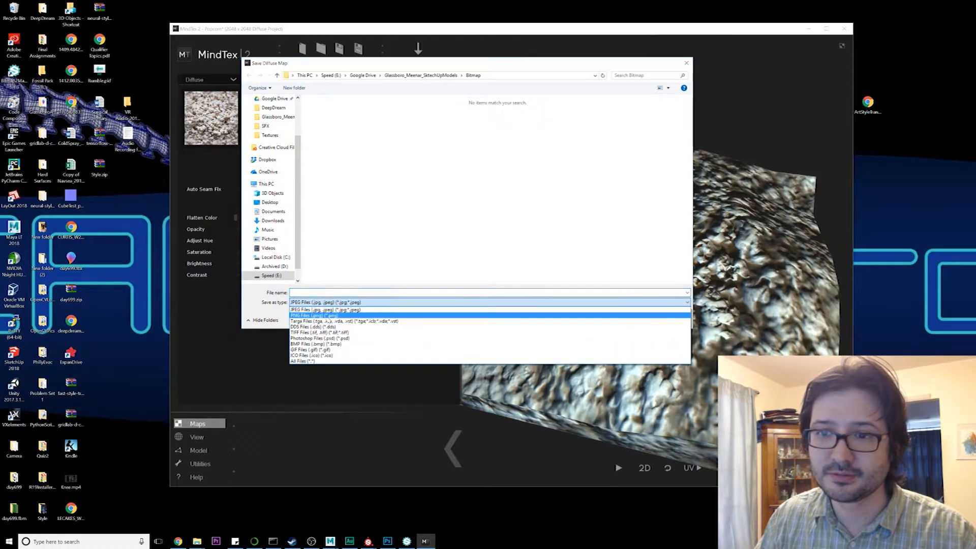
pyautogui.click(326, 311)
pyautogui.doubleClick(328, 116)
pyautogui.click(519, 276)
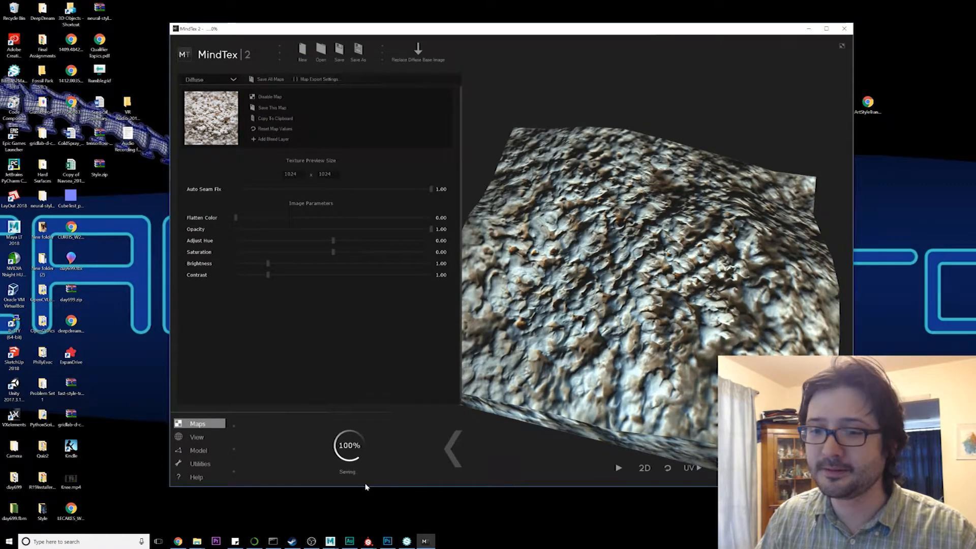
# Step: Switch to the PopcornPopper project in Substance Painter and add Popcorn.png and PopcornNormal.png to a resource import
pyautogui.click(370, 541)
pyautogui.click(330, 507)
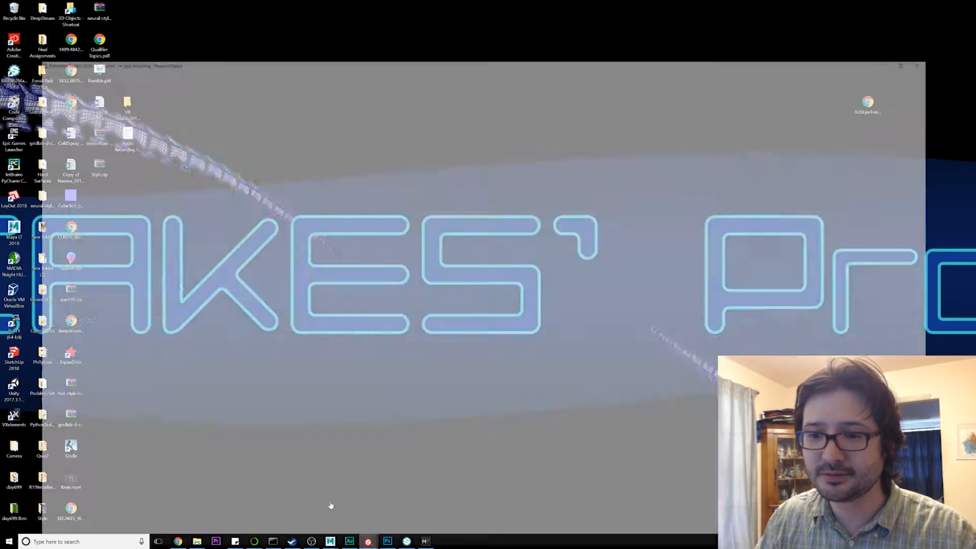
pyautogui.click(9, 15)
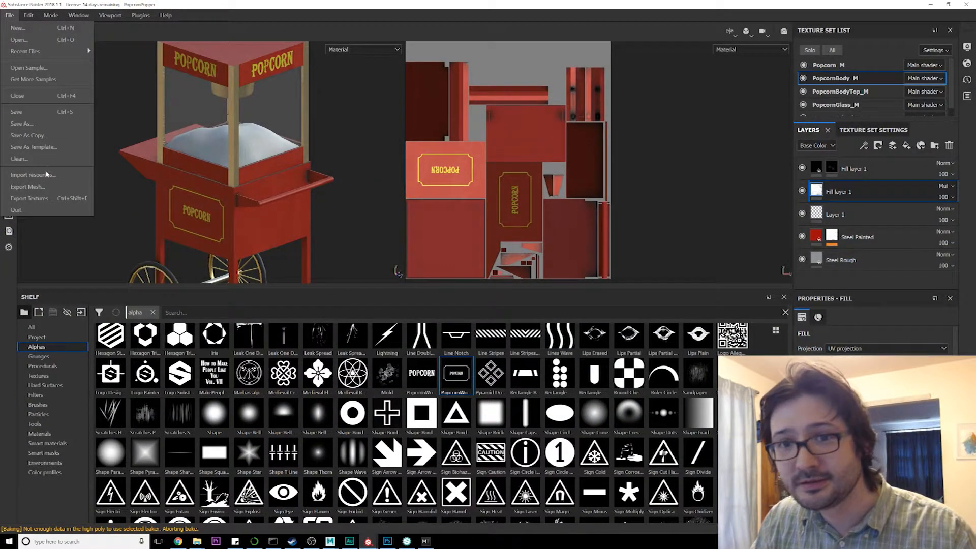
pyautogui.click(46, 174)
pyautogui.click(557, 132)
pyautogui.keyDown('shift'); pyautogui.click(444, 188); pyautogui.keyUp('shift')
pyautogui.click(616, 413)
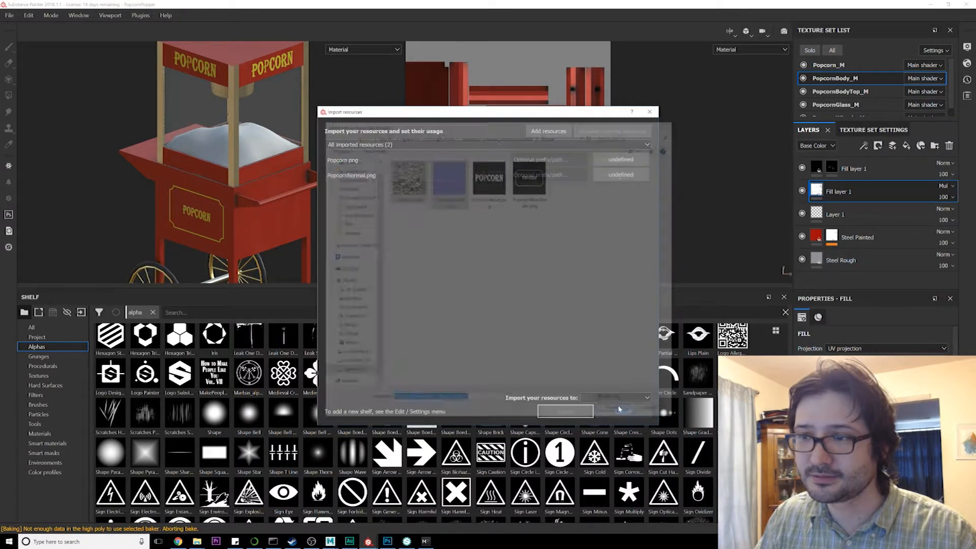
# Step: Set the usage of both images to texture and import them into the shelf
pyautogui.click(618, 160)
pyautogui.click(637, 197)
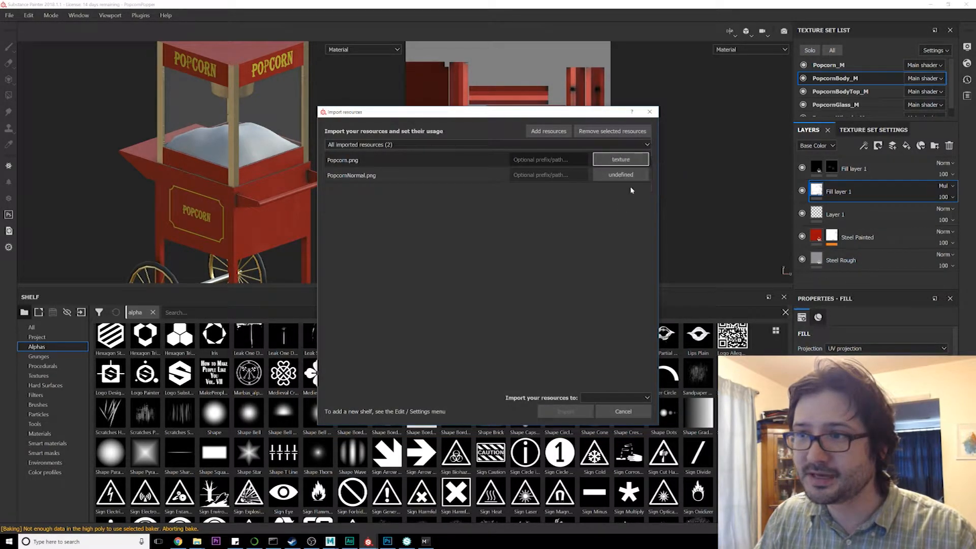
pyautogui.click(630, 175)
pyautogui.click(644, 217)
pyautogui.click(615, 397)
pyautogui.click(602, 407)
pyautogui.click(595, 398)
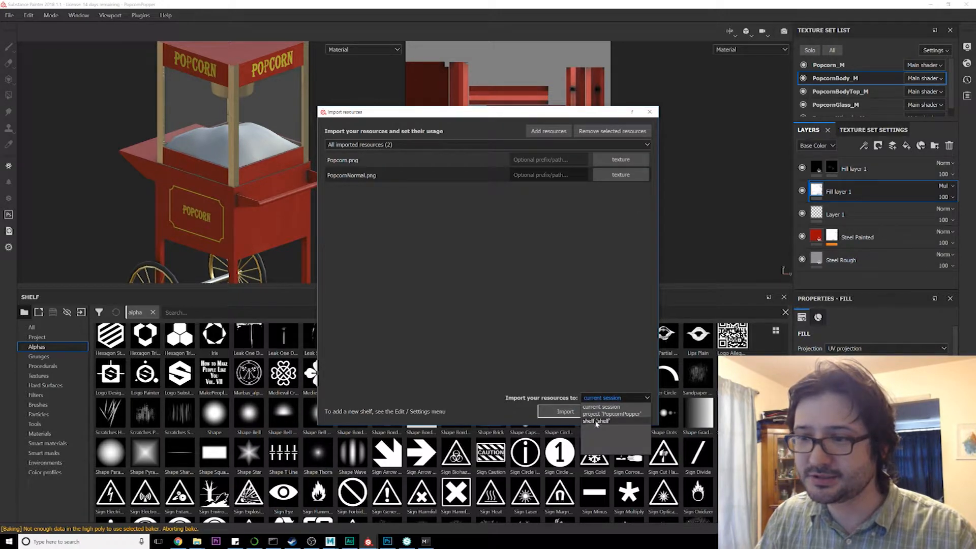
pyautogui.click(597, 421)
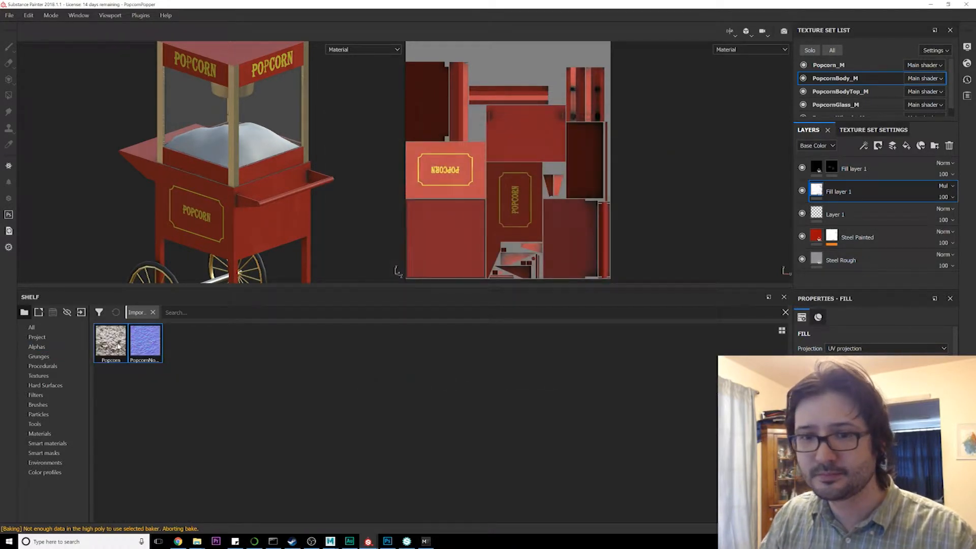
# Step: Make the Popcorn_M texture set active, enlarge the viewports and add a fill layer
pyautogui.scroll(-5, 874, 335)
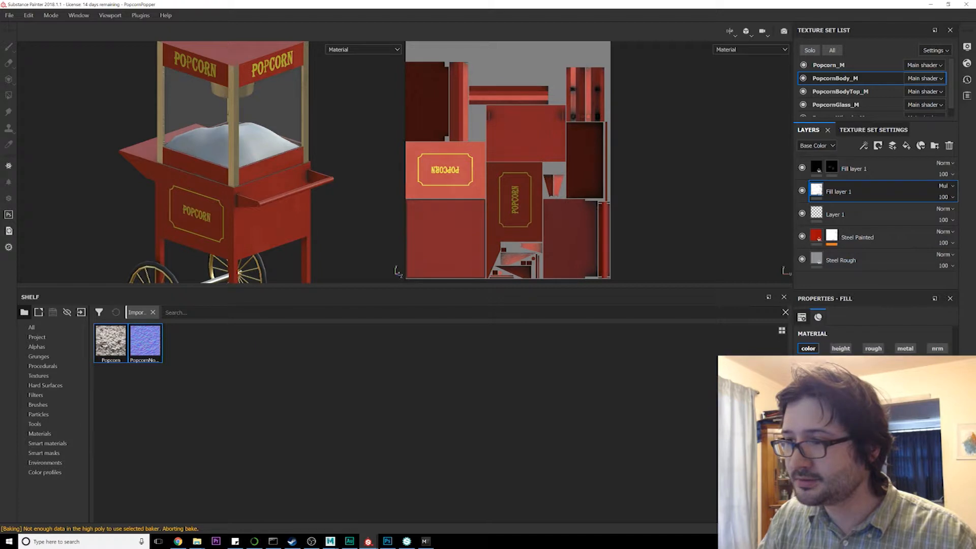
pyautogui.scroll(5, 874, 336)
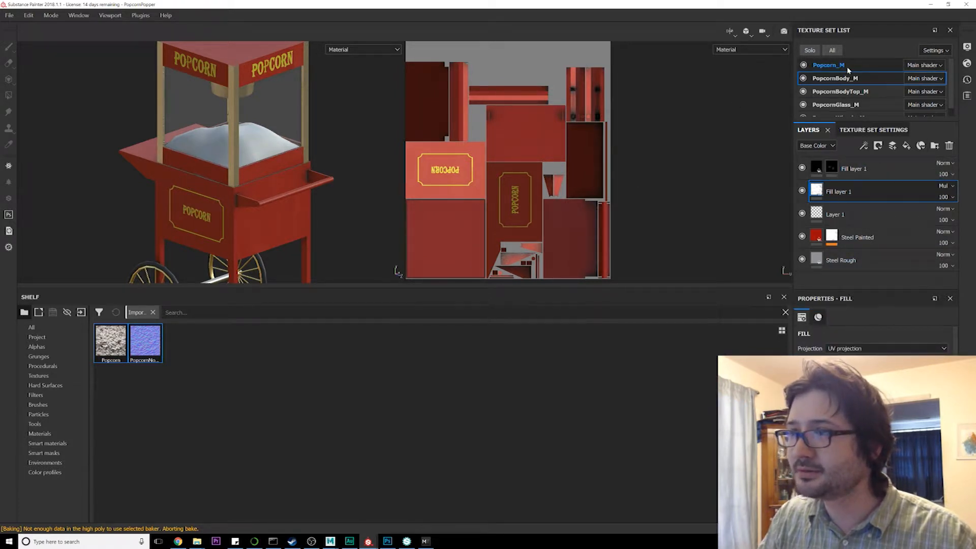
pyautogui.click(829, 65)
pyautogui.moveTo(580, 288); pyautogui.dragTo(603, 360)
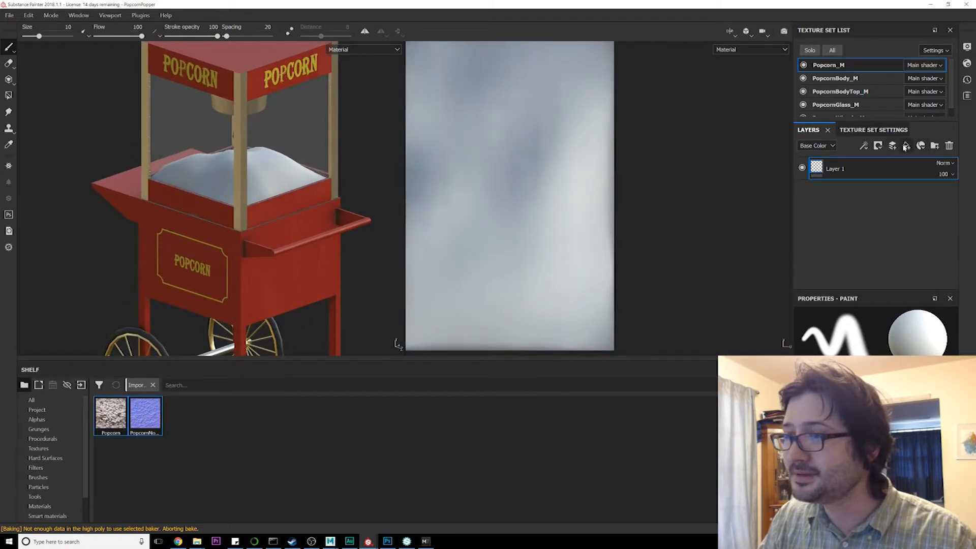
pyautogui.click(907, 146)
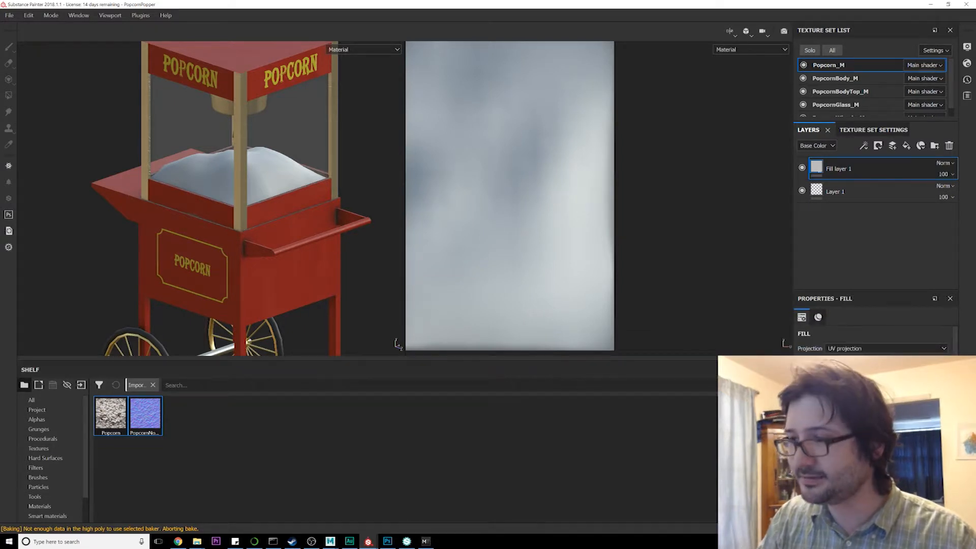
# Step: Apply the Popcorn texture as the base color of the new fill layer in Popcorn_M
pyautogui.scroll(-3, 874, 349)
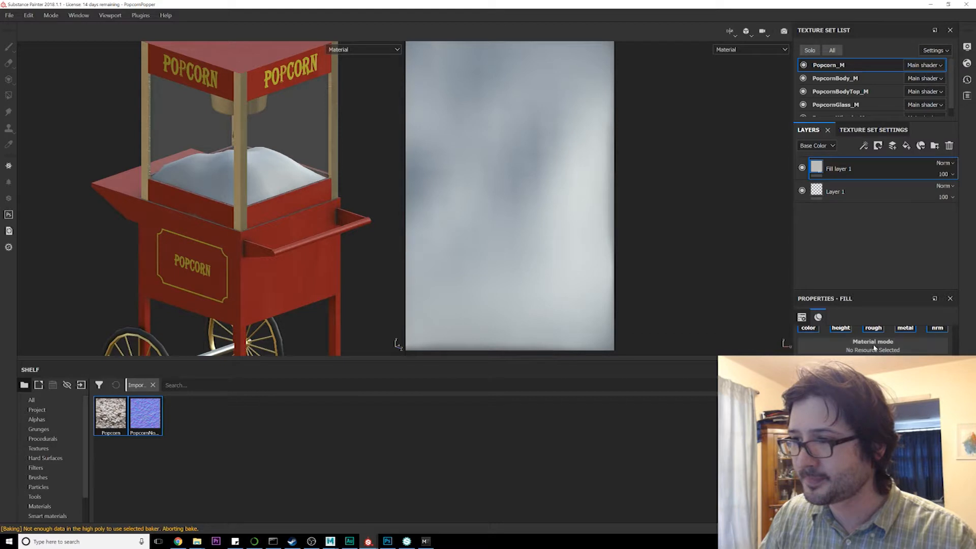
pyautogui.click(873, 349)
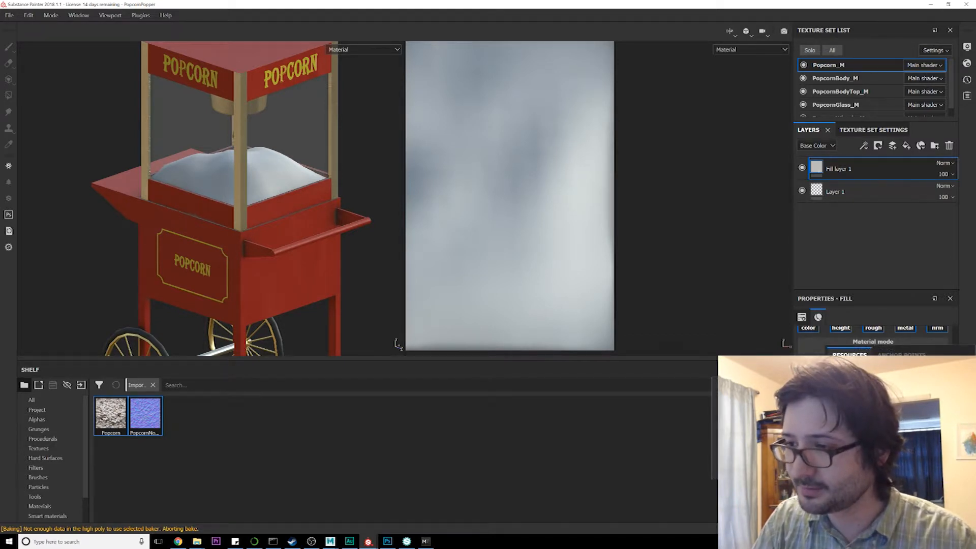
pyautogui.press('Escape')
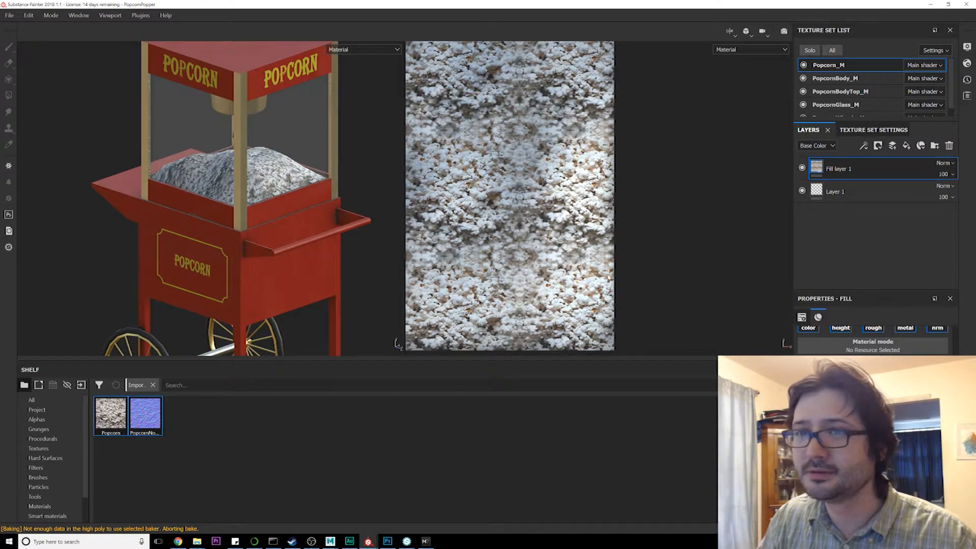
# Step: Try Tri-planar projection on the popcorn fill layer and return it to UV projection
pyautogui.keyDown('alt'); pyautogui.moveTo(356, 167); pyautogui.dragTo(355, 189); pyautogui.keyUp('alt')
pyautogui.scroll(5, 355, 189)
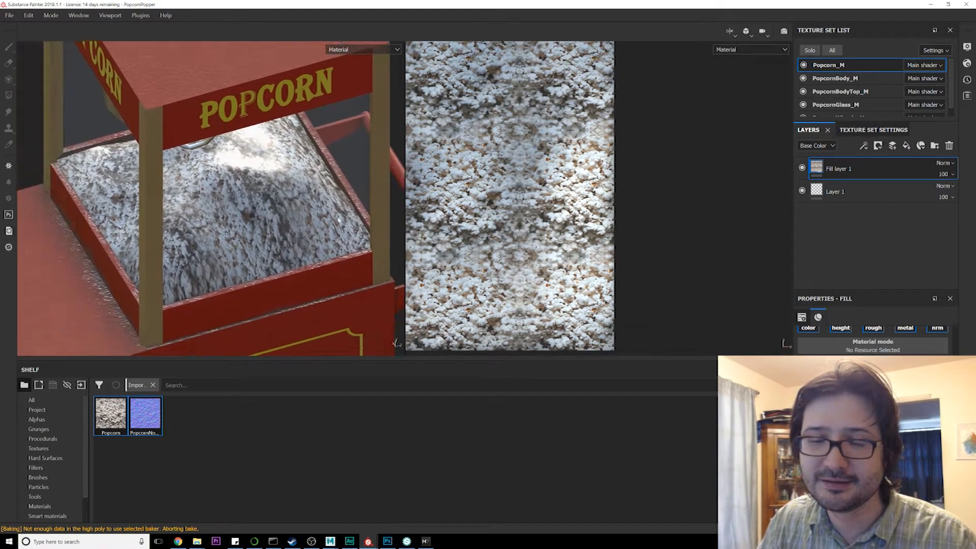
pyautogui.scroll(6, 342, 226)
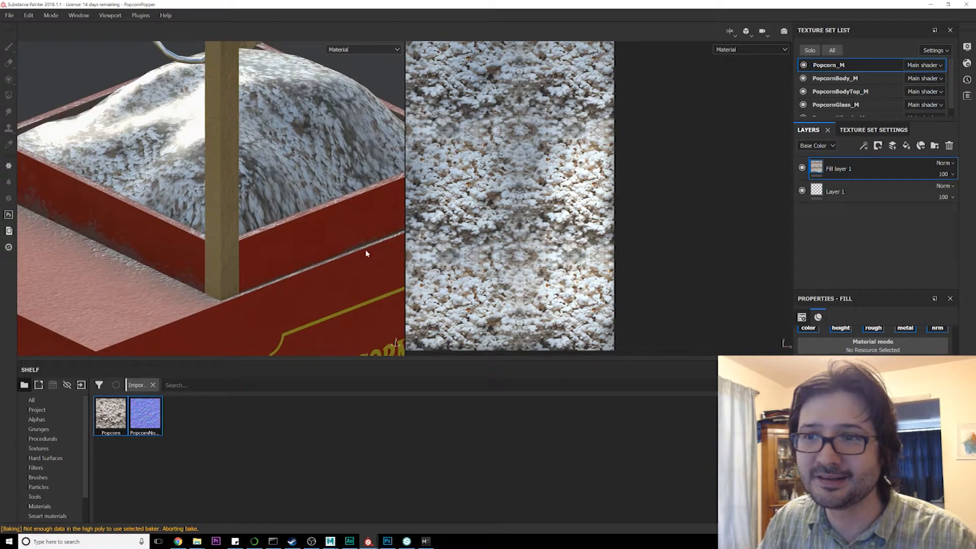
pyautogui.scroll(-3, 873, 342)
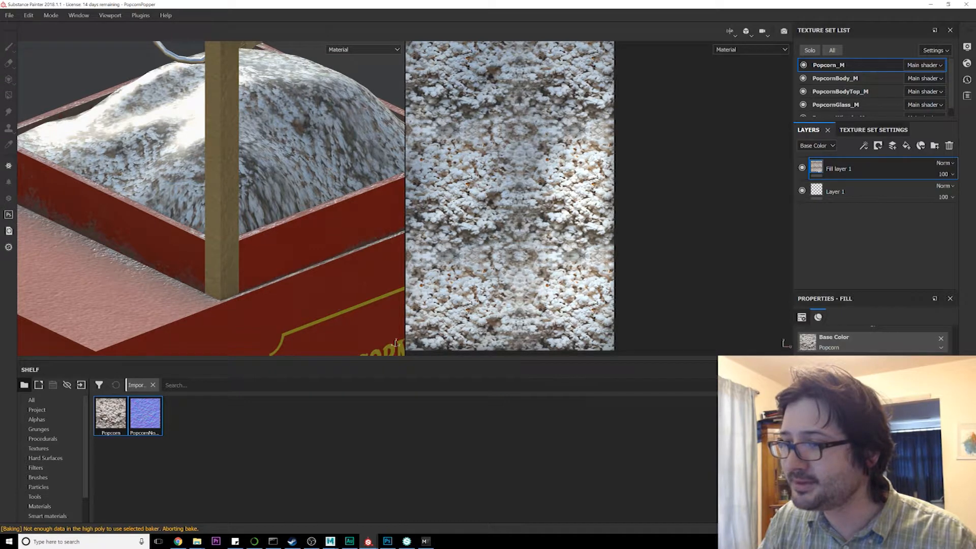
pyautogui.scroll(5, 873, 338)
pyautogui.scroll(-1, 885, 349)
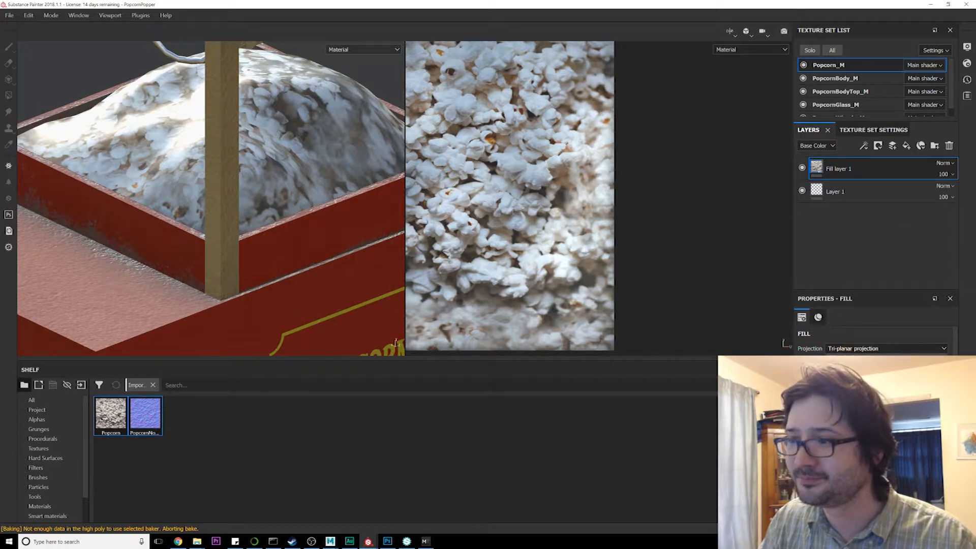
pyautogui.click(850, 357)
# Step: Examine the UV-projected popcorn texture on the mound from several angles
pyautogui.keyDown('alt'); pyautogui.moveTo(305, 168); pyautogui.dragTo(330, 204); pyautogui.keyUp('alt')
pyautogui.keyDown('alt'); pyautogui.moveTo(281, 275); pyautogui.dragTo(281, 337, button='right'); pyautogui.keyUp('alt')
pyautogui.keyDown('alt'); pyautogui.moveTo(281, 337); pyautogui.dragTo(294, 280); pyautogui.keyUp('alt')
pyautogui.keyDown('alt'); pyautogui.moveTo(295, 279); pyautogui.dragTo(305, 305, button='right'); pyautogui.keyUp('alt')
pyautogui.keyDown('alt'); pyautogui.moveTo(305, 305); pyautogui.dragTo(337, 293); pyautogui.keyUp('alt')
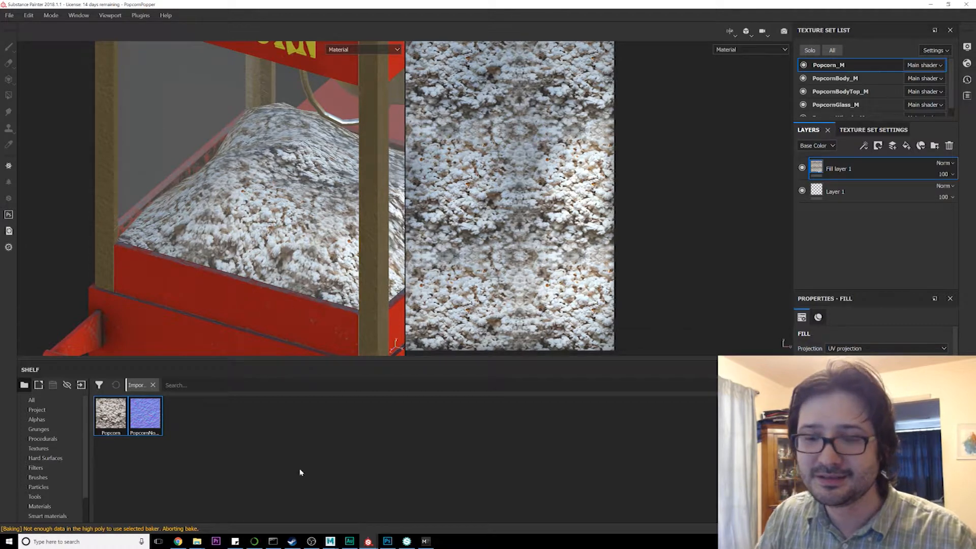
# Step: Switch to the PopcornCart scene in Maya LT and select the popcorn mesh inside the cart
pyautogui.click(330, 541)
pyautogui.click(311, 296)
pyautogui.keyDown('alt'); pyautogui.moveTo(312, 296); pyautogui.dragTo(333, 334); pyautogui.keyUp('alt')
pyautogui.press('f')
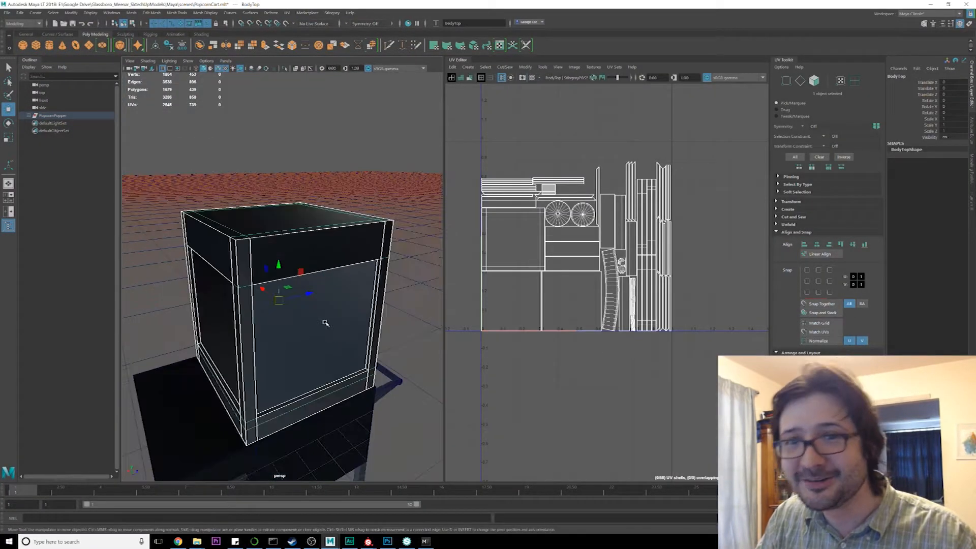
pyautogui.scroll(6, 333, 336)
pyautogui.click(333, 460)
pyautogui.press('f')
# Step: Unfold and lay out the popcorn mesh's UV shell, and save the scene
pyautogui.moveTo(581, 235); pyautogui.dragTo(468, 236, button='right')
pyautogui.click(565, 245)
pyautogui.moveTo(532, 218); pyautogui.dragTo(472, 250, button='right')
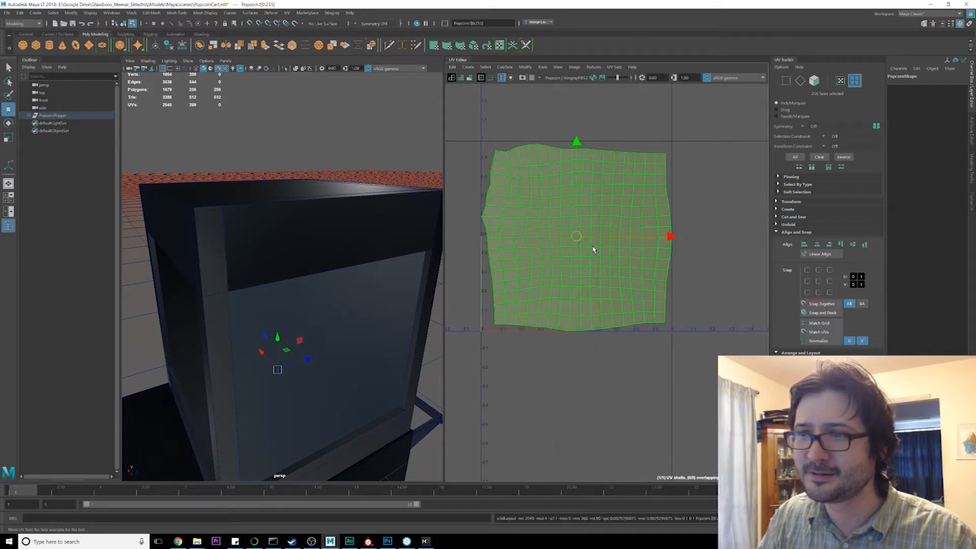
pyautogui.hotkey('ctrl', 's')
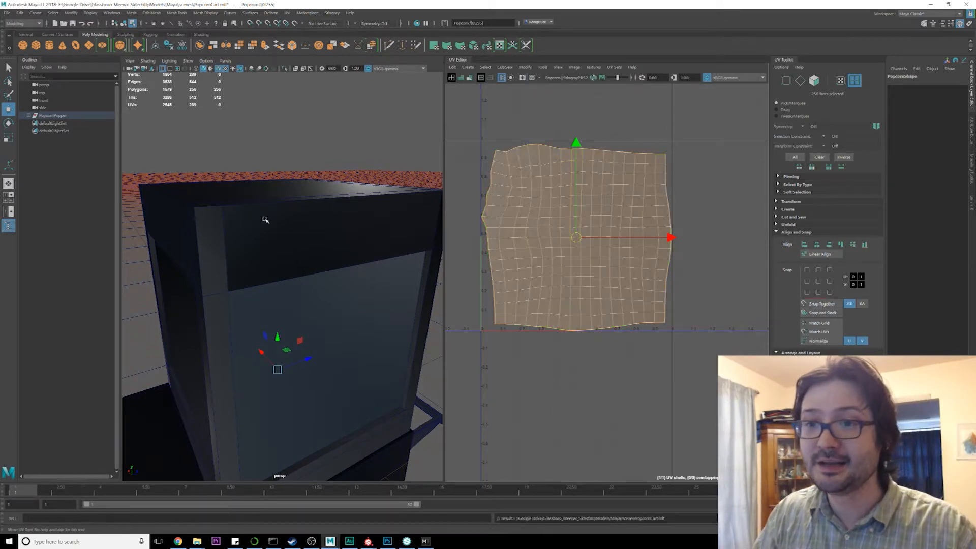
# Step: Export the PopcornPopper group as FBX over the existing PopcornPopper.fbx and switch back to Substance Painter
pyautogui.click(60, 116)
pyautogui.click(7, 12)
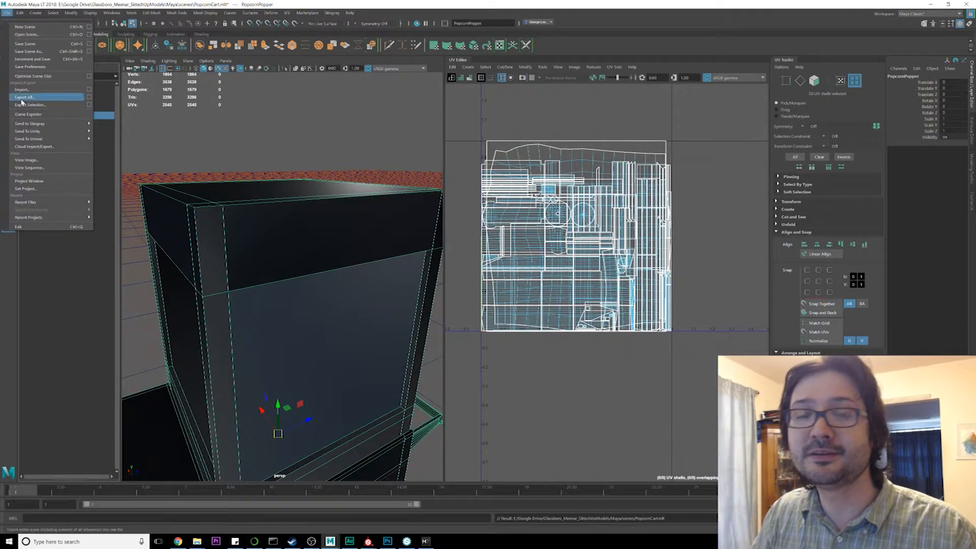
pyautogui.moveTo(48, 140)
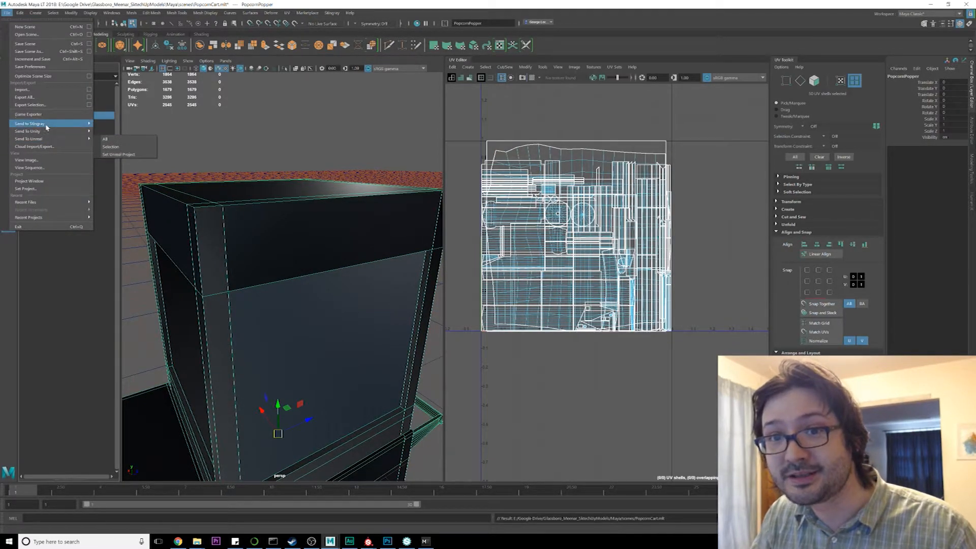
pyautogui.click(43, 105)
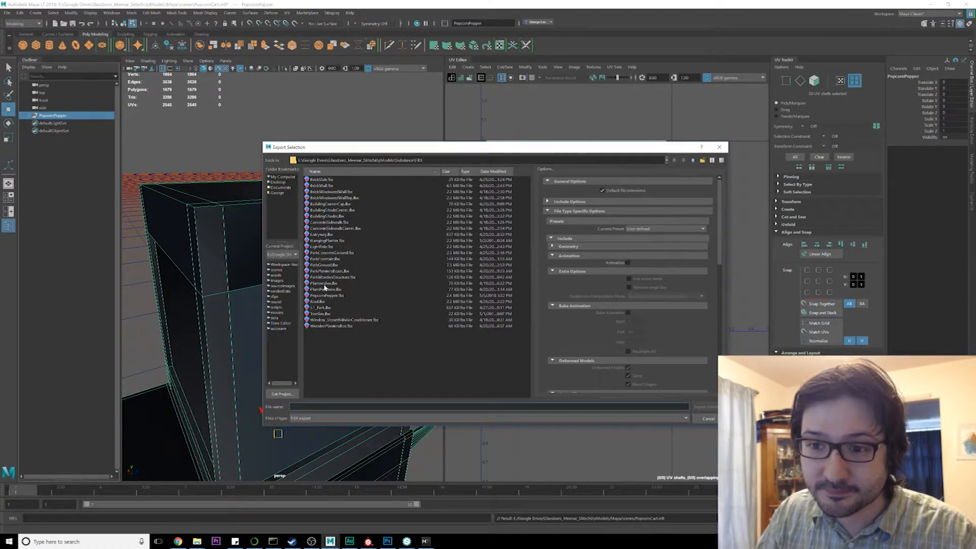
pyautogui.doubleClick(324, 295)
pyautogui.click(477, 297)
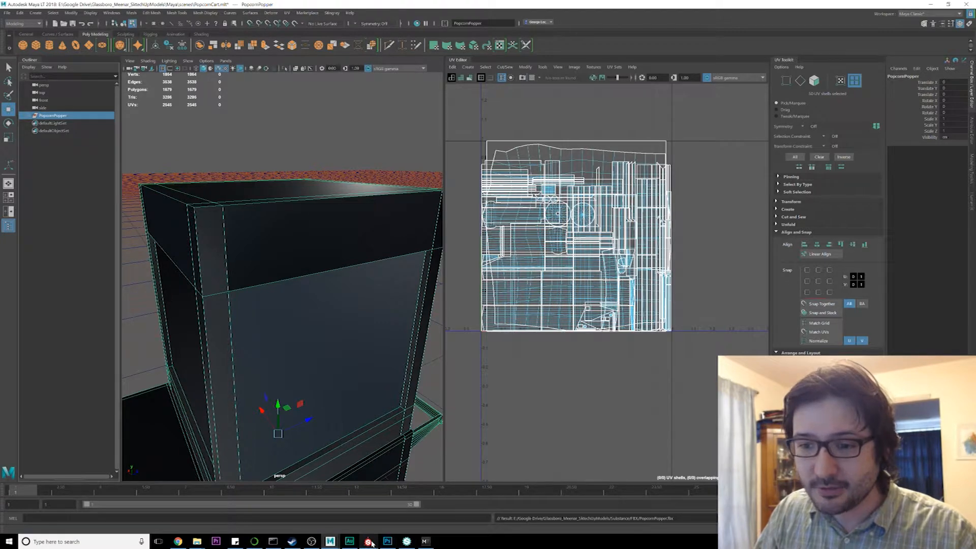
pyautogui.moveTo(371, 543)
pyautogui.click(330, 509)
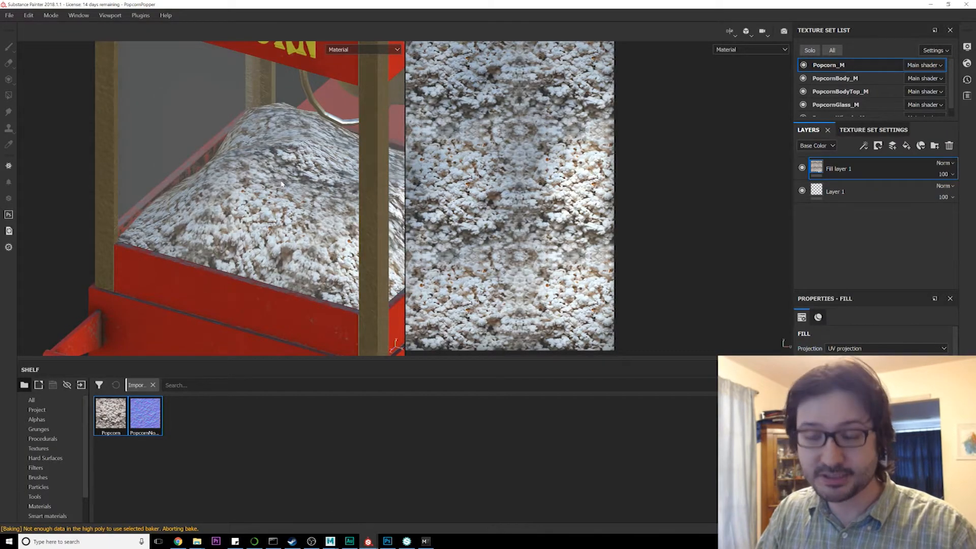
# Step: Reload the project mesh from the re-exported PopcornPopper.fbx, keeping stroke positions preserved and the DirectX normal map format
pyautogui.click(28, 15)
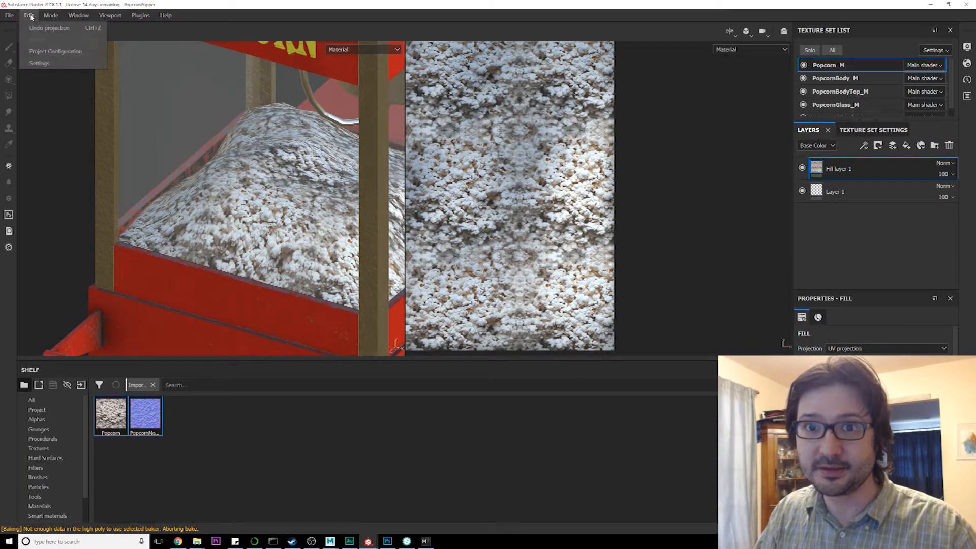
pyautogui.click(35, 50)
pyautogui.click(549, 240)
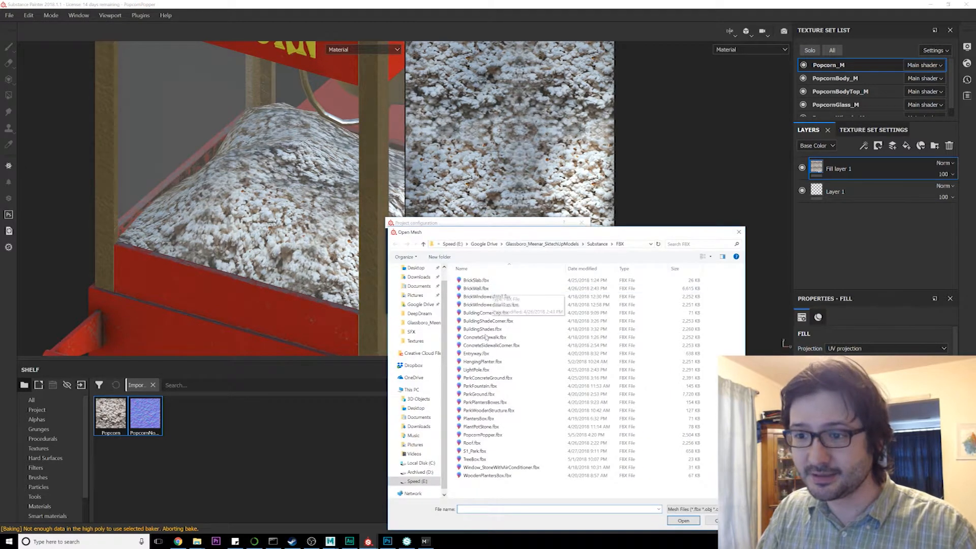
pyautogui.doubleClick(486, 436)
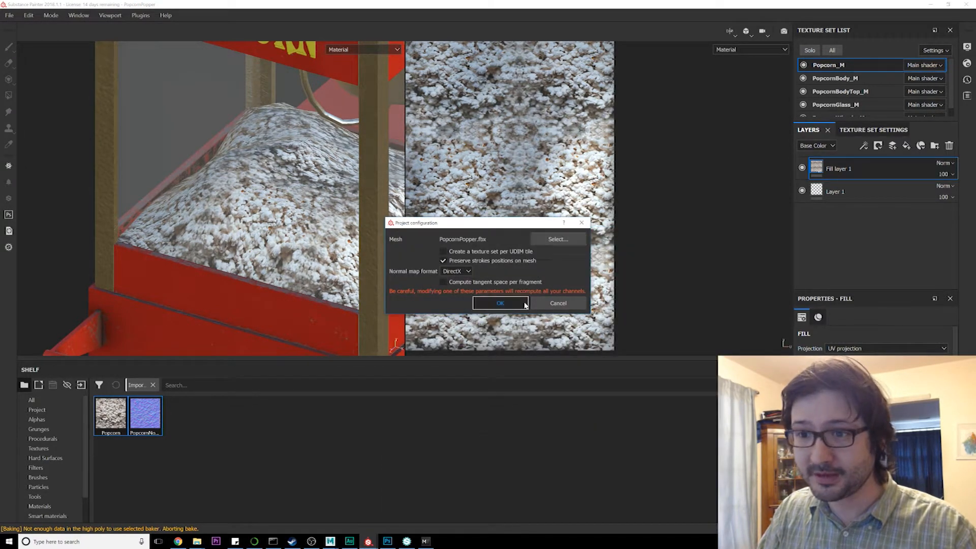
pyautogui.click(524, 304)
# Step: Examine the popcorn texture on the re-imported mound up close, and review Fill layer 1's projection and material properties
pyautogui.keyDown('alt'); pyautogui.moveTo(249, 234); pyautogui.dragTo(257, 270, button='right'); pyautogui.keyUp('alt')
pyautogui.keyDown('alt'); pyautogui.moveTo(178, 244); pyautogui.dragTo(286, 215); pyautogui.keyUp('alt')
pyautogui.keyDown('alt'); pyautogui.moveTo(82, 216); pyautogui.dragTo(223, 220, button='middle'); pyautogui.keyUp('alt')
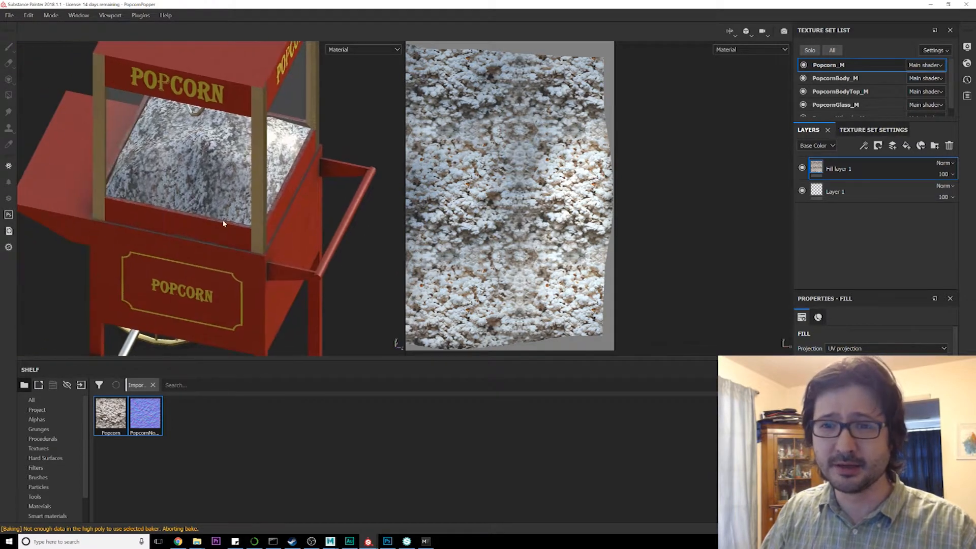
pyautogui.scroll(10, 224, 223)
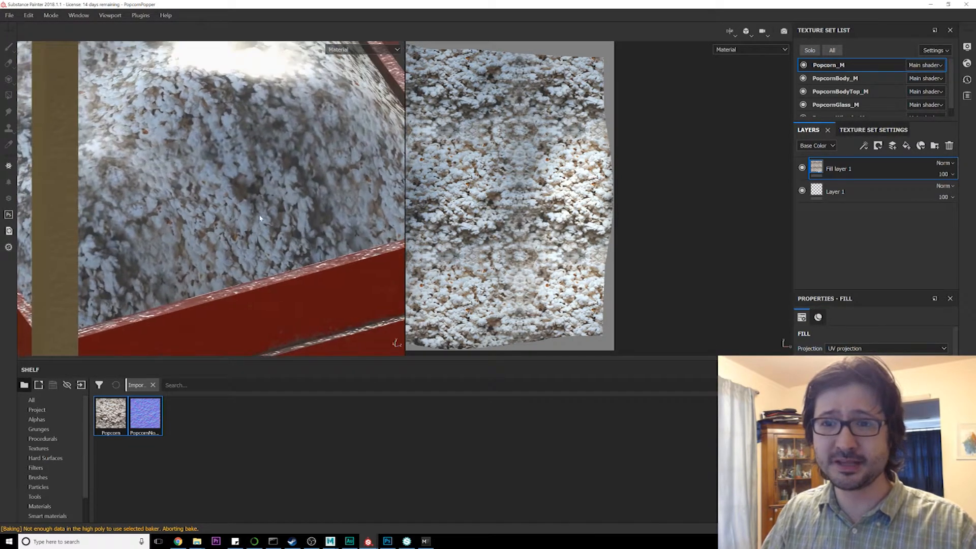
pyautogui.scroll(-6, 259, 219)
pyautogui.keyDown('alt'); pyautogui.moveTo(260, 218); pyautogui.dragTo(356, 300); pyautogui.keyUp('alt')
pyautogui.scroll(-3, 874, 335)
pyautogui.scroll(-3, 874, 338)
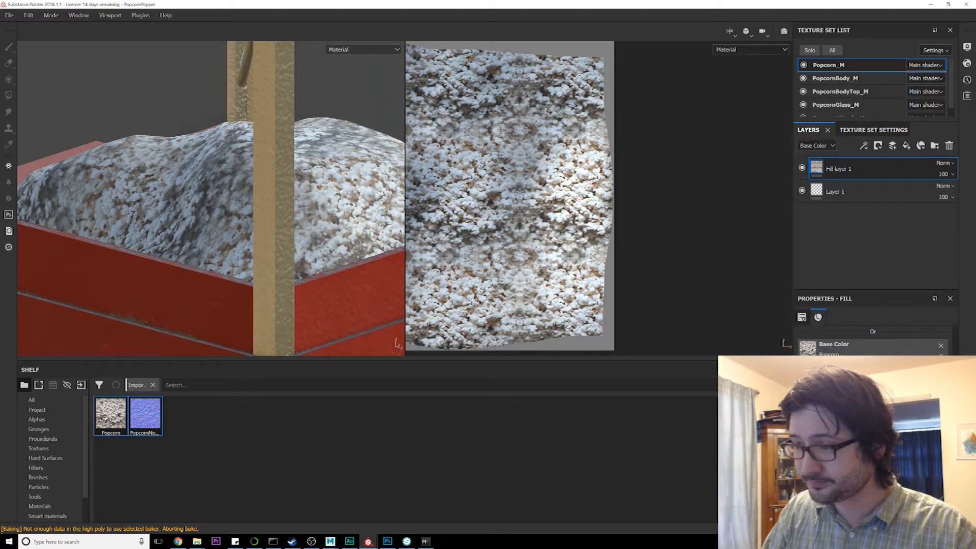
pyautogui.scroll(-1, 874, 338)
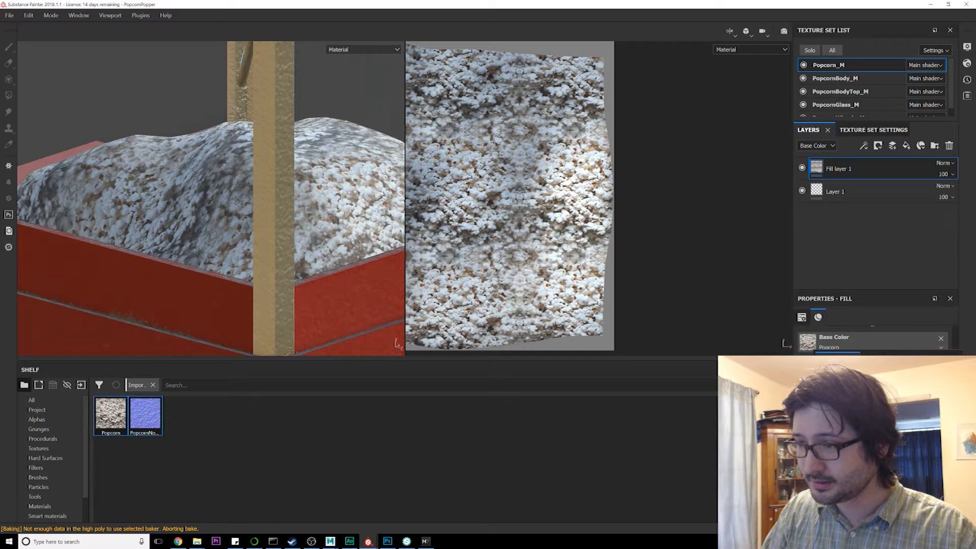
pyautogui.keyDown('alt'); pyautogui.moveTo(285, 203); pyautogui.dragTo(595, 360); pyautogui.keyUp('alt')
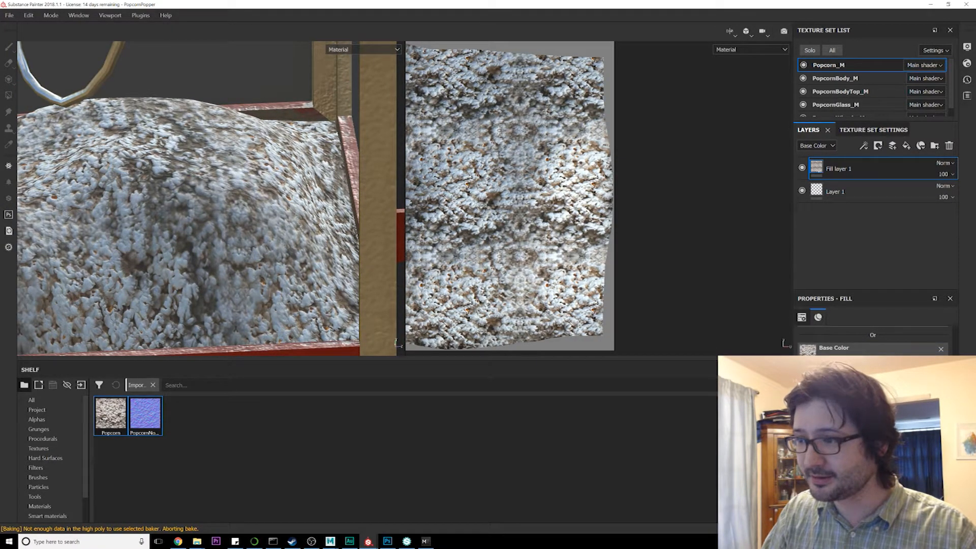
pyautogui.scroll(-2, 873, 331)
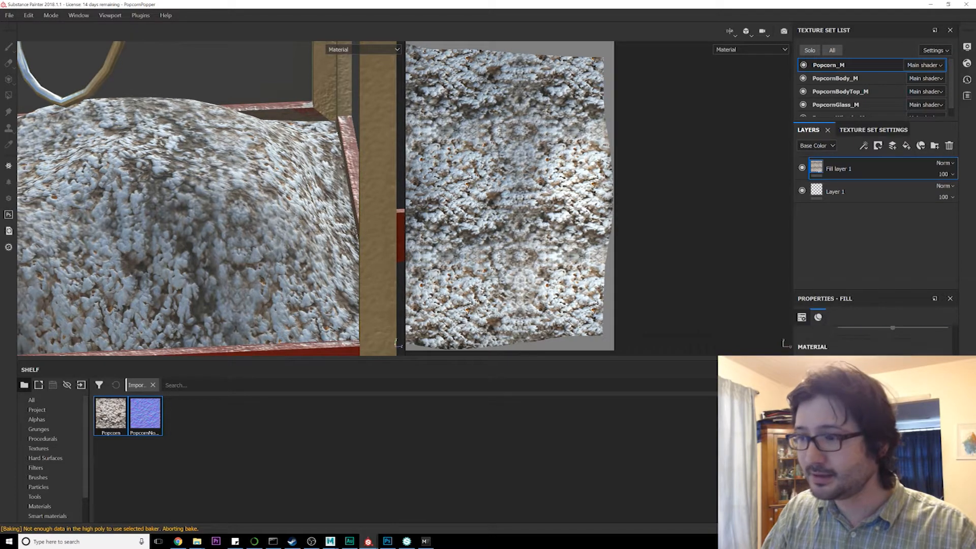
pyautogui.scroll(2, 874, 339)
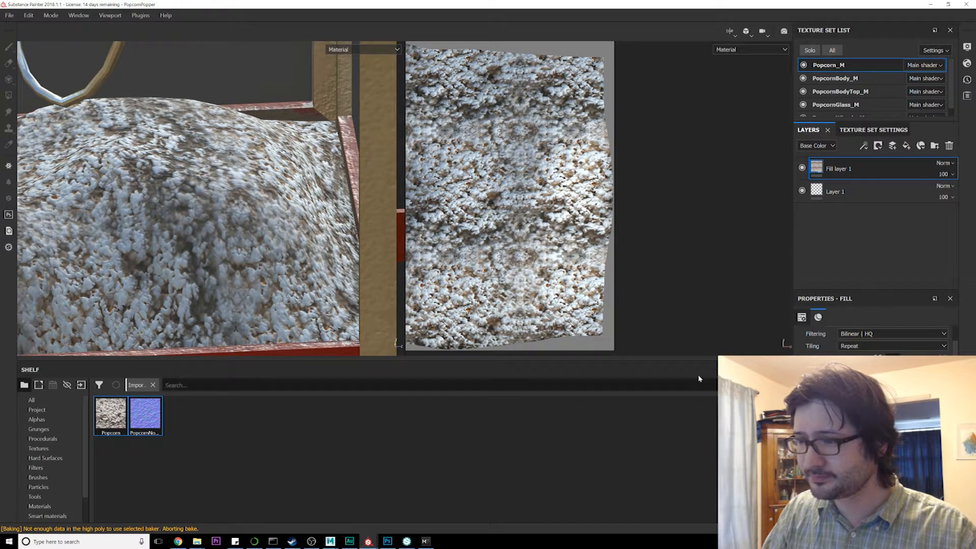
# Step: Examine the whole popcorn cart from several sides, checking the mound, posts and kettle
pyautogui.keyDown('alt'); pyautogui.moveTo(232, 264); pyautogui.dragTo(342, 257, button='middle'); pyautogui.keyUp('alt')
pyautogui.keyDown('alt'); pyautogui.moveTo(342, 258); pyautogui.dragTo(284, 153, button='right'); pyautogui.keyUp('alt')
pyautogui.keyDown('alt'); pyautogui.moveTo(284, 153); pyautogui.dragTo(442, 213); pyautogui.keyUp('alt')
pyautogui.keyDown('alt'); pyautogui.moveTo(341, 304); pyautogui.dragTo(304, 227, button='middle'); pyautogui.keyUp('alt')
pyautogui.keyDown('alt'); pyautogui.moveTo(304, 226); pyautogui.dragTo(270, 202); pyautogui.keyUp('alt')
pyautogui.keyDown('alt'); pyautogui.moveTo(270, 203); pyautogui.dragTo(280, 175, button='right'); pyautogui.keyUp('alt')
pyautogui.keyDown('alt'); pyautogui.moveTo(279, 176); pyautogui.dragTo(312, 190, button='middle'); pyautogui.keyUp('alt')
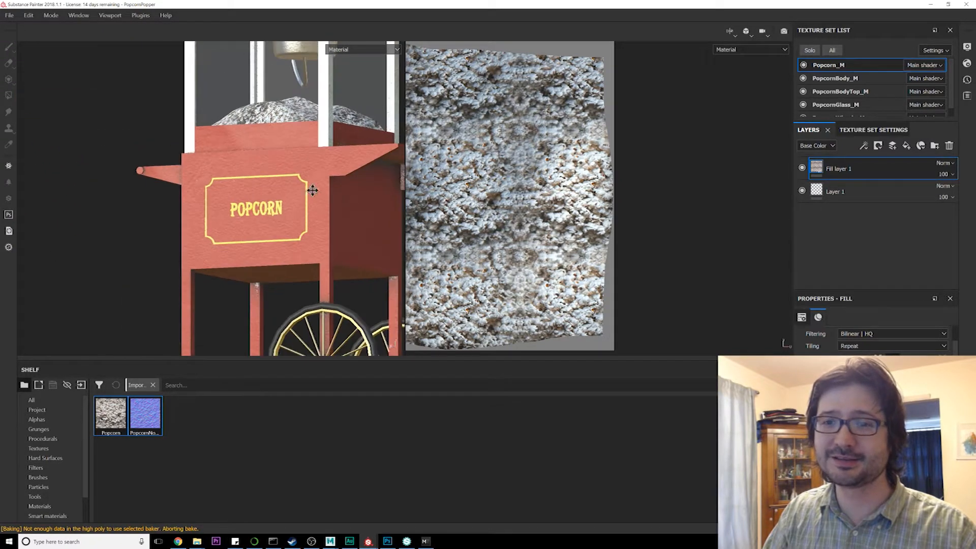
pyautogui.keyDown('alt'); pyautogui.moveTo(312, 190); pyautogui.dragTo(270, 231, button='right'); pyautogui.keyUp('alt')
pyautogui.moveTo(269, 230)
pyautogui.keyDown('alt'); pyautogui.mouseDown()
pyautogui.moveTo(284, 279)
pyautogui.moveTo(262, 233)
pyautogui.mouseUp(); pyautogui.keyUp('alt')
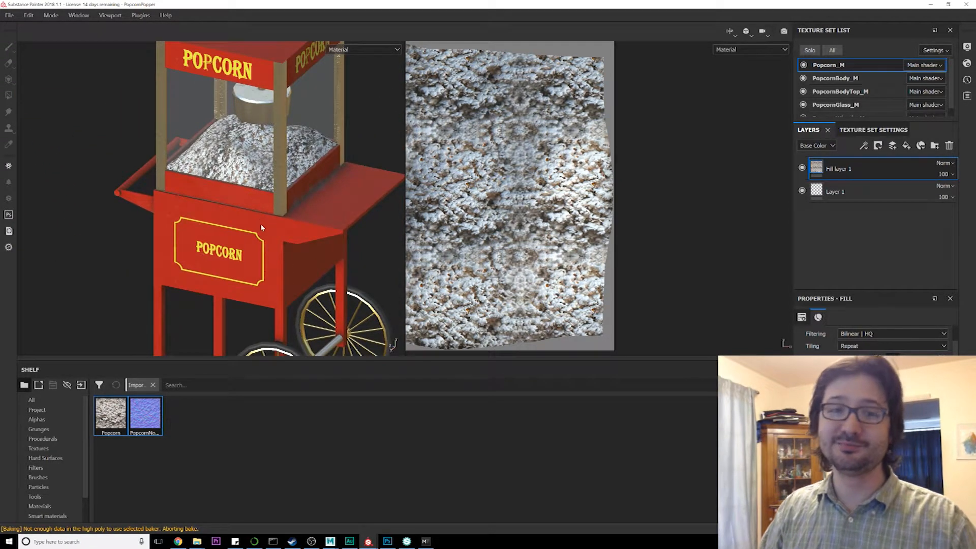
pyautogui.keyDown('alt'); pyautogui.moveTo(258, 189); pyautogui.dragTo(324, 236, button='middle'); pyautogui.keyUp('alt')
pyautogui.keyDown('alt'); pyautogui.moveTo(325, 236); pyautogui.dragTo(305, 207); pyautogui.keyUp('alt')
pyautogui.keyDown('alt'); pyautogui.moveTo(305, 207); pyautogui.dragTo(346, 244, button='right'); pyautogui.keyUp('alt')
pyautogui.keyDown('alt'); pyautogui.moveTo(346, 244); pyautogui.dragTo(313, 248, button='middle'); pyautogui.keyUp('alt')
pyautogui.keyDown('alt'); pyautogui.moveTo(312, 248); pyautogui.dragTo(285, 265); pyautogui.keyUp('alt')
pyautogui.keyDown('alt'); pyautogui.moveTo(285, 265); pyautogui.dragTo(311, 234, button='right'); pyautogui.keyUp('alt')
# Step: Open the PopcornBodyTop_M texture set and compare the kettle and posts with the Aluminium Pure and Aluminium Scratched layers hidden and shown
pyautogui.scroll(-1, 848, 101)
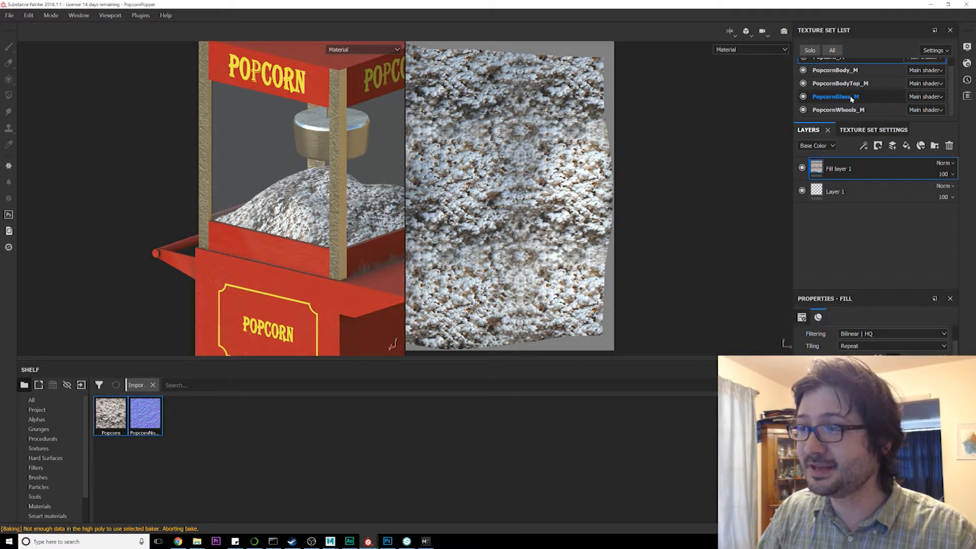
pyautogui.click(856, 85)
pyautogui.keyDown('alt'); pyautogui.moveTo(364, 188); pyautogui.dragTo(304, 147, button='right'); pyautogui.keyUp('alt')
pyautogui.keyDown('alt'); pyautogui.moveTo(303, 147); pyautogui.dragTo(286, 173); pyautogui.keyUp('alt')
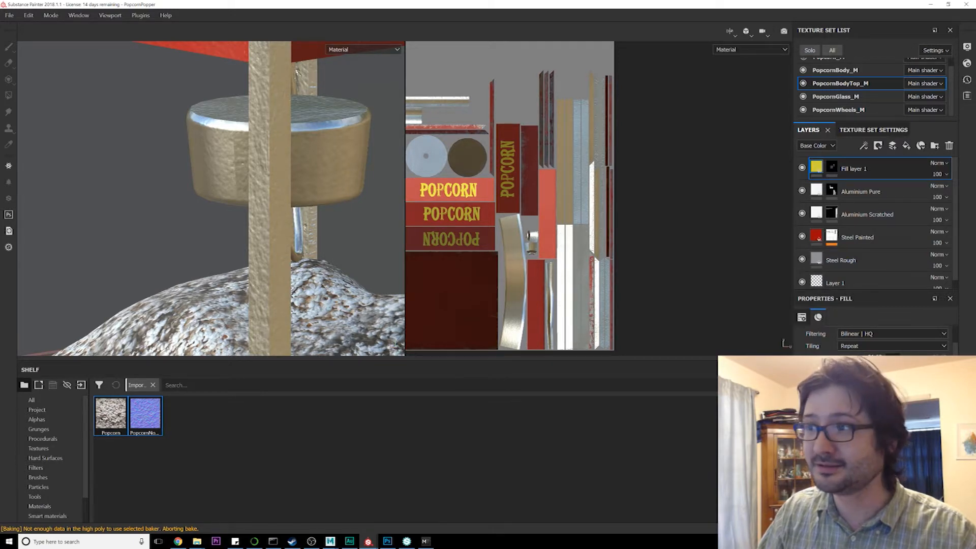
pyautogui.click(819, 189)
pyautogui.click(802, 190)
pyautogui.click(803, 190)
pyautogui.click(802, 215)
pyautogui.click(802, 214)
pyautogui.click(815, 214)
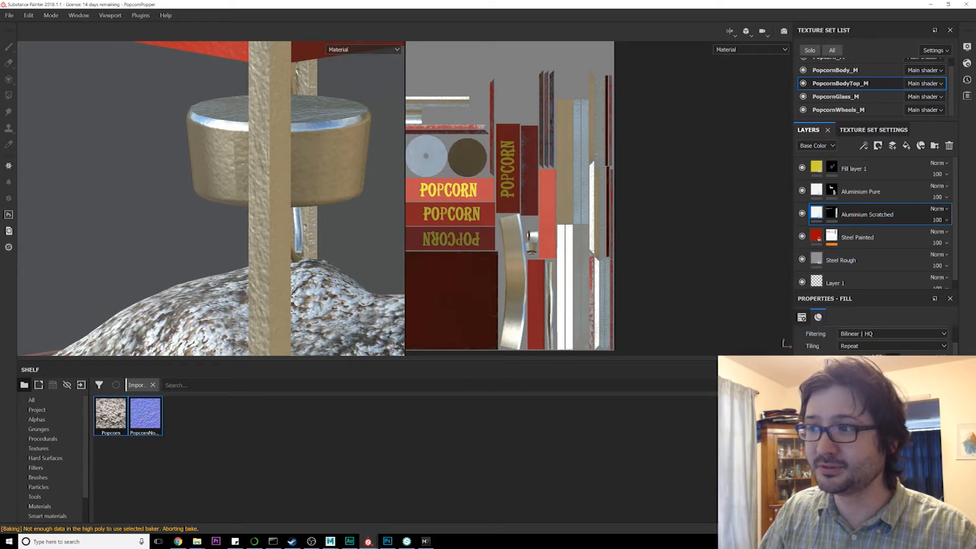
# Step: Set the Aluminium Scratched layer's blend mode to Replace in both the Normal and Height channels
pyautogui.click(815, 146)
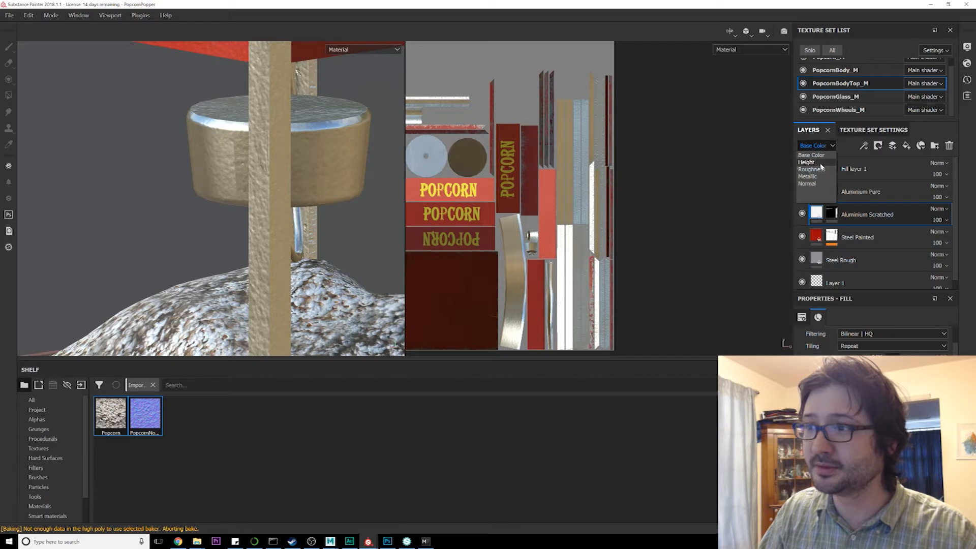
pyautogui.click(815, 191)
pyautogui.click(938, 209)
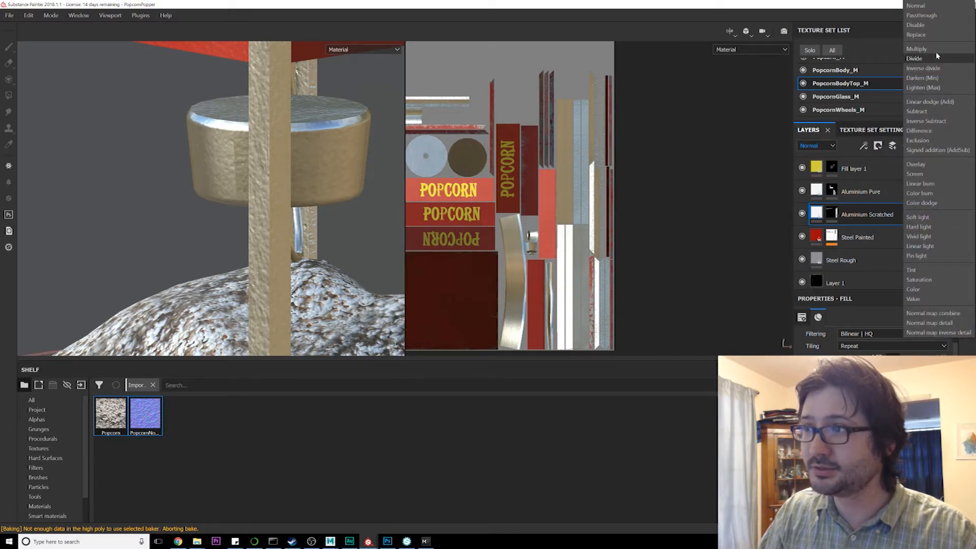
pyautogui.click(936, 34)
pyautogui.click(813, 163)
pyautogui.click(938, 209)
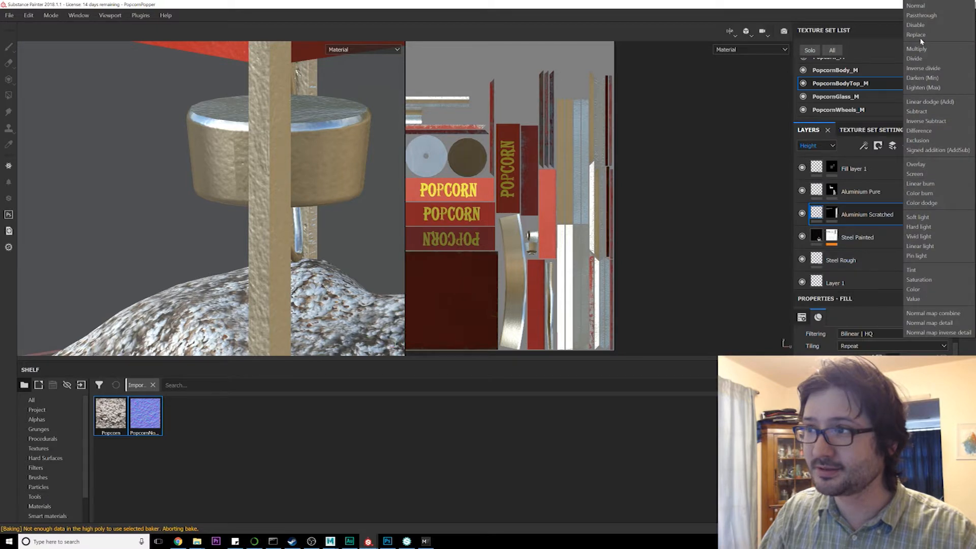
pyautogui.click(920, 35)
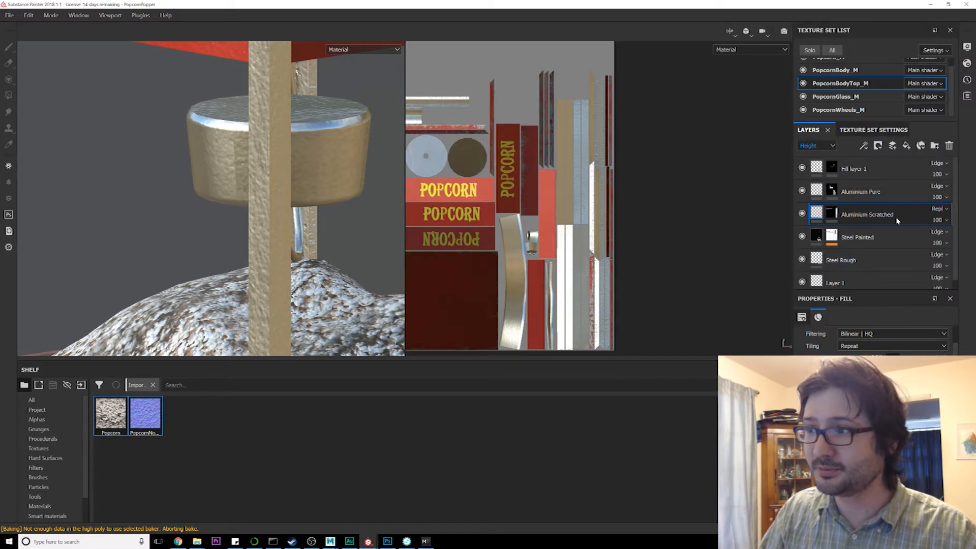
# Step: Enable the height and normal channels in the Aluminium Scratched layer's fill material and check the posts
pyautogui.click(802, 238)
pyautogui.click(802, 238)
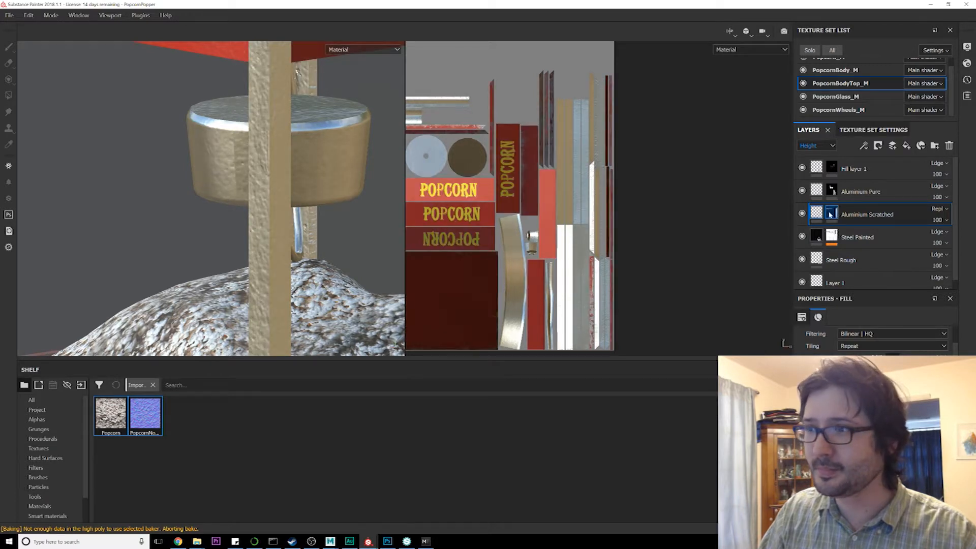
pyautogui.scroll(-2, 864, 345)
pyautogui.click(841, 353)
pyautogui.click(938, 353)
pyautogui.scroll(-3, 224, 185)
pyautogui.keyDown('alt'); pyautogui.moveTo(223, 185); pyautogui.dragTo(274, 220, button='middle'); pyautogui.keyUp('alt')
pyautogui.moveTo(275, 220)
pyautogui.keyDown('alt'); pyautogui.mouseDown()
pyautogui.moveTo(353, 193)
pyautogui.moveTo(299, 220)
pyautogui.moveTo(283, 207)
pyautogui.mouseUp(); pyautogui.keyUp('alt')
pyautogui.keyDown('alt'); pyautogui.moveTo(282, 207); pyautogui.dragTo(308, 188, button='middle'); pyautogui.keyUp('alt')
pyautogui.scroll(-2, 872, 336)
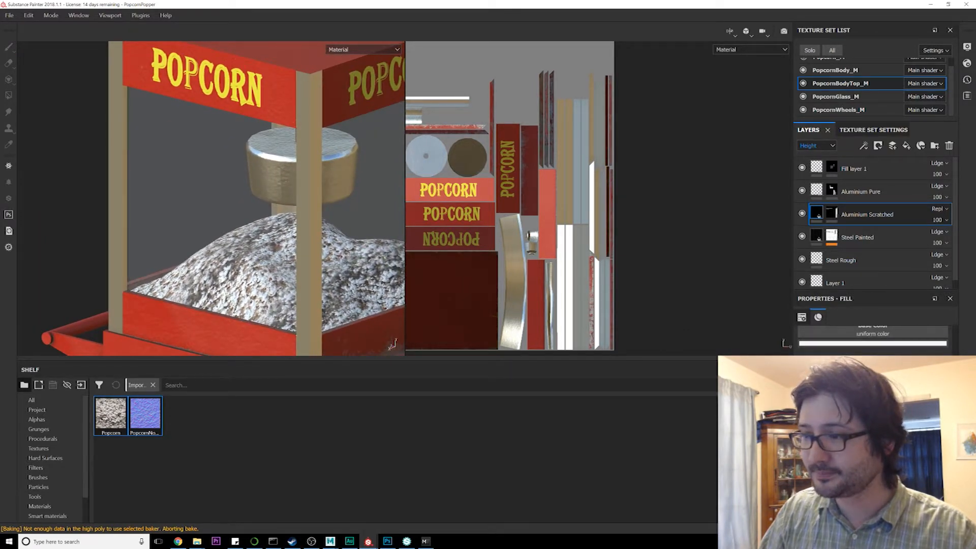
pyautogui.scroll(4, 872, 336)
pyautogui.keyDown('alt'); pyautogui.moveTo(375, 251); pyautogui.dragTo(307, 217); pyautogui.keyUp('alt')
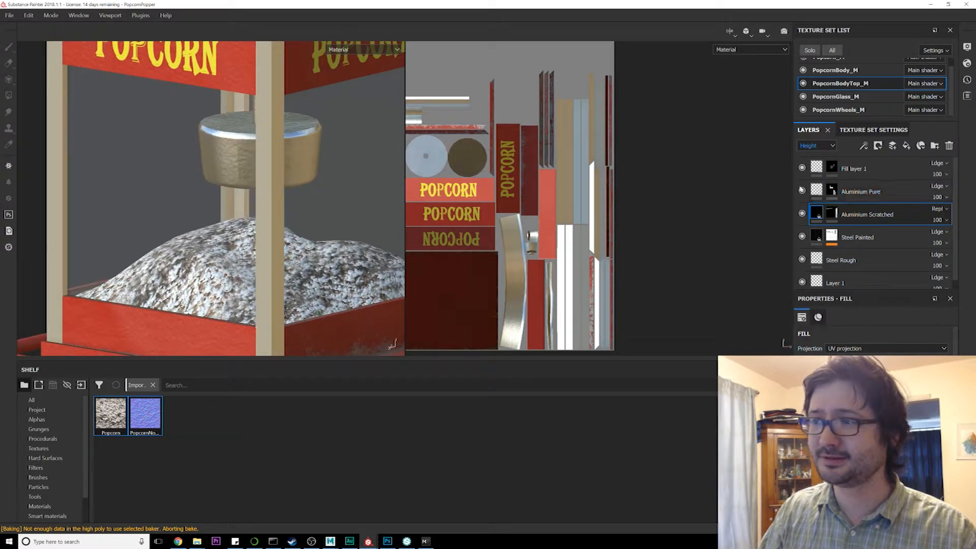
# Step: Set the Aluminium Pure layer's blend mode to Replace in both the Height and Normal channels
pyautogui.click(815, 192)
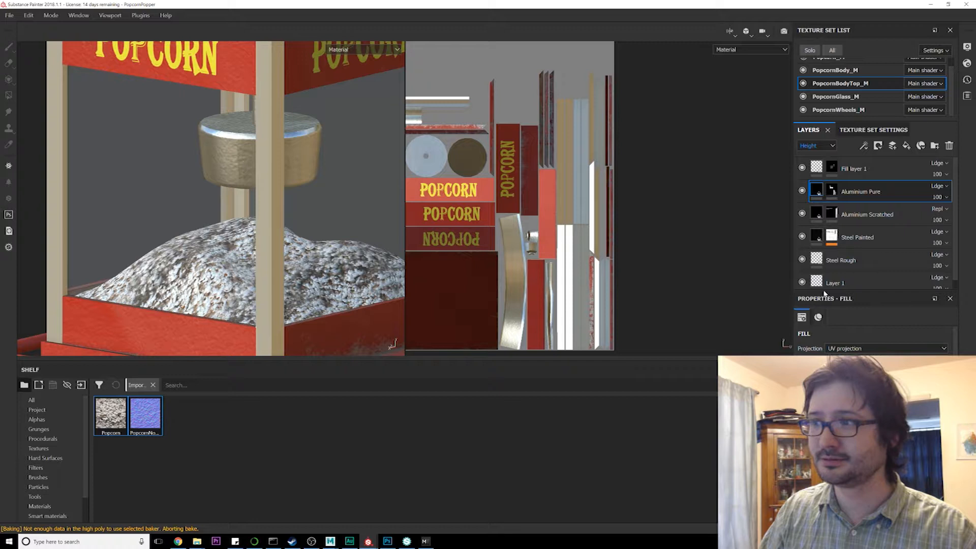
pyautogui.click(802, 191)
pyautogui.click(802, 191)
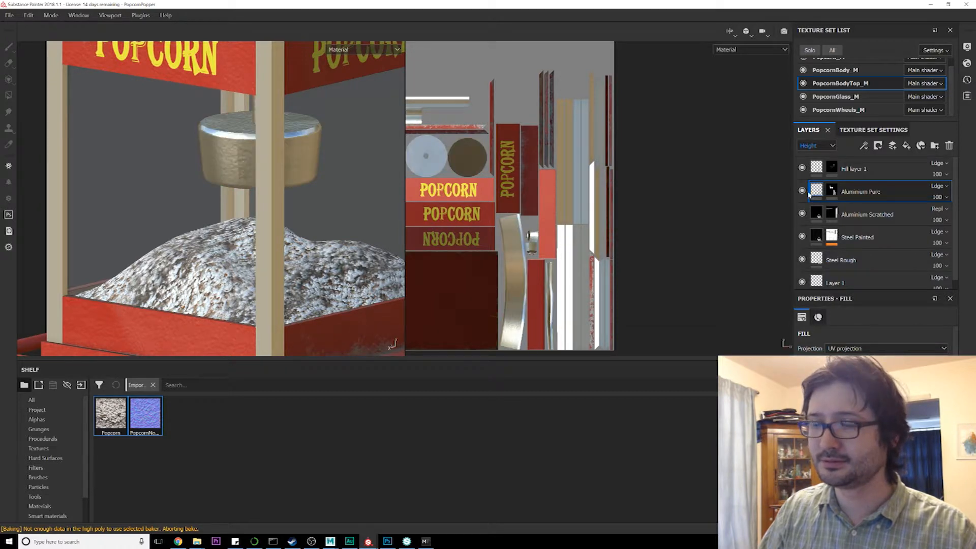
pyautogui.click(938, 186)
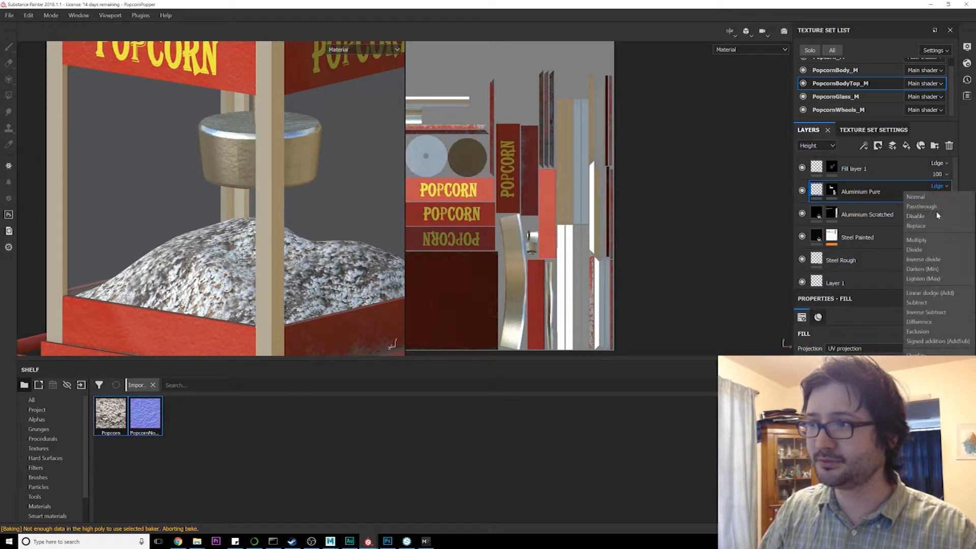
pyautogui.click(928, 225)
pyautogui.click(819, 146)
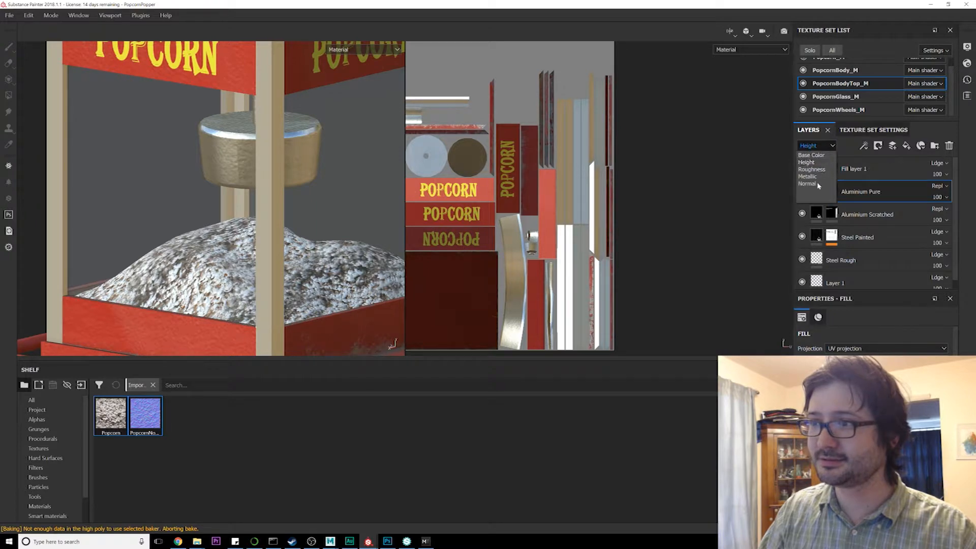
pyautogui.click(818, 184)
pyautogui.click(938, 186)
pyautogui.click(928, 226)
pyautogui.keyDown('alt'); pyautogui.moveTo(386, 213); pyautogui.dragTo(660, 227); pyautogui.keyUp('alt')
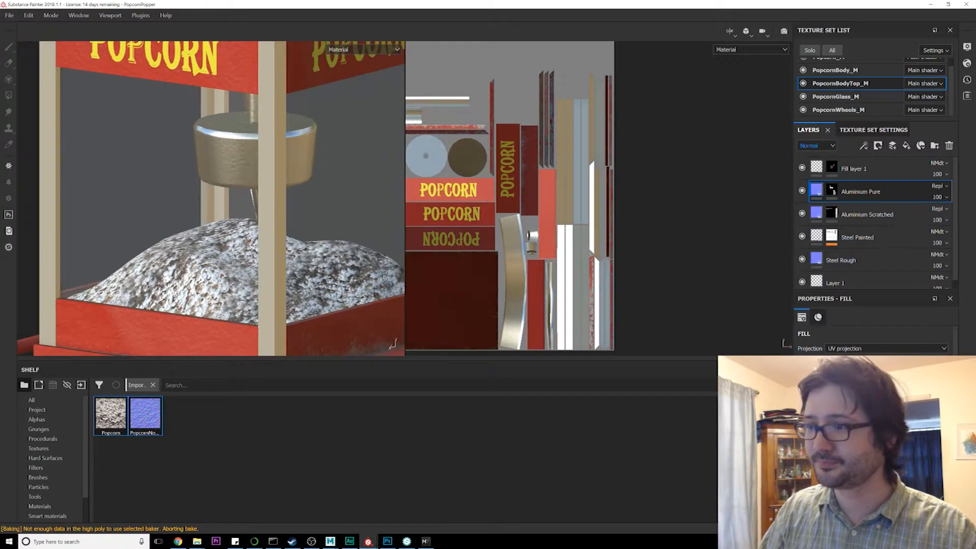
# Step: Inspect the cart's metal parts after the blend changes, then look closely at the popcorn mound
pyautogui.keyDown('alt'); pyautogui.moveTo(338, 253); pyautogui.dragTo(303, 231); pyautogui.keyUp('alt')
pyautogui.keyDown('alt'); pyautogui.moveTo(303, 231); pyautogui.dragTo(281, 122, button='right'); pyautogui.keyUp('alt')
pyautogui.keyDown('alt'); pyautogui.moveTo(282, 122); pyautogui.dragTo(350, 209); pyautogui.keyUp('alt')
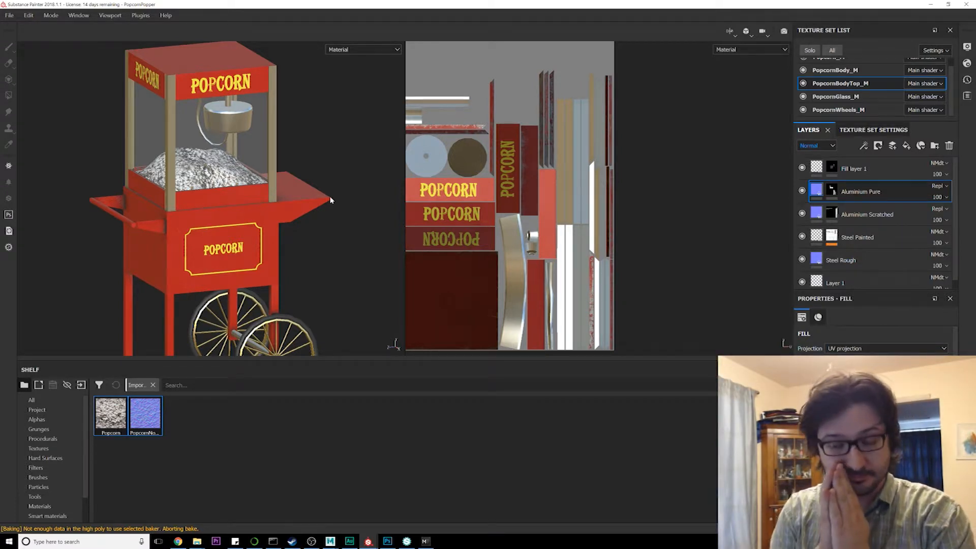
pyautogui.keyDown('alt'); pyautogui.moveTo(293, 227); pyautogui.dragTo(313, 295); pyautogui.keyUp('alt')
pyautogui.keyDown('alt'); pyautogui.moveTo(299, 279); pyautogui.dragTo(312, 282, button='middle'); pyautogui.keyUp('alt')
pyautogui.keyDown('alt'); pyautogui.moveTo(311, 282); pyautogui.dragTo(295, 257); pyautogui.keyUp('alt')
pyautogui.keyDown('alt'); pyautogui.moveTo(295, 257); pyautogui.dragTo(281, 234, button='right'); pyautogui.keyUp('alt')
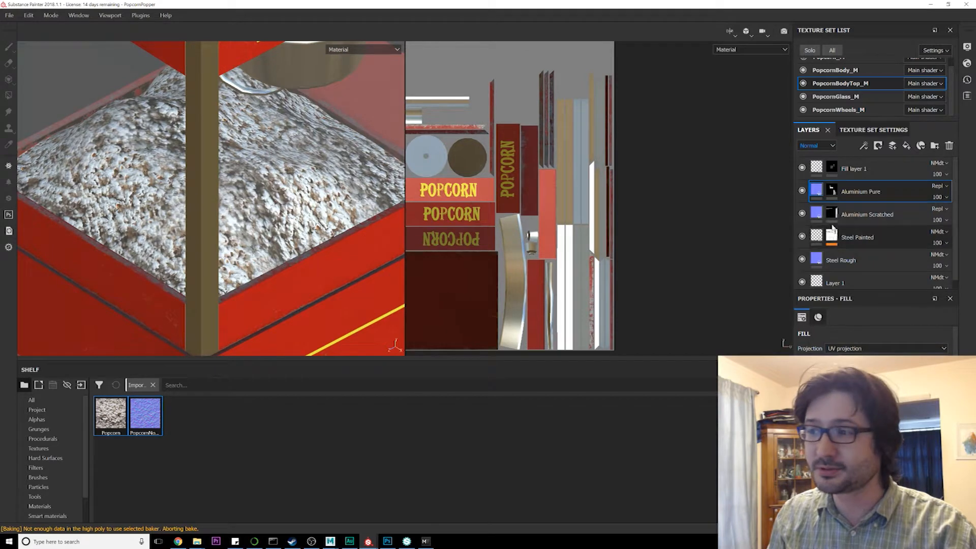
# Step: Open the Popcorn_M texture set, select Fill layer 1 and set its UV scale to 3
pyautogui.click(835, 70)
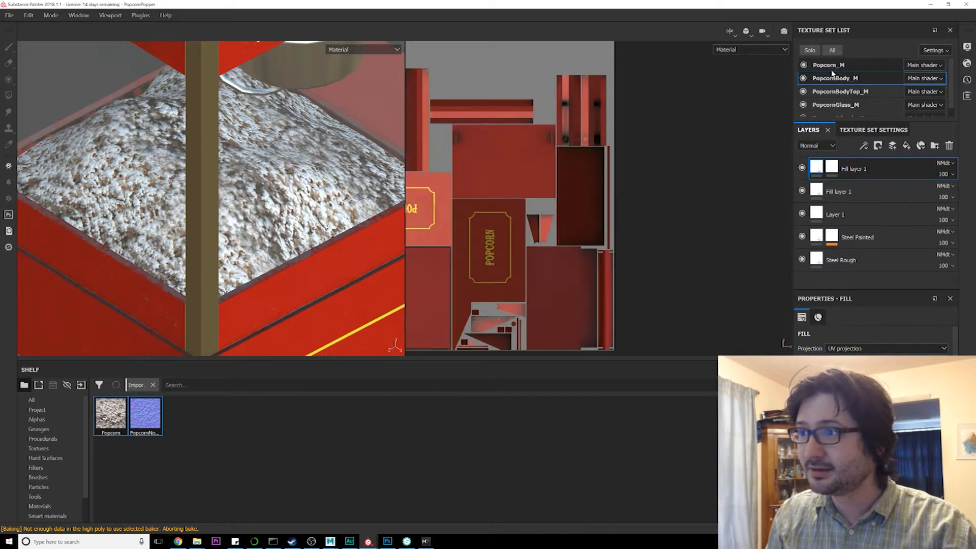
pyautogui.click(819, 195)
pyautogui.click(809, 170)
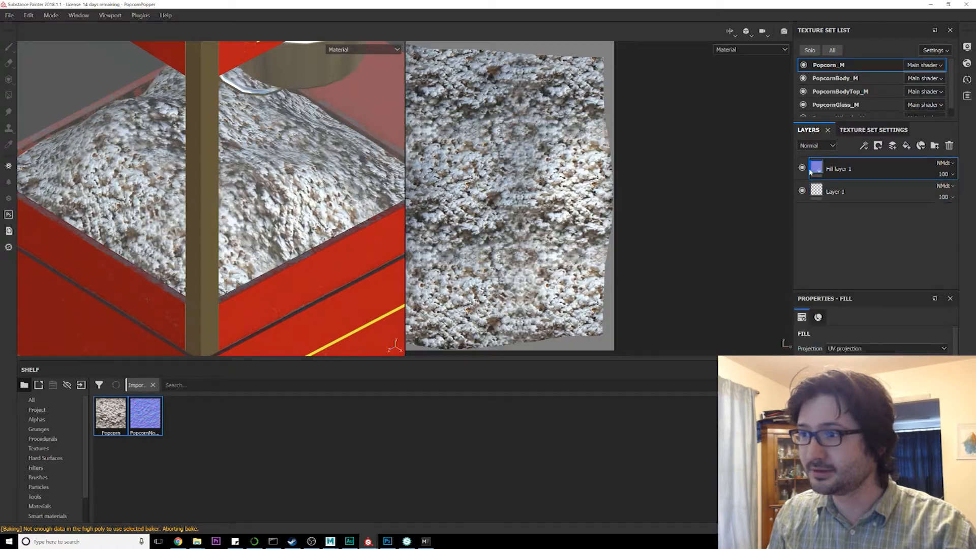
pyautogui.click(820, 192)
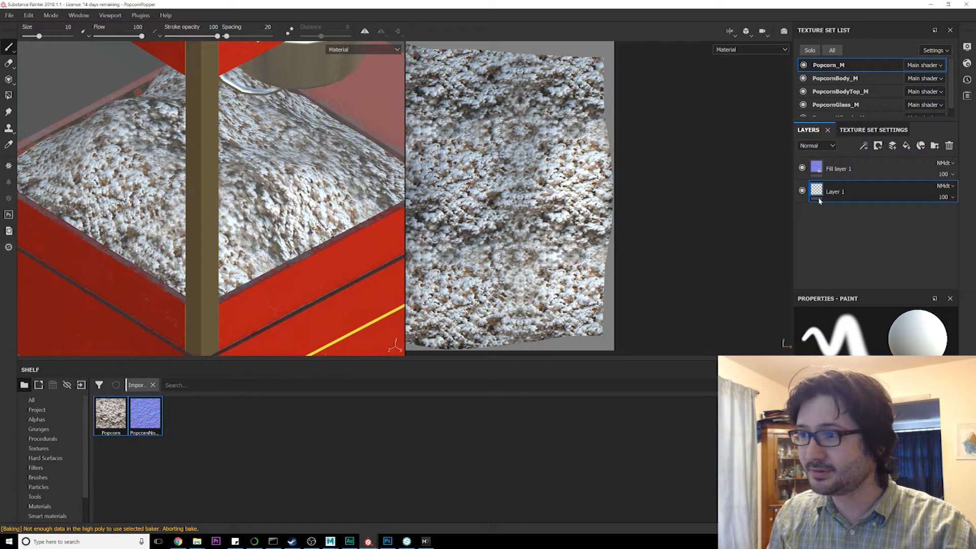
pyautogui.click(826, 175)
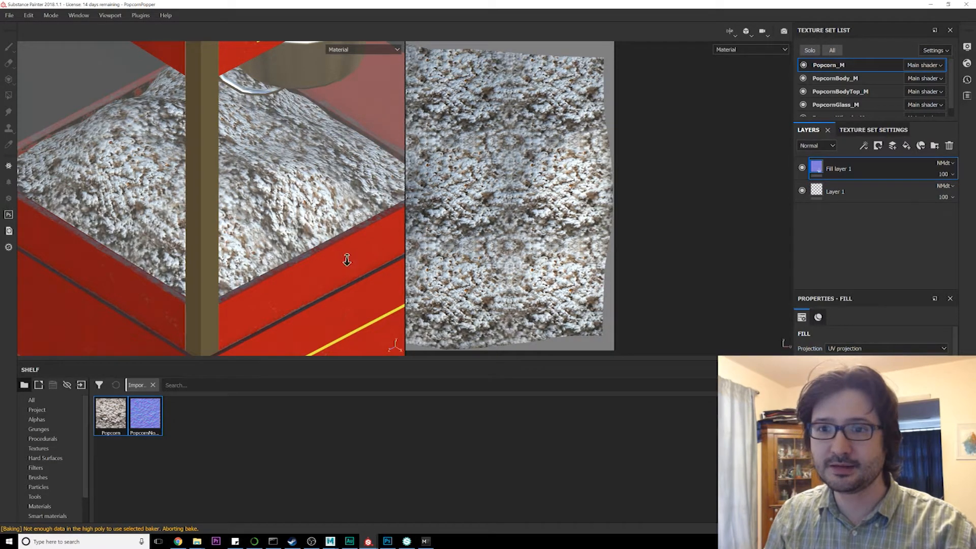
# Step: Open the texture export and choose the Unity 5 (Standard Metallic) configuration
pyautogui.scroll(-5, 347, 260)
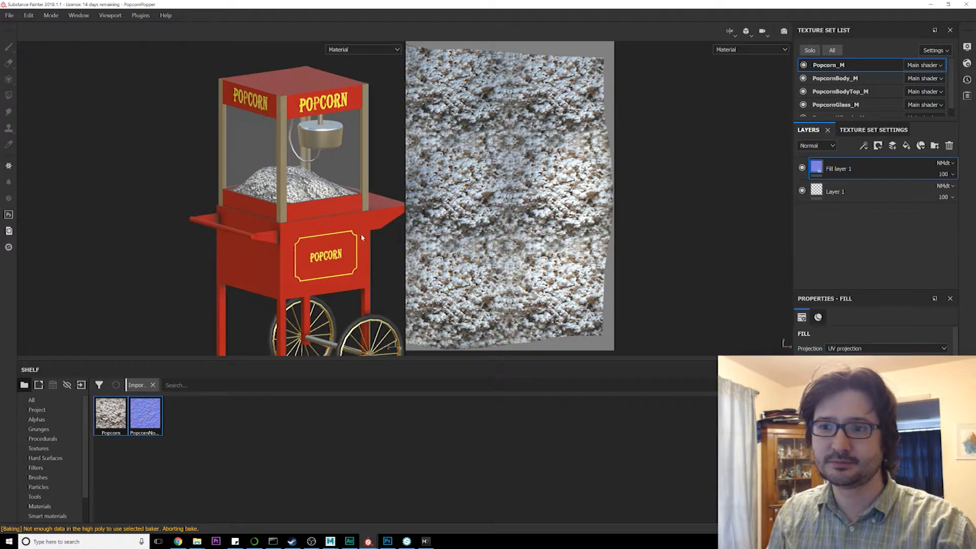
pyautogui.click(9, 15)
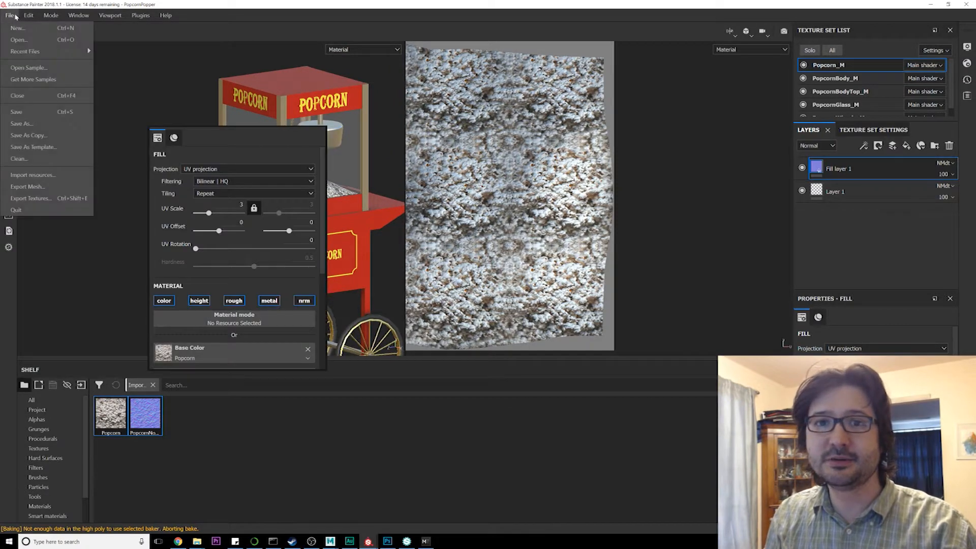
pyautogui.click(28, 15)
pyautogui.click(9, 15)
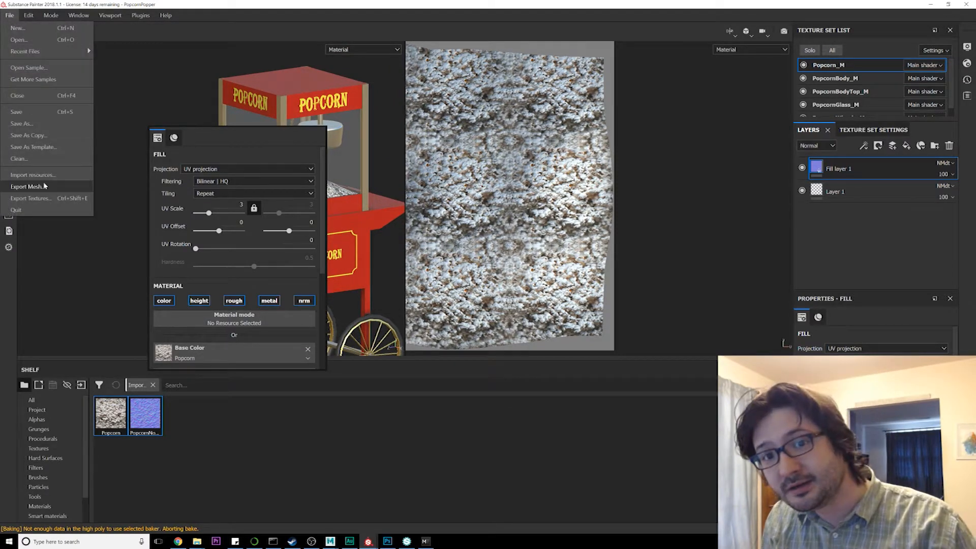
pyautogui.click(35, 198)
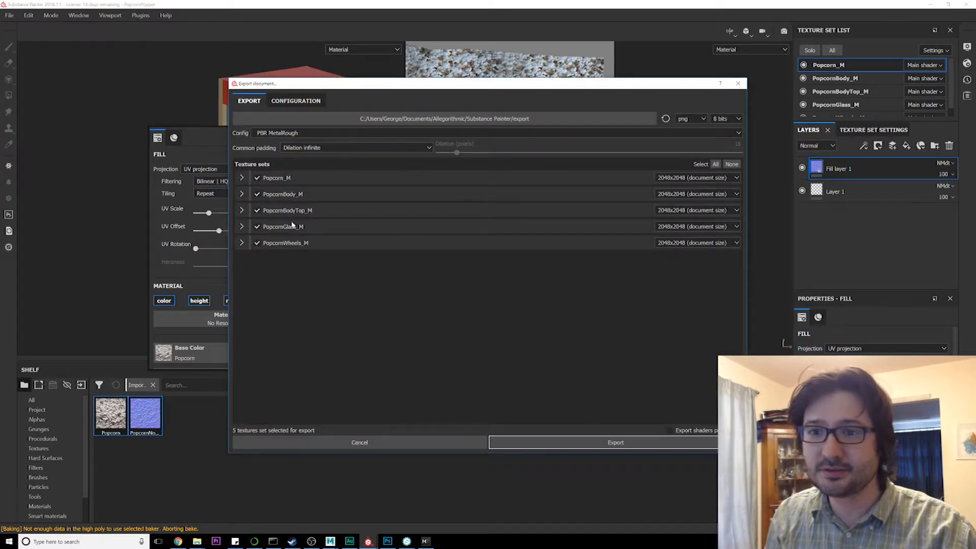
pyautogui.click(350, 133)
pyautogui.scroll(-5, 300, 193)
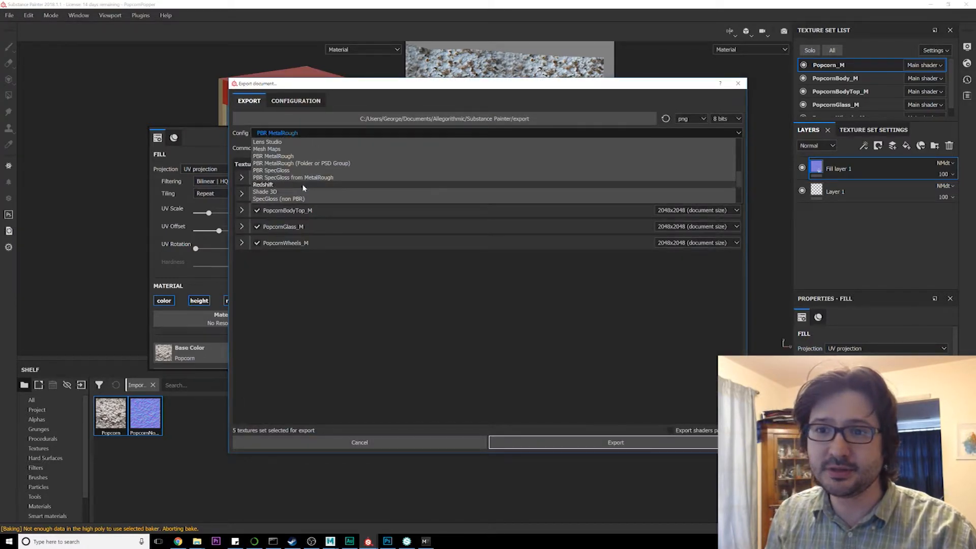
pyautogui.click(286, 170)
# Step: Browse for the export location to the Textures folder inside the Glassboro project's Substance folder
pyautogui.click(447, 121)
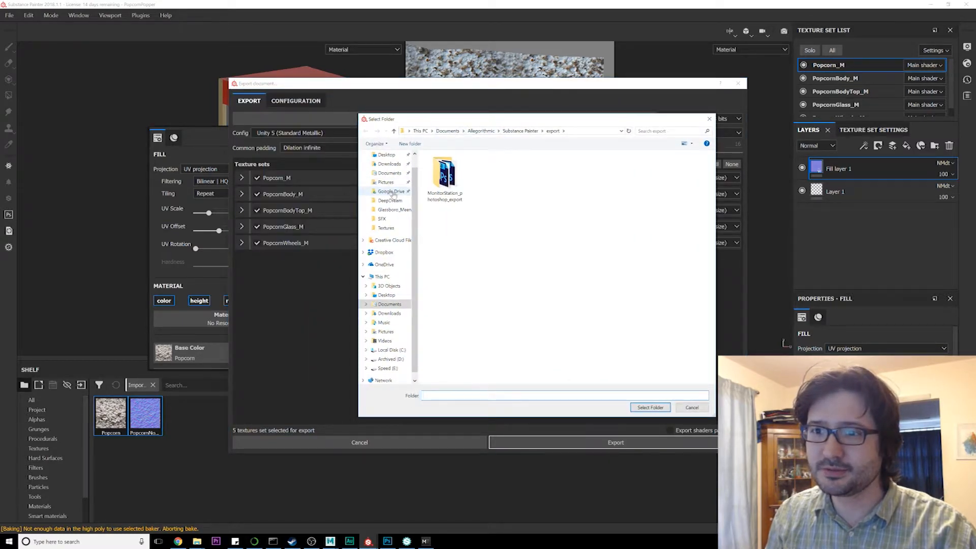
pyautogui.click(395, 210)
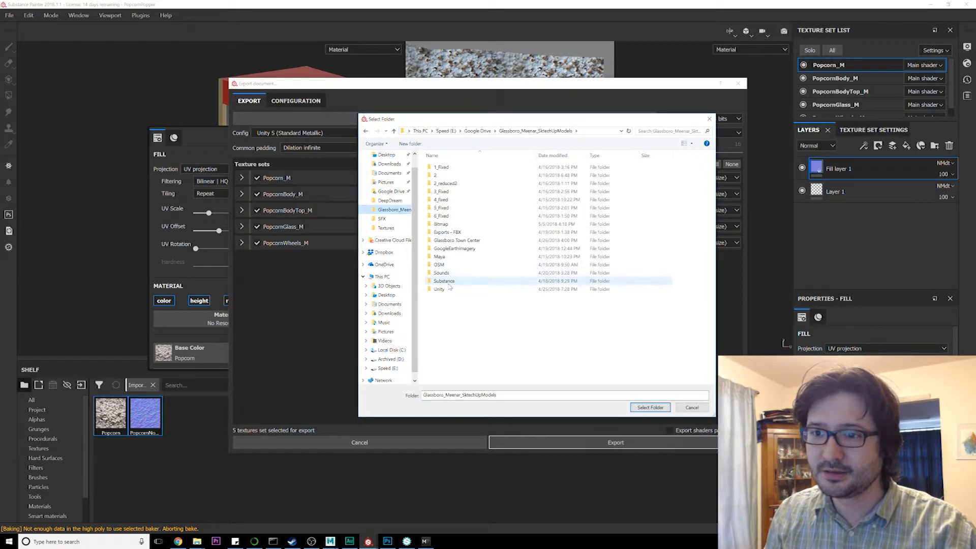
pyautogui.doubleClick(444, 281)
pyautogui.doubleClick(442, 183)
# Step: Create a folder named PopcornPopper inside Textures and select it as the export destination
pyautogui.rightClick(457, 369)
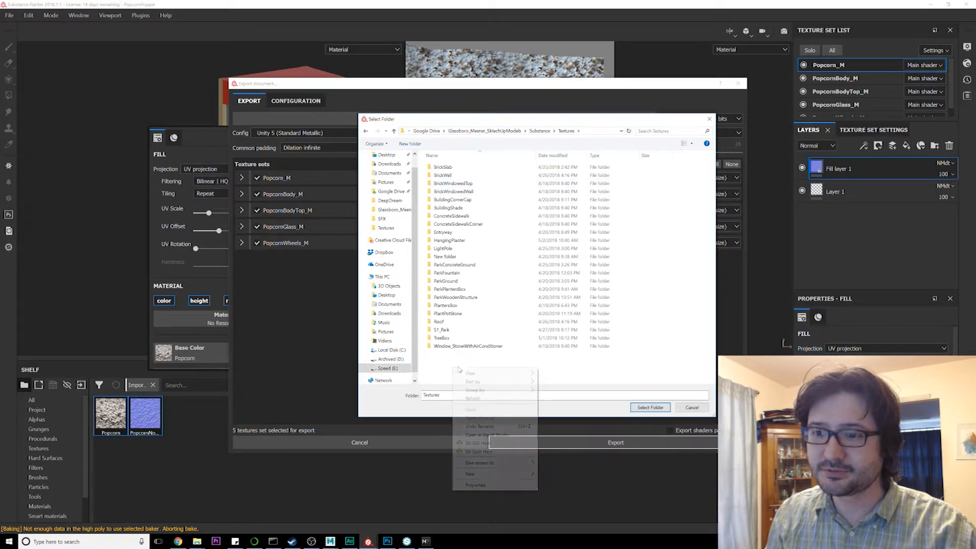
pyautogui.moveTo(475, 473)
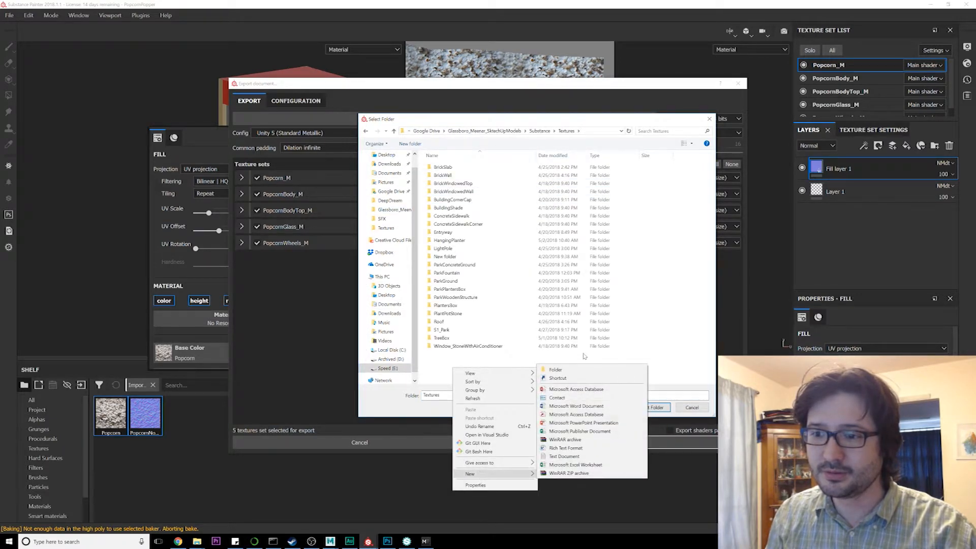
pyautogui.click(580, 369)
pyautogui.write('P')
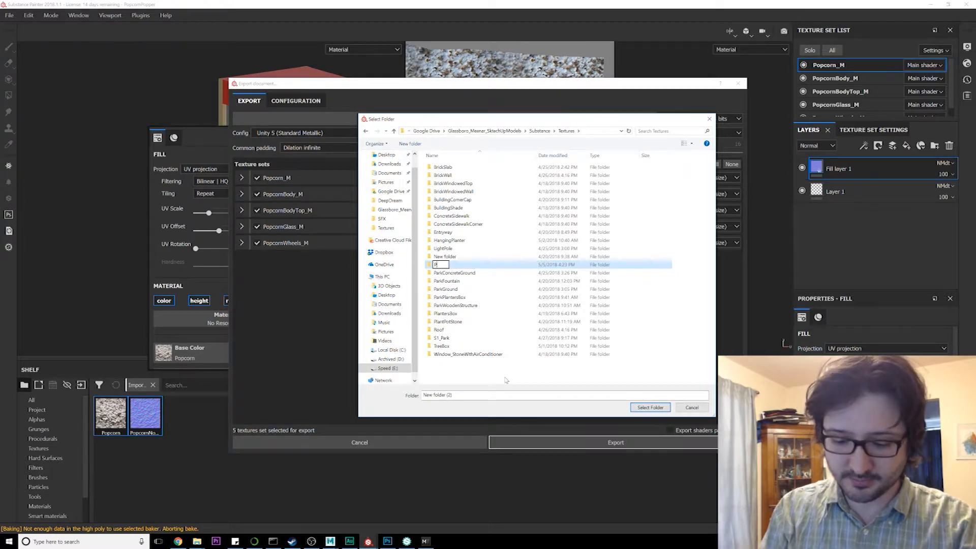
pyautogui.write('opcornPopp')
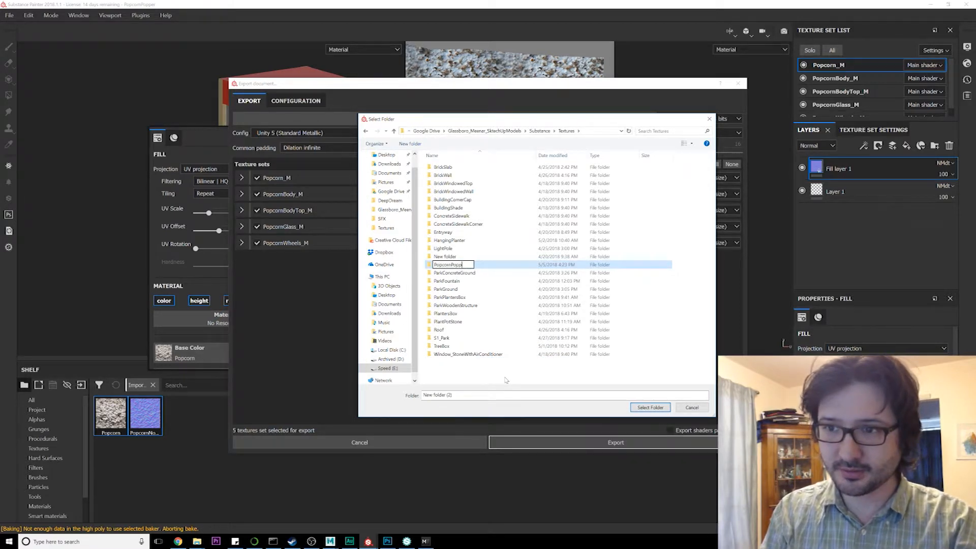
pyautogui.write('er')
pyautogui.press('Return')
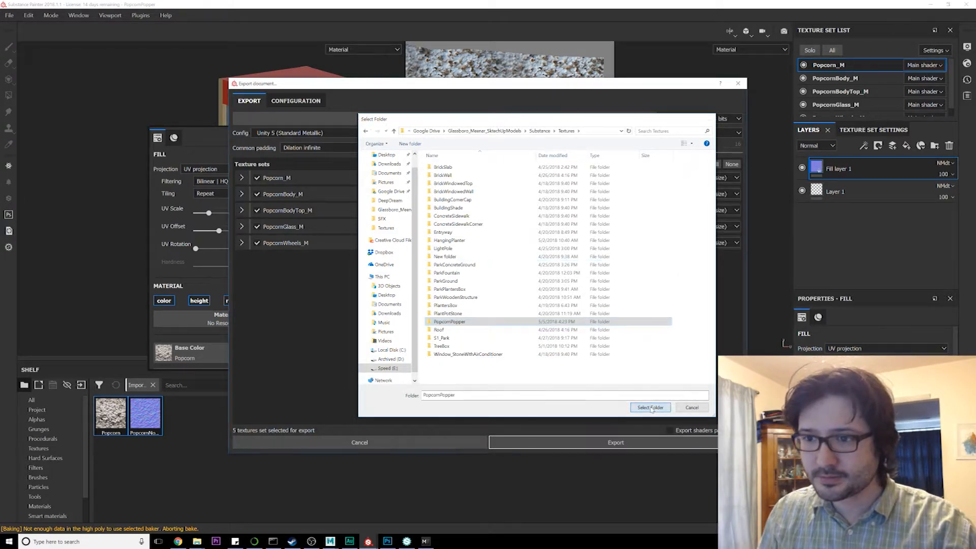
pyautogui.click(651, 407)
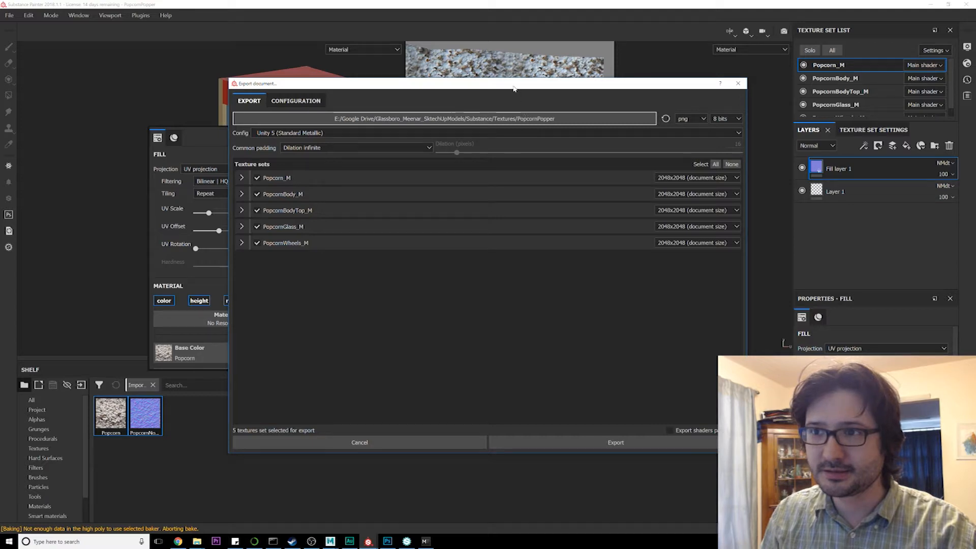
# Step: Set the export size of PopcornWheels_M, PopcornGlass_M and Popcorn_M to 1024x1024 and export all texture sets
pyautogui.moveTo(514, 89); pyautogui.dragTo(587, 114)
pyautogui.click(753, 268)
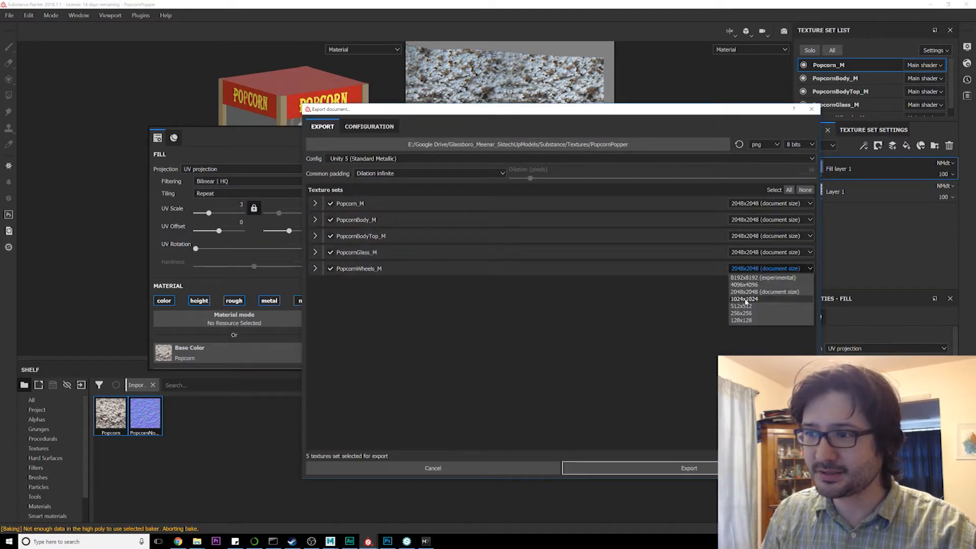
pyautogui.click(746, 299)
pyautogui.moveTo(399, 110); pyautogui.dragTo(479, 150)
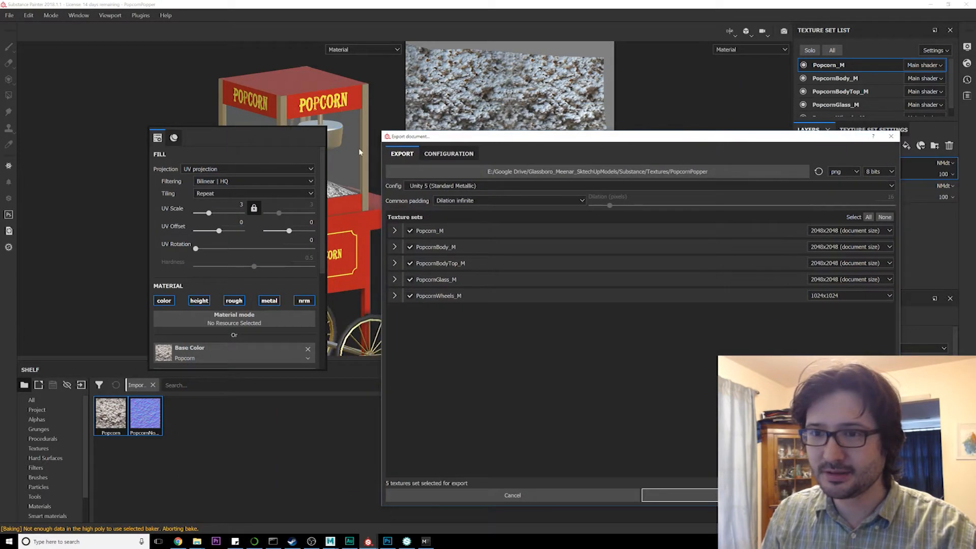
pyautogui.click(849, 279)
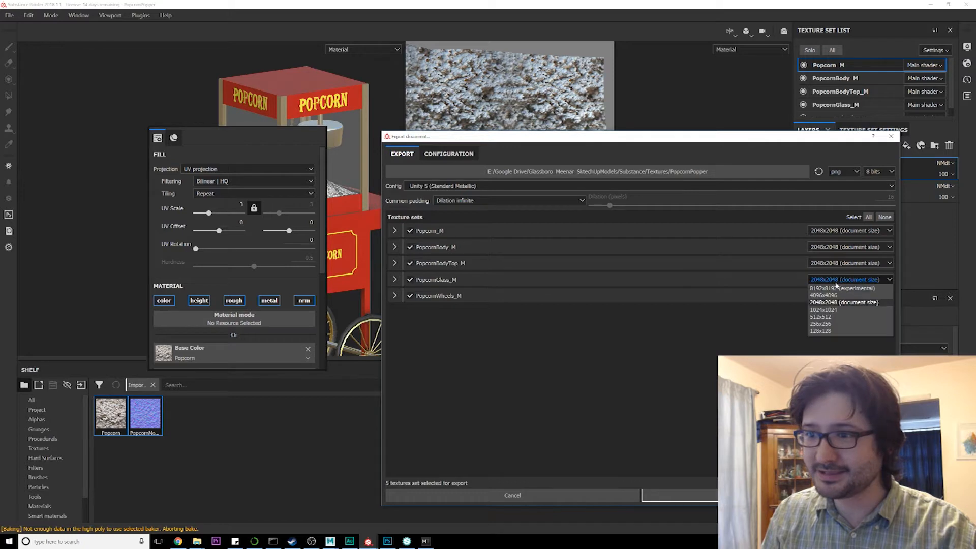
pyautogui.click(821, 310)
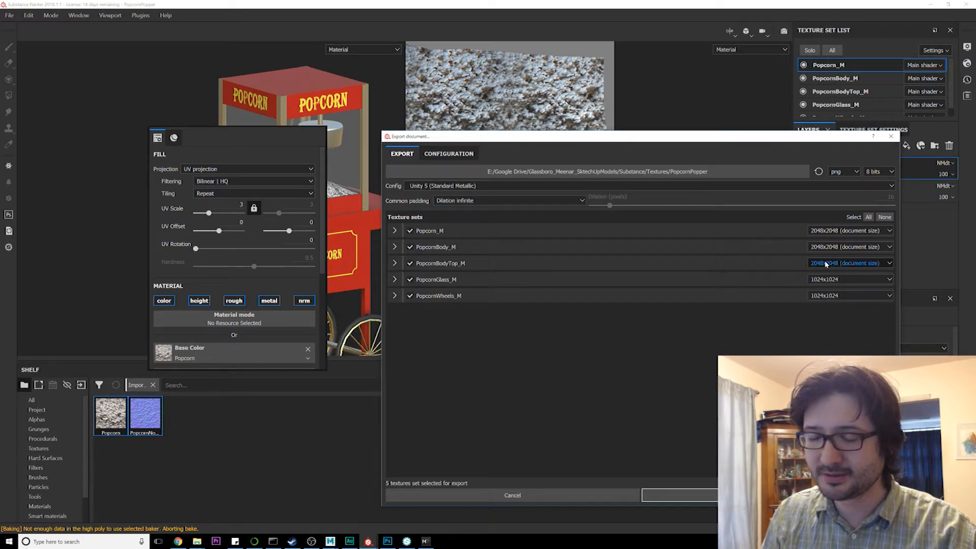
pyautogui.click(825, 231)
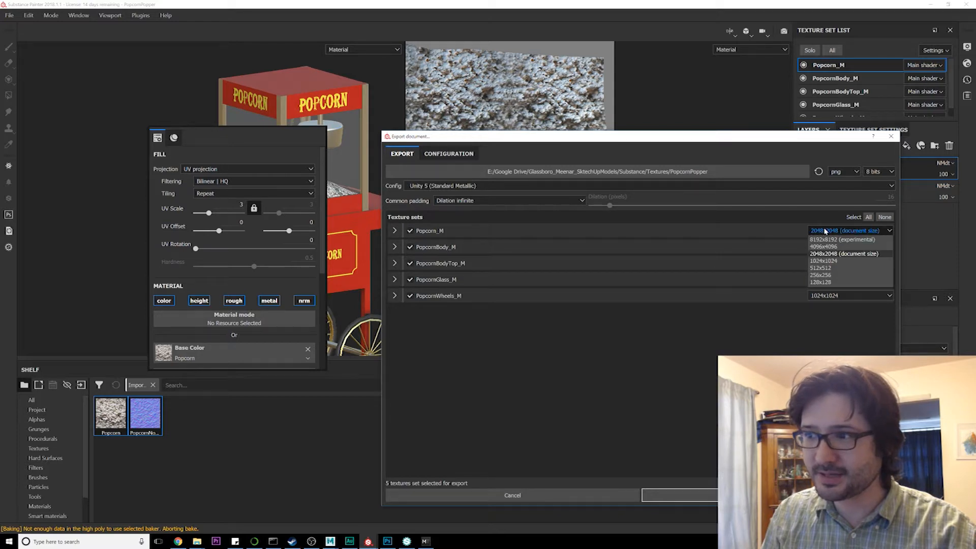
pyautogui.click(823, 261)
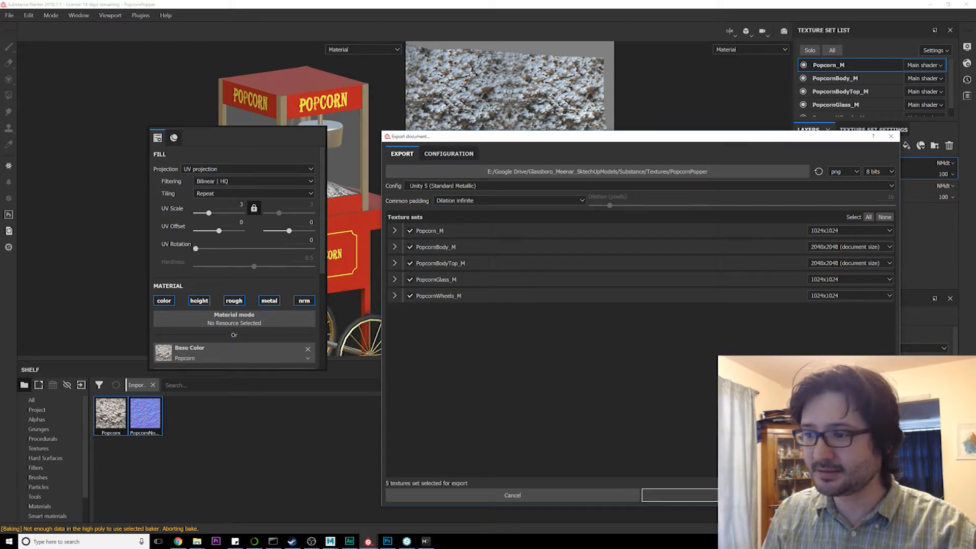
pyautogui.click(681, 495)
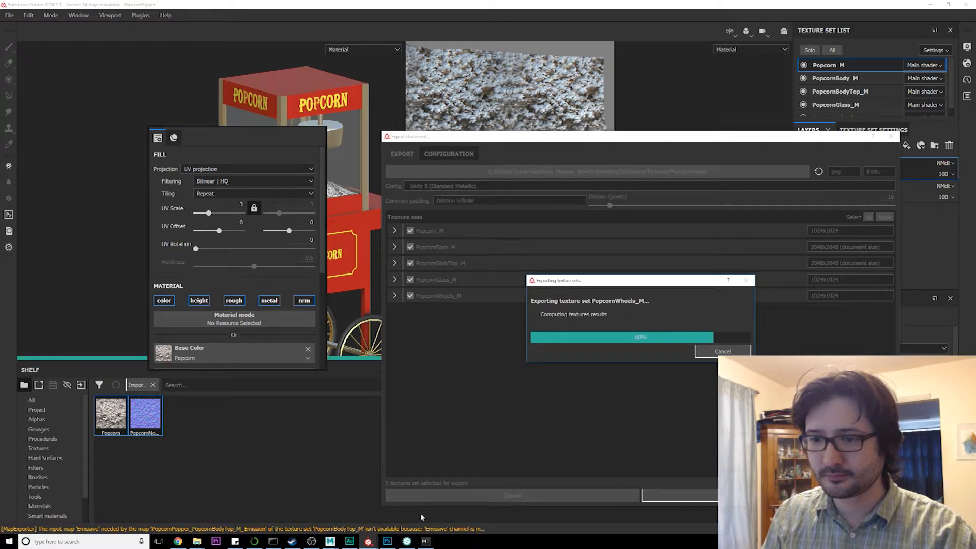
# Step: Close Bitmap2Material during the export and dismiss the export completion message
pyautogui.click(407, 542)
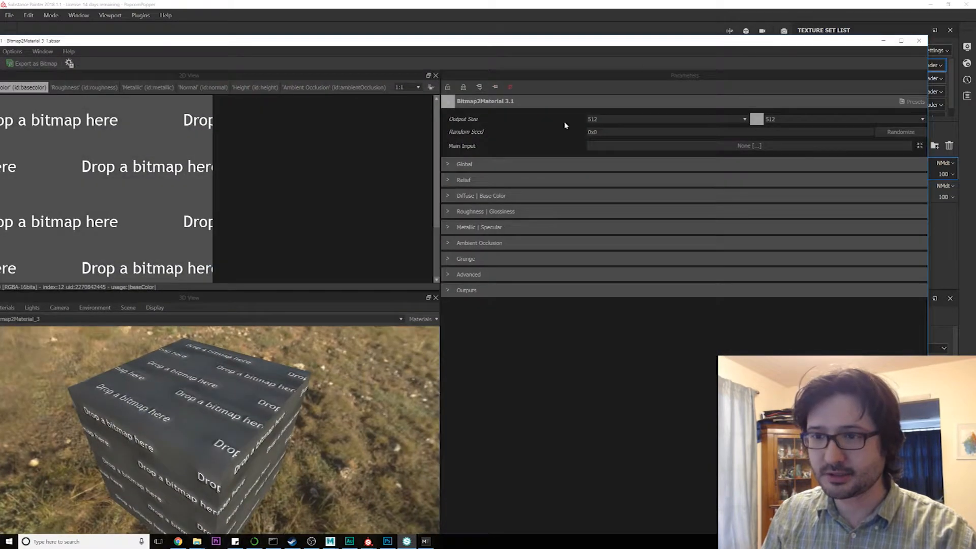
pyautogui.click(919, 41)
pyautogui.click(406, 541)
pyautogui.click(839, 36)
pyautogui.click(499, 296)
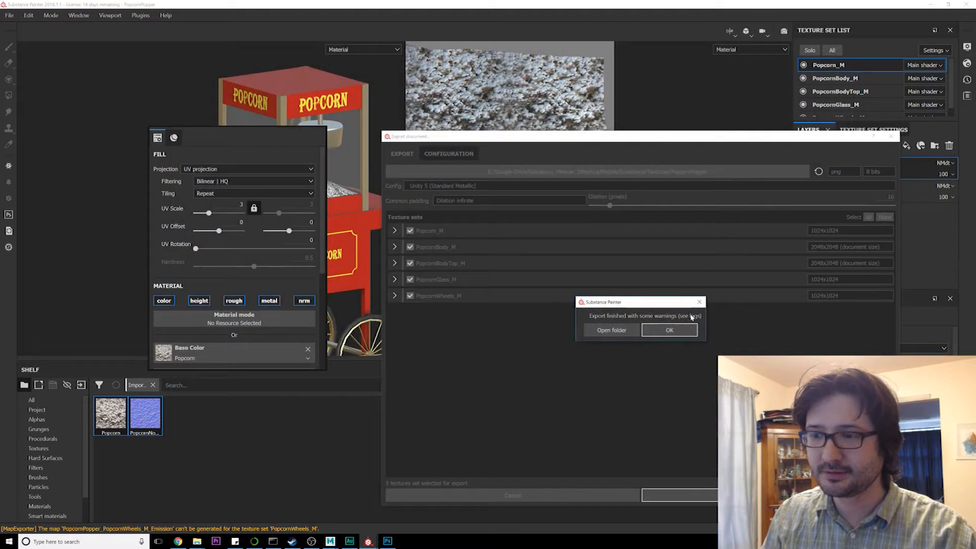
pyautogui.click(650, 331)
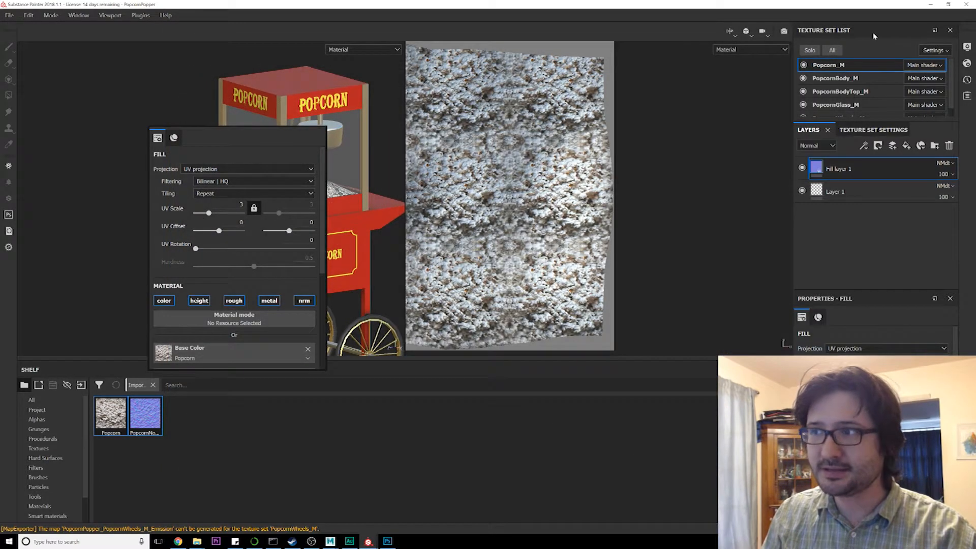
# Step: Switch to Maya LT, save the PopcornCart scene and open the Hypershade
pyautogui.click(932, 6)
pyautogui.scroll(-5, 333, 206)
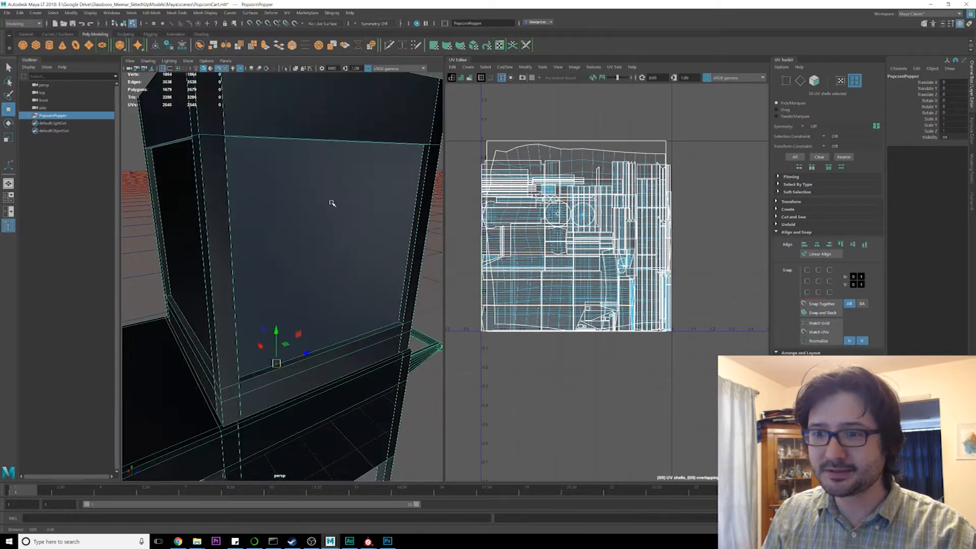
pyautogui.press('q')
pyautogui.hotkey('ctrl', 's')
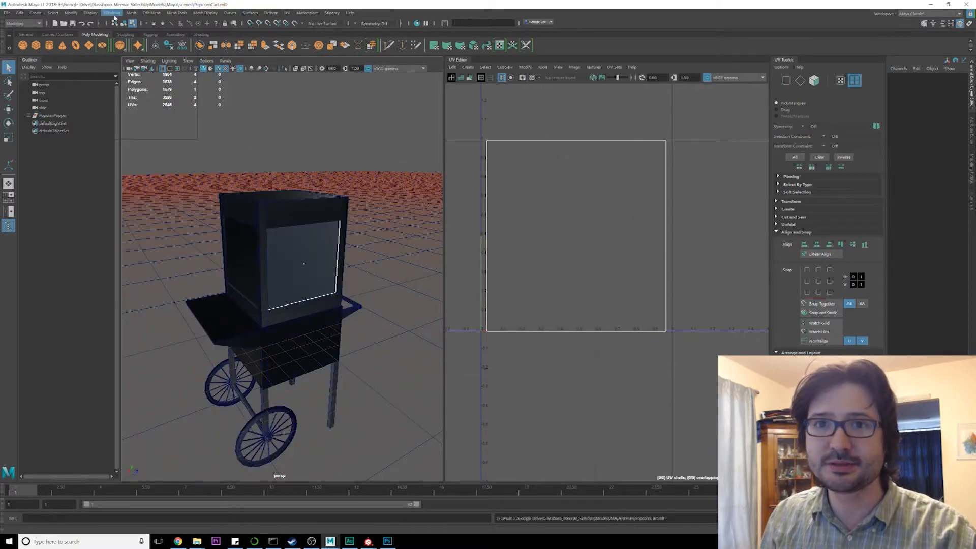
pyautogui.click(111, 13)
pyautogui.moveTo(147, 63)
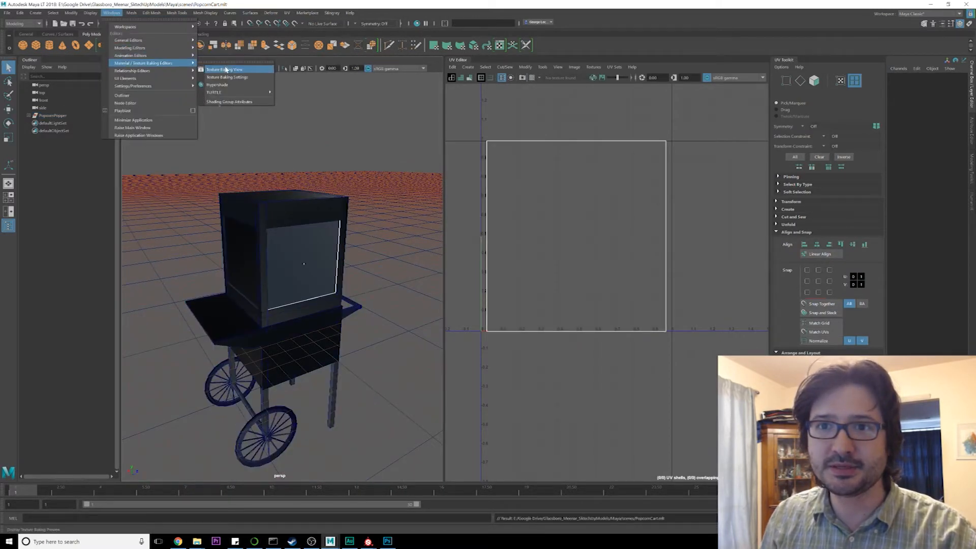
pyautogui.click(226, 85)
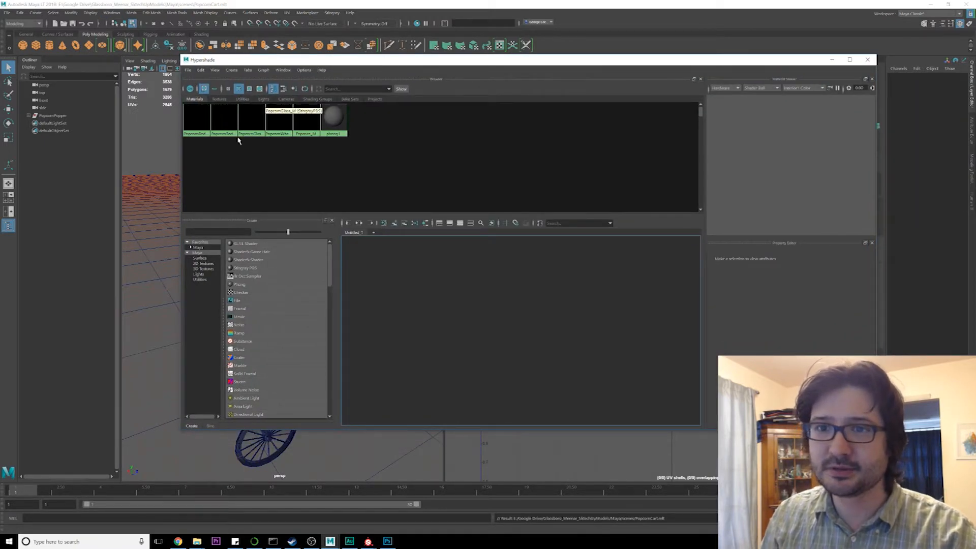
# Step: Graph the PopcornBodyTop_M material's network in the Hypershade and move its node closer to the shading group
pyautogui.click(205, 133)
pyautogui.click(359, 223)
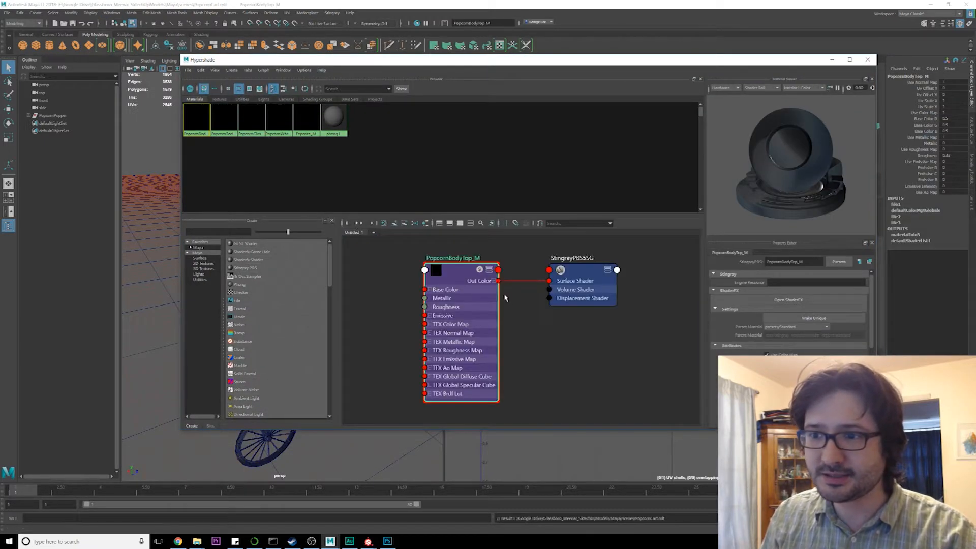
pyautogui.moveTo(449, 273); pyautogui.dragTo(477, 274)
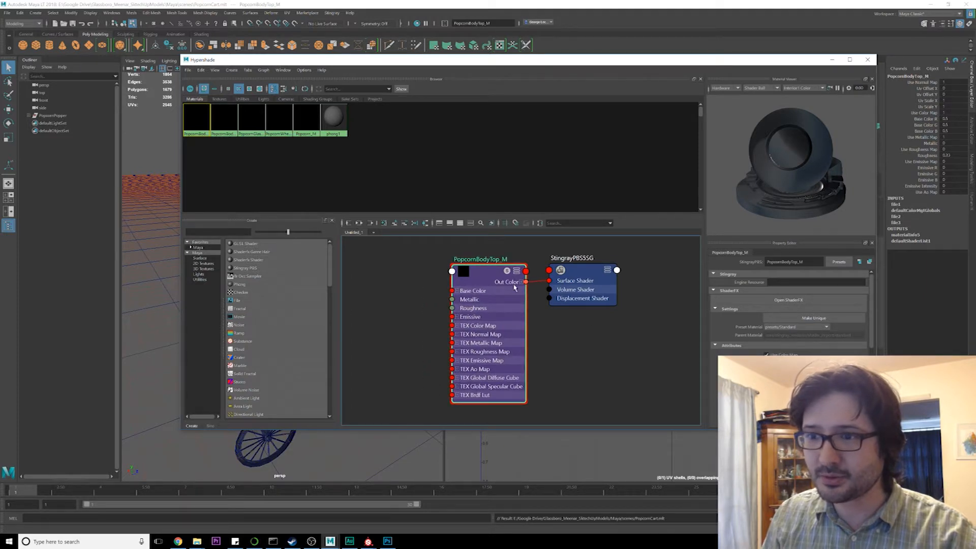
# Step: Add file texture nodes to the PopcornBodyTop_M material's color, normal and metallic maps
pyautogui.scroll(-2, 788, 310)
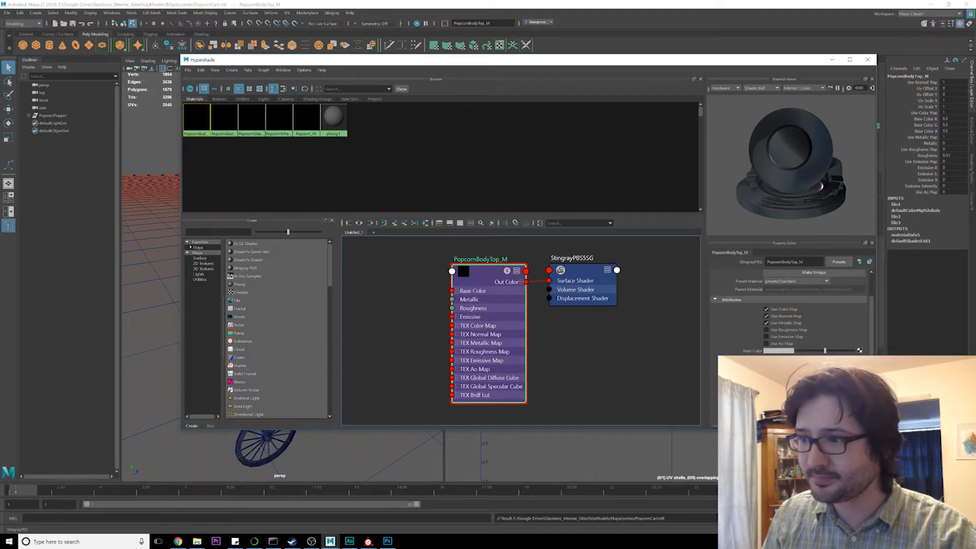
pyautogui.scroll(-4, 852, 351)
pyautogui.click(853, 346)
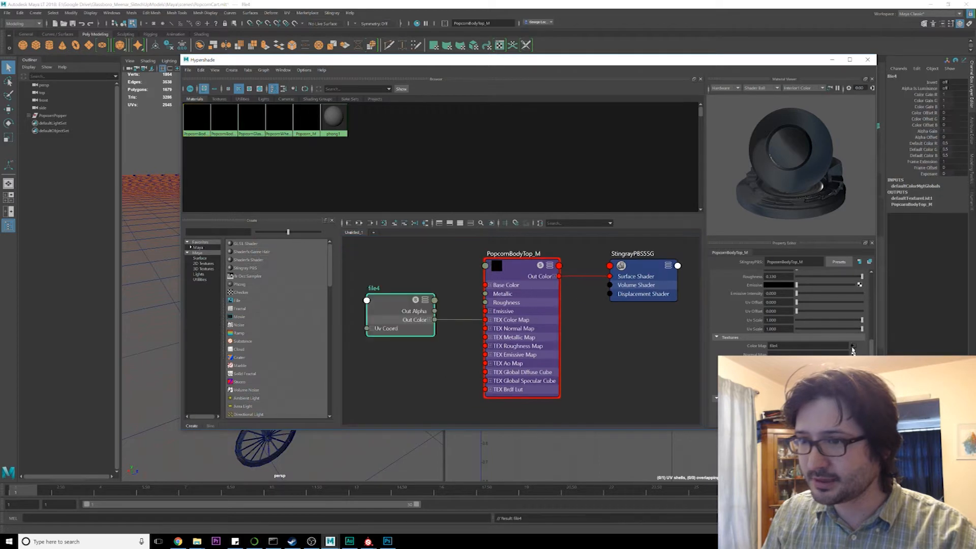
pyautogui.scroll(-1, 814, 325)
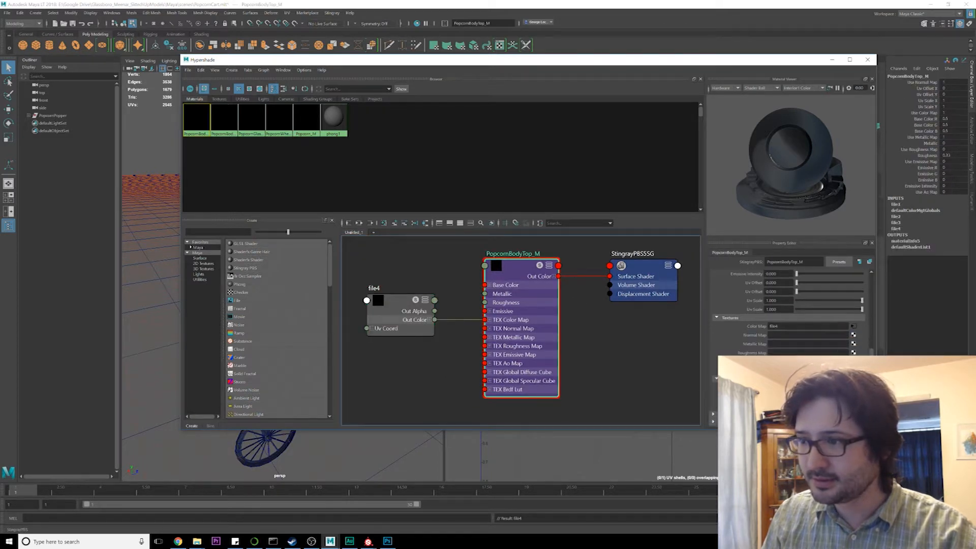
pyautogui.click(854, 334)
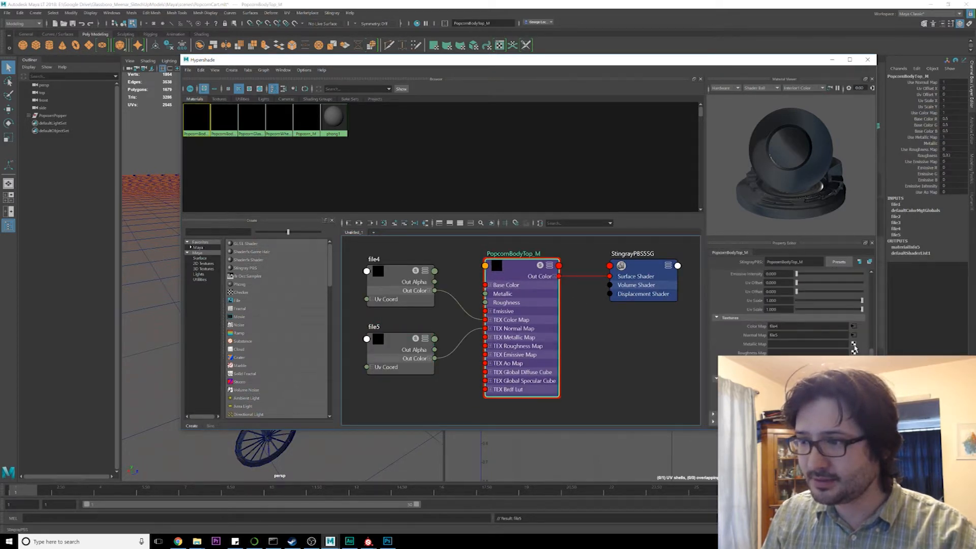
pyautogui.click(853, 345)
# Step: Load PopcornPopper_PopcornBodyTop_M_AlbedoTransparency.png from the Substance Textures PopcornPopper folder into the PopcornBodyTop_M color map's file node
pyautogui.click(396, 260)
pyautogui.press('a')
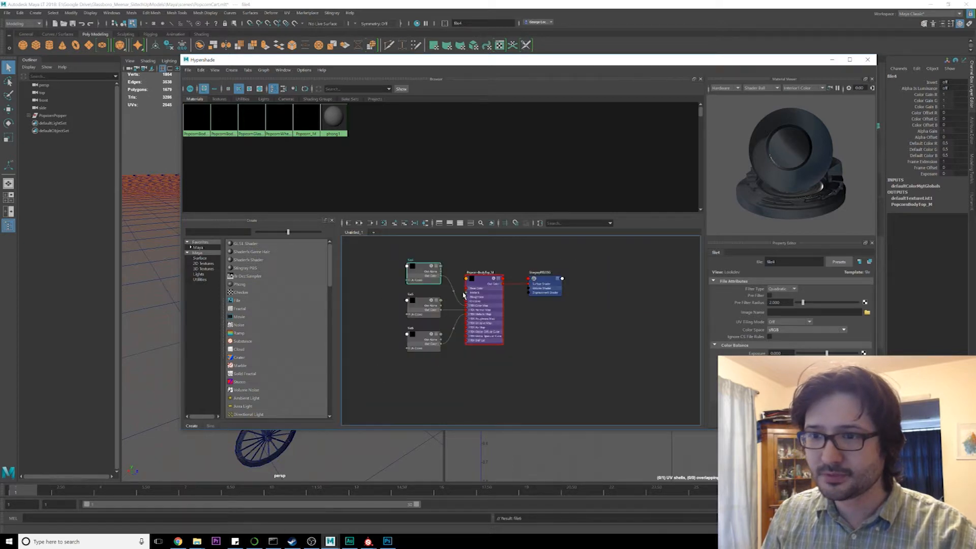
pyautogui.click(867, 312)
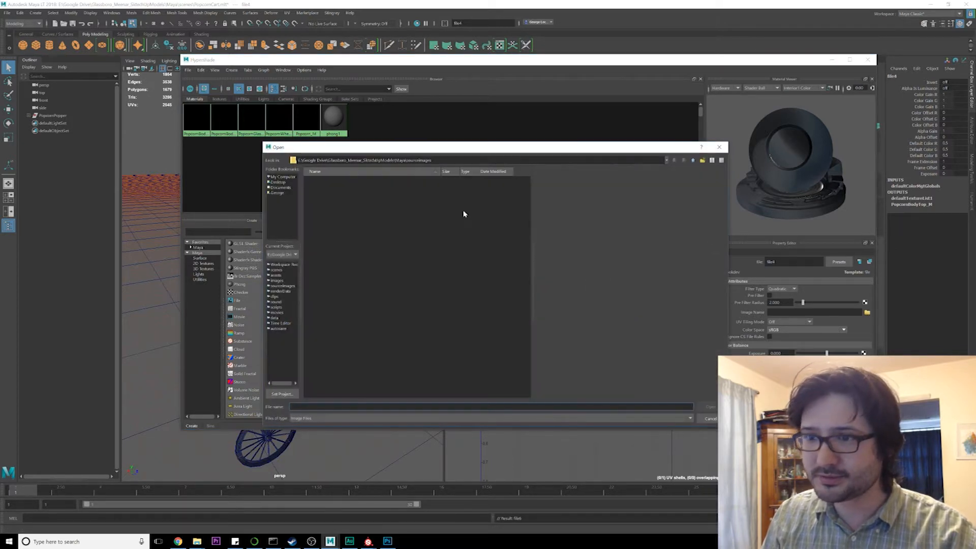
pyautogui.doubleClick(692, 162)
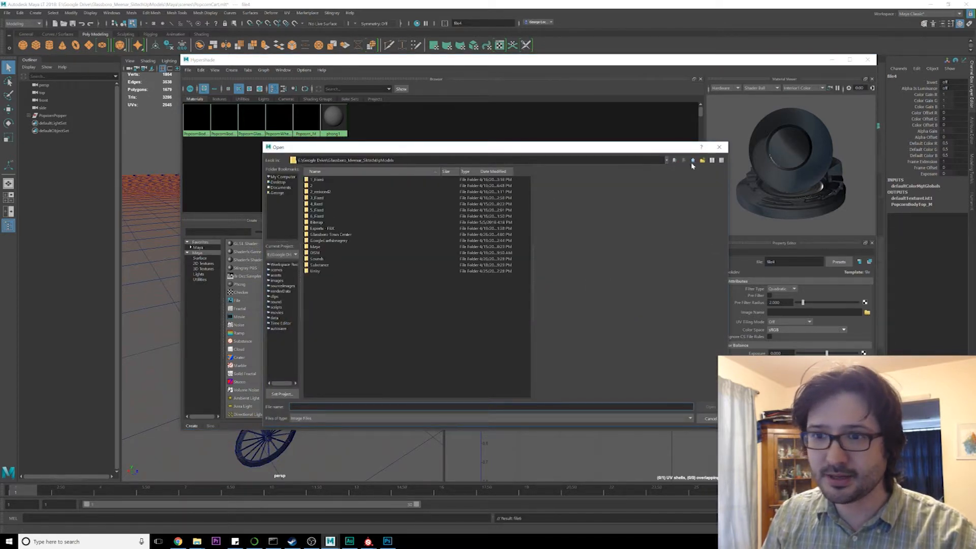
pyautogui.doubleClick(319, 265)
pyautogui.doubleClick(324, 189)
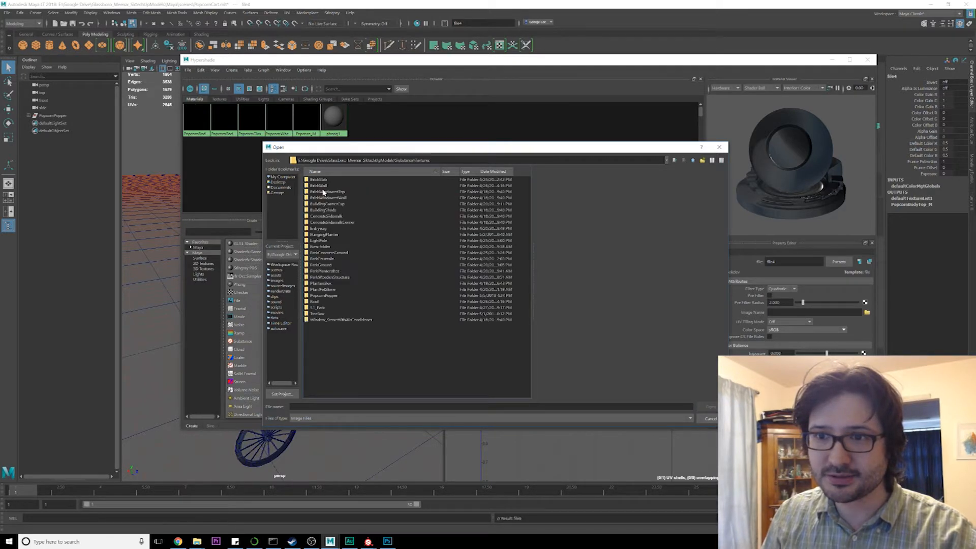
pyautogui.doubleClick(325, 296)
pyautogui.moveTo(391, 155); pyautogui.dragTo(476, 312)
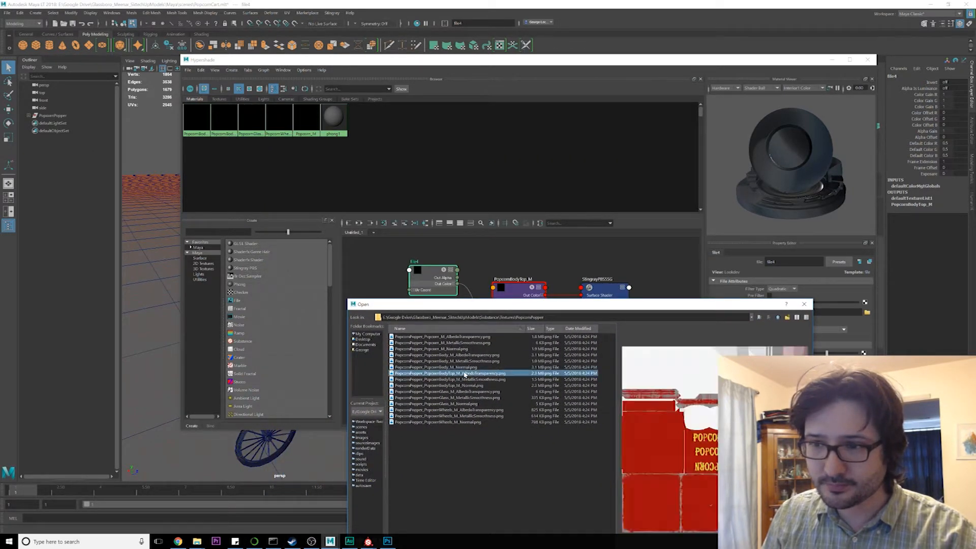
pyautogui.doubleClick(464, 375)
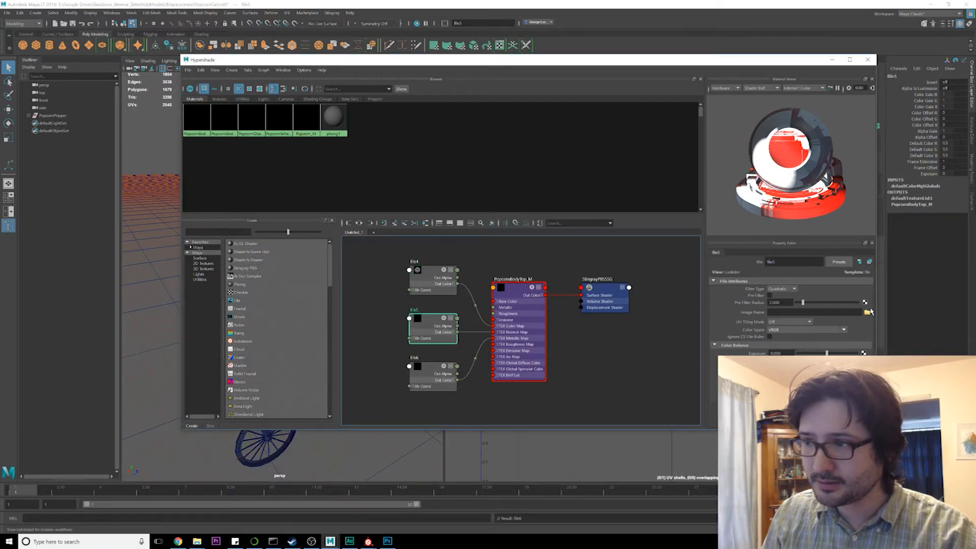
# Step: Load the PopcornBodyTop_M Normal and MetallicSmoothness images into the file nodes feeding its normal and metallic maps
pyautogui.click(868, 311)
pyautogui.click(805, 305)
pyautogui.click(867, 312)
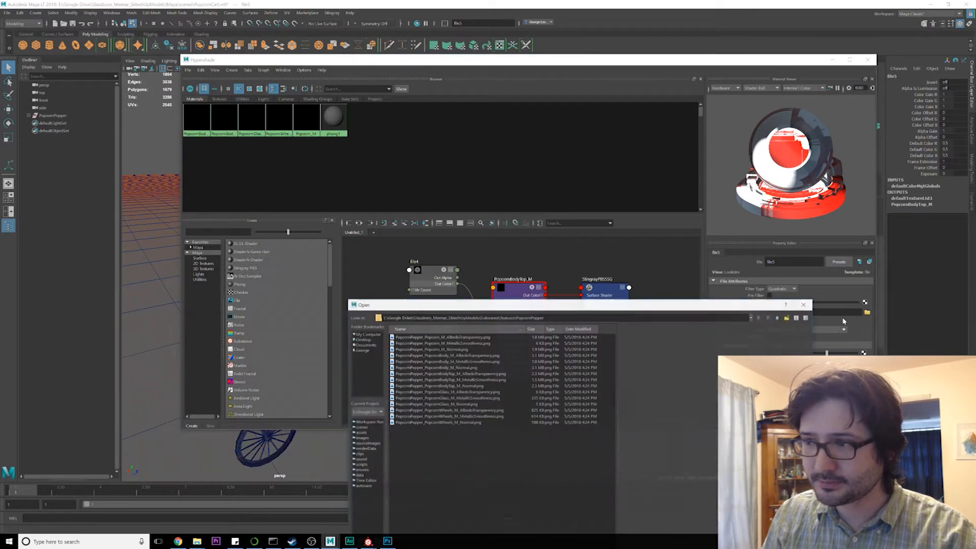
pyautogui.doubleClick(460, 386)
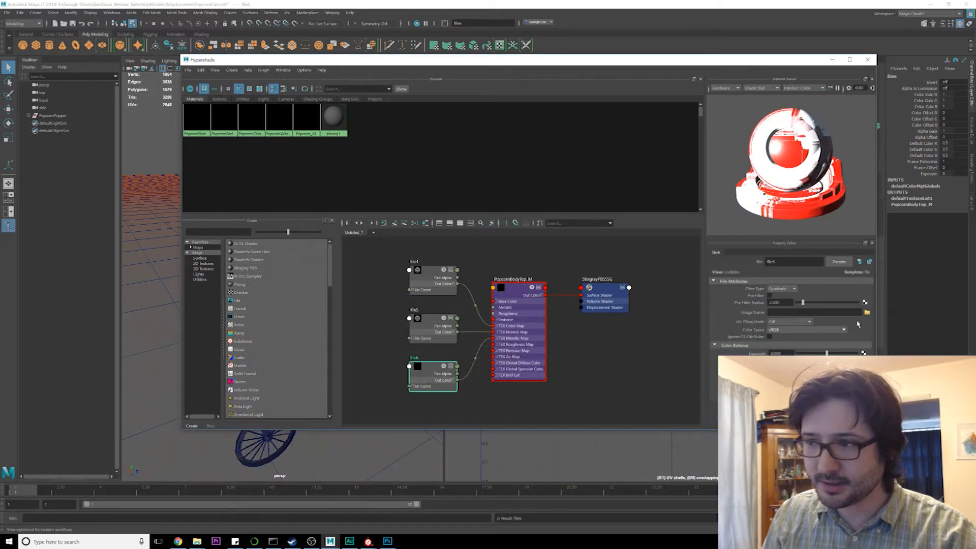
pyautogui.click(867, 312)
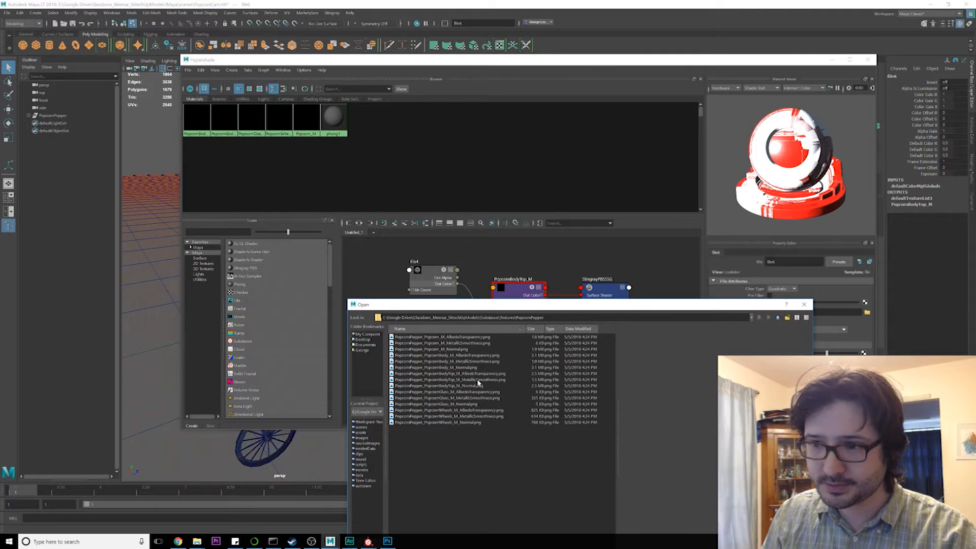
pyautogui.doubleClick(478, 379)
# Step: Move the Hypershade window aside and examine the textured top of the popcorn cart in the viewport
pyautogui.click(359, 58)
pyautogui.moveTo(359, 58); pyautogui.dragTo(624, 86)
pyautogui.keyDown('alt'); pyautogui.moveTo(285, 234); pyautogui.dragTo(310, 249); pyautogui.keyUp('alt')
pyautogui.moveTo(593, 89); pyautogui.dragTo(423, 76)
# Step: Graph the PopcornBody_M material's network in the Hypershade and move its node closer to the shading group
pyautogui.click(321, 132)
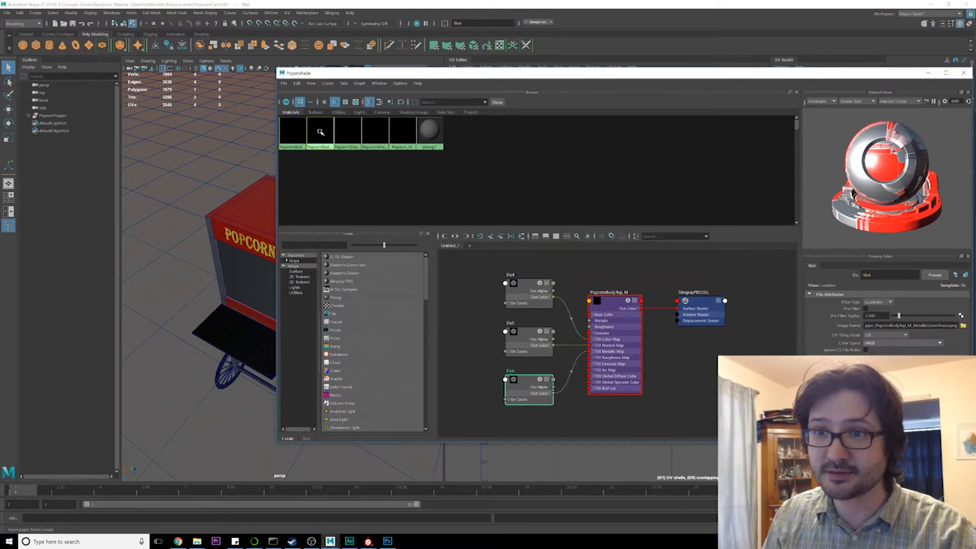
pyautogui.click(465, 237)
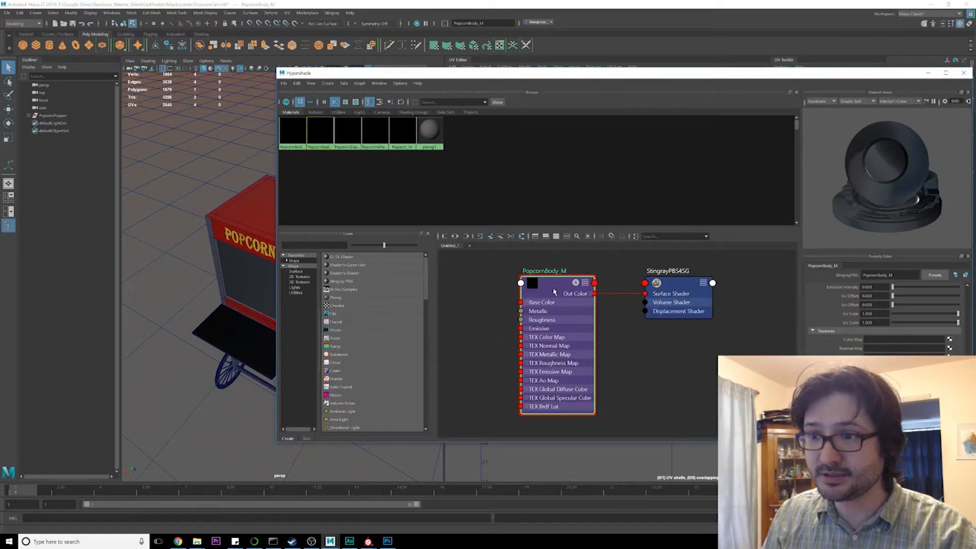
pyautogui.moveTo(555, 293); pyautogui.dragTo(574, 289)
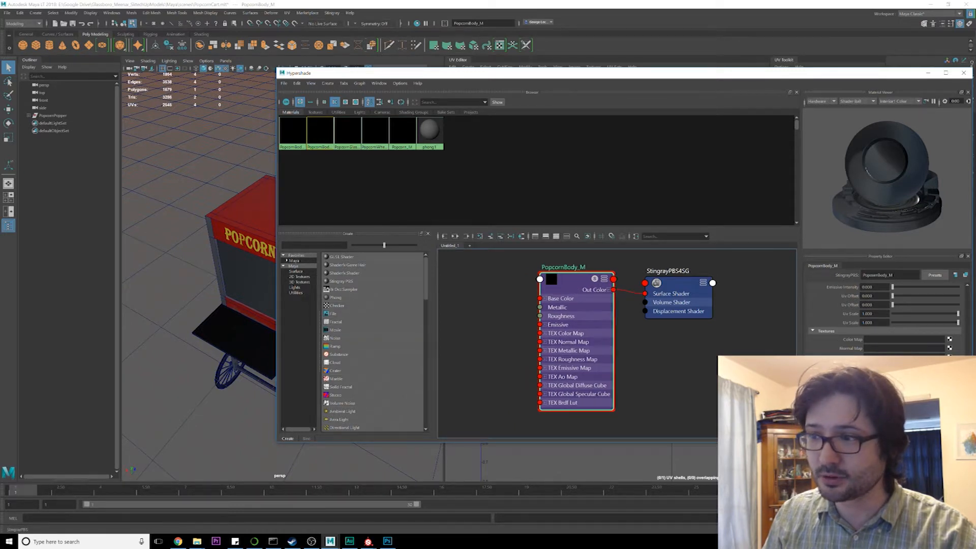
# Step: Add file texture nodes to the PopcornBody_M material's color, normal and metallic maps, and select the color map's file node
pyautogui.click(949, 340)
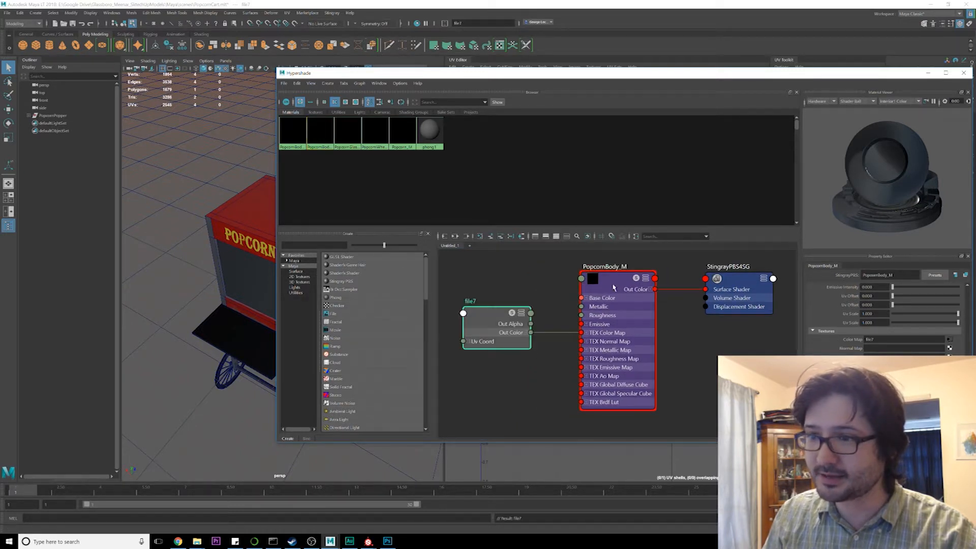
pyautogui.click(949, 348)
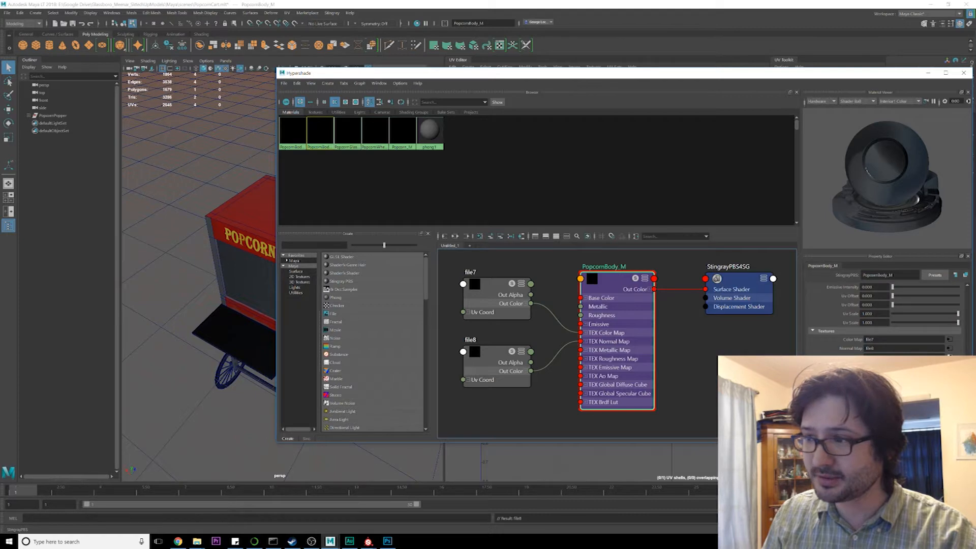
pyautogui.click(949, 356)
pyautogui.scroll(-3, 543, 309)
pyautogui.click(510, 278)
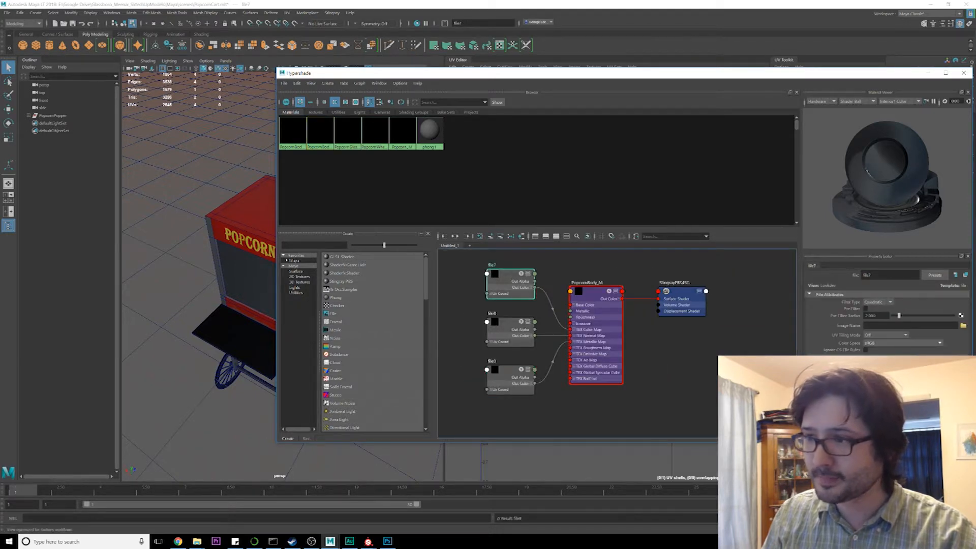
pyautogui.click(961, 316)
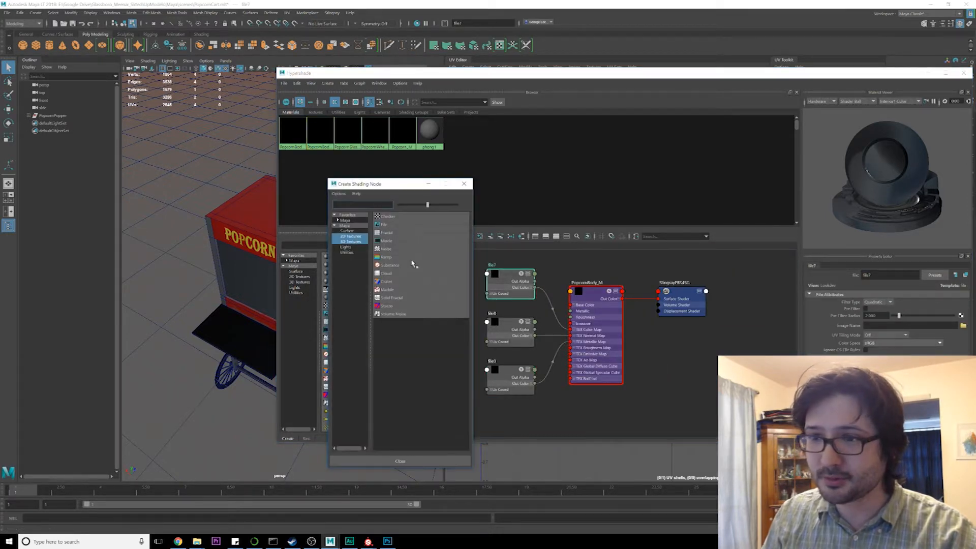
pyautogui.click(384, 224)
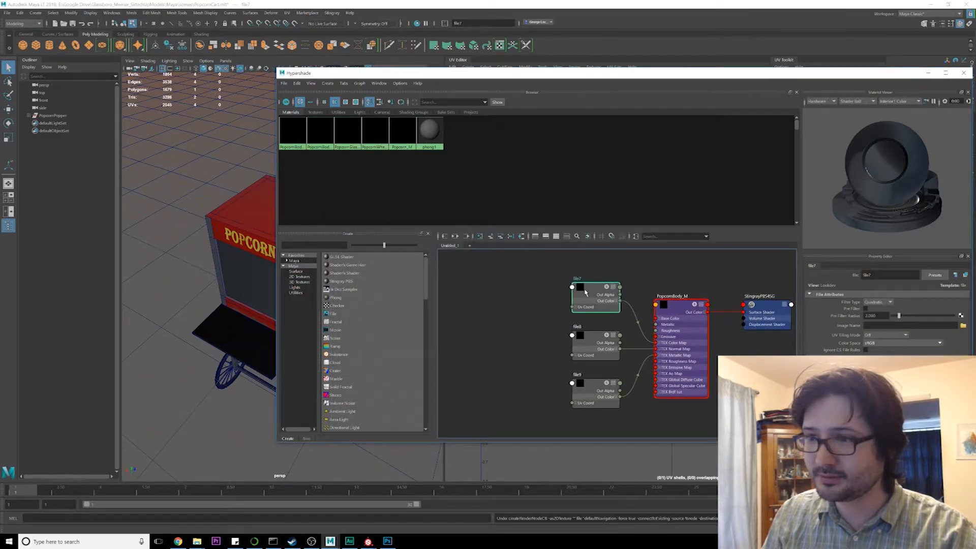
pyautogui.click(961, 316)
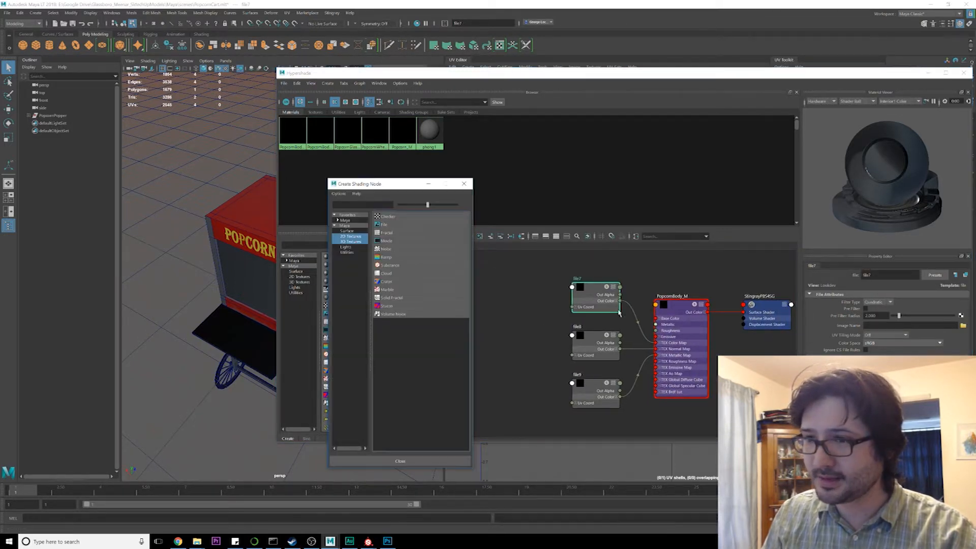
pyautogui.click(464, 183)
# Step: Load the PopcornBody_M AlbedoTransparency, Normal and MetallicSmoothness images into the file nodes of the matching color, normal and metallic maps
pyautogui.click(963, 326)
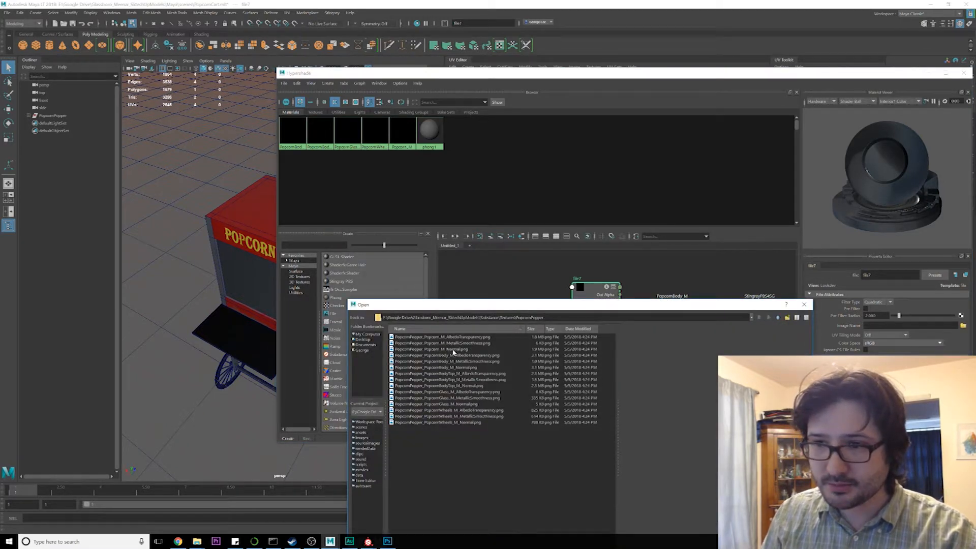
pyautogui.click(453, 355)
pyautogui.doubleClick(467, 356)
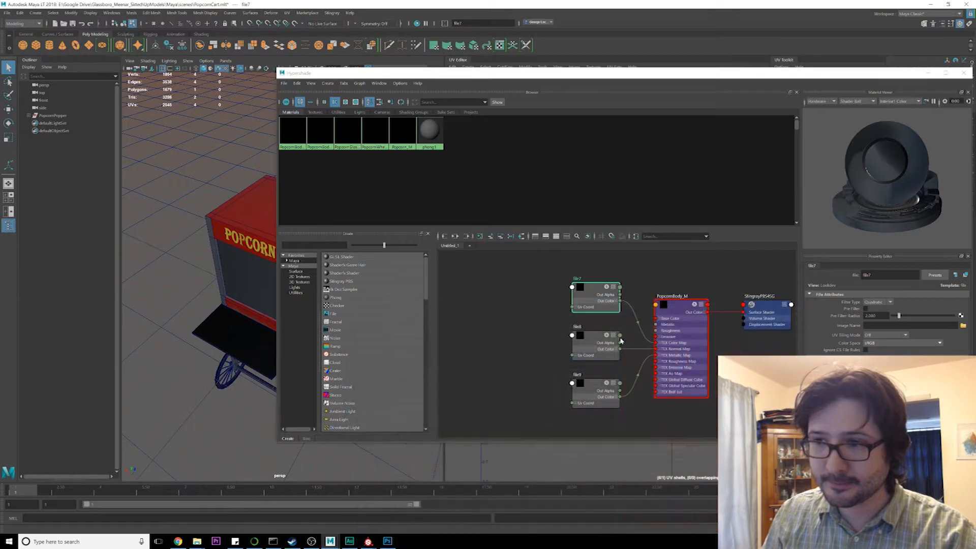
pyautogui.click(964, 326)
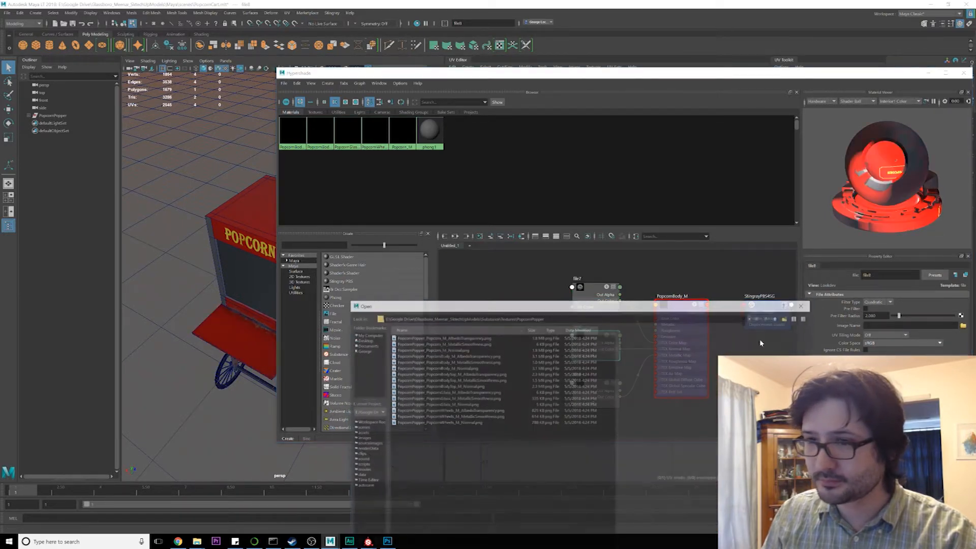
pyautogui.doubleClick(465, 368)
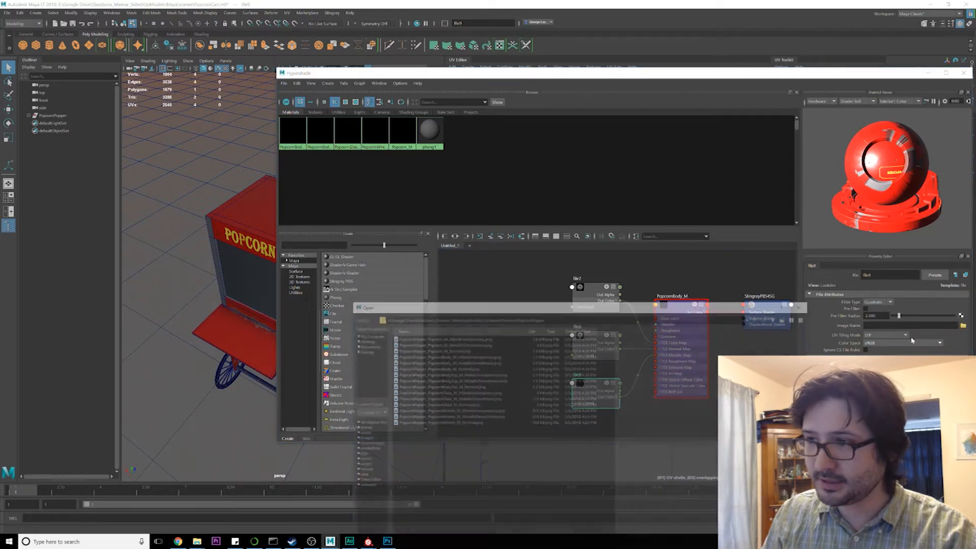
pyautogui.doubleClick(466, 362)
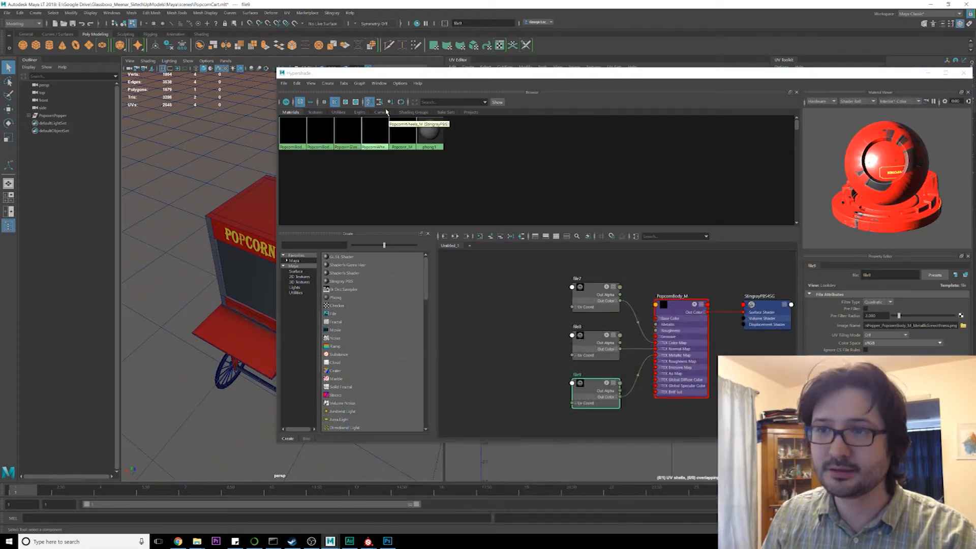
# Step: Graph the PopcornGlass_M material's network in the Hypershade and check its texture map slots
pyautogui.click(342, 136)
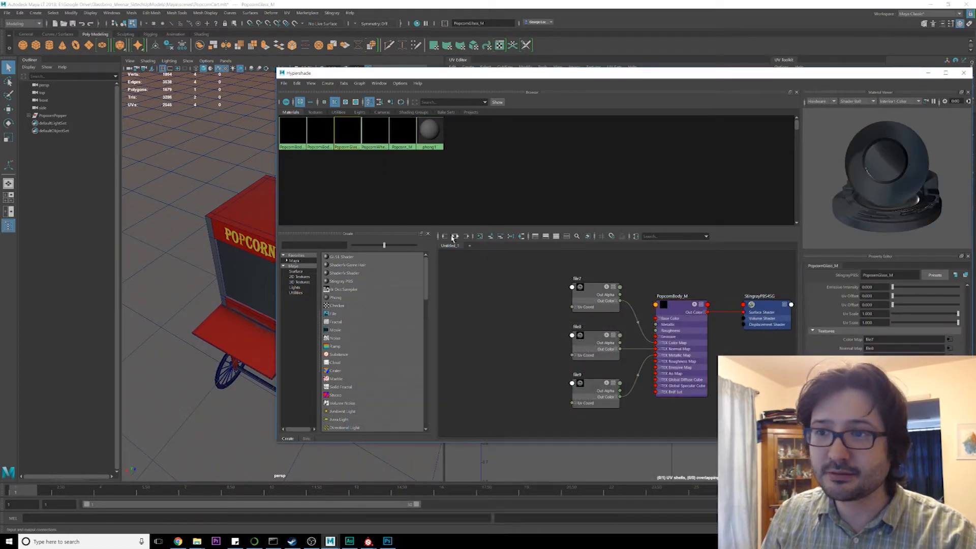
pyautogui.click(455, 237)
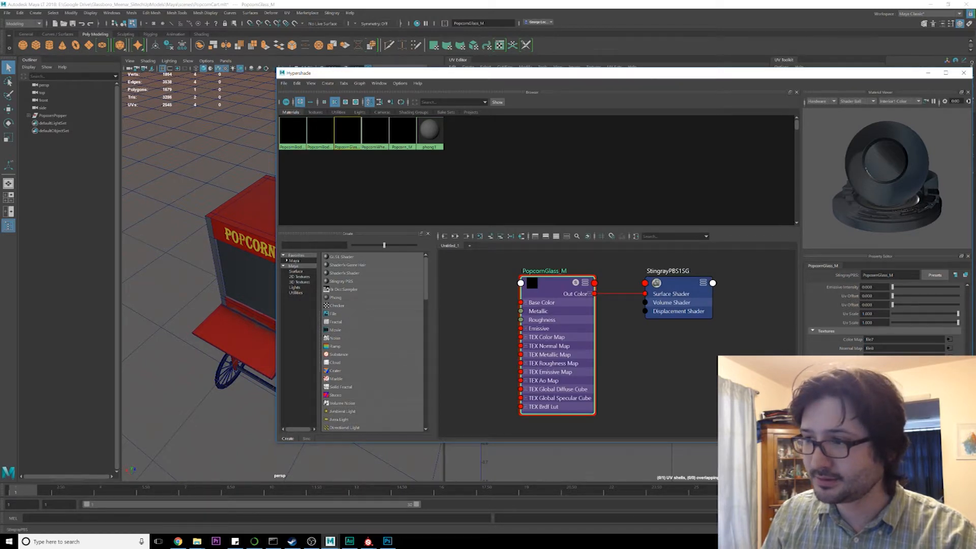
pyautogui.scroll(2, 945, 351)
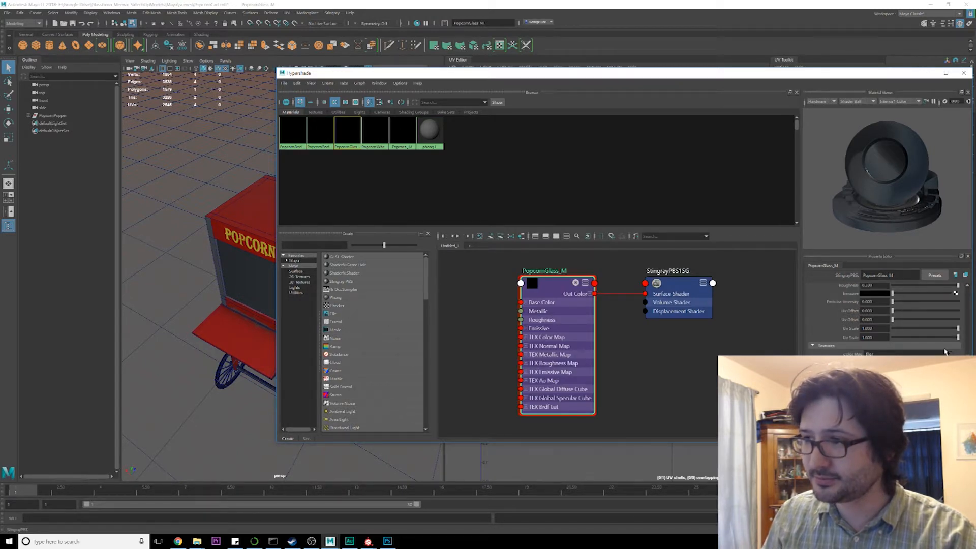
pyautogui.scroll(-2, 884, 315)
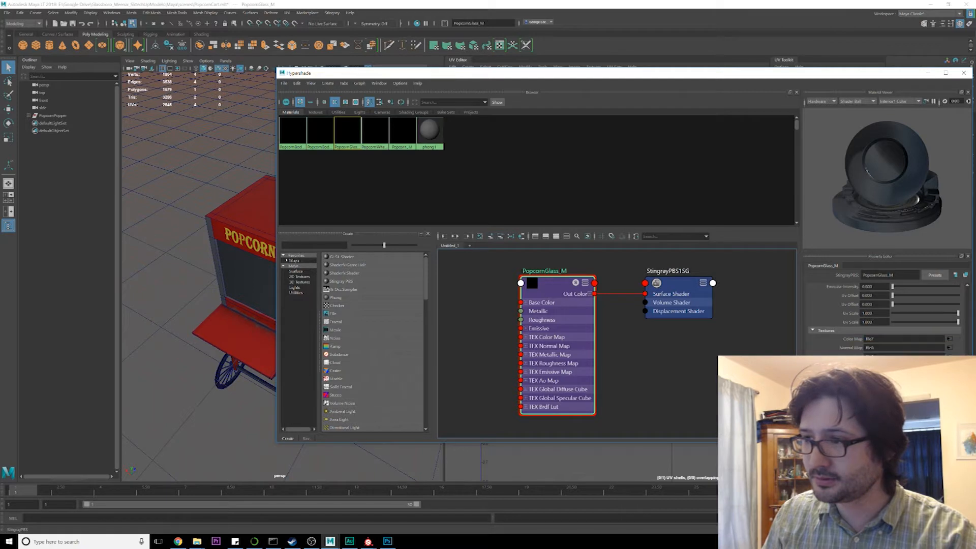
pyautogui.scroll(5, 910, 336)
pyautogui.scroll(-4, 948, 354)
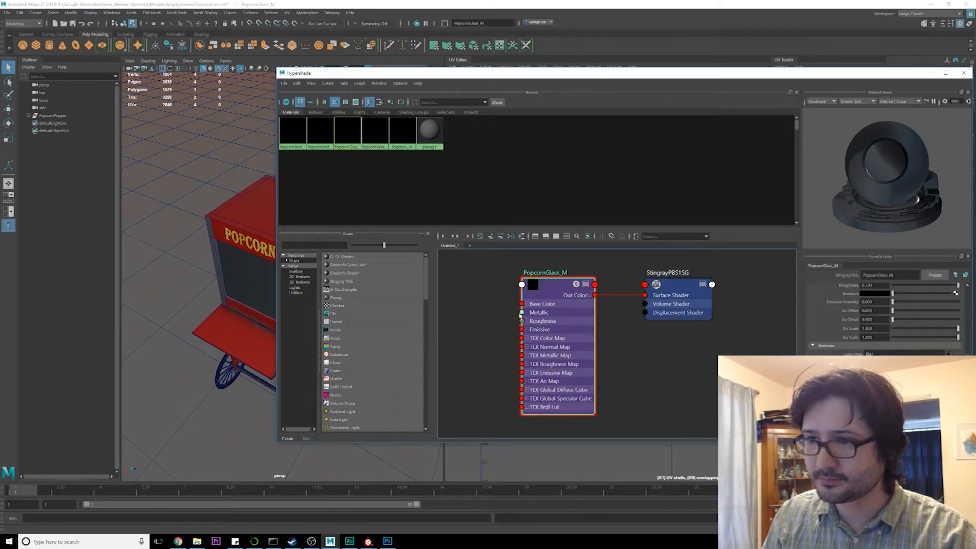
pyautogui.scroll(-2, 884, 310)
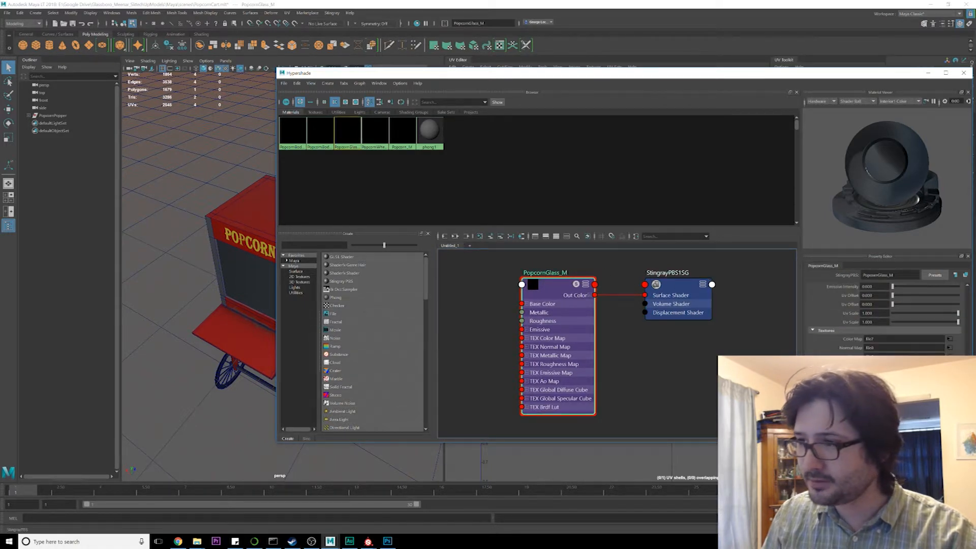
# Step: Open the file node listed in PopcornGlass_M's color map slot and move the material's node closer to its shading group
pyautogui.click(949, 341)
pyautogui.moveTo(551, 288); pyautogui.dragTo(563, 286)
pyautogui.keyDown('alt'); pyautogui.moveTo(214, 285); pyautogui.dragTo(250, 300); pyautogui.keyUp('alt')
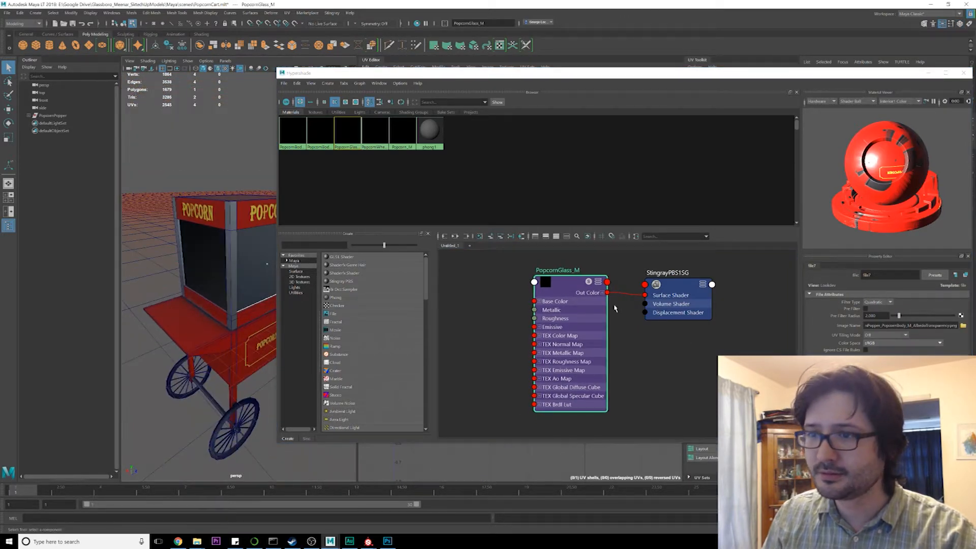
pyautogui.moveTo(564, 291); pyautogui.dragTo(573, 286)
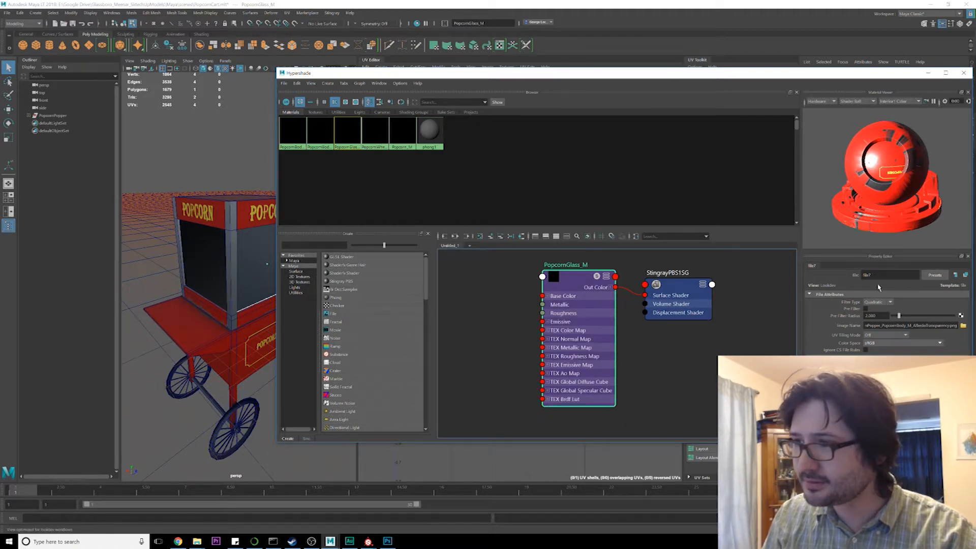
pyautogui.moveTo(575, 283); pyautogui.dragTo(573, 288)
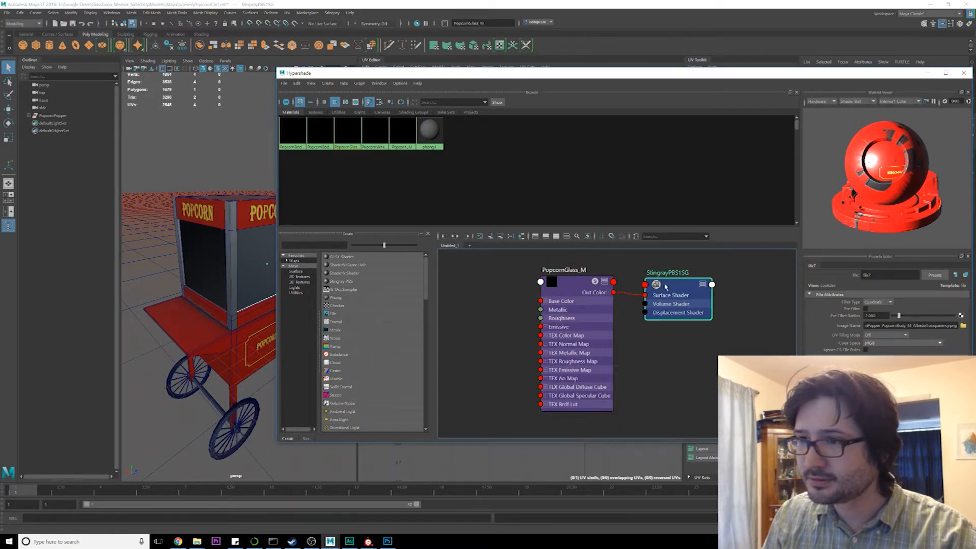
# Step: Review the PopcornGlass_M material's attributes up to its preset material settings and name
pyautogui.scroll(4, 885, 305)
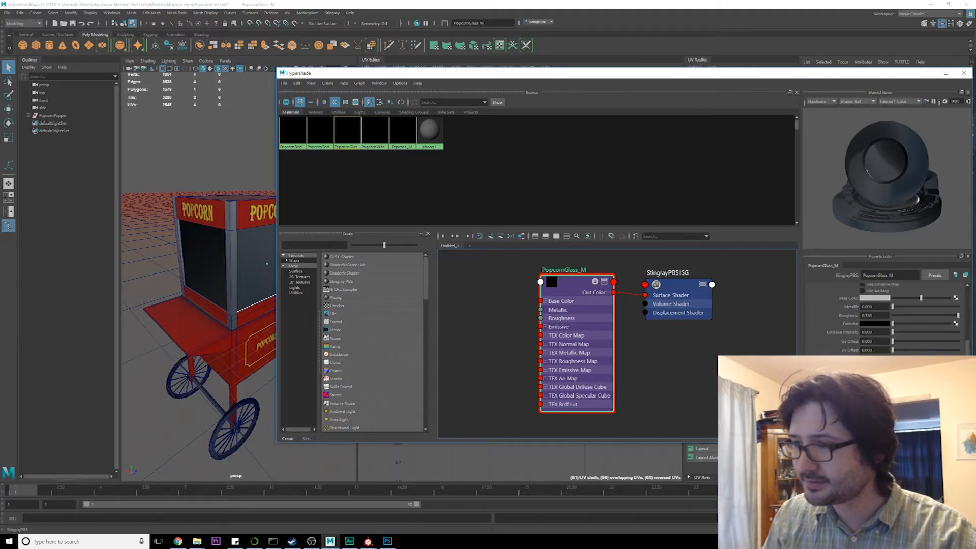
pyautogui.scroll(5, 900, 313)
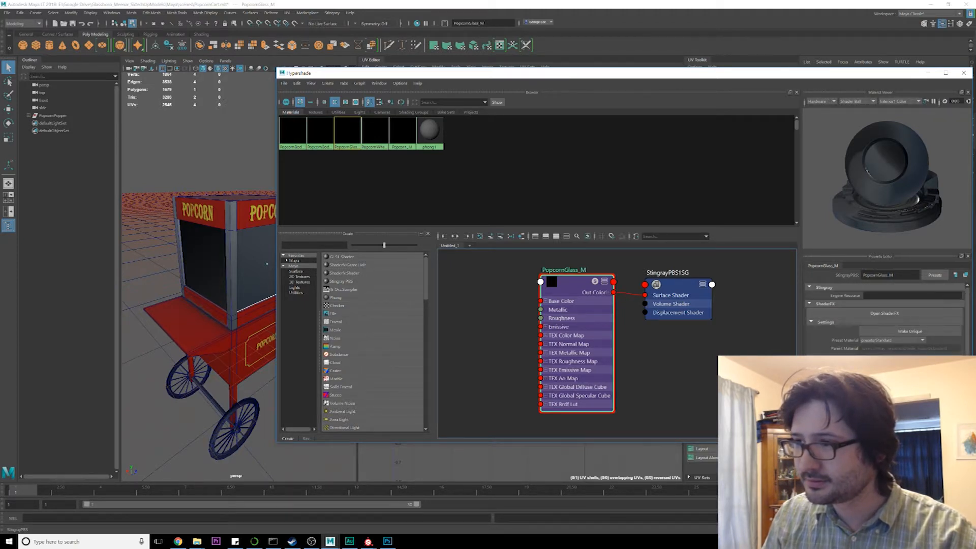
pyautogui.doubleClick(887, 275)
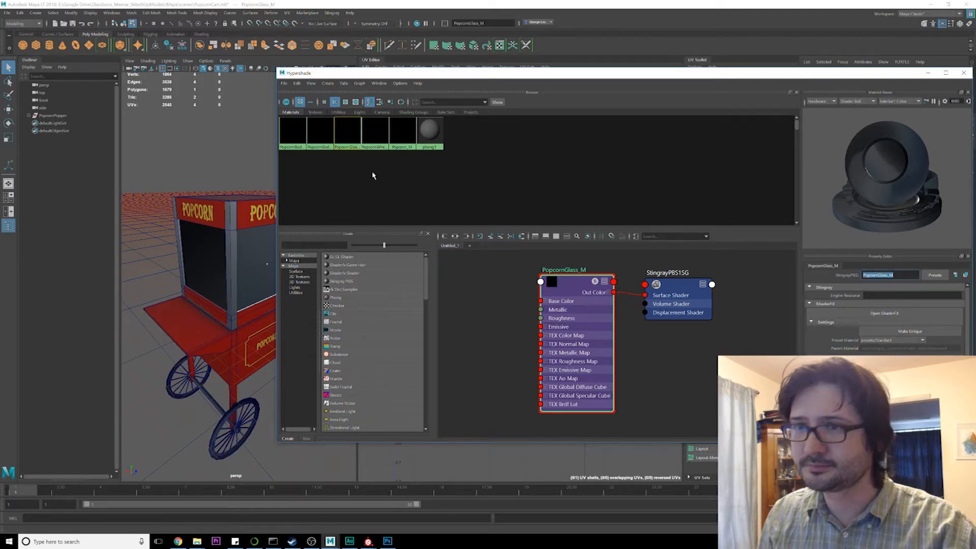
# Step: Graph the PopcornBodyTop_M network and the PopcornGlass_M network in the Hypershade to compare their texture connections
pyautogui.click(321, 135)
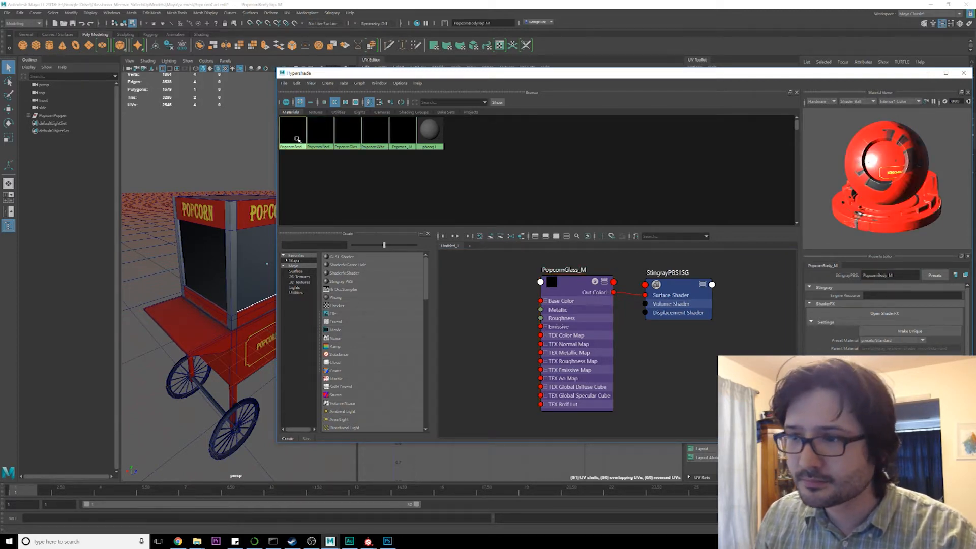
pyautogui.click(455, 236)
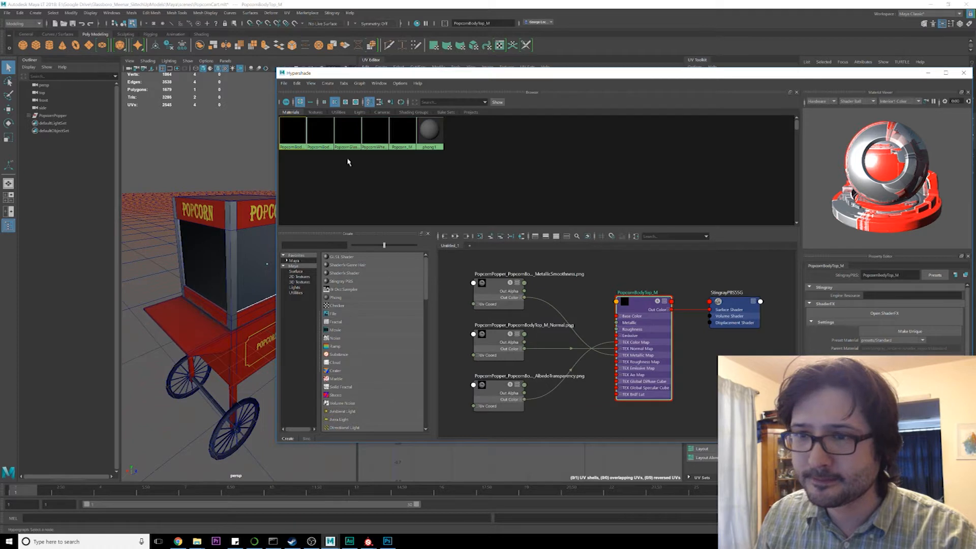
pyautogui.click(347, 155)
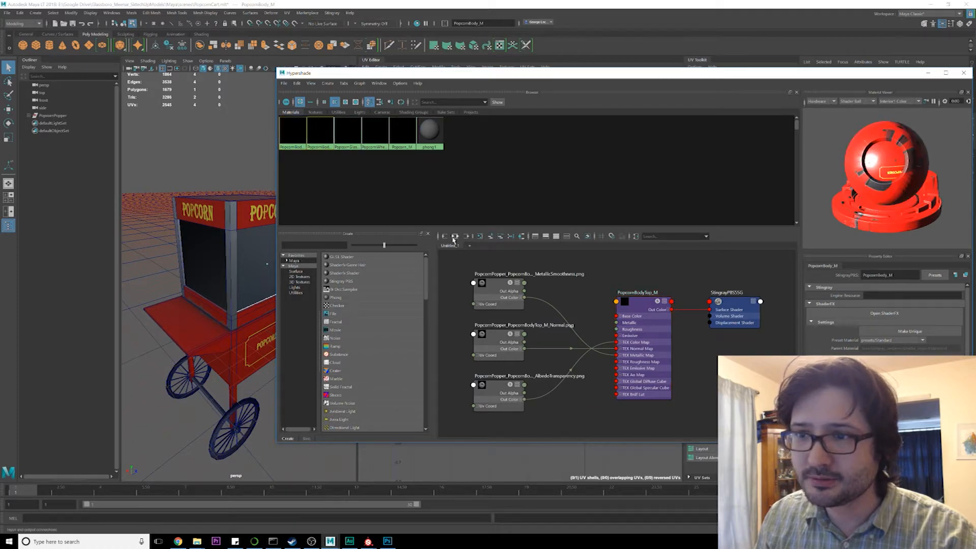
pyautogui.click(348, 136)
pyautogui.click(455, 237)
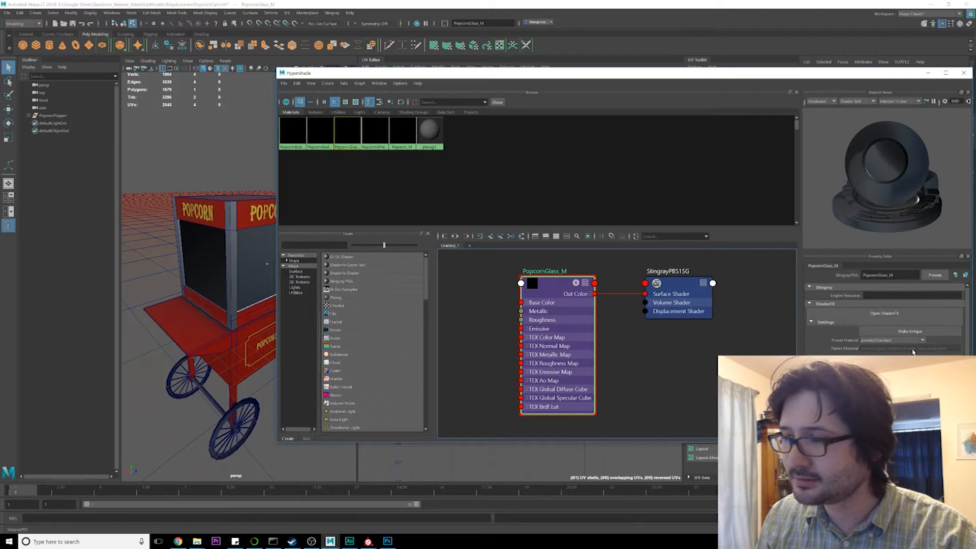
# Step: Check the texture map slots of the PopcornGlass_M, PopcornWheels_M and Popcorn_M materials, including the file node in PopcornGlass_M's color map slot
pyautogui.scroll(-5, 912, 352)
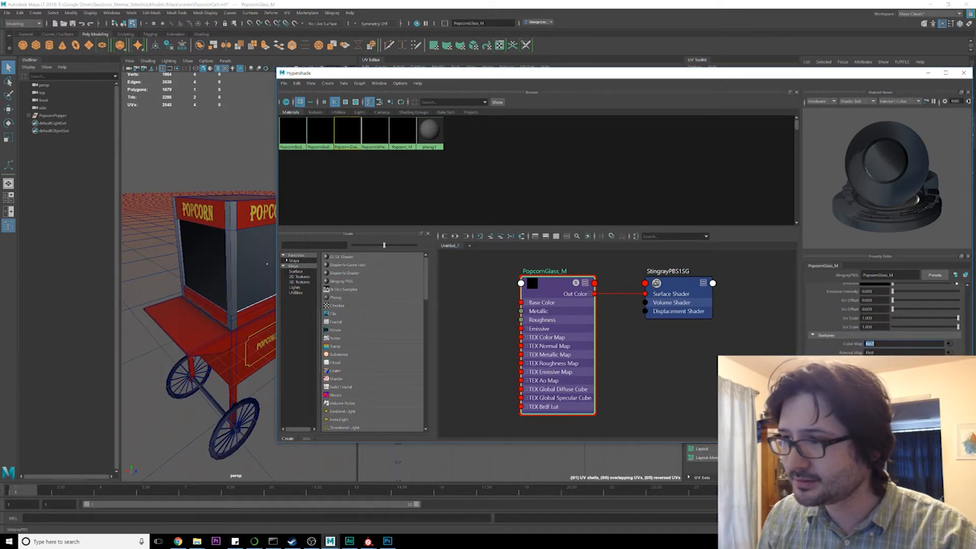
pyautogui.click(949, 345)
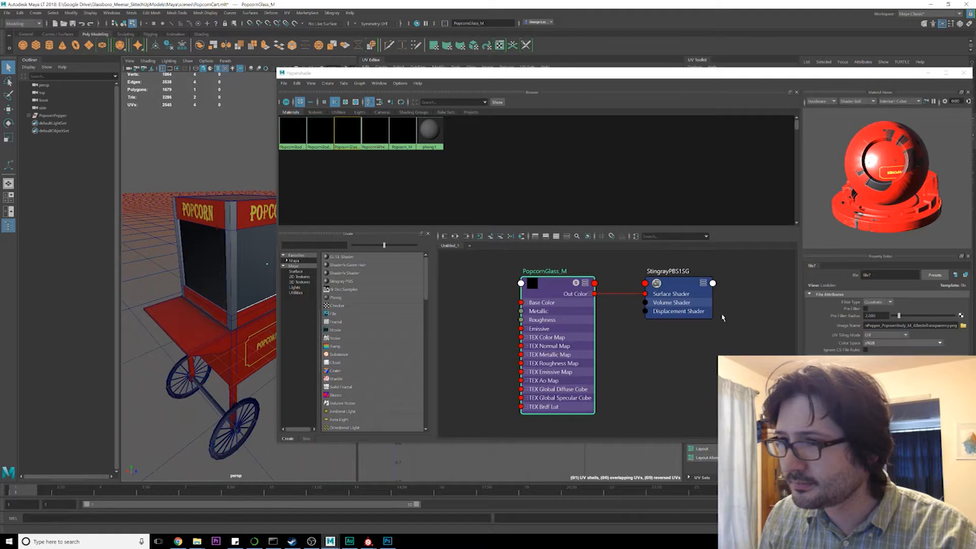
pyautogui.click(375, 132)
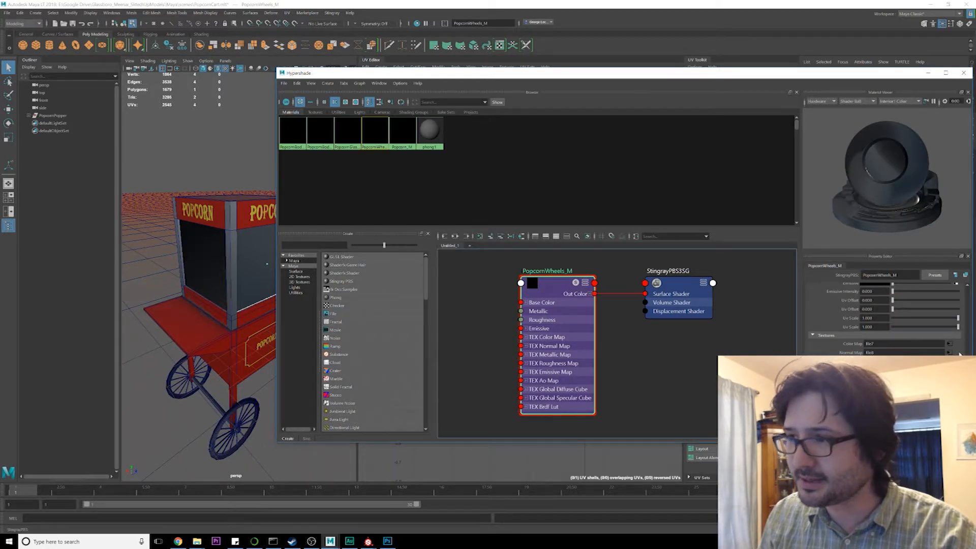
pyautogui.click(403, 132)
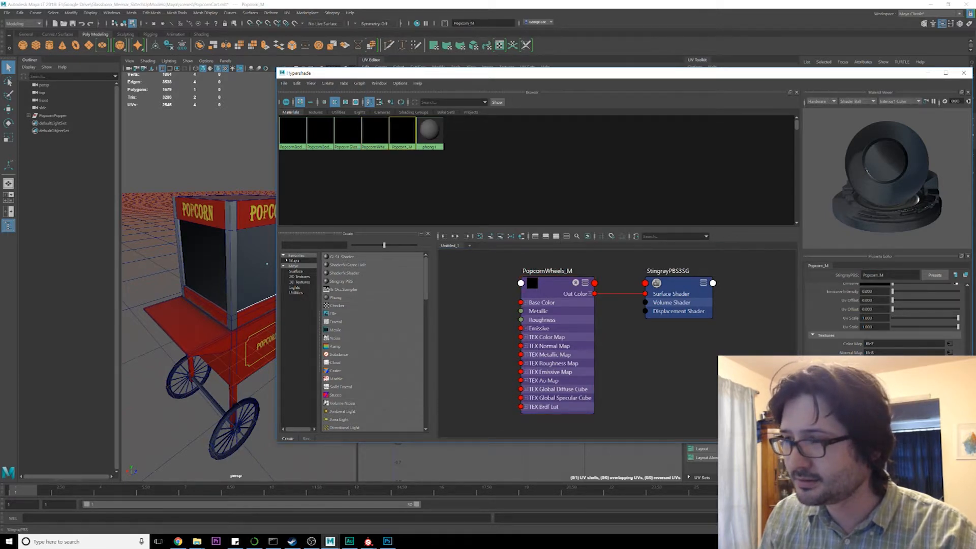
pyautogui.scroll(-1, 885, 305)
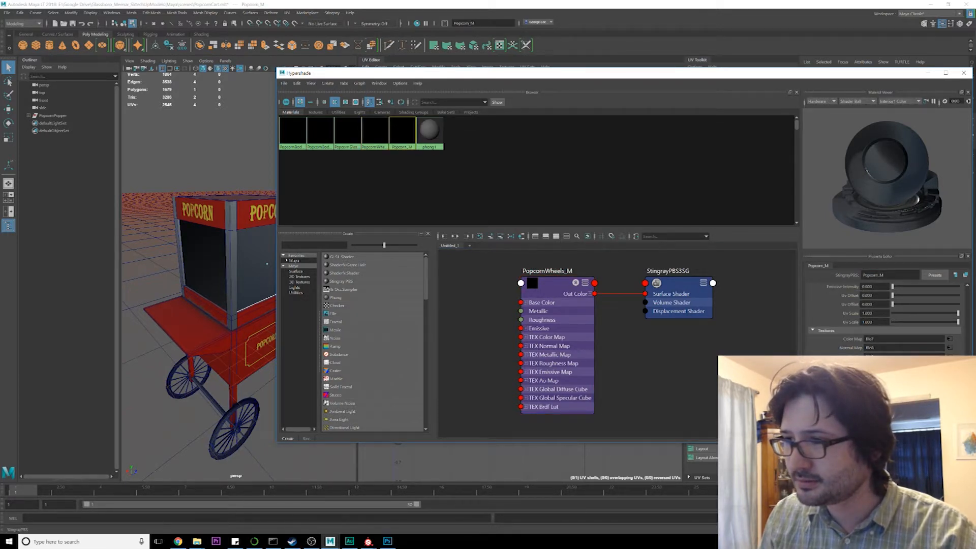
# Step: Close the Hypershade, clear the selection in the scene, and reopen the Hypershade
pyautogui.moveTo(665, 81); pyautogui.dragTo(551, 80)
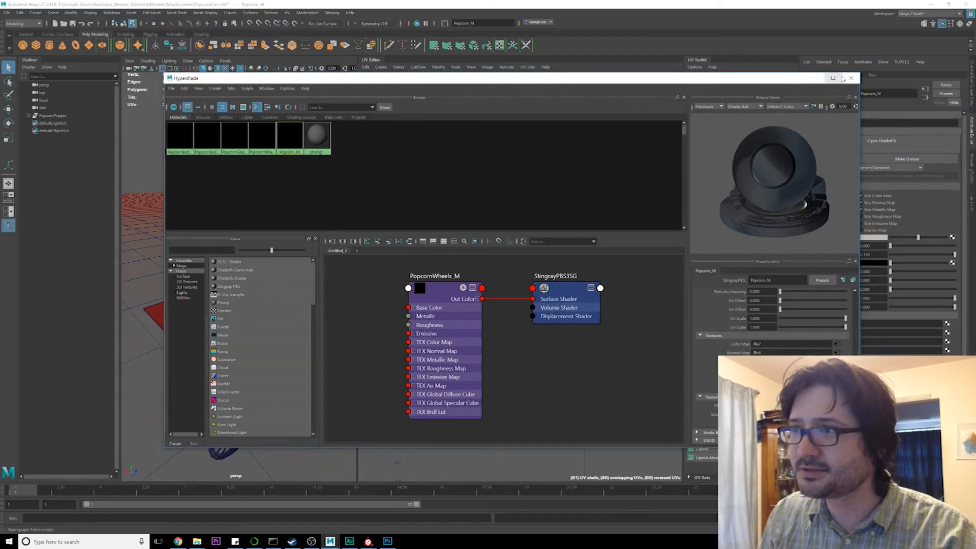
pyautogui.click(850, 73)
pyautogui.click(299, 148)
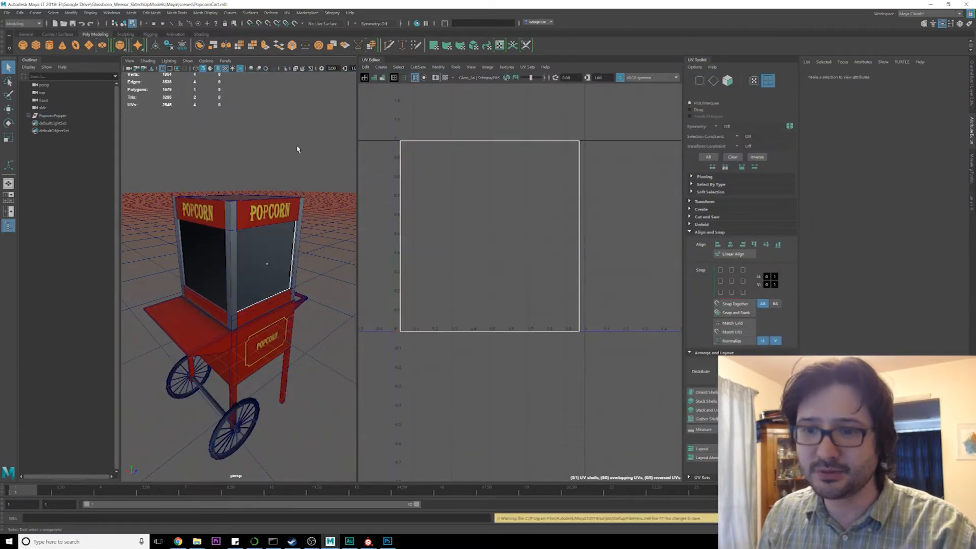
pyautogui.press('F8')
pyautogui.click(151, 12)
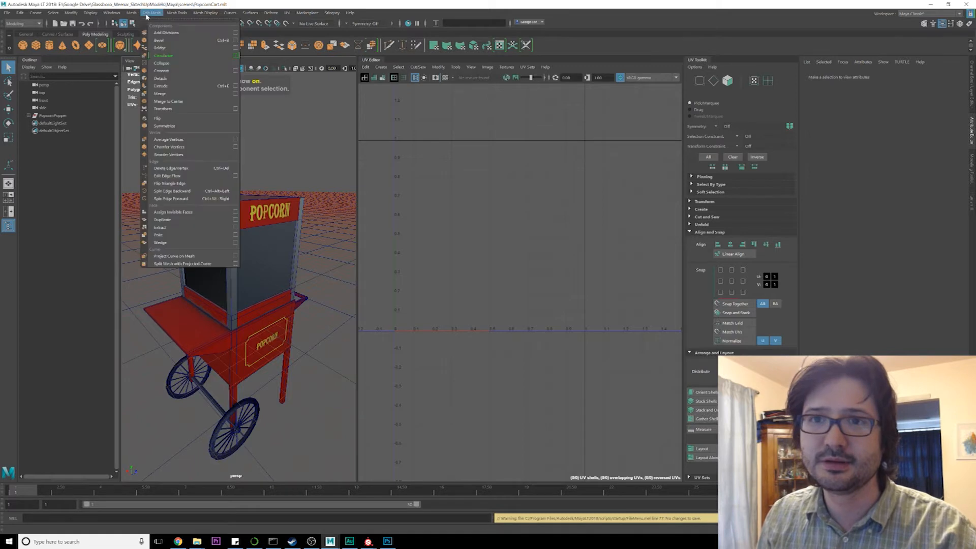
pyautogui.moveTo(113, 15)
pyautogui.moveTo(147, 63)
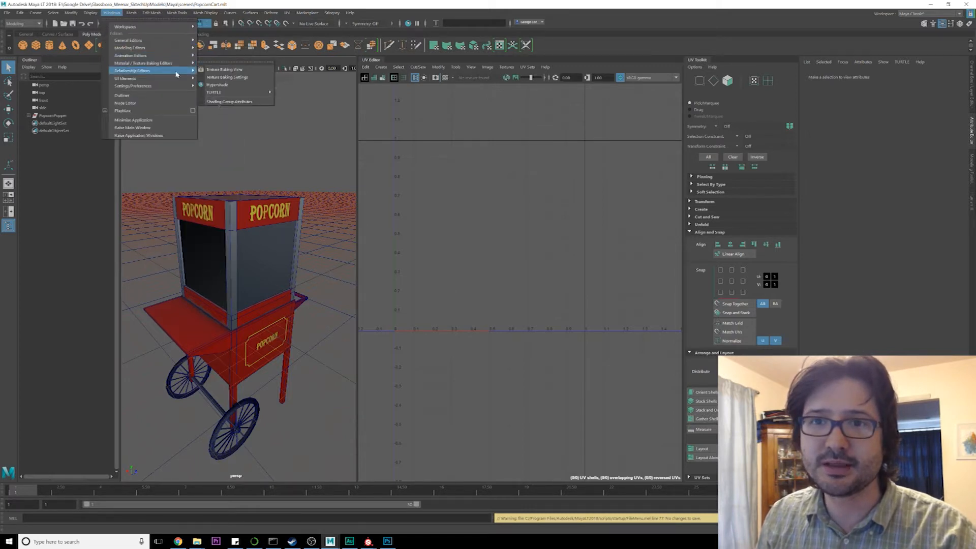
pyautogui.click(235, 84)
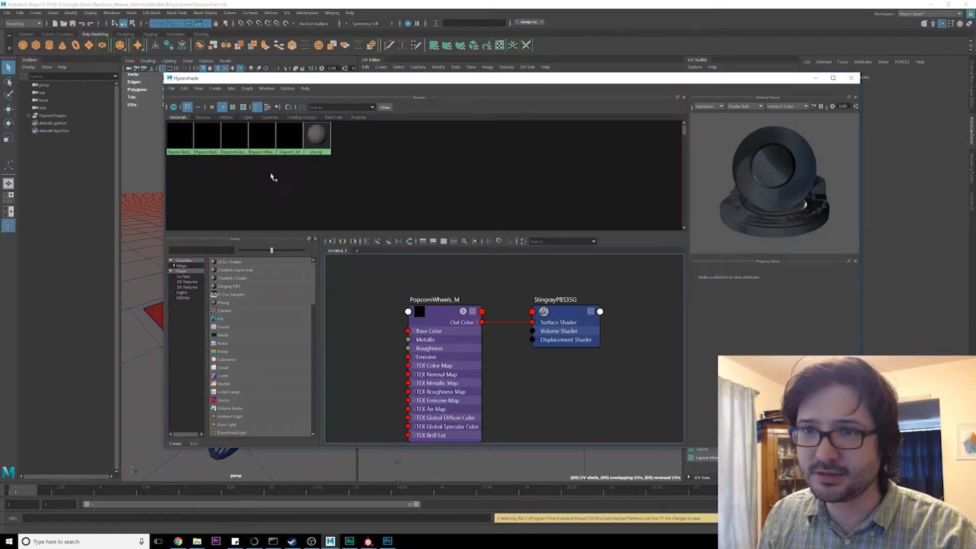
# Step: Create file texture nodes for the color, normal and metallic maps of the PopcornWheels_M material
pyautogui.click(473, 322)
pyautogui.scroll(-10, 567, 371)
pyautogui.keyDown('alt'); pyautogui.moveTo(573, 374); pyautogui.dragTo(562, 325, button='middle'); pyautogui.keyUp('alt')
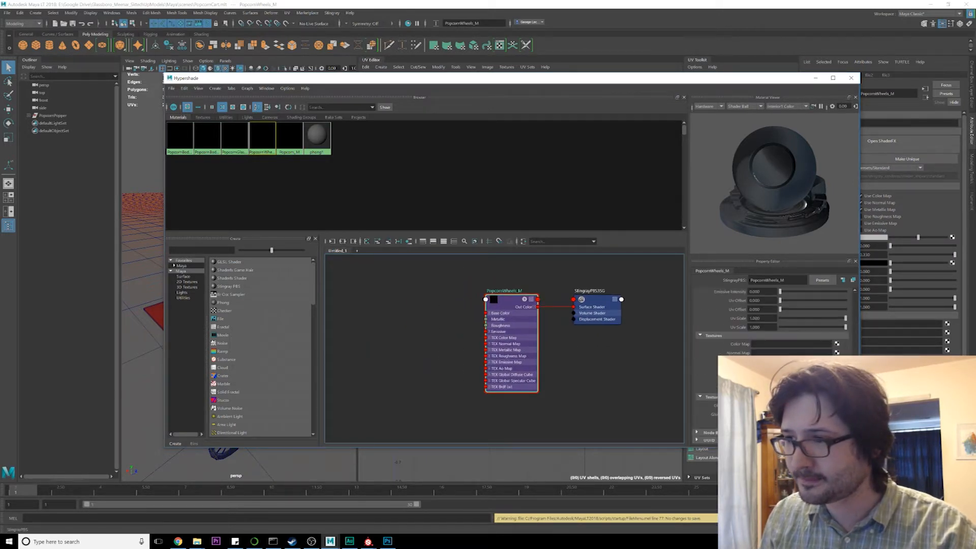
pyautogui.click(837, 344)
pyautogui.click(837, 353)
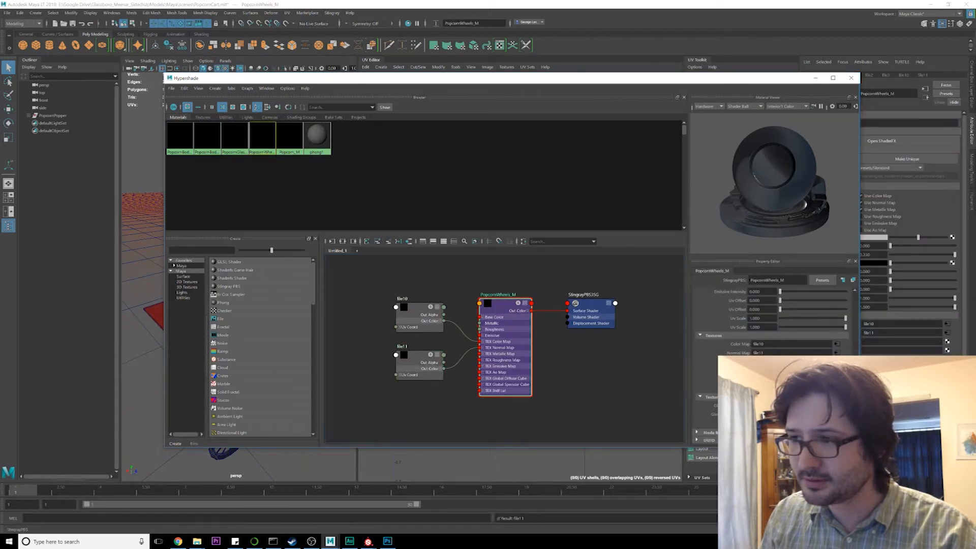
pyautogui.click(837, 361)
# Step: Load the PopcornWheels_M AlbedoTransparency, Normal and MetallicSmoothness images into the file nodes of the matching color, normal and metallic maps
pyautogui.click(436, 304)
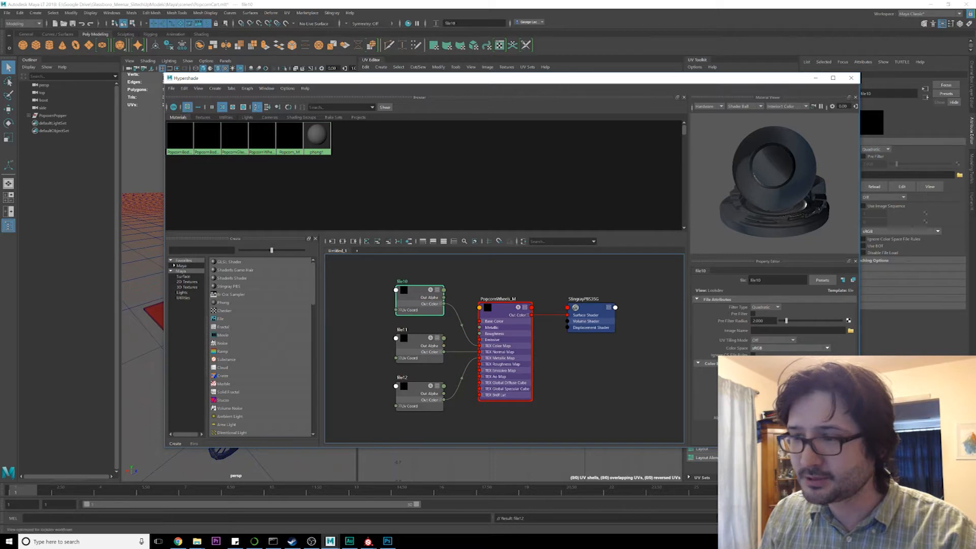
pyautogui.click(851, 331)
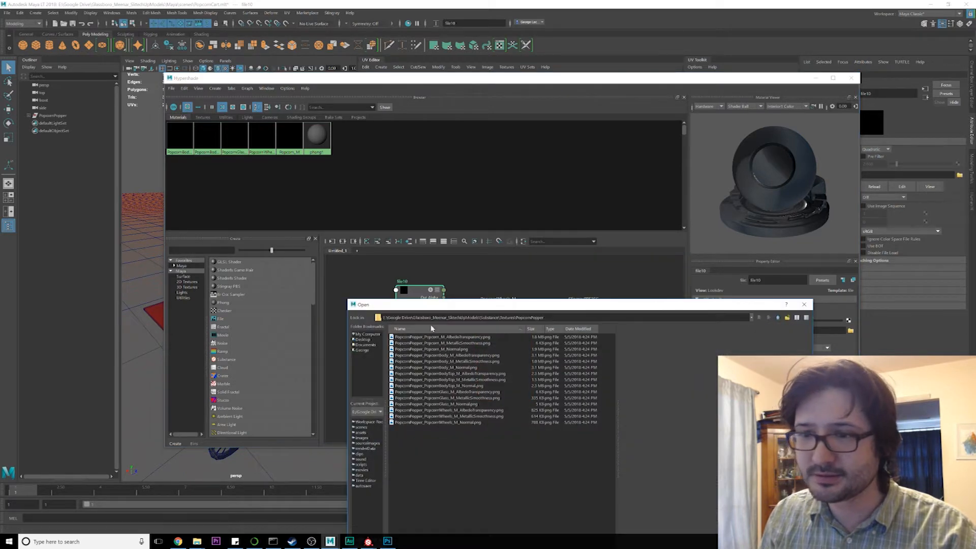
pyautogui.doubleClick(462, 411)
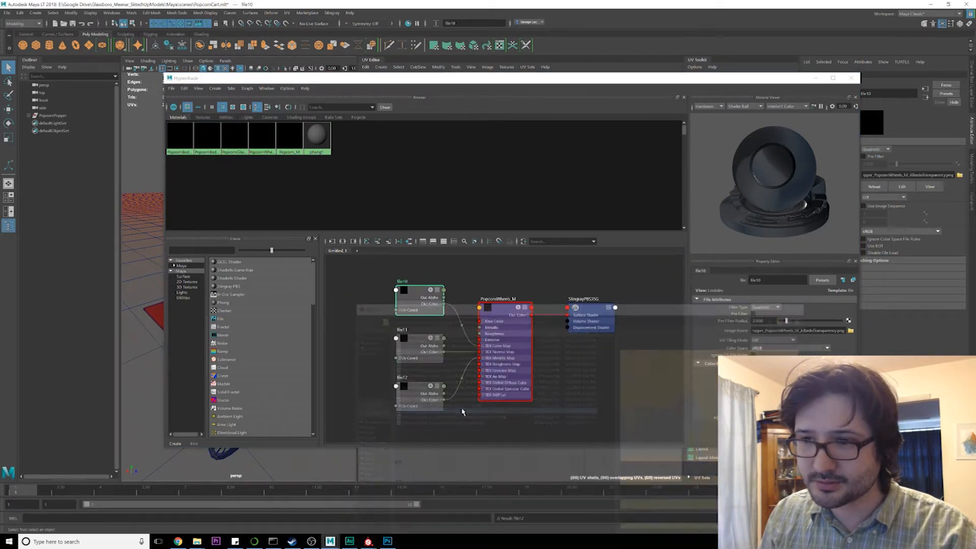
pyautogui.click(417, 340)
pyautogui.click(851, 331)
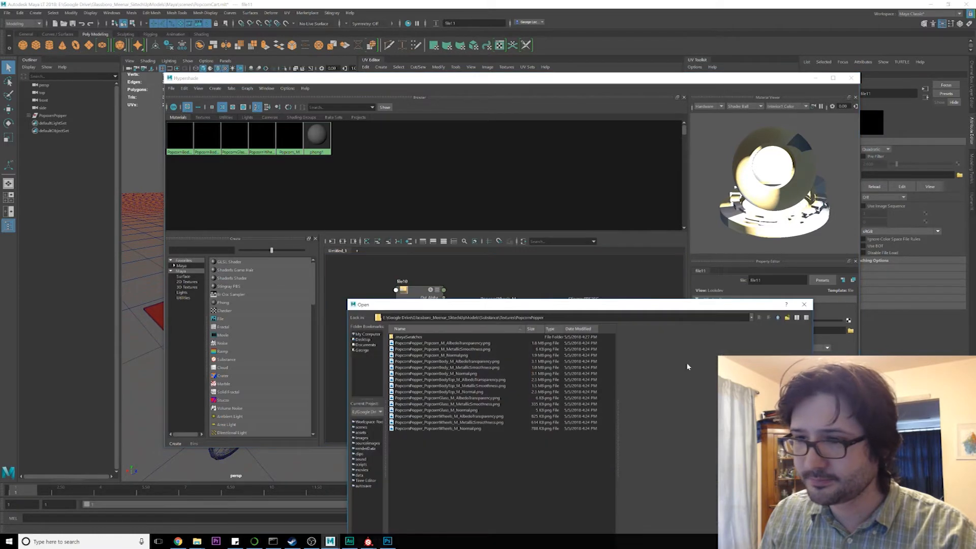
pyautogui.doubleClick(478, 430)
pyautogui.click(416, 387)
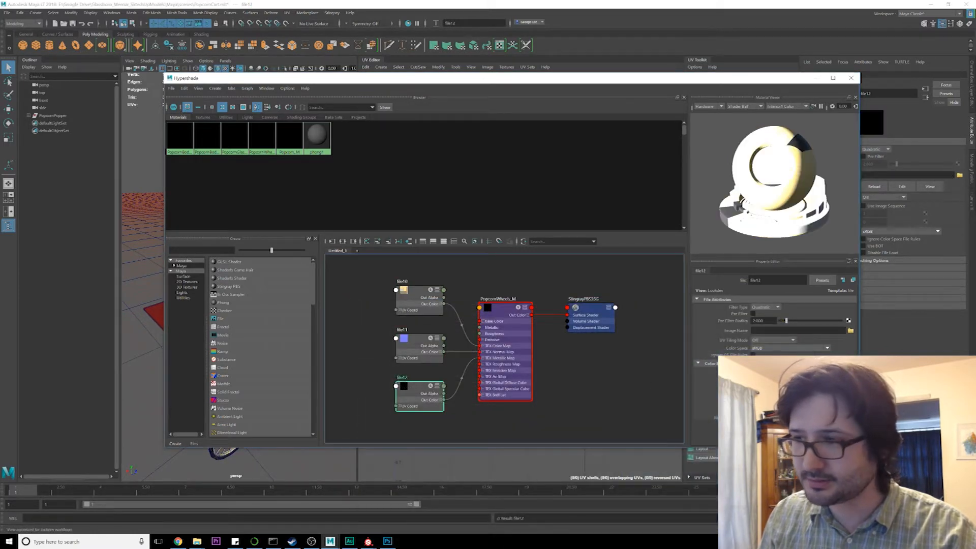
pyautogui.click(851, 331)
pyautogui.doubleClick(467, 421)
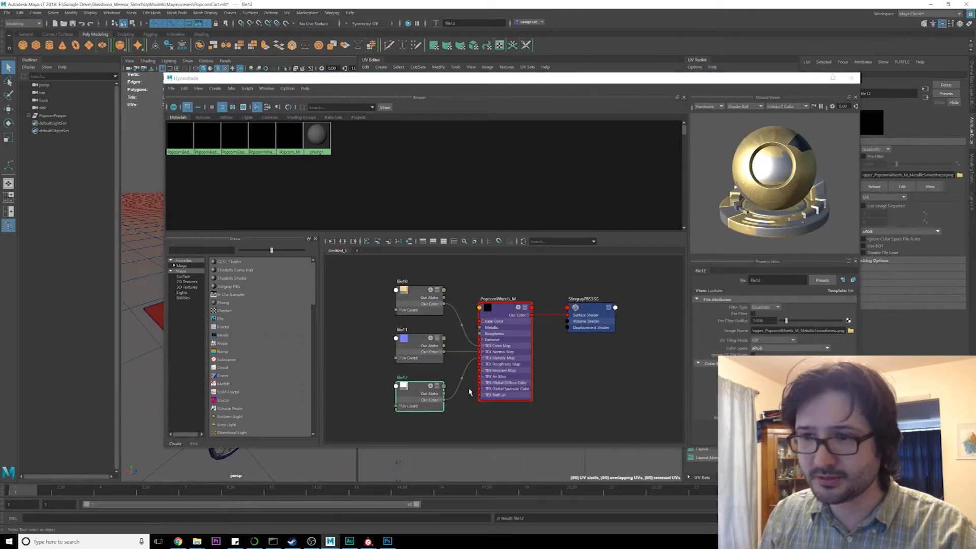
# Step: Graph the Popcorn_M material and create file texture nodes for its color, normal and metallic maps
pyautogui.click(289, 136)
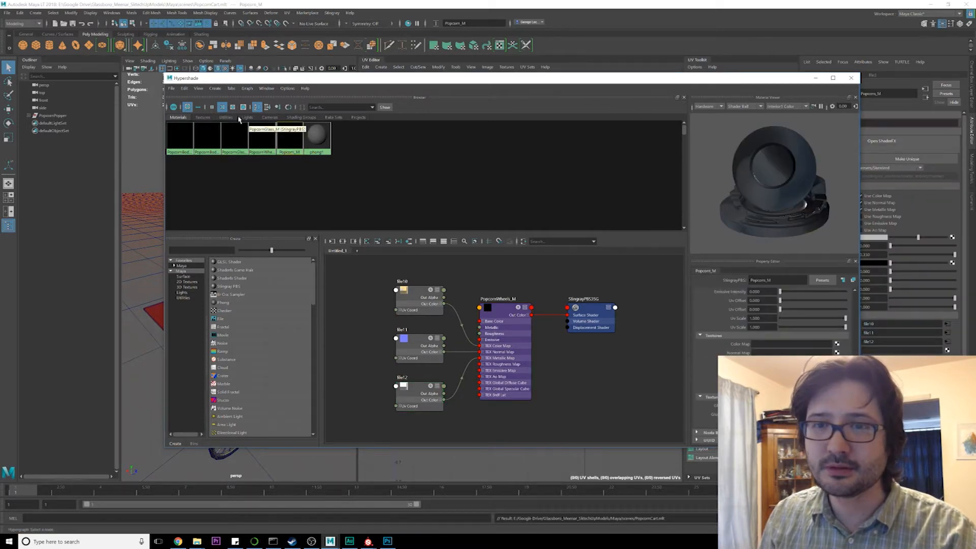
pyautogui.click(343, 242)
pyautogui.click(837, 344)
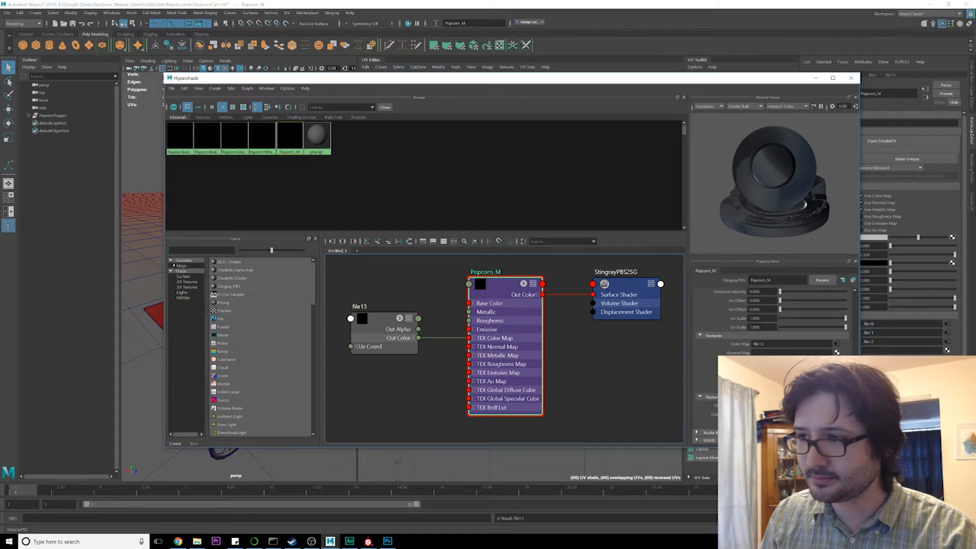
pyautogui.click(837, 352)
pyautogui.click(837, 361)
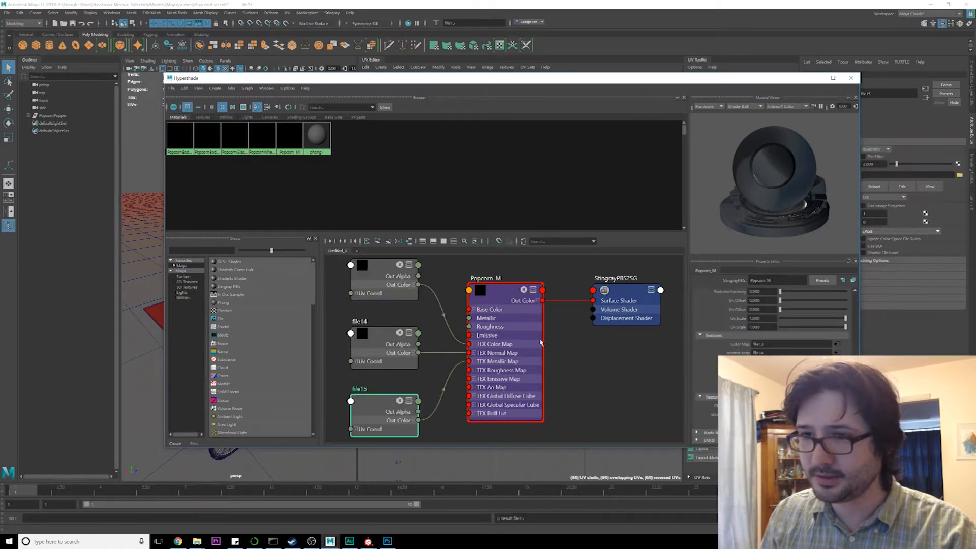
# Step: Load the Popcorn_M AlbedoTransparency, Normal and MetallicSmoothness images into the file nodes of the matching color, normal and metallic maps
pyautogui.click(384, 269)
pyautogui.click(851, 331)
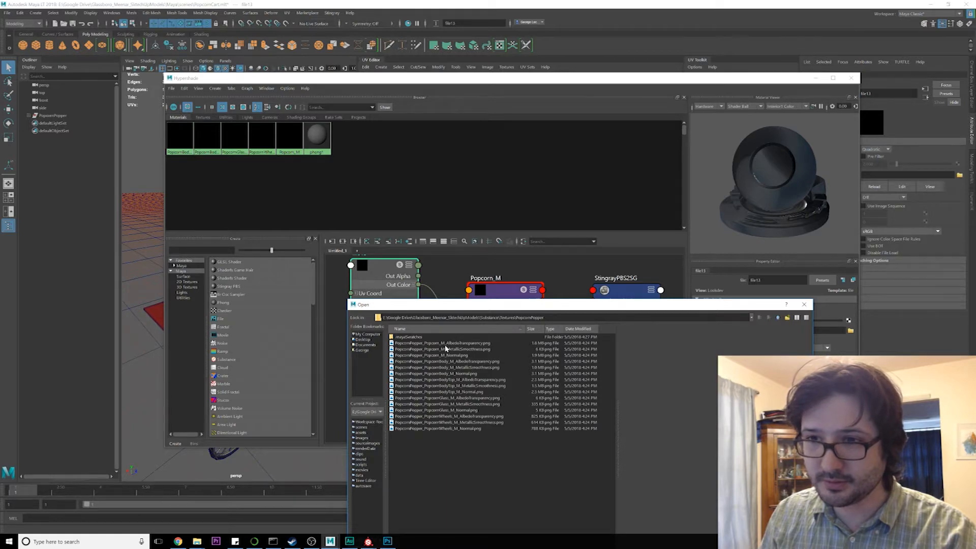
pyautogui.doubleClick(445, 345)
pyautogui.click(385, 340)
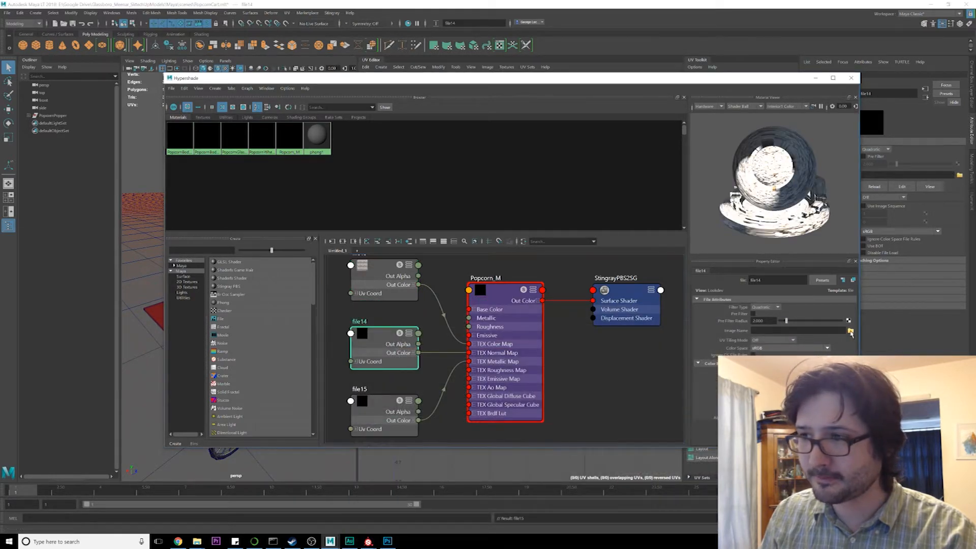
pyautogui.click(851, 331)
pyautogui.doubleClick(441, 354)
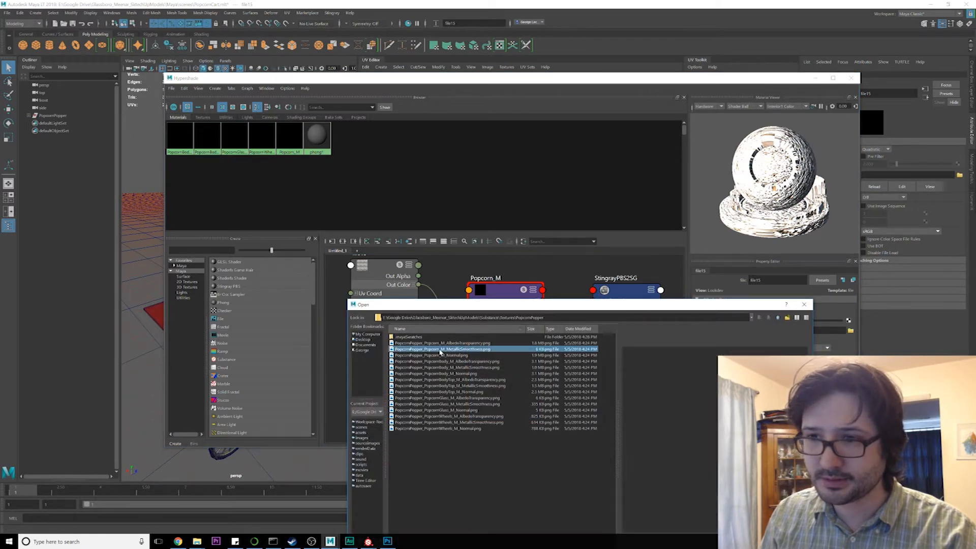
pyautogui.doubleClick(441, 350)
# Step: Graph the PopcornGlass_M material and create file texture nodes for its color, normal and metallic maps
pyautogui.click(266, 145)
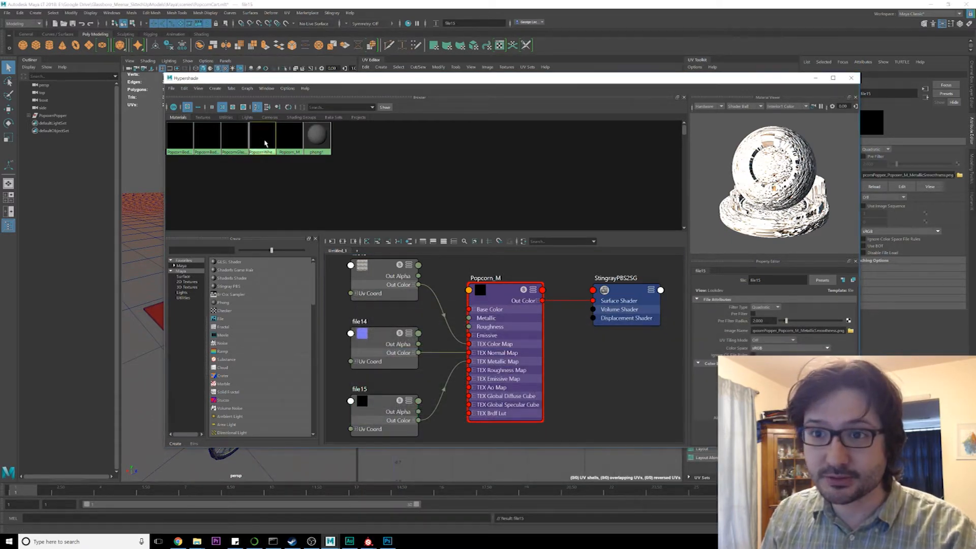
pyautogui.click(236, 139)
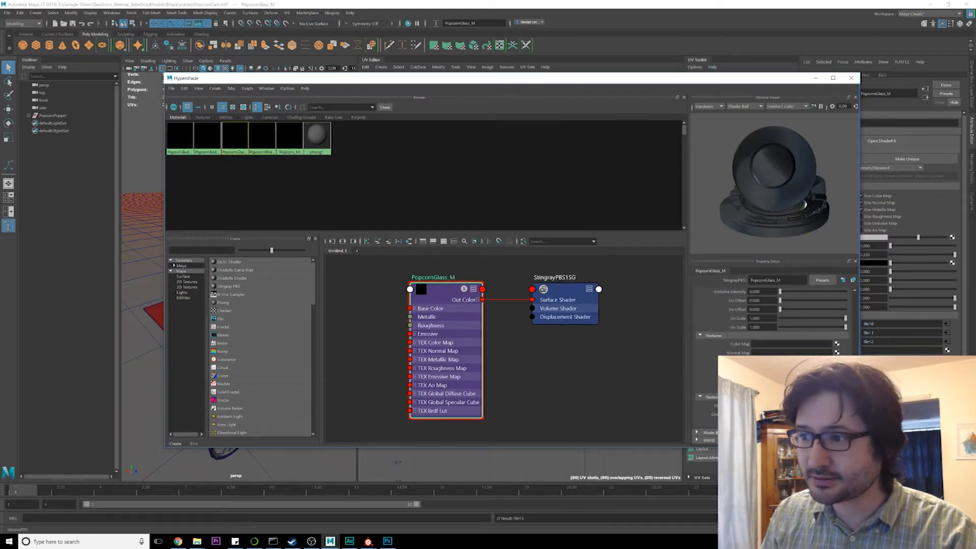
pyautogui.click(837, 345)
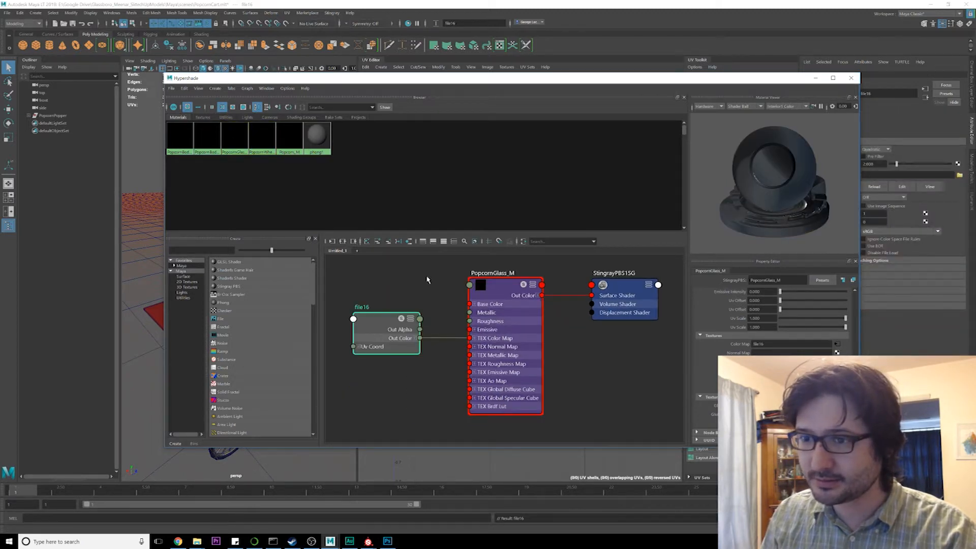
pyautogui.click(837, 352)
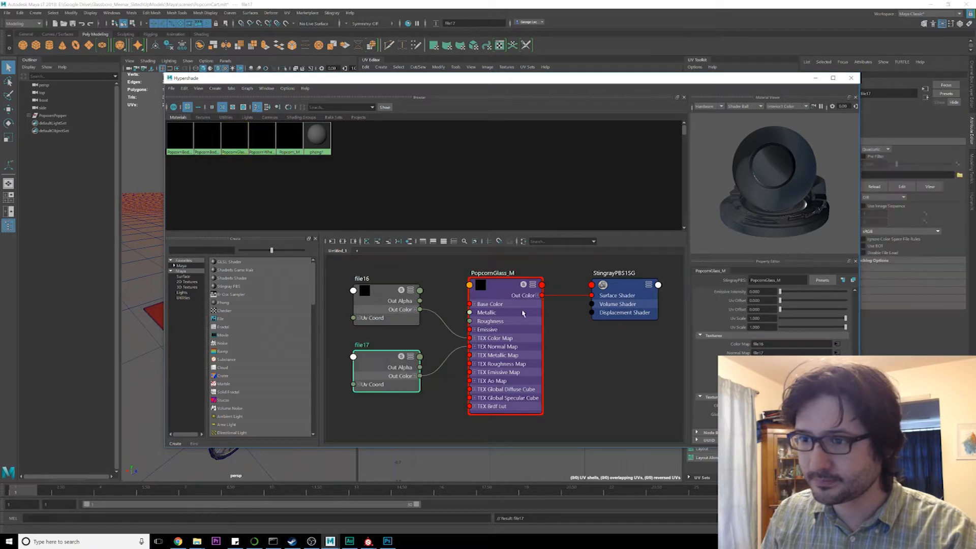
pyautogui.click(836, 361)
# Step: Load the PopcornGlass_M AlbedoTransparency, Normal and MetallicSmoothness images into the file nodes of the matching color, normal and metallic maps
pyautogui.click(384, 272)
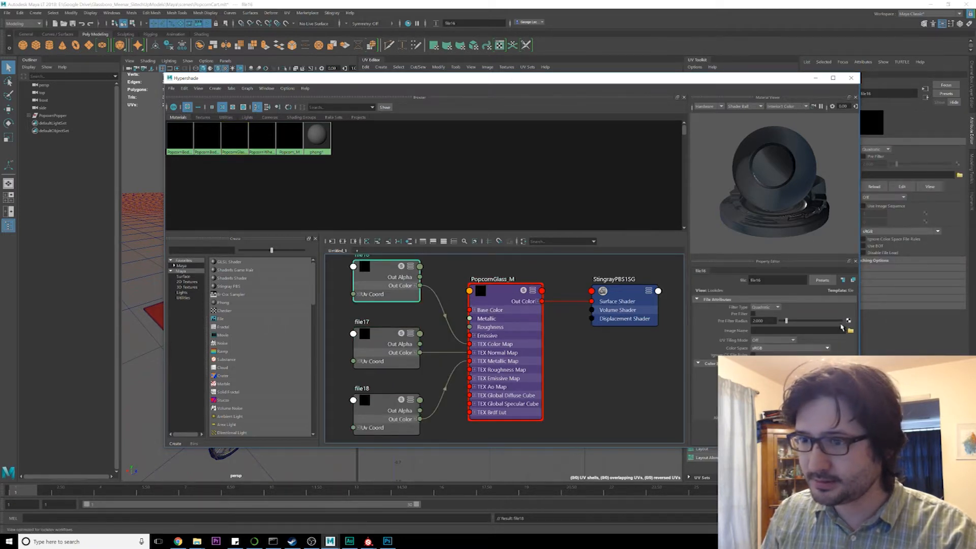
pyautogui.click(850, 331)
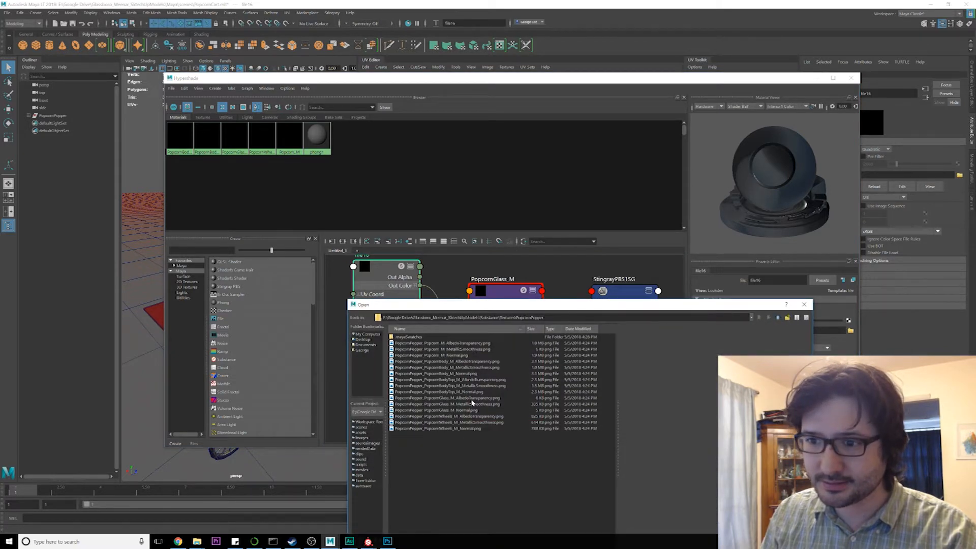
pyautogui.doubleClick(467, 399)
pyautogui.click(385, 340)
pyautogui.click(851, 331)
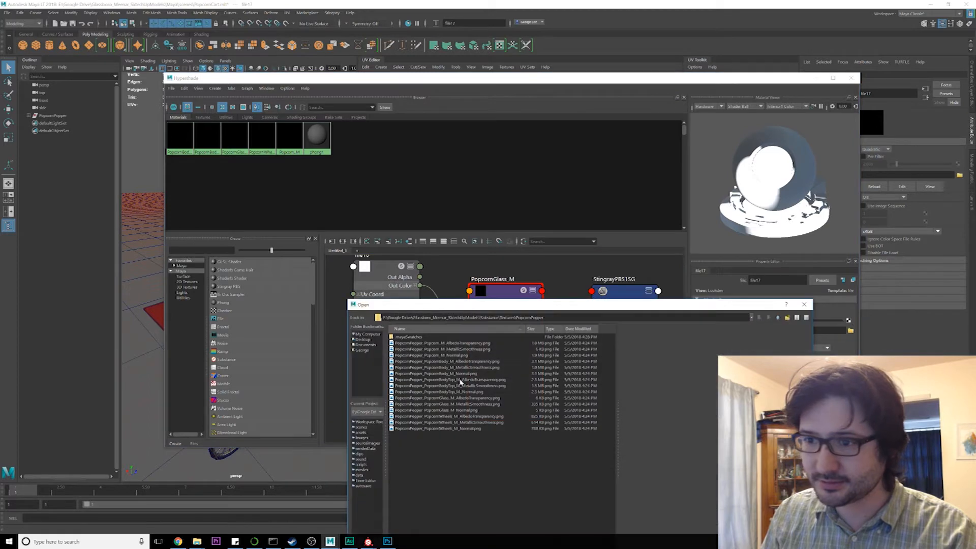
pyautogui.doubleClick(456, 406)
pyautogui.click(385, 405)
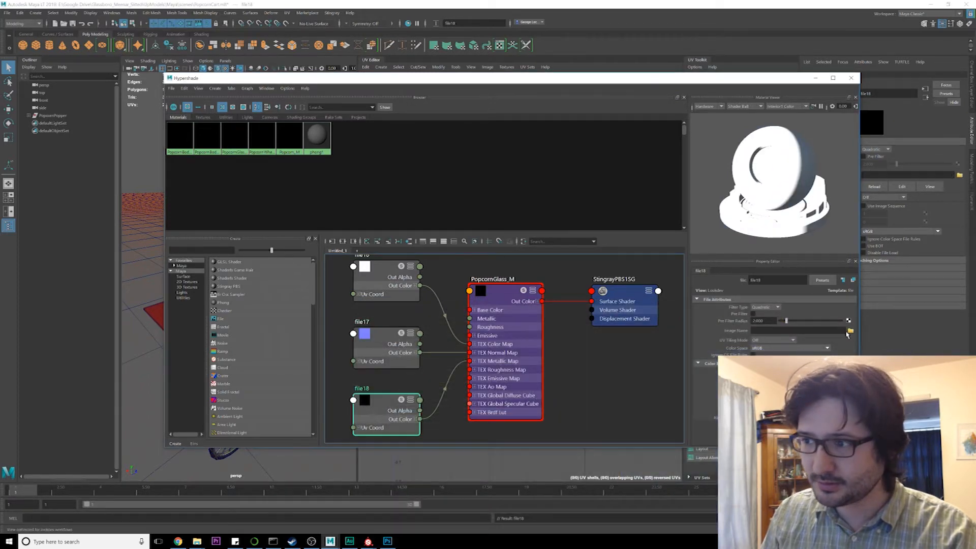
pyautogui.click(851, 331)
pyautogui.doubleClick(466, 404)
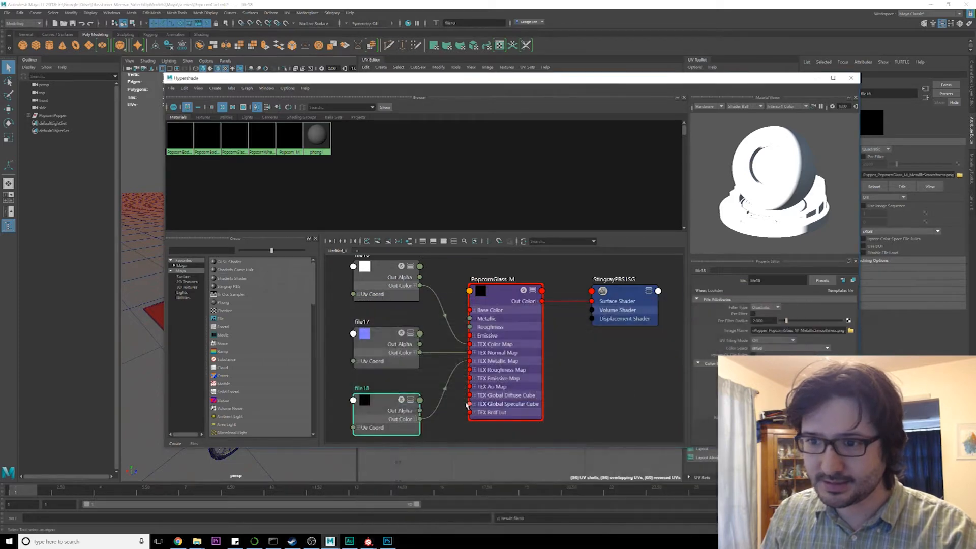
pyautogui.click(459, 408)
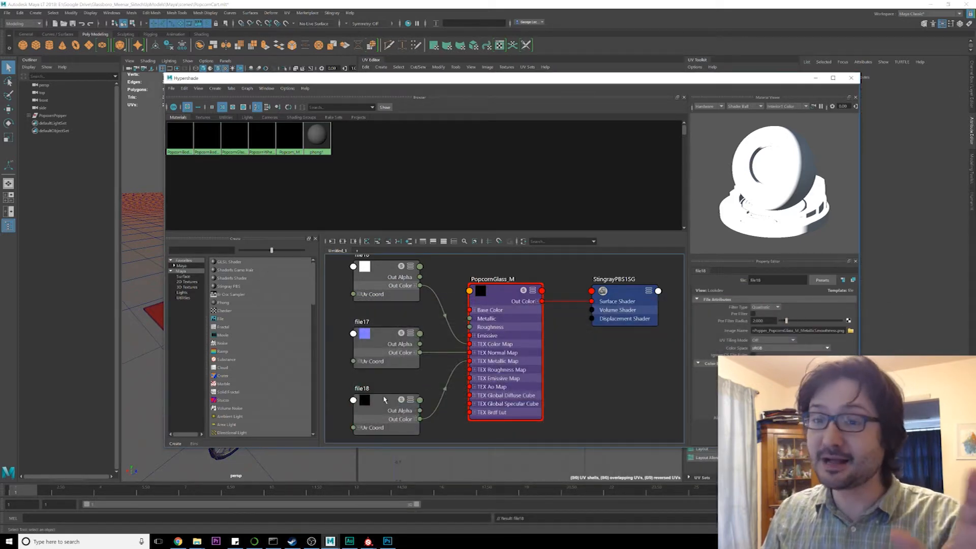
# Step: Move the Hypershade aside to check the textured cart in the viewport, and close the Hypershade
pyautogui.moveTo(434, 81); pyautogui.dragTo(548, 77)
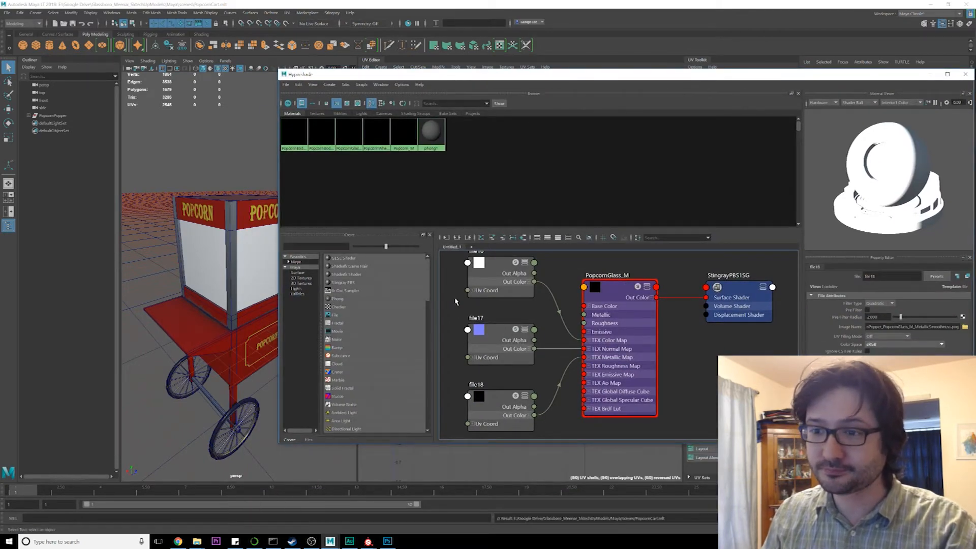
pyautogui.scroll(2, 249, 276)
pyautogui.keyDown('alt'); pyautogui.moveTo(249, 276); pyautogui.dragTo(267, 300); pyautogui.keyUp('alt')
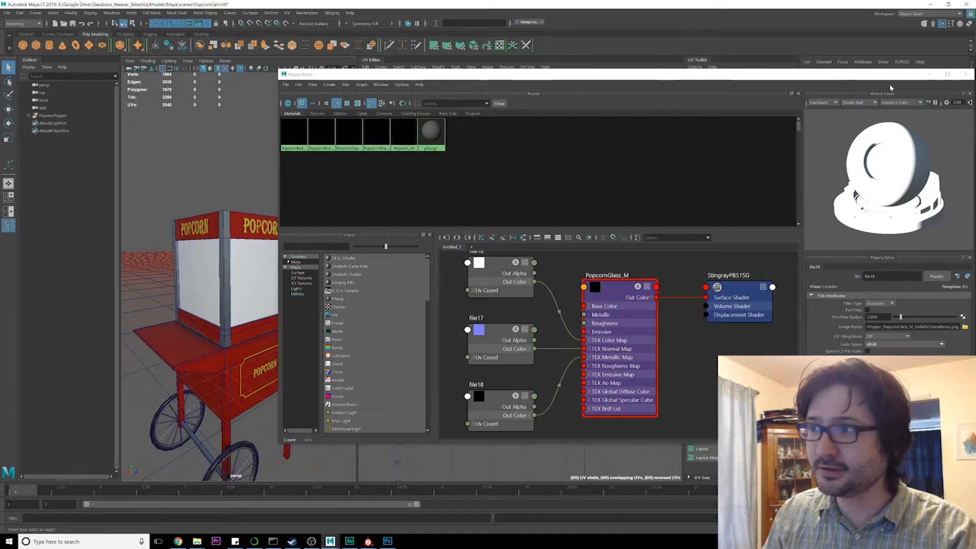
pyautogui.moveTo(559, 75); pyautogui.dragTo(438, 83)
pyautogui.click(846, 86)
pyautogui.keyDown('alt'); pyautogui.moveTo(320, 257); pyautogui.dragTo(334, 262); pyautogui.keyUp('alt')
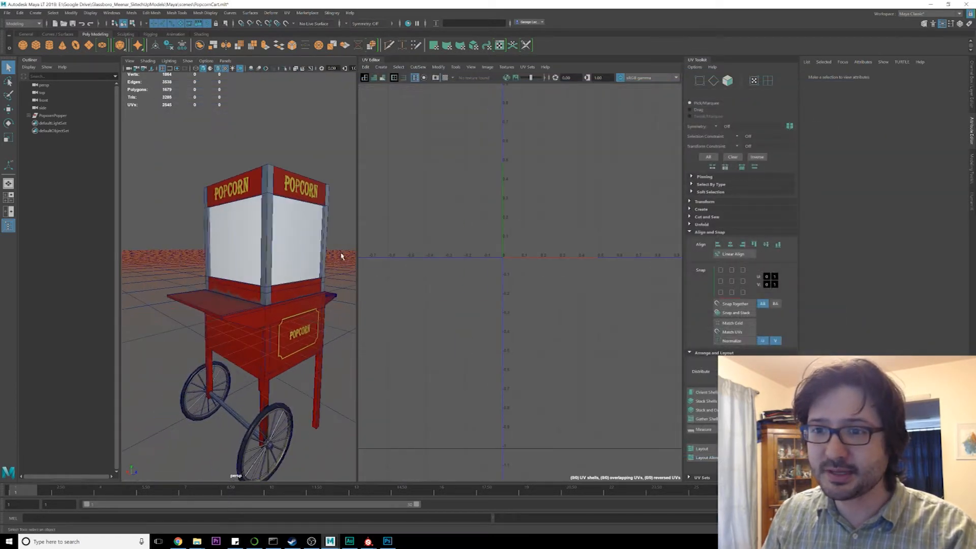
# Step: Widen the perspective viewport to inspect the textured popcorn cart from several sides, and save the scene
pyautogui.moveTo(358, 232); pyautogui.dragTo(674, 244)
pyautogui.keyDown('alt'); pyautogui.moveTo(412, 318); pyautogui.dragTo(479, 255, button='middle'); pyautogui.keyUp('alt')
pyautogui.keyDown('alt'); pyautogui.moveTo(479, 254); pyautogui.dragTo(412, 236); pyautogui.keyUp('alt')
pyautogui.scroll(-4, 488, 285)
pyautogui.keyDown('alt'); pyautogui.moveTo(495, 283); pyautogui.dragTo(500, 257, button='middle'); pyautogui.keyUp('alt')
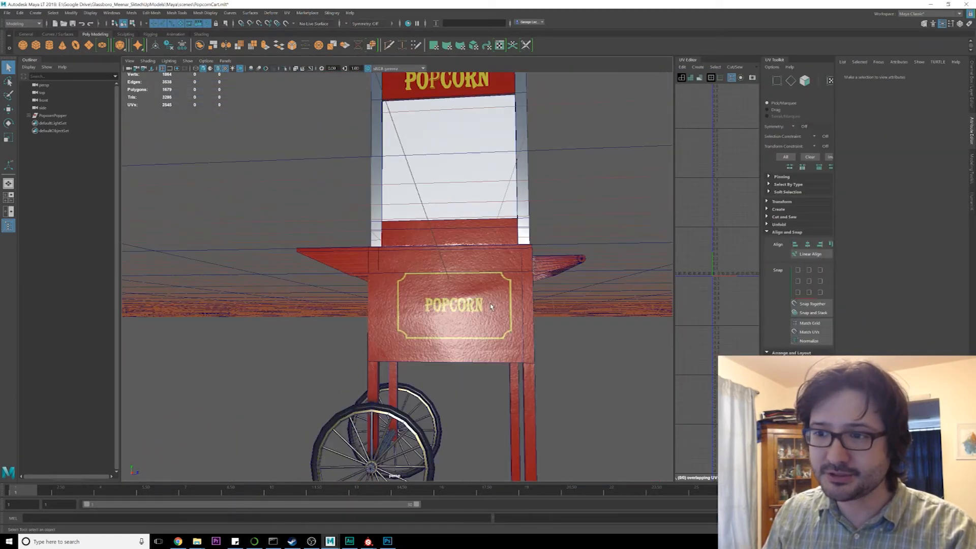
pyautogui.keyDown('alt'); pyautogui.moveTo(447, 246); pyautogui.dragTo(473, 272); pyautogui.keyUp('alt')
pyautogui.keyDown('alt'); pyautogui.moveTo(467, 243); pyautogui.dragTo(458, 258, button='middle'); pyautogui.keyUp('alt')
pyautogui.hotkey('ctrl', 's')
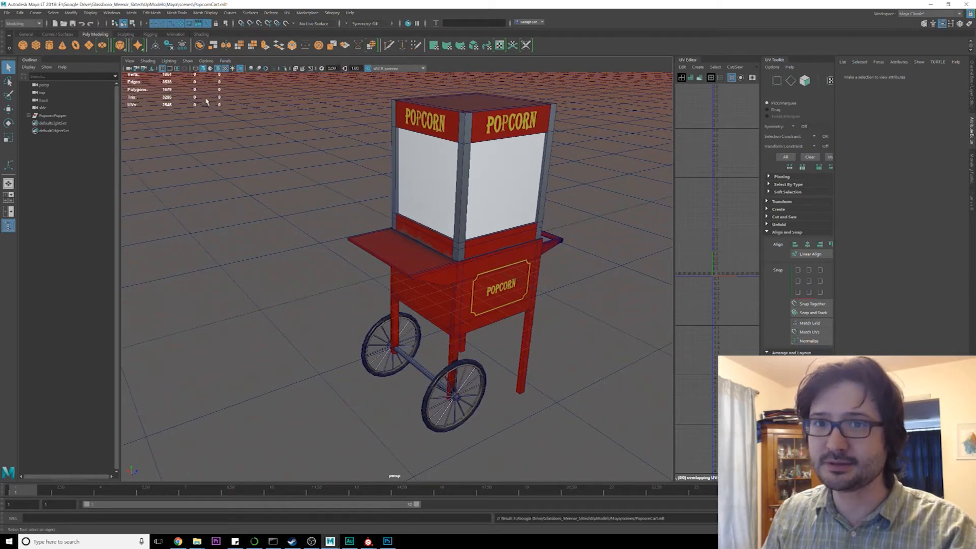
# Step: Lower the pivot of PopcornPopper to the base of its legs and snap the cart up to Translate Y 1.497, saving the scene
pyautogui.keyDown('alt'); pyautogui.moveTo(267, 163); pyautogui.dragTo(432, 261); pyautogui.keyUp('alt')
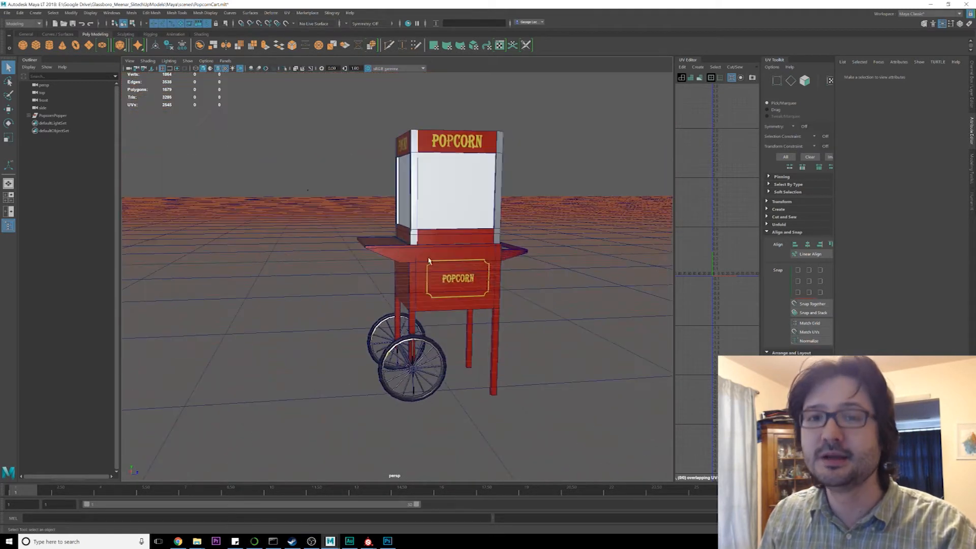
pyautogui.click(53, 115)
pyautogui.press('w')
pyautogui.press('f')
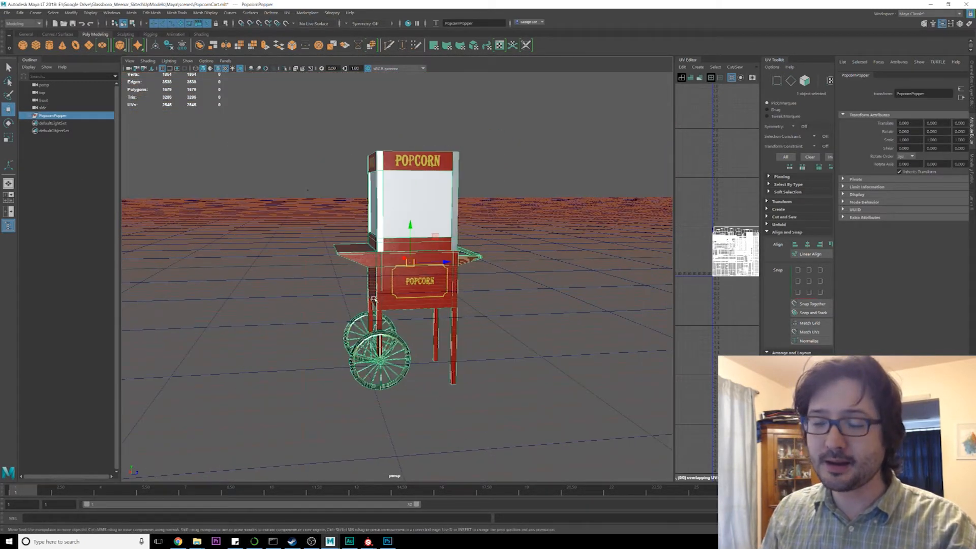
pyautogui.press('d')
pyautogui.moveTo(415, 224); pyautogui.dragTo(413, 285)
pyautogui.press('v')
pyautogui.keyDown('alt'); pyautogui.moveTo(413, 284); pyautogui.dragTo(432, 334, button='right'); pyautogui.keyUp('alt')
pyautogui.keyDown('alt'); pyautogui.moveTo(431, 334); pyautogui.dragTo(442, 325); pyautogui.keyUp('alt')
pyautogui.press('x')
pyautogui.moveTo(401, 281); pyautogui.dragTo(442, 338)
pyautogui.press('x')
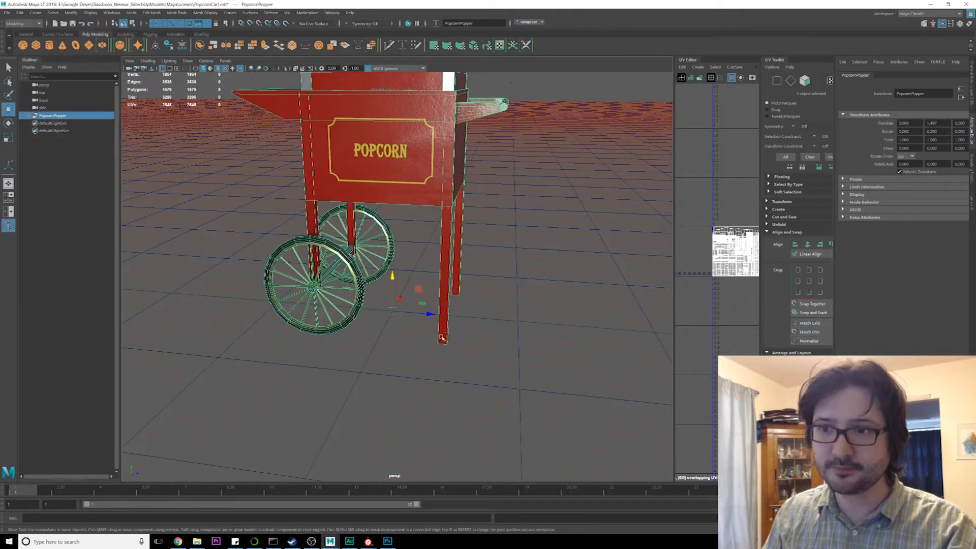
pyautogui.hotkey('ctrl', 's')
# Step: Freeze the transformations of PopcornPopper with the Freeze Transformations options
pyautogui.click(960, 24)
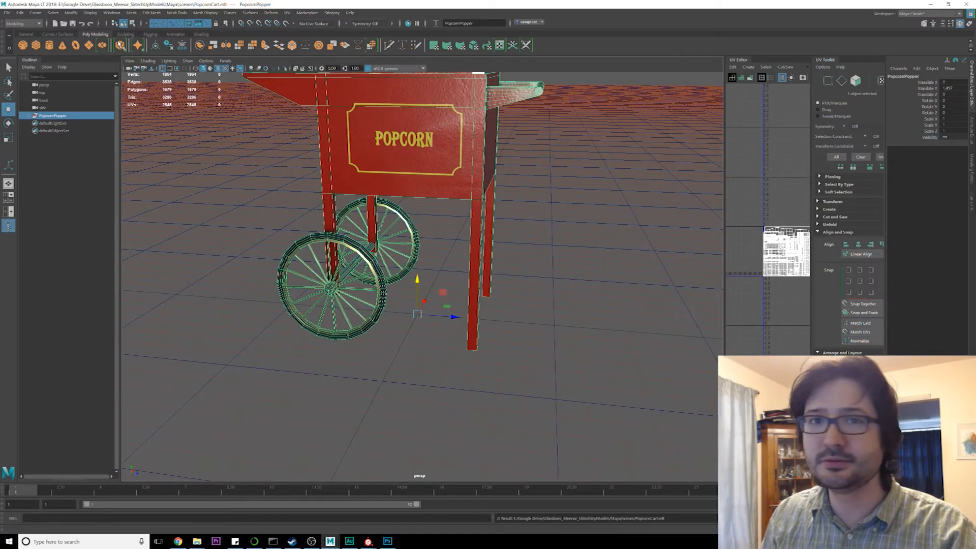
pyautogui.click(71, 13)
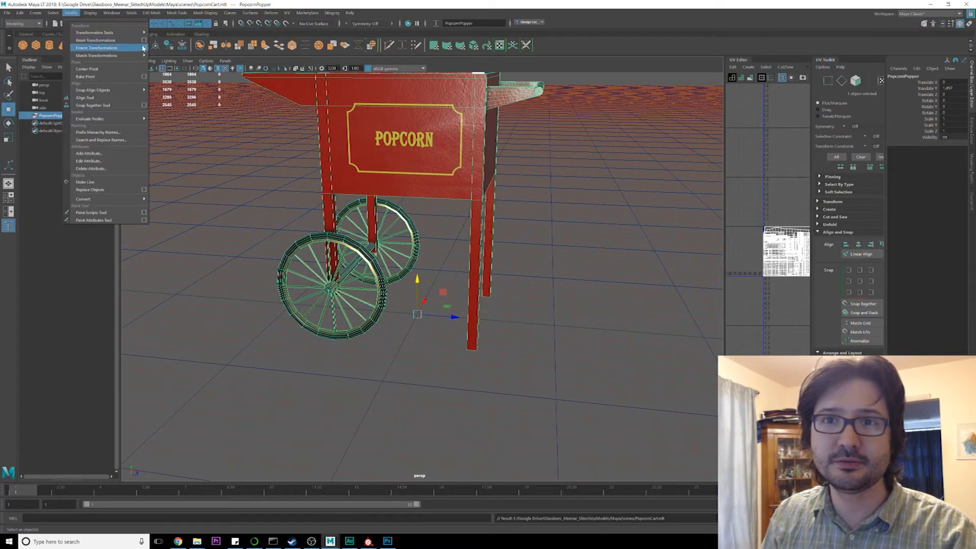
pyautogui.click(143, 48)
pyautogui.click(447, 112)
pyautogui.click(448, 118)
pyautogui.click(450, 105)
pyautogui.click(480, 217)
pyautogui.click(579, 217)
pyautogui.click(530, 295)
# Step: Send the selected PopcornPopper to Unity as an FBX file named PopcornPopper in the Meenar project's Assets folder
pyautogui.scroll(-3, 527, 298)
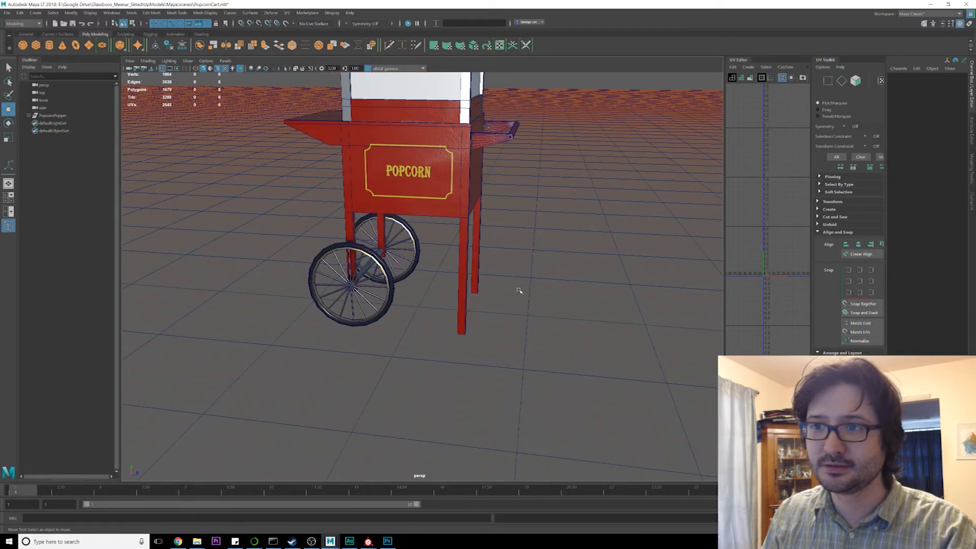
pyautogui.keyDown('alt'); pyautogui.moveTo(528, 298); pyautogui.dragTo(418, 278); pyautogui.keyUp('alt')
pyautogui.click(50, 115)
pyautogui.click(7, 13)
pyautogui.moveTo(36, 130)
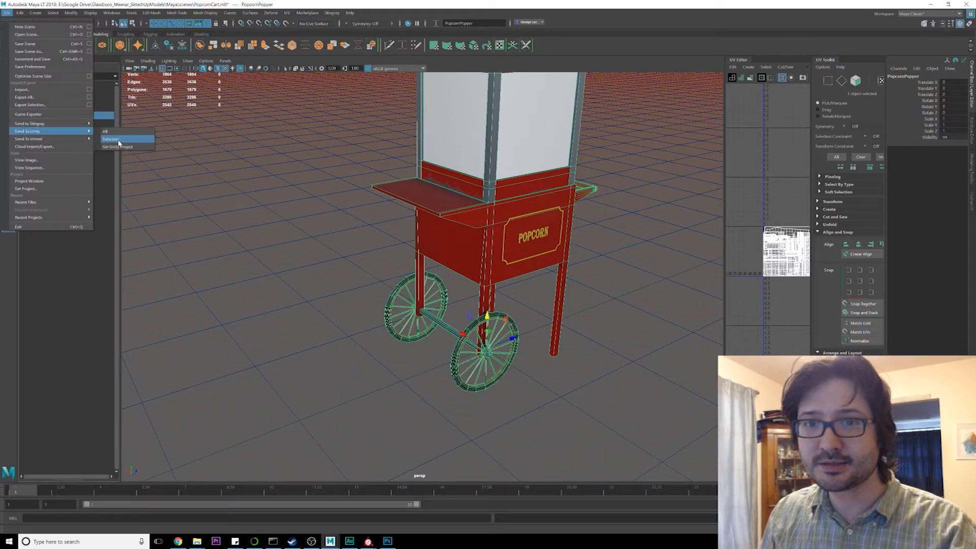
pyautogui.click(115, 139)
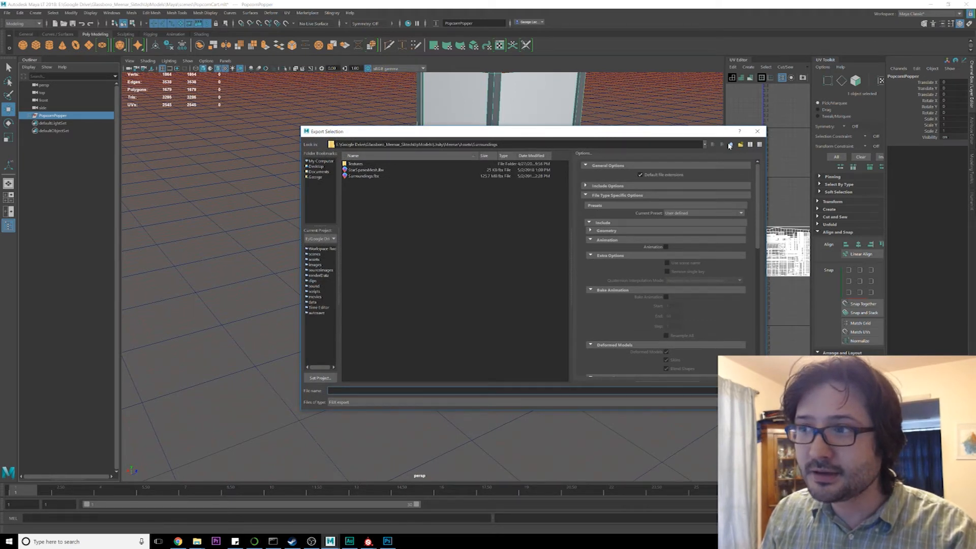
pyautogui.click(730, 145)
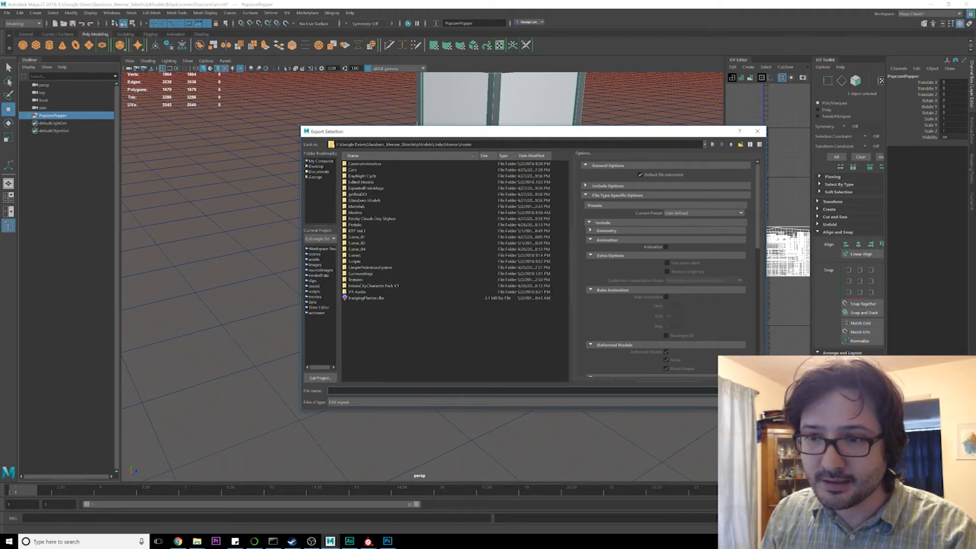
pyautogui.write('Po')
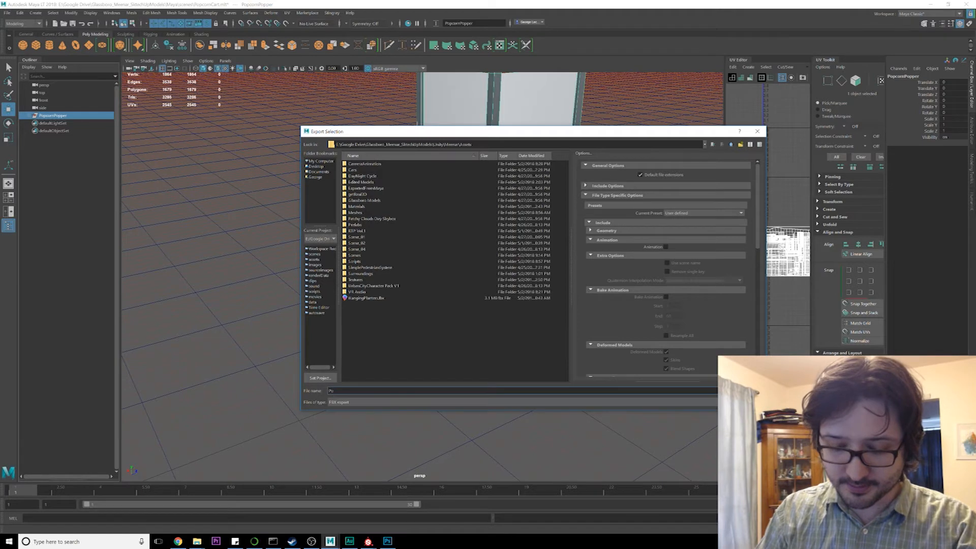
pyautogui.write('pcornPoppe')
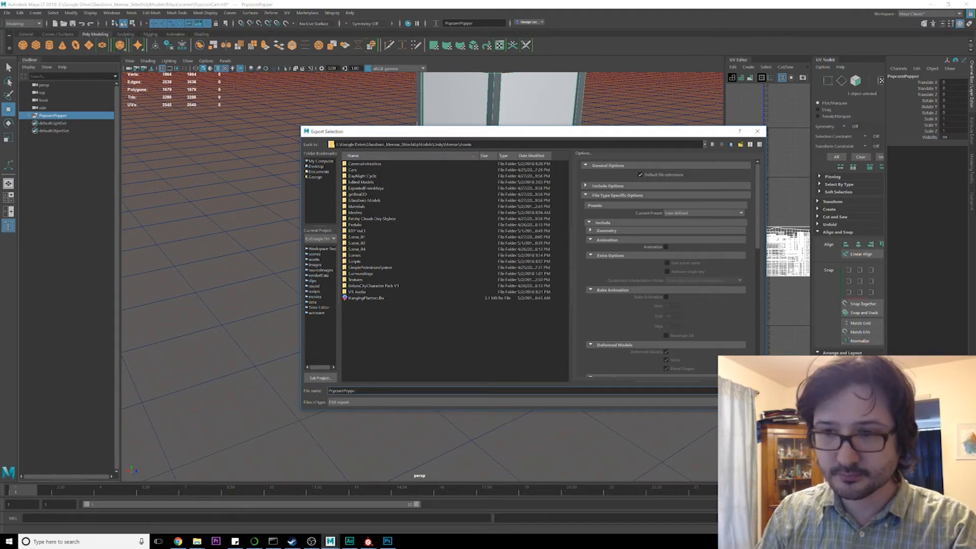
pyautogui.scroll(-10, 664, 317)
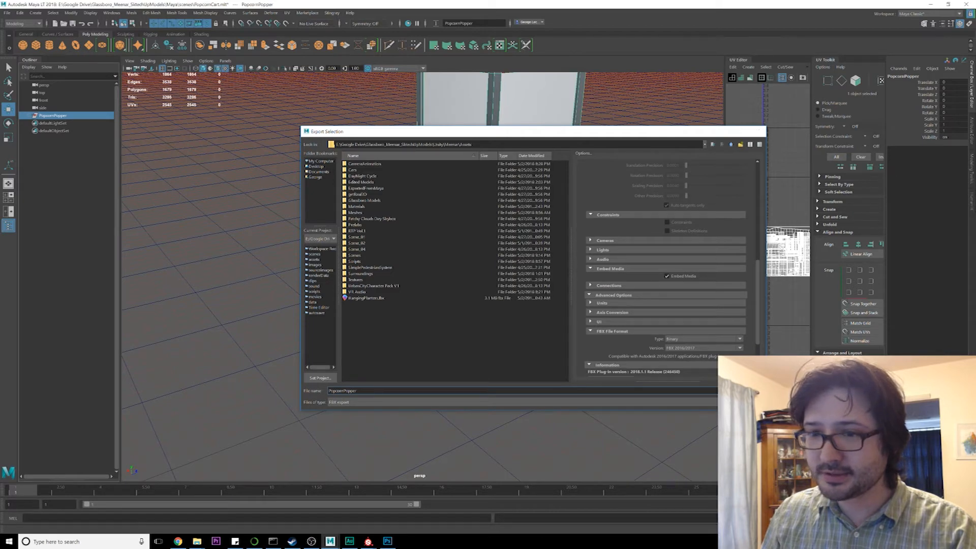
pyautogui.press('Return')
pyautogui.click(8, 542)
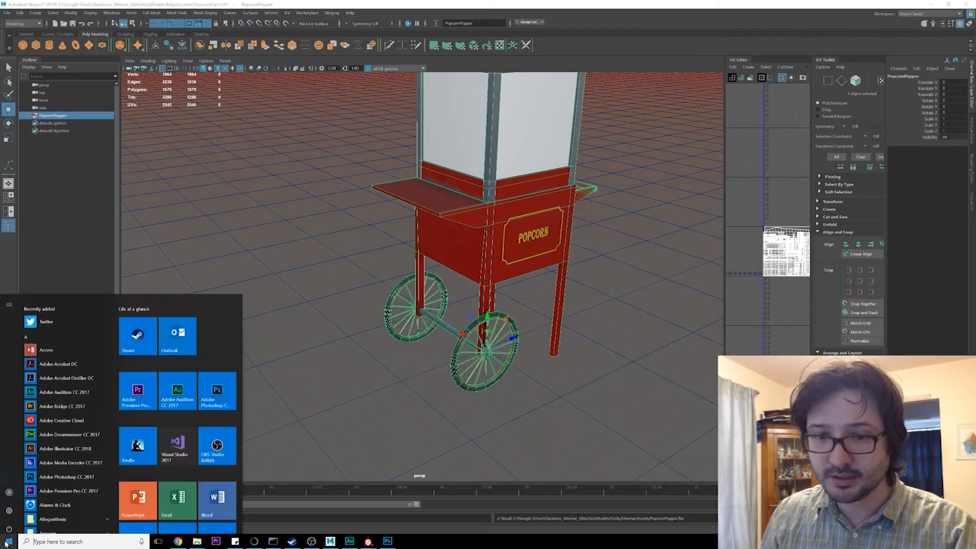
pyautogui.write('unity')
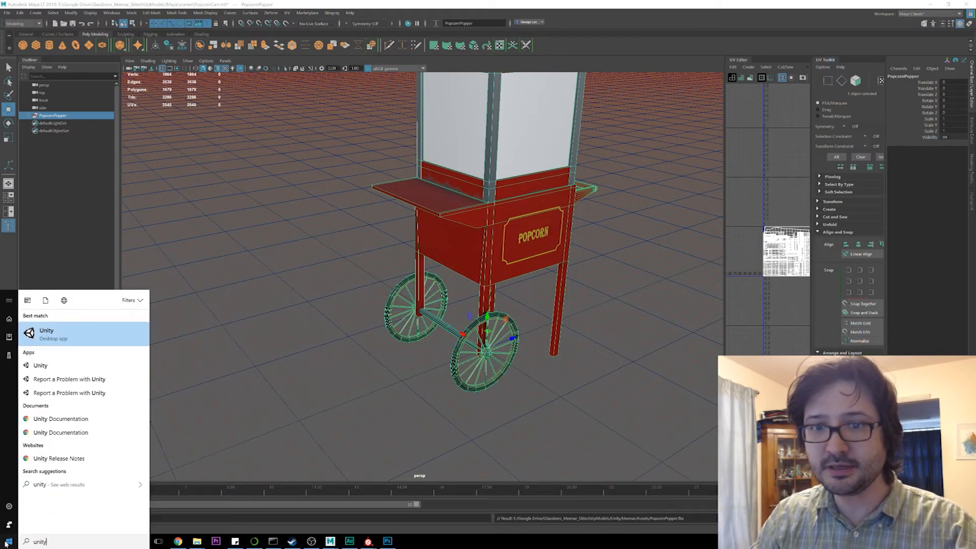
pyautogui.press('Return')
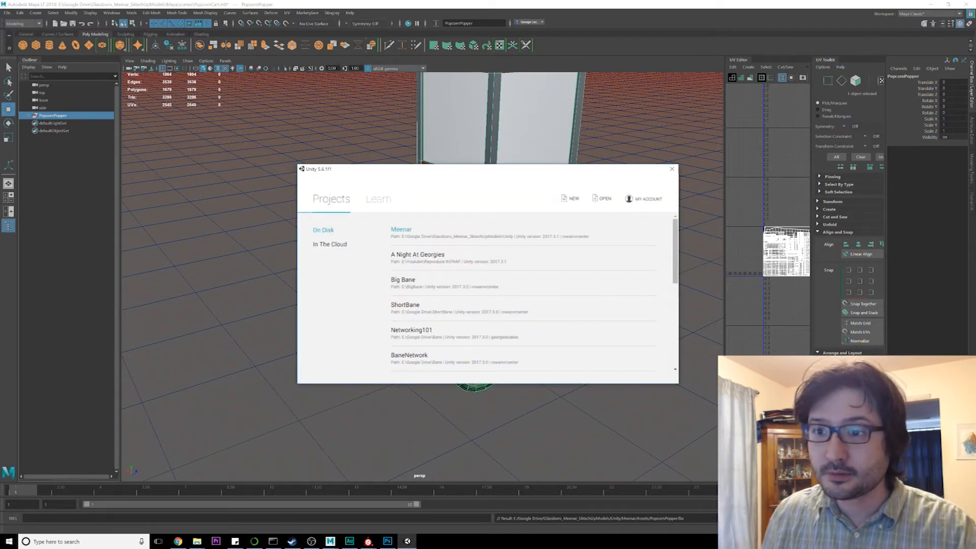
pyautogui.click(402, 233)
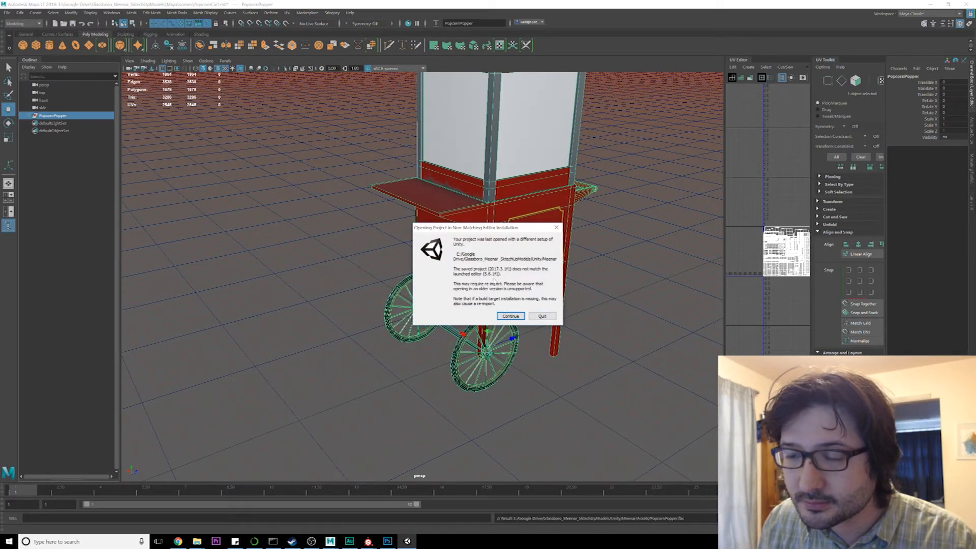
pyautogui.click(543, 316)
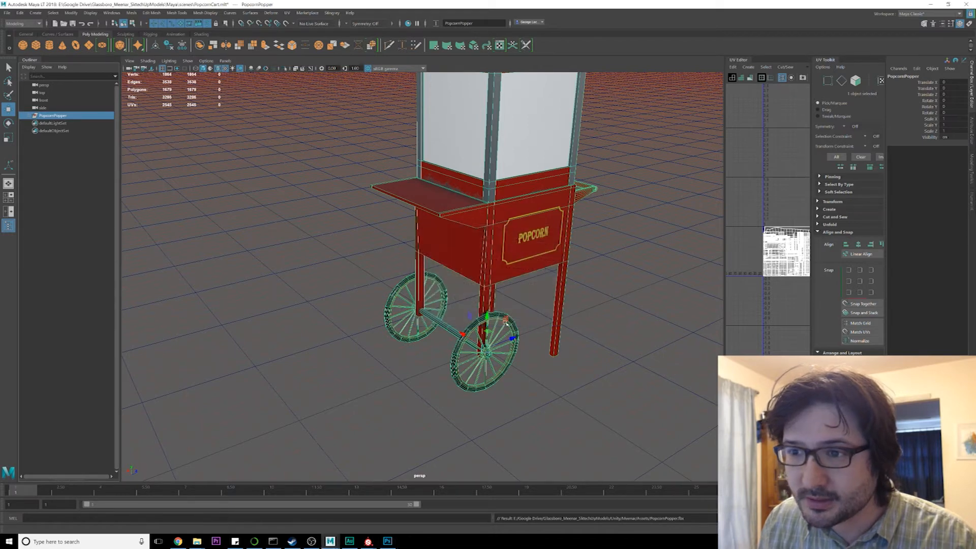
pyautogui.click(7, 541)
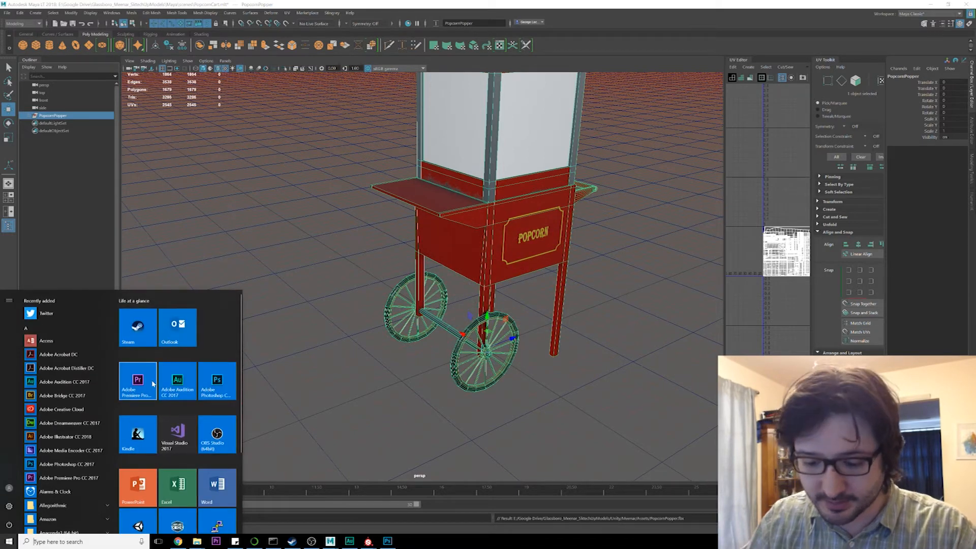
pyautogui.write('unity')
# Step: Launch Unity 2017.3.1 from the desktop with the Meenar project and maximize the Maya LT window again
pyautogui.click(303, 86)
pyautogui.click(336, 13)
pyautogui.doubleClick(401, 4)
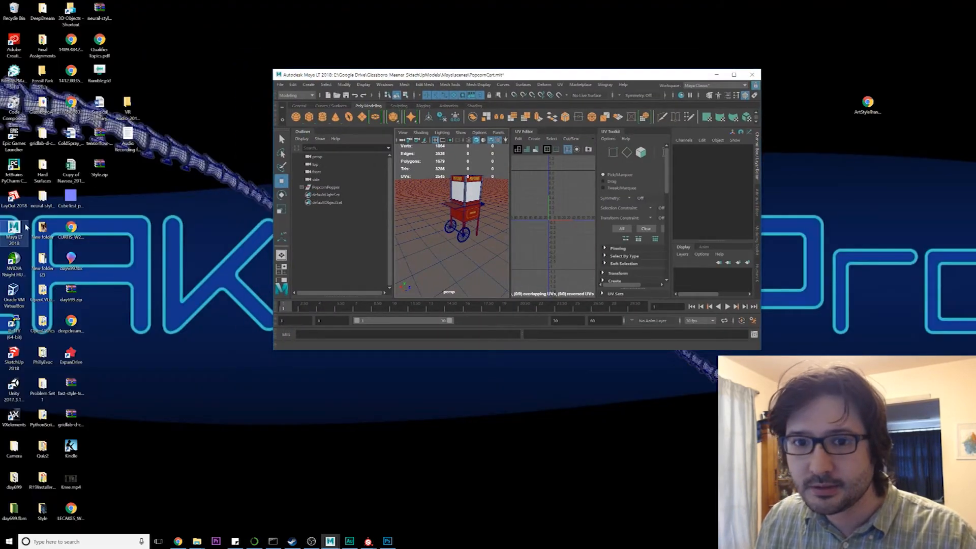
pyautogui.doubleClick(15, 388)
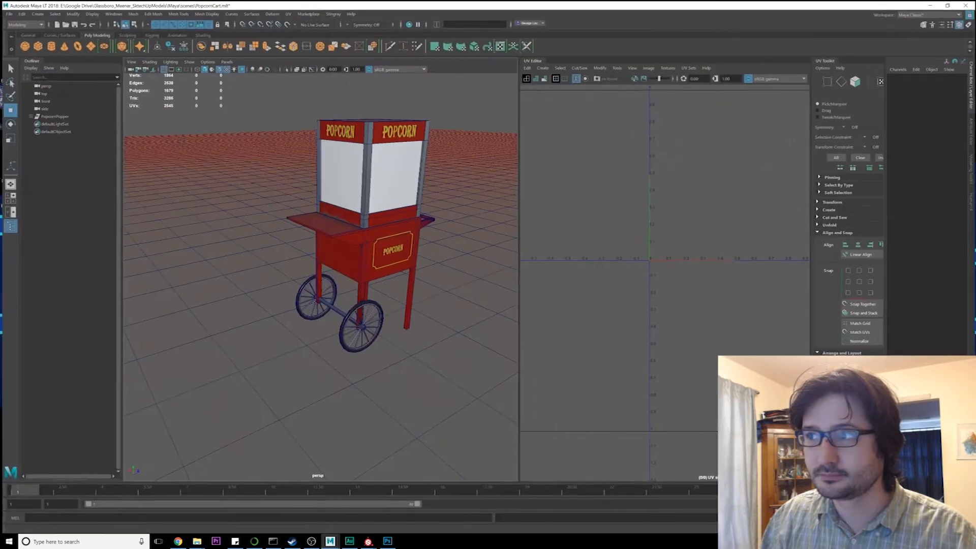
pyautogui.doubleClick(711, 74)
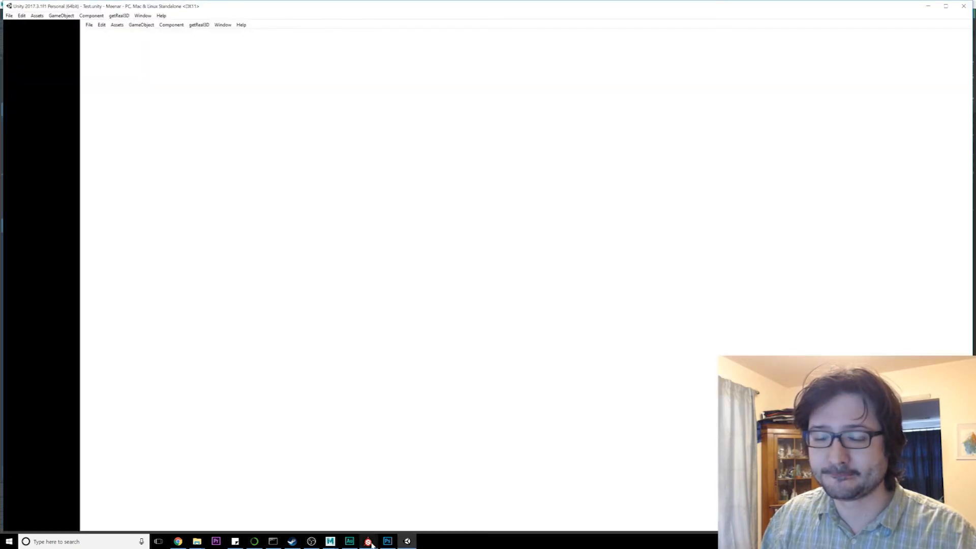
# Step: Switch to Substance Painter and close it, saving the PopcornPopper project
pyautogui.moveTo(368, 540)
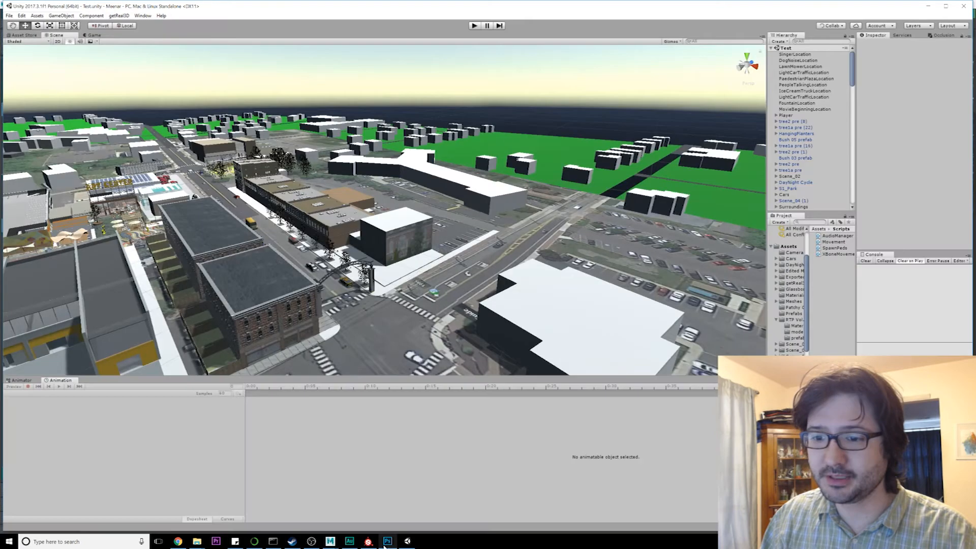
pyautogui.click(372, 542)
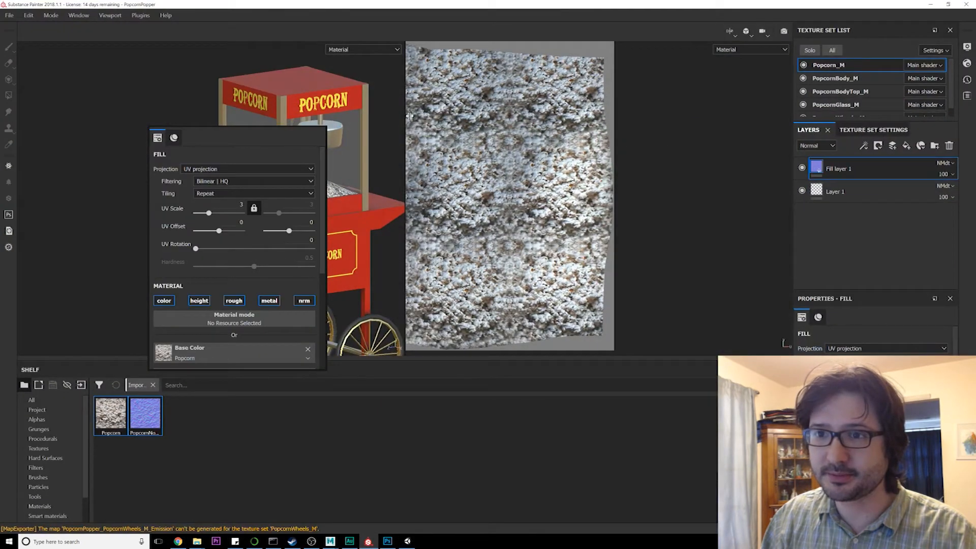
pyautogui.click(965, 4)
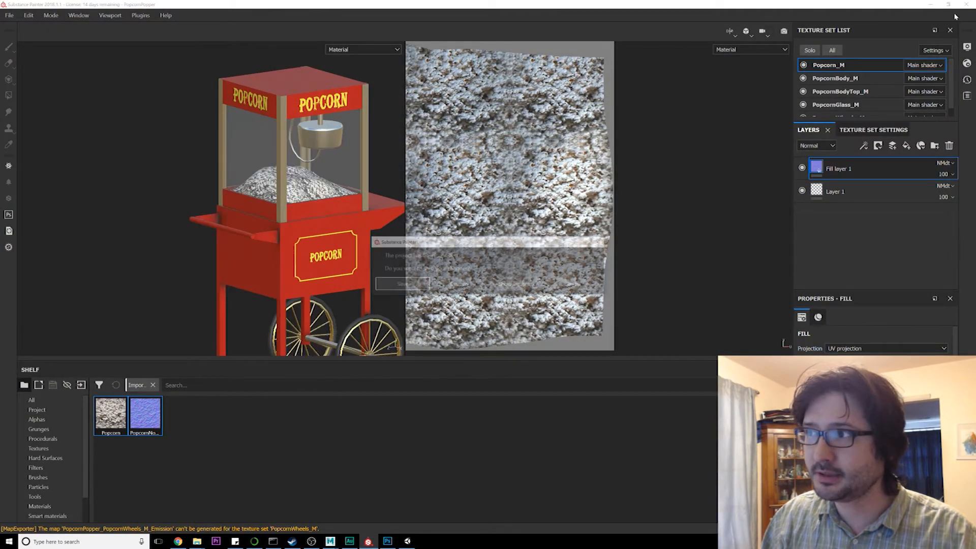
pyautogui.click(412, 288)
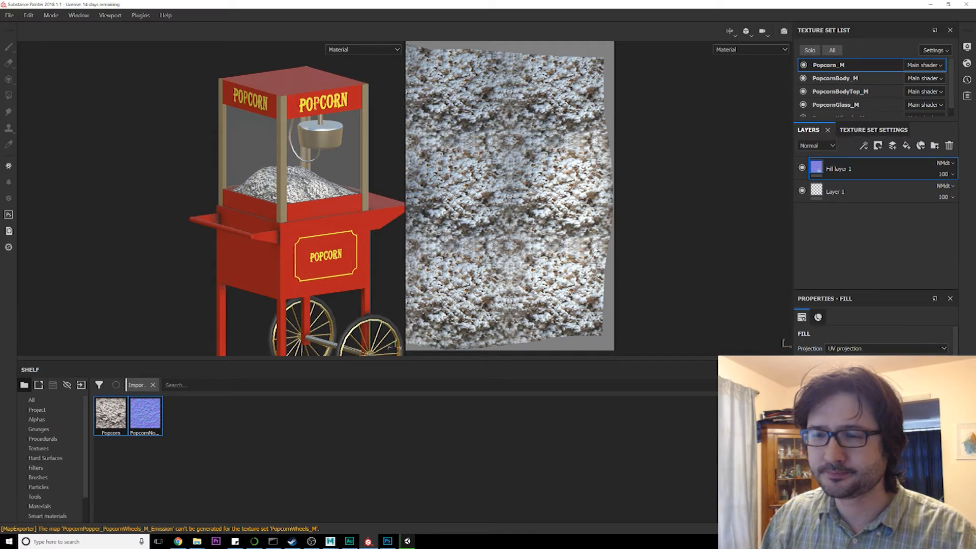
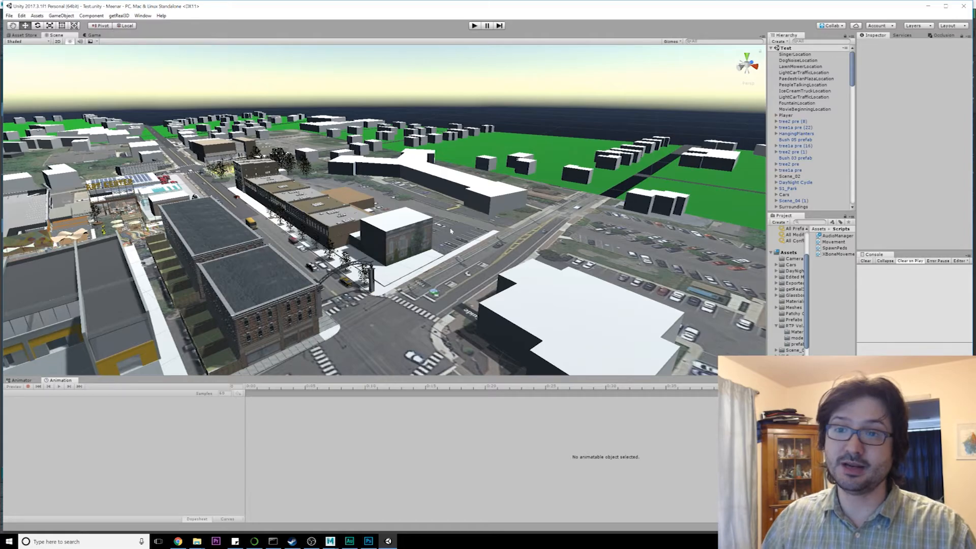
# Step: Look over the Unity town scene from the main street through the plaza to the Art Center
pyautogui.moveTo(342, 301); pyautogui.dragTo(422, 217, button='right')
pyautogui.moveTo(627, 190); pyautogui.dragTo(392, 179, button='right')
pyautogui.click(511, 148)
pyautogui.press('Up')
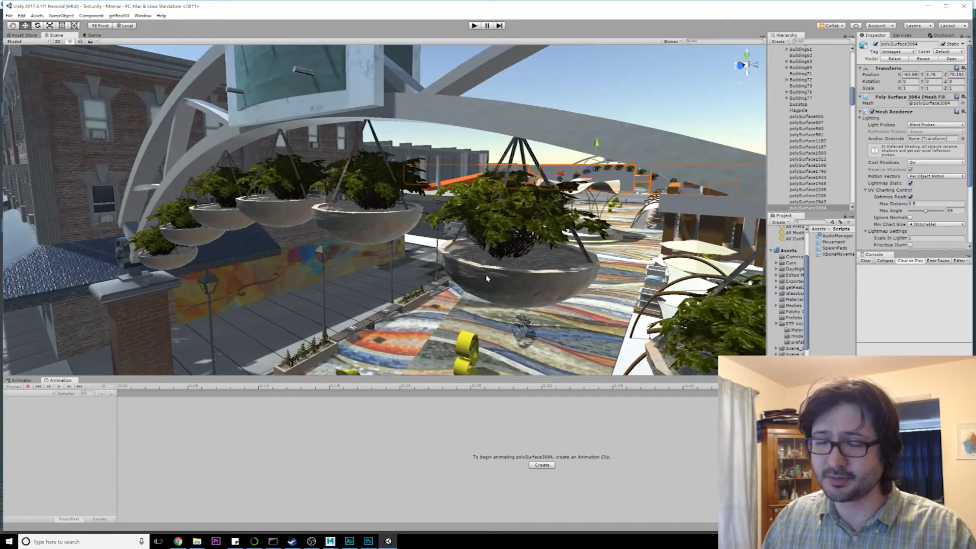
pyautogui.scroll(-5, 486, 279)
pyautogui.moveTo(487, 279); pyautogui.dragTo(407, 306, button='middle')
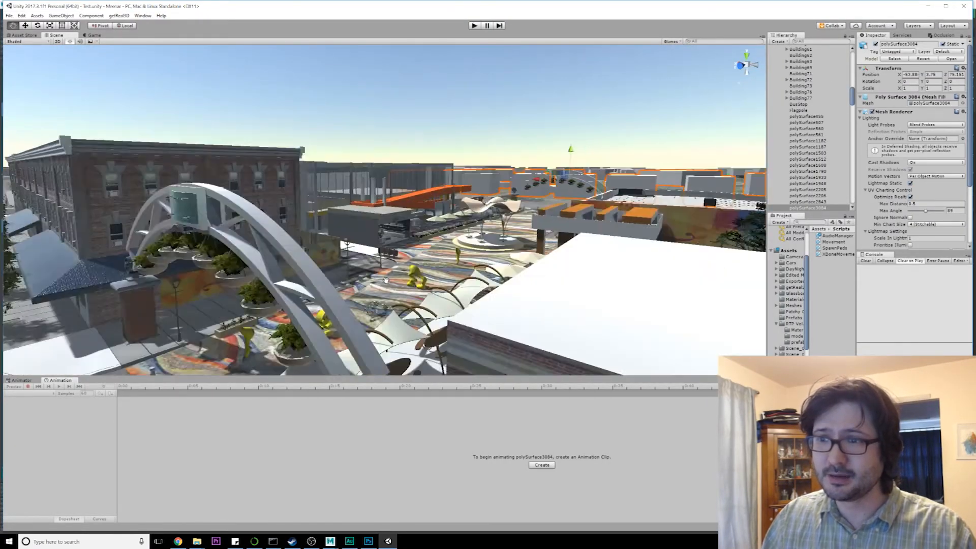
pyautogui.keyDown('alt'); pyautogui.moveTo(486, 229); pyautogui.dragTo(406, 284); pyautogui.keyUp('alt')
pyautogui.moveTo(600, 226); pyautogui.dragTo(454, 231, button='middle')
pyautogui.keyDown('alt'); pyautogui.moveTo(454, 231); pyautogui.dragTo(382, 267); pyautogui.keyUp('alt')
pyautogui.scroll(5, 414, 261)
pyautogui.moveTo(600, 239); pyautogui.dragTo(392, 235, button='middle')
pyautogui.keyDown('alt'); pyautogui.moveTo(392, 235); pyautogui.dragTo(431, 287); pyautogui.keyUp('alt')
pyautogui.scroll(-6, 435, 287)
pyautogui.moveTo(620, 244); pyautogui.dragTo(239, 261, button='middle')
pyautogui.keyDown('alt'); pyautogui.moveTo(239, 260); pyautogui.dragTo(277, 255); pyautogui.keyUp('alt')
pyautogui.moveTo(277, 255); pyautogui.dragTo(585, 254, button='middle')
pyautogui.scroll(2, 335, 239)
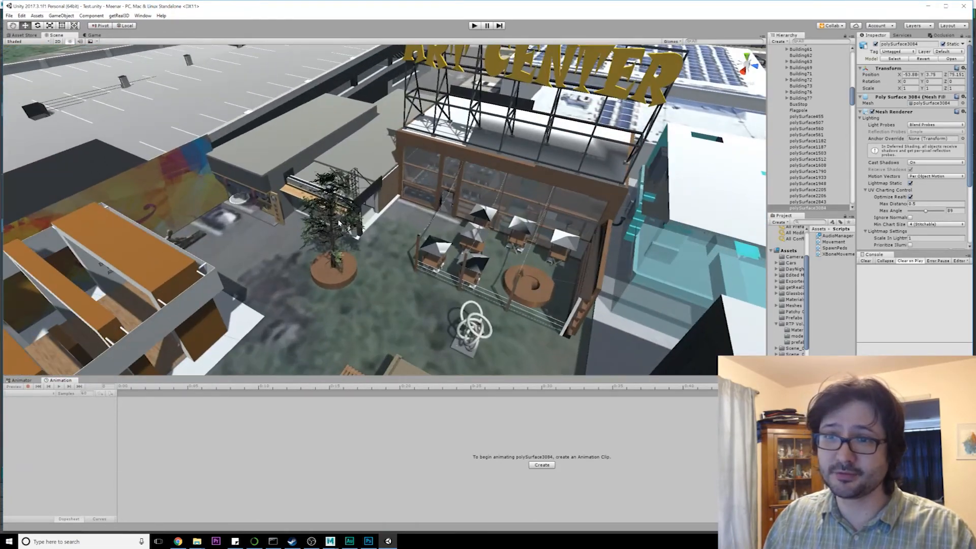
# Step: Inspect the tree in front of the Art Center and find an open sidewalk corner beside the dark building
pyautogui.click(335, 234)
pyautogui.scroll(2, 330, 244)
pyautogui.keyDown('alt'); pyautogui.moveTo(300, 290); pyautogui.dragTo(343, 297); pyautogui.keyUp('alt')
pyautogui.click(333, 244)
pyautogui.scroll(-3, 356, 249)
pyautogui.moveTo(656, 275); pyautogui.dragTo(468, 283, button='middle')
pyautogui.scroll(-4, 469, 283)
pyautogui.moveTo(650, 254); pyautogui.dragTo(203, 295, button='middle')
pyautogui.moveTo(656, 228); pyautogui.dragTo(432, 267, button='middle')
pyautogui.keyDown('alt'); pyautogui.moveTo(432, 267); pyautogui.dragTo(423, 230); pyautogui.keyUp('alt')
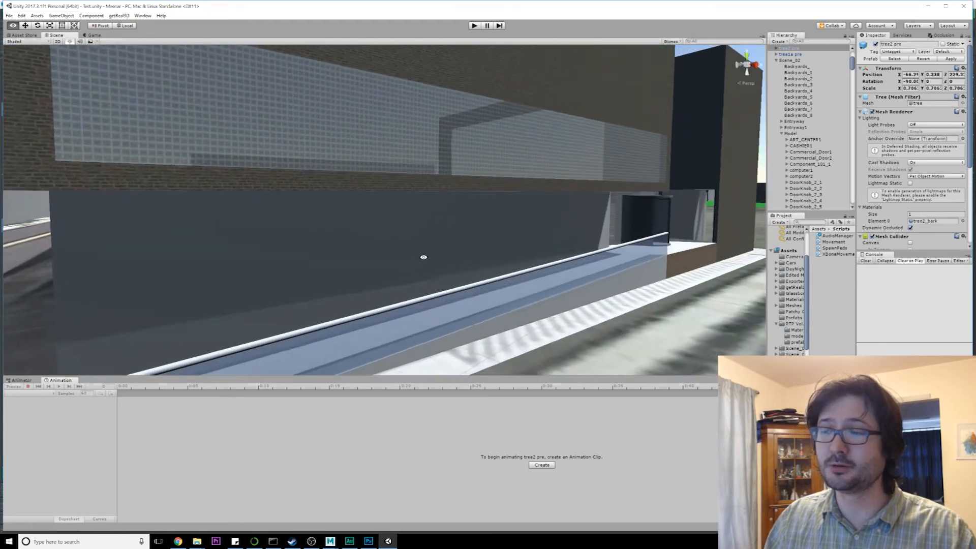
pyautogui.keyDown('alt'); pyautogui.moveTo(423, 257); pyautogui.dragTo(375, 271); pyautogui.keyUp('alt')
pyautogui.scroll(-5, 368, 242)
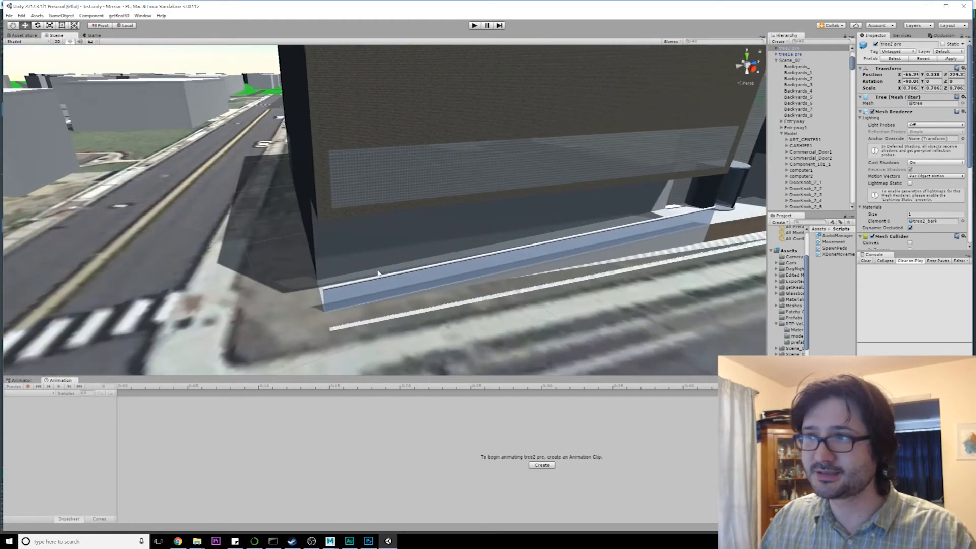
# Step: Widen the Project panel and select the PopcornPopper model in the Assets folder
pyautogui.moveTo(768, 263)
pyautogui.mouseDown()
pyautogui.moveTo(657, 265)
pyautogui.moveTo(750, 267)
pyautogui.mouseUp()
pyautogui.scroll(-2, 666, 352)
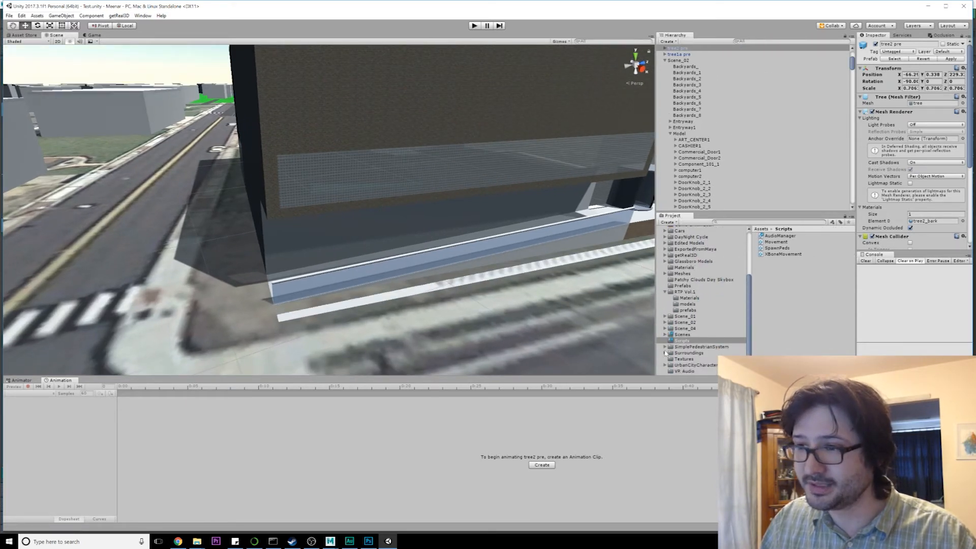
pyautogui.scroll(3, 684, 241)
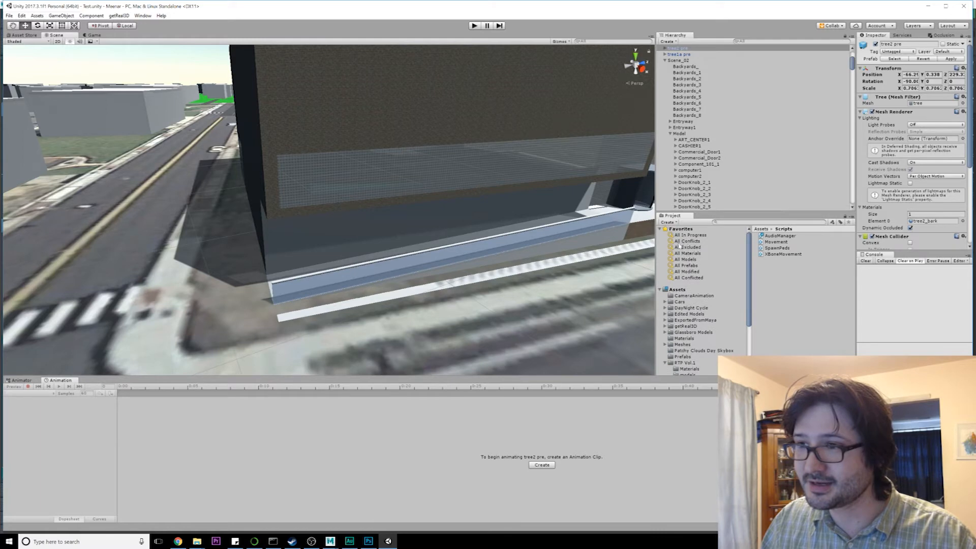
pyautogui.click(681, 289)
pyautogui.scroll(-2, 802, 318)
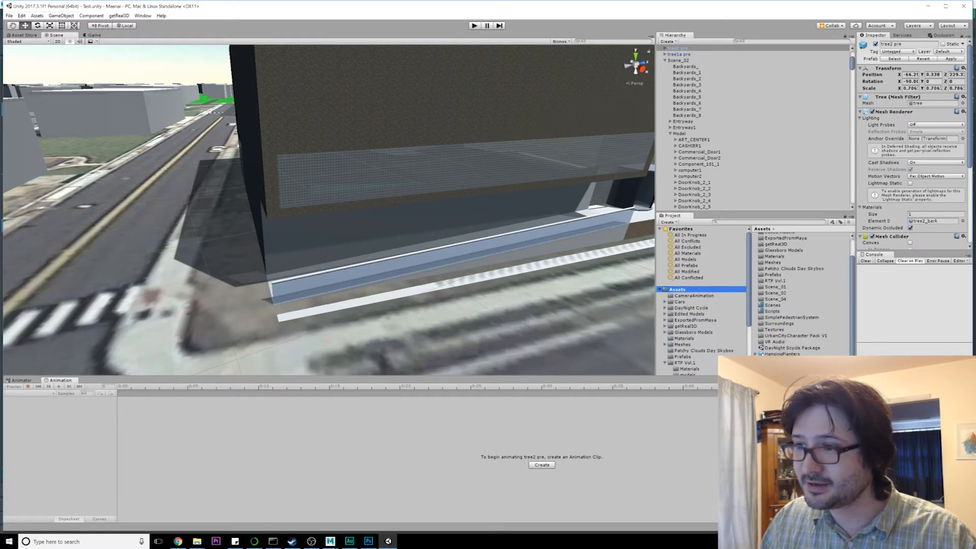
pyautogui.click(781, 361)
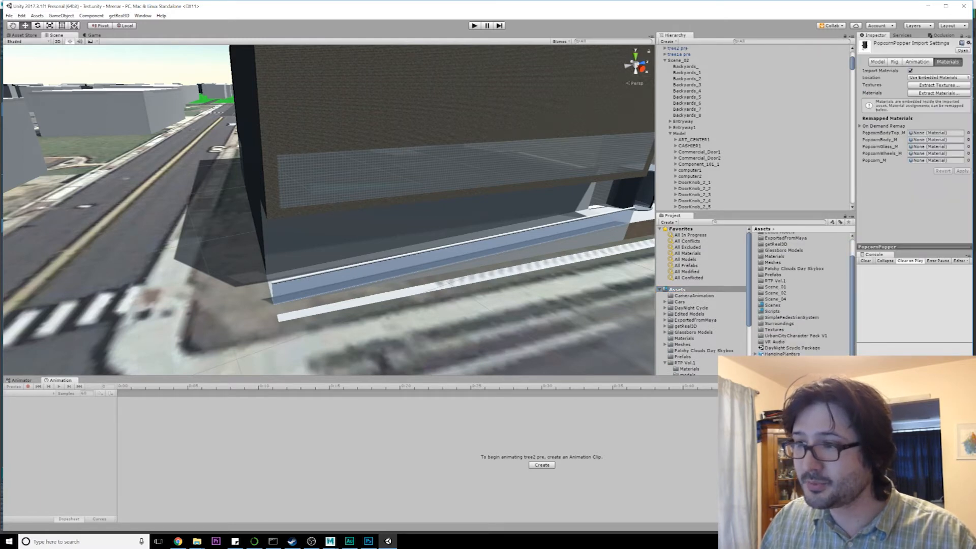
# Step: Extract the embedded textures of PopcornPopper into the project's Textures folder
pyautogui.click(923, 85)
pyautogui.moveTo(252, 22); pyautogui.dragTo(439, 37)
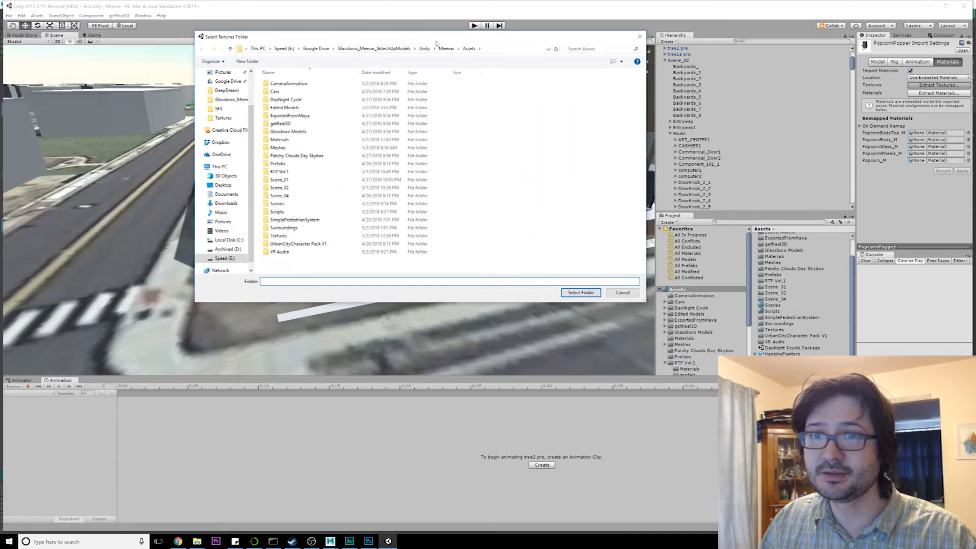
pyautogui.doubleClick(285, 237)
pyautogui.click(589, 295)
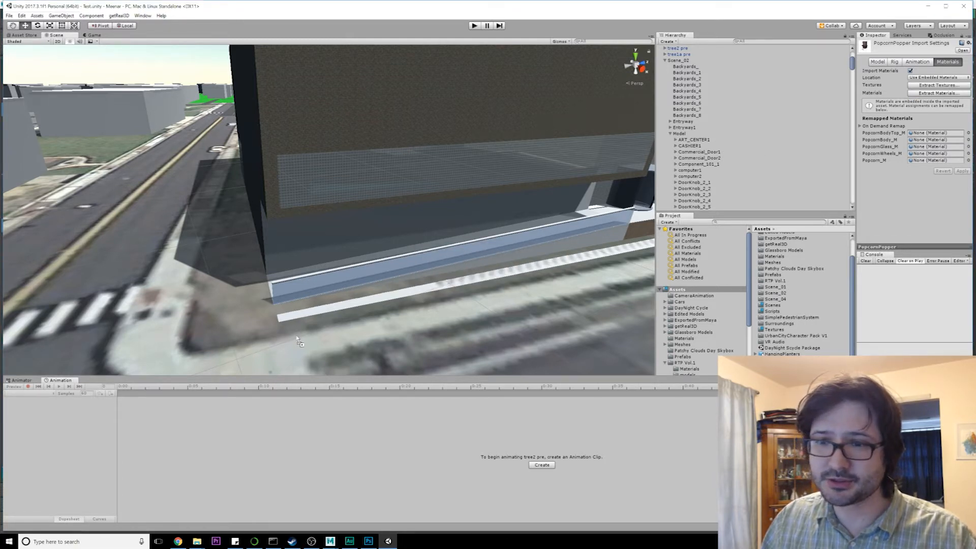
# Step: Place PopcornPopper at the street corner in the scene, then set the model's import scale factor to 1 and apply it
pyautogui.moveTo(259, 350); pyautogui.dragTo(258, 349)
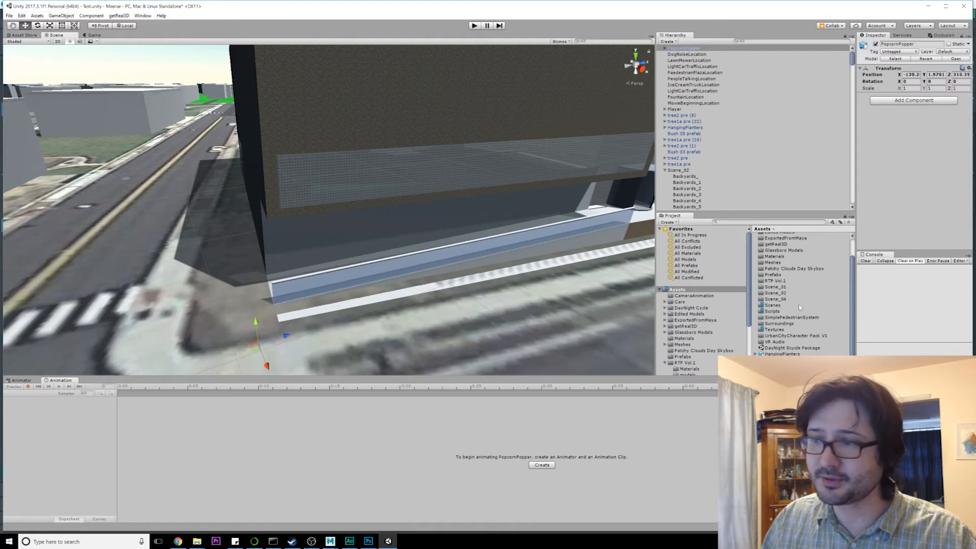
pyautogui.click(782, 362)
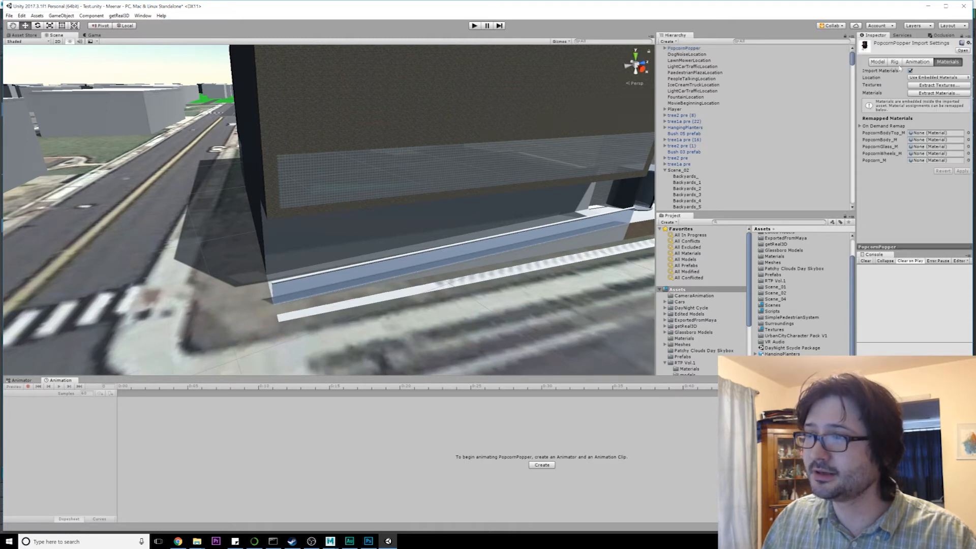
pyautogui.click(877, 62)
pyautogui.write('1')
pyautogui.press('Return')
pyautogui.scroll(-3, 924, 90)
pyautogui.click(958, 191)
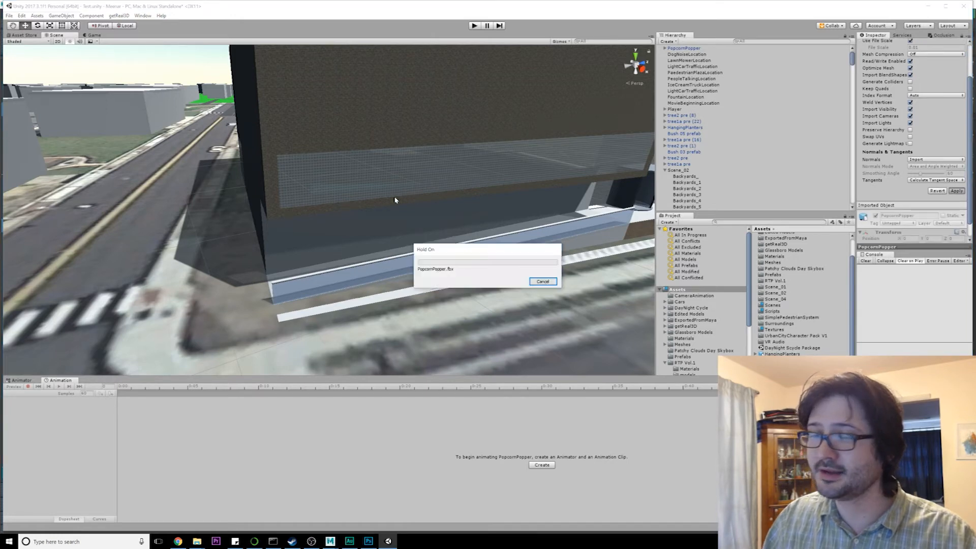
# Step: Scale the placed popcorn cart up uniformly to about 6.77
pyautogui.moveTo(308, 258); pyautogui.dragTo(288, 235, button='right')
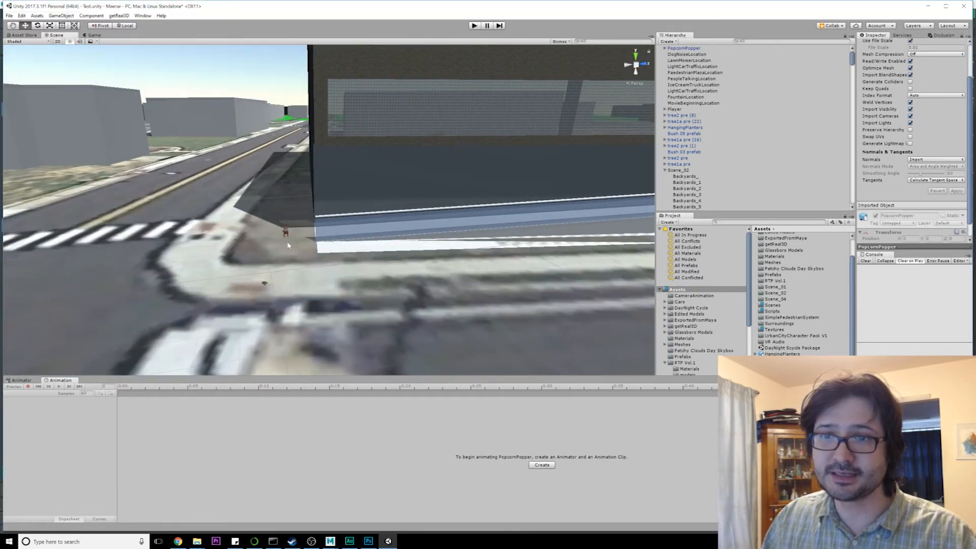
pyautogui.click(287, 233)
pyautogui.press('r')
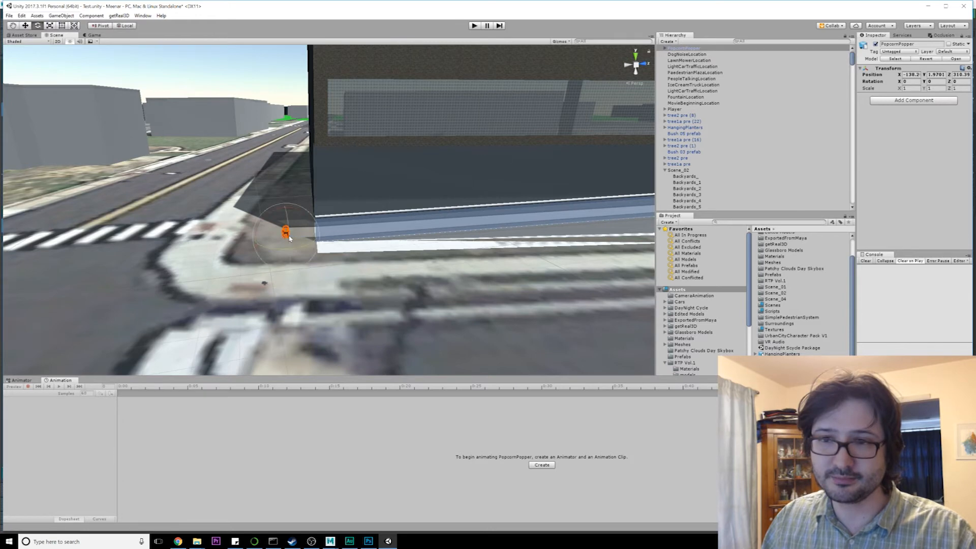
pyautogui.moveTo(287, 237); pyautogui.dragTo(448, 256)
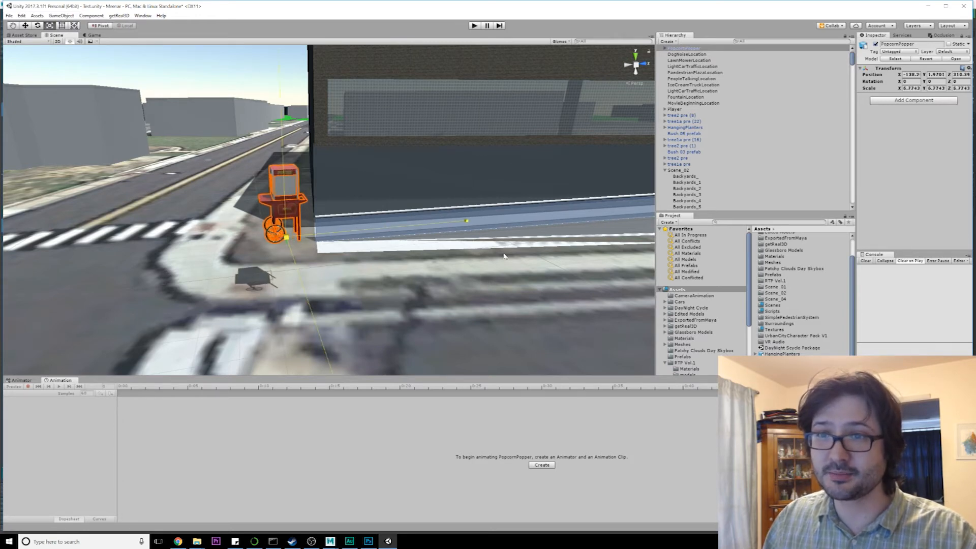
# Step: Lower the popcorn cart to ground level and shift it sideways onto the sidewalk corner
pyautogui.press('e')
pyautogui.press('f')
pyautogui.press('w')
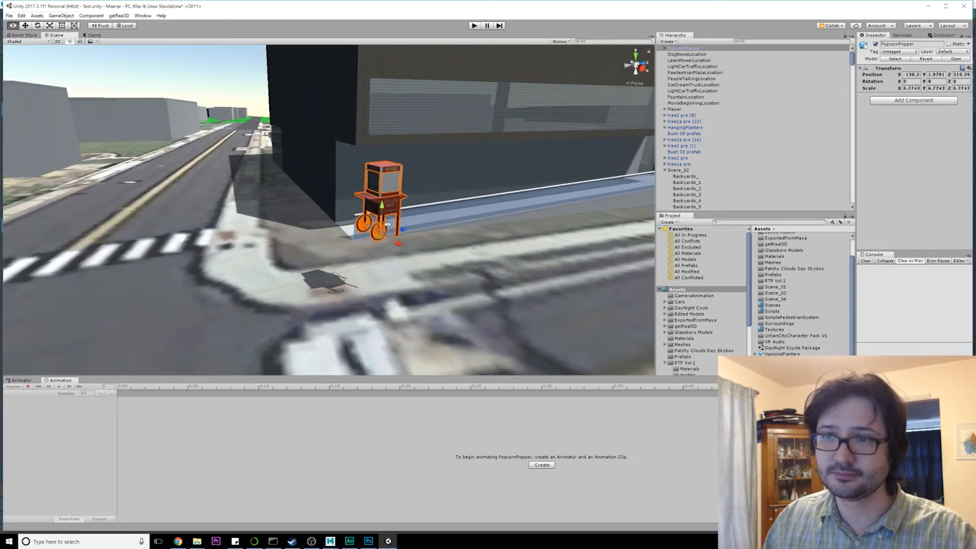
pyautogui.moveTo(384, 206); pyautogui.dragTo(387, 269)
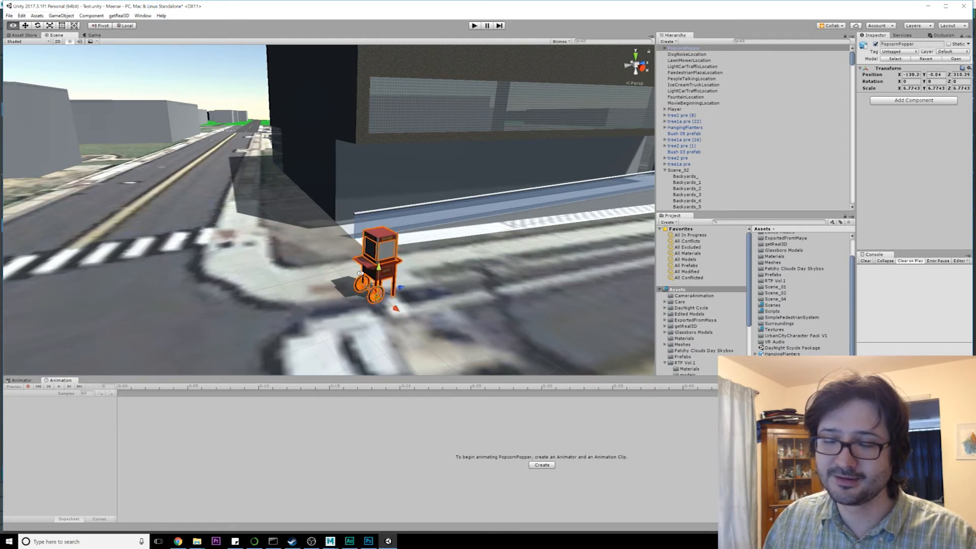
pyautogui.keyDown('alt'); pyautogui.moveTo(394, 305); pyautogui.dragTo(527, 262); pyautogui.keyUp('alt')
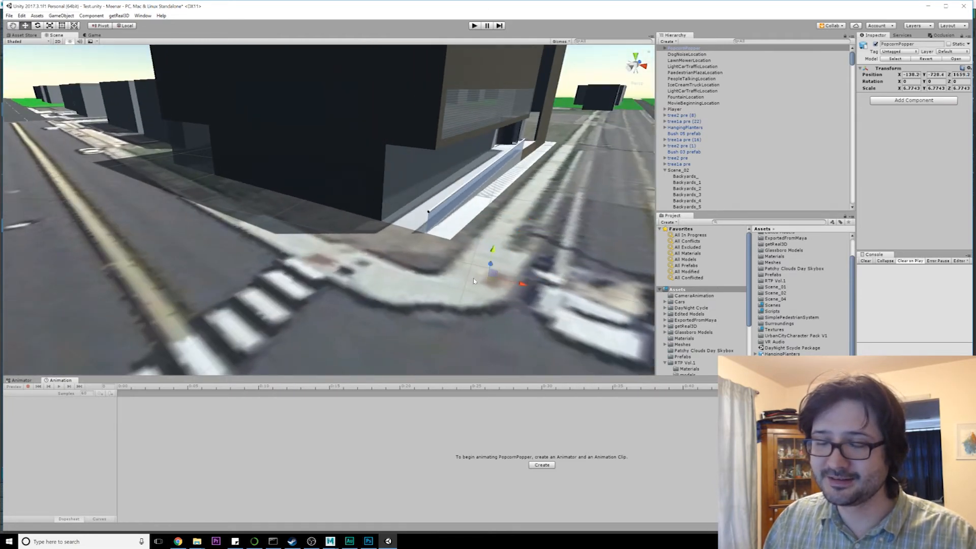
pyautogui.moveTo(519, 278); pyautogui.dragTo(450, 281)
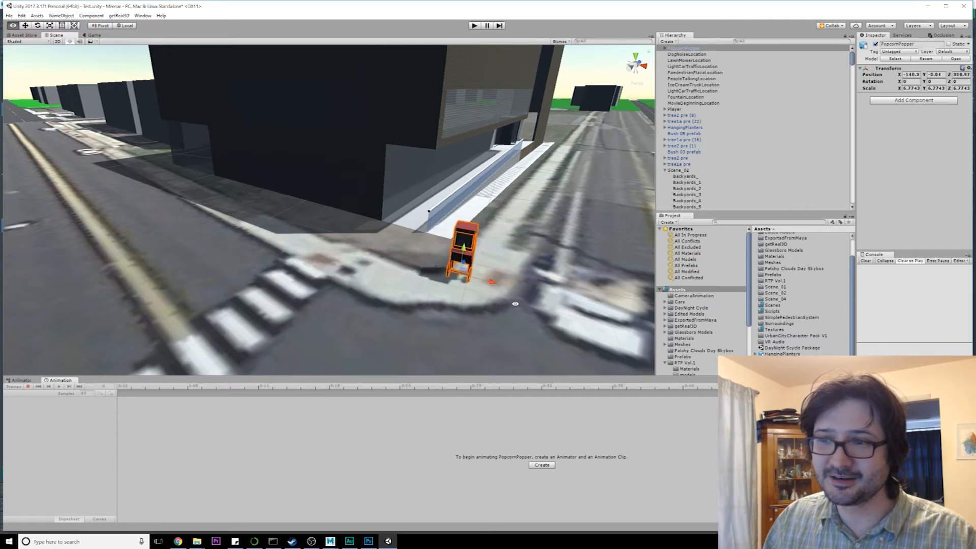
# Step: Rotate the popcorn cart about 29° around Y and adjust its position on the sidewalk
pyautogui.press('f')
pyautogui.scroll(3, 404, 287)
pyautogui.keyDown('alt'); pyautogui.moveTo(404, 288); pyautogui.dragTo(324, 277); pyautogui.keyUp('alt')
pyautogui.scroll(2, 324, 277)
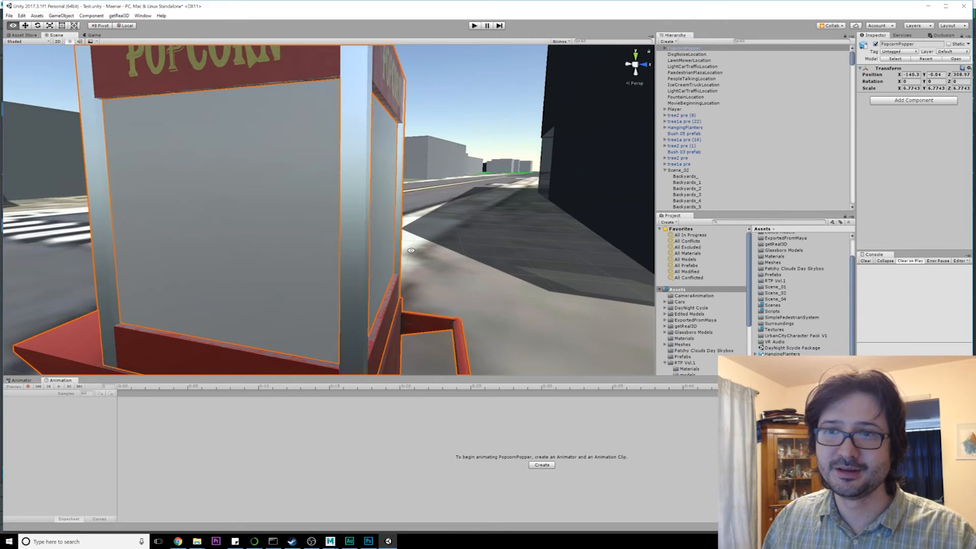
pyautogui.scroll(-5, 335, 279)
pyautogui.keyDown('alt'); pyautogui.moveTo(386, 280); pyautogui.dragTo(418, 285); pyautogui.keyUp('alt')
pyautogui.scroll(-2, 418, 285)
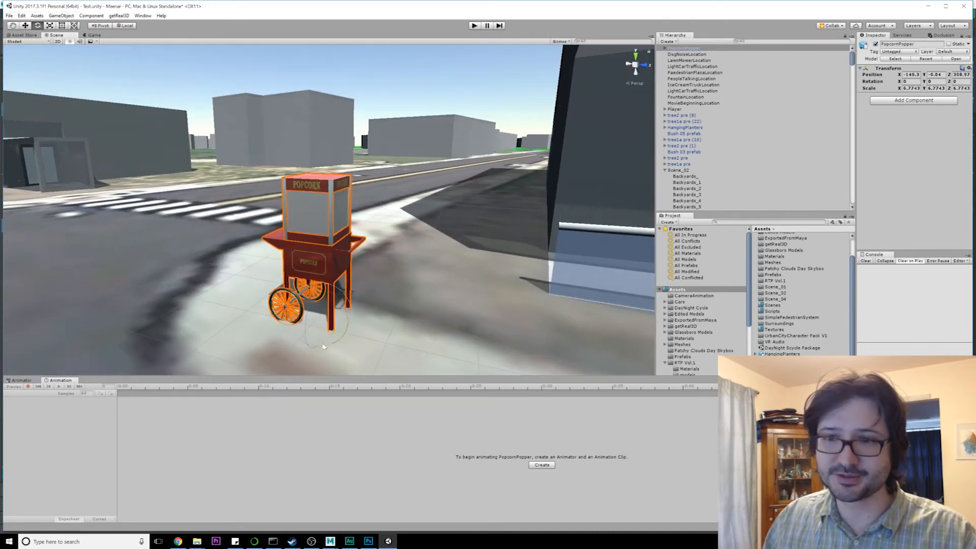
pyautogui.moveTo(331, 333); pyautogui.dragTo(390, 293)
pyautogui.press('w')
pyautogui.keyDown('alt'); pyautogui.moveTo(447, 229); pyautogui.dragTo(437, 198); pyautogui.keyUp('alt')
pyautogui.click(436, 214)
pyautogui.scroll(5, 436, 198)
pyautogui.click(402, 184)
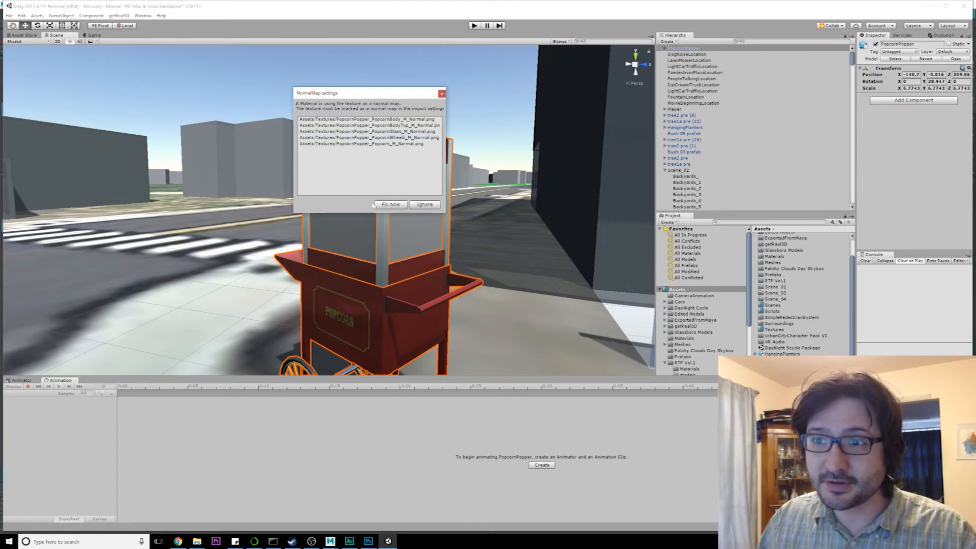
# Step: Fix the import settings of the PopcornPopper normal textures so they are marked as normal maps, retrying the file move
pyautogui.click(390, 205)
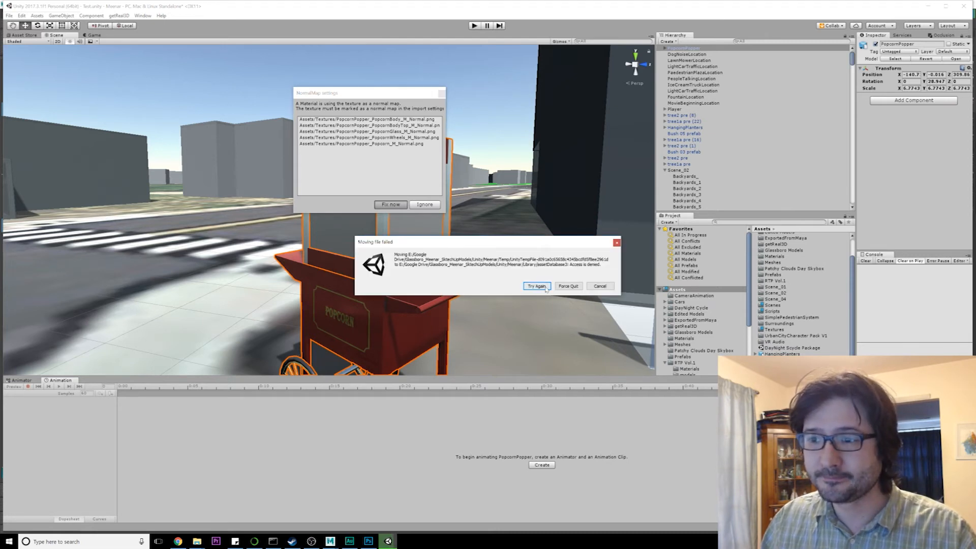
pyautogui.click(537, 287)
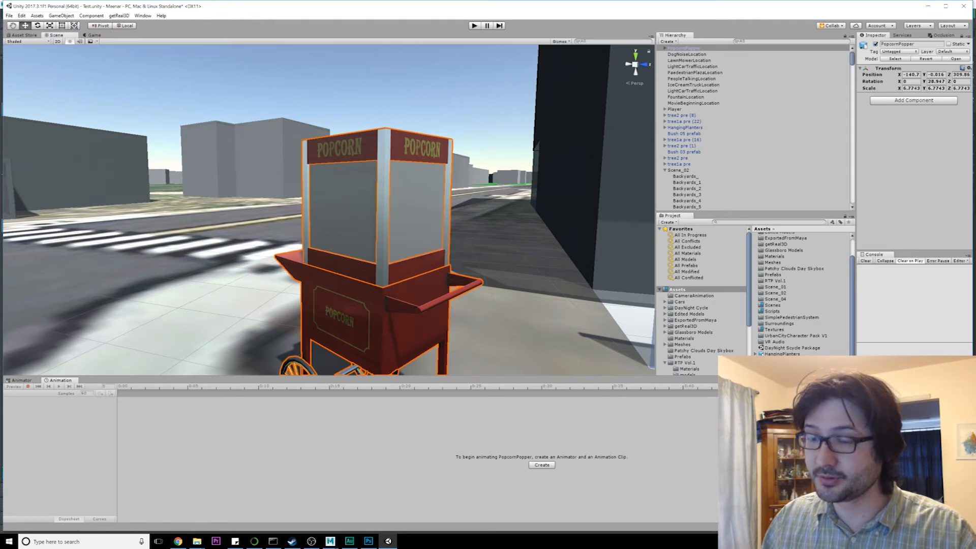
pyautogui.keyDown('alt'); pyautogui.moveTo(492, 250); pyautogui.dragTo(519, 257); pyautogui.keyUp('alt')
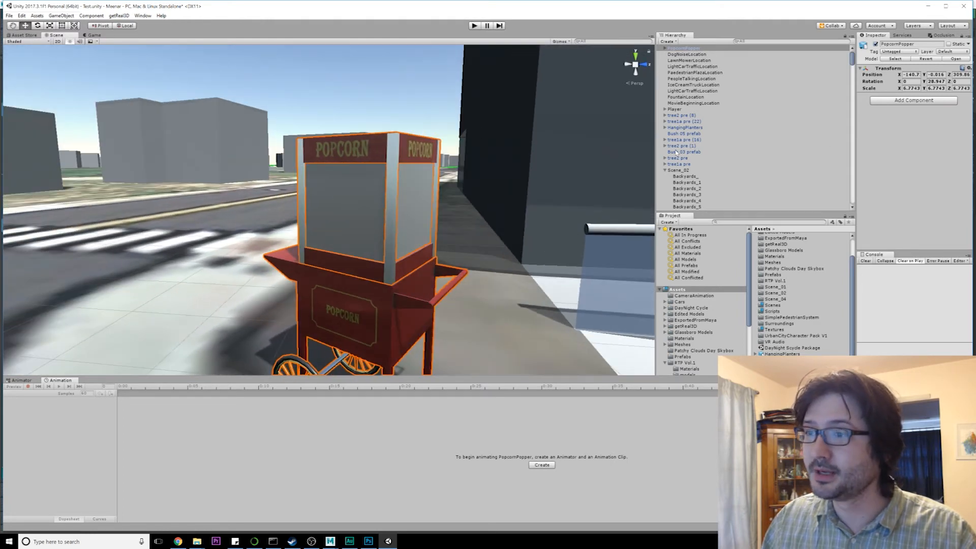
# Step: Extract the embedded materials of the PopcornPopper model into the project's Materials folder
pyautogui.scroll(-5, 702, 193)
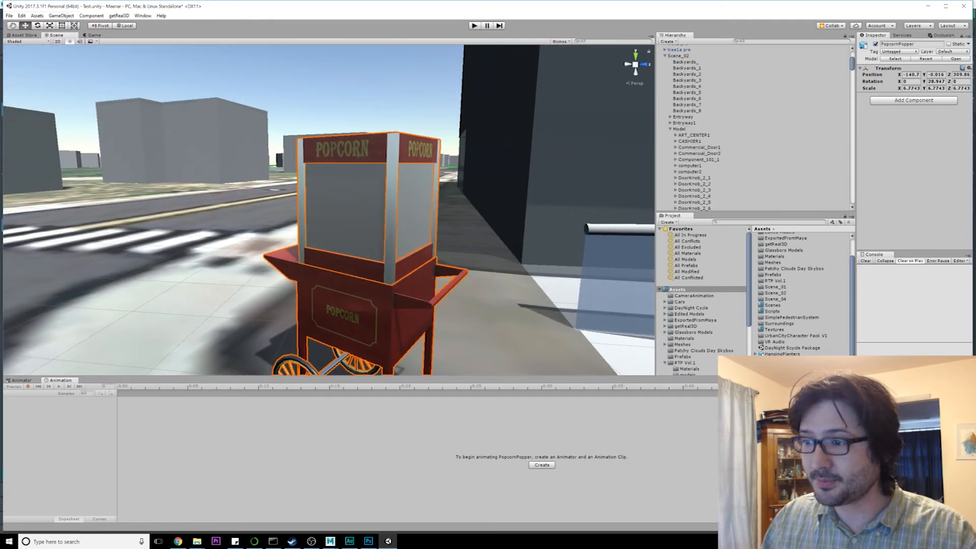
pyautogui.click(895, 58)
pyautogui.click(944, 62)
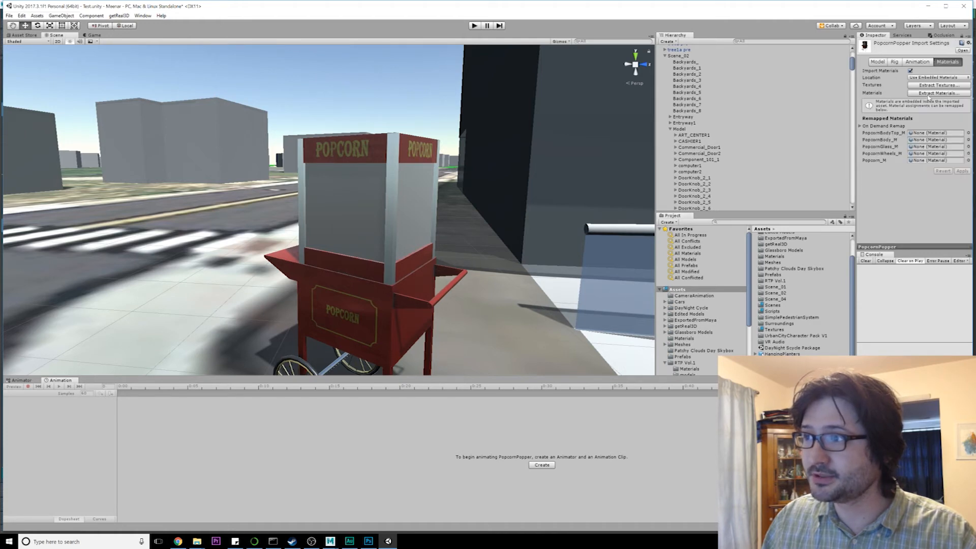
pyautogui.click(928, 95)
pyautogui.click(284, 140)
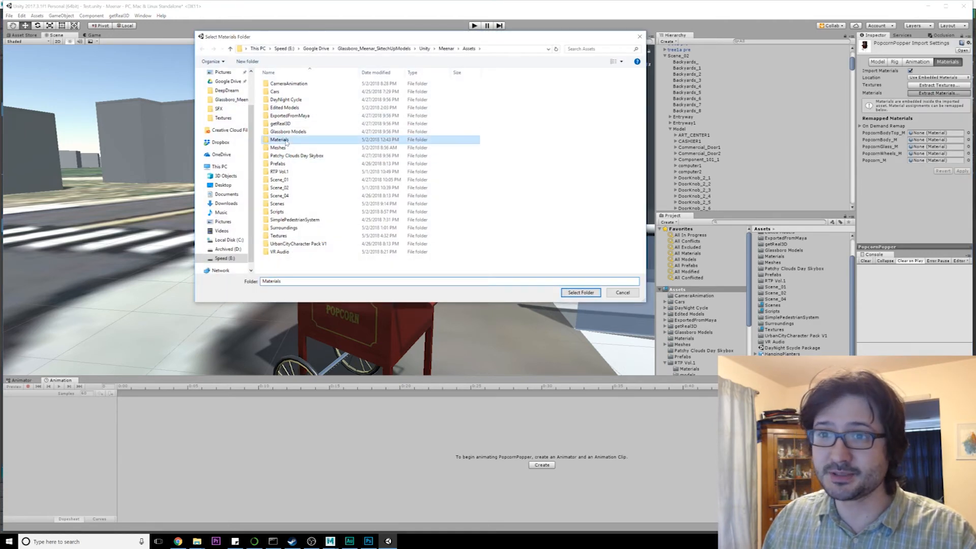
pyautogui.doubleClick(285, 142)
pyautogui.click(572, 293)
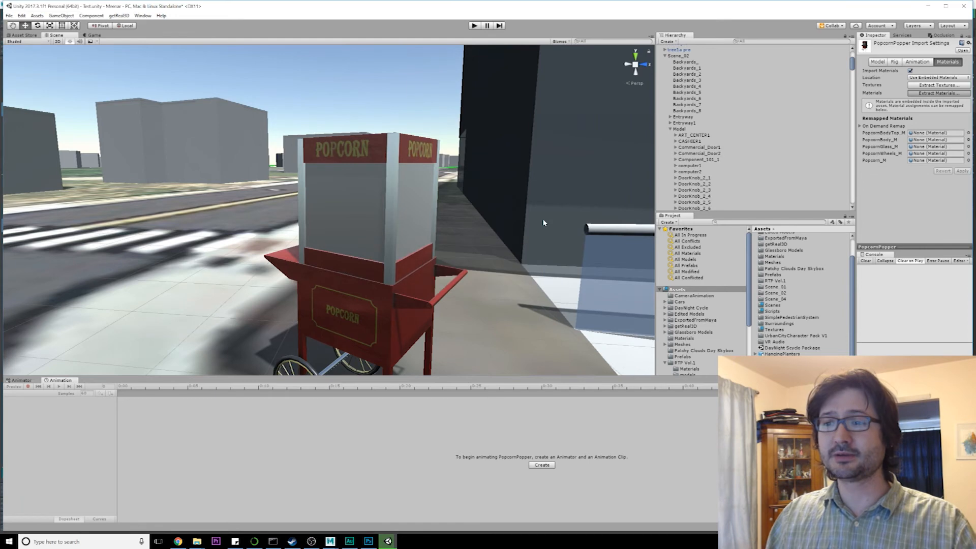
# Step: Select the Glass_01 pane of the popcorn cart and enlarge the Inspector in width and height for its material settings
pyautogui.keyDown('alt'); pyautogui.moveTo(451, 231); pyautogui.dragTo(432, 146); pyautogui.keyUp('alt')
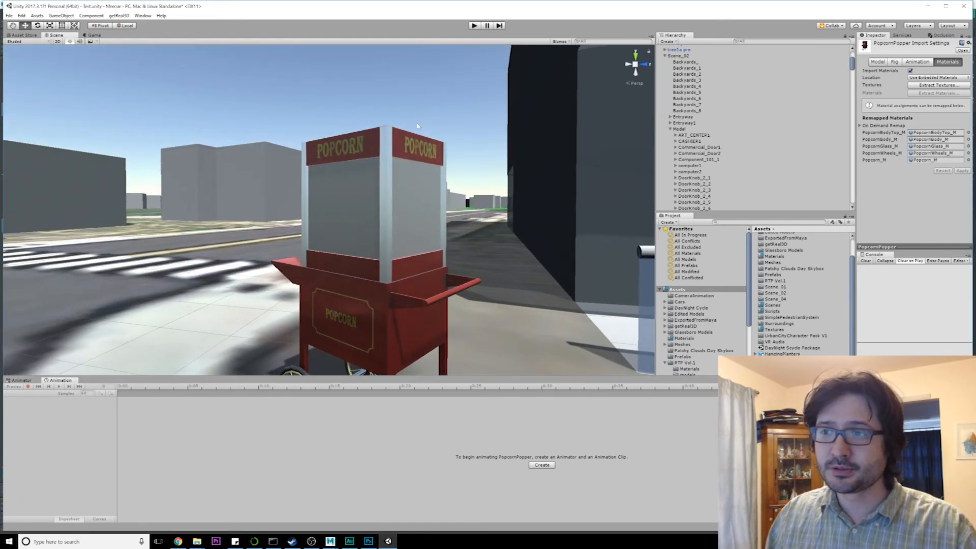
pyautogui.click(386, 209)
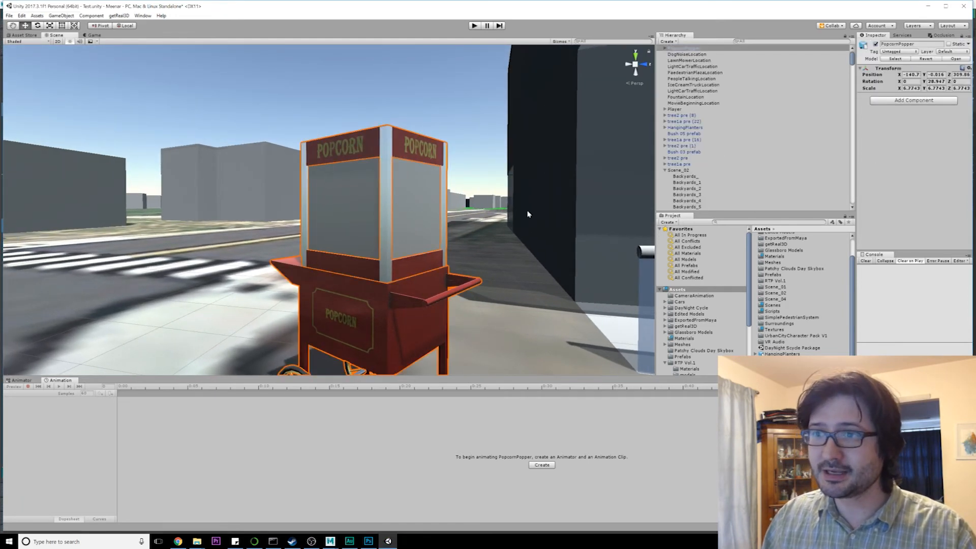
pyautogui.click(439, 187)
pyautogui.keyDown('alt'); pyautogui.moveTo(488, 203); pyautogui.dragTo(479, 204); pyautogui.keyUp('alt')
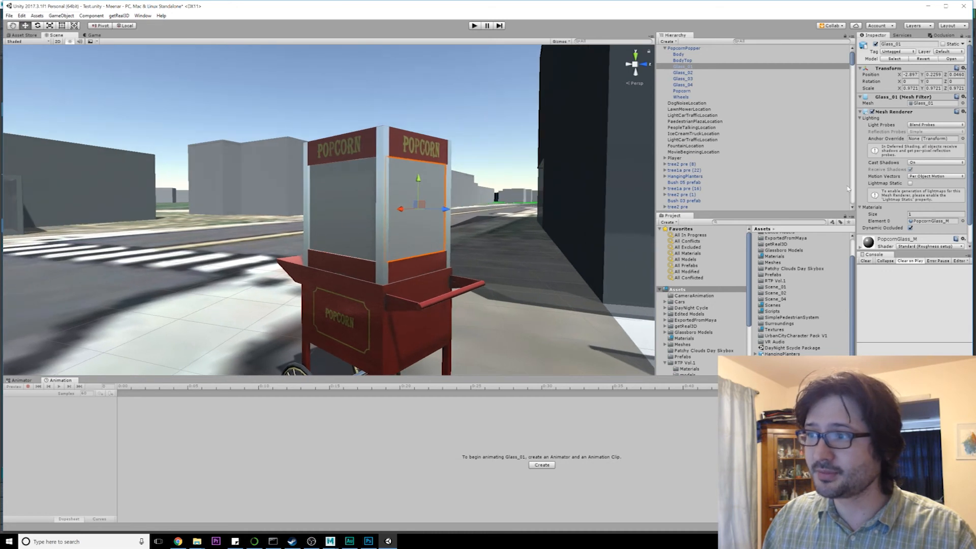
pyautogui.moveTo(857, 182); pyautogui.dragTo(769, 183)
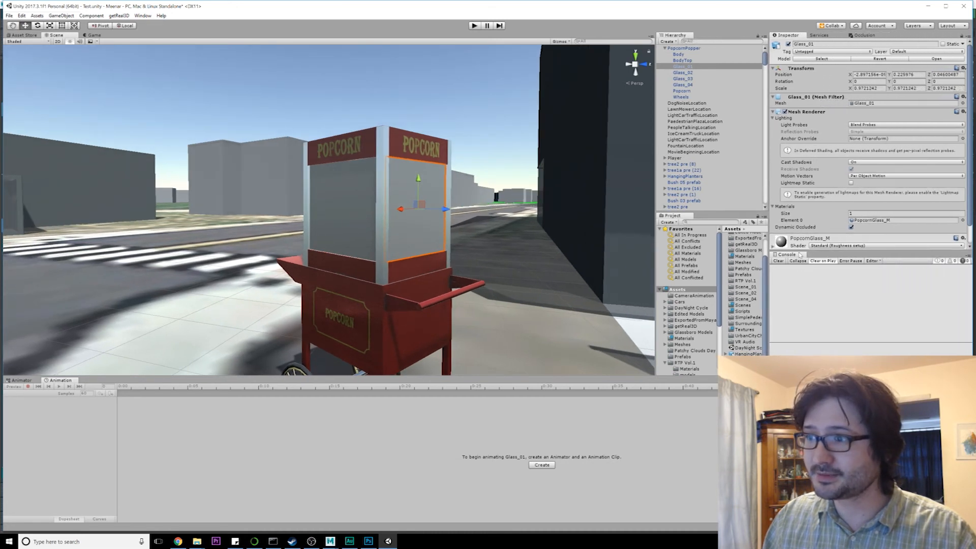
pyautogui.moveTo(800, 251); pyautogui.dragTo(801, 322)
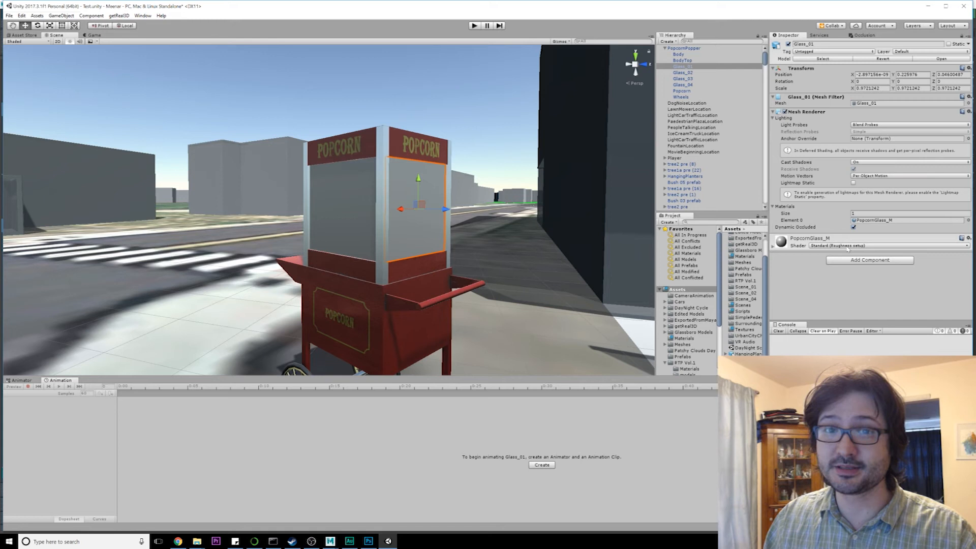
# Step: Switch the PopcornGlass_M material to the Standard shader and set its rendering mode to Transparent
pyautogui.click(838, 246)
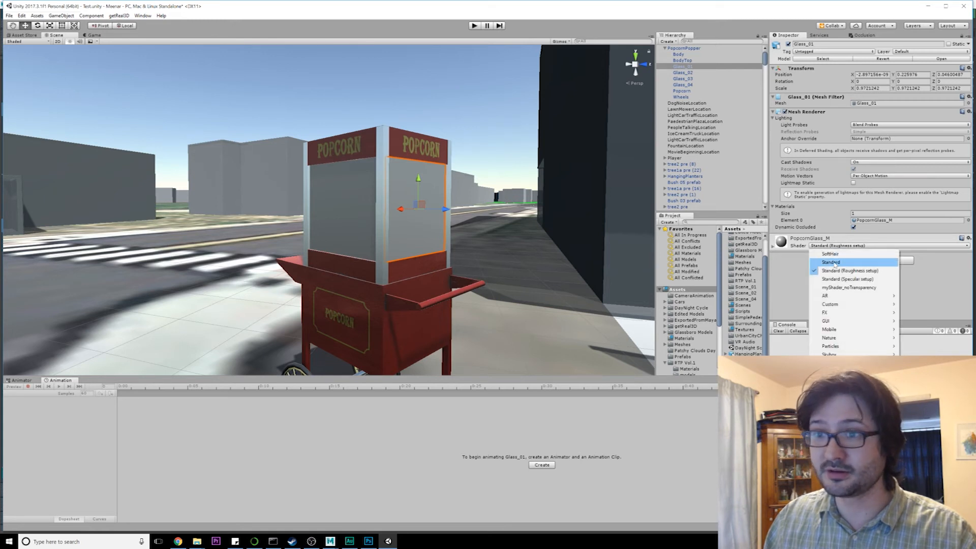
pyautogui.click(833, 263)
pyautogui.click(838, 246)
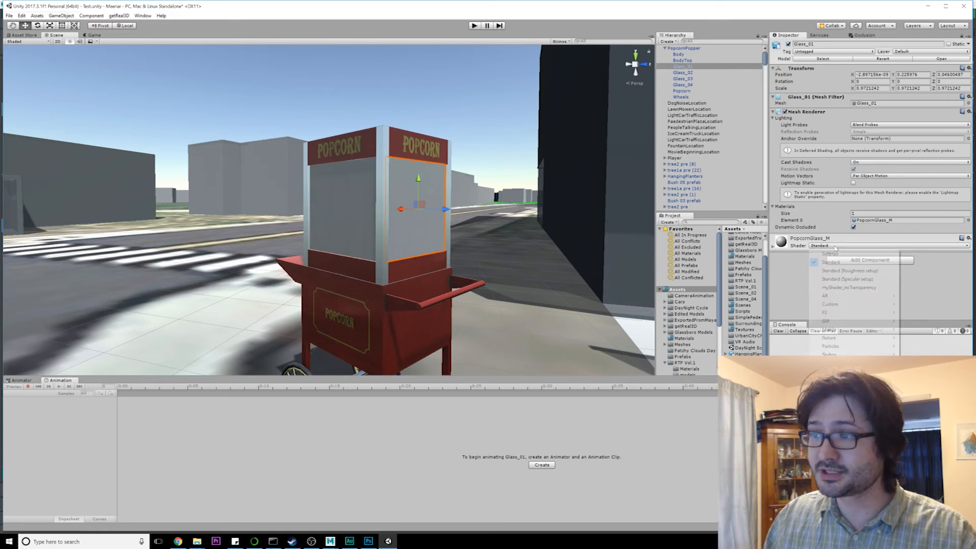
pyautogui.click(786, 279)
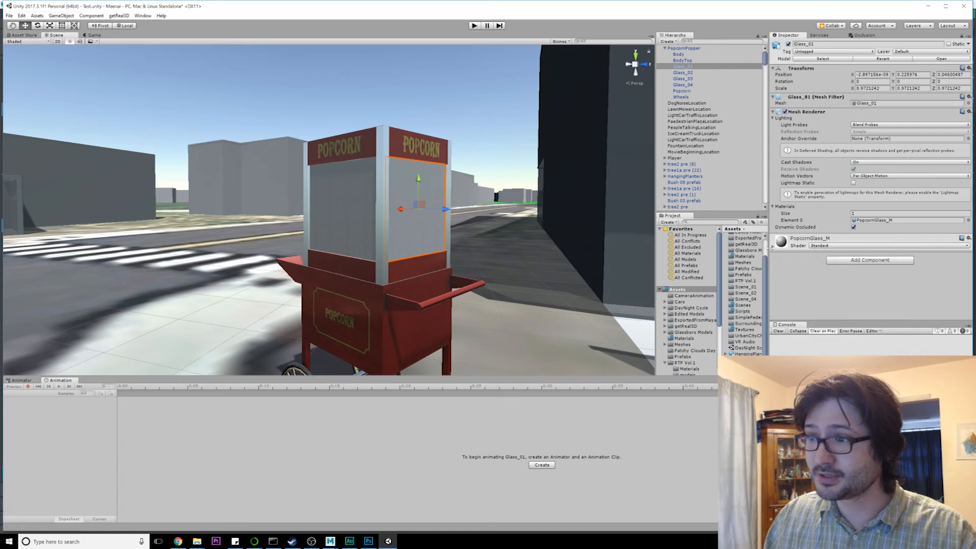
pyautogui.click(773, 247)
pyautogui.click(870, 256)
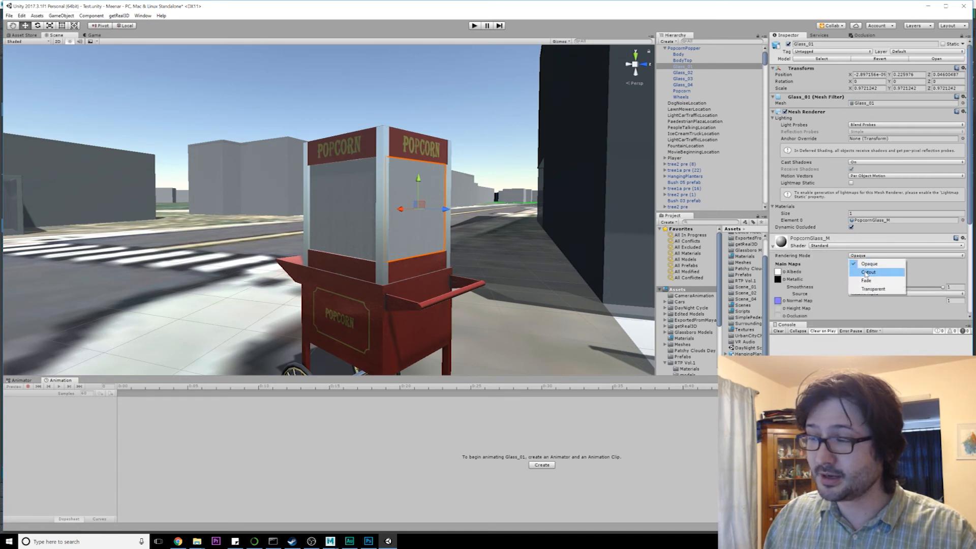
pyautogui.click(871, 289)
# Step: Select the cart's BodyTop part and change its PopcornBodyTop_M material to the Standard shader
pyautogui.keyDown('alt'); pyautogui.moveTo(615, 239); pyautogui.dragTo(473, 229); pyautogui.keyUp('alt')
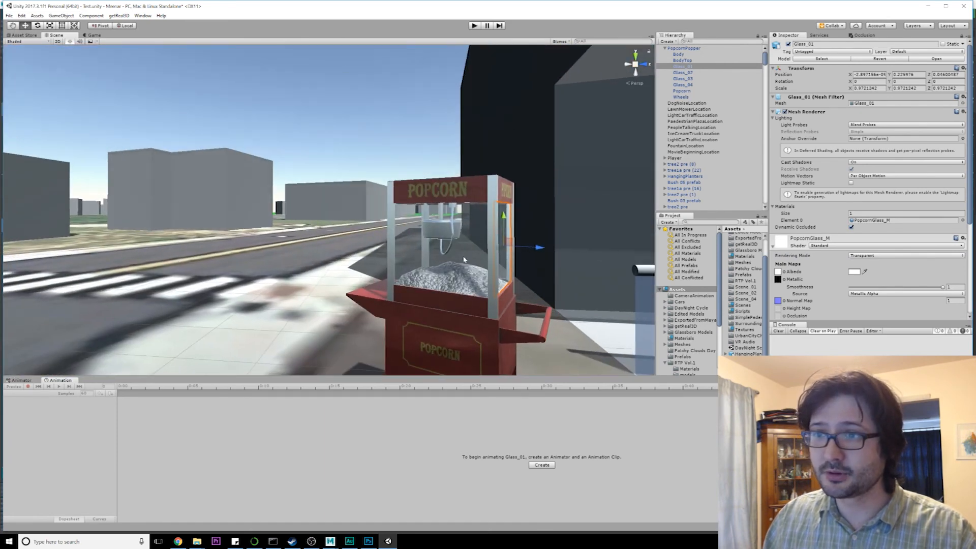
pyautogui.scroll(3, 458, 203)
pyautogui.click(435, 179)
pyautogui.click(436, 179)
pyautogui.press('f')
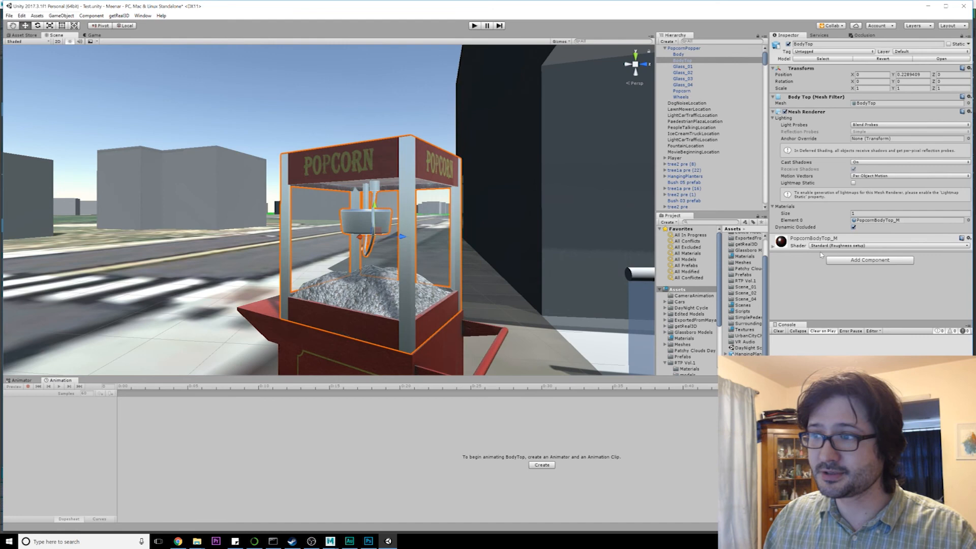
pyautogui.click(839, 245)
pyautogui.click(839, 263)
# Step: Select the cart's lower body and change its material to the Standard shader
pyautogui.moveTo(401, 362); pyautogui.dragTo(388, 279, button='middle')
pyautogui.click(389, 290)
pyautogui.click(390, 302)
pyautogui.click(406, 304)
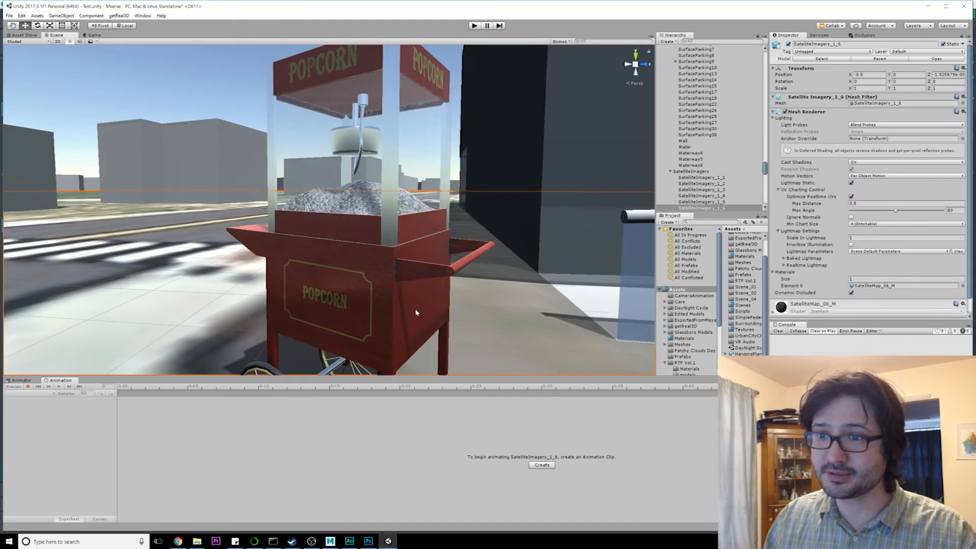
pyautogui.click(408, 311)
pyautogui.click(389, 311)
pyautogui.click(839, 246)
pyautogui.click(839, 261)
# Step: Select the cart's wheels and change the PopcornWheels_M material to the Standard shader
pyautogui.moveTo(351, 239)
pyautogui.keyDown('alt'); pyautogui.mouseDown()
pyautogui.moveTo(361, 248)
pyautogui.moveTo(350, 254)
pyautogui.mouseUp(); pyautogui.keyUp('alt')
pyautogui.click(284, 319)
pyautogui.click(284, 319)
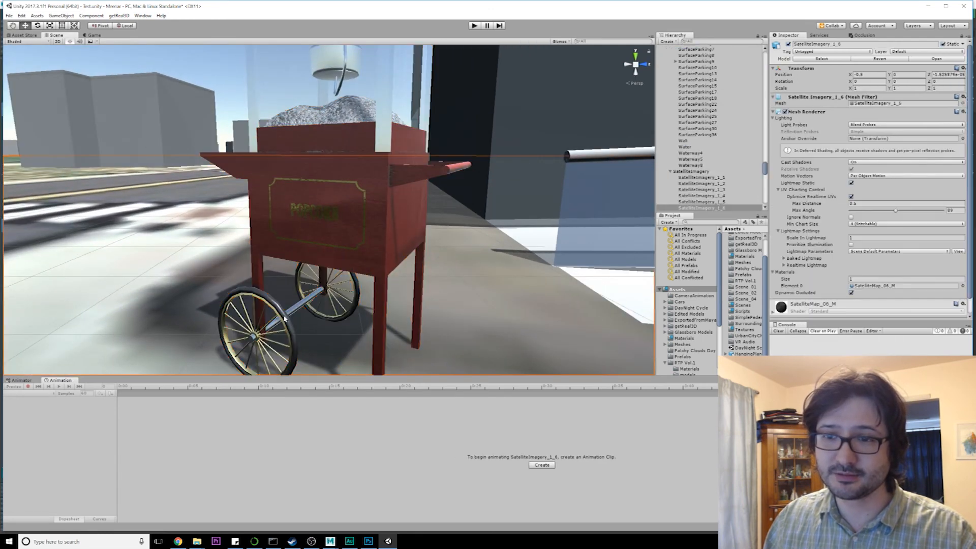
pyautogui.keyDown('alt'); pyautogui.moveTo(317, 245); pyautogui.dragTo(320, 300); pyautogui.keyUp('alt')
pyautogui.scroll(6, 351, 244)
pyautogui.click(311, 306)
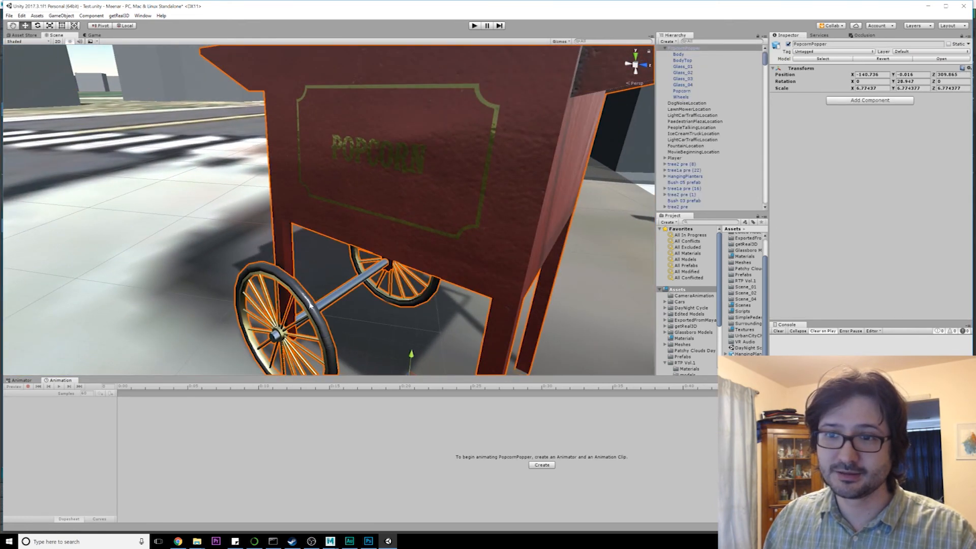
pyautogui.click(304, 299)
pyautogui.click(866, 245)
pyautogui.click(844, 260)
# Step: Select the popcorn heap inside the cart and change the Popcorn_M material to the Standard shader
pyautogui.keyDown('alt'); pyautogui.moveTo(432, 168); pyautogui.dragTo(294, 168); pyautogui.keyUp('alt')
pyautogui.scroll(-5, 294, 168)
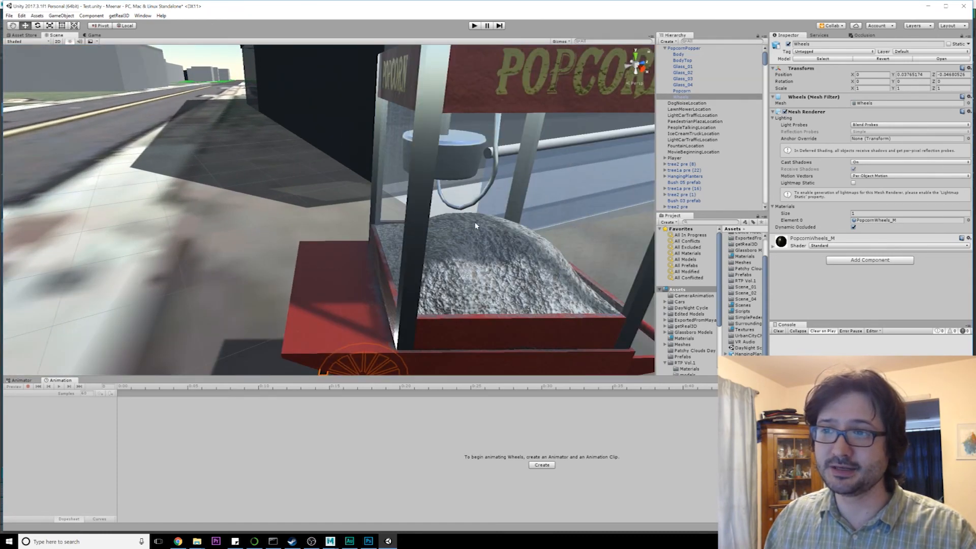
pyautogui.scroll(-3, 355, 332)
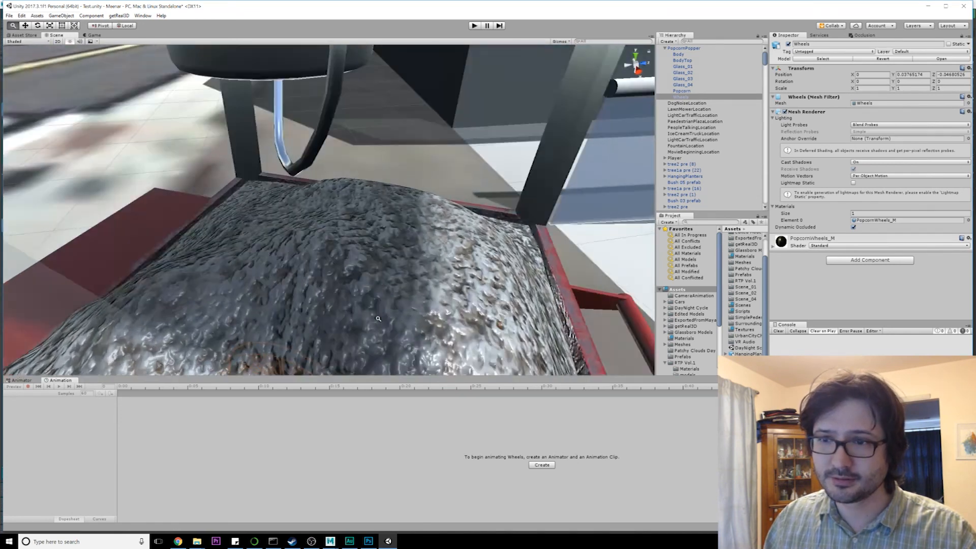
pyautogui.click(421, 266)
pyautogui.scroll(-2, 422, 268)
pyautogui.scroll(-3, 423, 268)
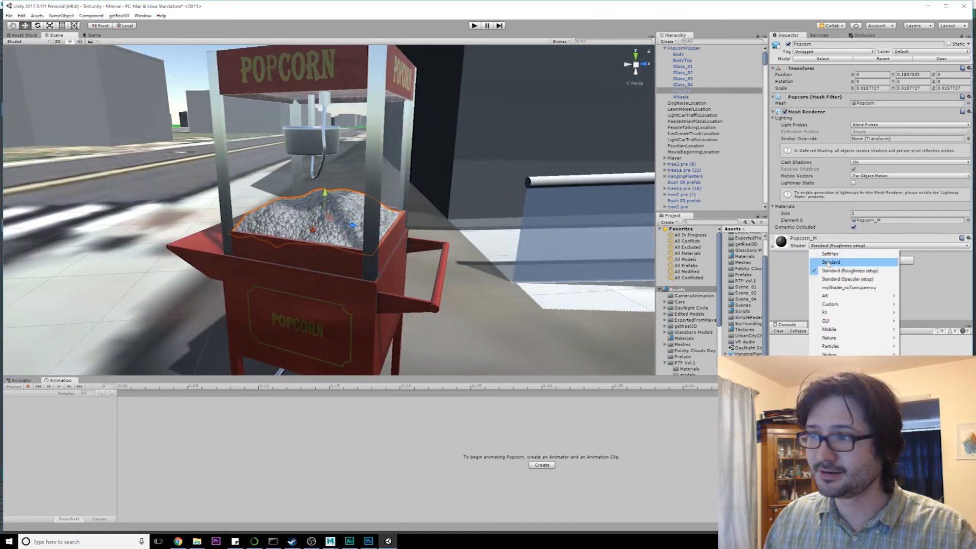
pyautogui.keyDown('alt'); pyautogui.moveTo(418, 251); pyautogui.dragTo(414, 235); pyautogui.keyUp('alt')
# Step: Clear the selection and examine the popcorn texture up close and the whole cart on the sidewalk from a distance
pyautogui.click(205, 96)
pyautogui.keyDown('alt'); pyautogui.moveTo(316, 168); pyautogui.dragTo(399, 213); pyautogui.keyUp('alt')
pyautogui.scroll(5, 405, 227)
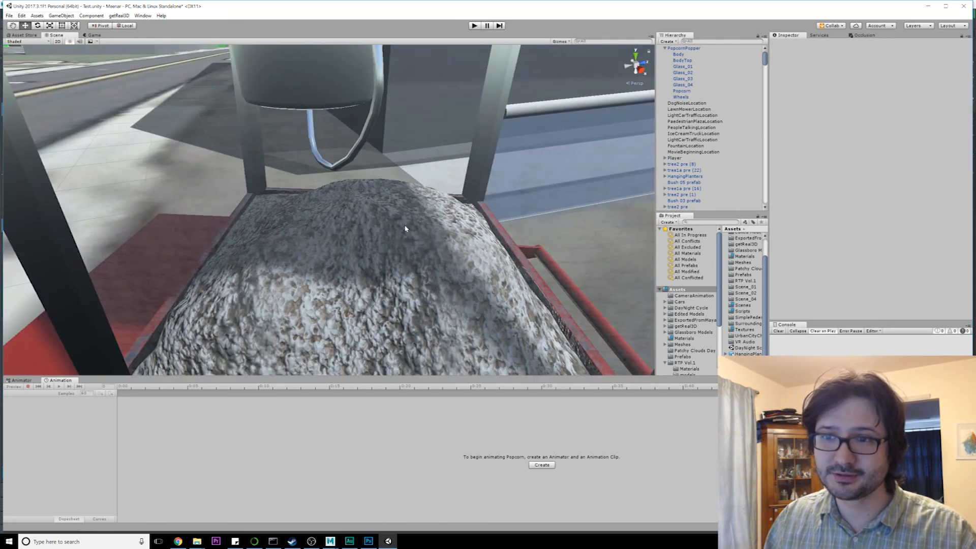
pyautogui.keyDown('alt'); pyautogui.moveTo(379, 244); pyautogui.dragTo(310, 239); pyautogui.keyUp('alt')
pyautogui.keyDown('alt'); pyautogui.moveTo(310, 239); pyautogui.dragTo(287, 223, button='right'); pyautogui.keyUp('alt')
pyautogui.keyDown('alt'); pyautogui.moveTo(287, 224); pyautogui.dragTo(357, 192); pyautogui.keyUp('alt')
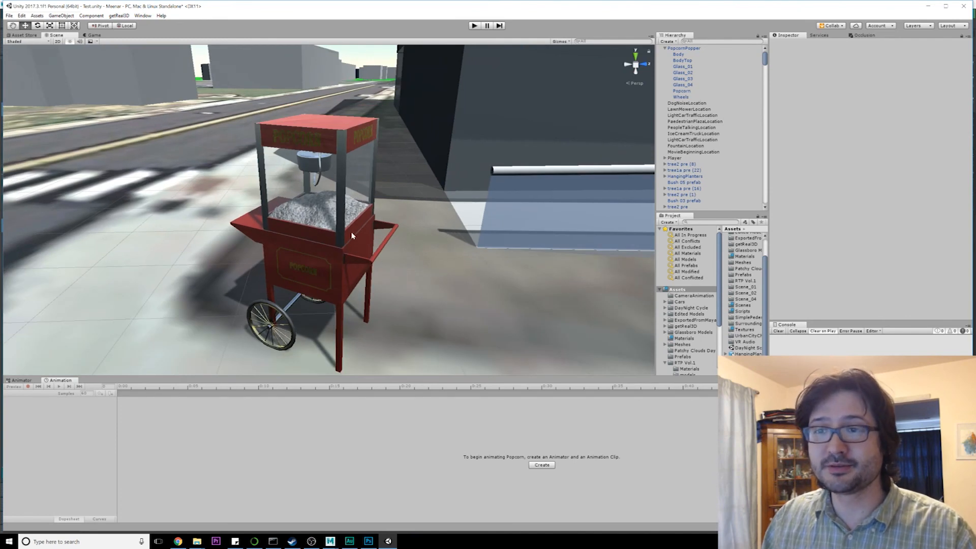
pyautogui.keyDown('alt'); pyautogui.moveTo(328, 272); pyautogui.dragTo(337, 233); pyautogui.keyUp('alt')
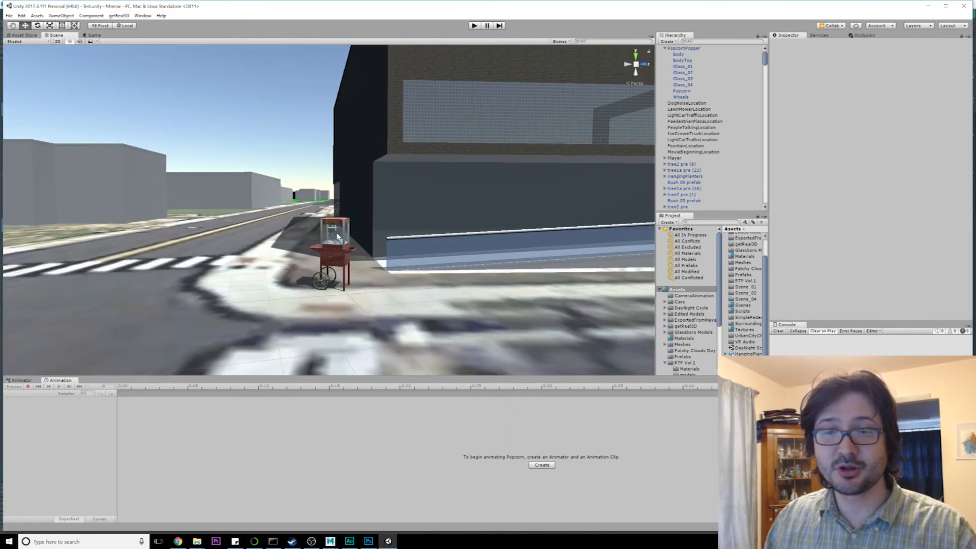